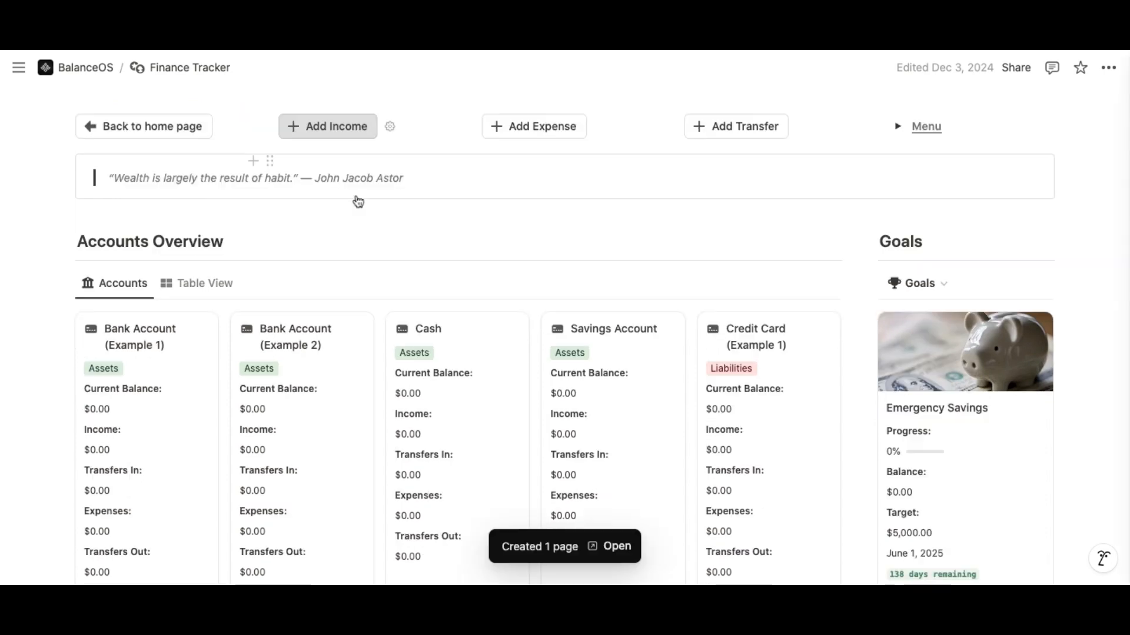
Fill in the new income entry with amount 500, date January 14, 2025 and account Bank Account (Example 1), and close it
click(777, 232)
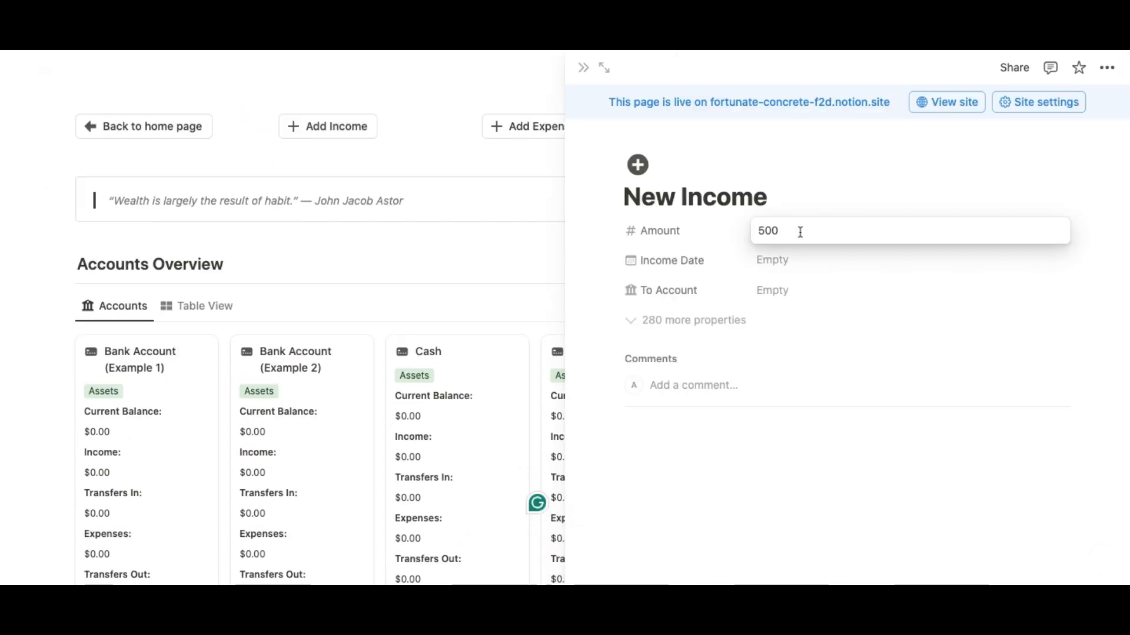
click(787, 264)
click(729, 299)
click(785, 294)
click(811, 352)
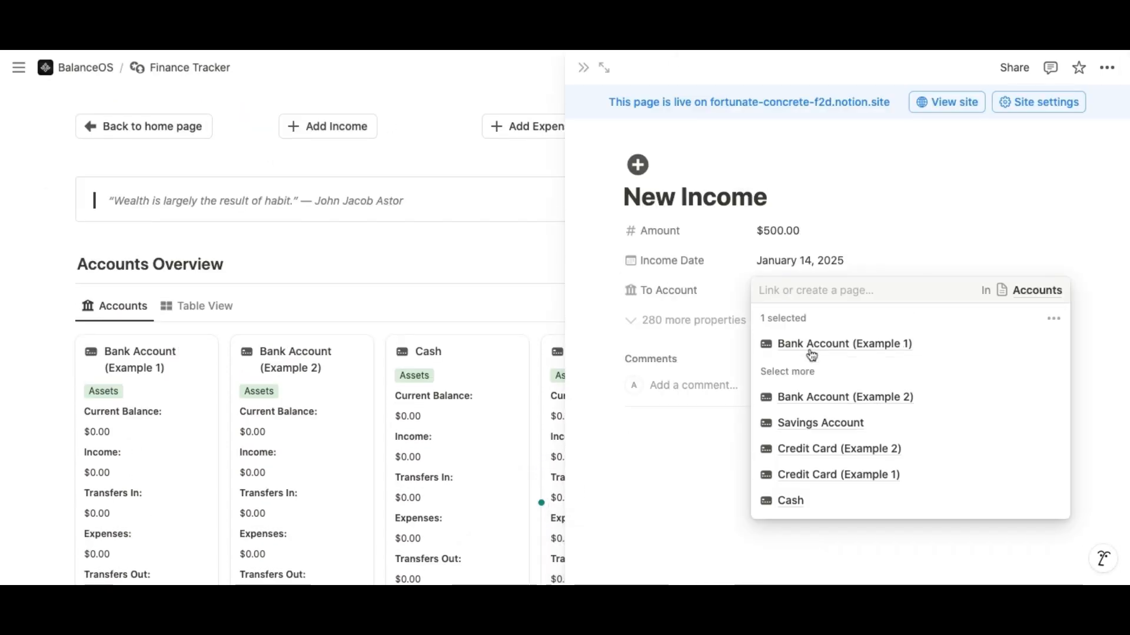
click(511, 252)
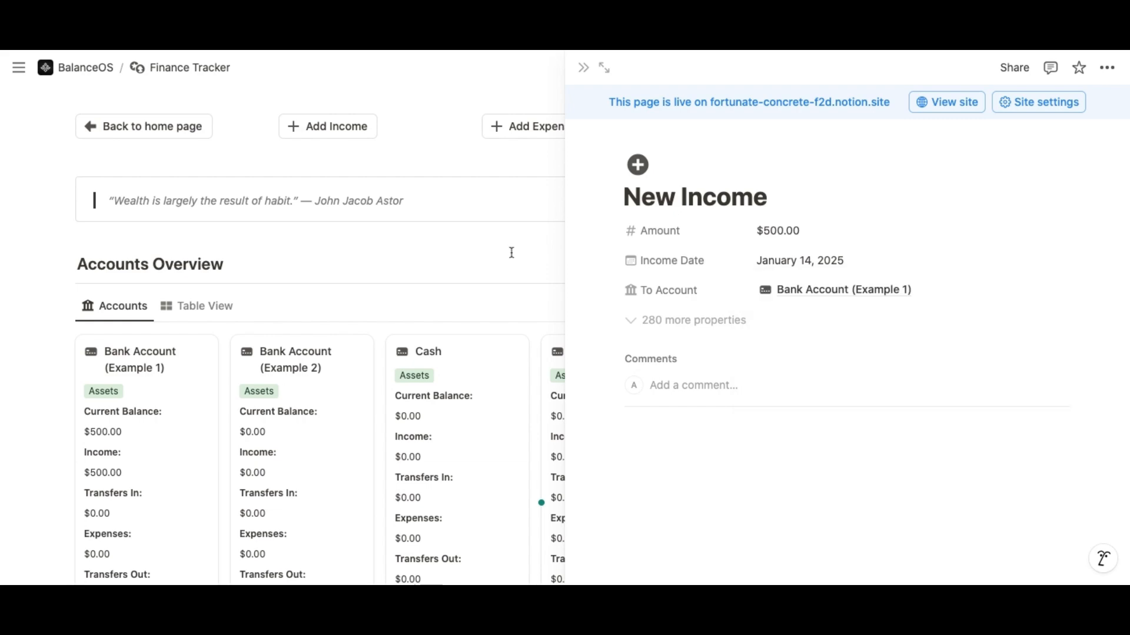
click(584, 69)
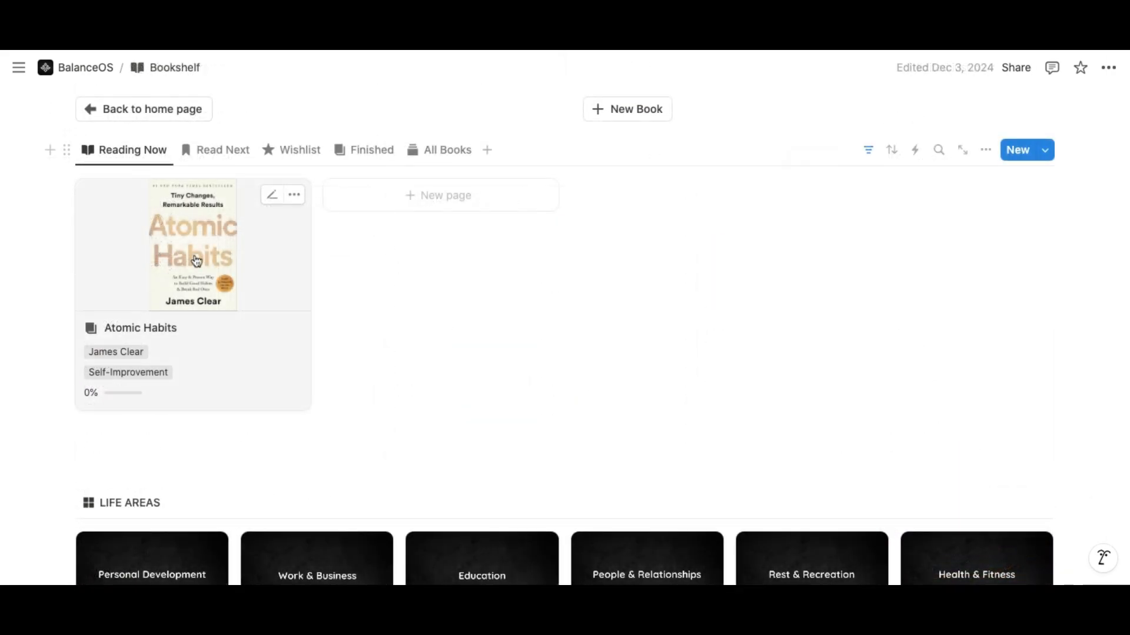
Open the Atomic Habits book on the Reading Now shelf and set its On Page value to 10
scroll(197, 259, down, 1)
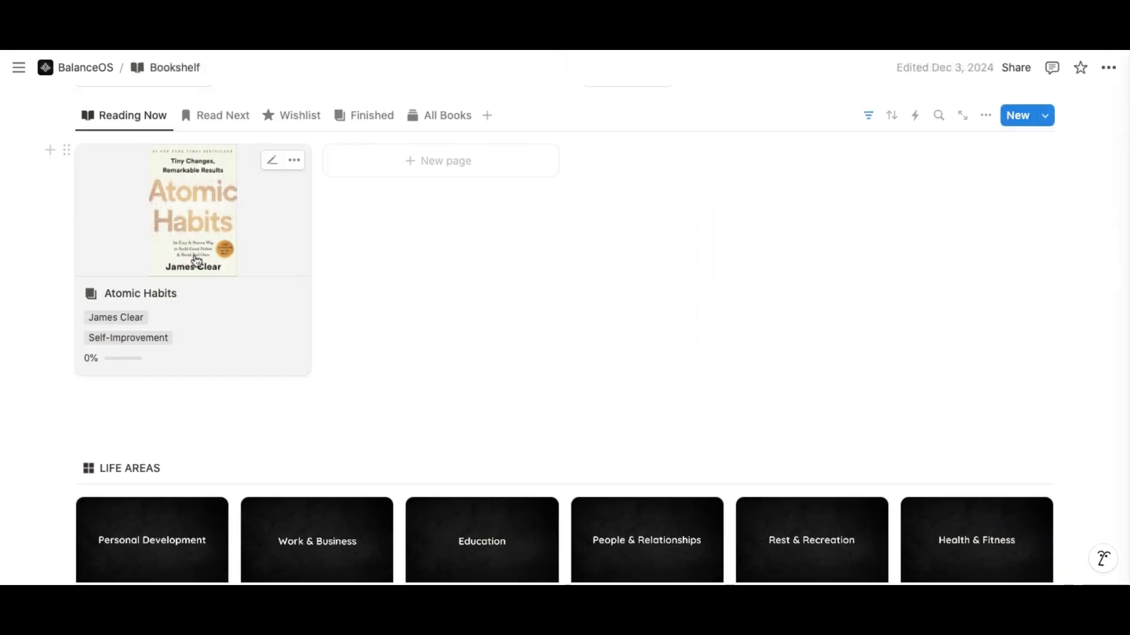
click(197, 260)
scroll(795, 453, down, 3)
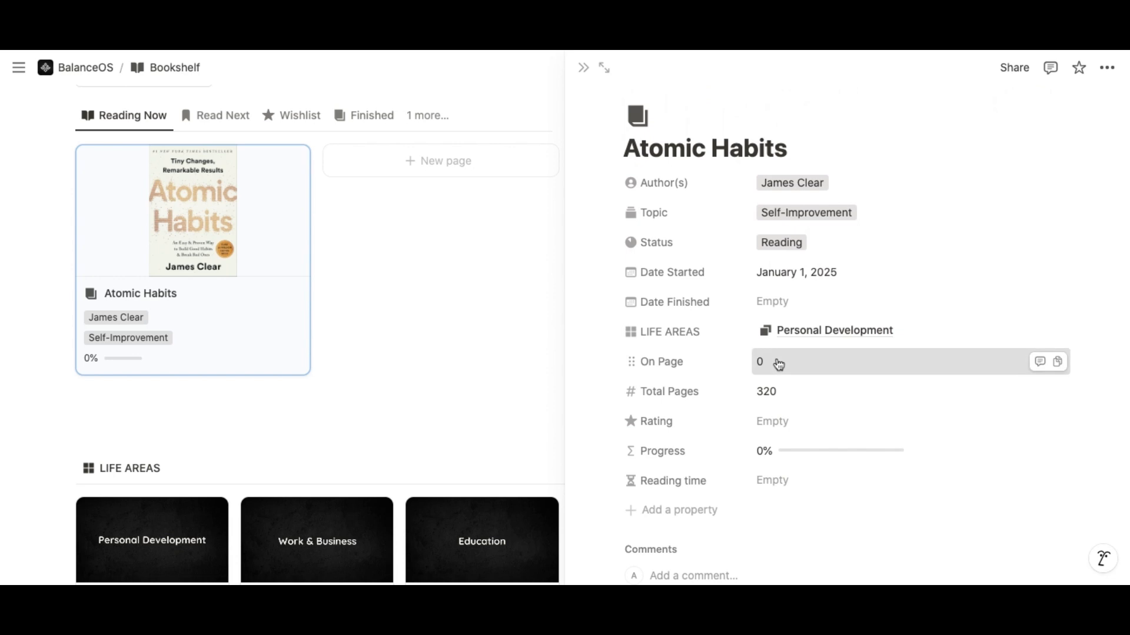
click(778, 364)
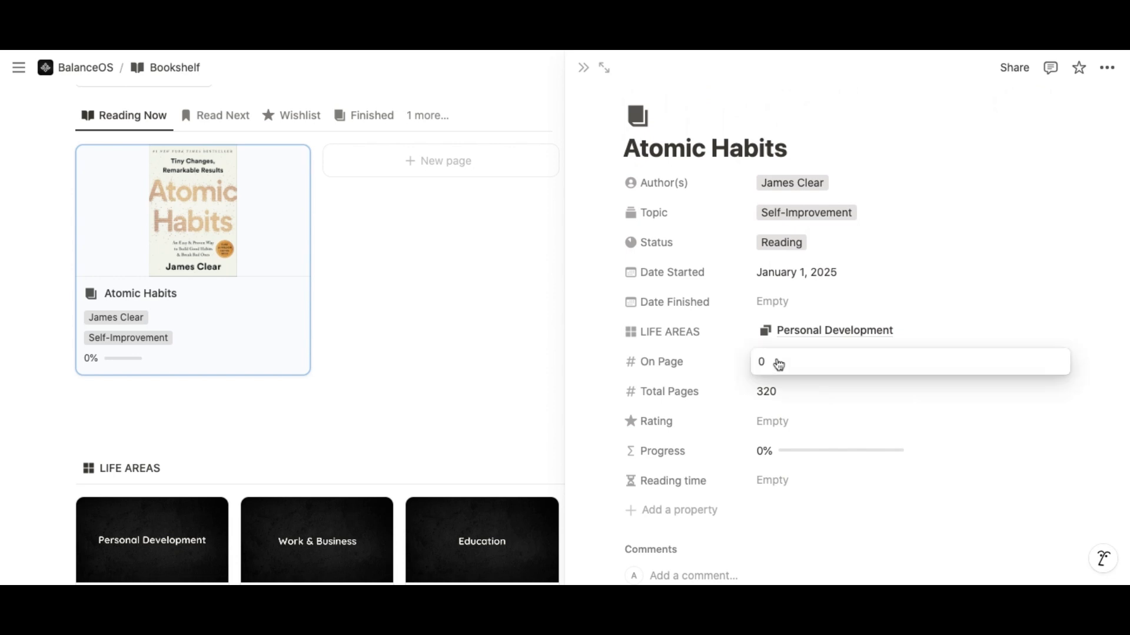
click(393, 381)
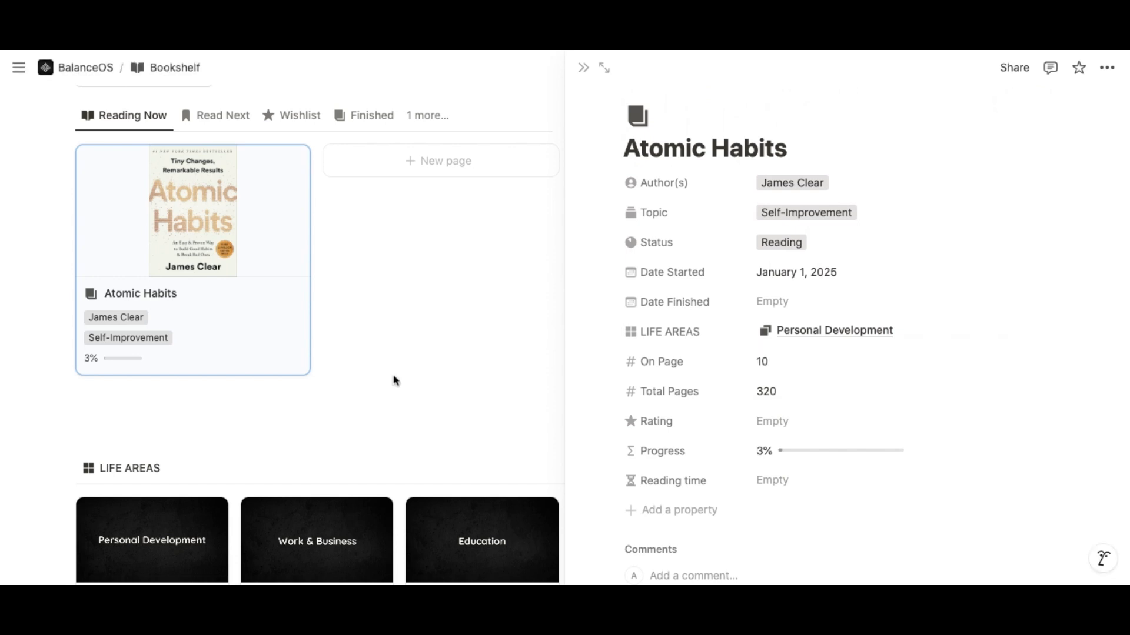
View the finished books on the Bookshelf and return to the home page
click(367, 124)
click(367, 152)
click(187, 115)
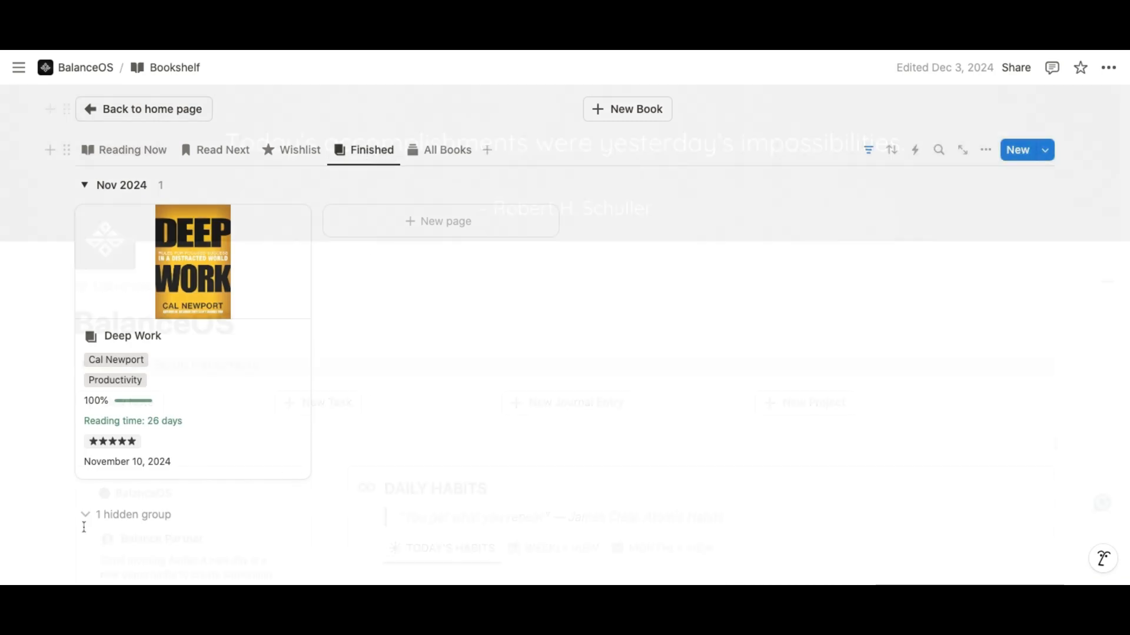
Mark the Hydrate habit as done for today using the habit buttons
scroll(565, 336, down, 5)
scroll(164, 353, down, 4)
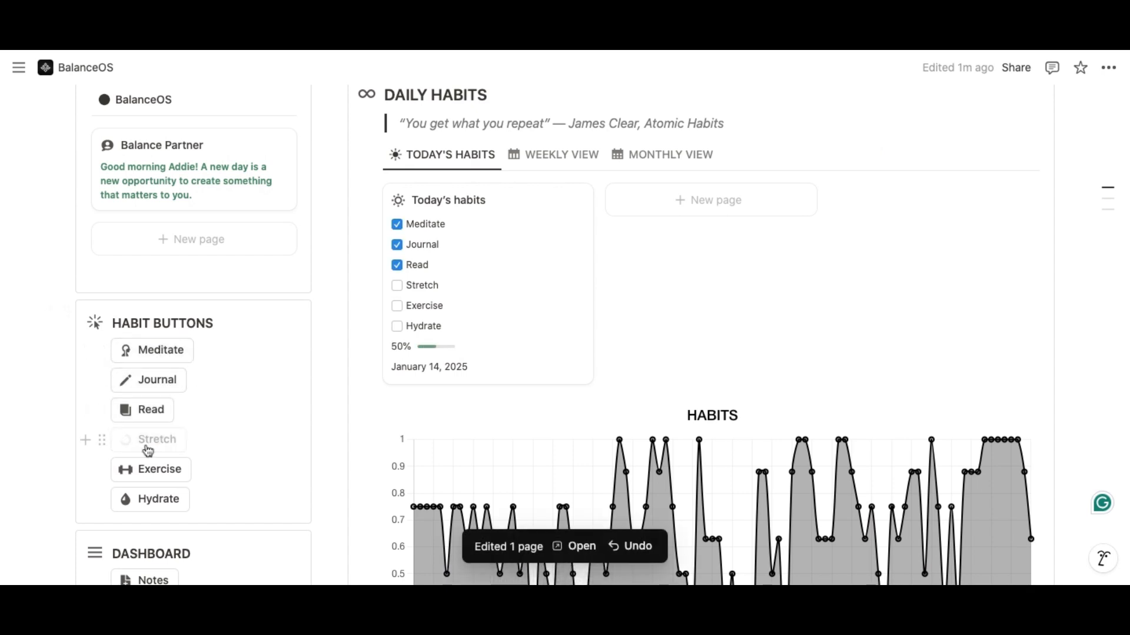
click(152, 505)
Start the Send invoice task in Quick Tasks
scroll(317, 484, down, 13)
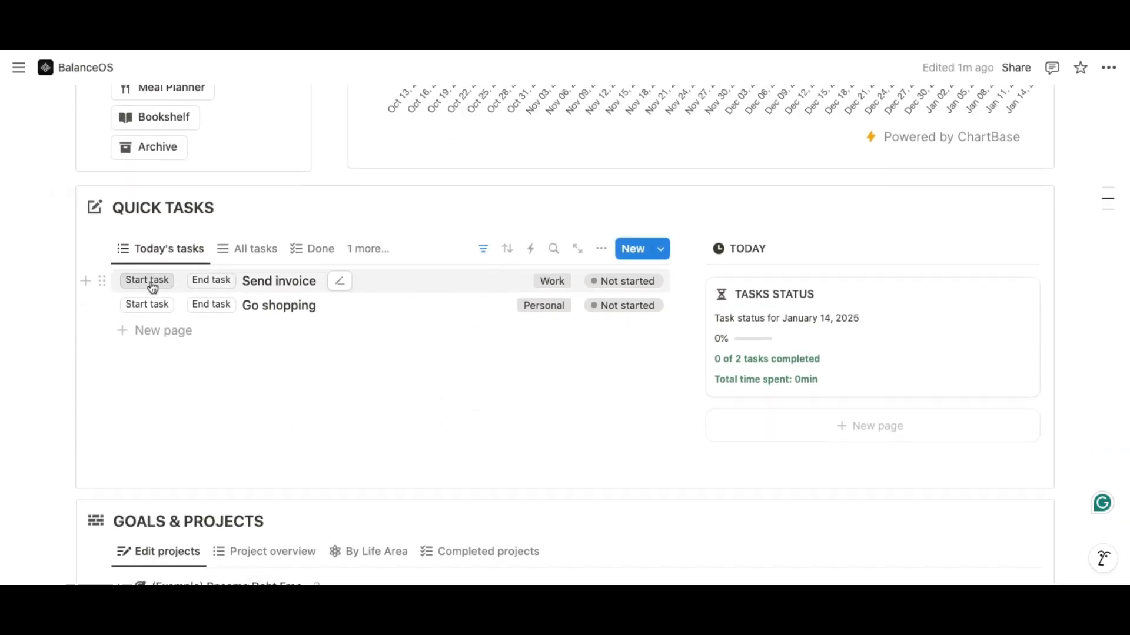
click(148, 281)
Expand the Become Debt Free goal and set the Completed value of Read The Psychology of Money to 15
scroll(93, 434, down, 5)
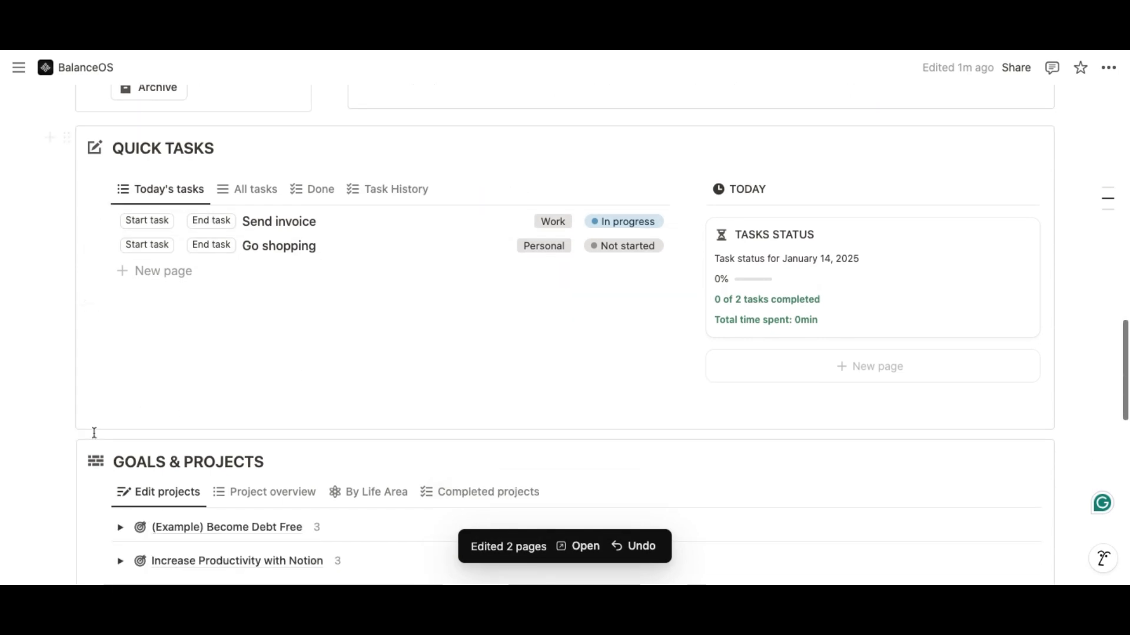
scroll(98, 205, down, 2)
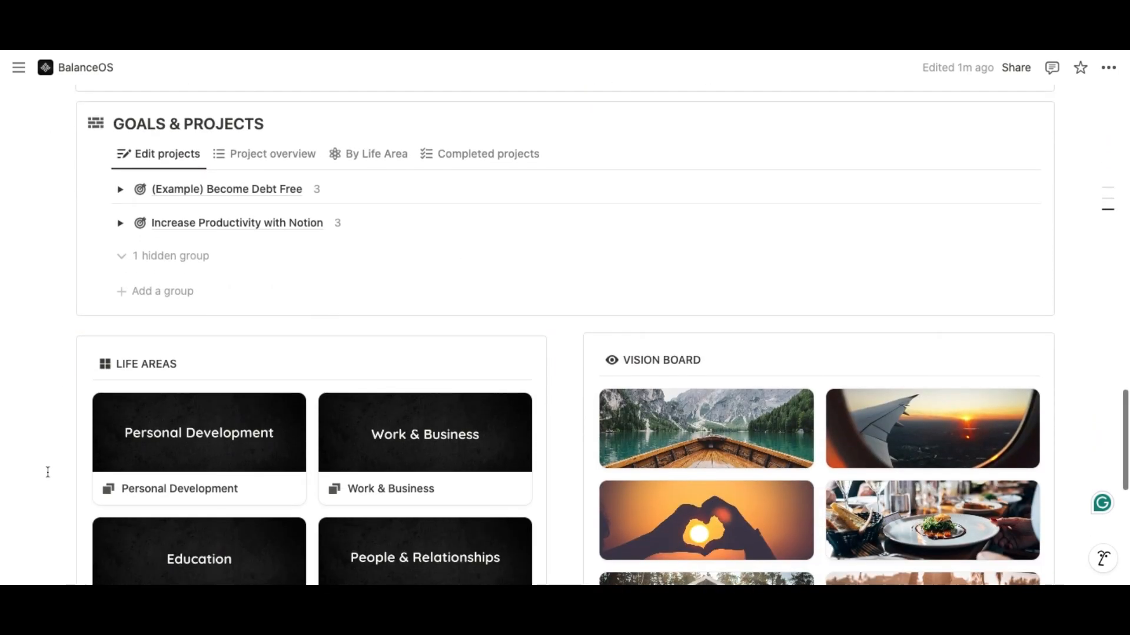
click(120, 174)
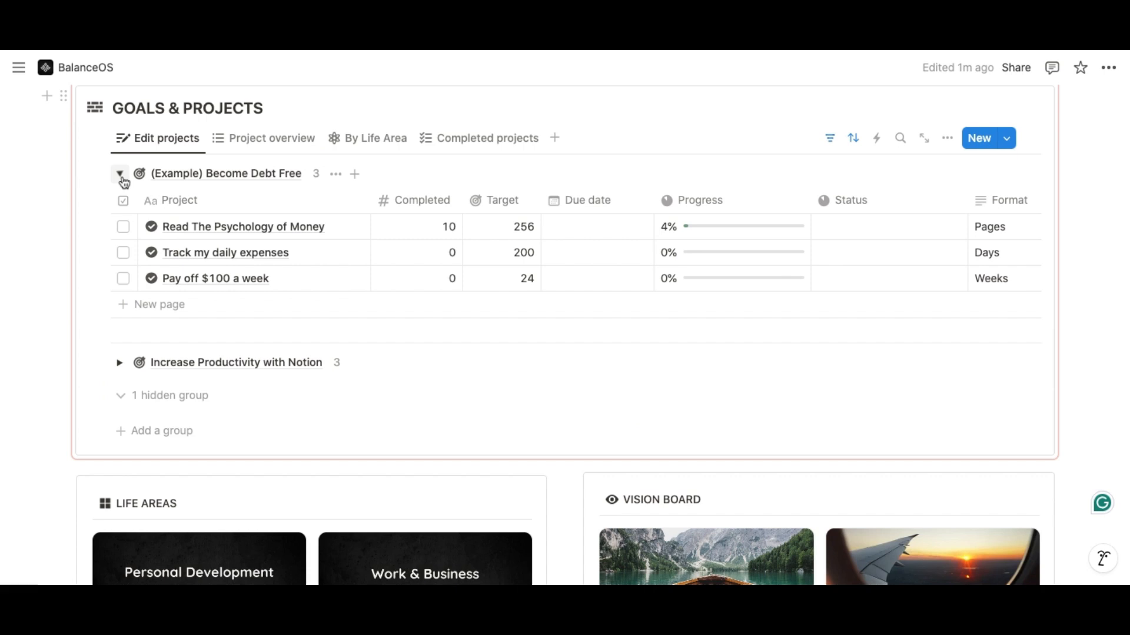
click(454, 231)
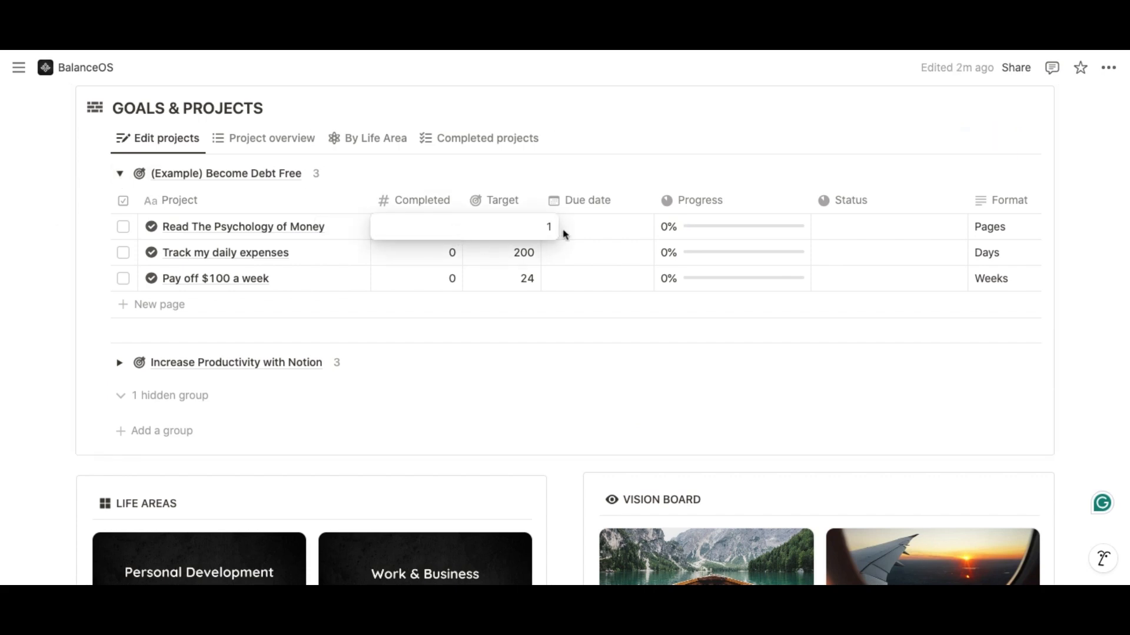
key(Return)
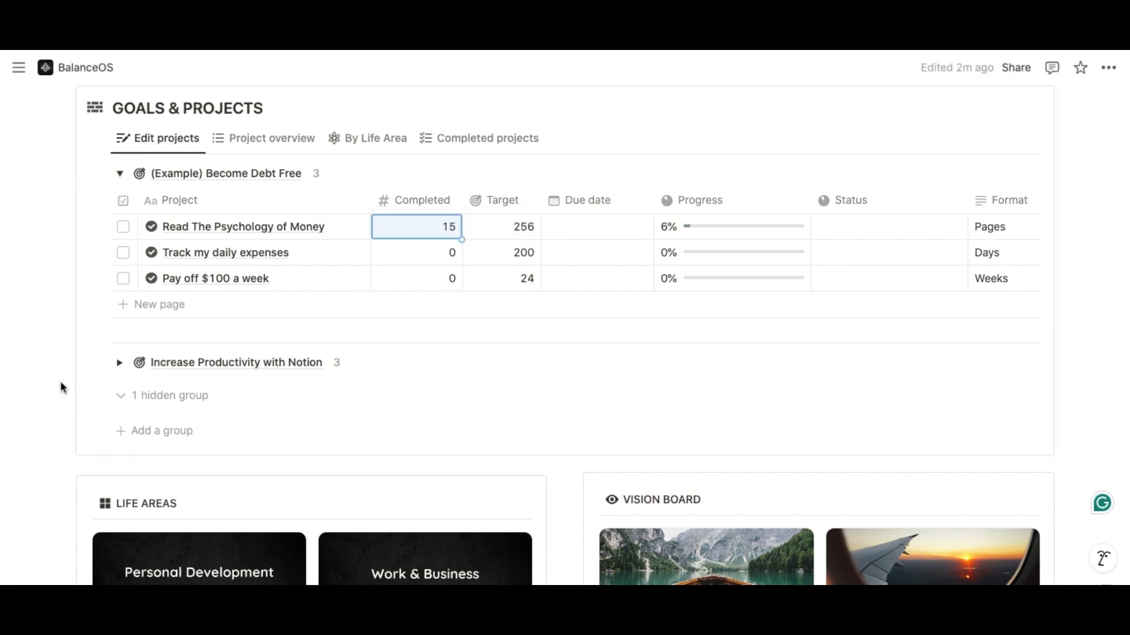
Add a task named Send invoice to today's Quick Tasks and tag it Work
scroll(61, 404, down, 4)
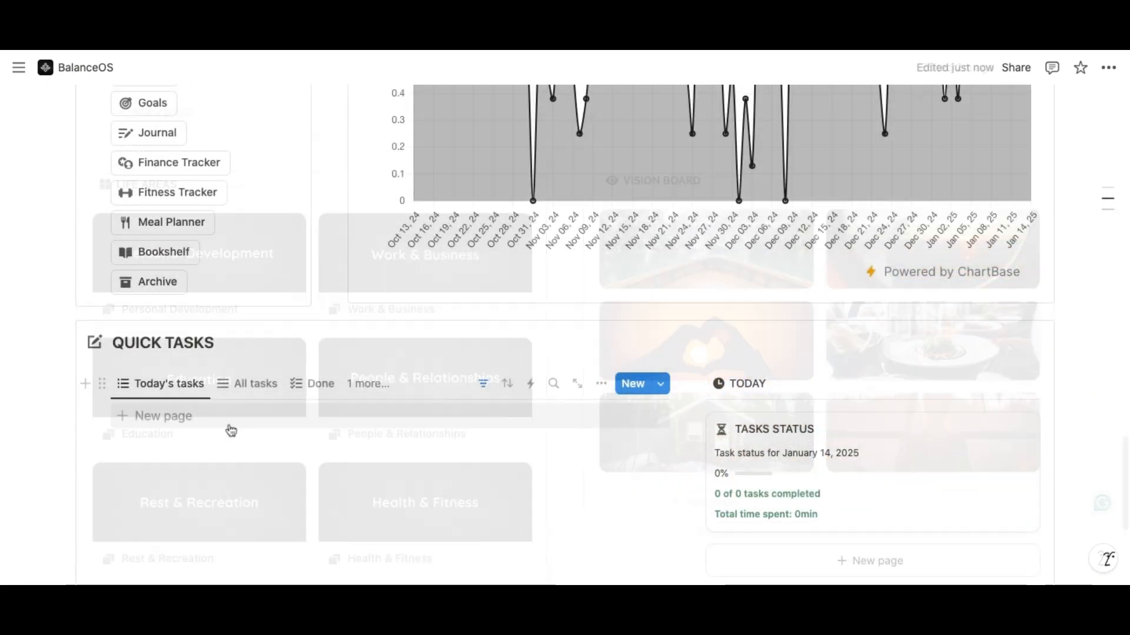
click(248, 429)
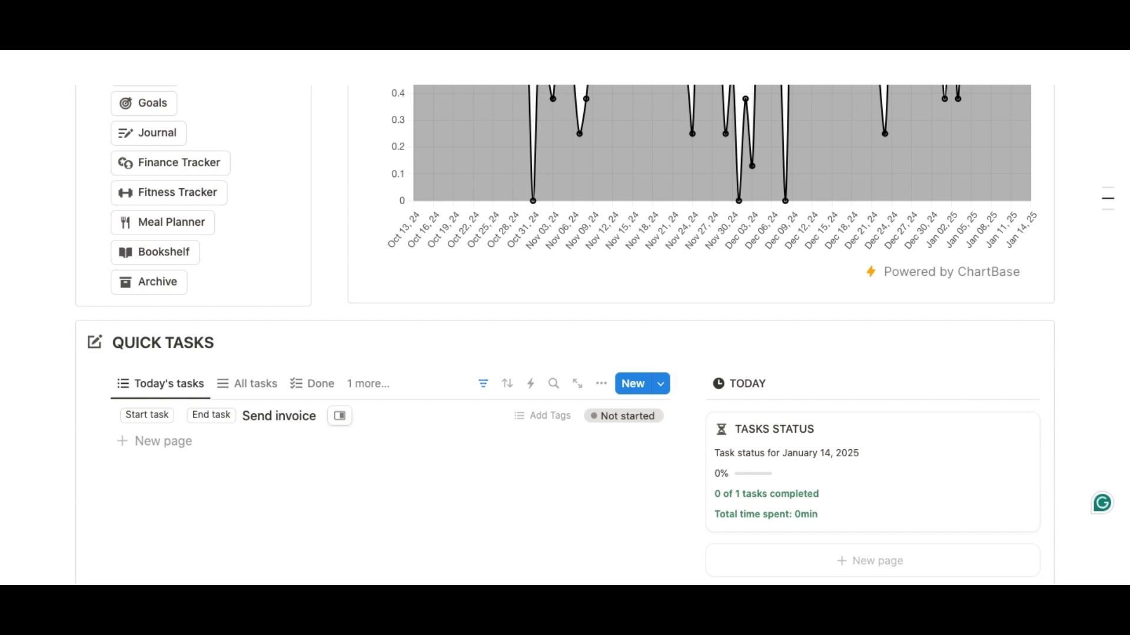
click(544, 416)
click(554, 279)
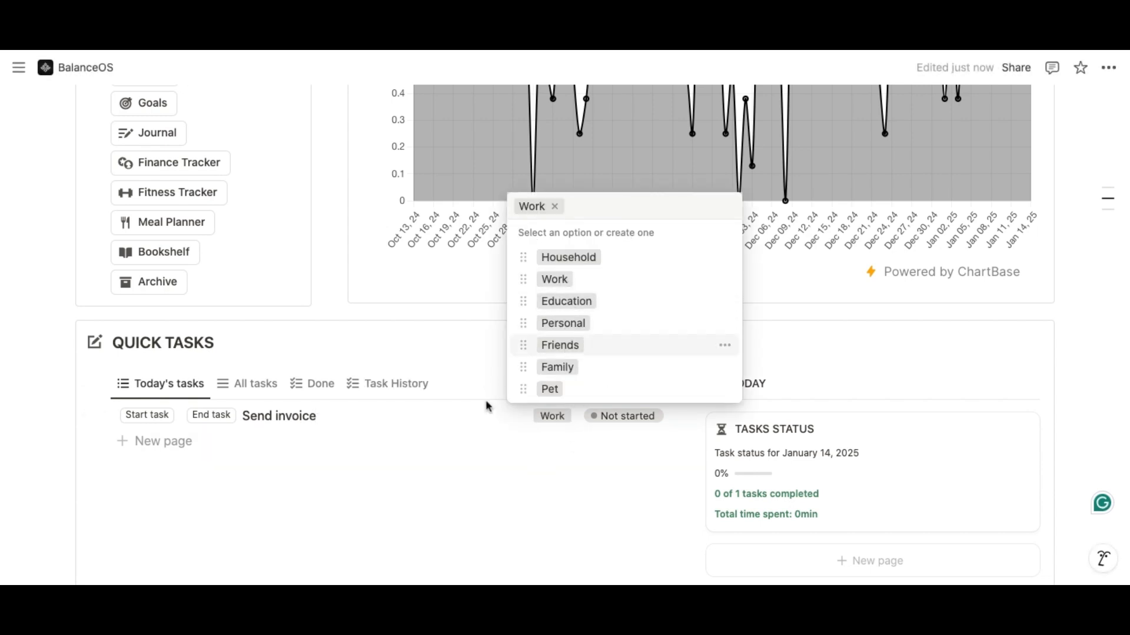
click(487, 406)
Add a task named Go shopping to today's Quick Tasks and tag it Personal
scroll(395, 465, down, 2)
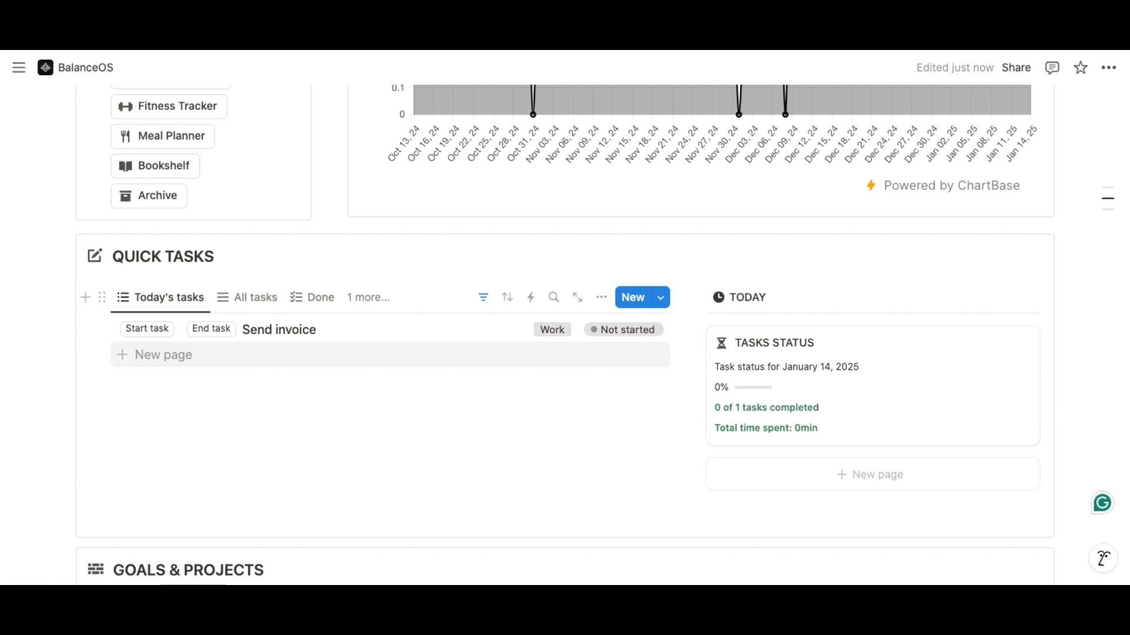
click(275, 356)
text(Go shopping)
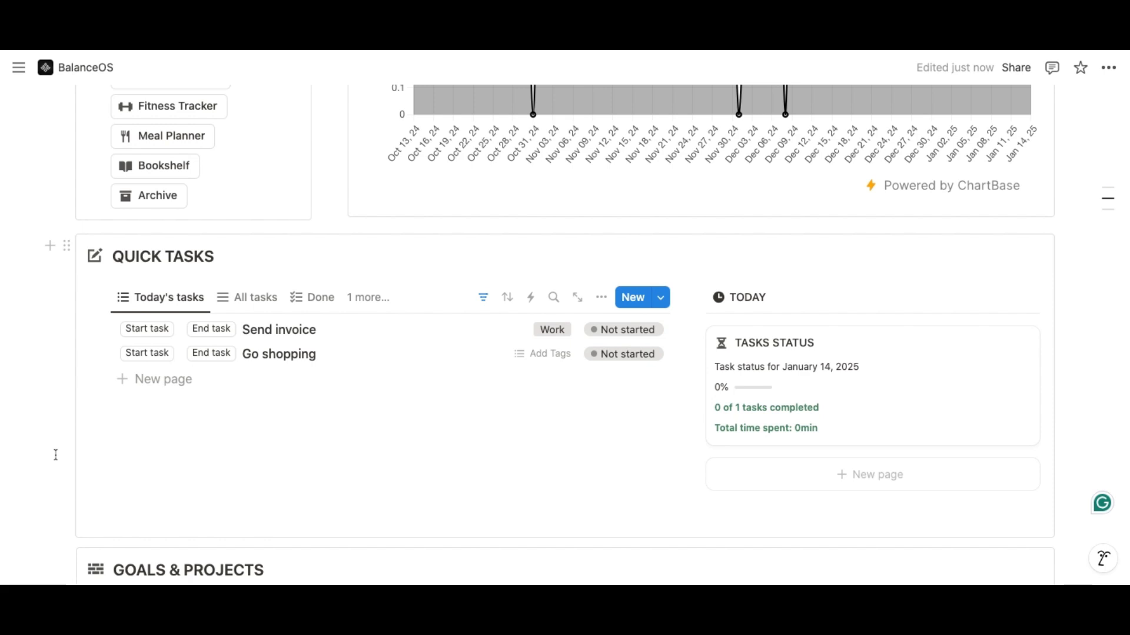
click(550, 365)
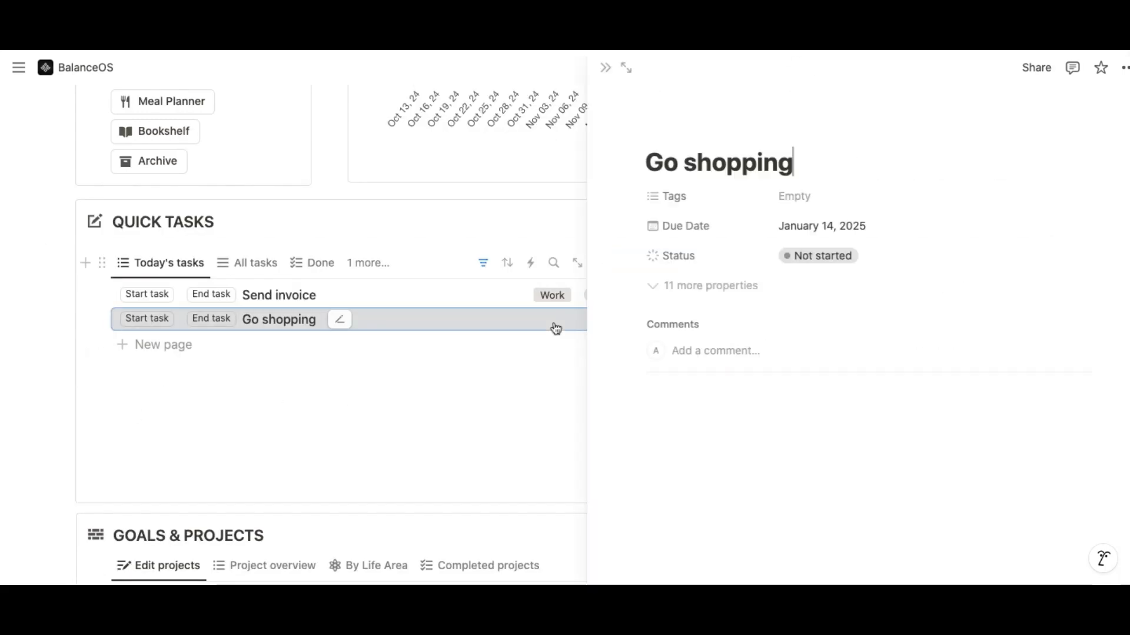
click(774, 231)
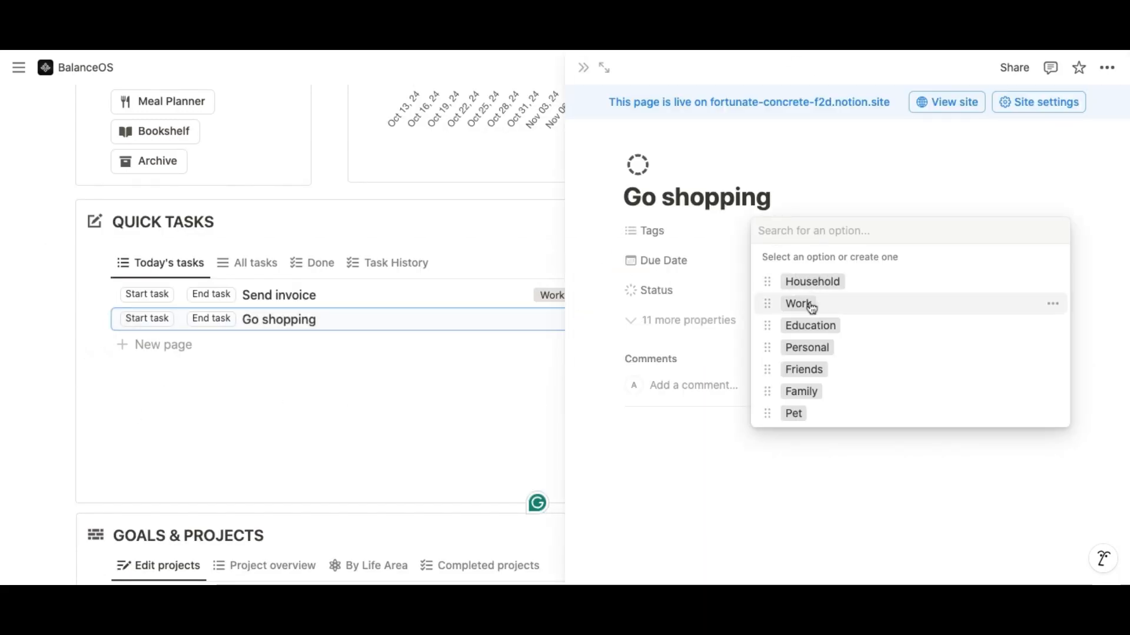
click(815, 345)
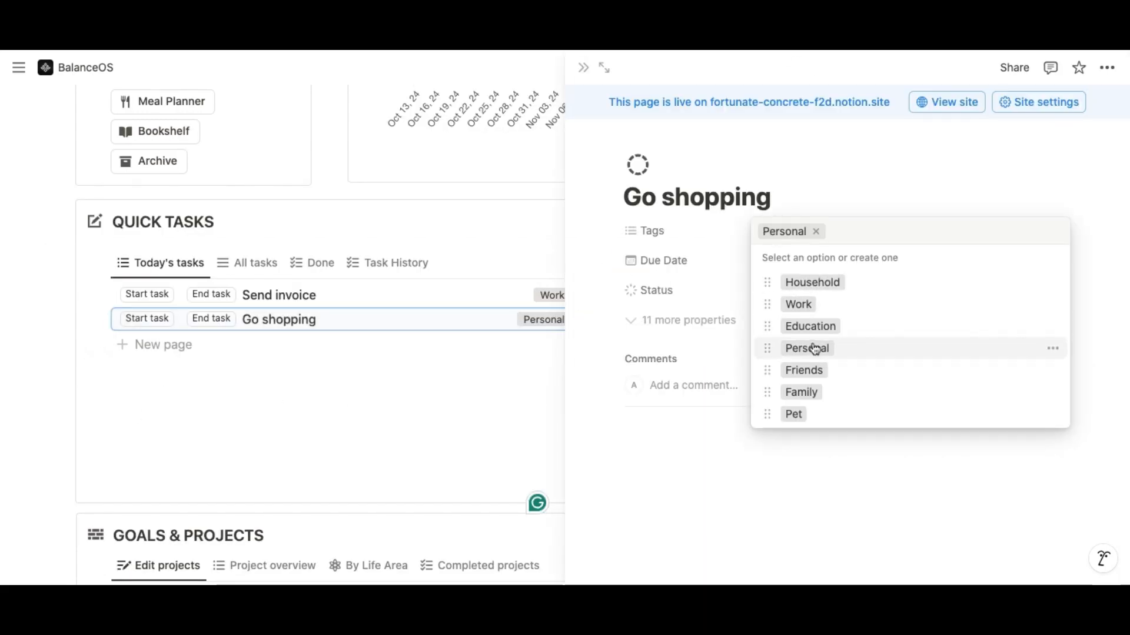
click(66, 425)
click(583, 71)
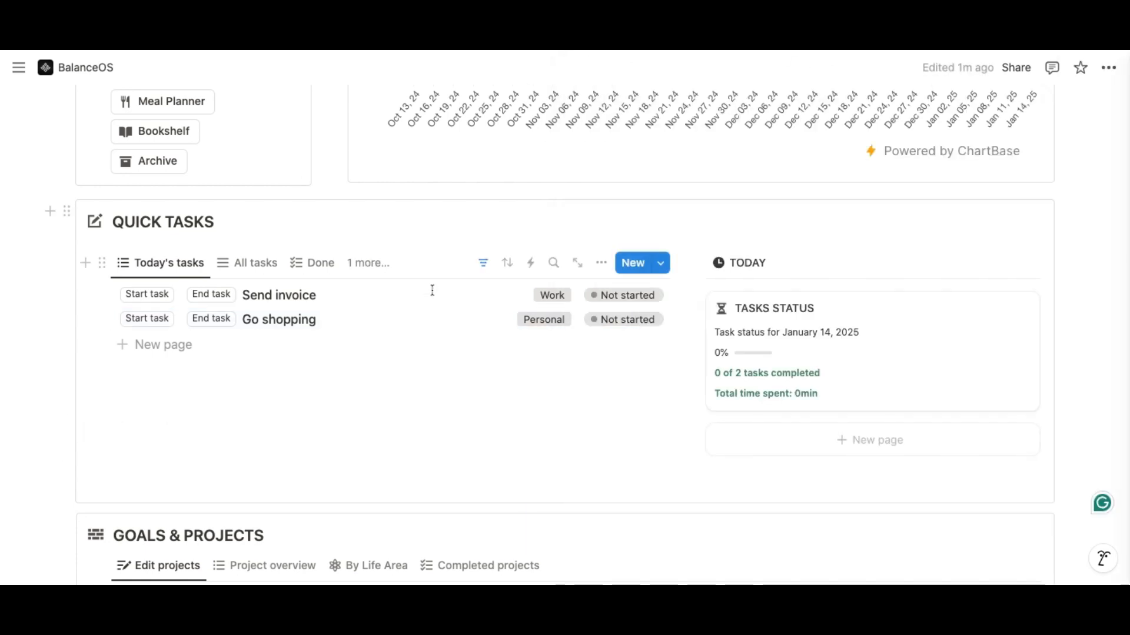
Expand the Become Debt Free goal and look over the dashboard's life areas, vision board, tasks and daily habits sections
scroll(428, 303, down, 5)
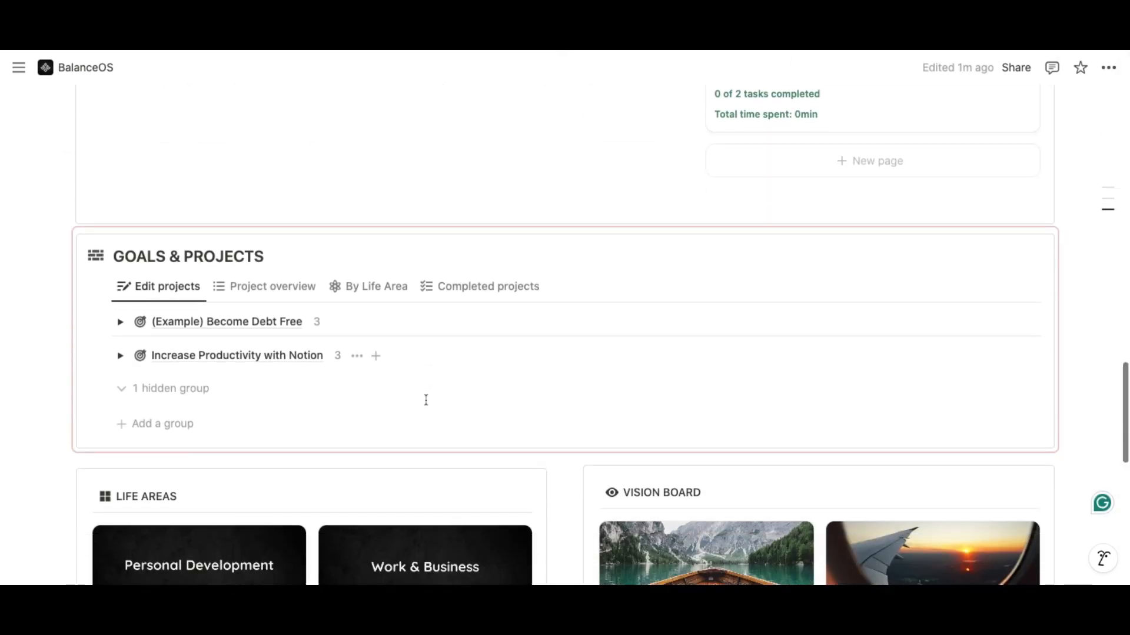
click(120, 323)
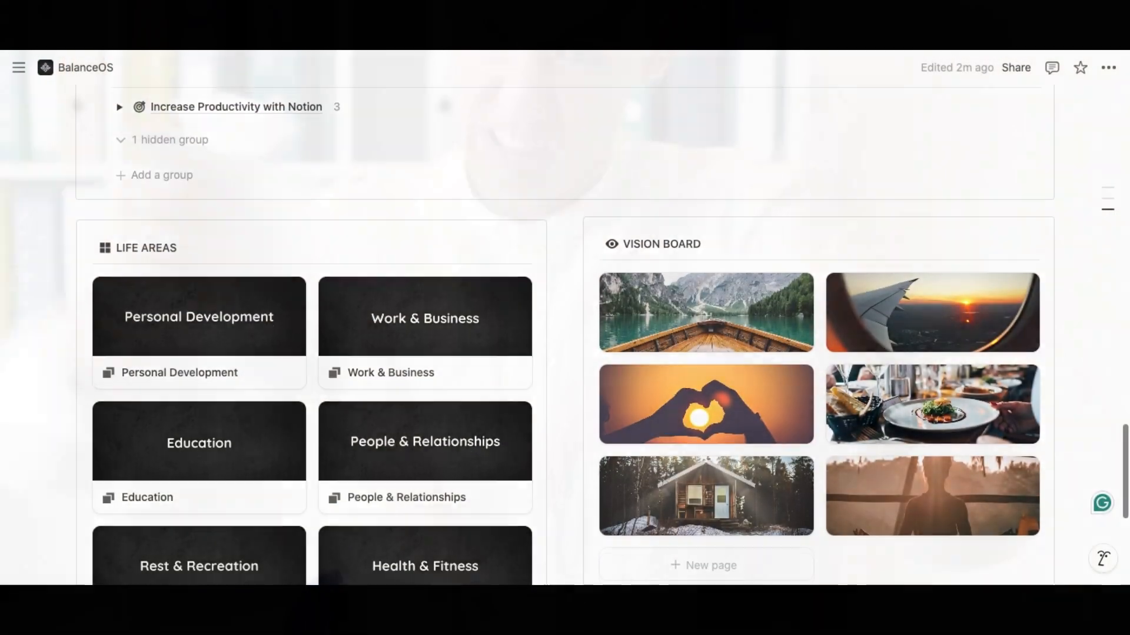
scroll(564, 318, down, 2)
scroll(565, 318, down, 1)
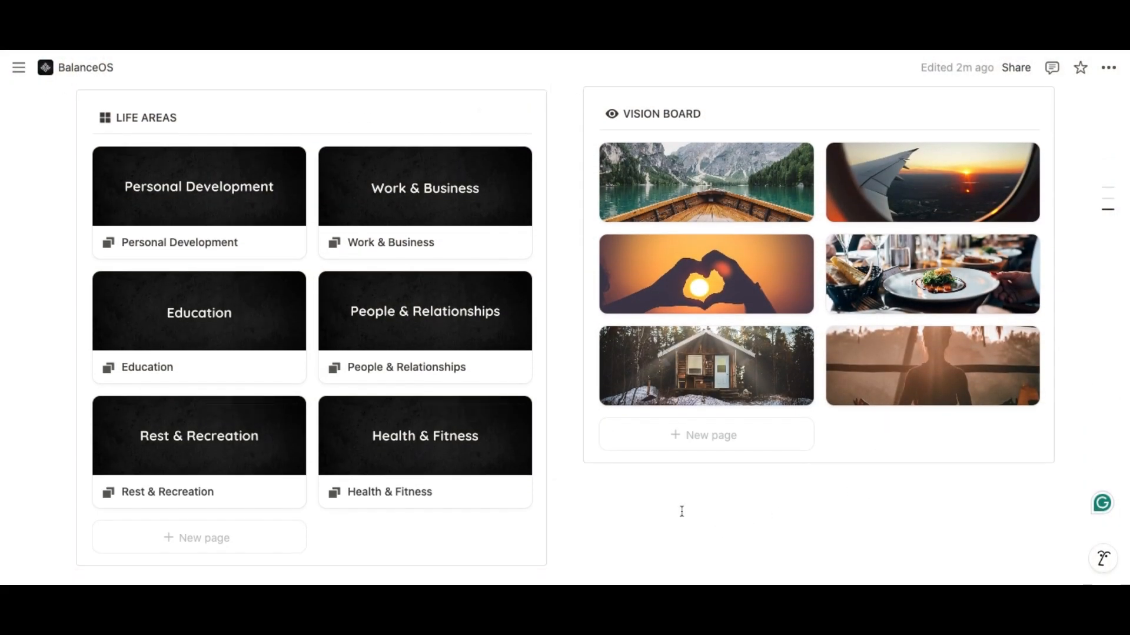
scroll(583, 471, up, 8)
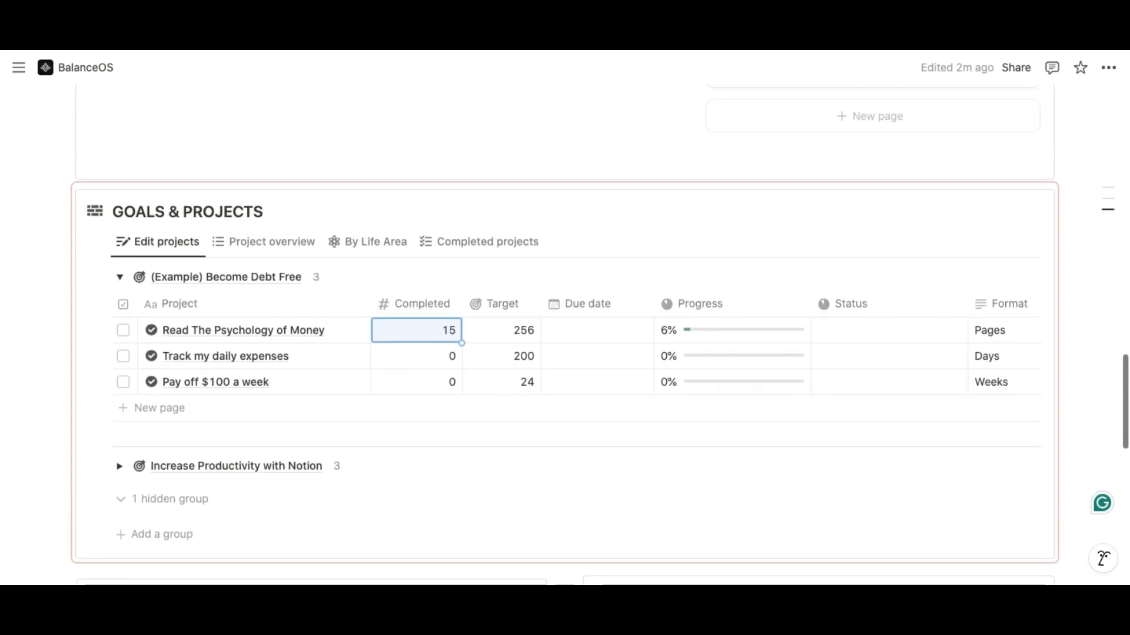
scroll(552, 509, up, 10)
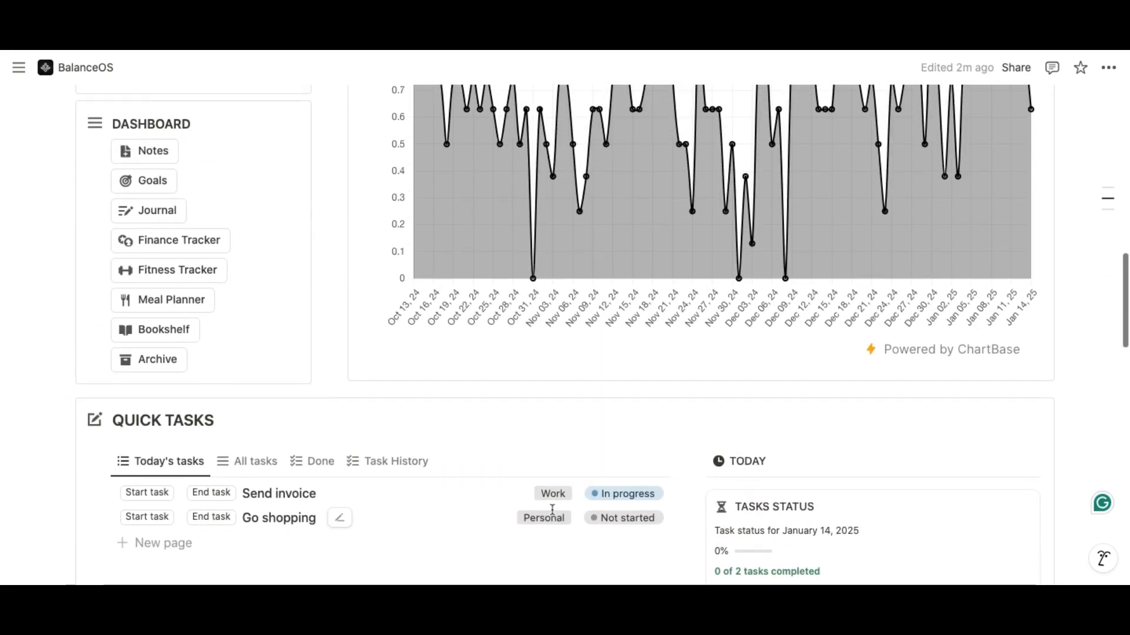
scroll(650, 336, up, 2)
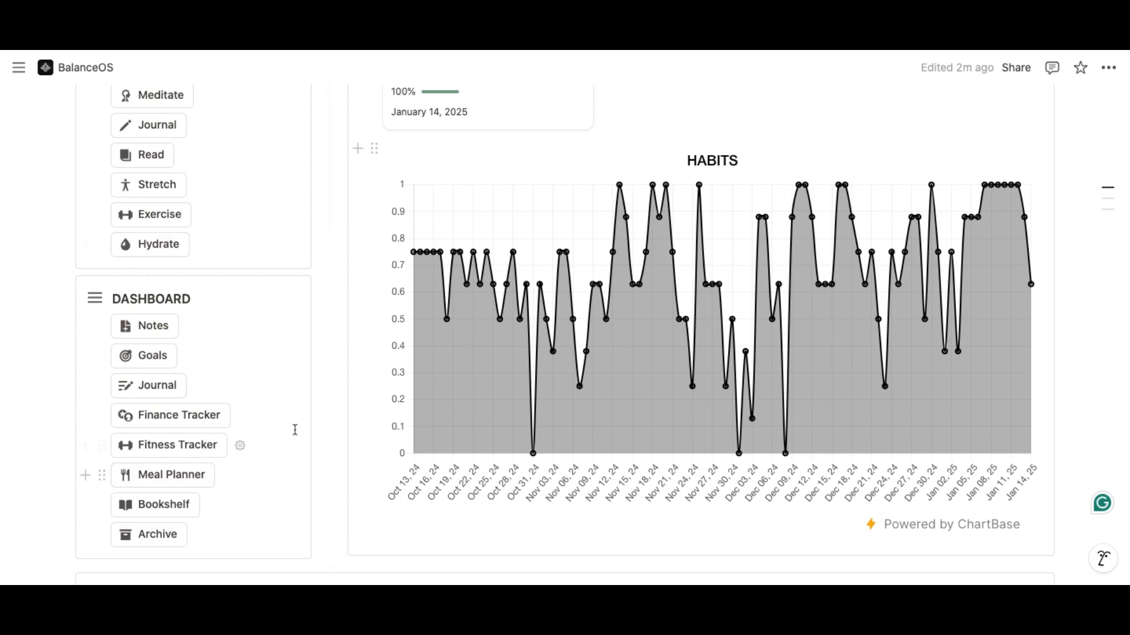
scroll(329, 386, up, 5)
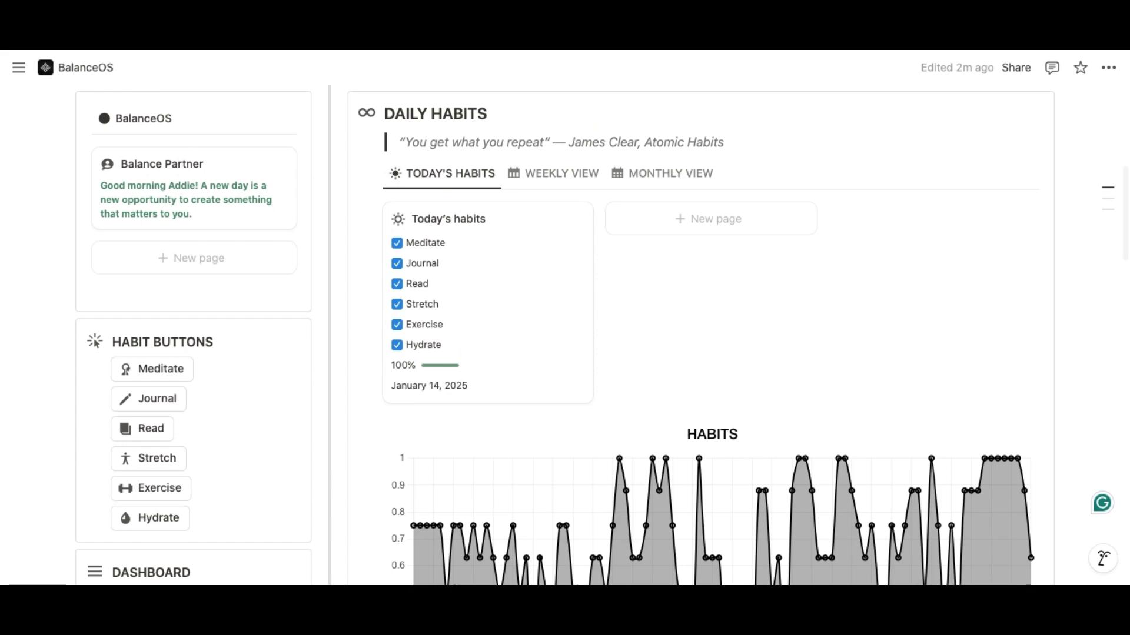
scroll(298, 483, down, 7)
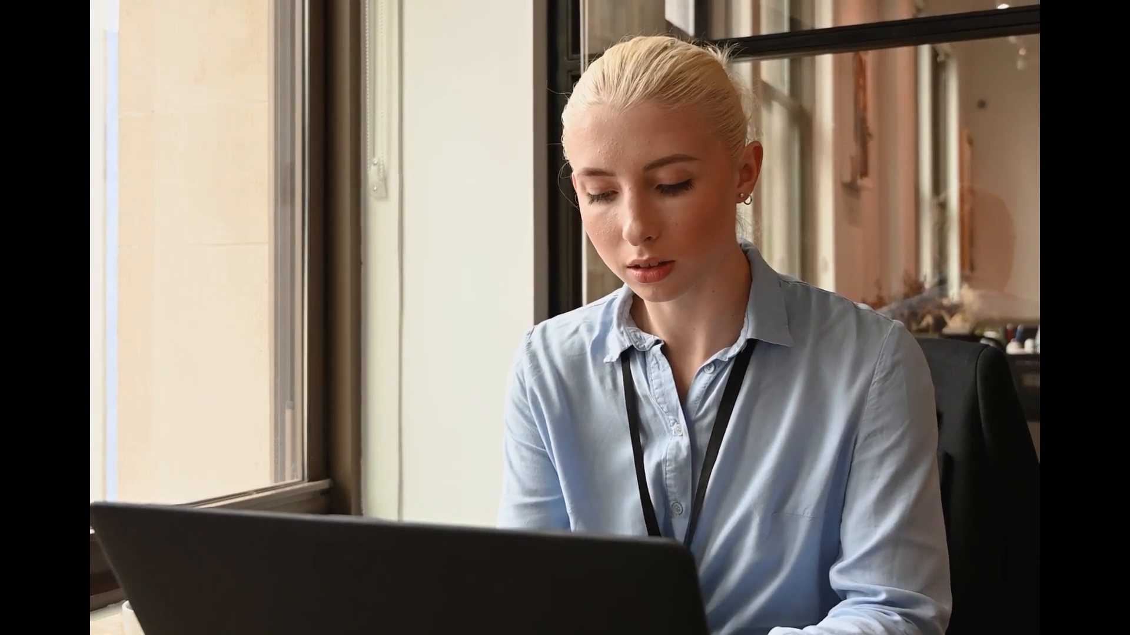
Log the Journal, Read, Stretch, Exercise and Hydrate habits as done for today
click(163, 383)
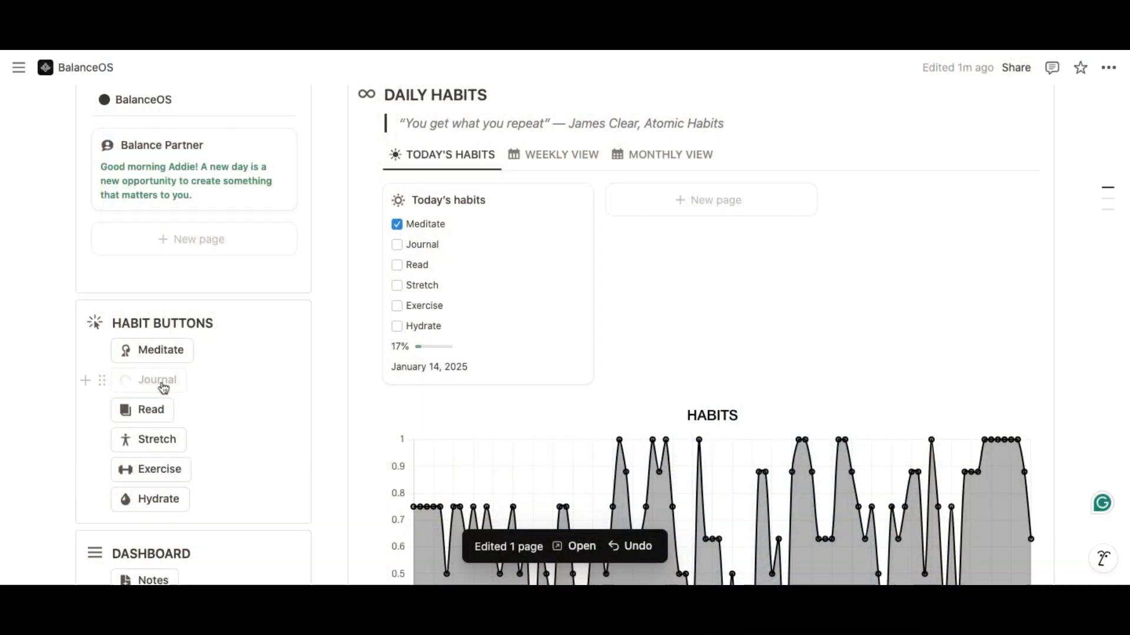
click(150, 410)
click(154, 442)
click(155, 470)
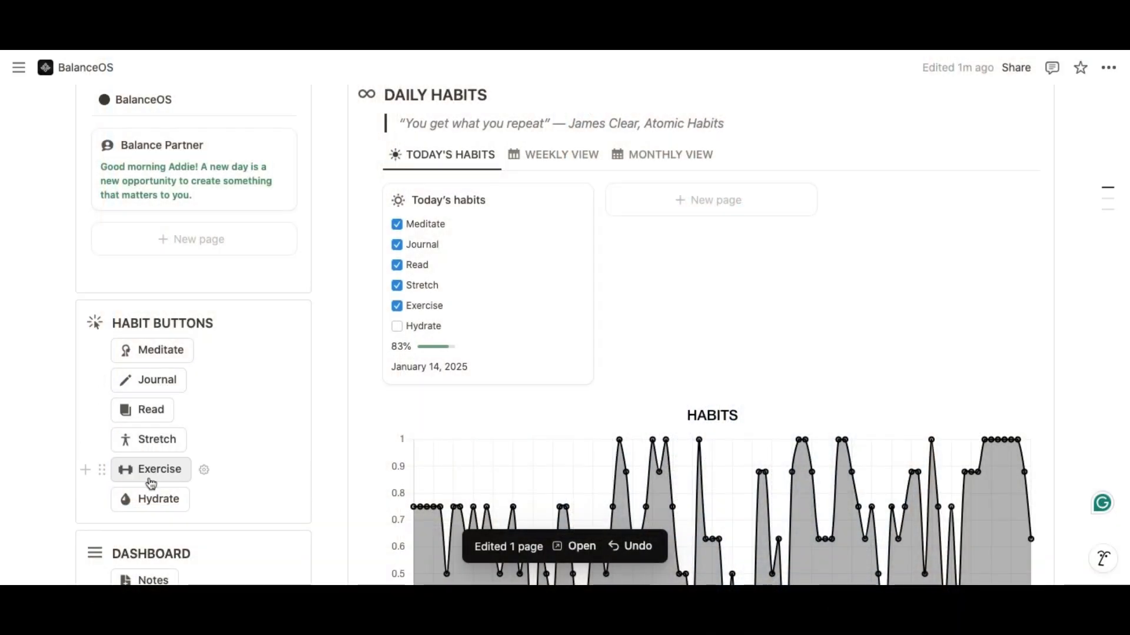
click(154, 500)
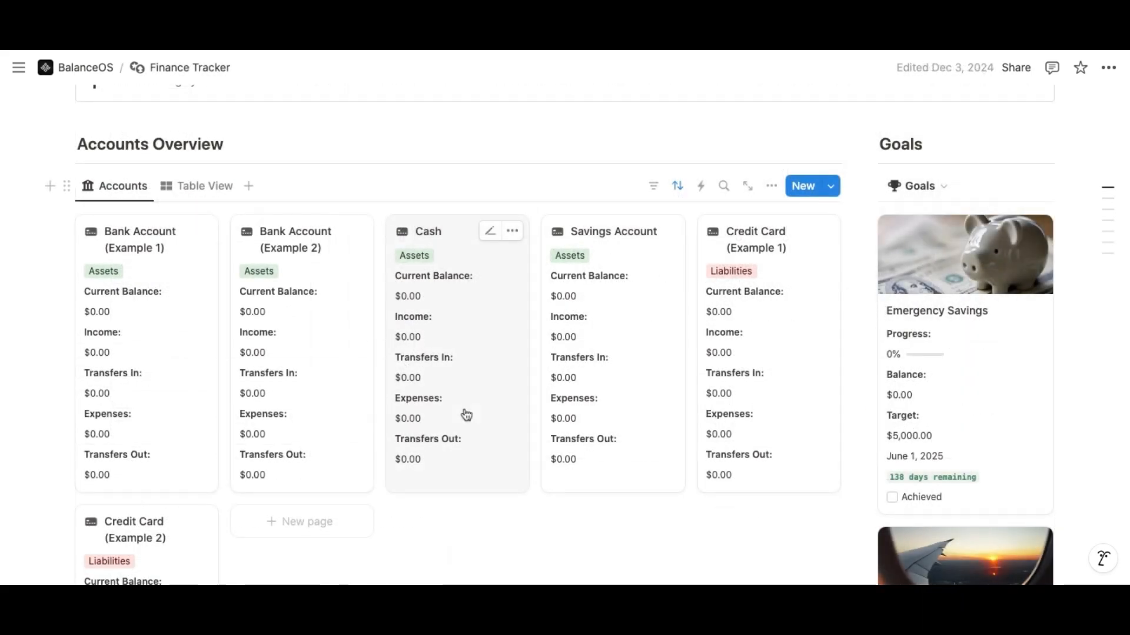
Add an income record in the Finance Tracker with amount $500.00, date January 14, 2025 and account Bank Account (Example 1)
scroll(464, 413, down, 2)
scroll(353, 388, up, 5)
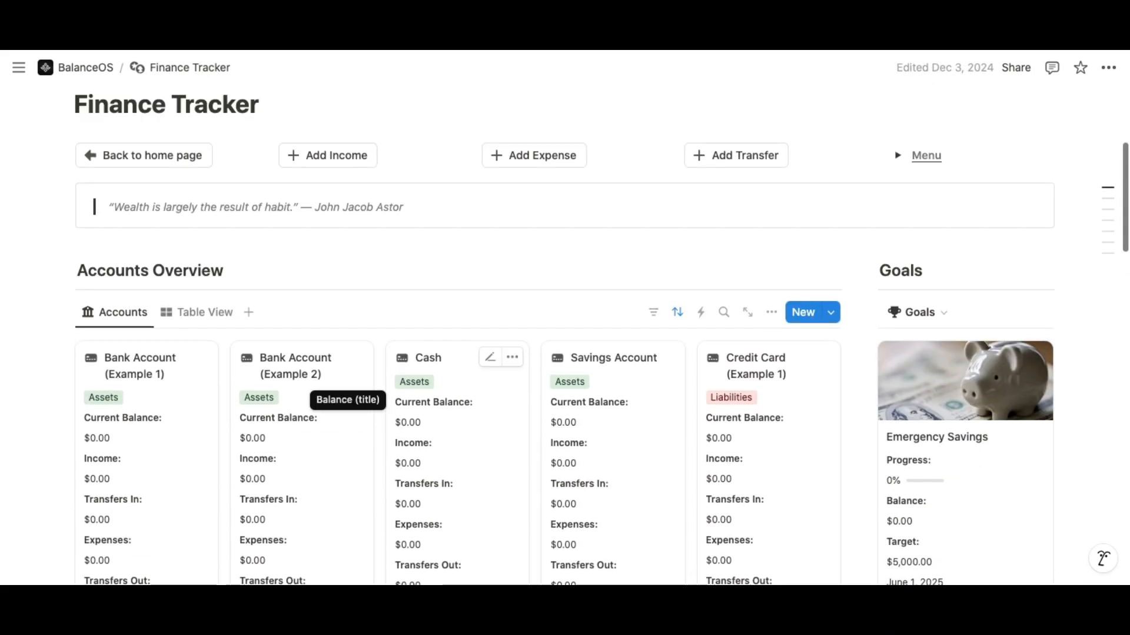
scroll(412, 264, down, 1)
click(344, 165)
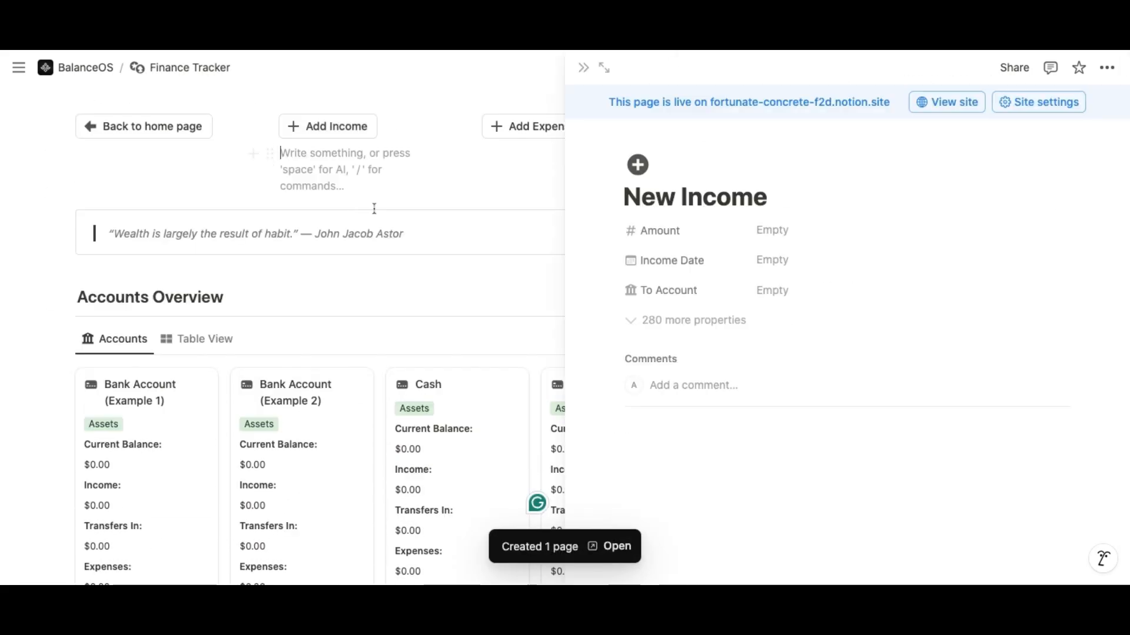
click(779, 233)
click(777, 260)
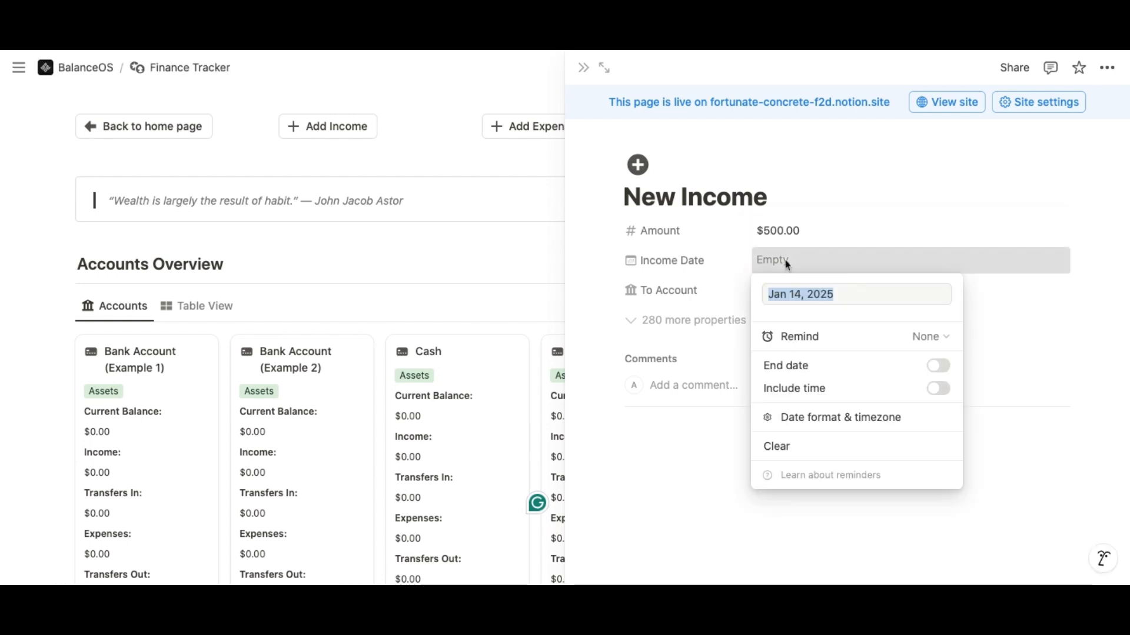
click(776, 292)
click(812, 348)
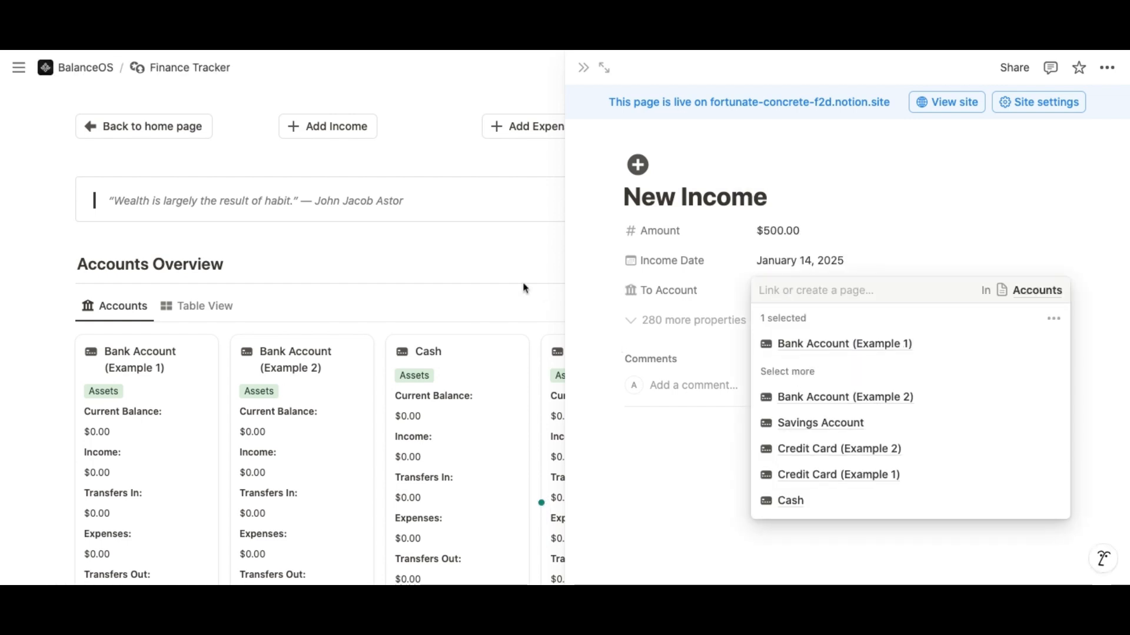
click(514, 257)
click(584, 70)
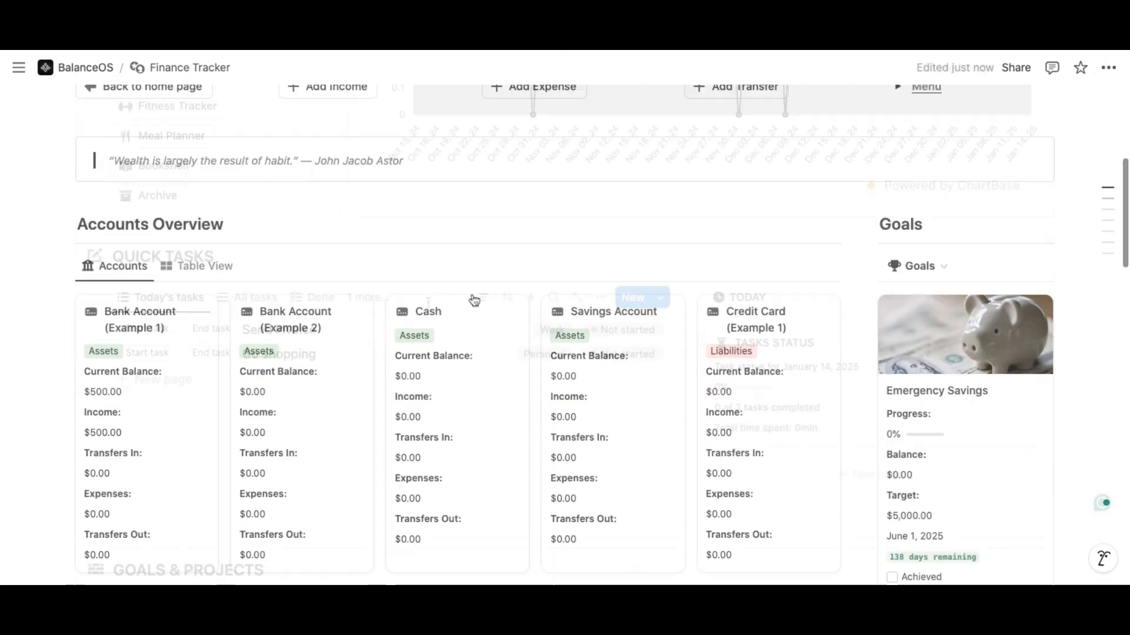
Look over the home page's quick tasks, the Become Debt Free projects, daily habits and dashboard page links
scroll(472, 300, down, 10)
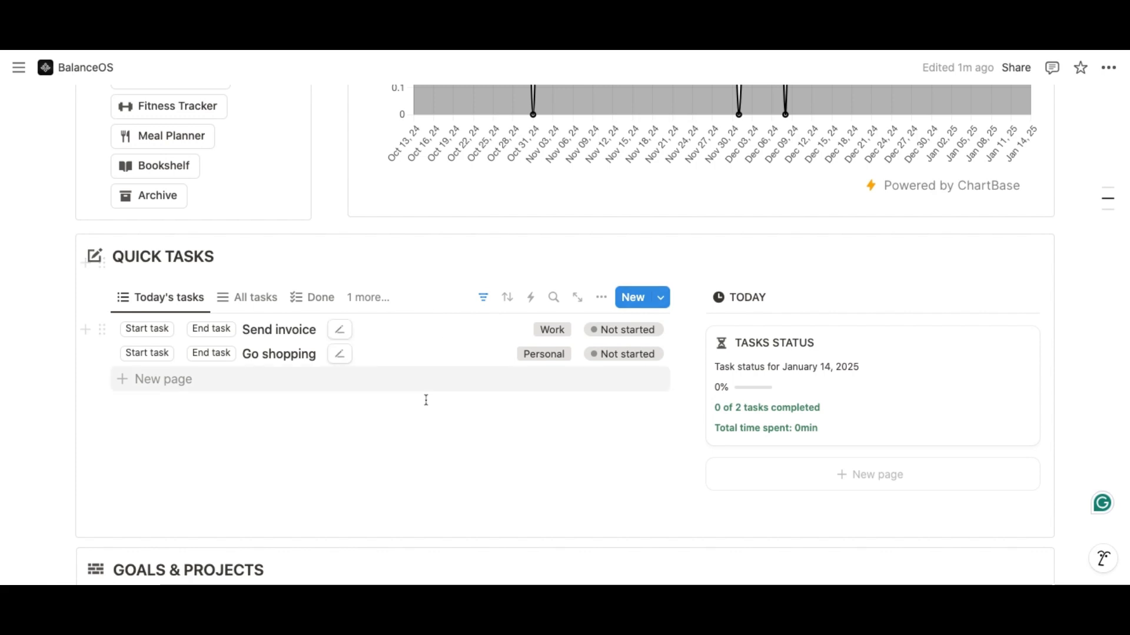
scroll(424, 398, down, 5)
scroll(426, 400, down, 1)
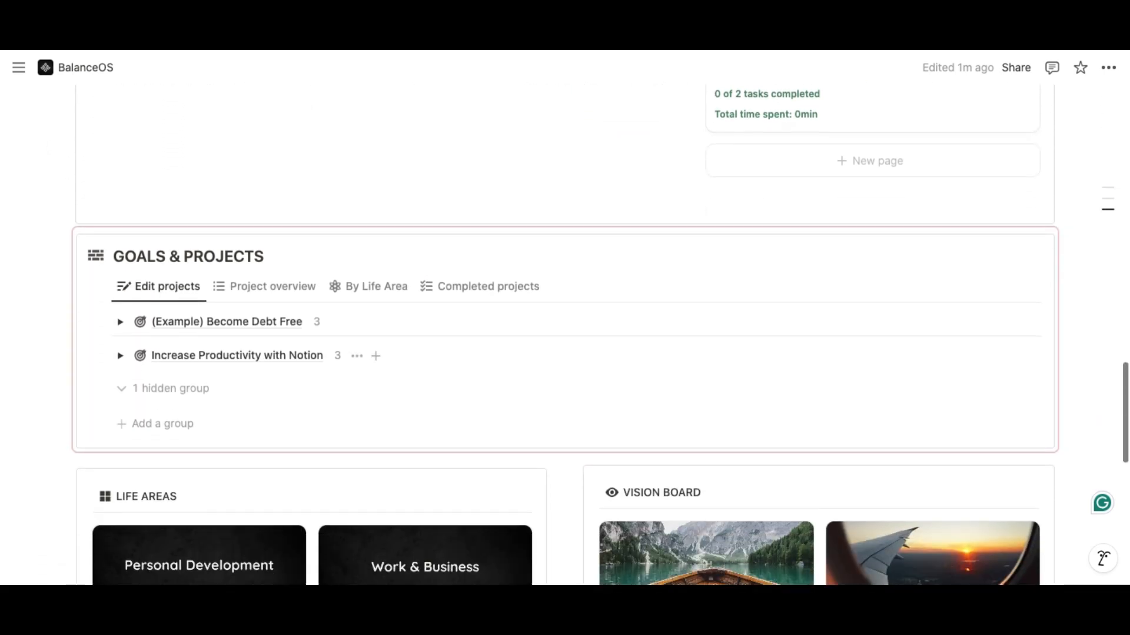
click(119, 323)
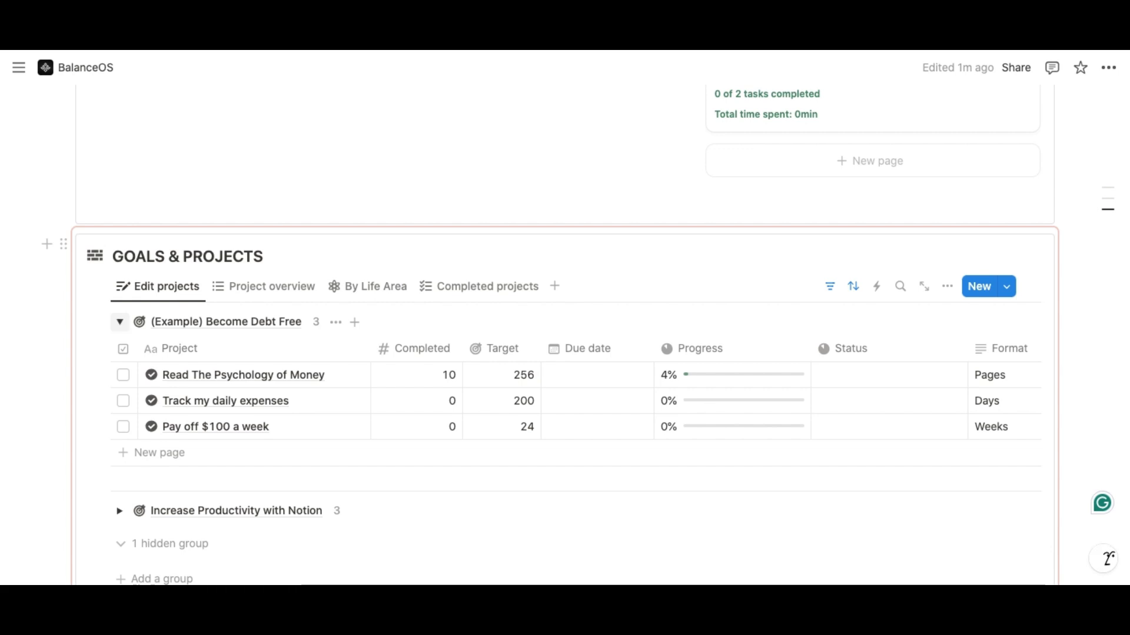
click(119, 322)
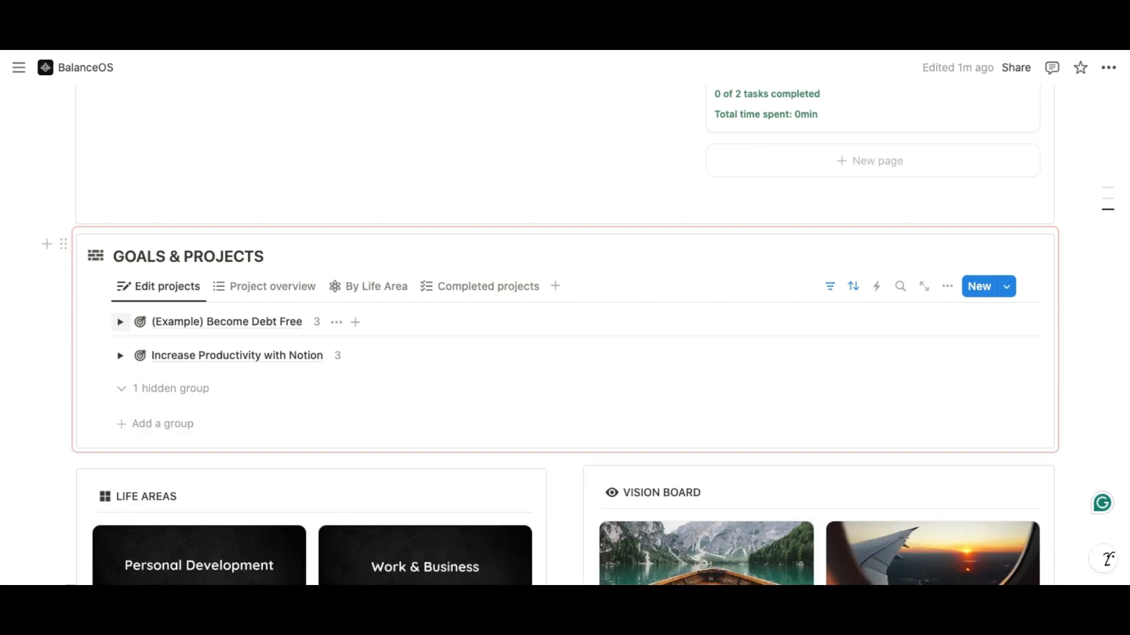
scroll(144, 323, up, 15)
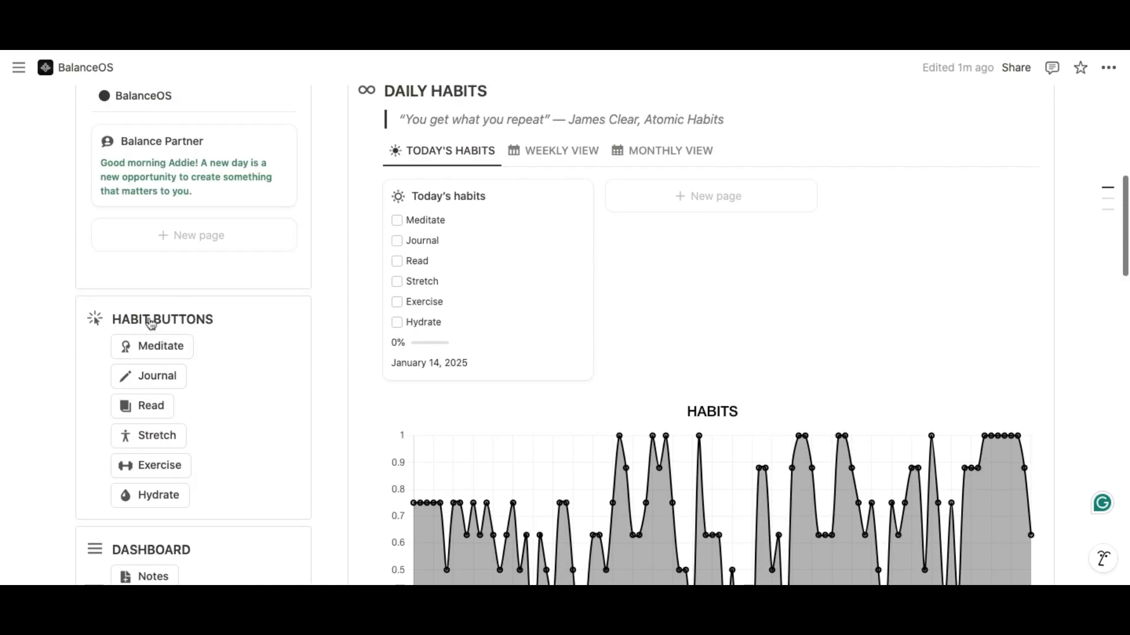
scroll(602, 335, up, 10)
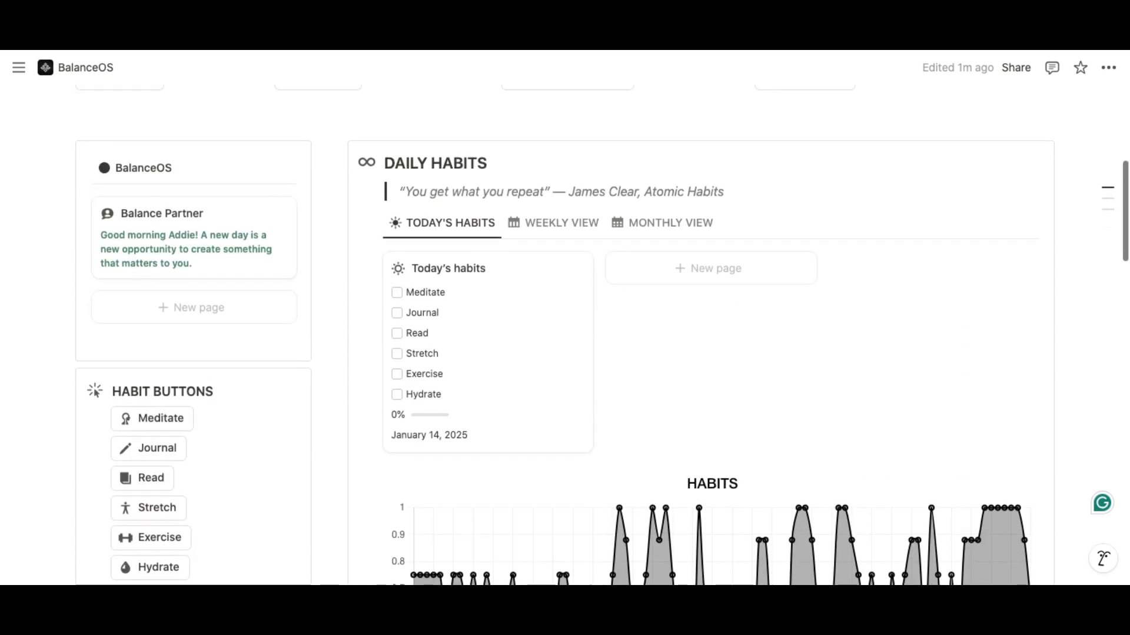
scroll(601, 335, up, 2)
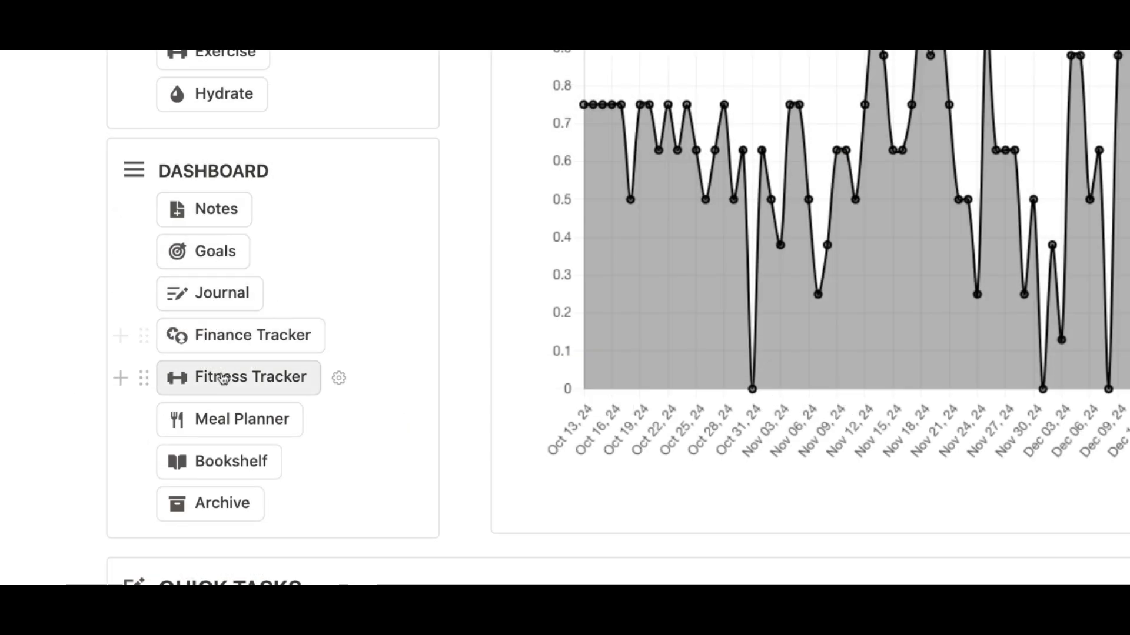
click(228, 504)
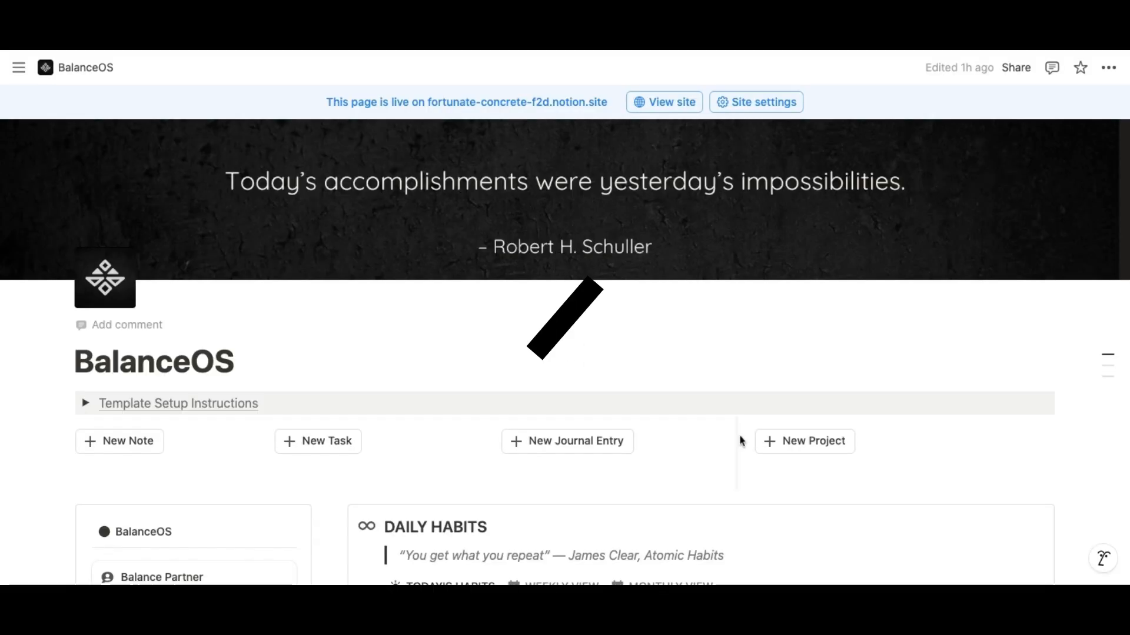
Expand the Become Debt Free and Increase Productivity with Notion goals and review their project progress and today's task status
scroll(489, 537, down, 6)
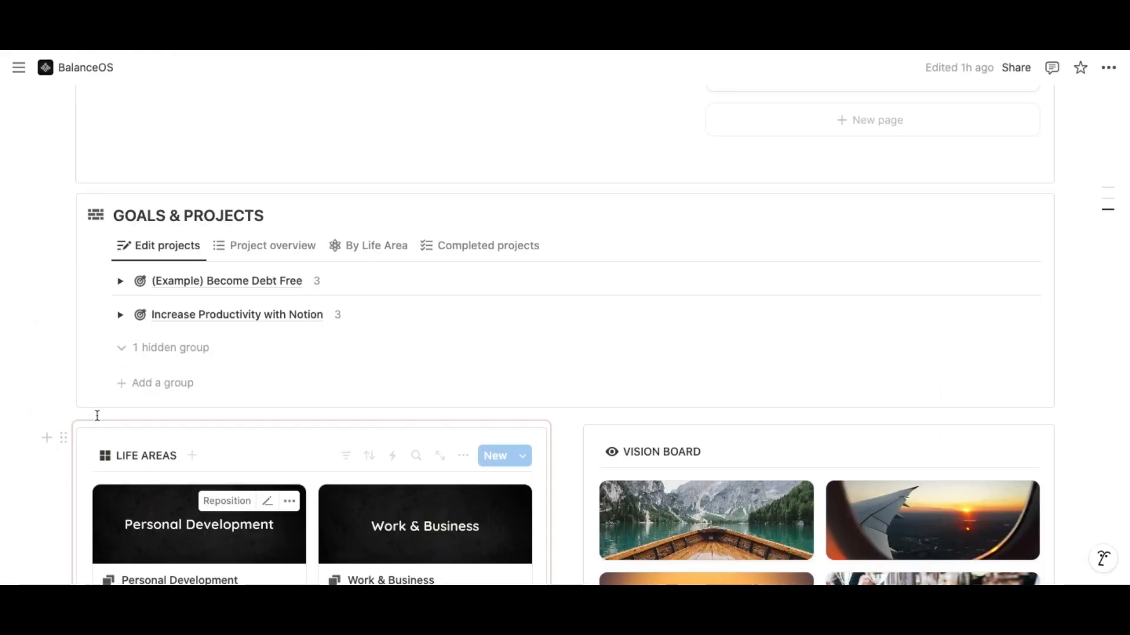
click(118, 280)
scroll(105, 418, down, 2)
click(118, 396)
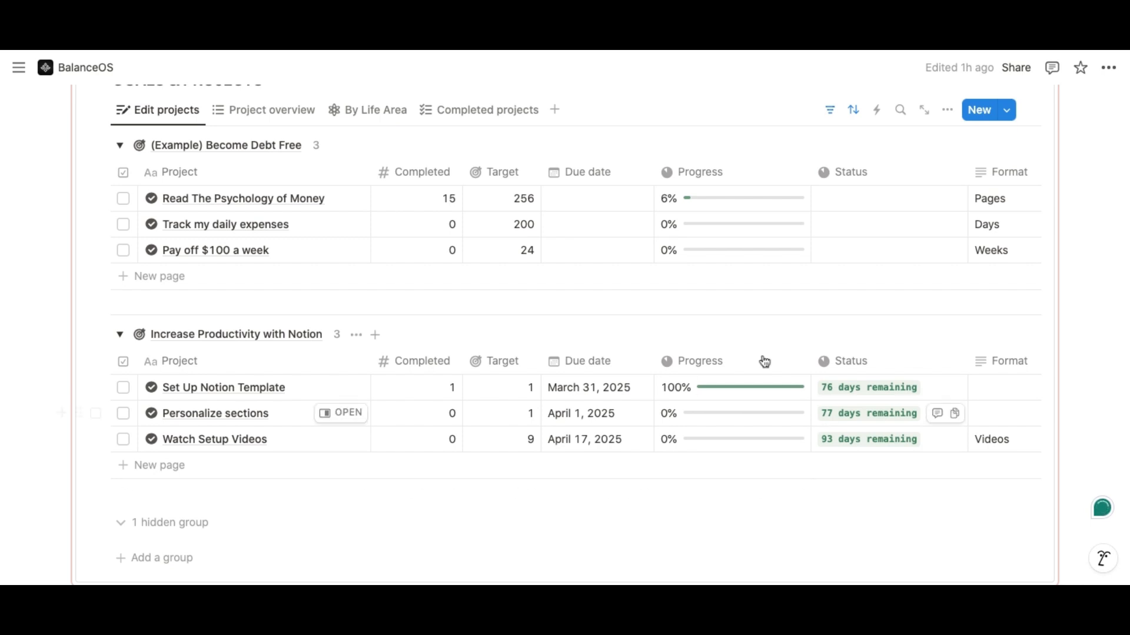
scroll(721, 153, up, 5)
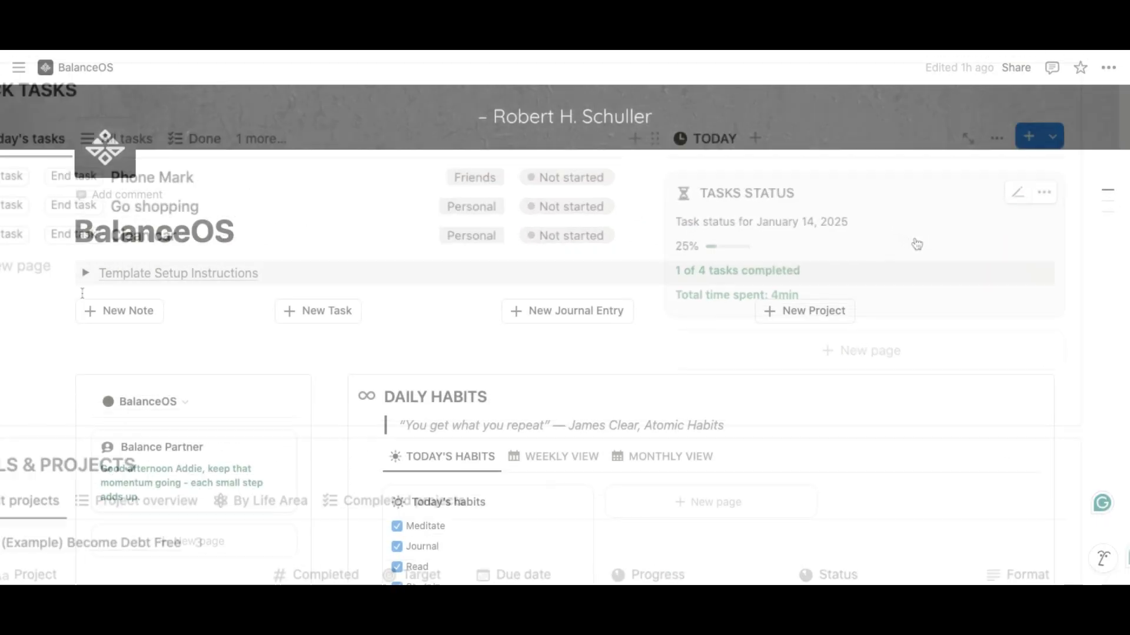
Open the Template Setup page from the setup instructions, look through its instruction pages and return to the home page
click(87, 273)
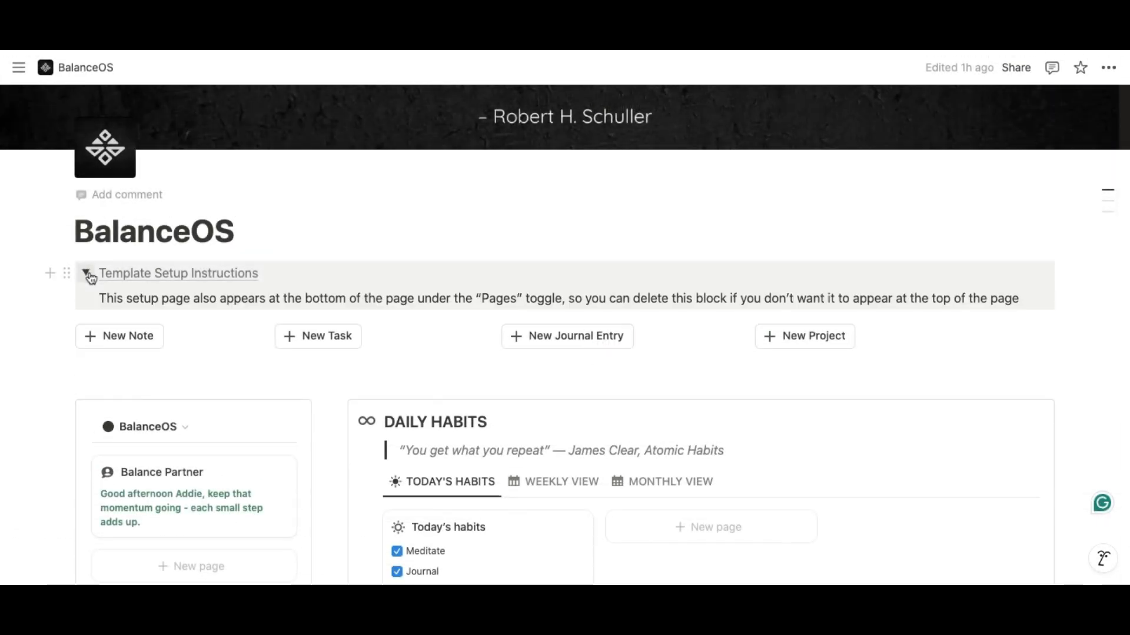
mouse_move(166, 277)
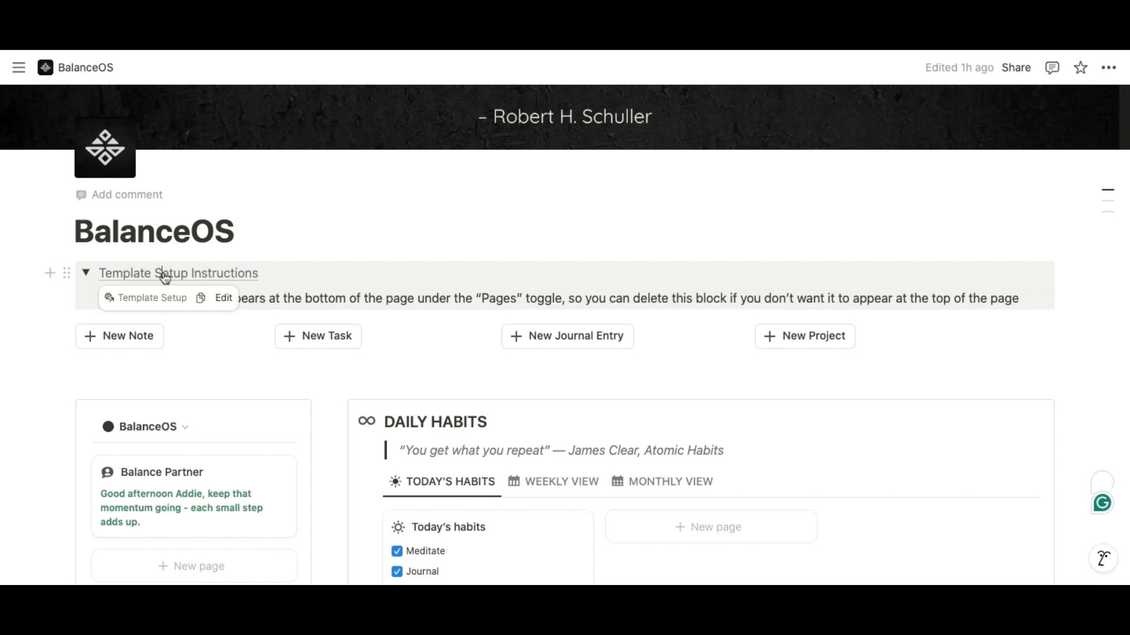
click(165, 278)
scroll(376, 486, down, 15)
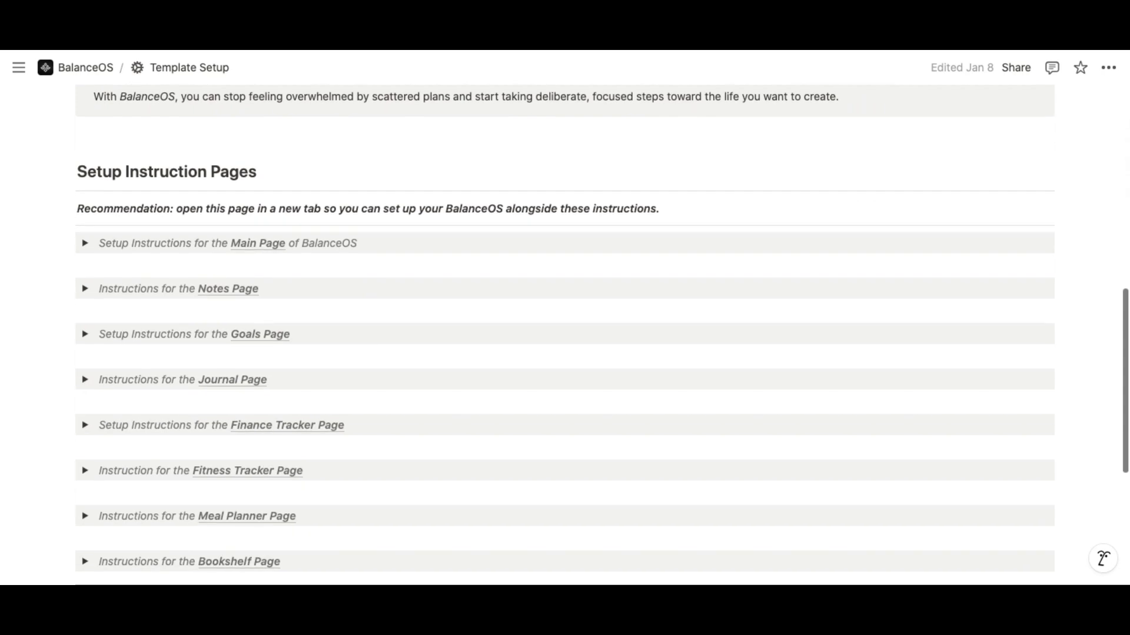
scroll(83, 186, up, 10)
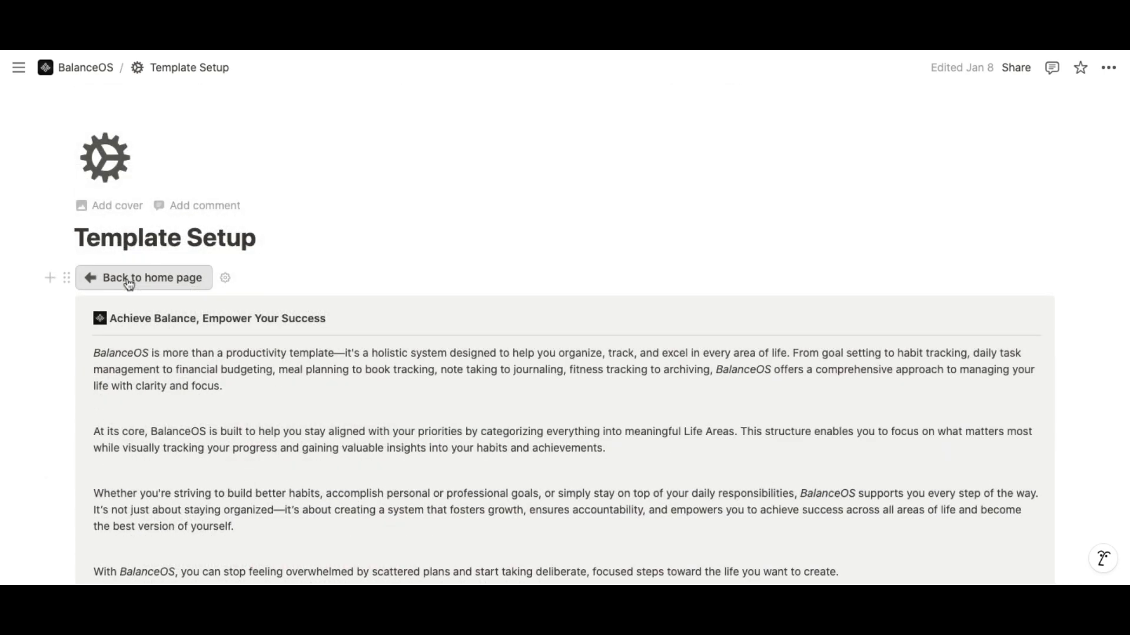
click(129, 285)
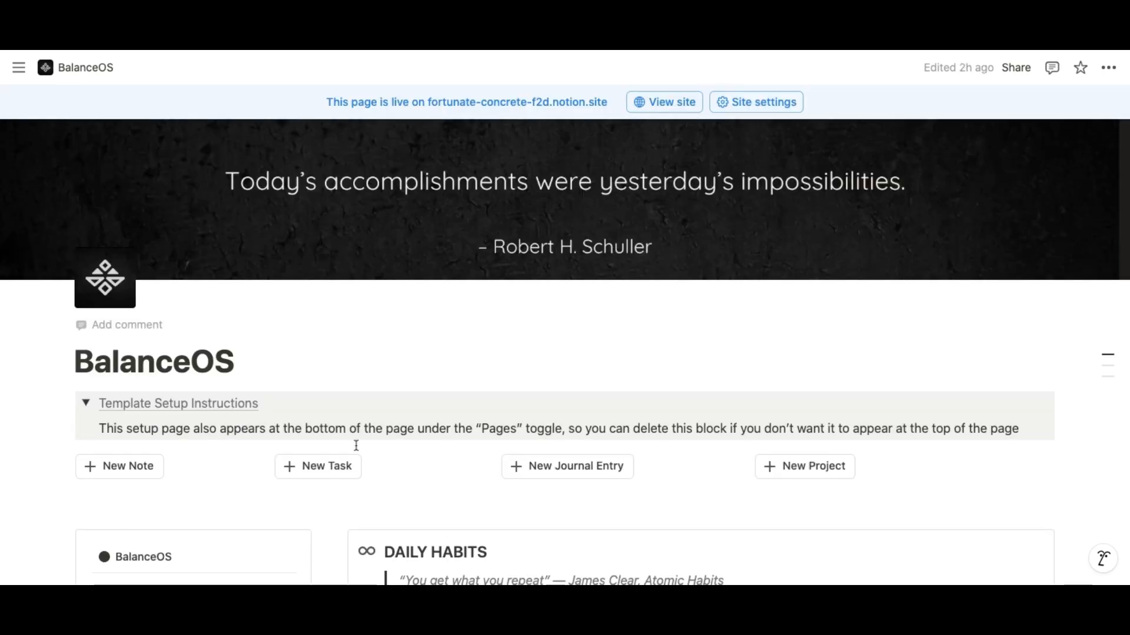
Create a new note titled "Becoming more productive :)" from the home page
scroll(254, 457, down, 3)
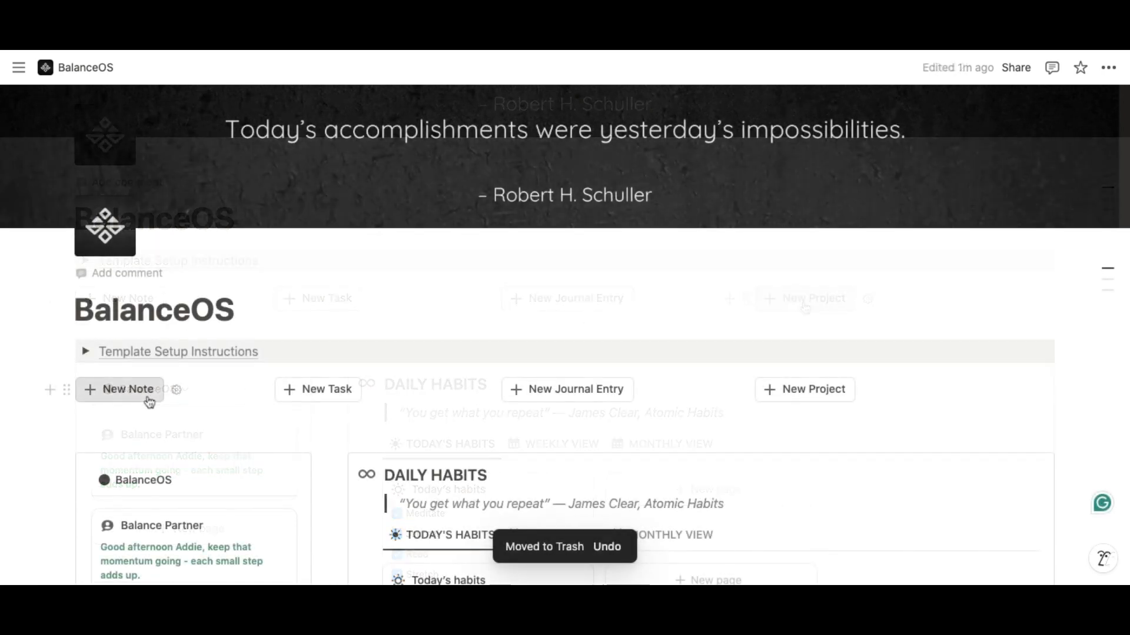
click(142, 393)
text(Becomi)
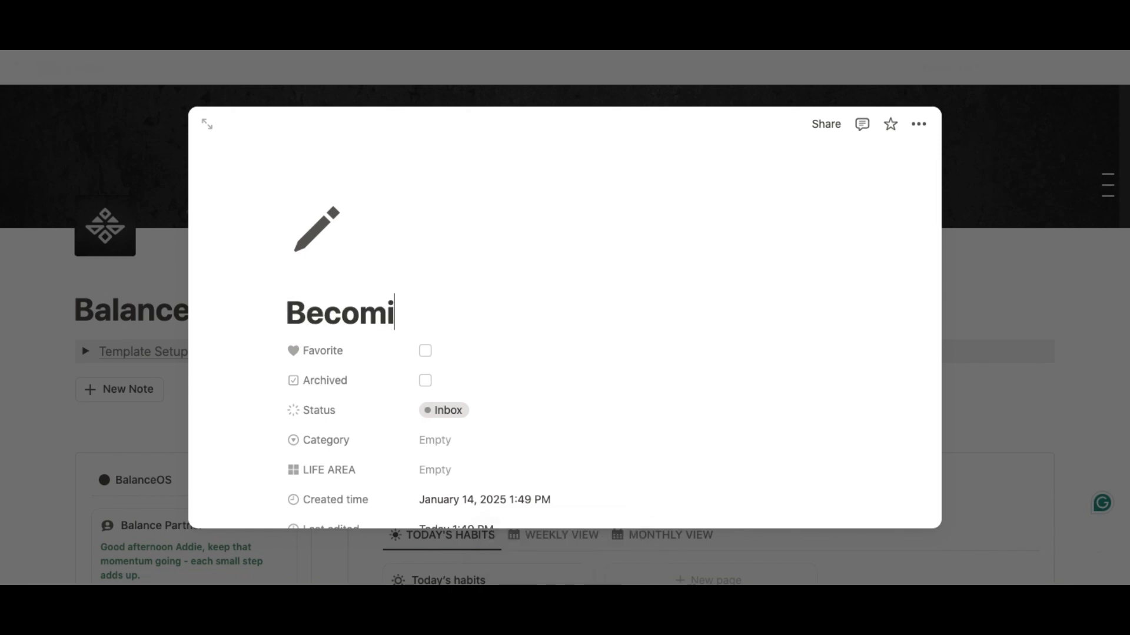
text(ng more productive)
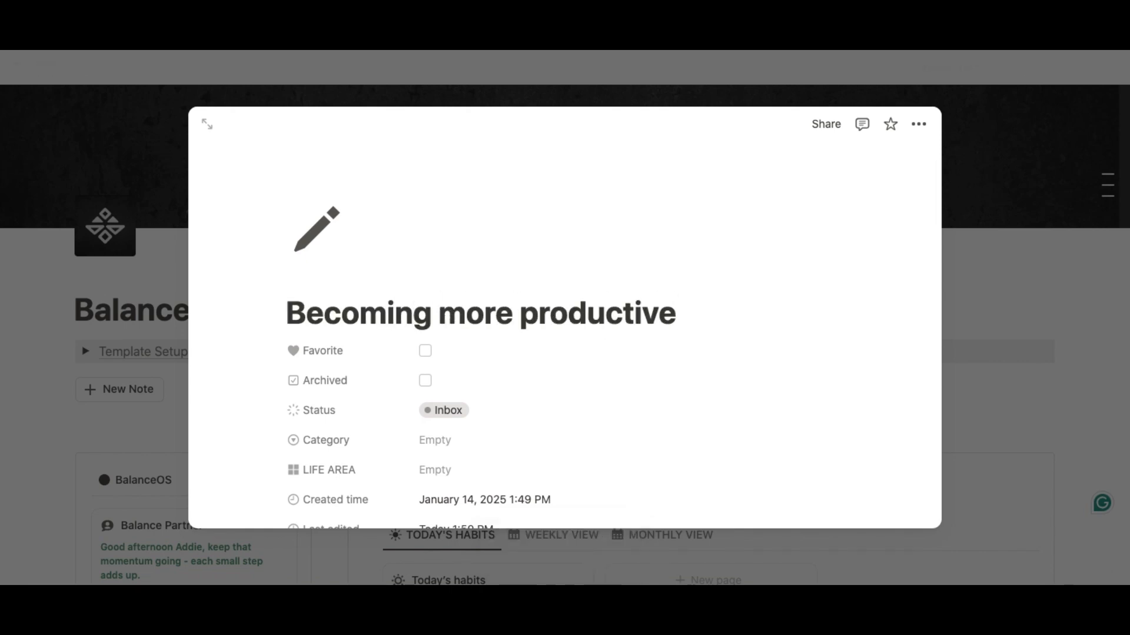
text( :))
click(712, 350)
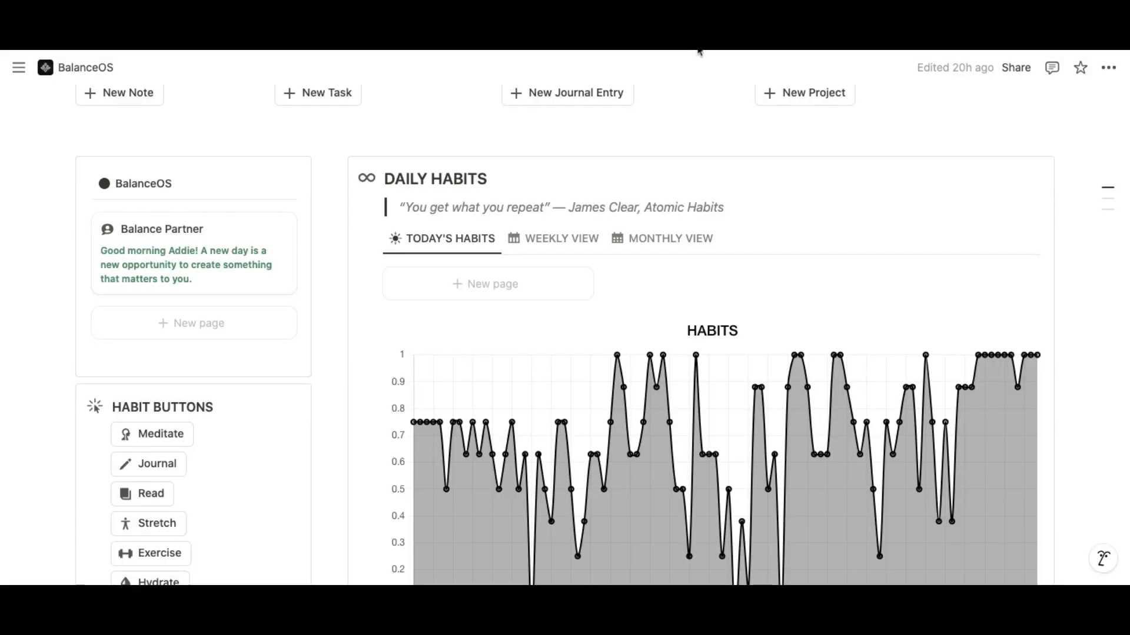
Open the Balance Partner greeting formula and examine its afternoon and evening messages
scroll(383, 333, down, 2)
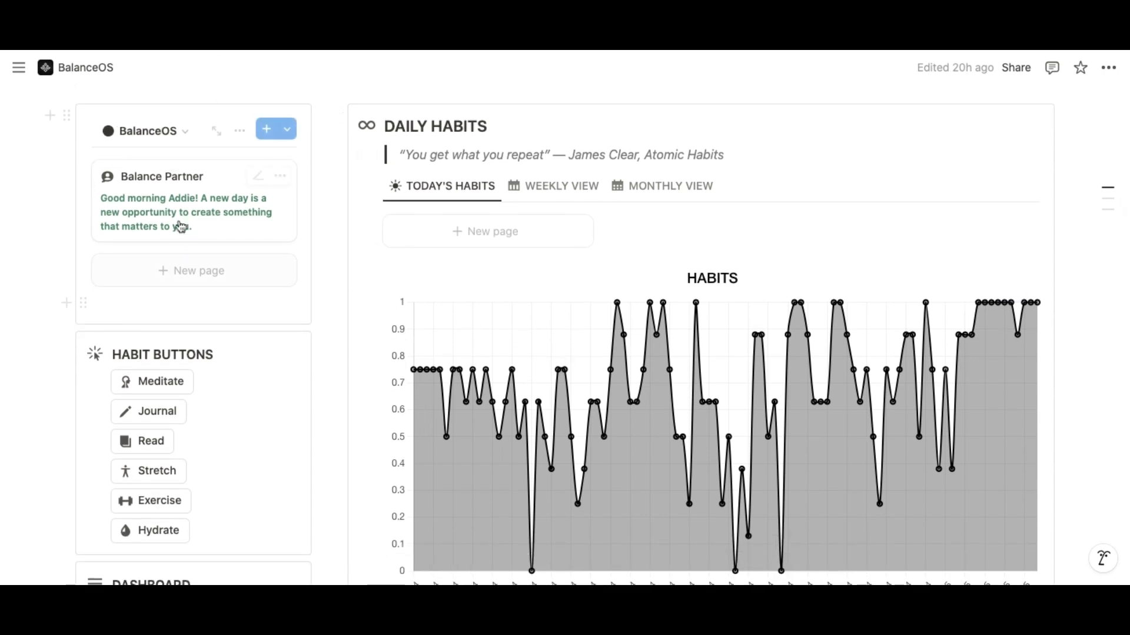
click(180, 226)
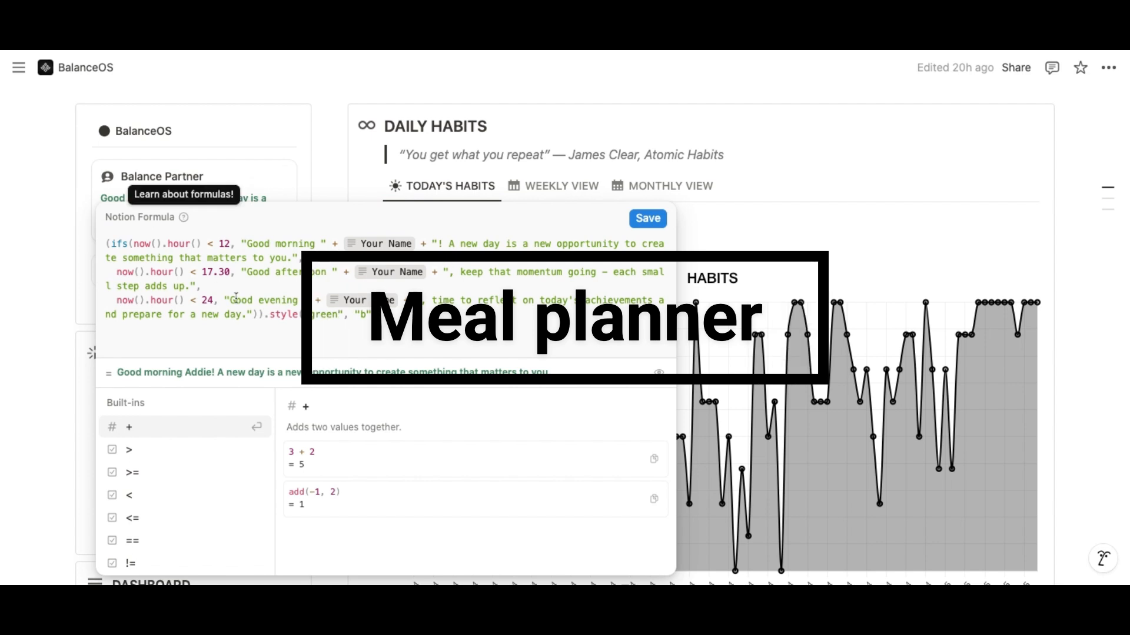
drag(450, 244, 201, 287)
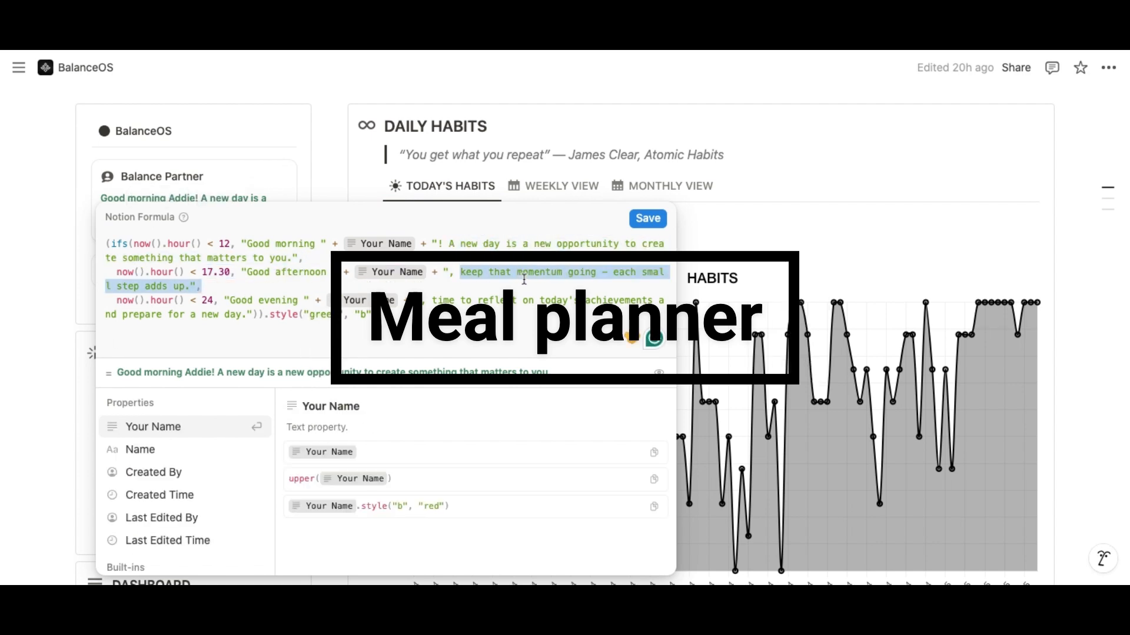
drag(433, 301, 443, 312)
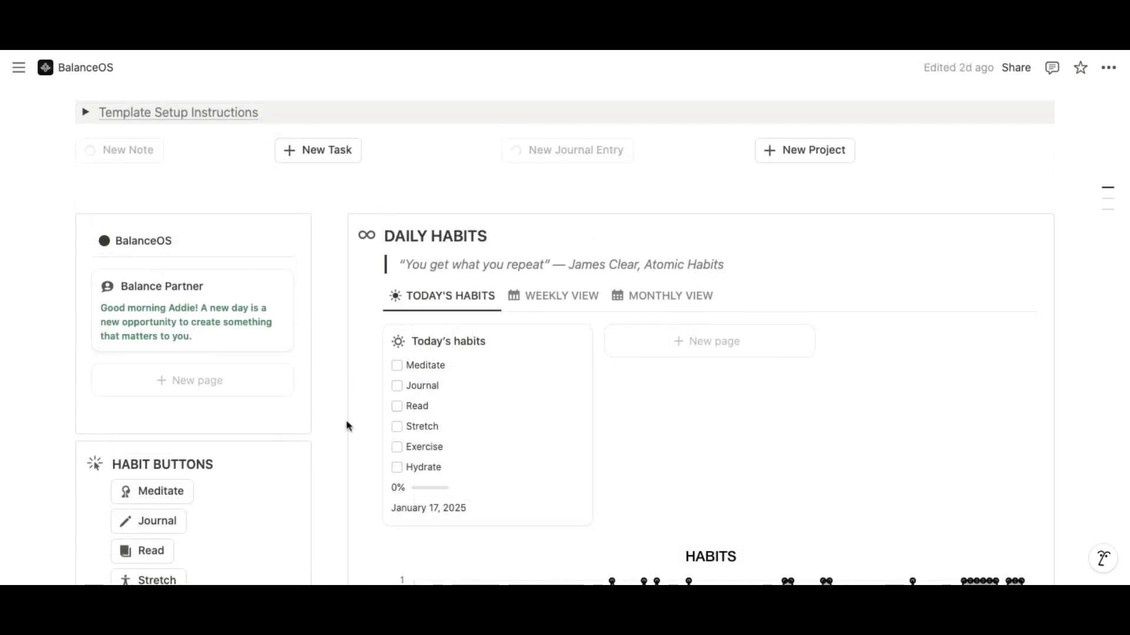
Mark Meditate, Journal, Read, Stretch and Exercise as done in today's habits for January 17, 2025
click(397, 365)
click(398, 387)
click(397, 407)
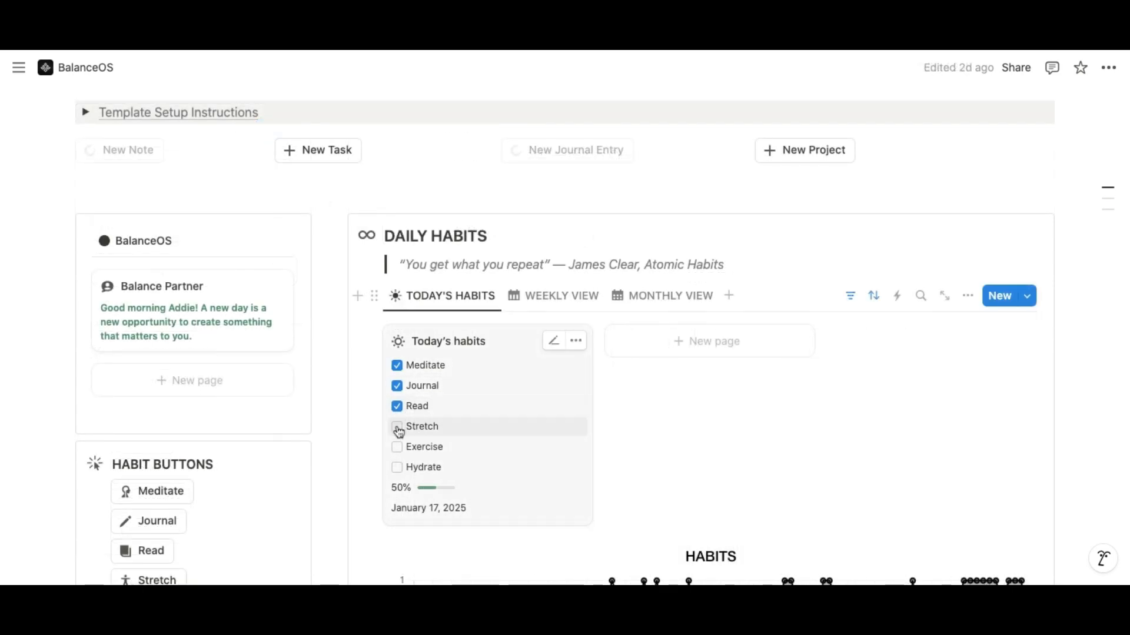
click(397, 427)
scroll(353, 458, down, 3)
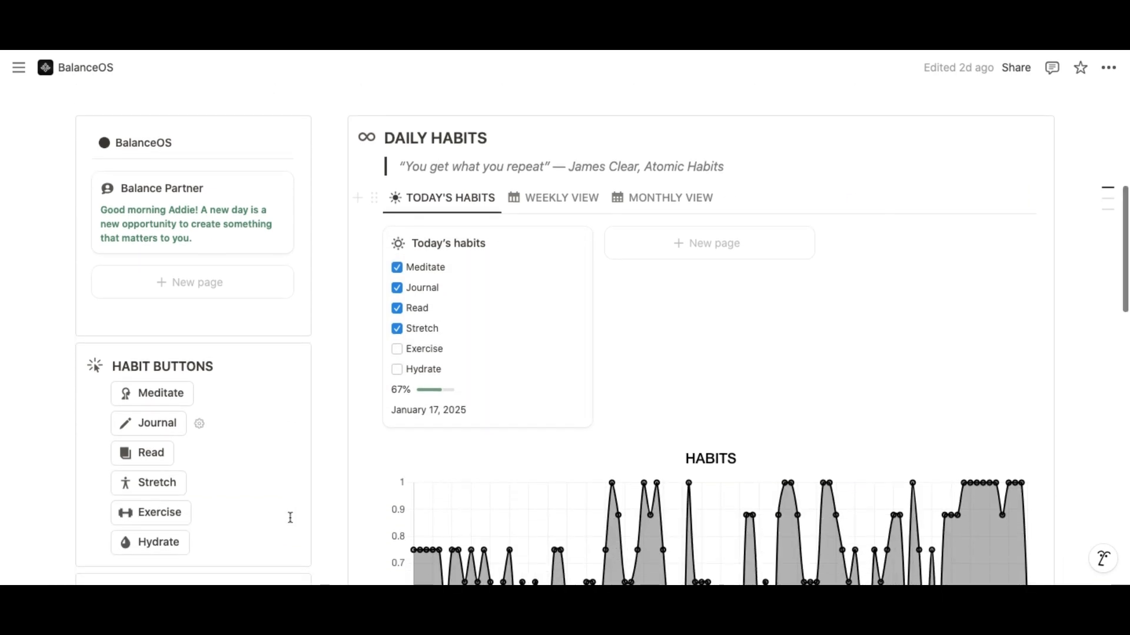
click(146, 517)
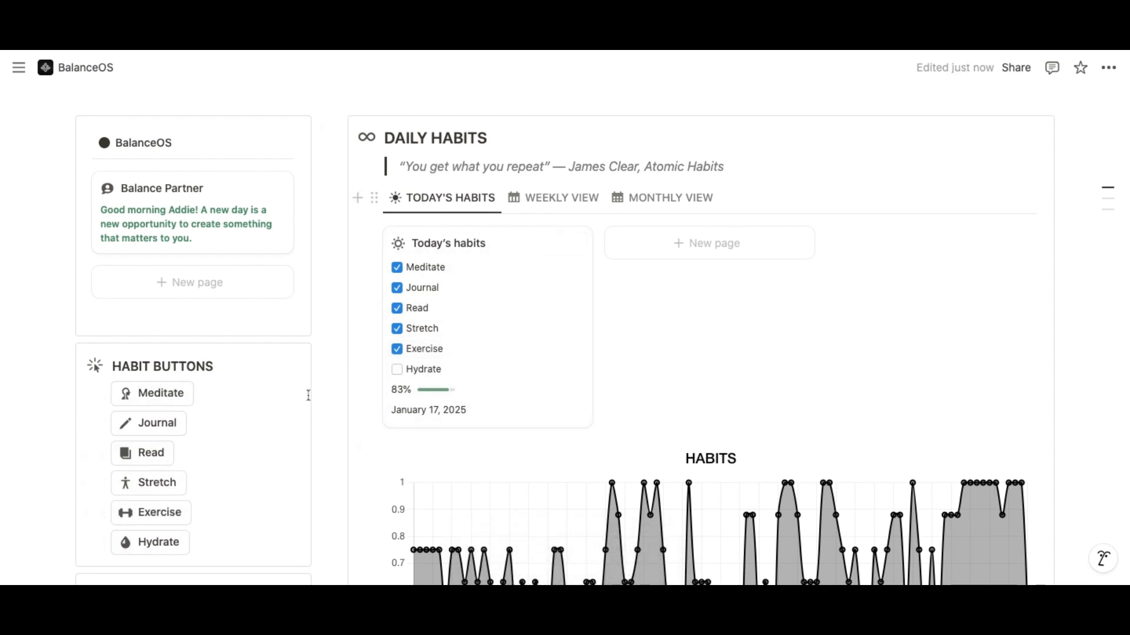
Mark Hydrate as done in today's habits and view the Habits progress chart
click(398, 371)
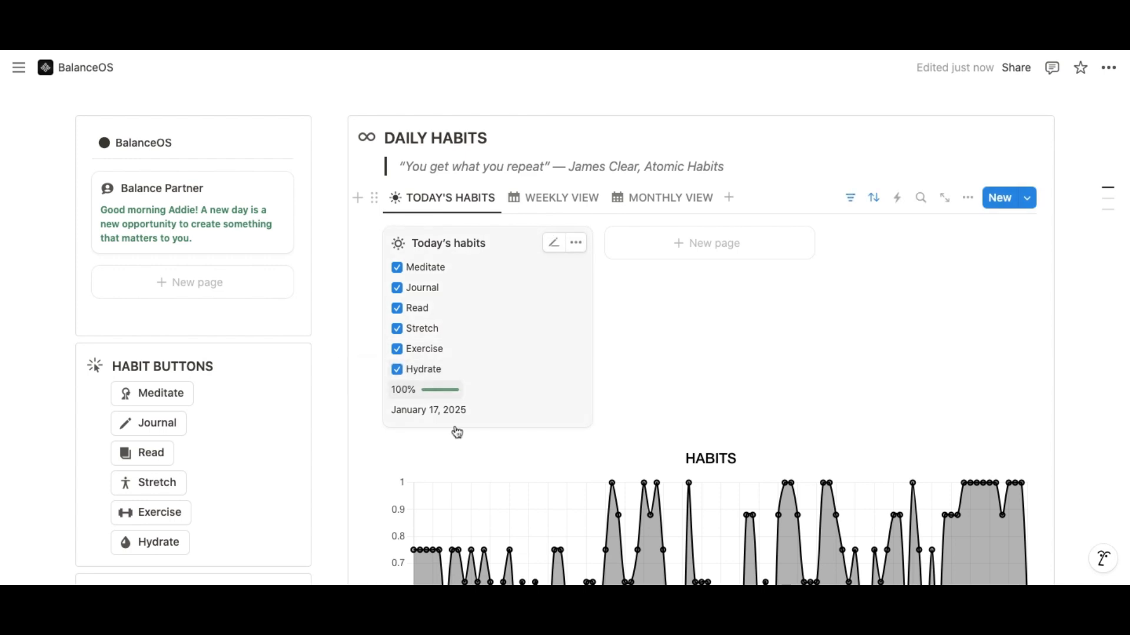
scroll(459, 435, down, 5)
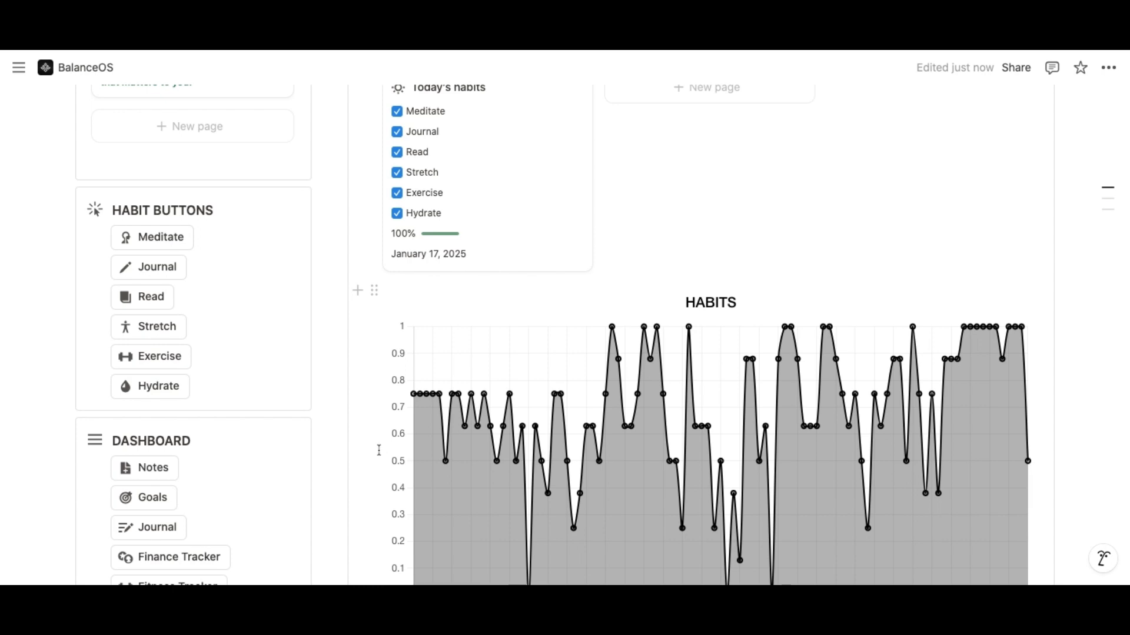
scroll(378, 453, down, 3)
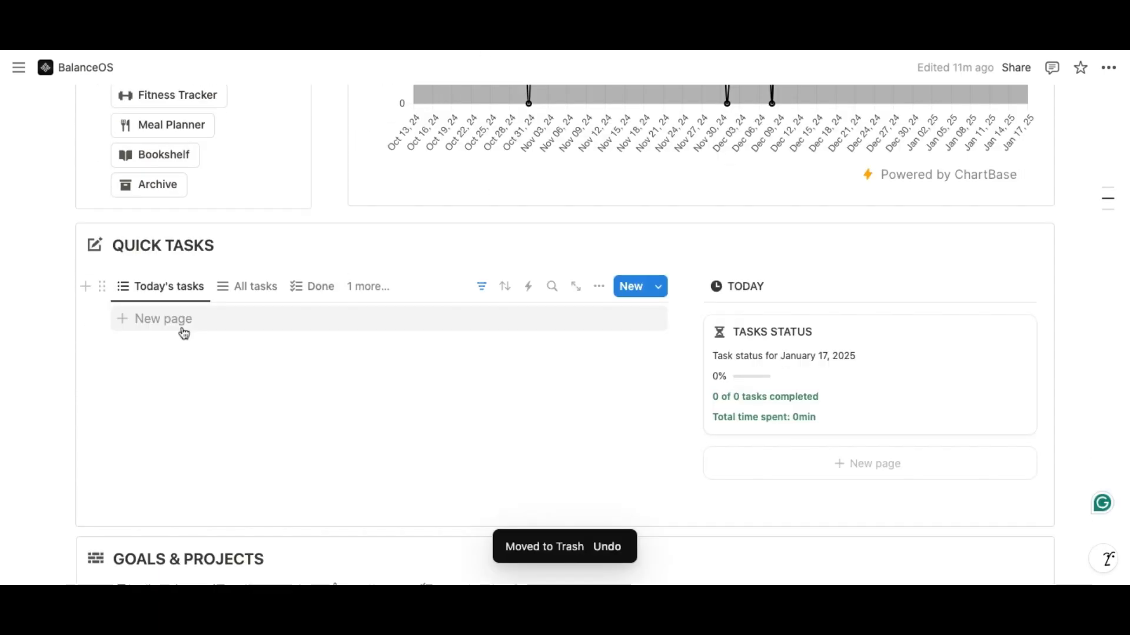
Add a task to today's quick tasks for phoning a friend by name and tag it Friends
click(184, 333)
click(184, 334)
click(184, 333)
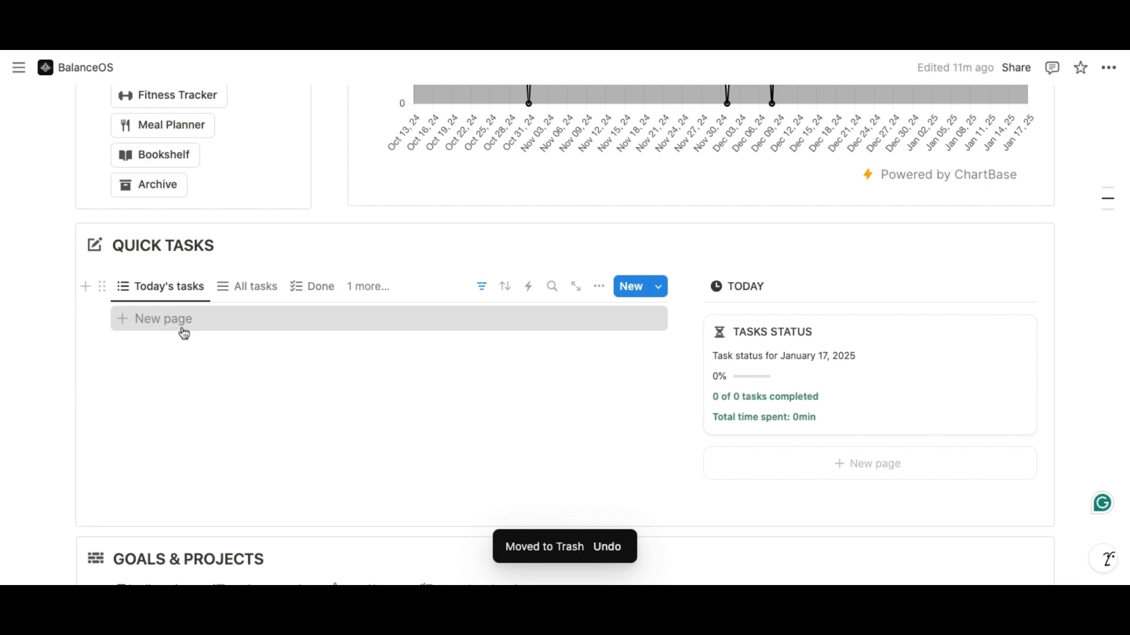
text(Phone Clara)
click(544, 318)
click(560, 459)
Add a second quick task for emailing a work contact by name and tag it Work
click(286, 348)
click(286, 349)
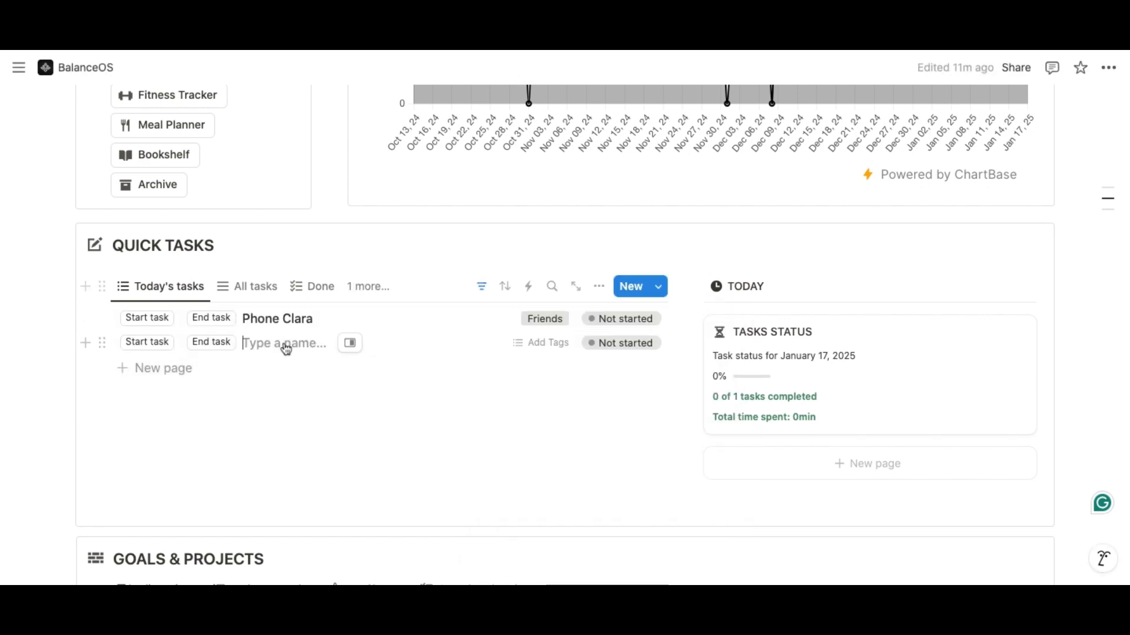
text(Email Aiden)
click(547, 343)
click(559, 416)
click(223, 376)
Add the quick task "Order microphone" to today's tasks and tag it Work
click(311, 372)
text(Or)
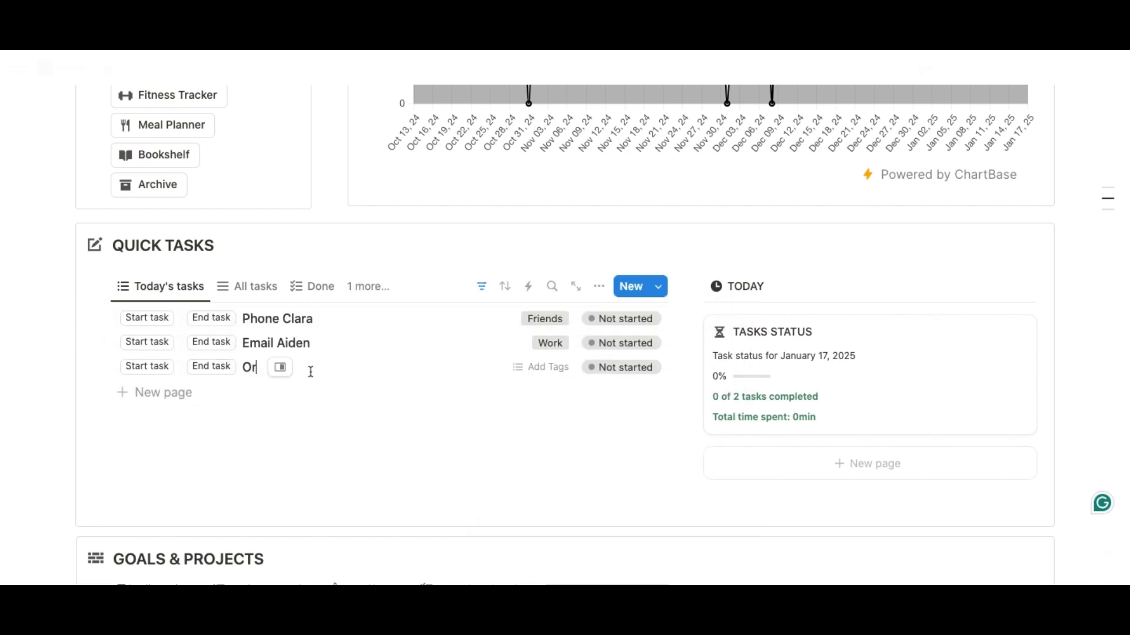
text(der microphone)
click(540, 368)
click(559, 418)
Add the quick task "Pay invoice" to today's tasks and tag it Work
click(232, 393)
text(Pay in)
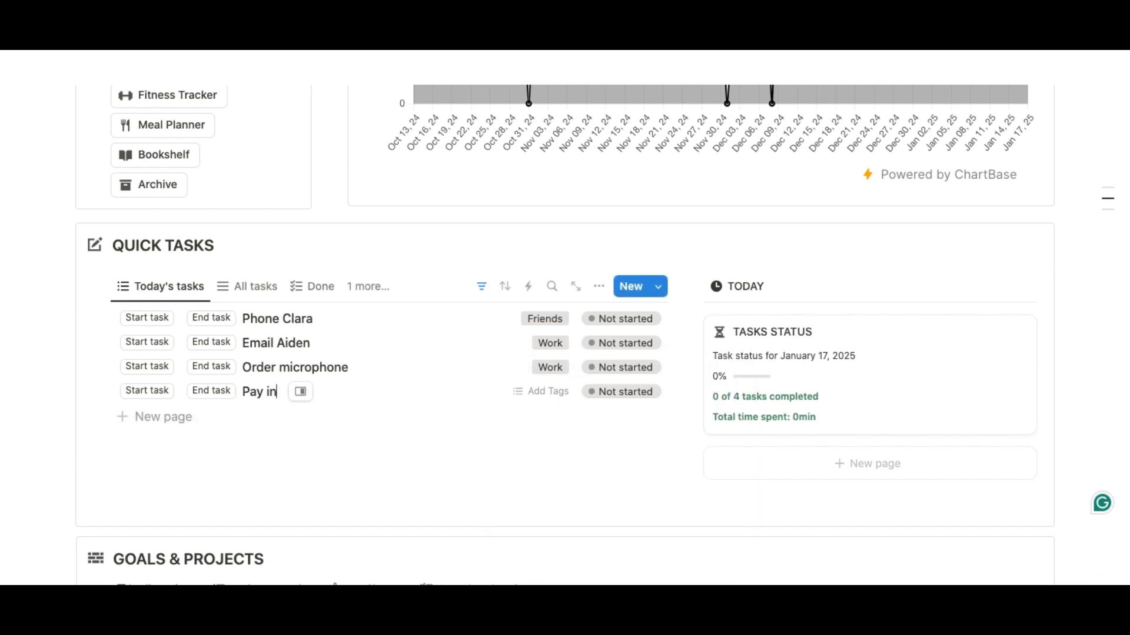
text(voice)
click(542, 392)
click(557, 257)
click(489, 431)
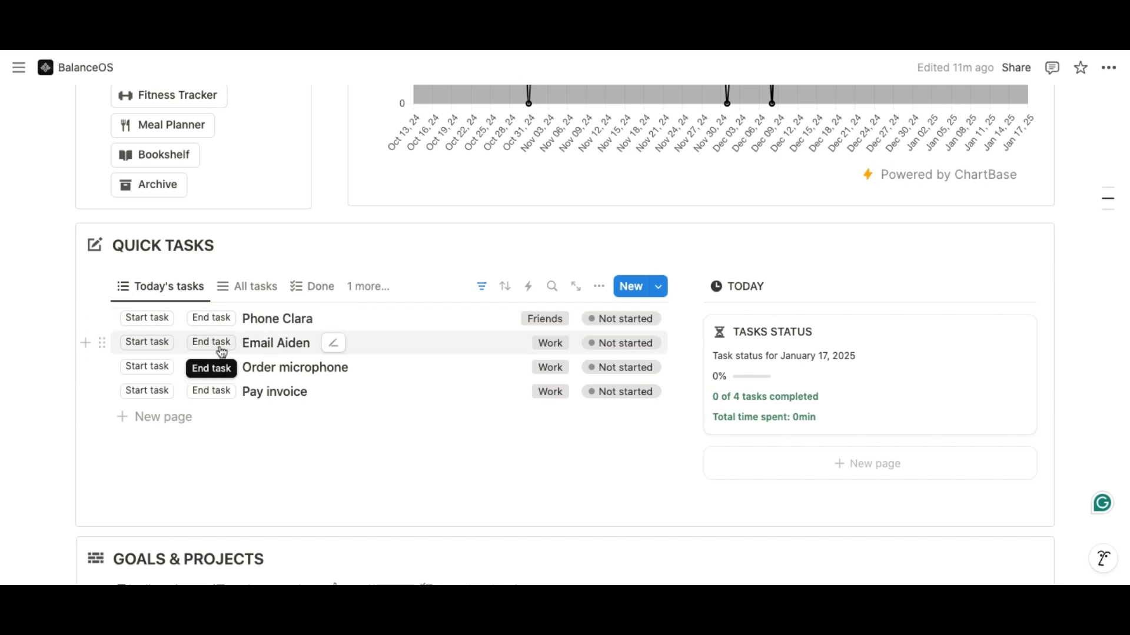
Start the phone call and email tasks, and end both to record their time spent
click(156, 319)
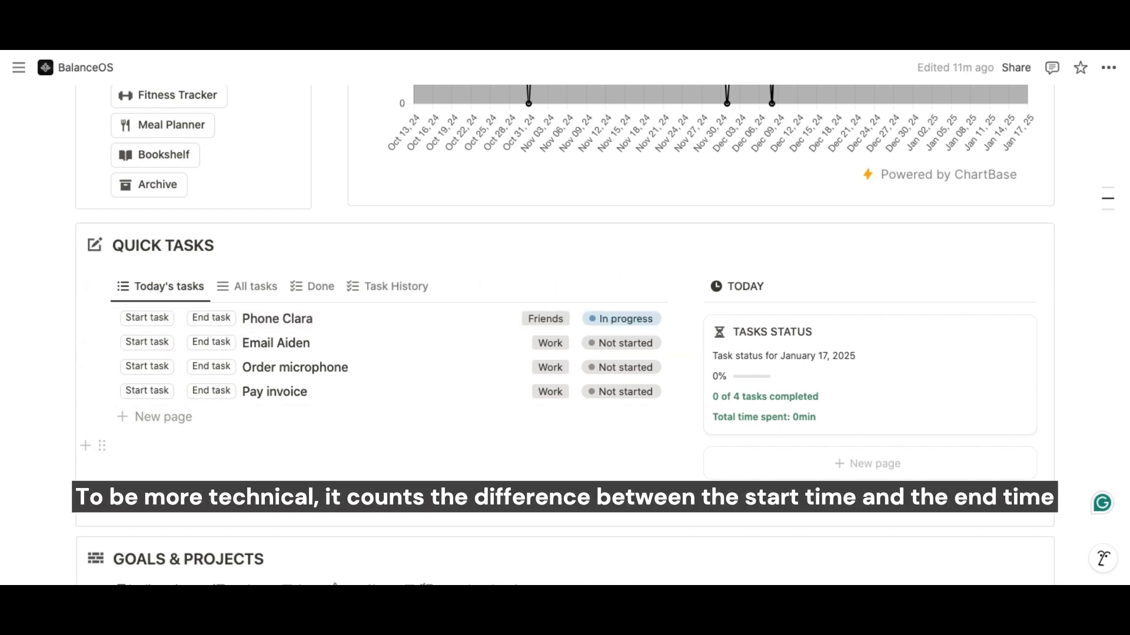
click(146, 345)
click(218, 319)
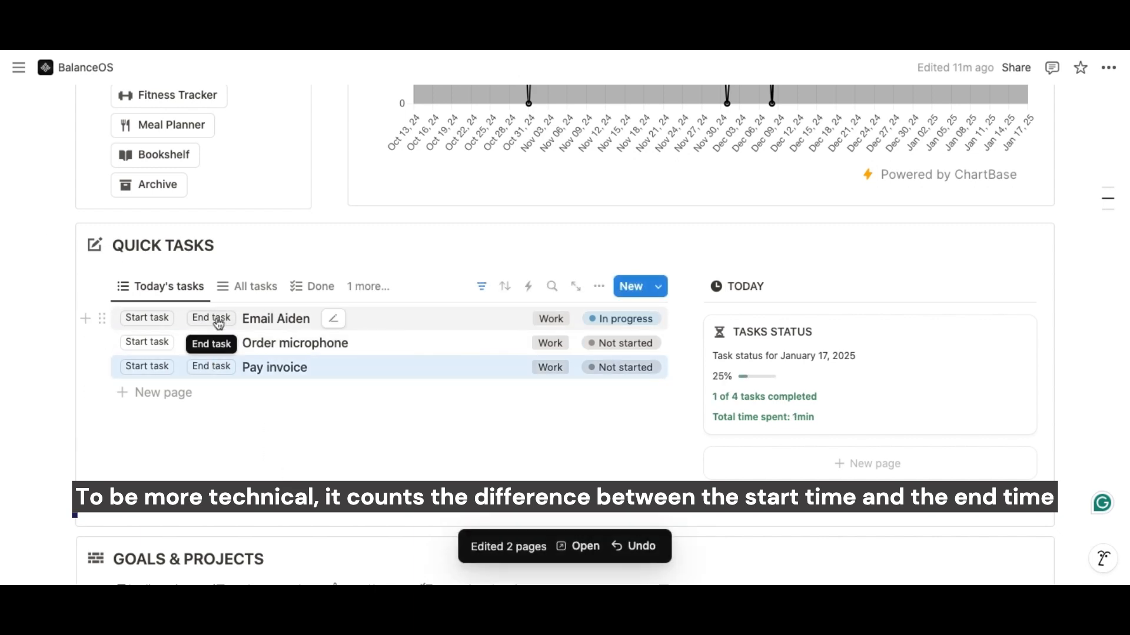
click(218, 321)
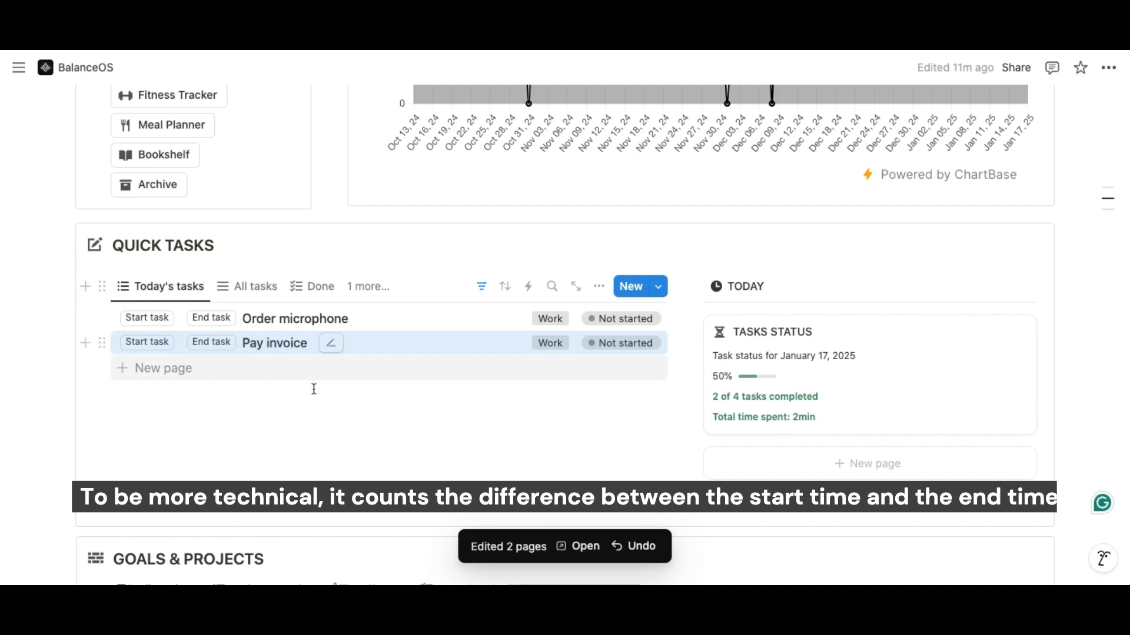
Clear the row selection and end the Order microphone and Pay invoice tasks
click(68, 439)
click(87, 424)
drag(87, 423, 311, 394)
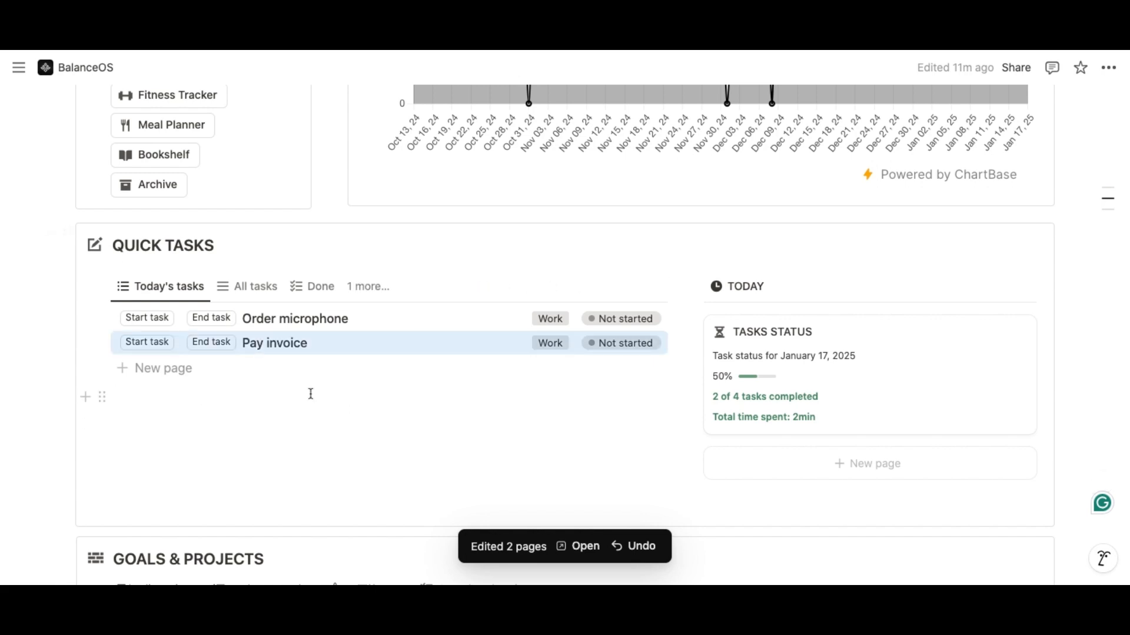
click(67, 440)
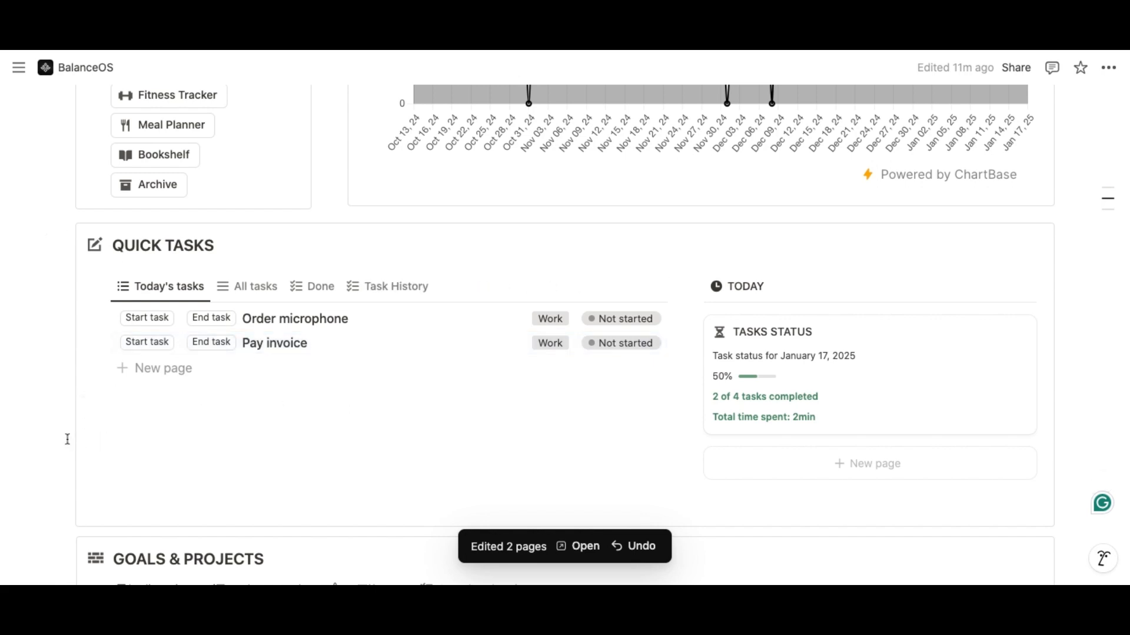
click(217, 321)
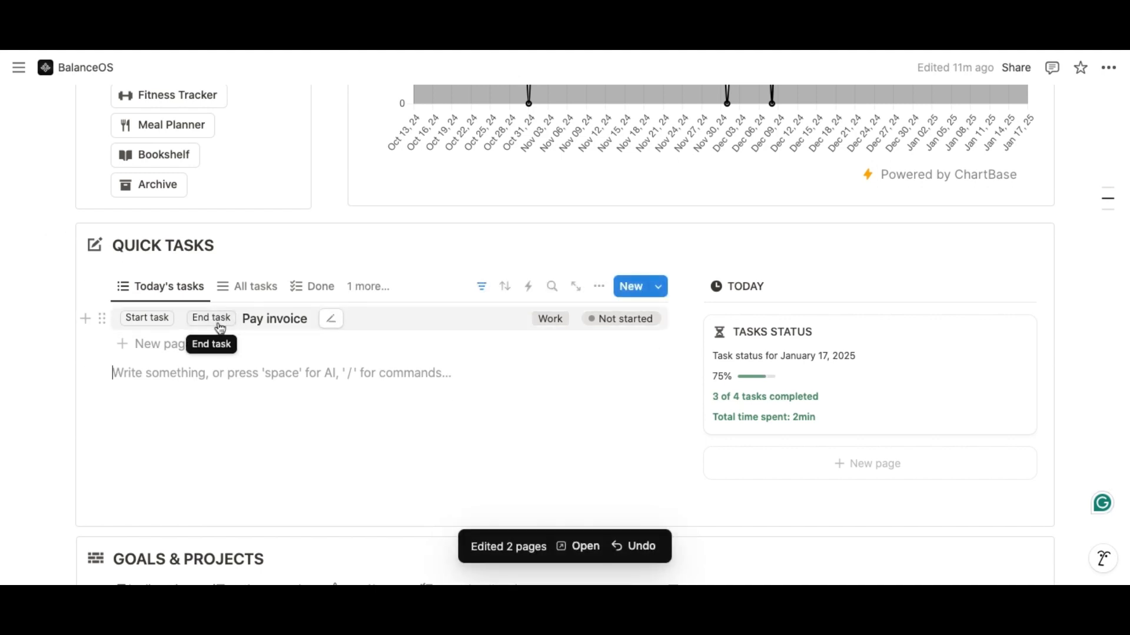
click(219, 326)
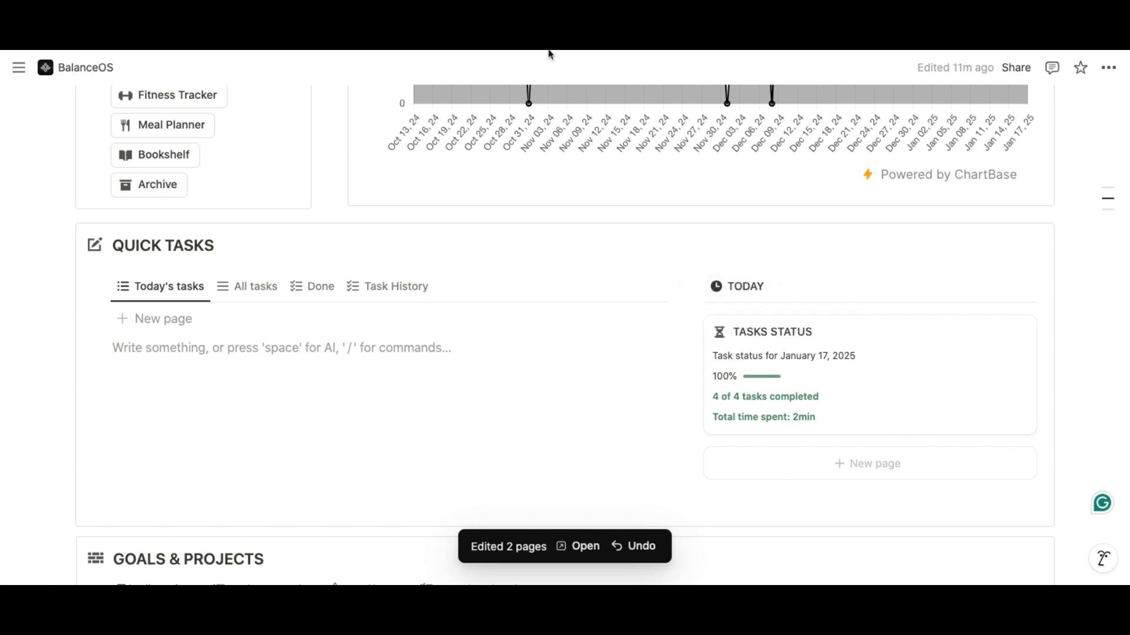
Expand the Increase Productivity with Notion and Become Debt Free goals in Goals & Projects
scroll(447, 505, down, 8)
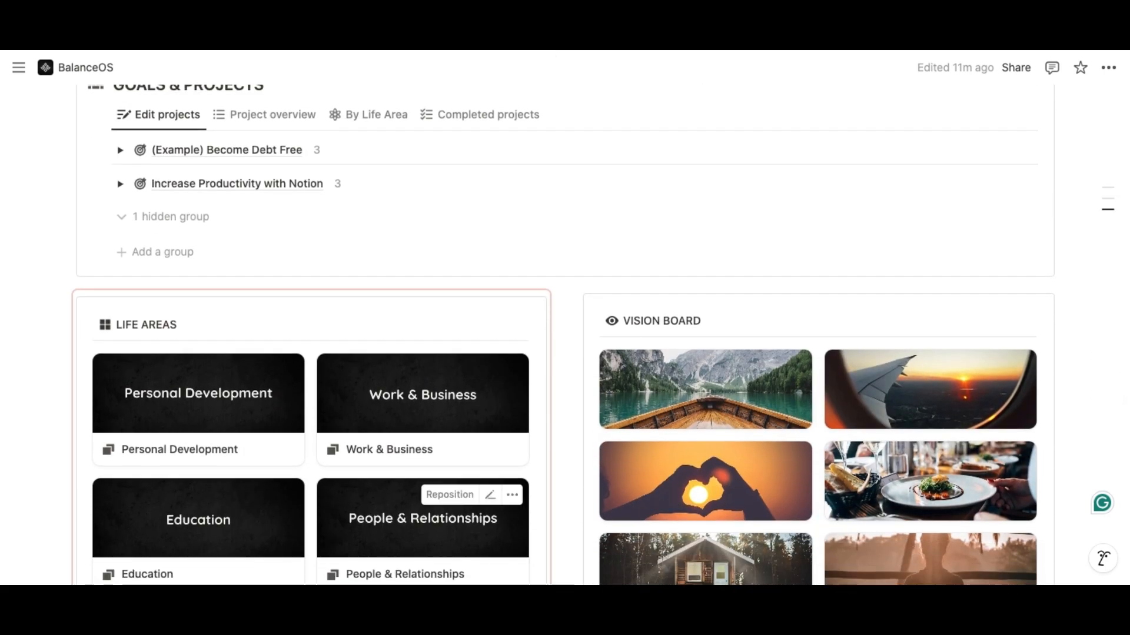
click(120, 183)
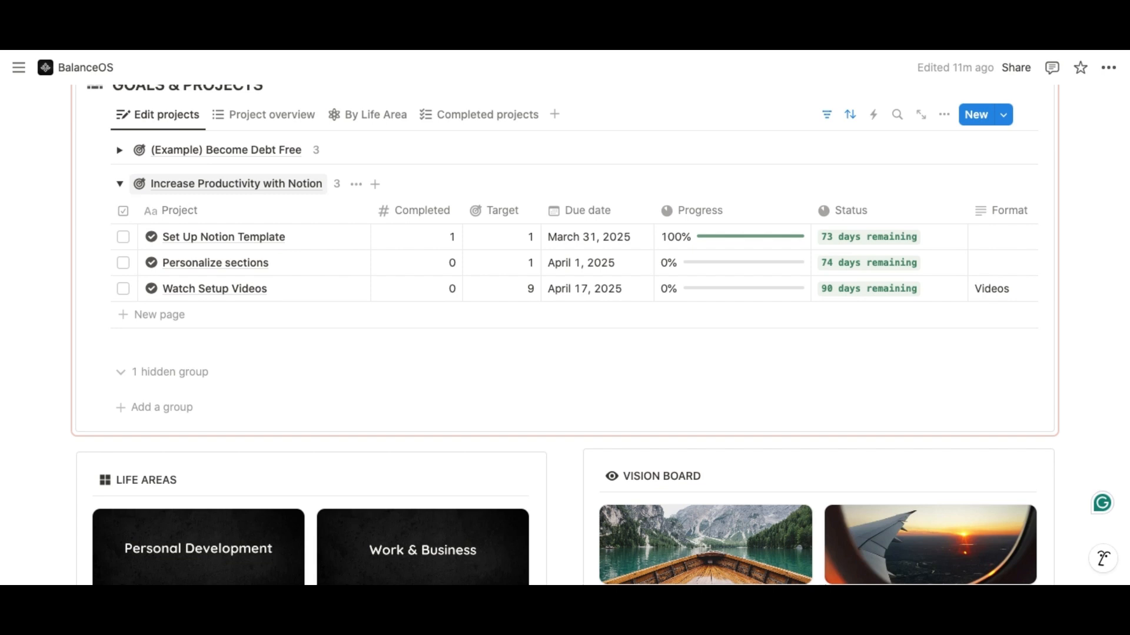
scroll(119, 176, up, 2)
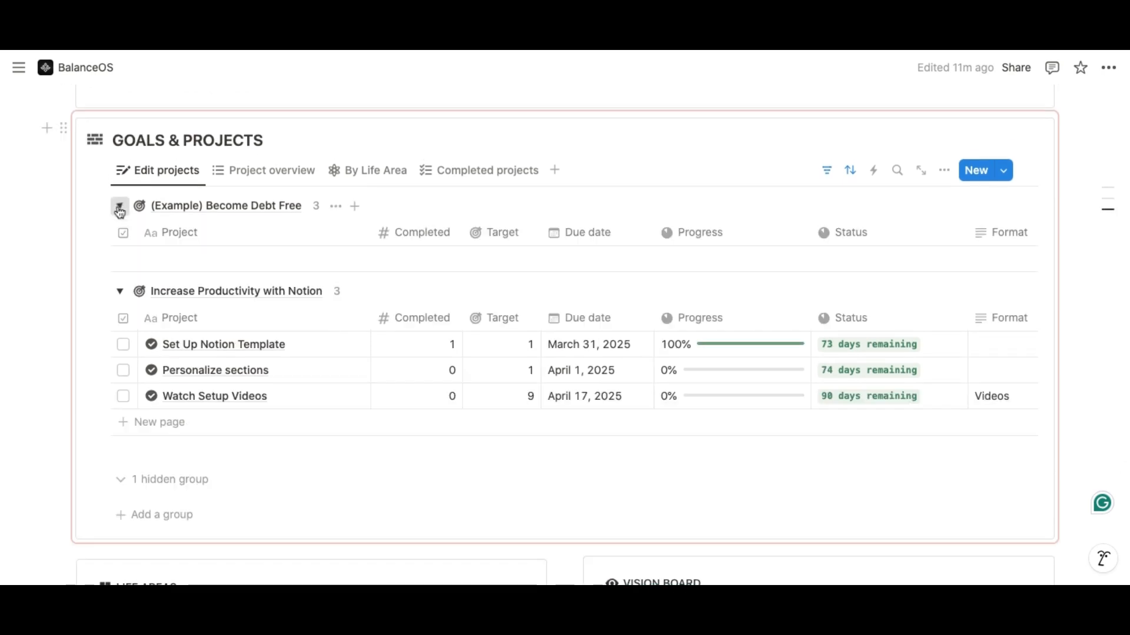
click(119, 206)
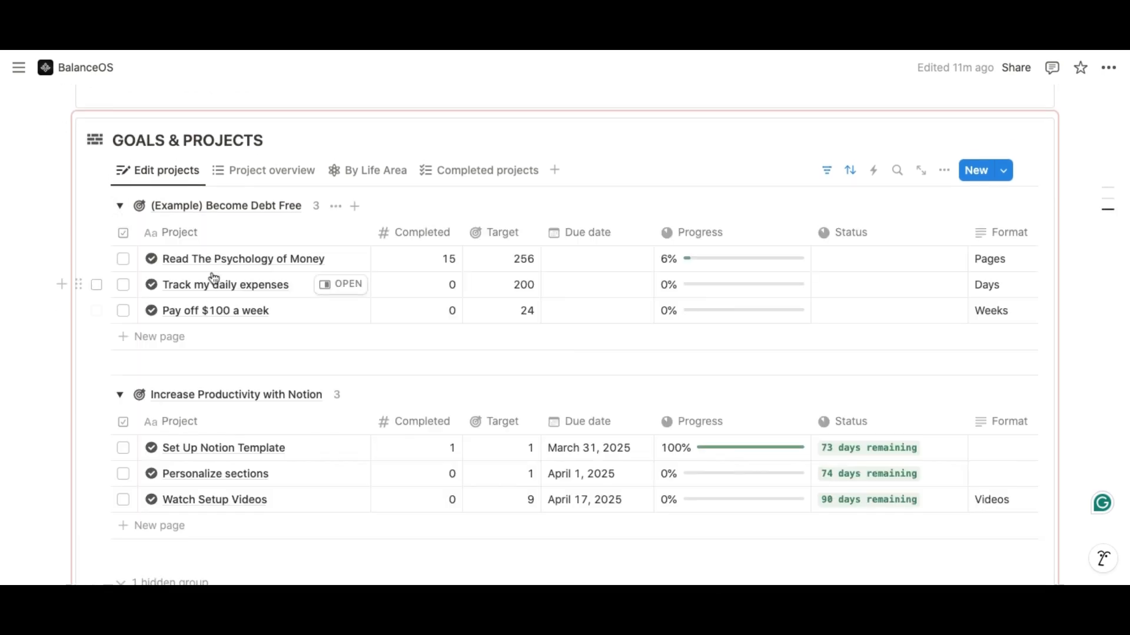
Set the completed pages of the Read The Psychology of Money project to 100
click(456, 262)
key(BackSpace)
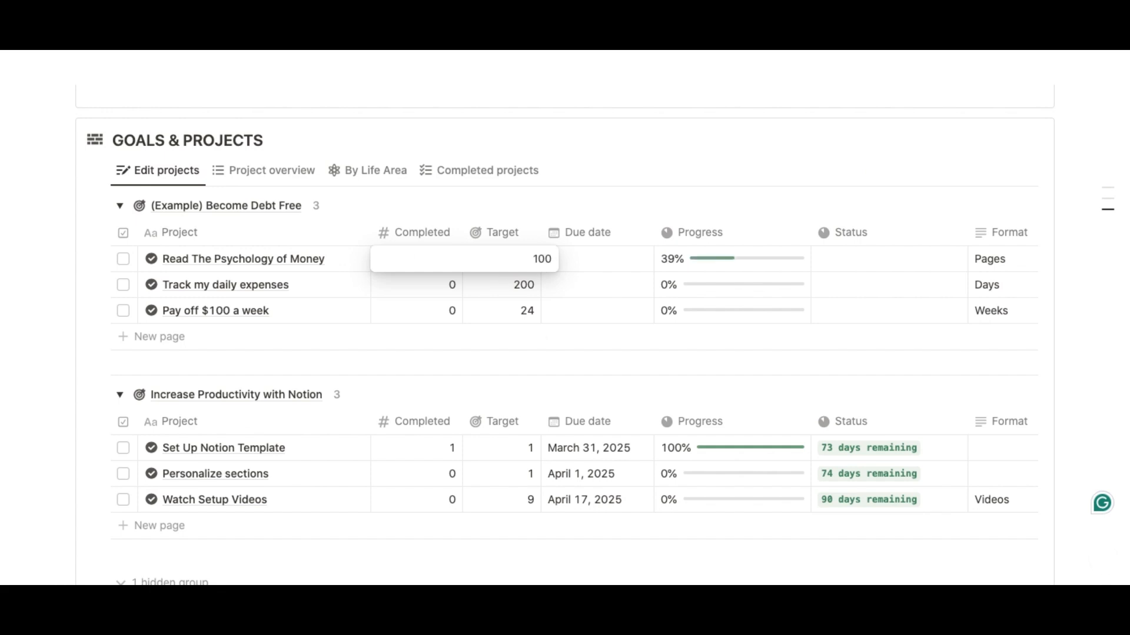
text(00)
key(Return)
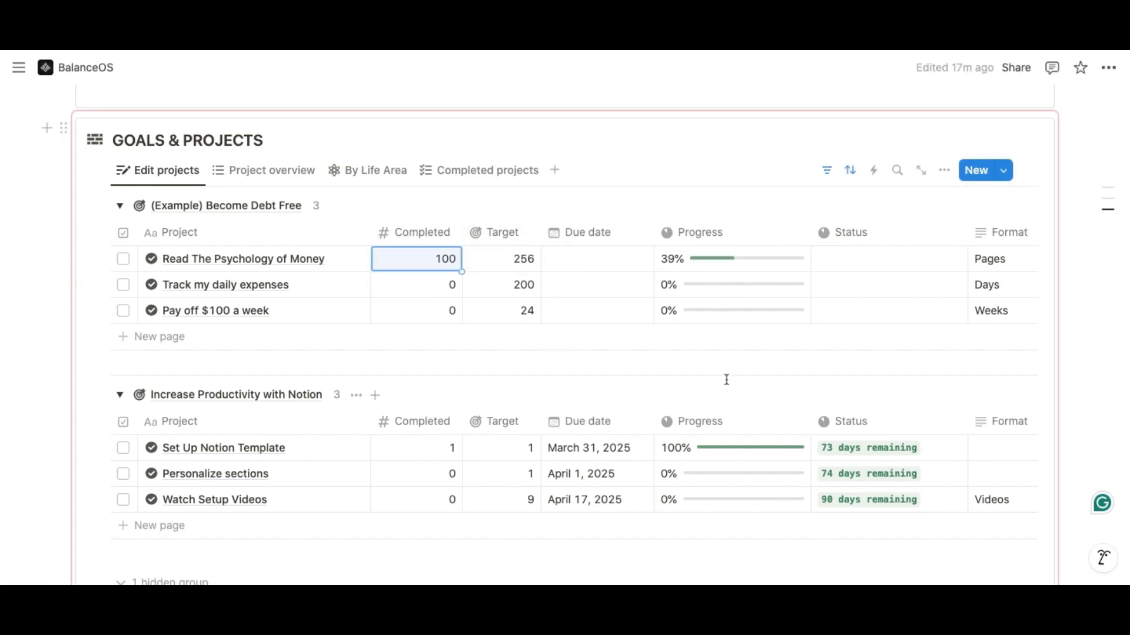
Set the due date of the Read The Psychology of Money project to January 31, 2025
click(580, 260)
click(698, 364)
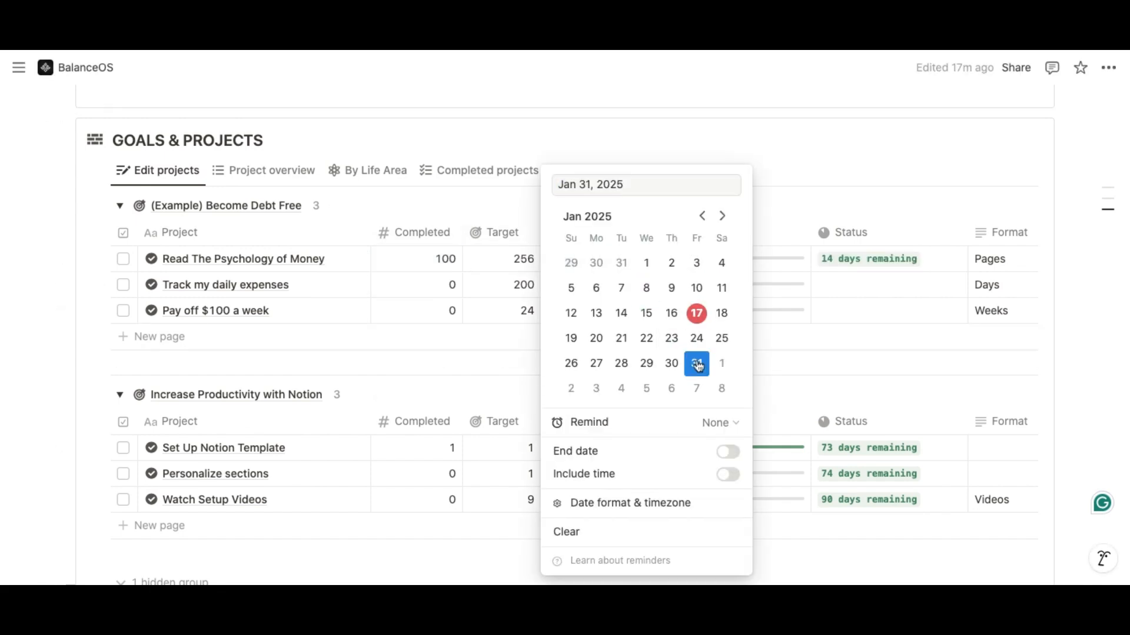
click(834, 213)
Change the due date of the Read The Psychology of Money project to January 15, 2025
scroll(562, 384, down, 1)
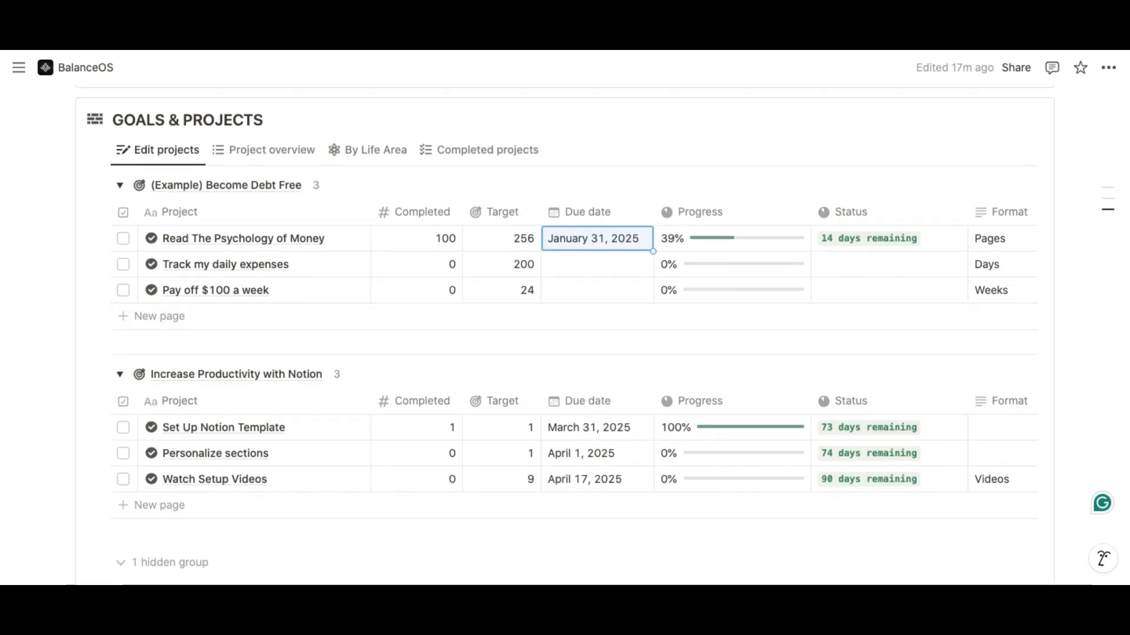
click(606, 242)
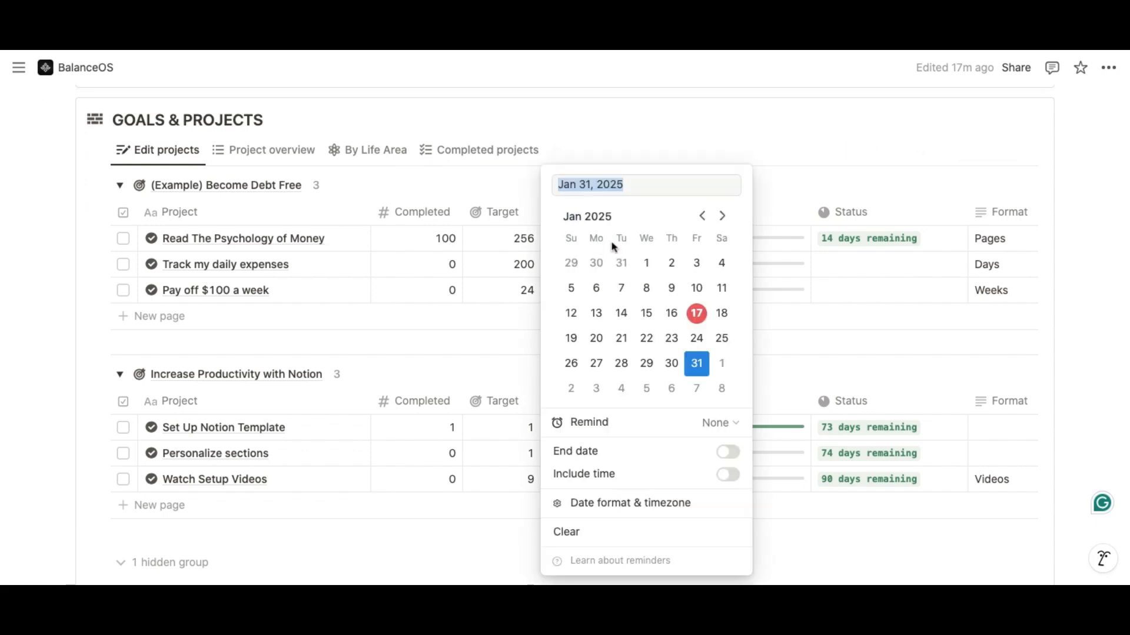
click(647, 313)
click(851, 320)
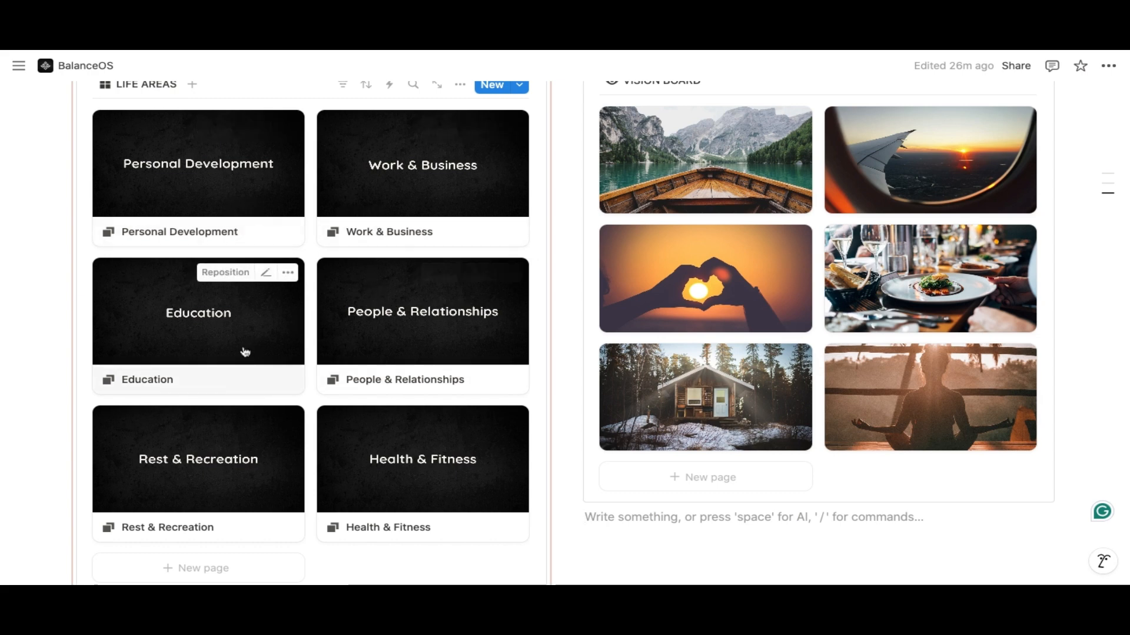
Open the Personal Development life area and look through its related notes, projects and books
scroll(383, 485, down, 1)
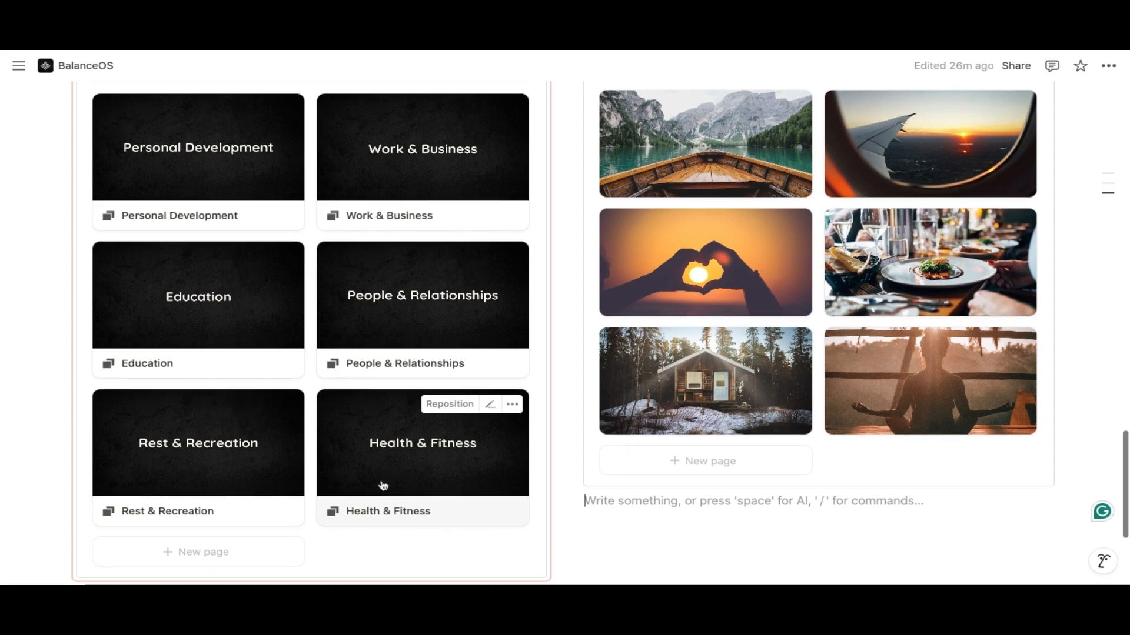
scroll(383, 485, down, 1)
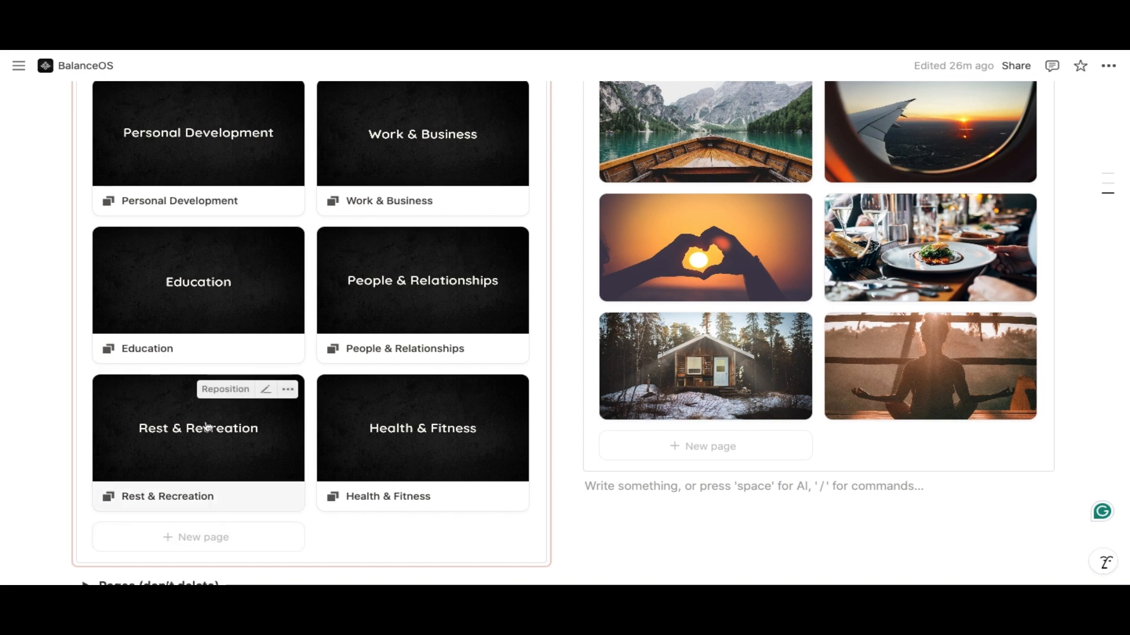
click(206, 143)
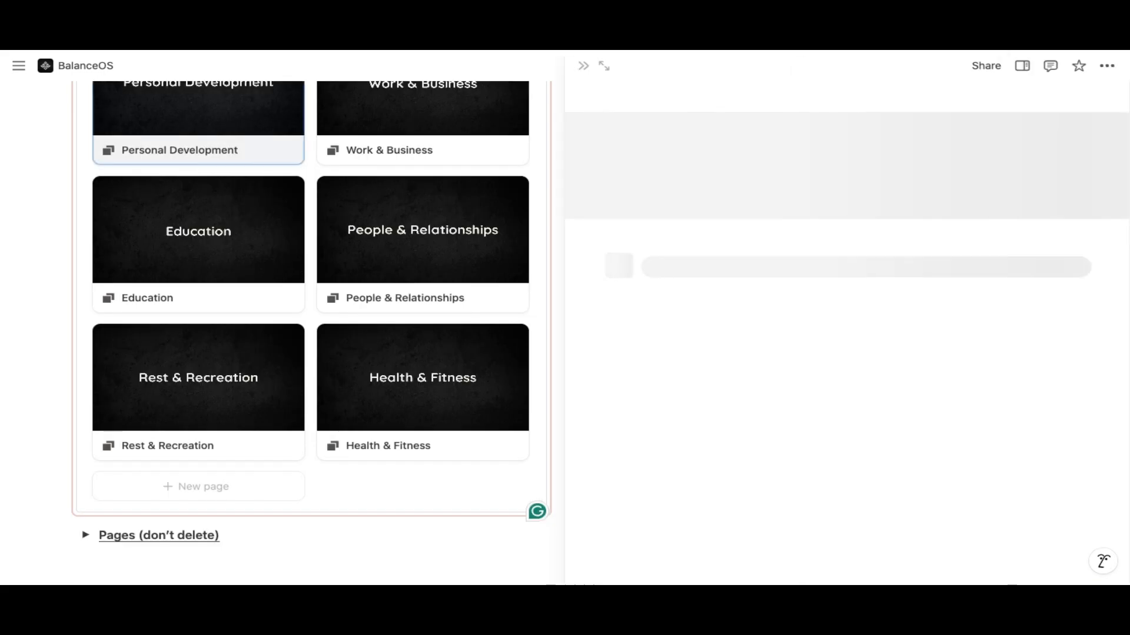
scroll(691, 518, down, 2)
scroll(692, 518, down, 4)
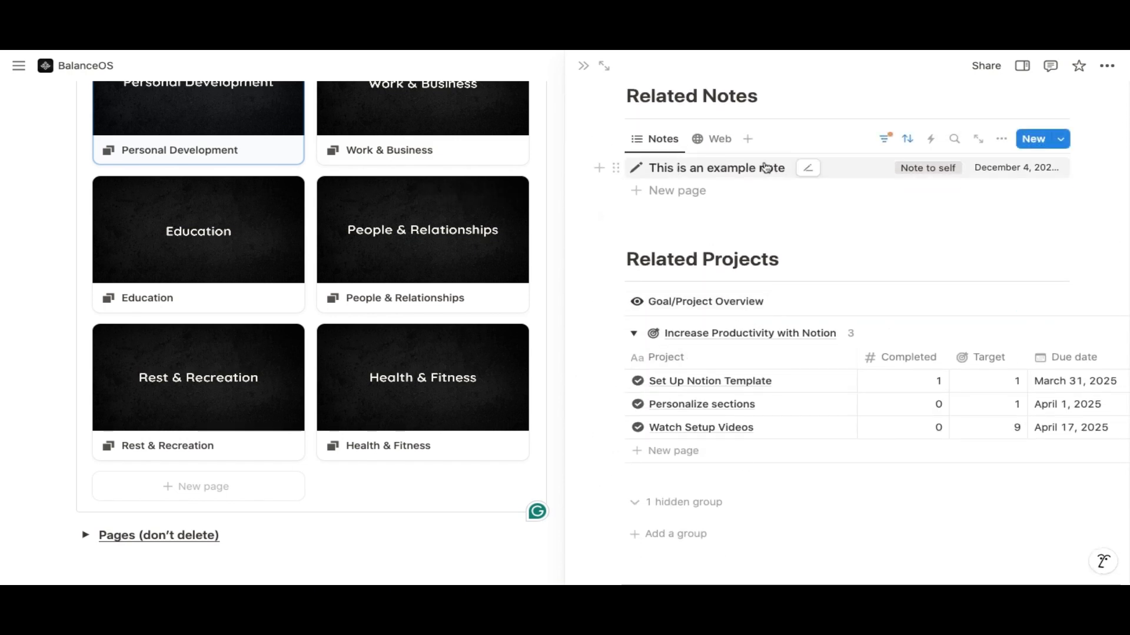
scroll(733, 399, down, 1)
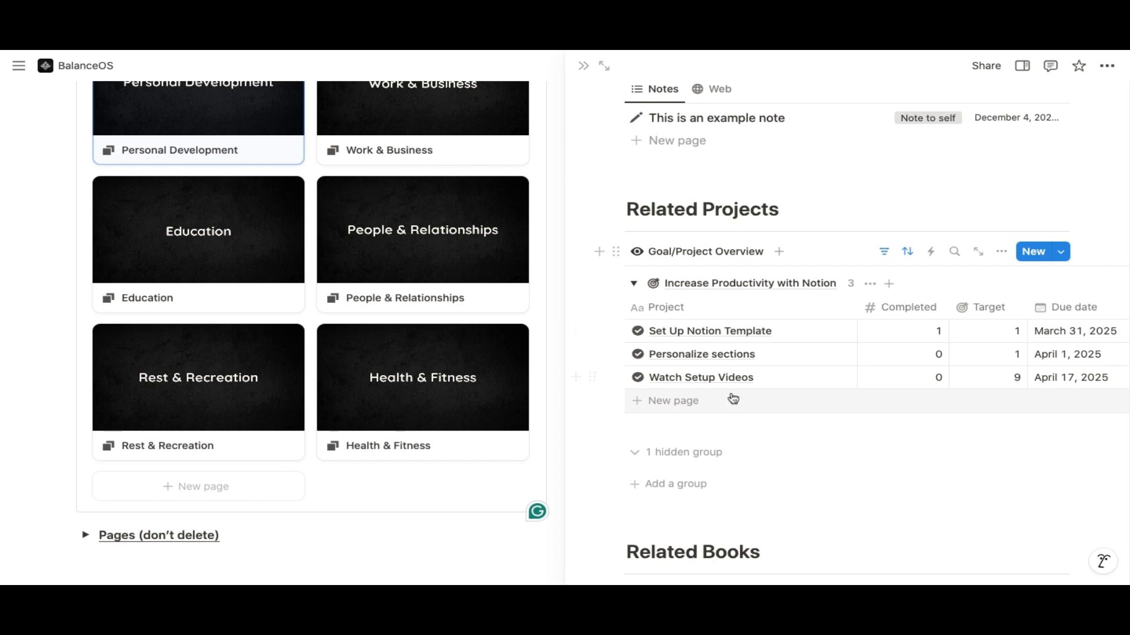
scroll(708, 431, down, 2)
scroll(840, 298, right, 3)
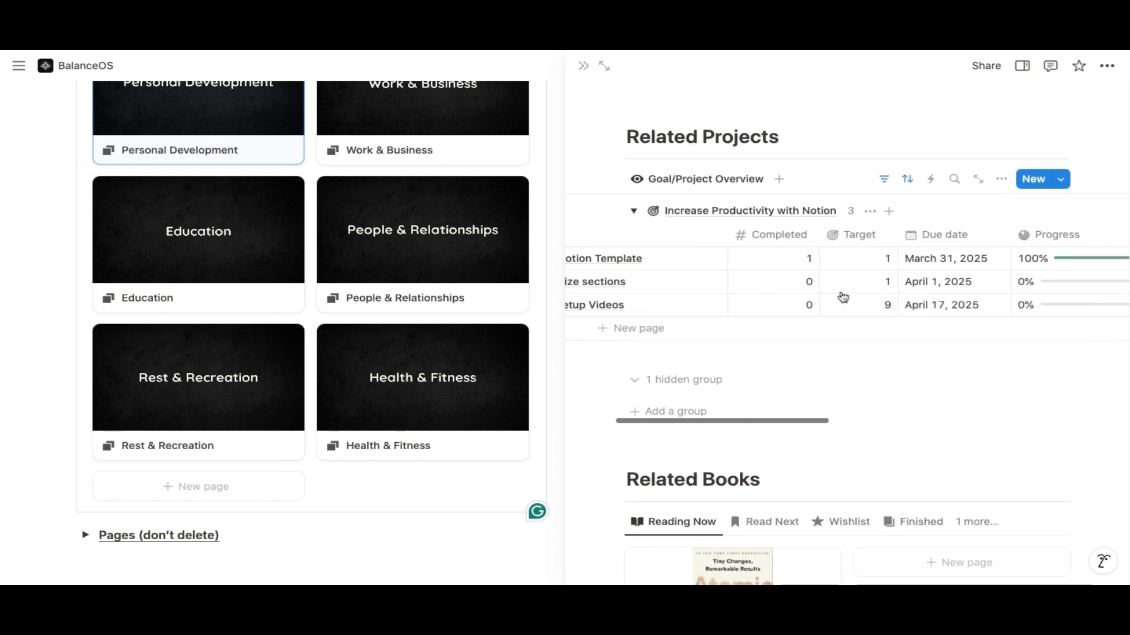
scroll(839, 297, left, 3)
scroll(822, 378, down, 4)
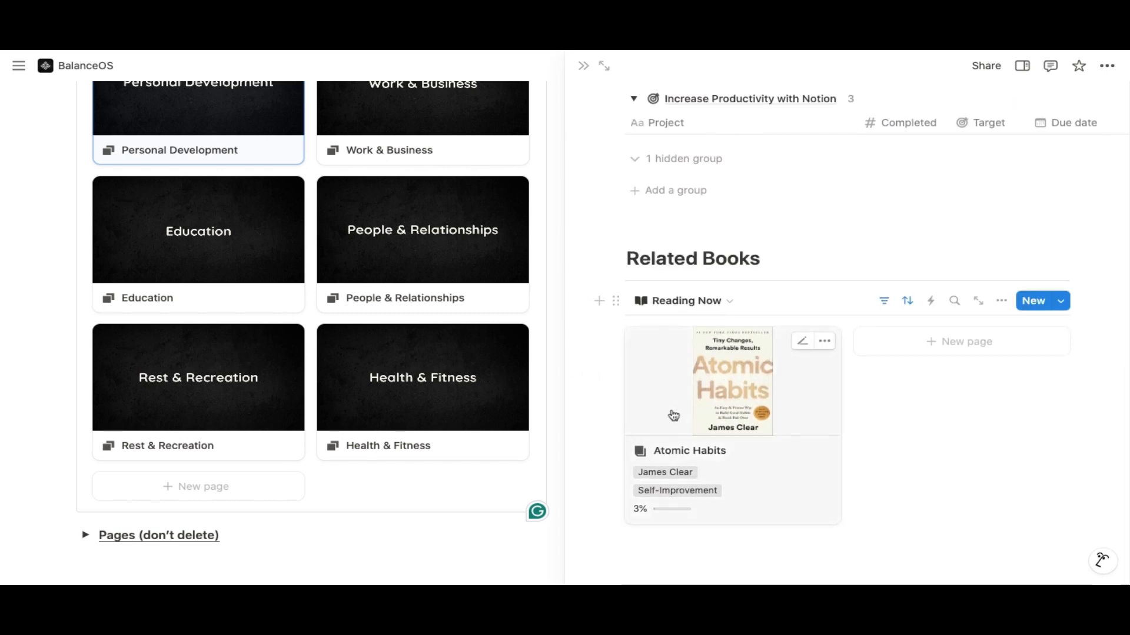
scroll(925, 485, down, 1)
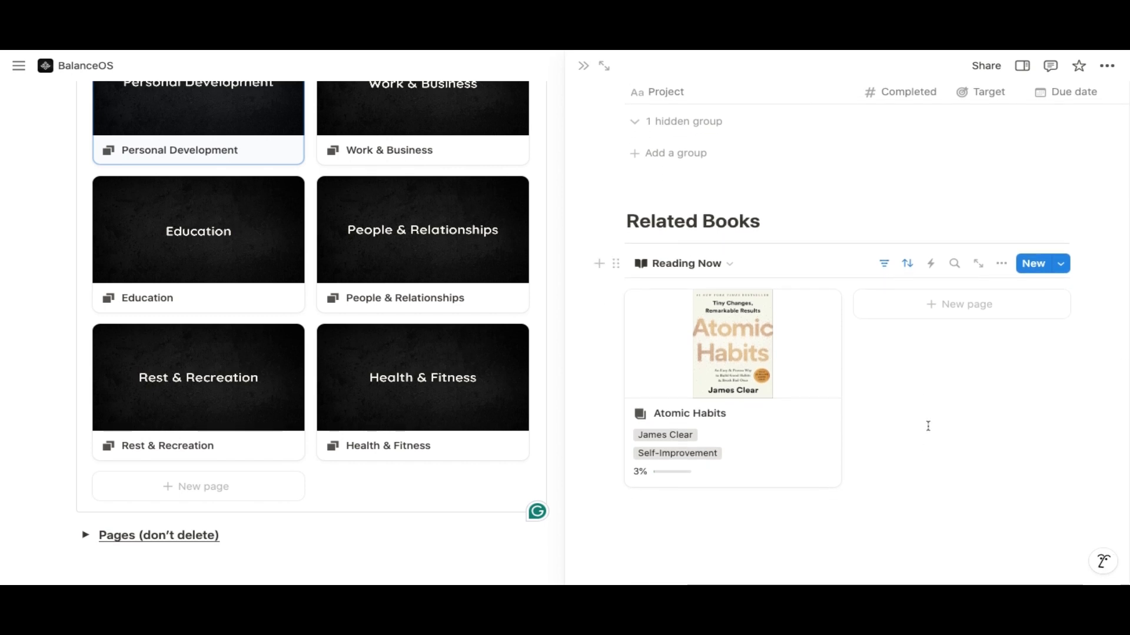
Close the Personal Development page and look over the vision board on the home page
click(583, 66)
scroll(573, 134, up, 2)
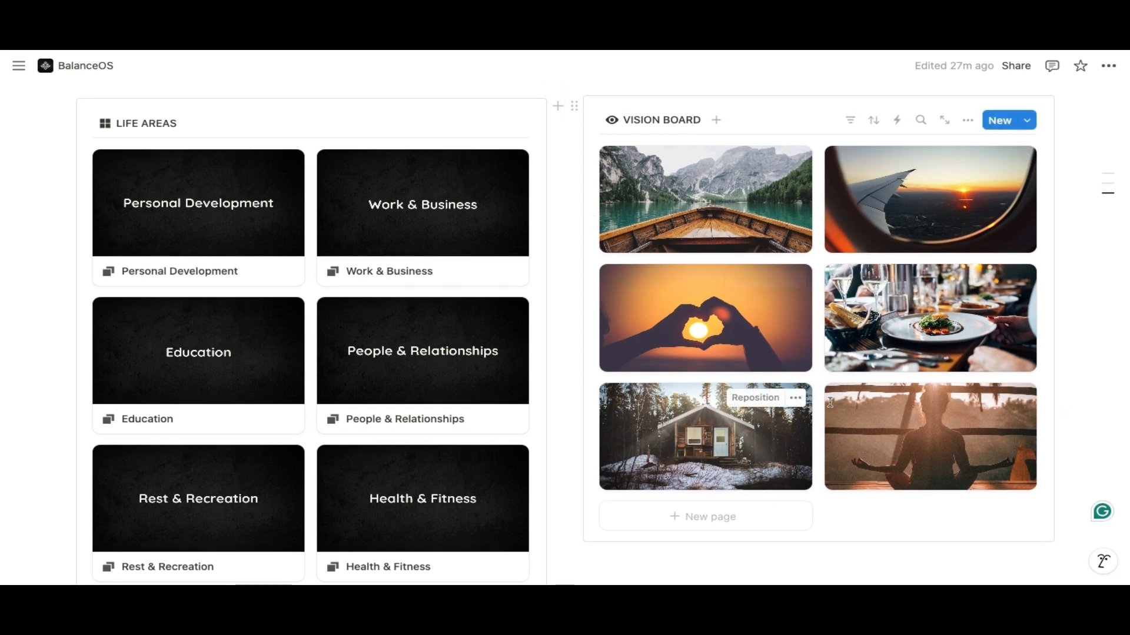
scroll(854, 404, down, 1)
scroll(853, 404, down, 1)
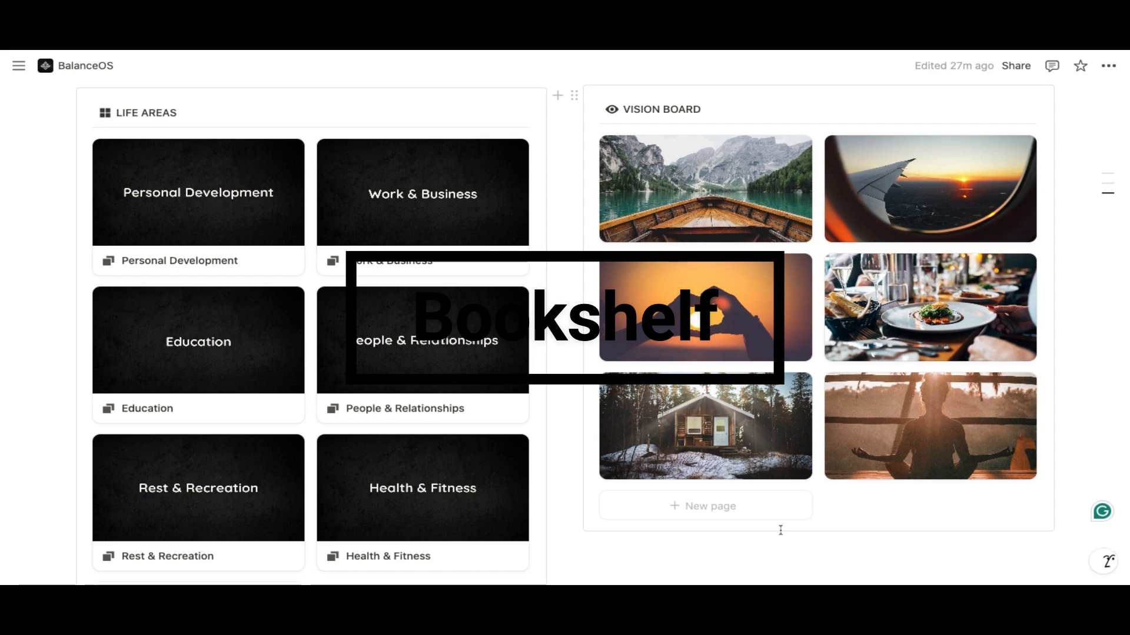
Create a note titled "New note" from the BalanceOS home page and close it
scroll(780, 530, down, 1)
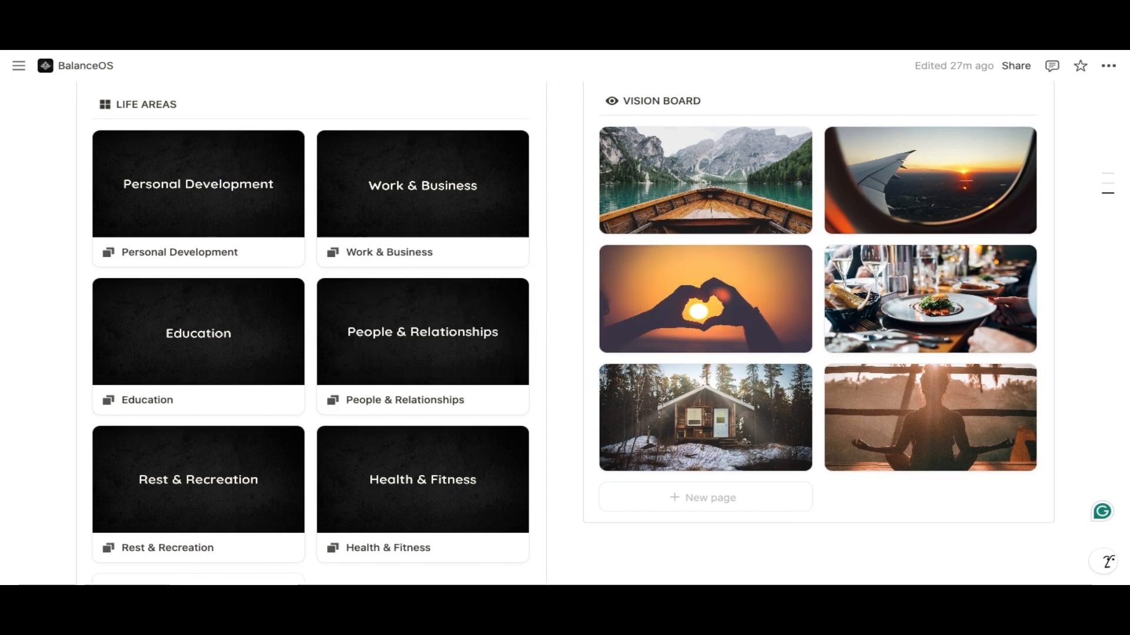
scroll(564, 318, down, 1)
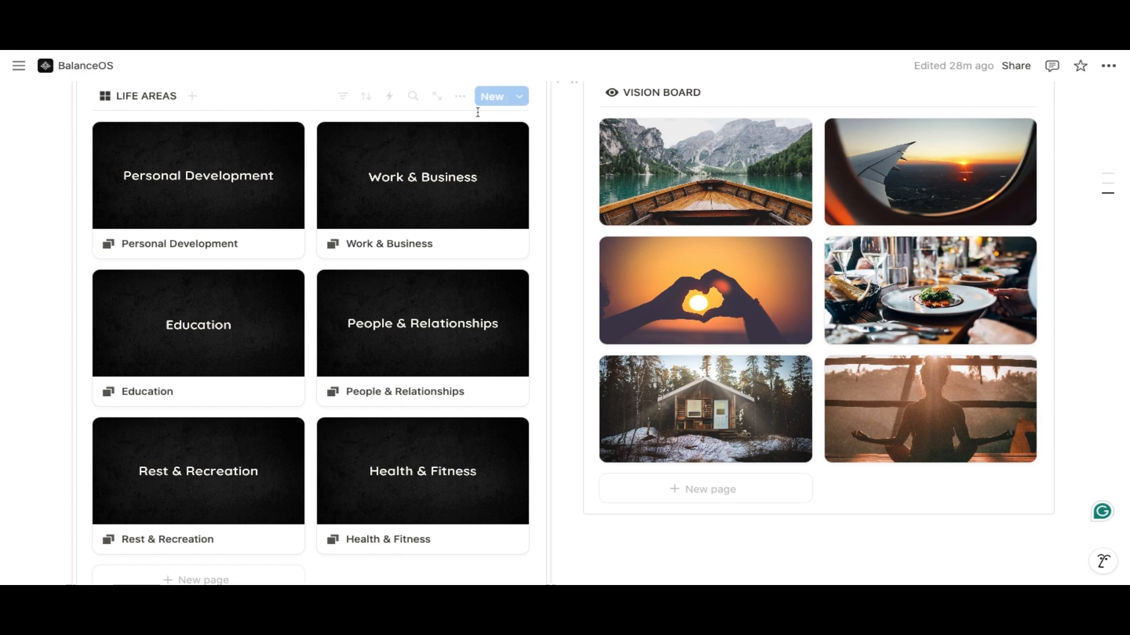
scroll(61, 313, up, 2)
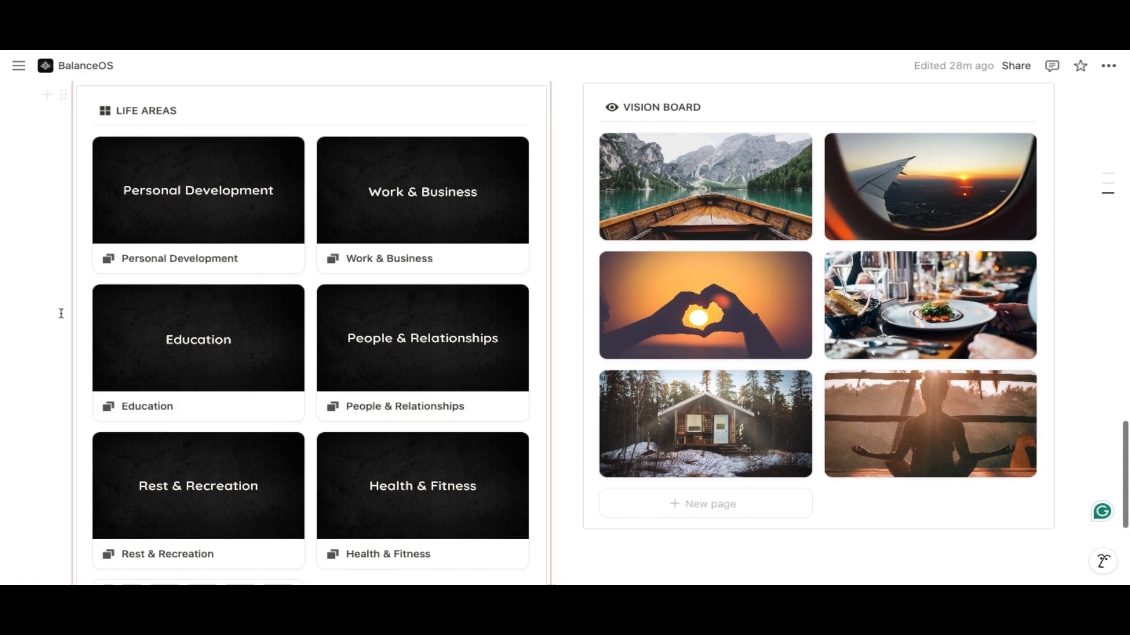
scroll(61, 313, up, 8)
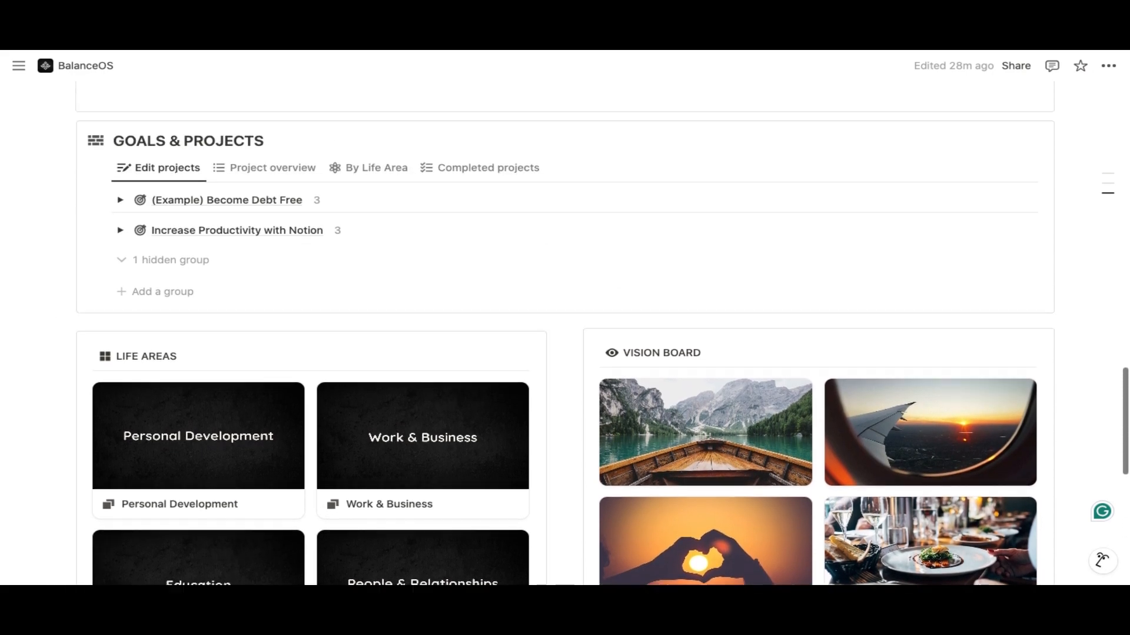
scroll(565, 332, up, 10)
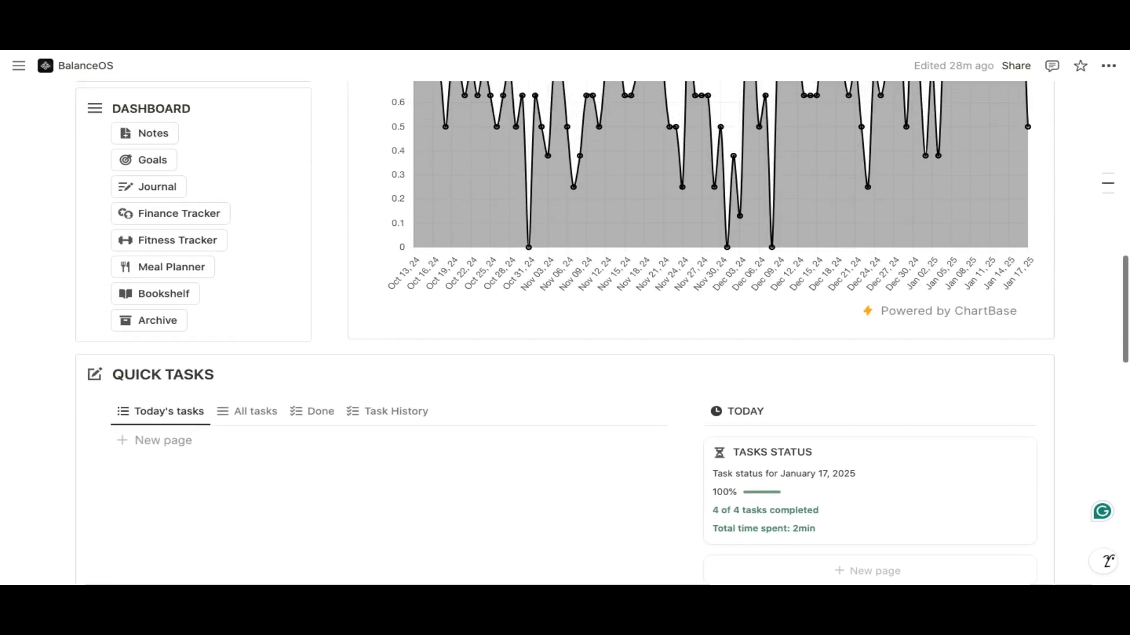
scroll(565, 333, up, 4)
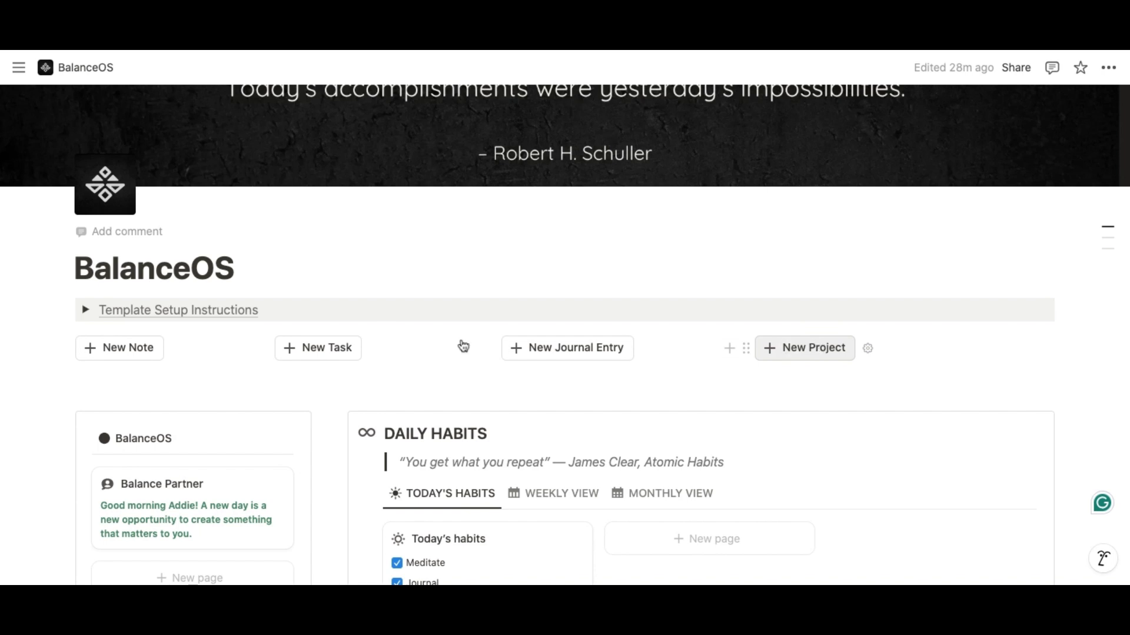
click(119, 351)
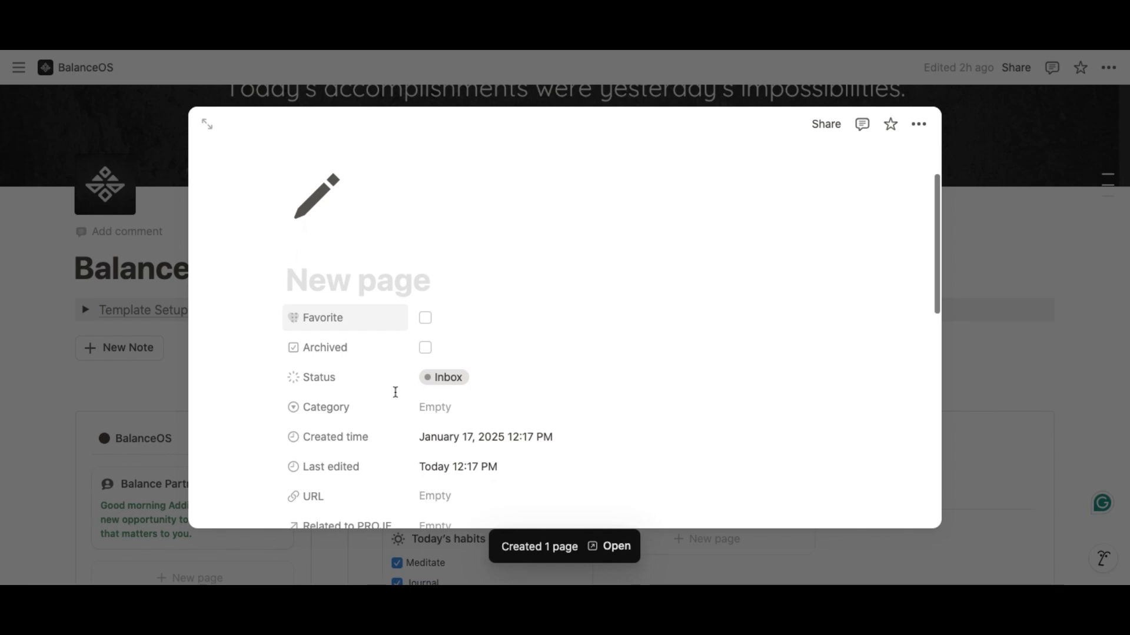
text(New note)
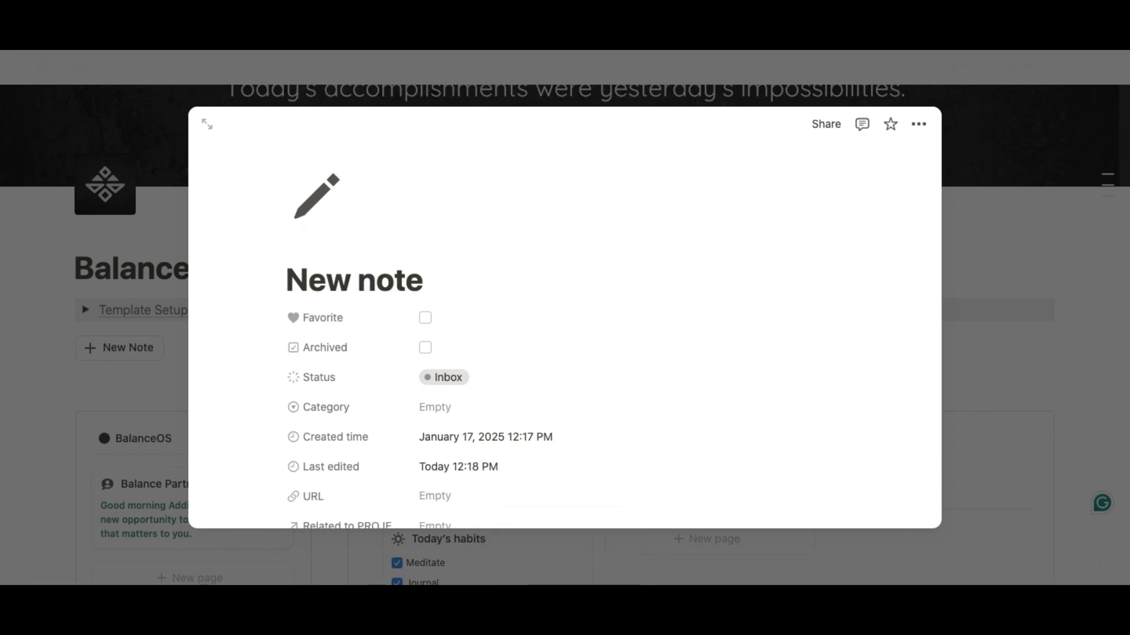
click(994, 259)
Open the Notes page from the dashboard, check its inbox and return to the home page
scroll(330, 186, down, 10)
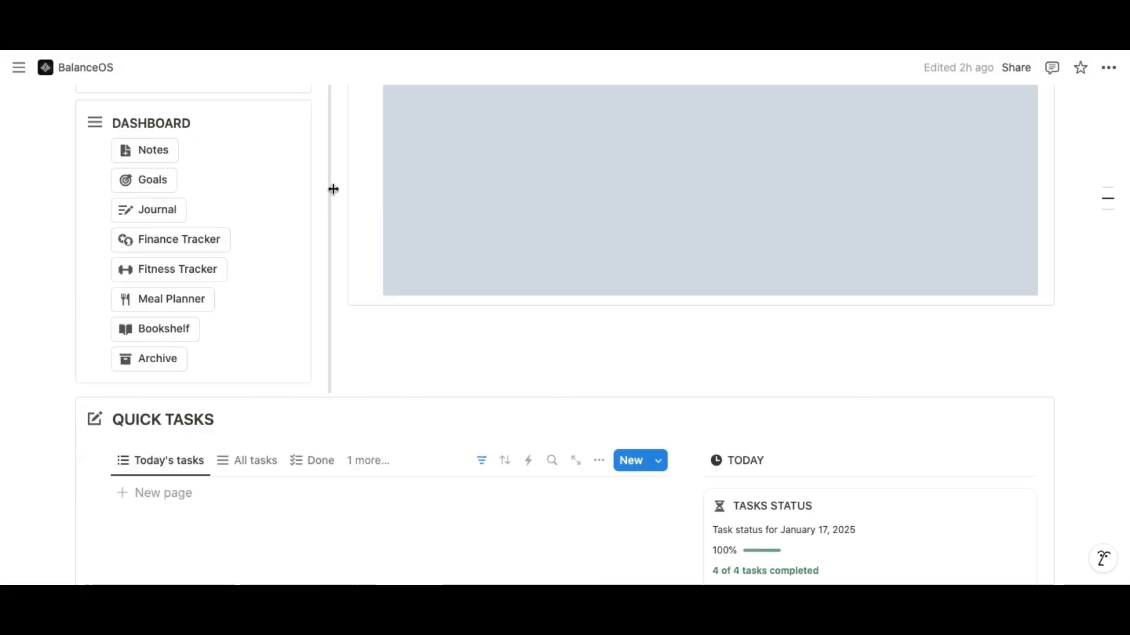
click(147, 155)
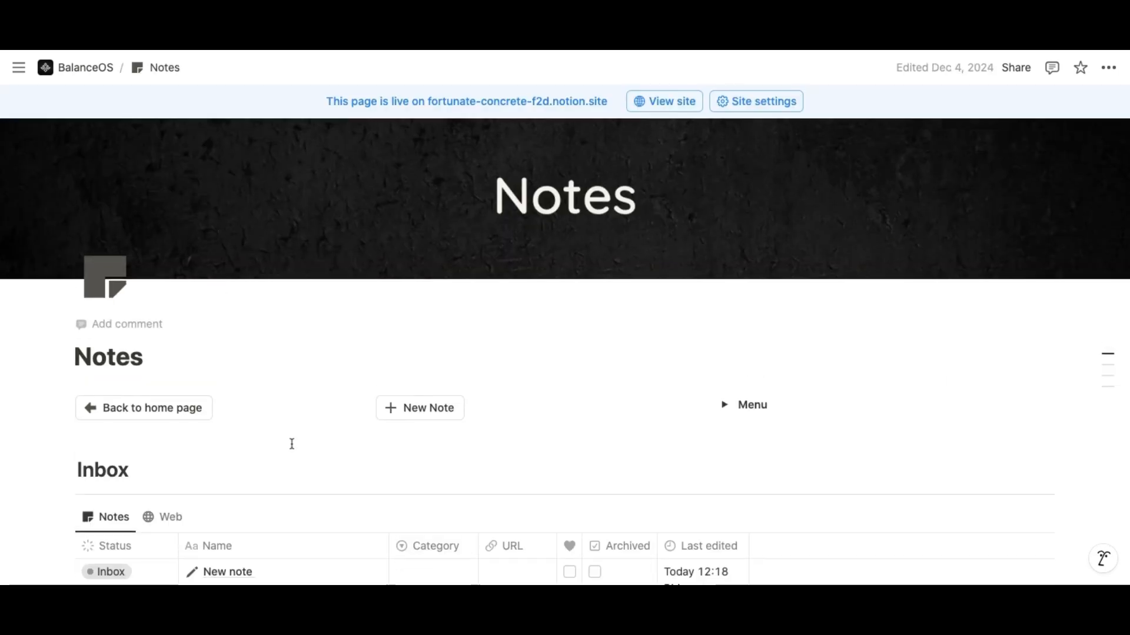
scroll(291, 441, down, 3)
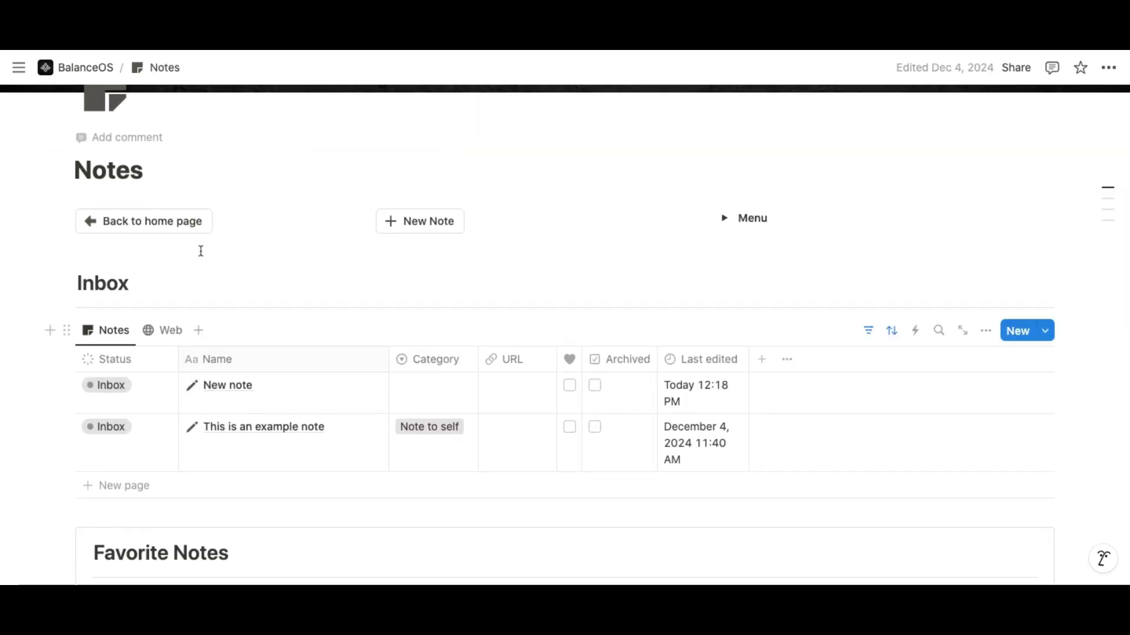
click(167, 227)
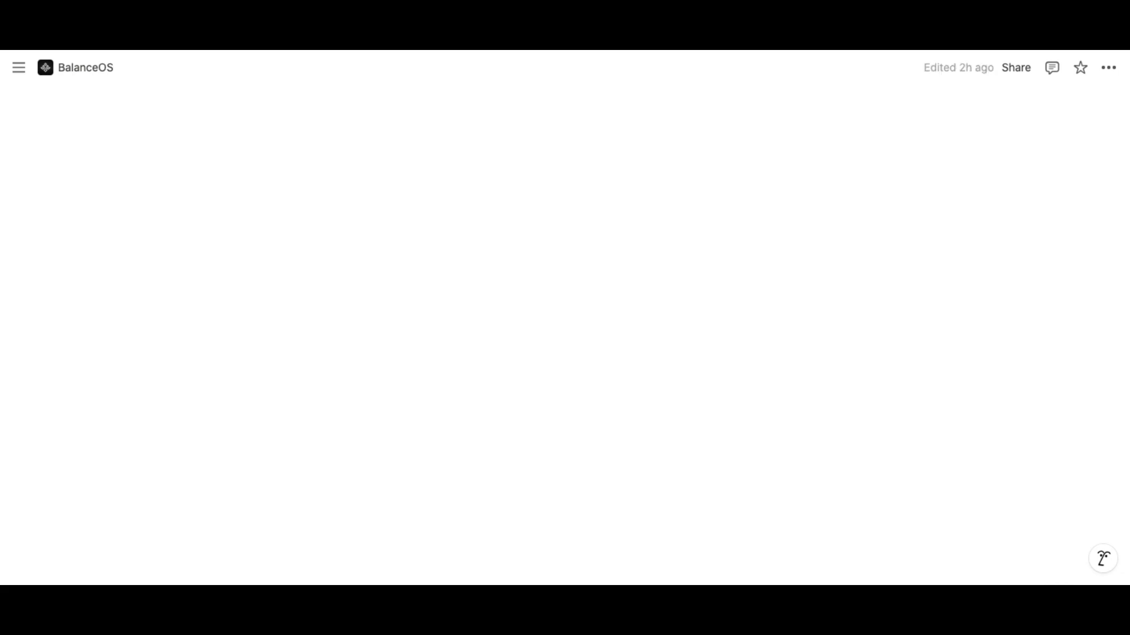
Look over the Daily Habits section, including today's habit progress and the Habits chart
scroll(422, 428, down, 3)
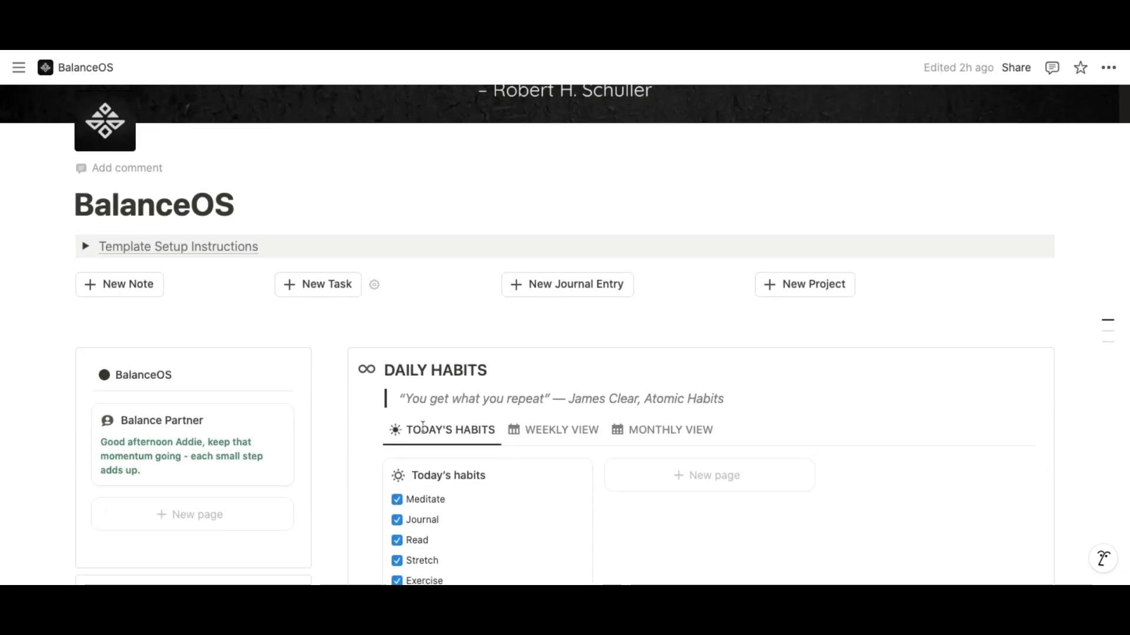
scroll(362, 417, down, 1)
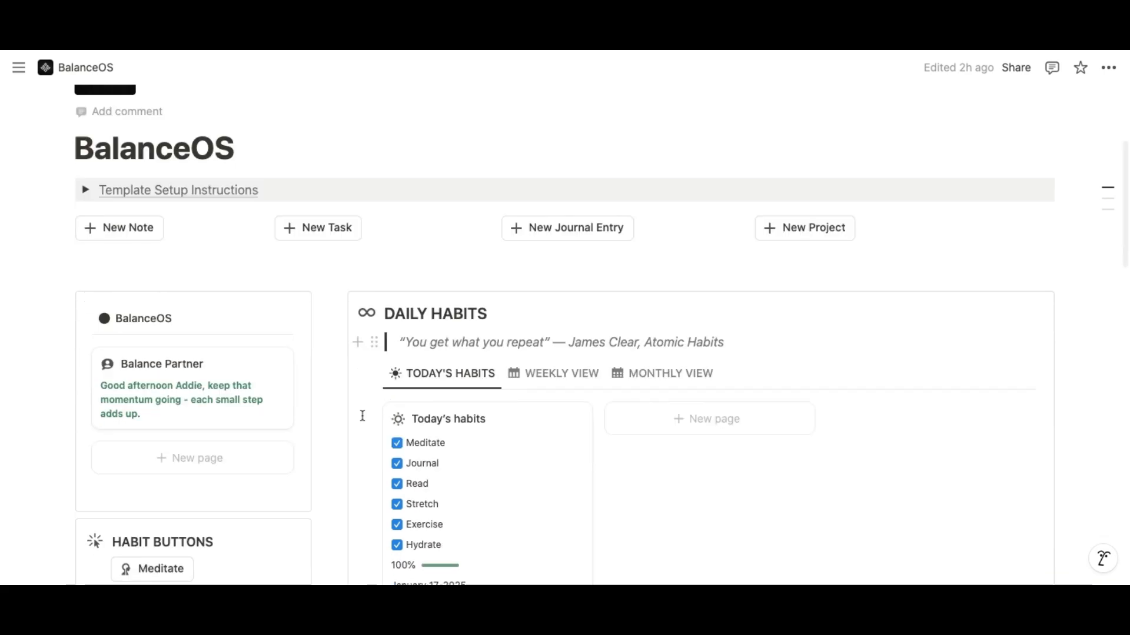
scroll(362, 417, down, 3)
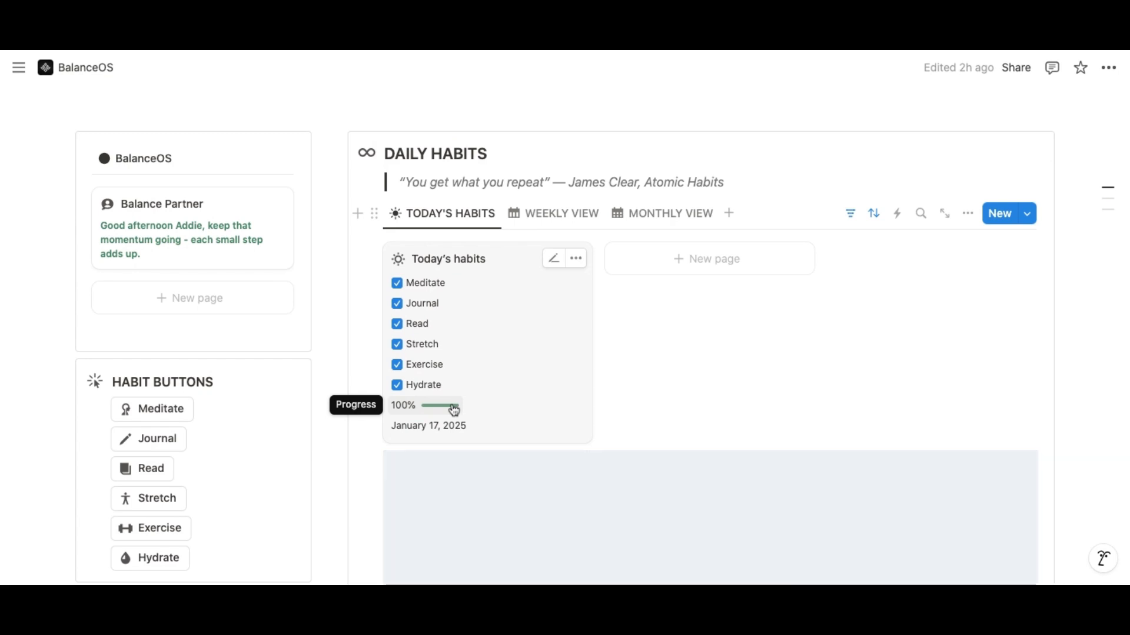
scroll(456, 406, down, 1)
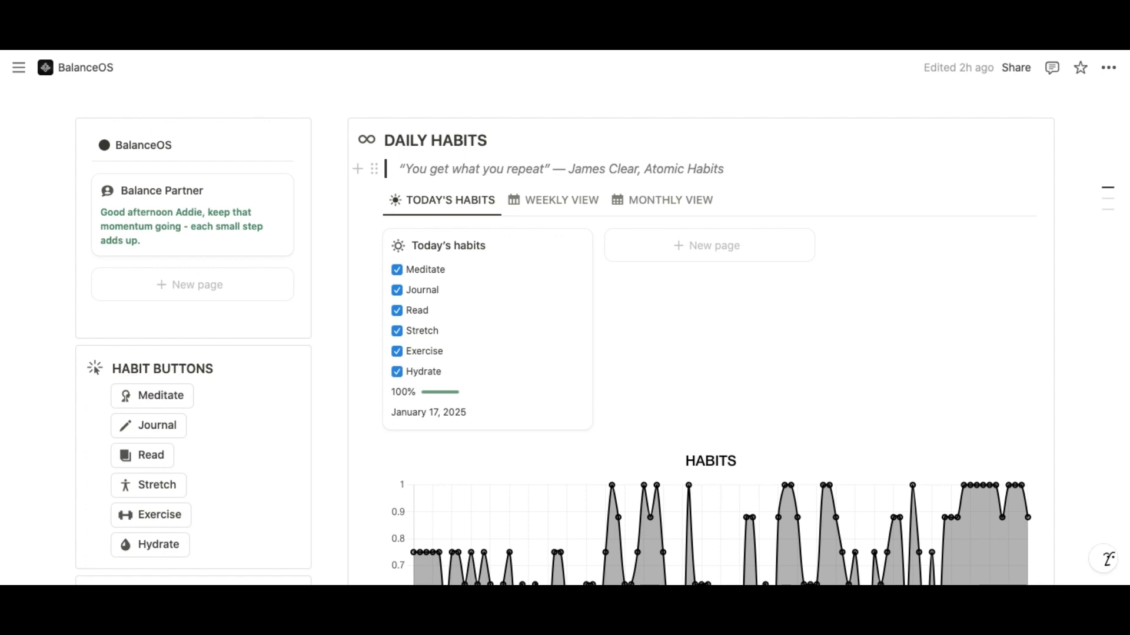
scroll(729, 209, down, 2)
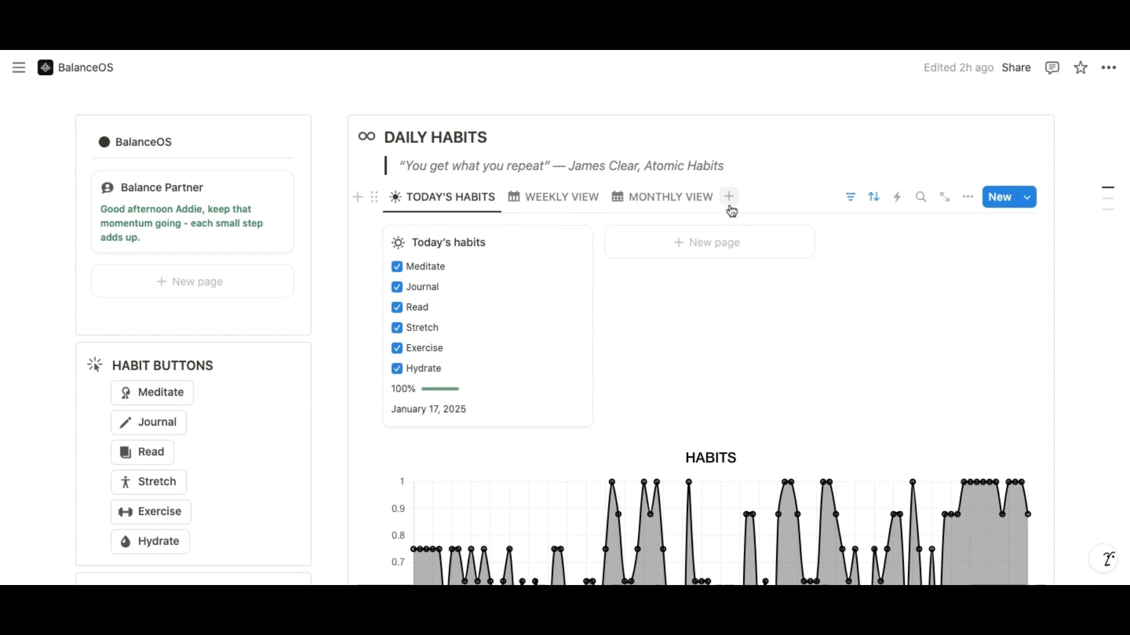
scroll(732, 211, down, 4)
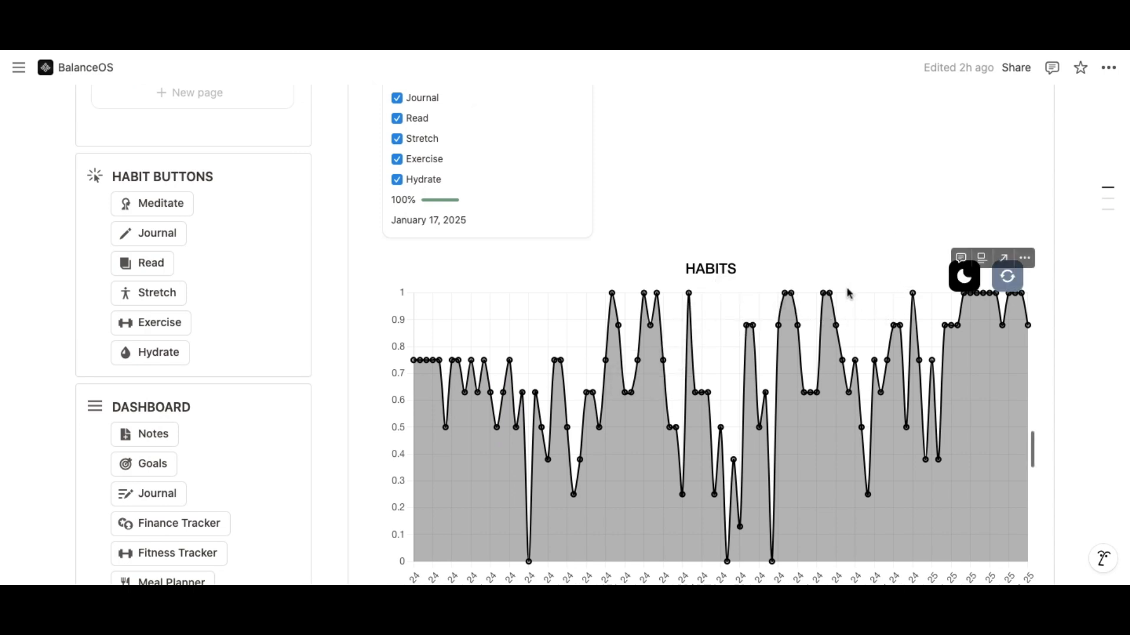
scroll(986, 402, down, 1)
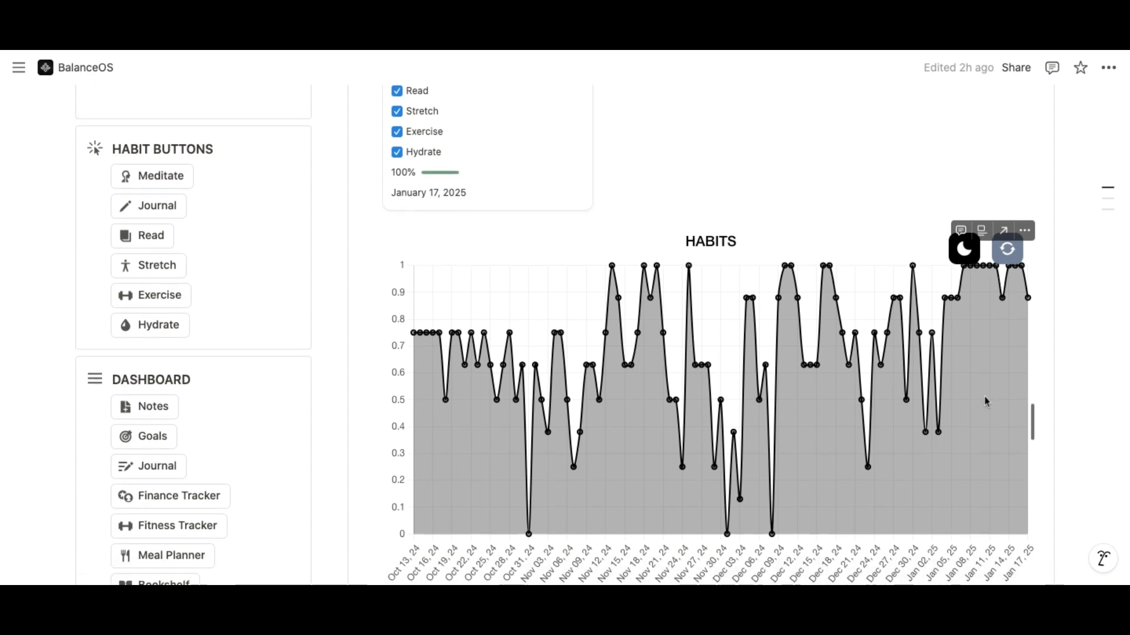
scroll(987, 402, down, 1)
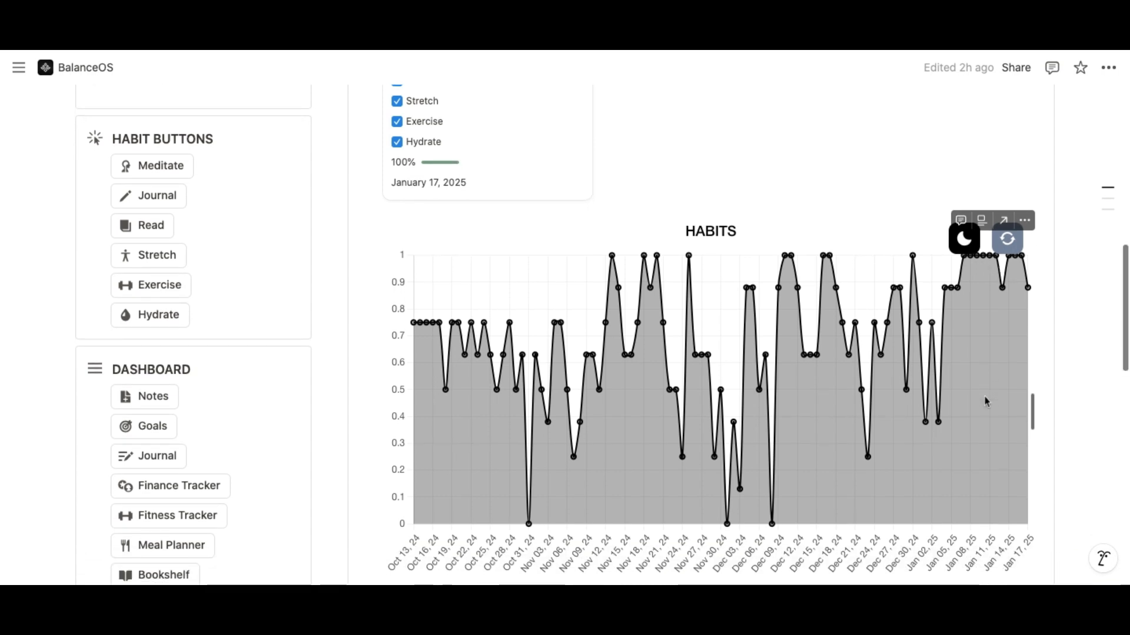
scroll(681, 280, up, 1)
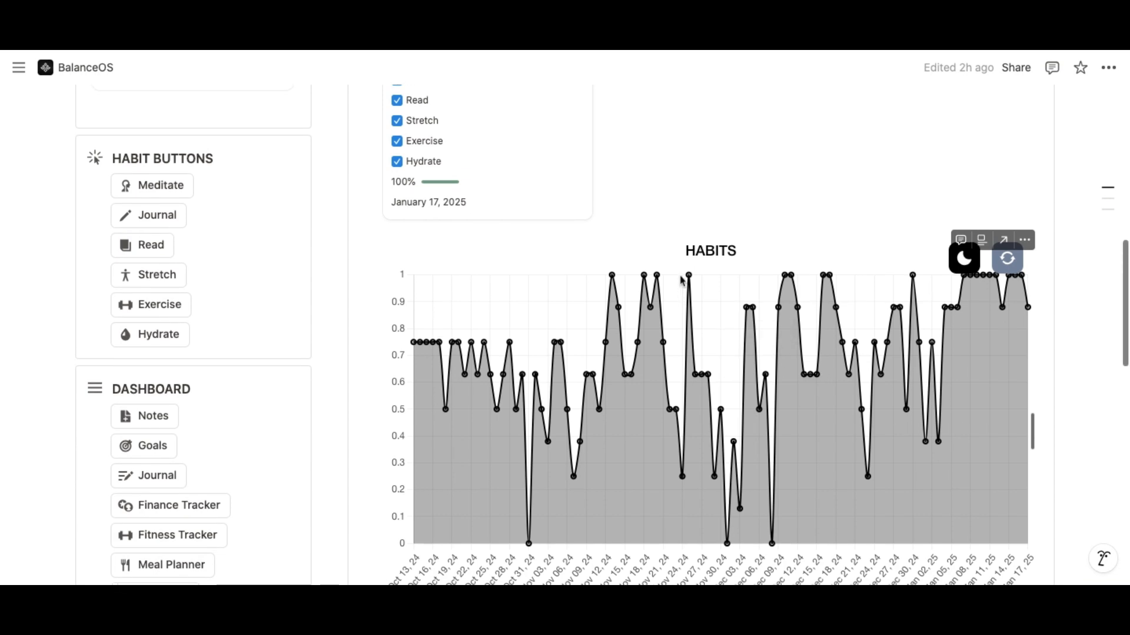
Uncheck Meditate and Journal in today's habits and mark both complete again, using the habit button for Meditate
scroll(679, 282, up, 4)
click(397, 159)
click(397, 179)
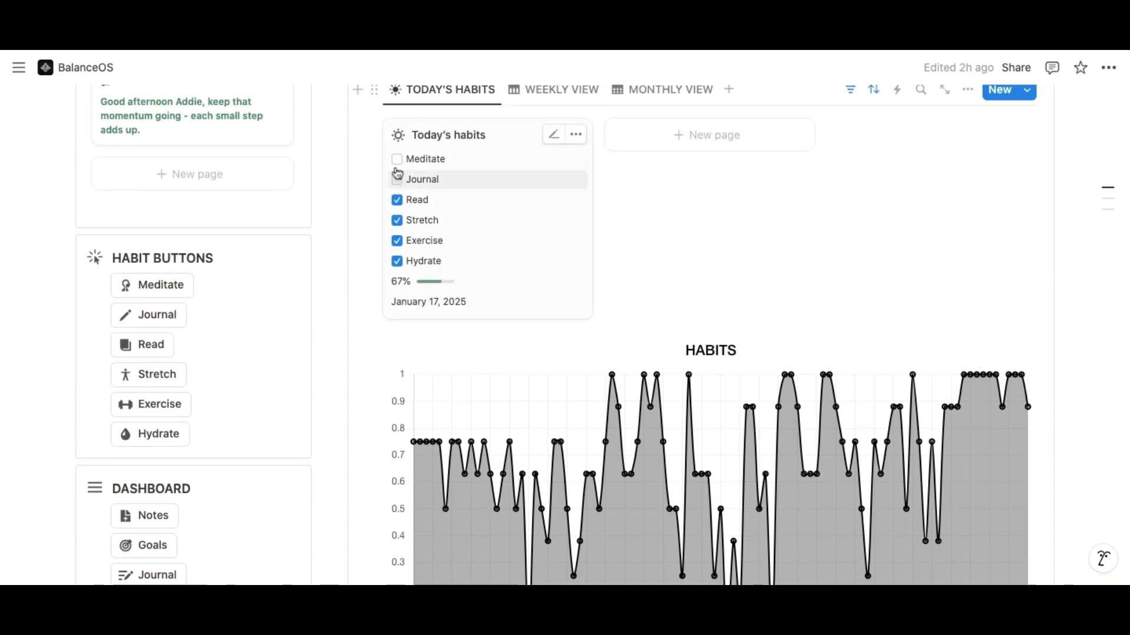
click(397, 159)
click(397, 178)
click(396, 159)
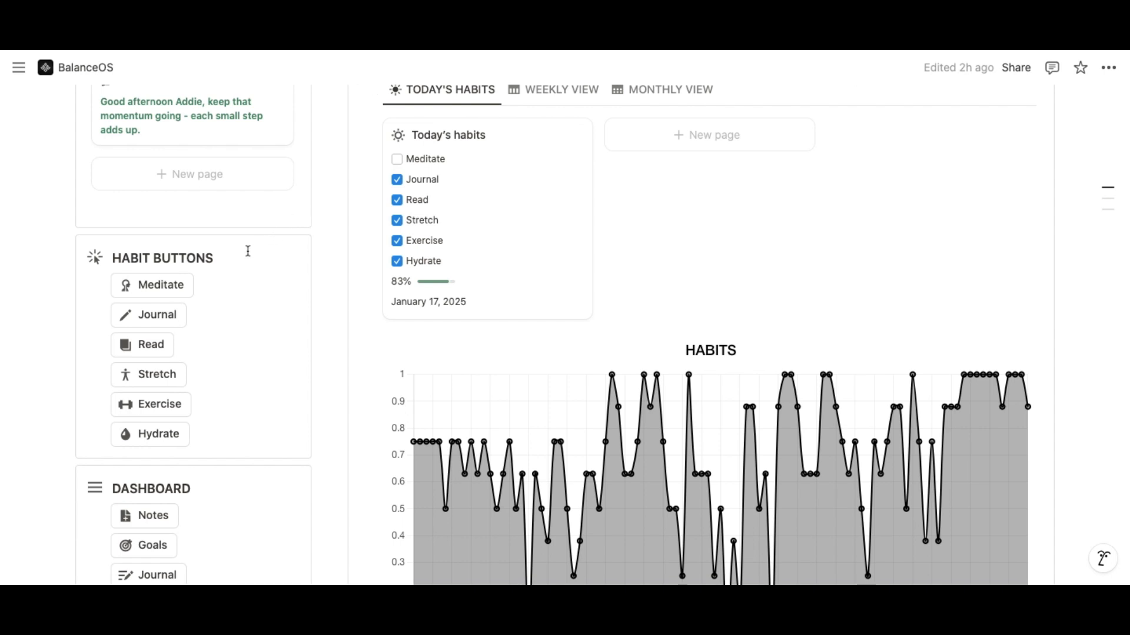
click(161, 285)
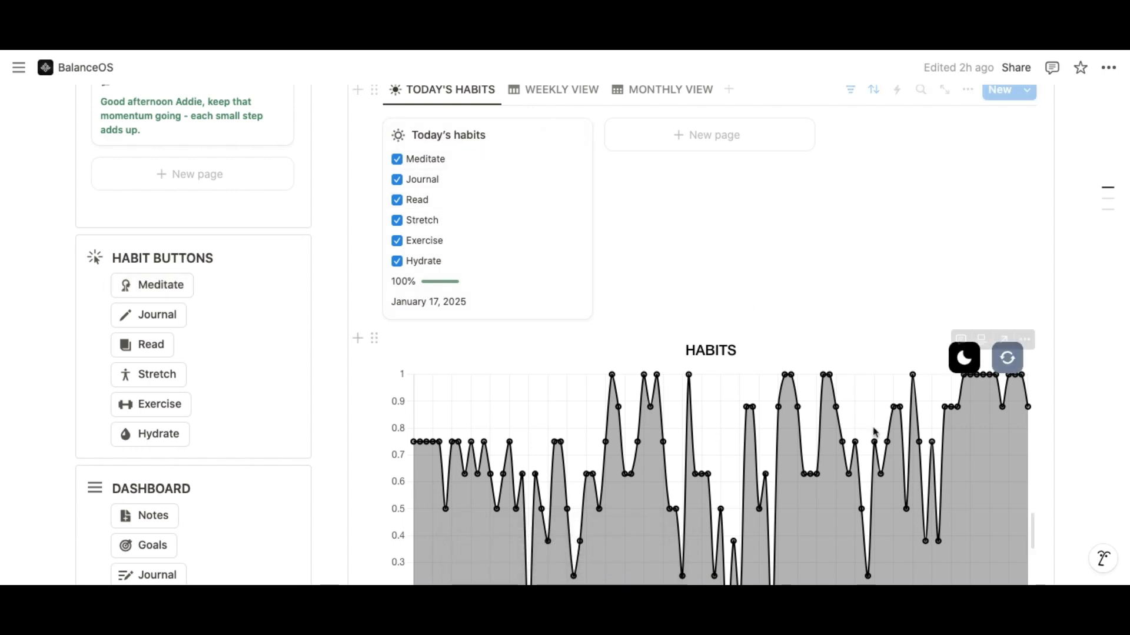
Mark Hydrate as not done in today's habits and refresh the Habits chart
scroll(647, 276, up, 1)
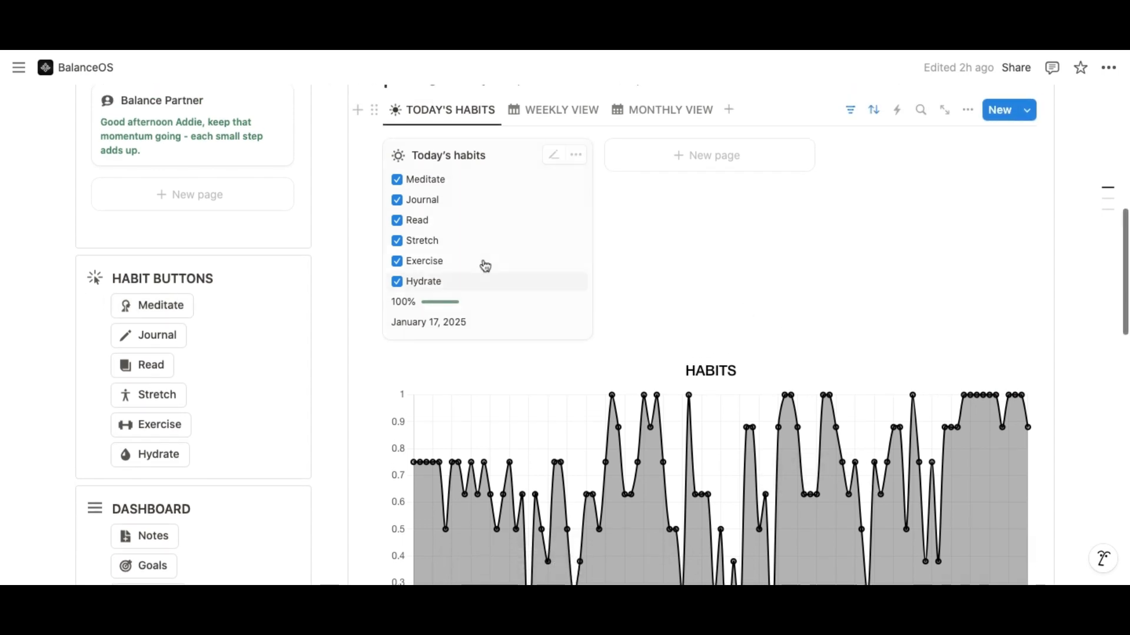
click(396, 281)
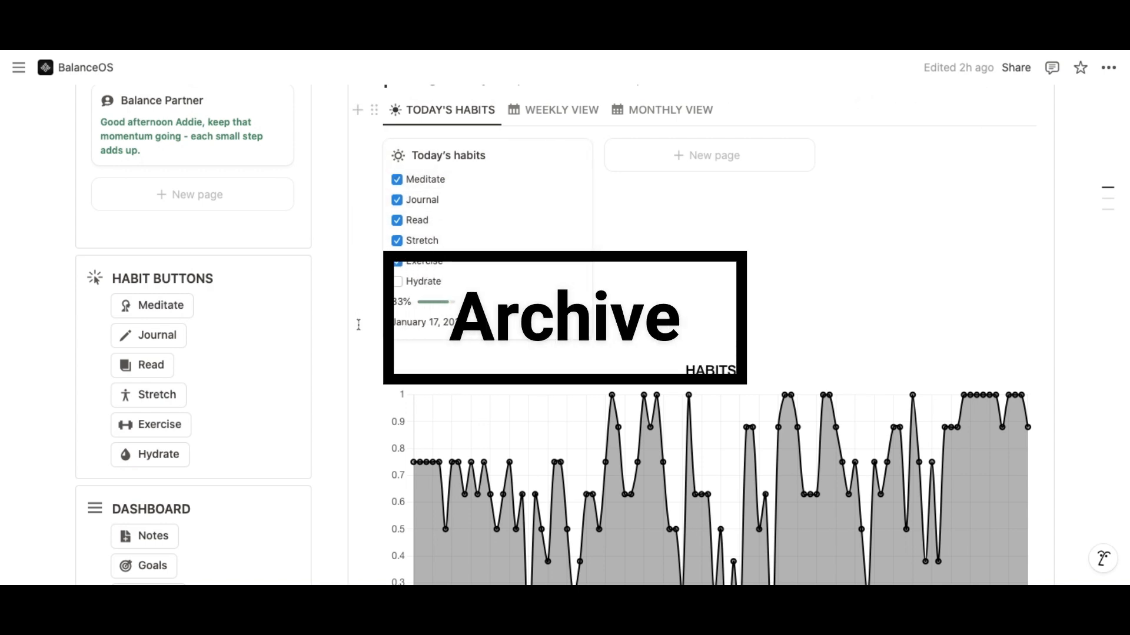
scroll(394, 331, up, 1)
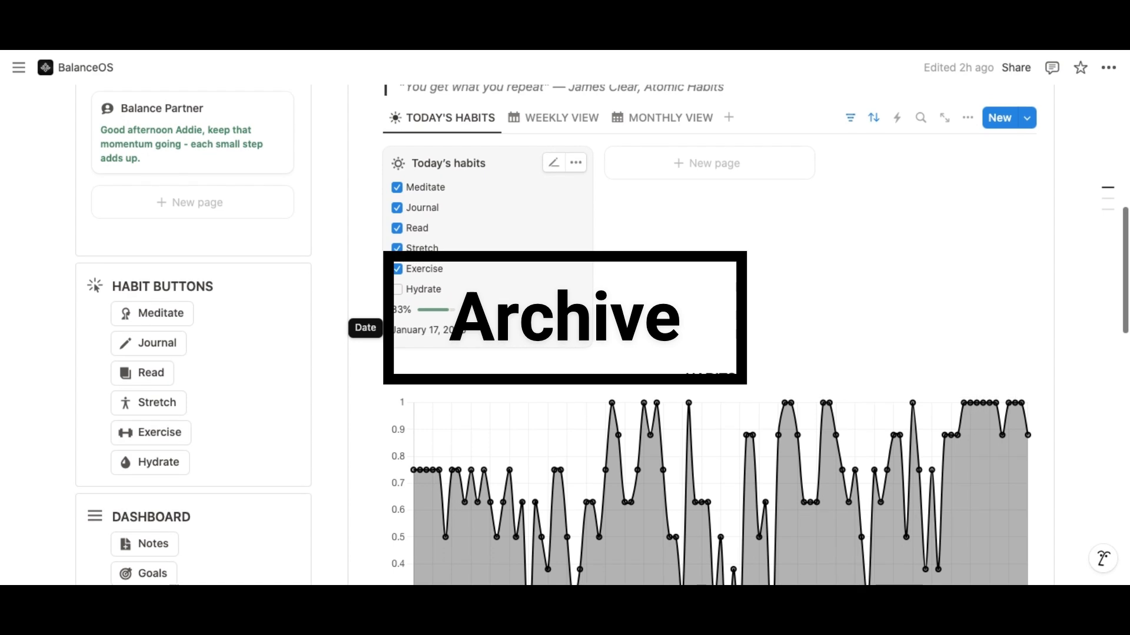
scroll(395, 331, up, 1)
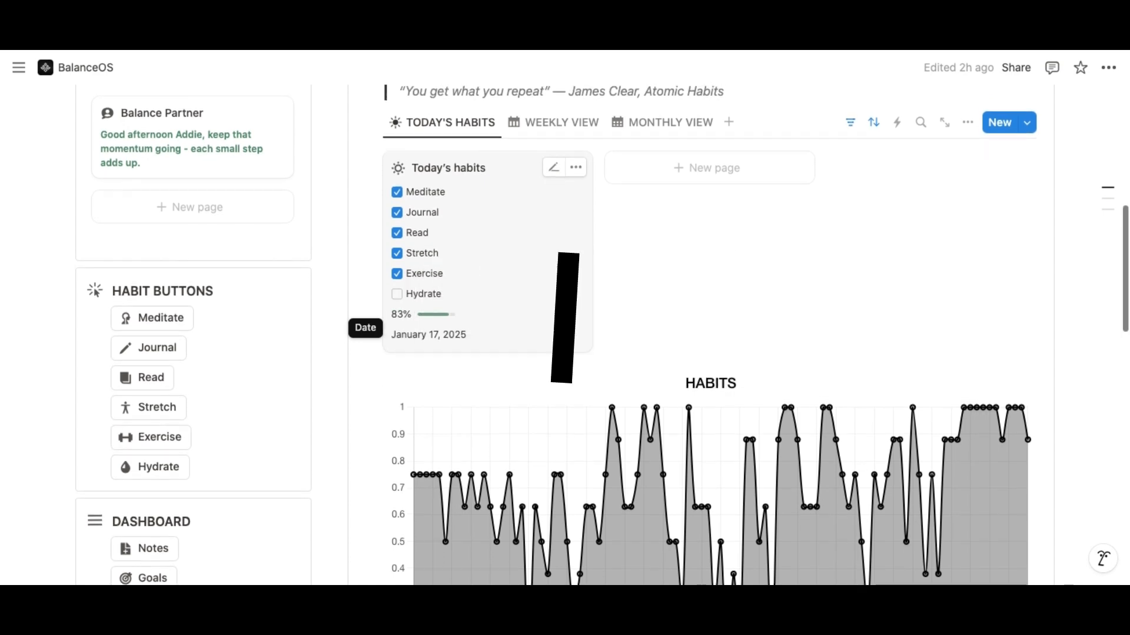
scroll(394, 331, down, 5)
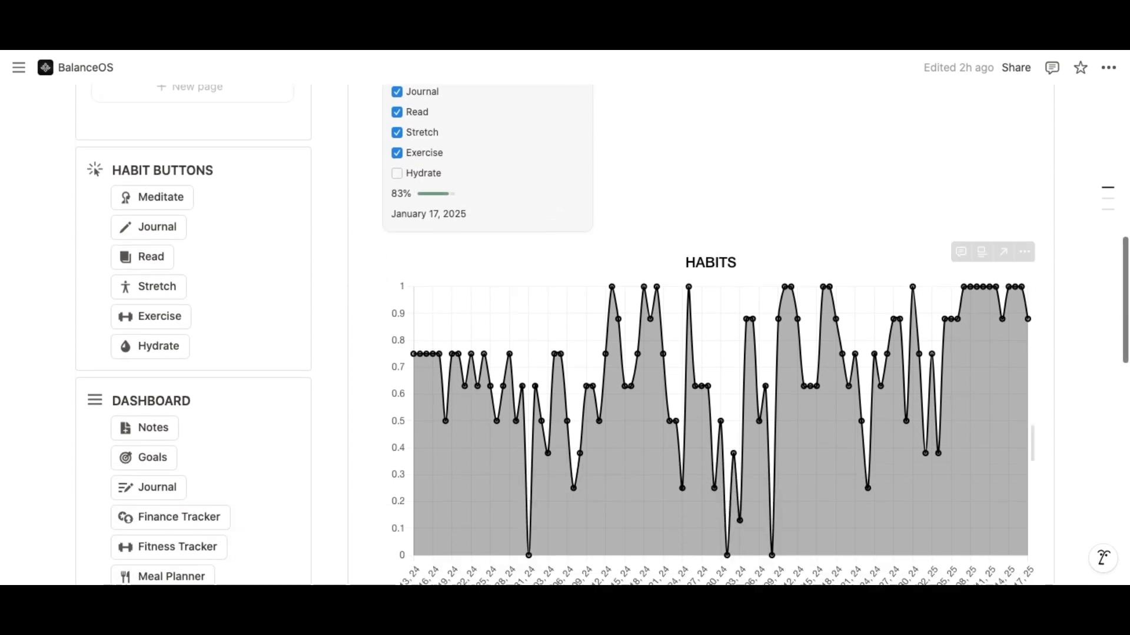
click(1009, 229)
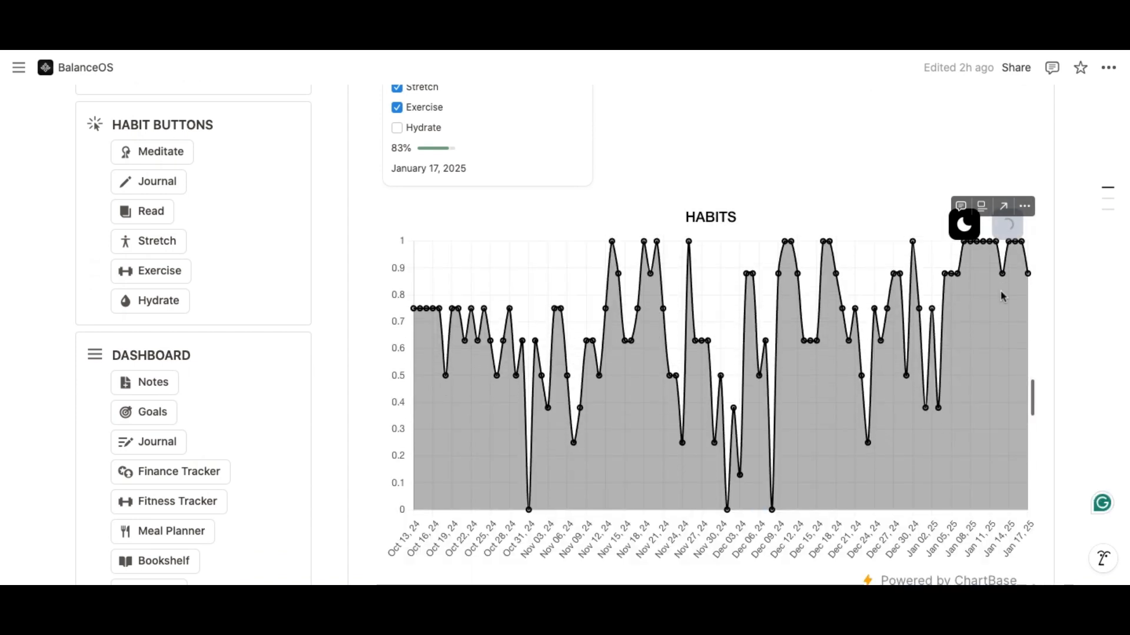
Open the Today's habits entry in the Daily Habits section and view its habit properties
scroll(801, 210, up, 6)
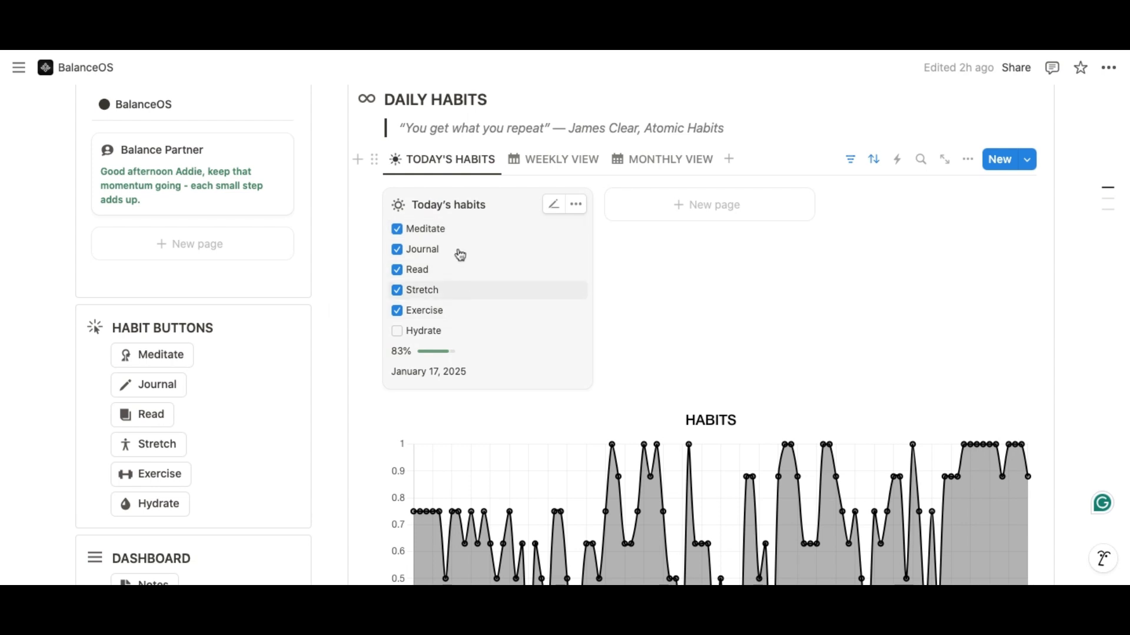
click(448, 205)
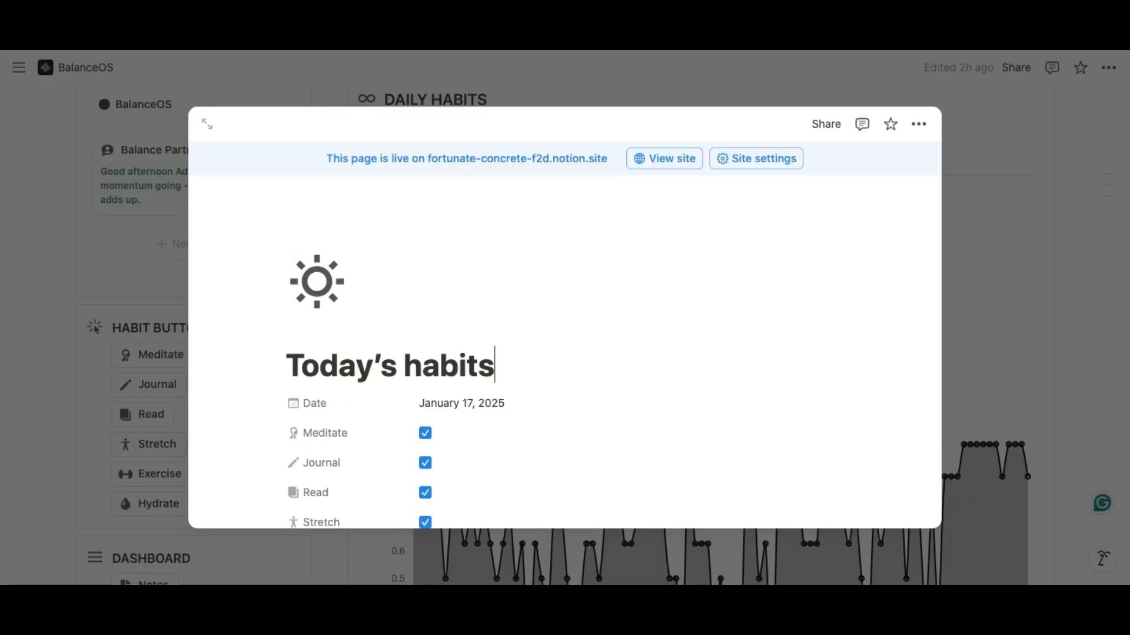
scroll(601, 434, down, 5)
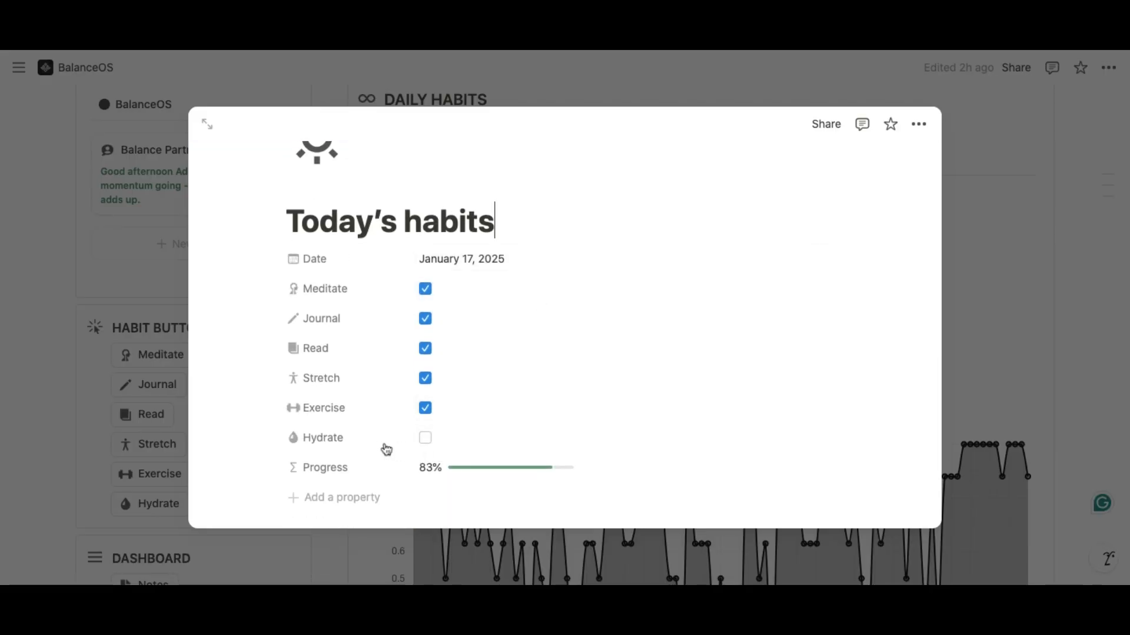
scroll(374, 444, down, 1)
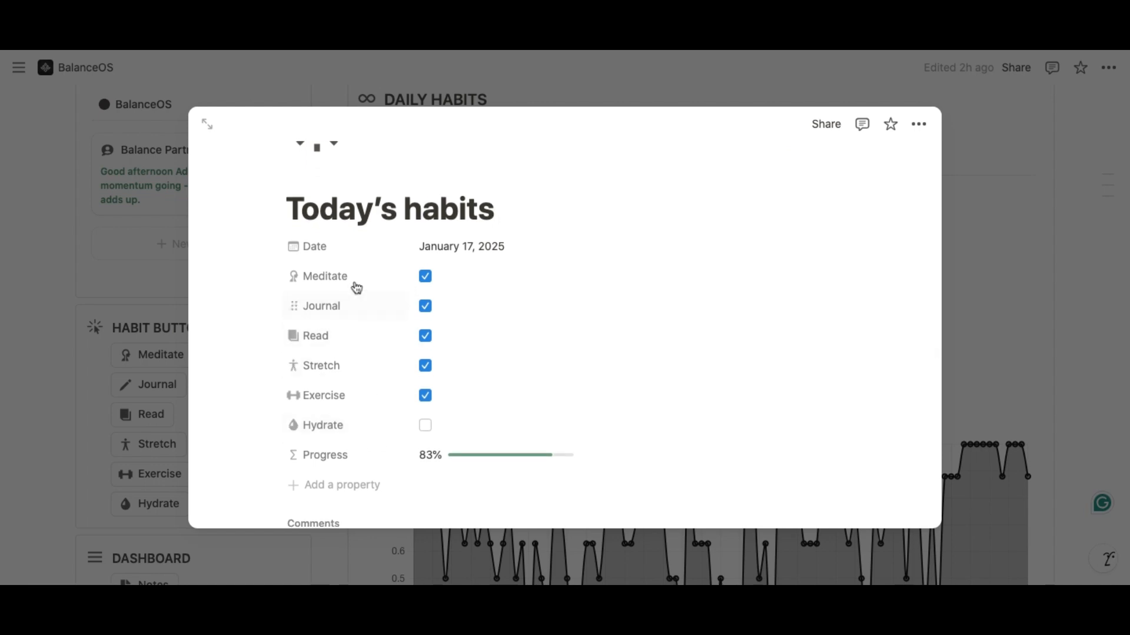
click(335, 285)
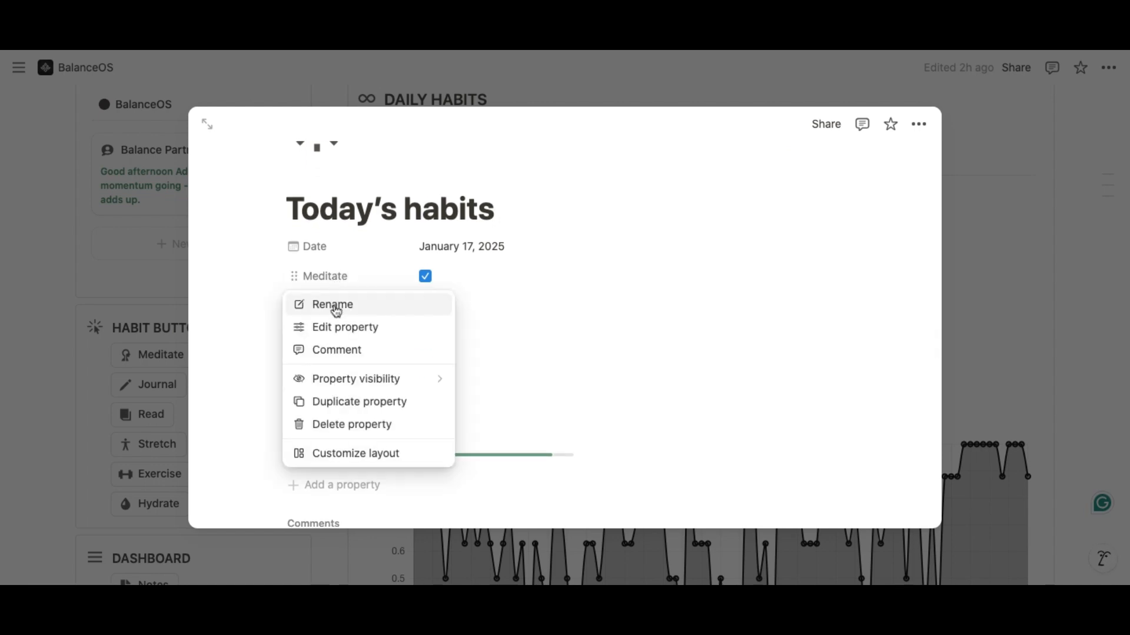
click(336, 305)
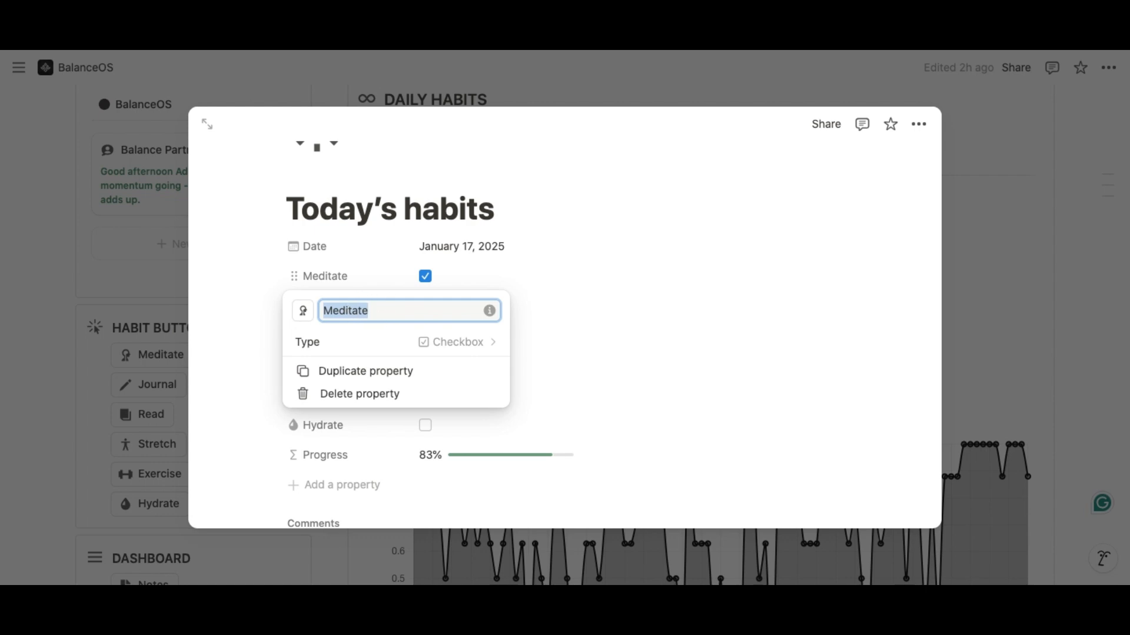
click(664, 331)
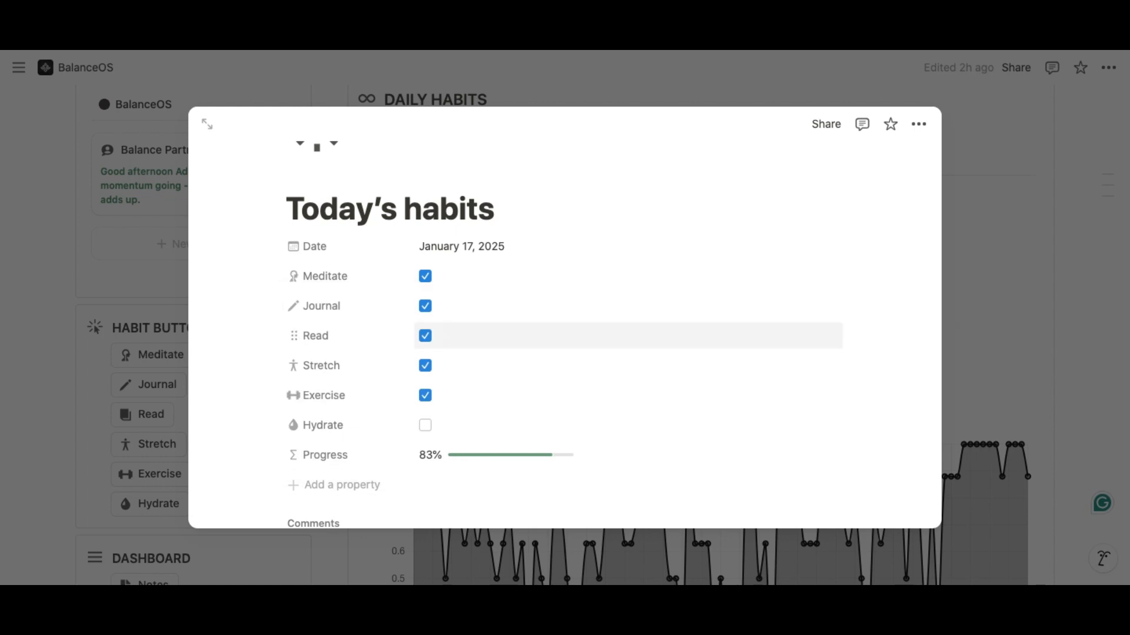
Add a checkbox property named Gratitude with a sparkles icon to the Today's habits page
scroll(530, 335, down, 2)
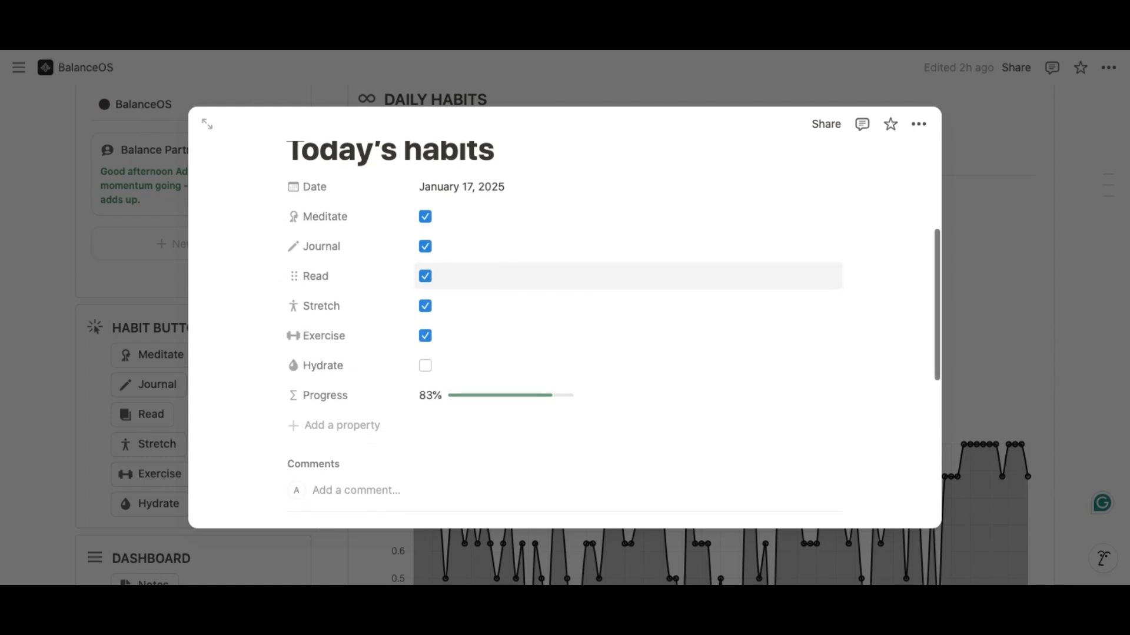
click(331, 419)
text(chec)
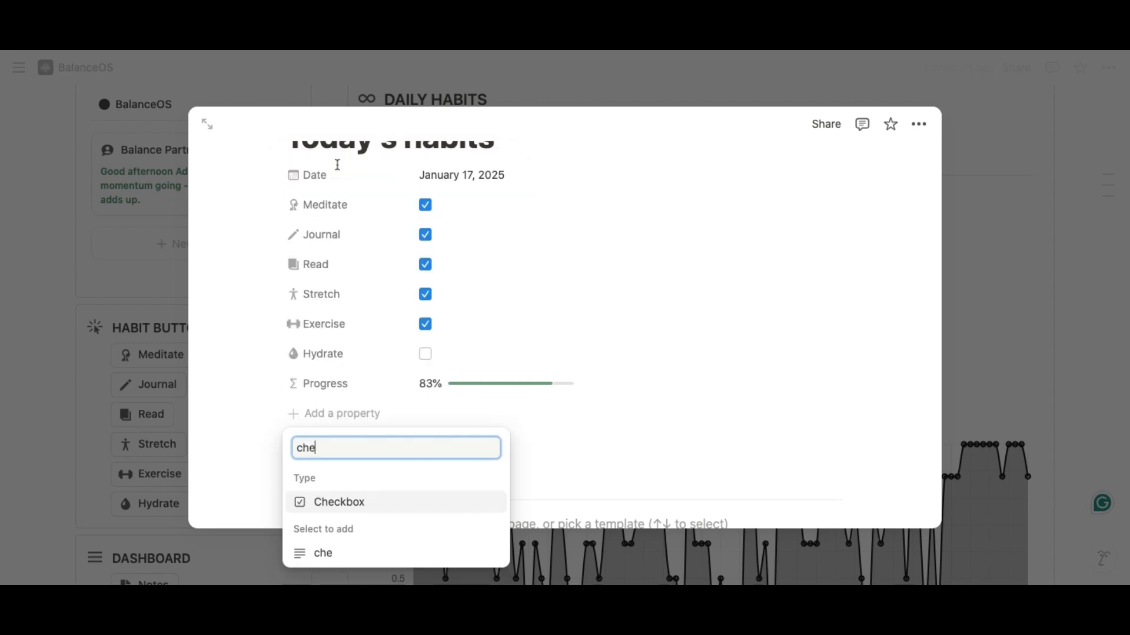
click(347, 504)
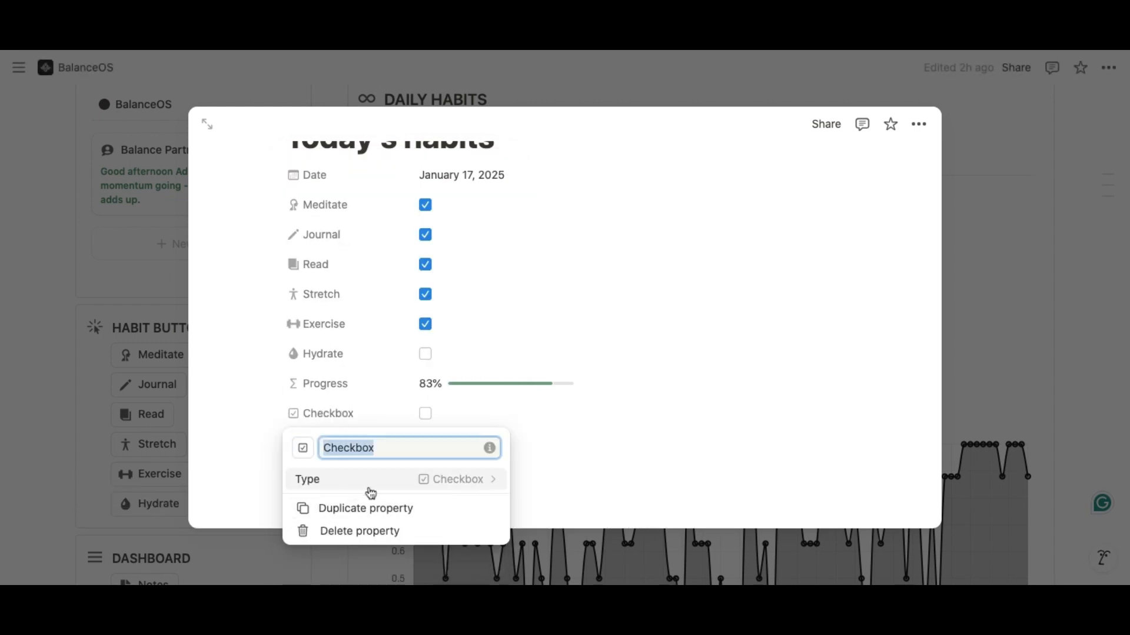
text(Gratitude)
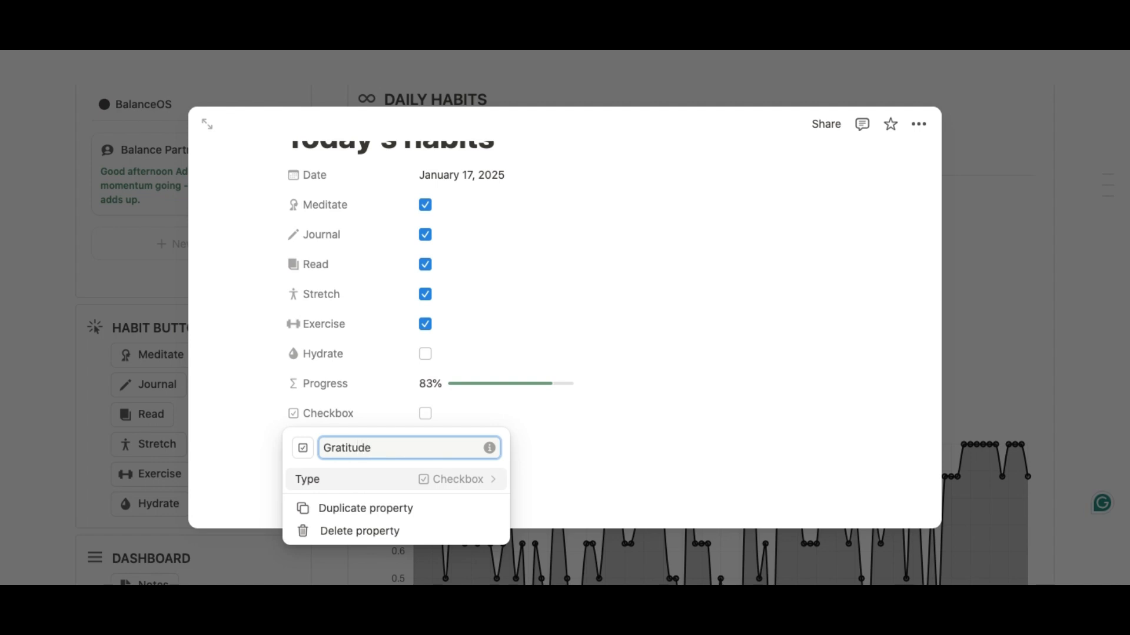
click(303, 453)
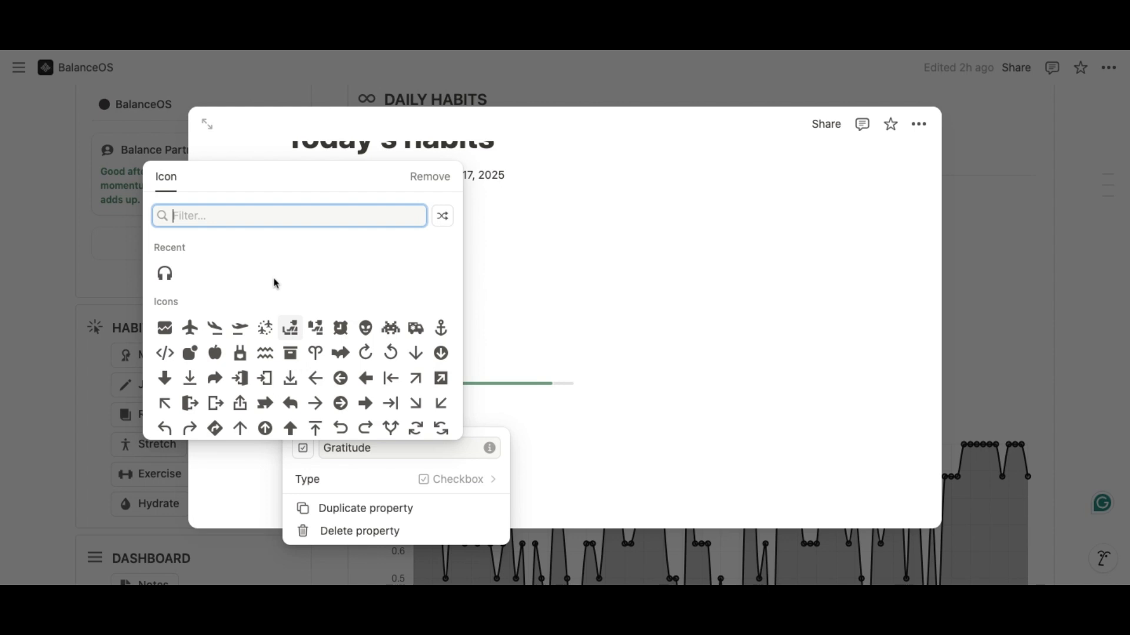
text(spar)
click(167, 249)
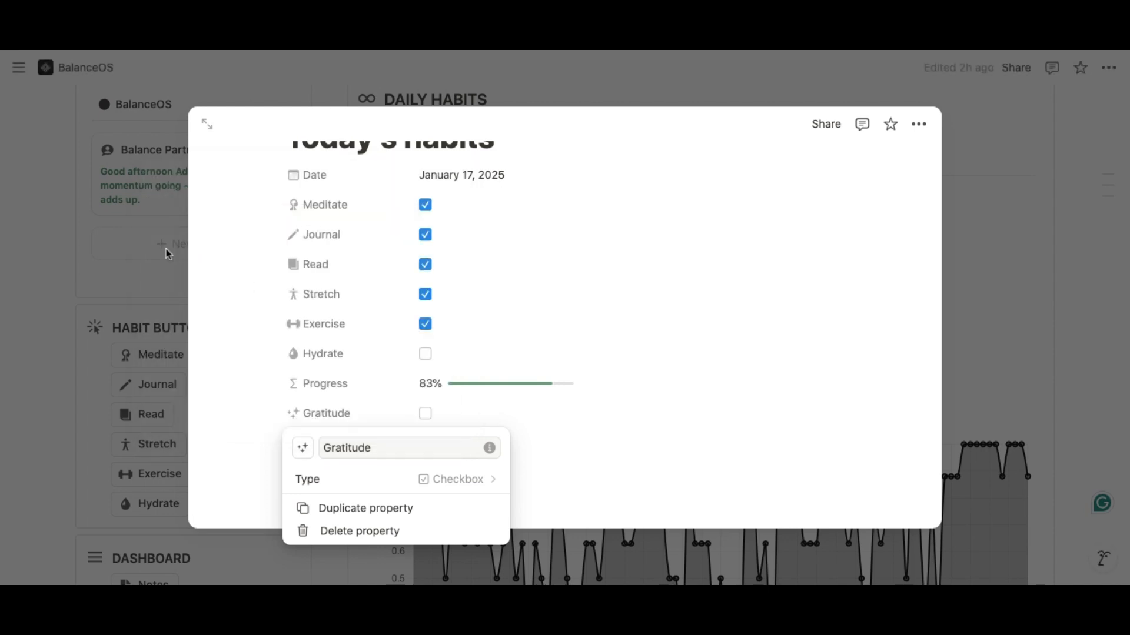
Move the Gratitude property directly above Progress and close the Today's habits page
click(659, 447)
drag(310, 412, 313, 383)
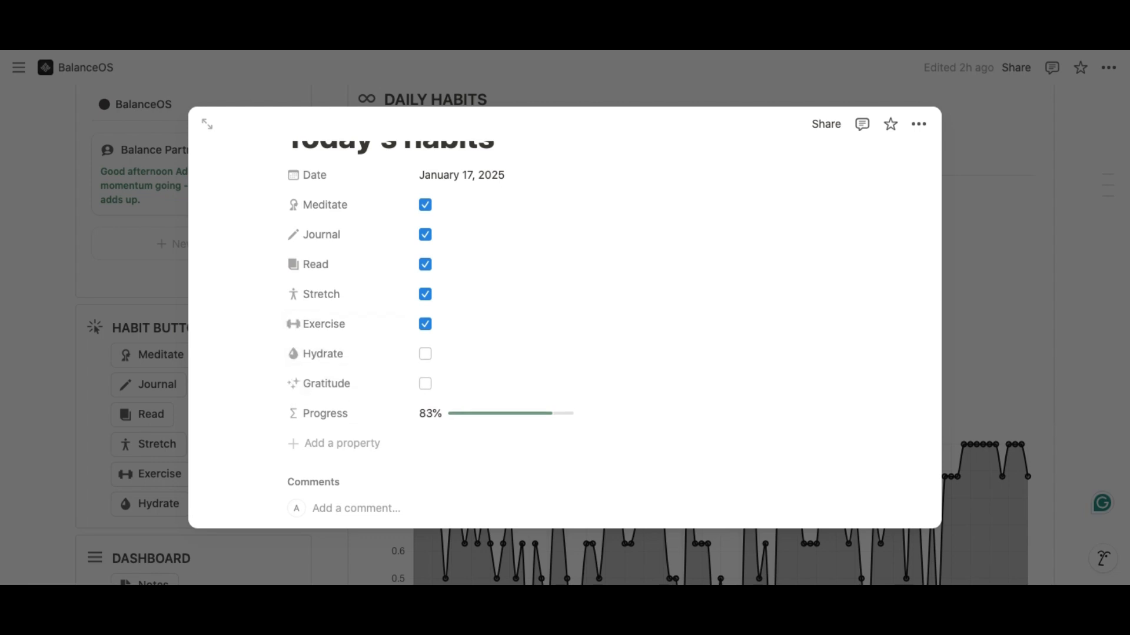
click(986, 265)
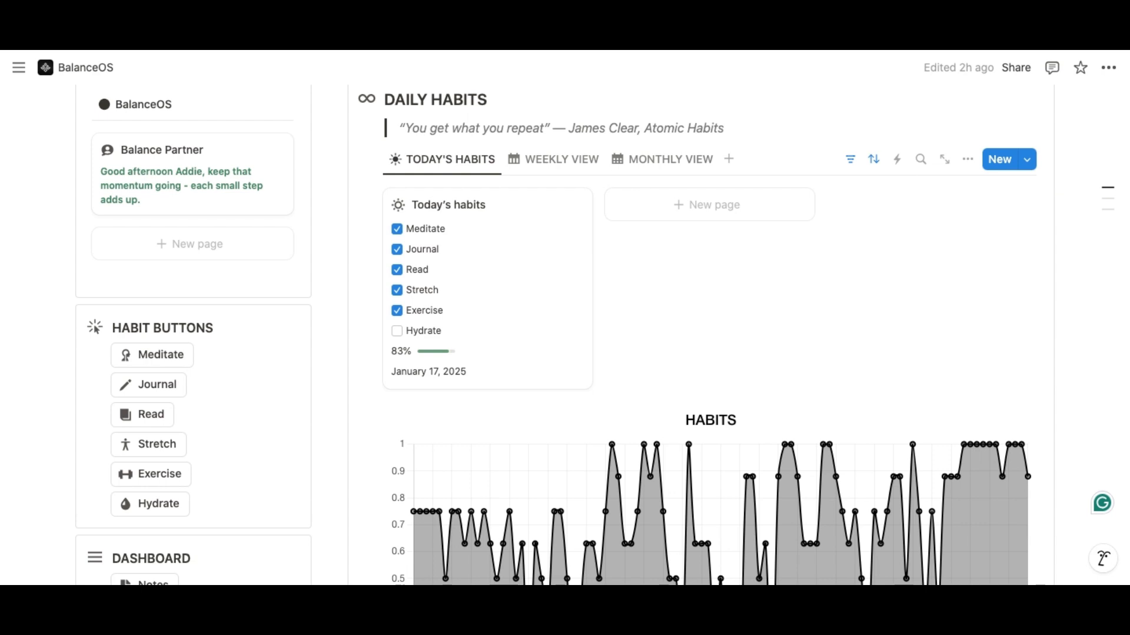
Edit the Progress formula of the Today's Habits view, adding the line + toNumber(Gratitude) after the Read line
click(968, 162)
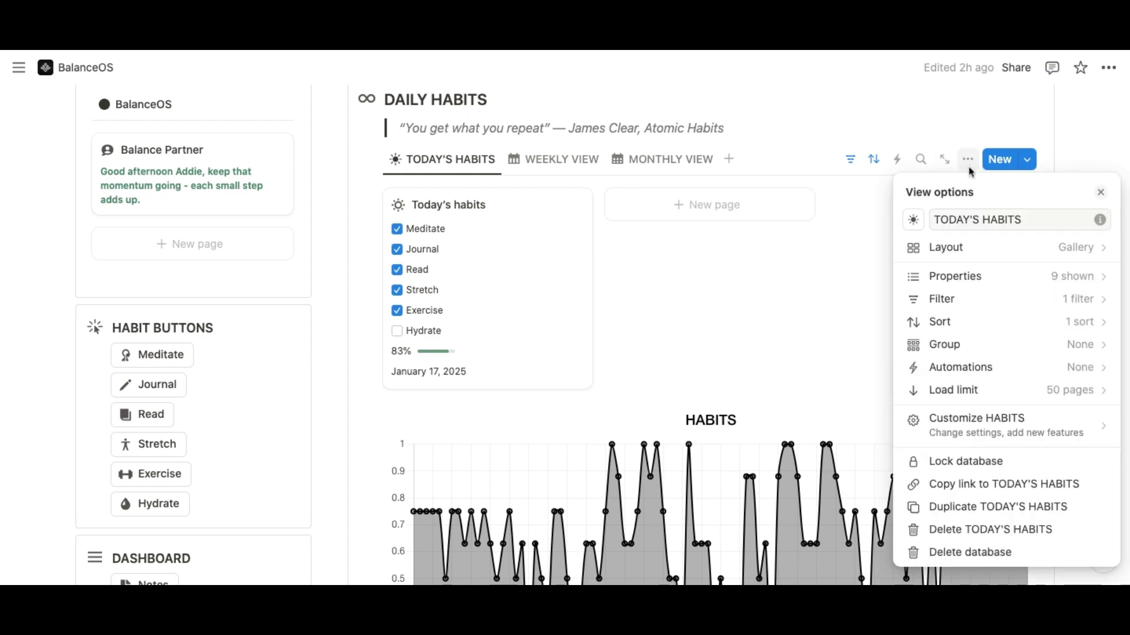
click(963, 280)
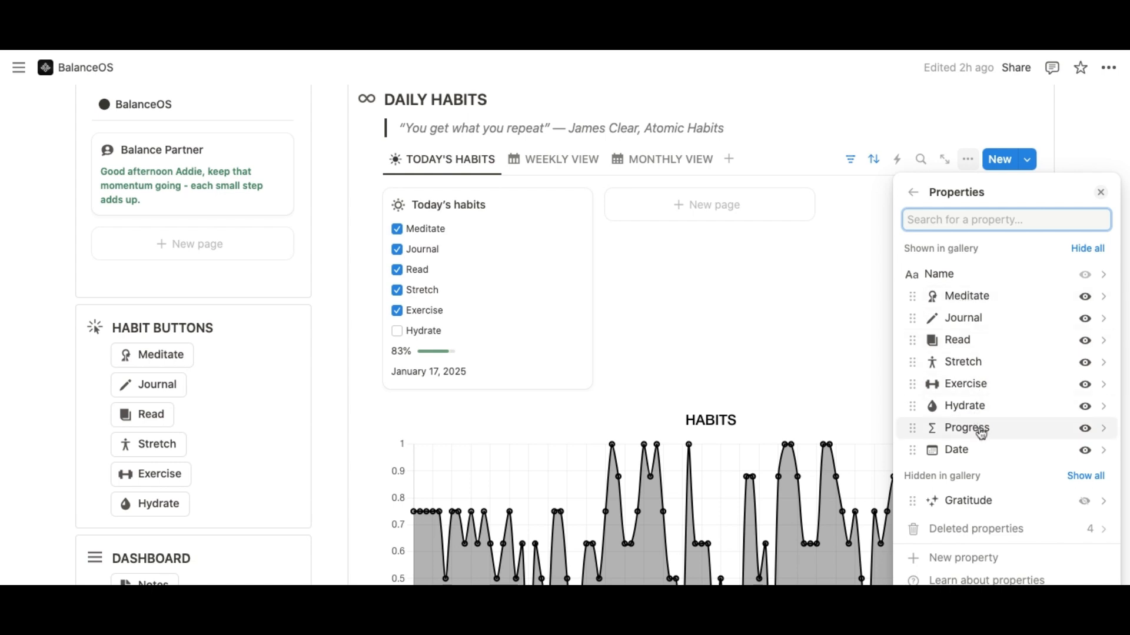
click(1004, 433)
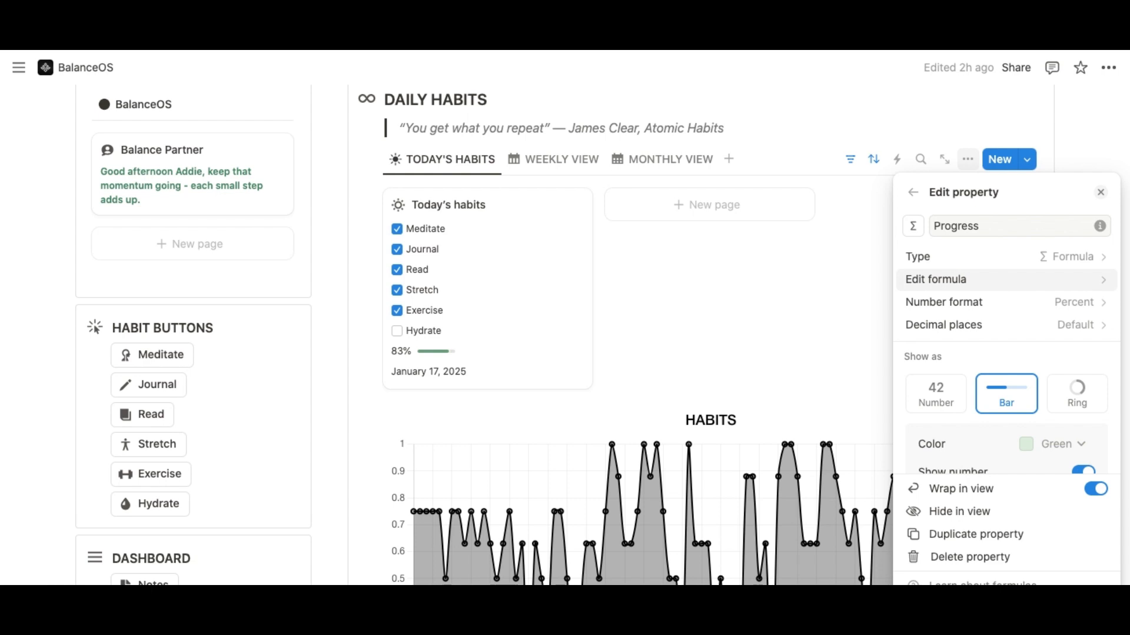
click(1000, 280)
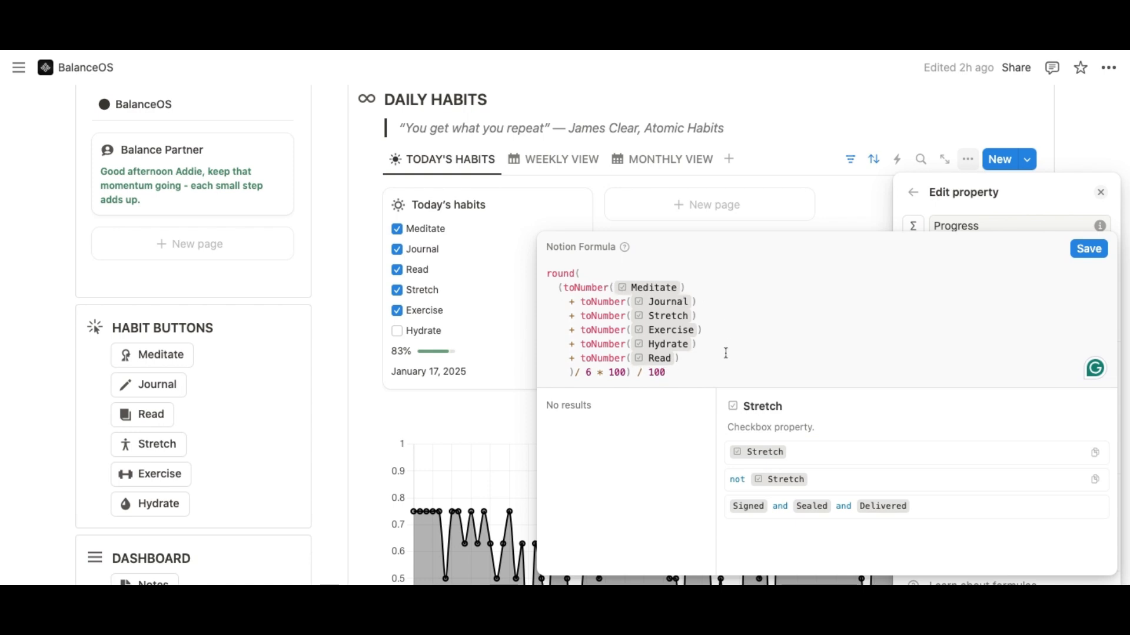
drag(687, 360, 571, 360)
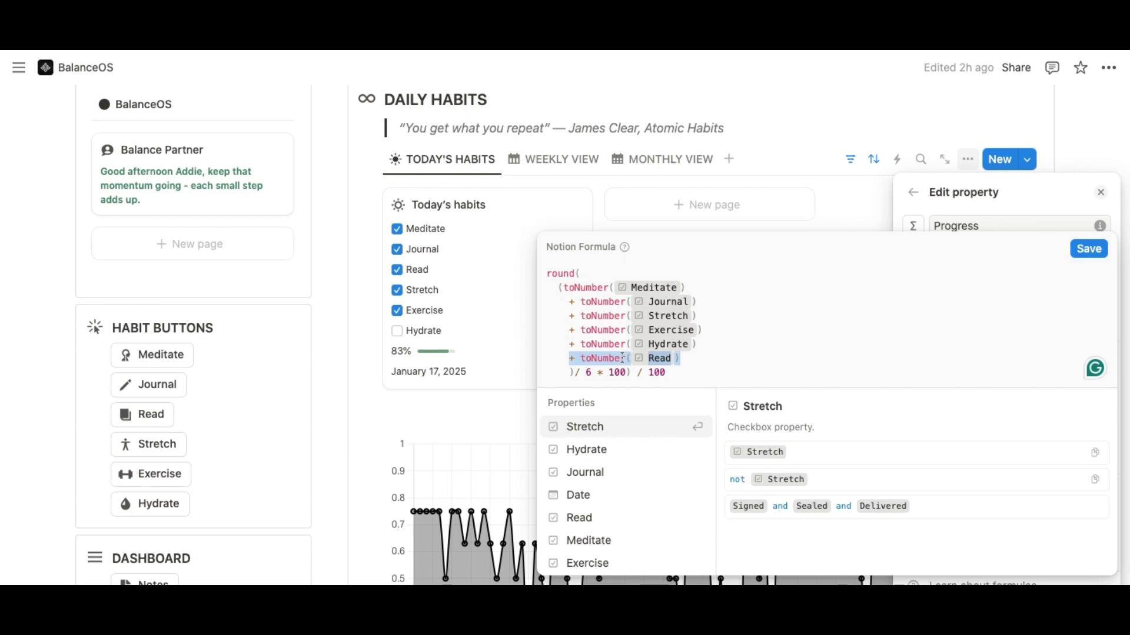
click(693, 358)
key(Return)
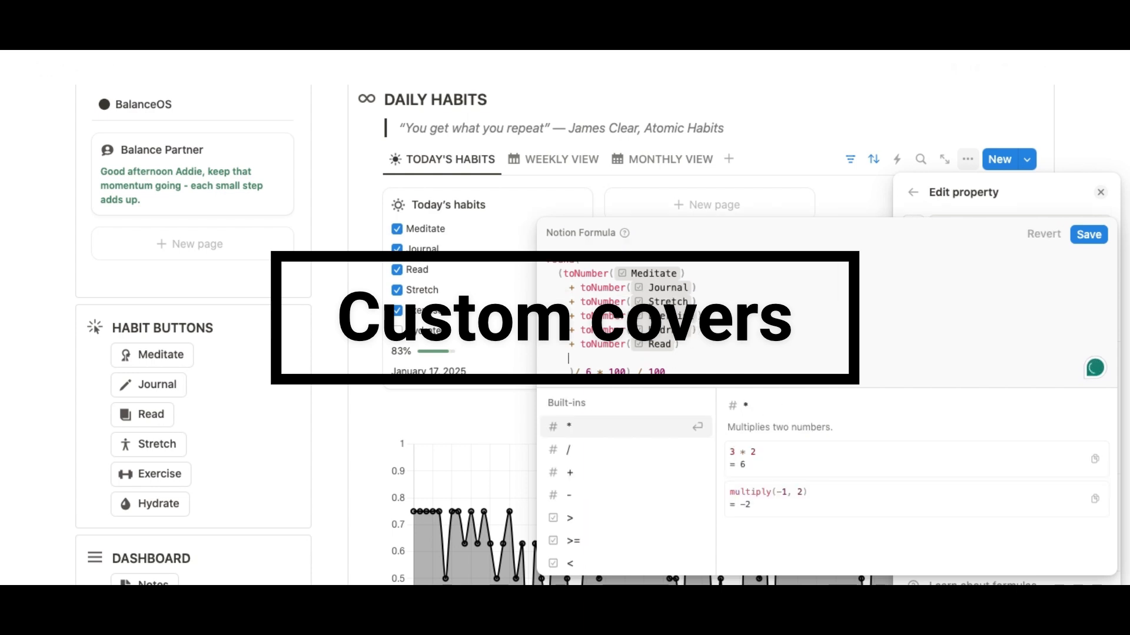
text(+ toNumber(Read))
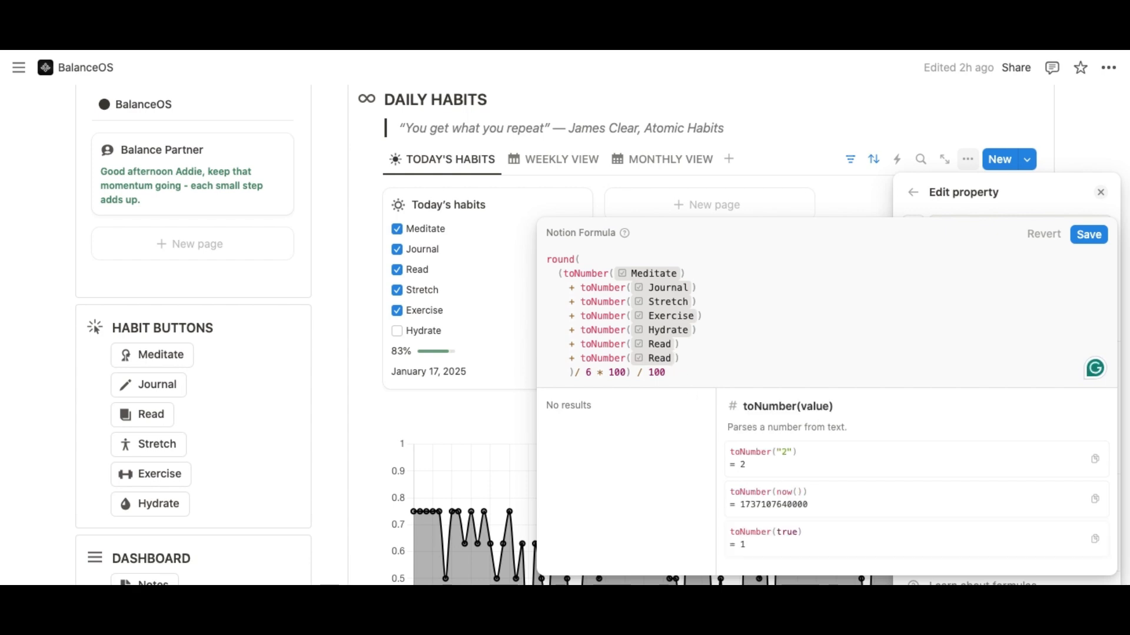
key(BackSpace)
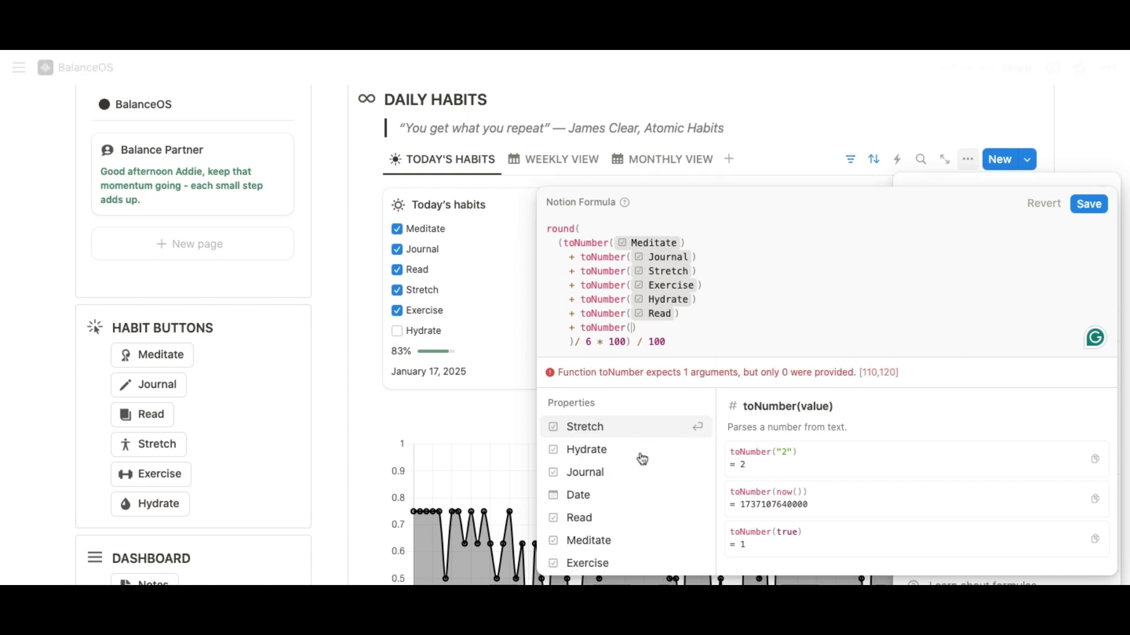
scroll(622, 542, down, 1)
scroll(622, 541, down, 3)
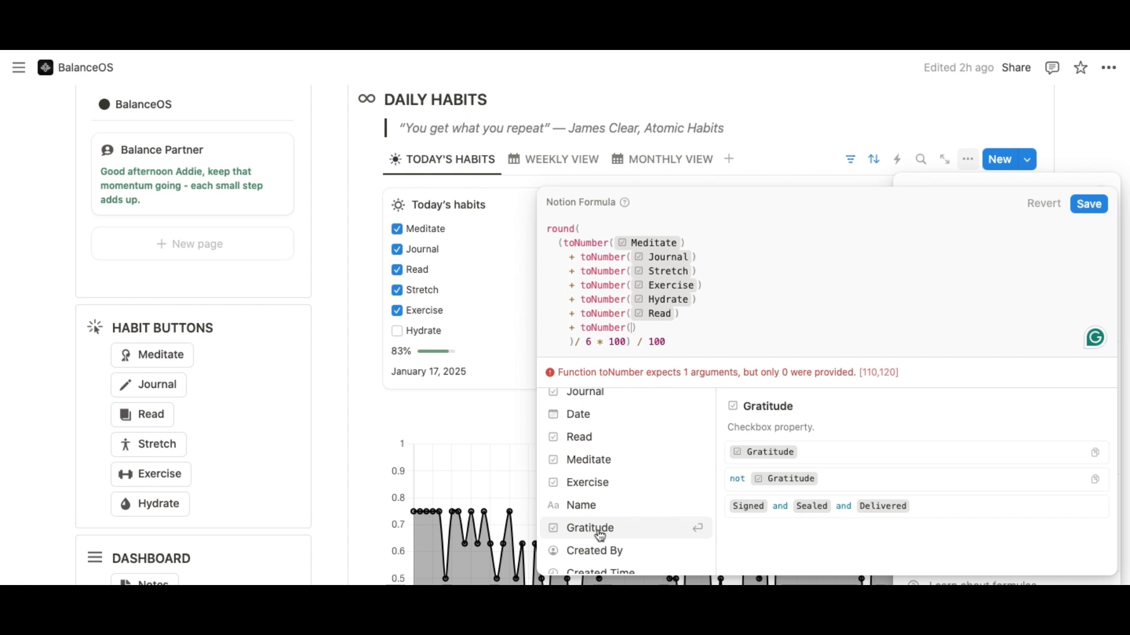
click(599, 534)
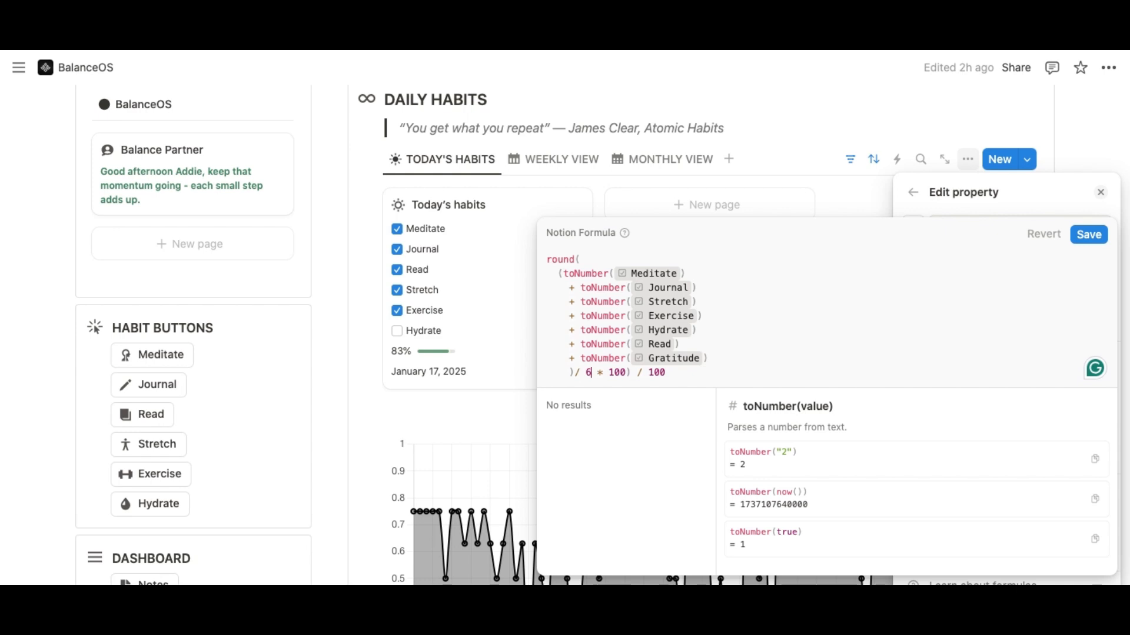
Set the divisor in the Progress formula to 7, save the formula and close the property settings
click(590, 372)
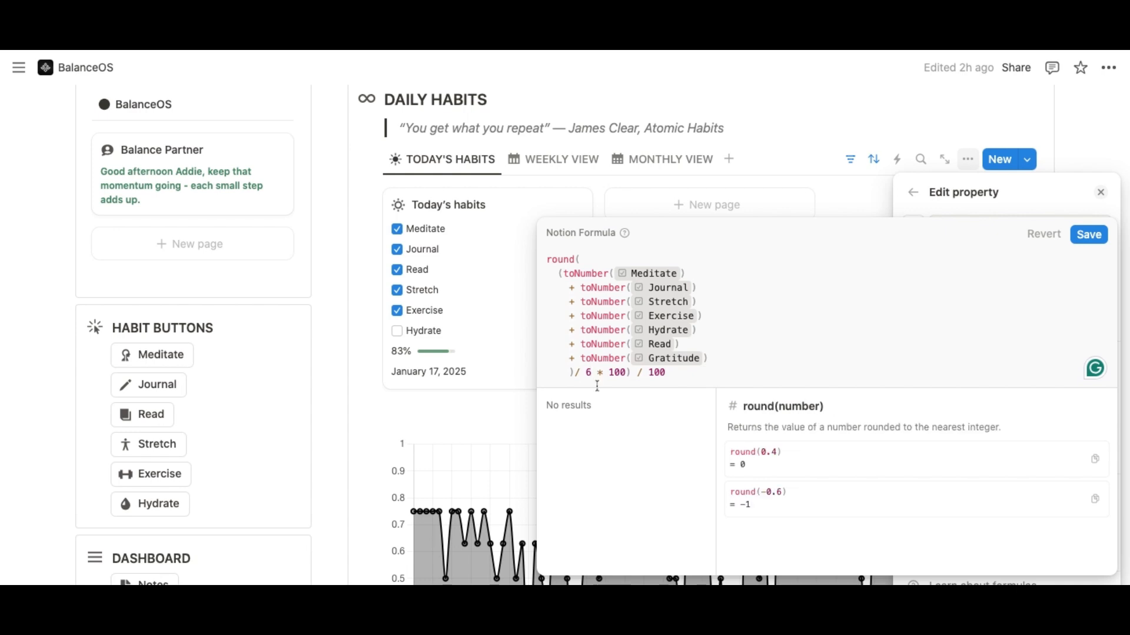
key(BackSpace)
text(7)
click(1098, 236)
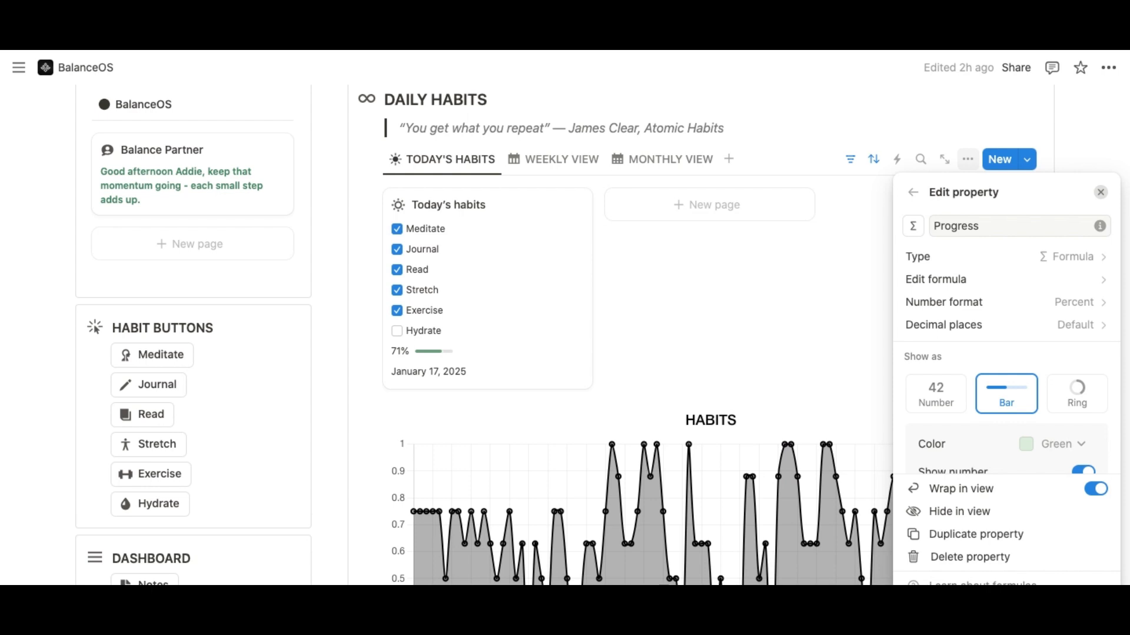
click(1100, 193)
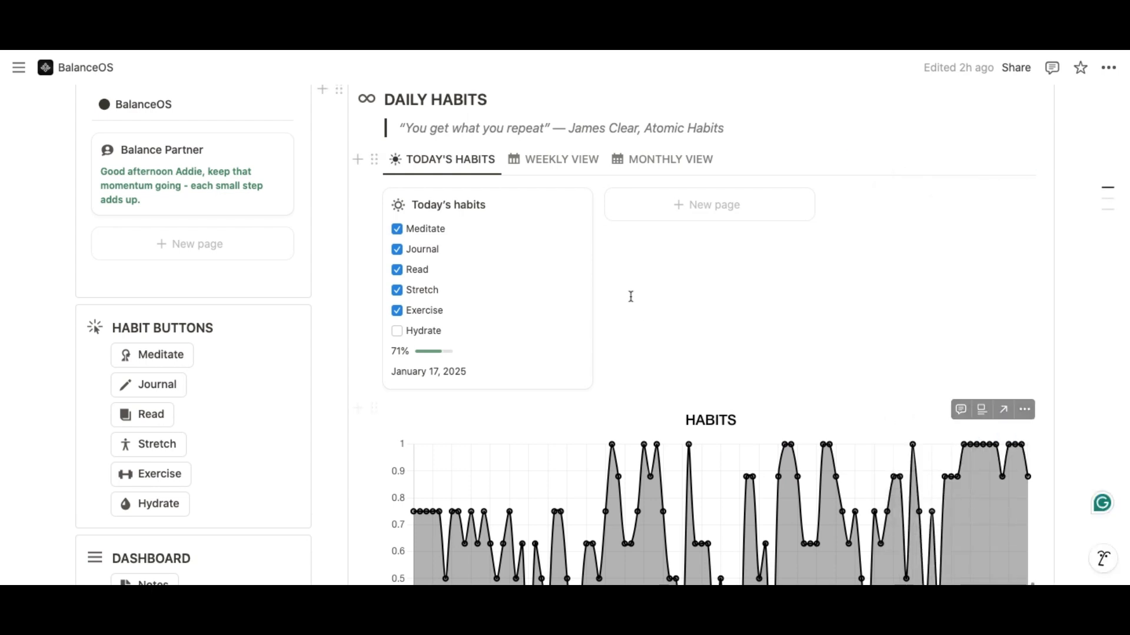
Show the Gratitude property in the Today's Habits gallery and place it between Hydrate and Progress
scroll(631, 296, down, 1)
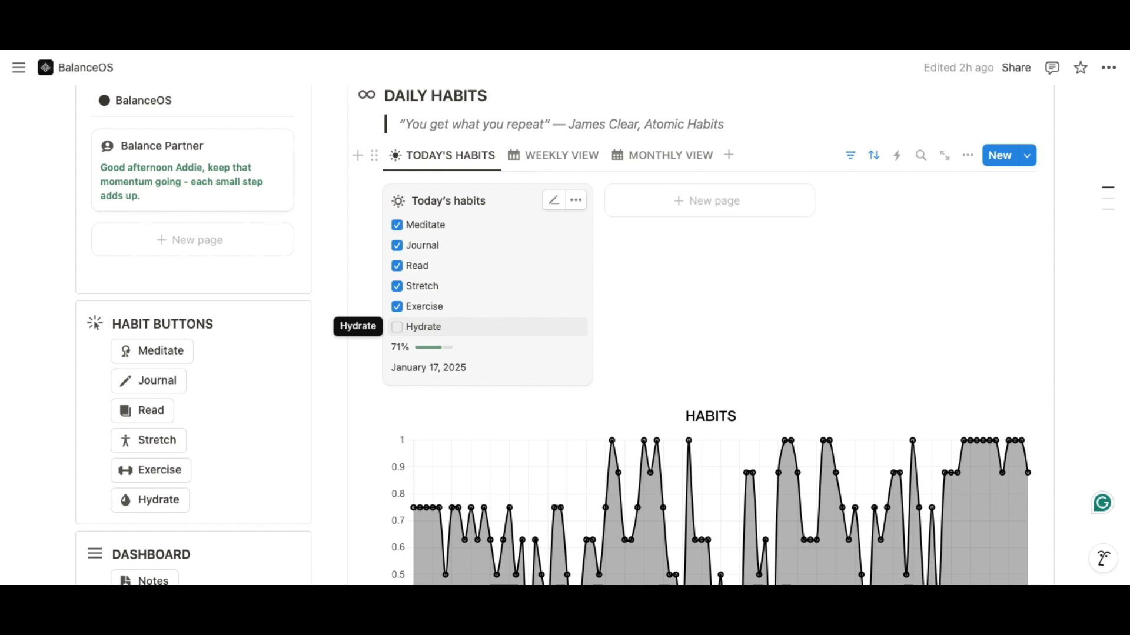
click(968, 156)
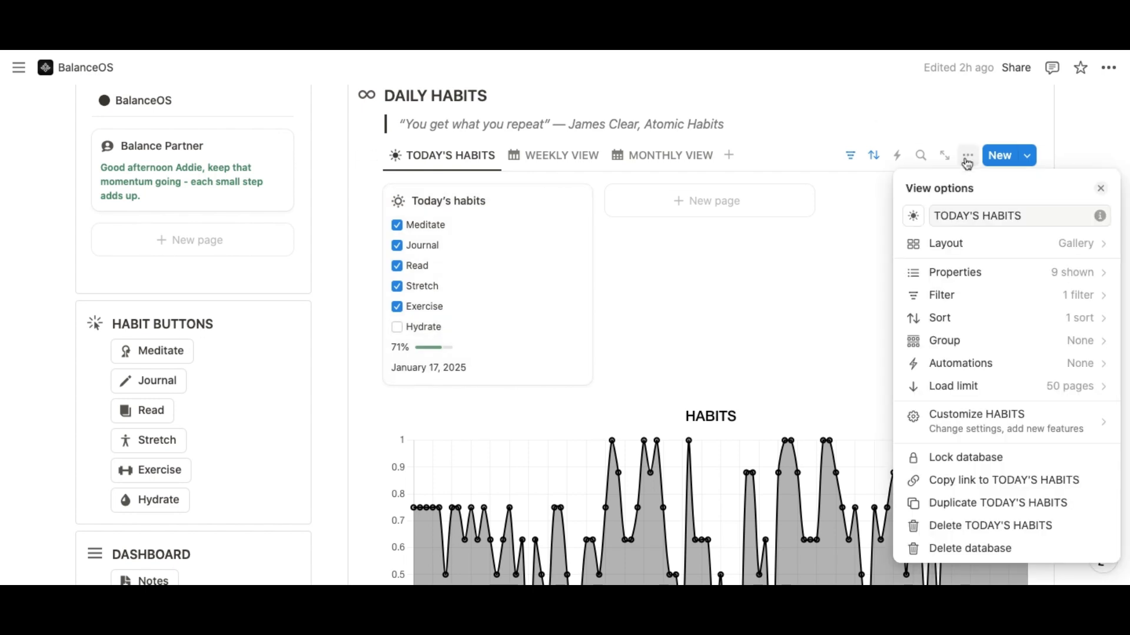
click(979, 275)
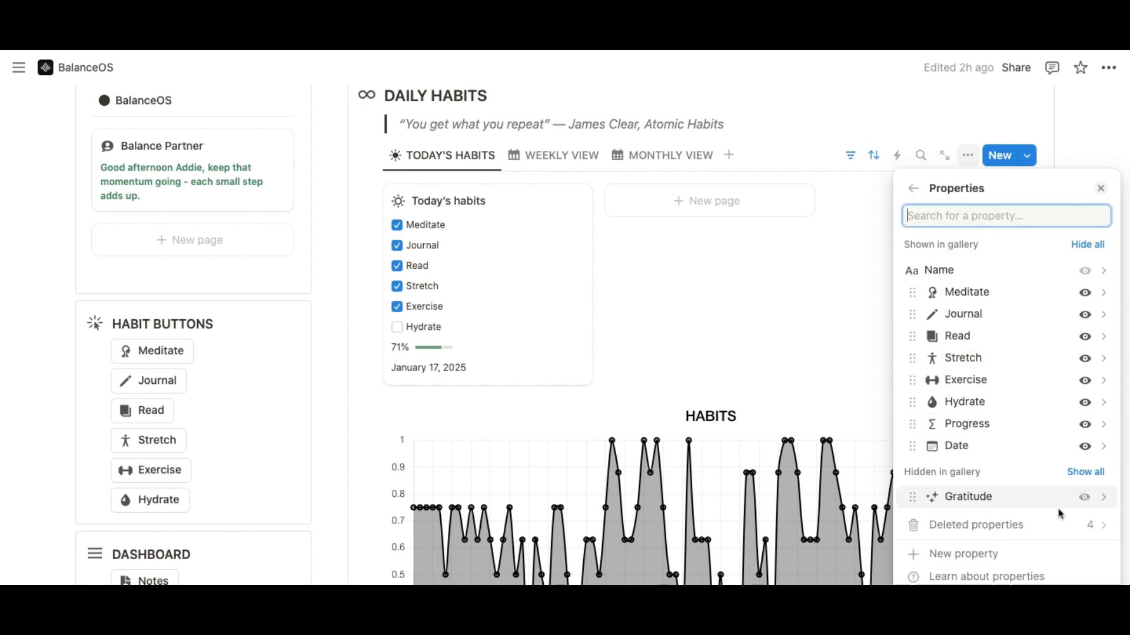
click(1084, 498)
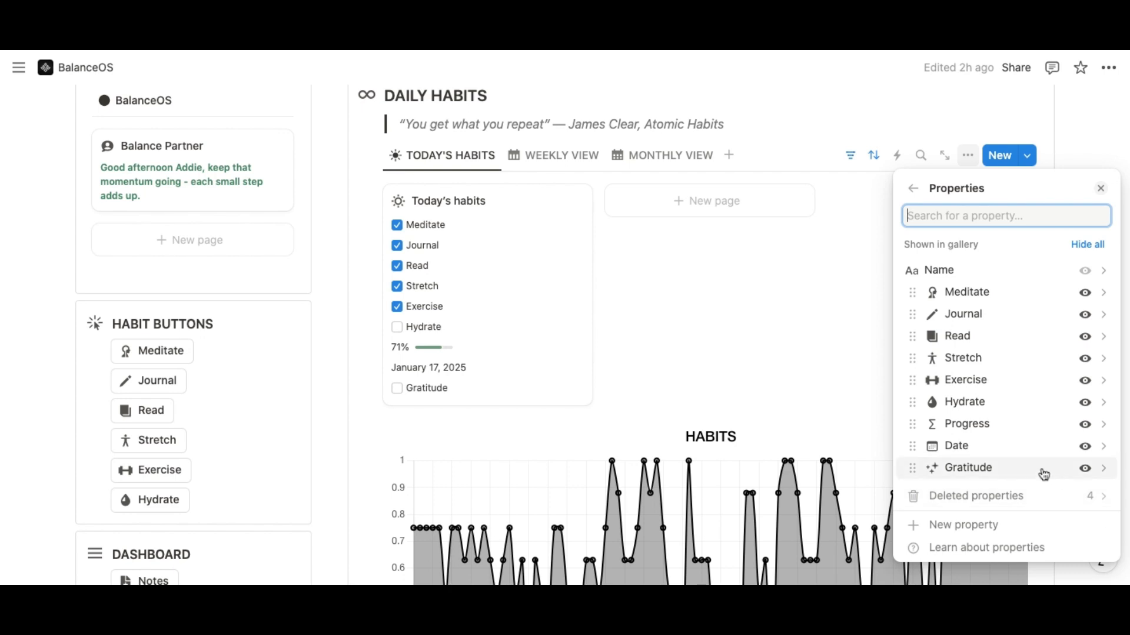
drag(950, 477, 947, 428)
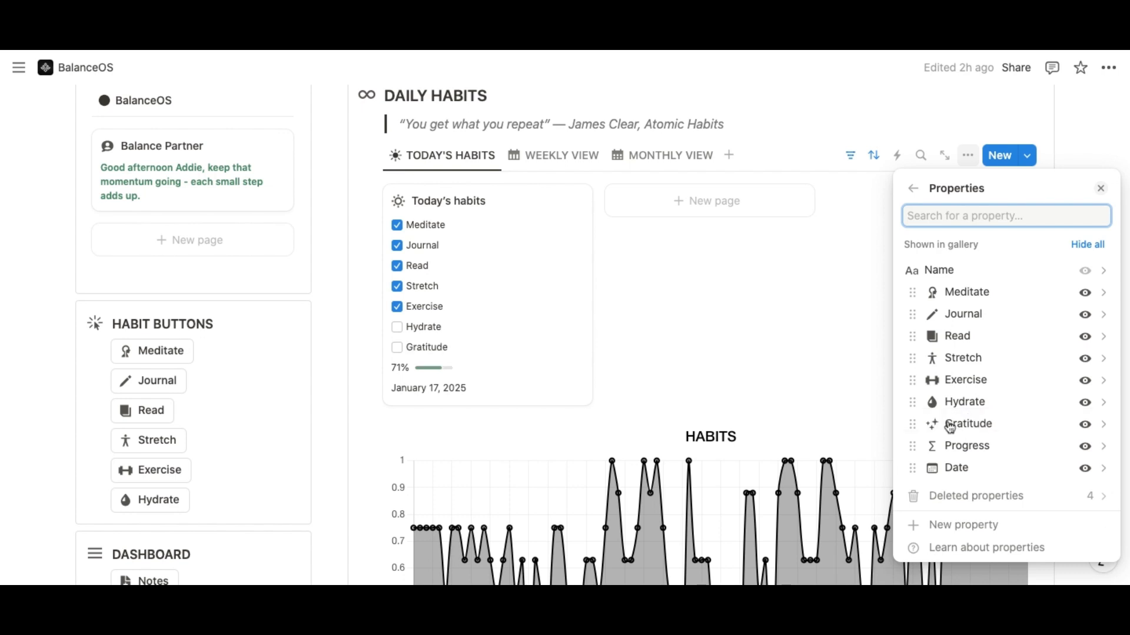
click(822, 331)
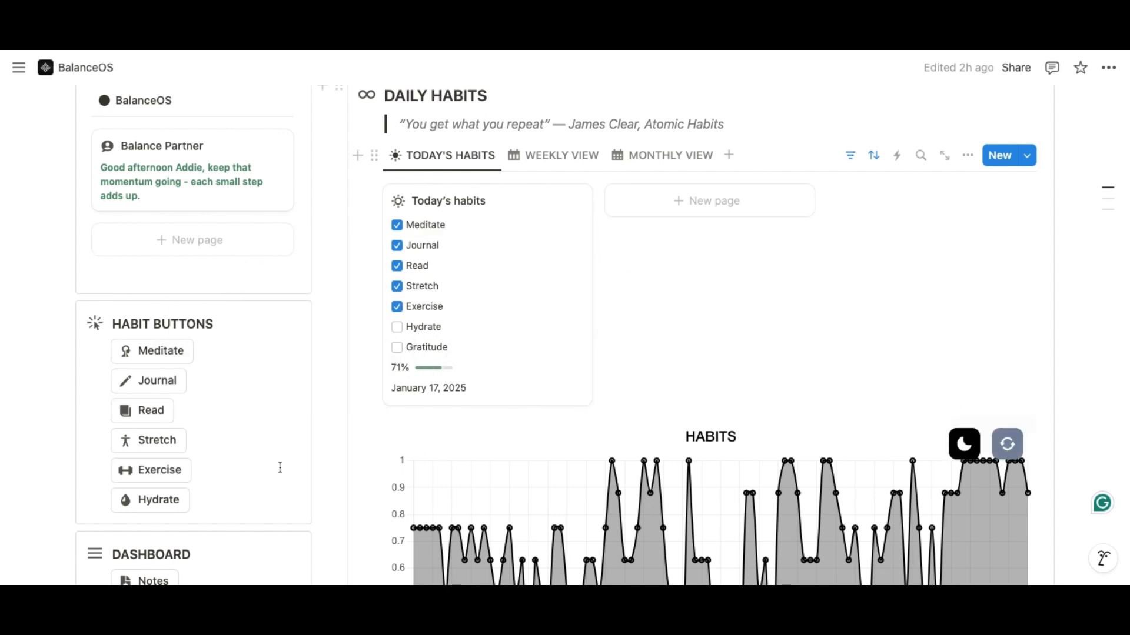
Add a button block named Gratitude with the sparkle icon below the Hydrate habit button
scroll(242, 461, down, 3)
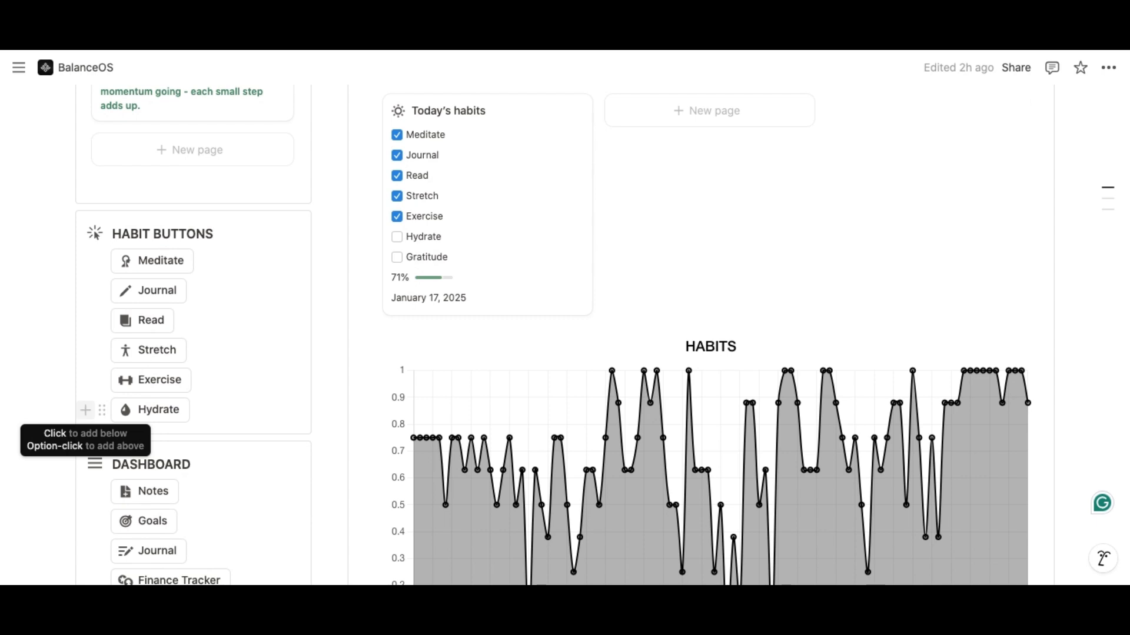
click(85, 411)
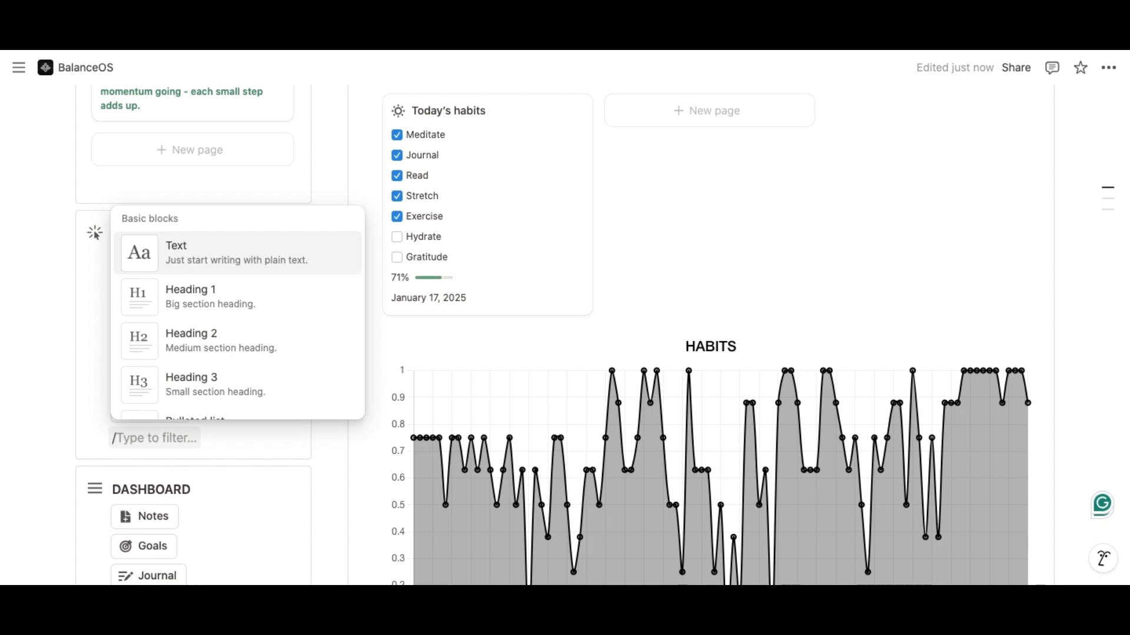
text(button)
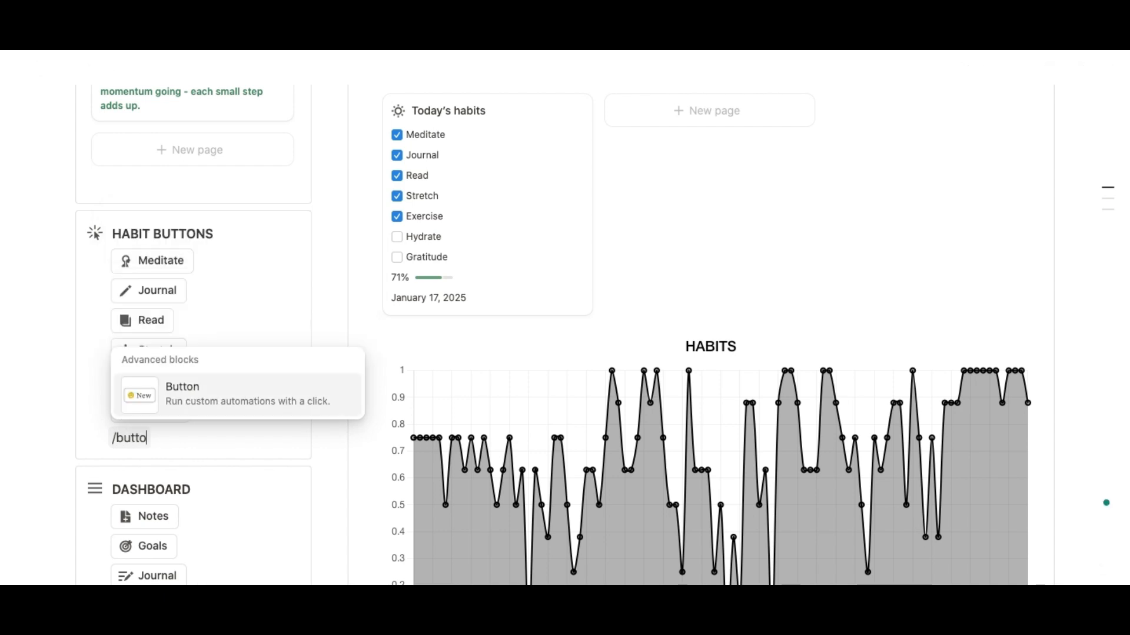
click(186, 396)
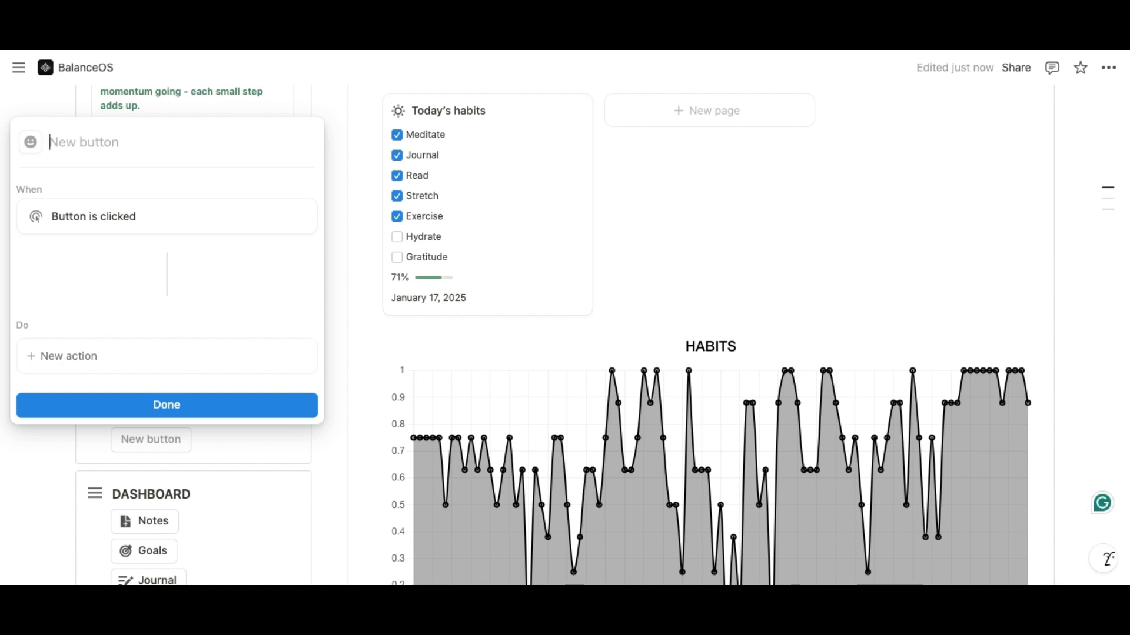
text(Gratitude)
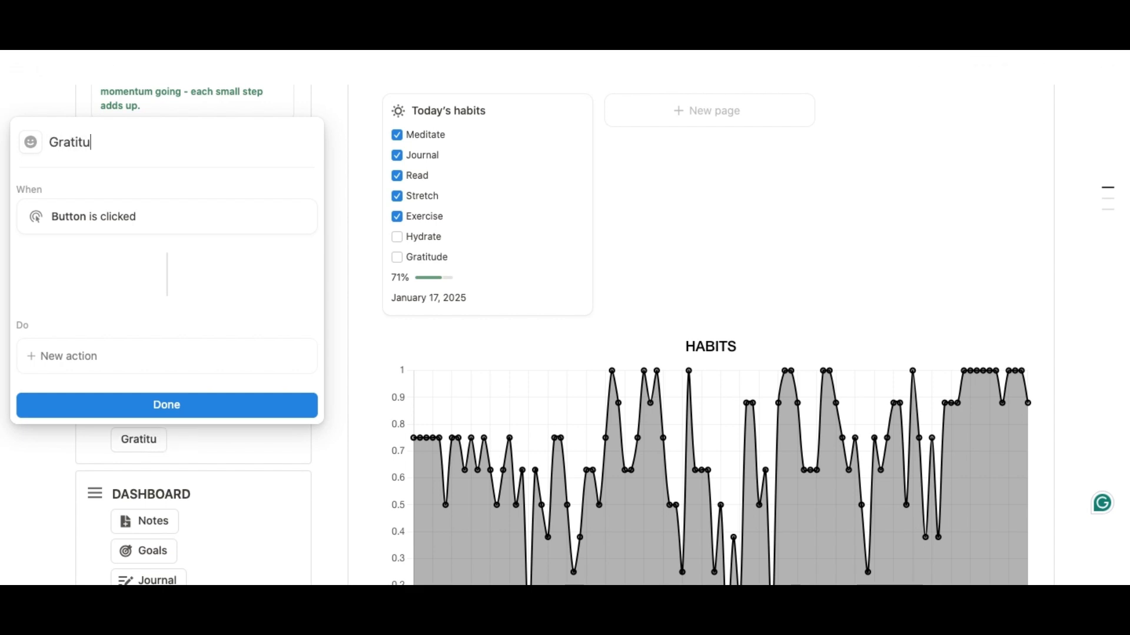
click(32, 153)
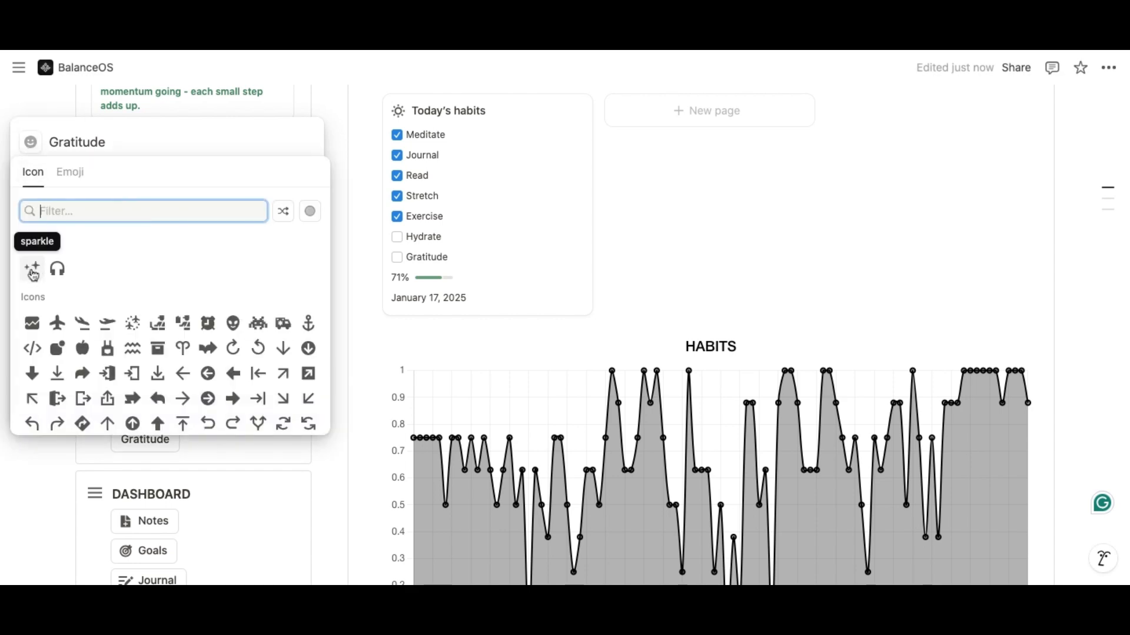
mouse_move(34, 275)
click(29, 299)
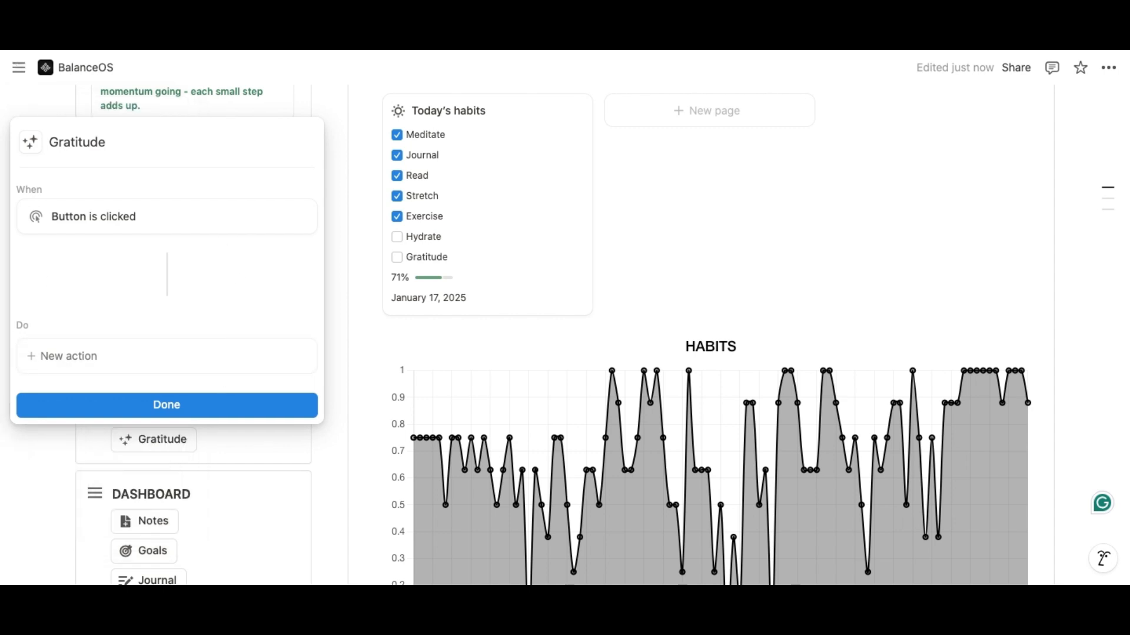
Give the Gratitude button an action that edits pages in the HABITS database of BalanceOS
click(75, 356)
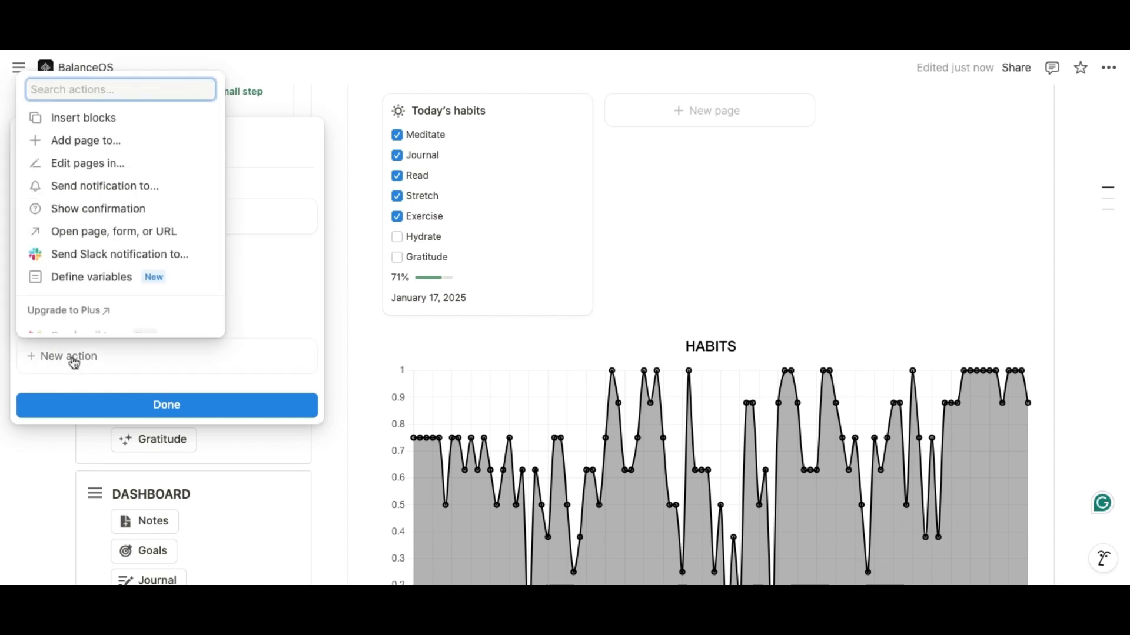
click(91, 175)
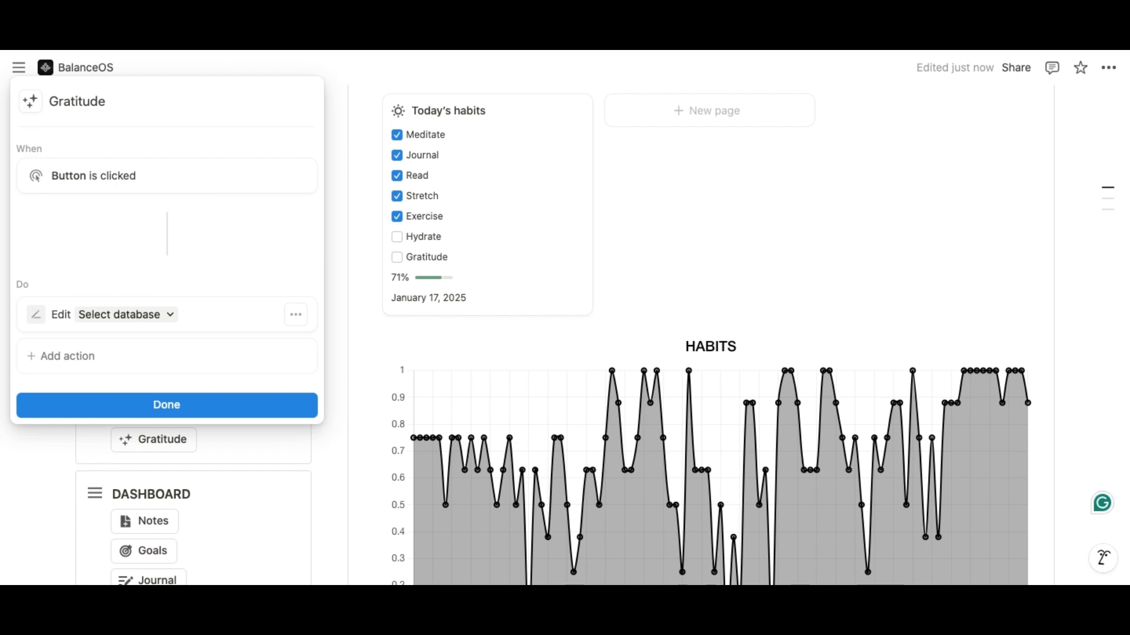
click(131, 320)
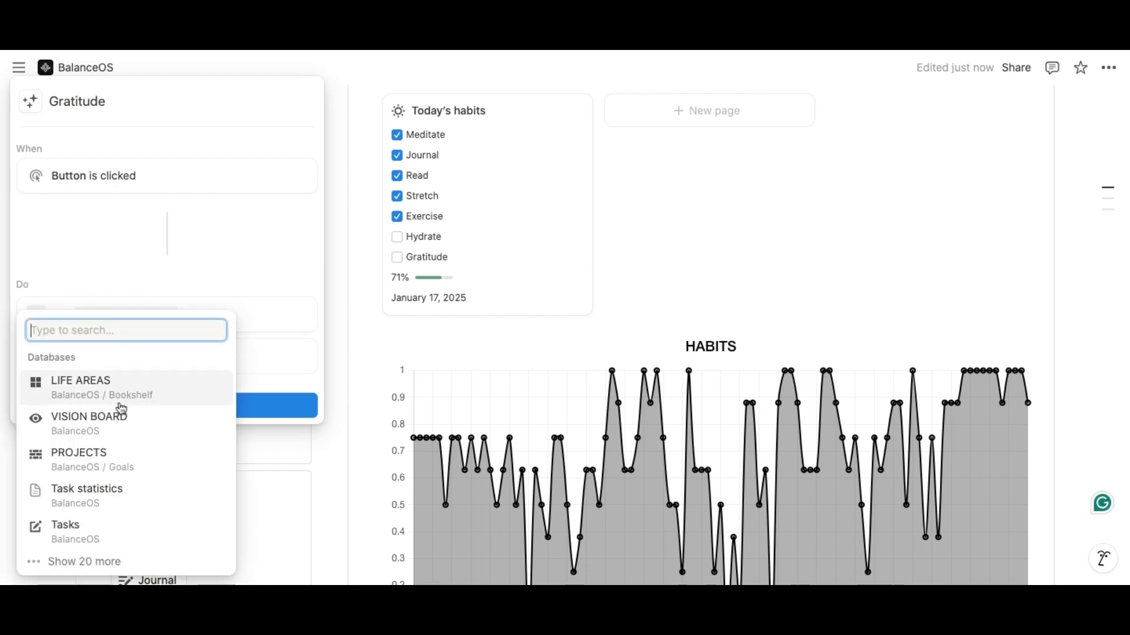
text(habits)
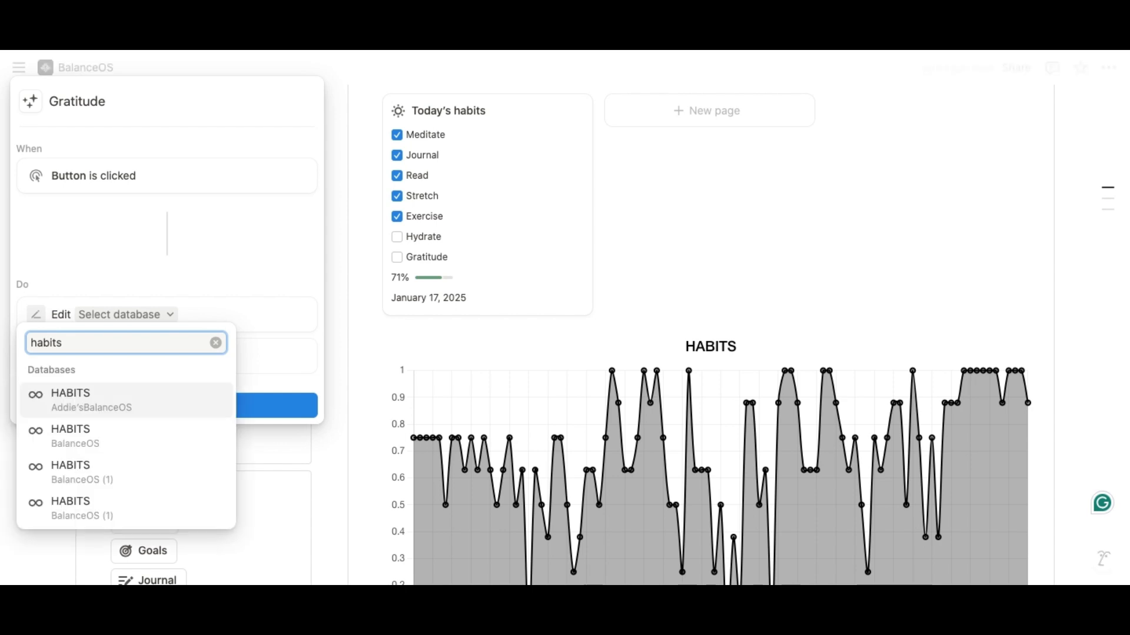
click(120, 445)
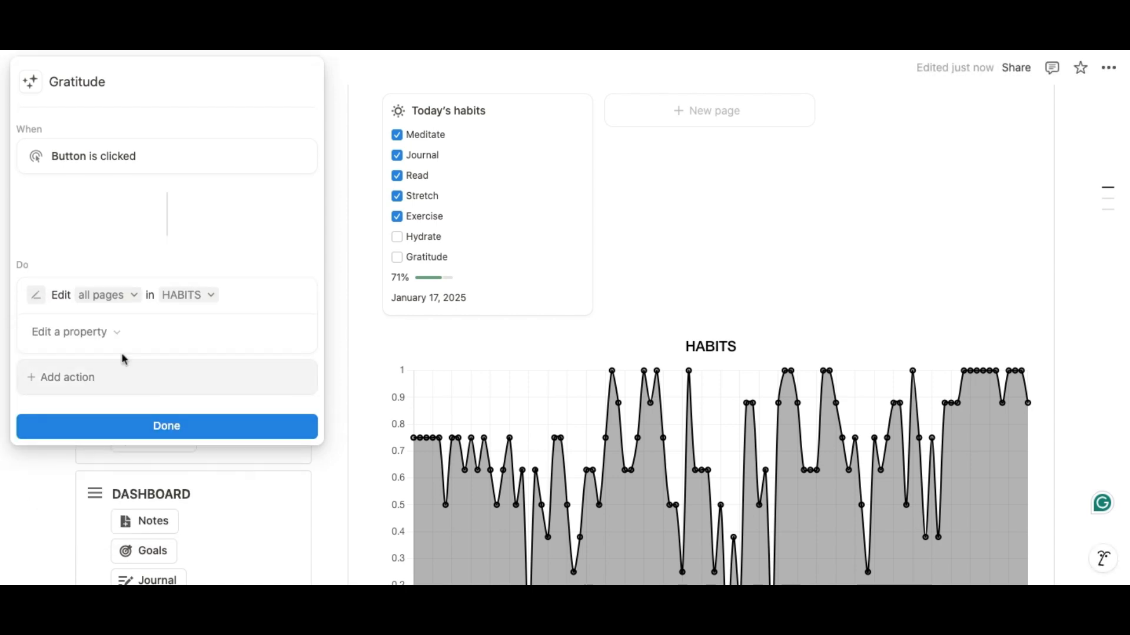
Filter the edit action to pages whose Date start date is Today
click(117, 306)
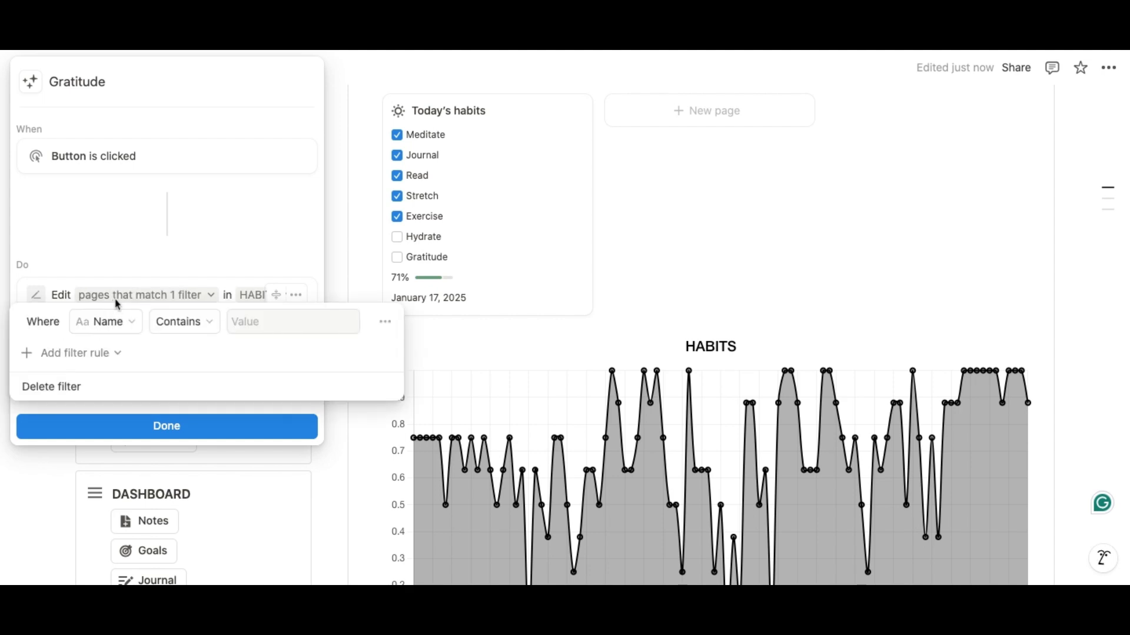
click(108, 330)
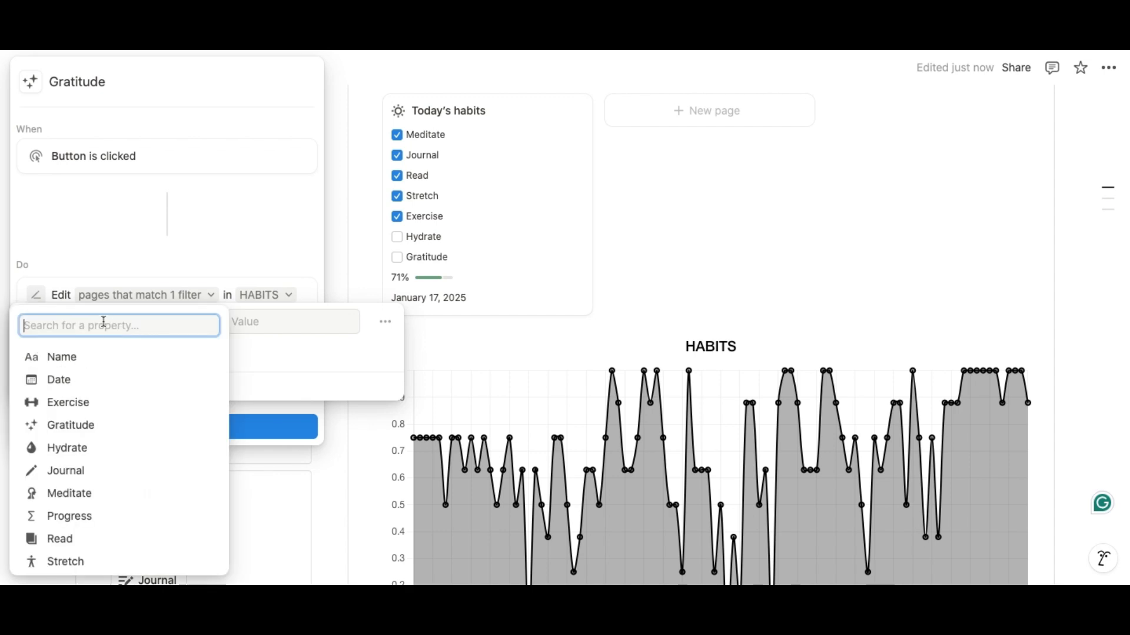
click(65, 385)
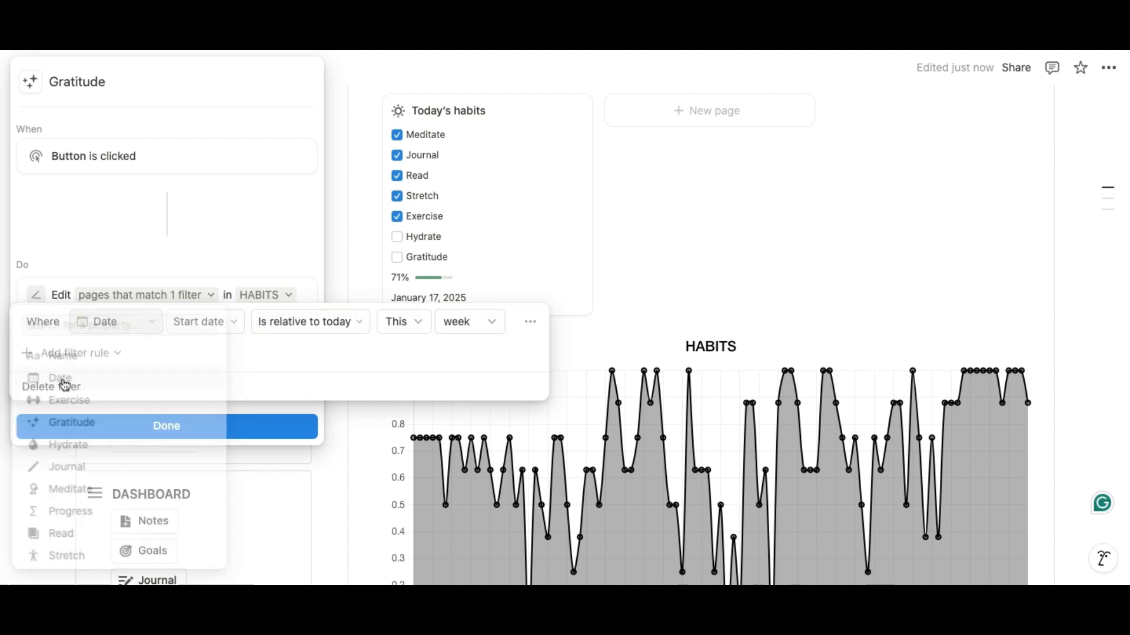
click(221, 329)
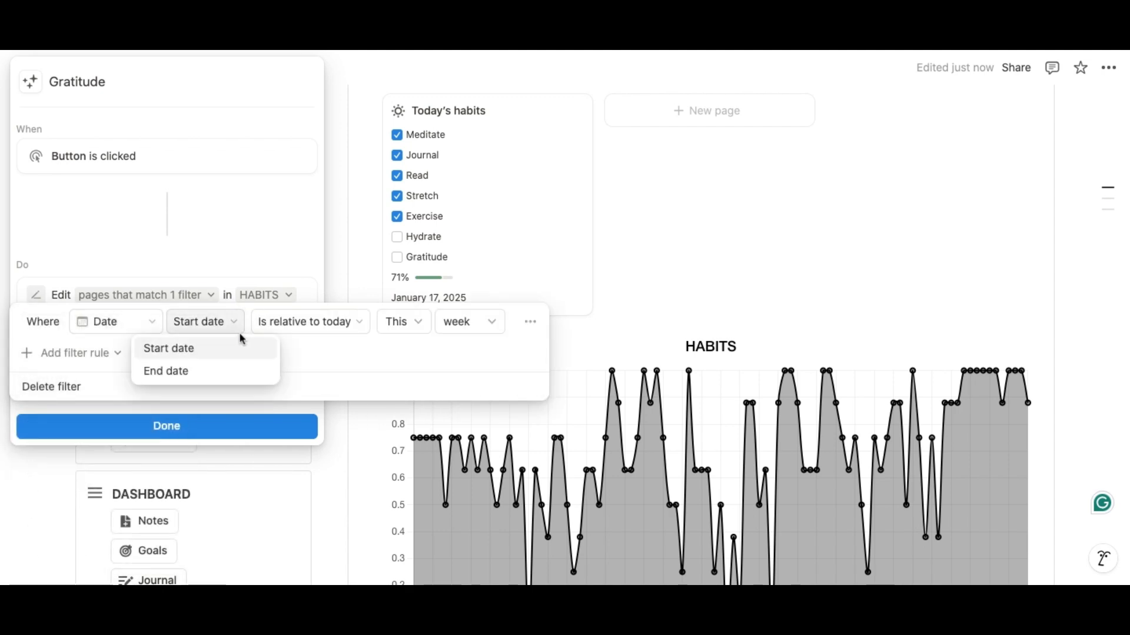
click(346, 330)
click(294, 352)
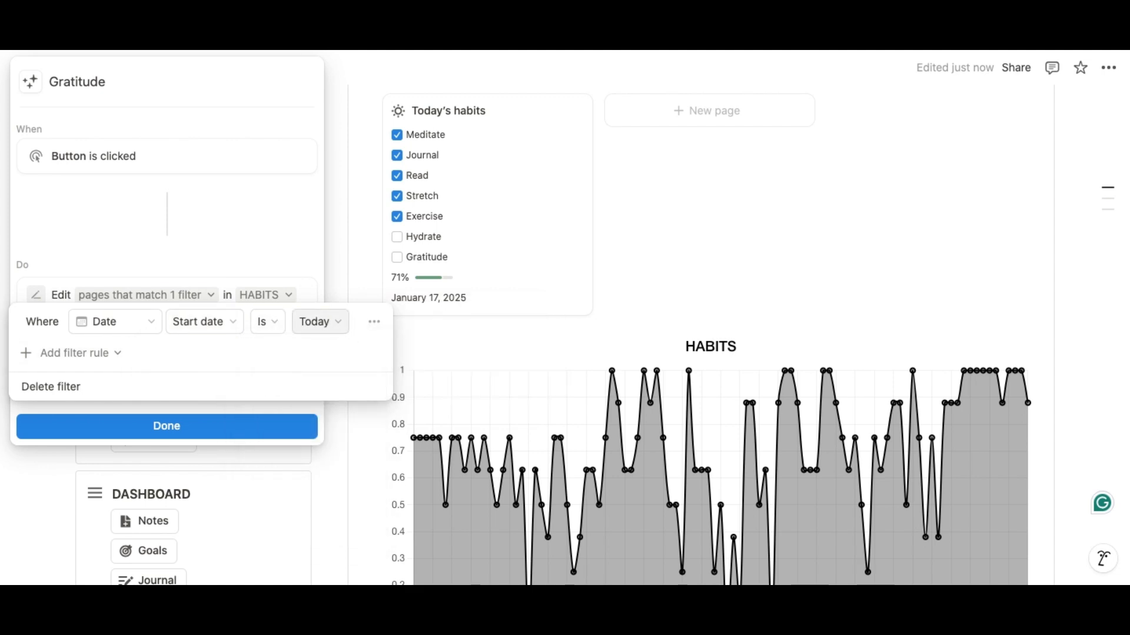
click(299, 275)
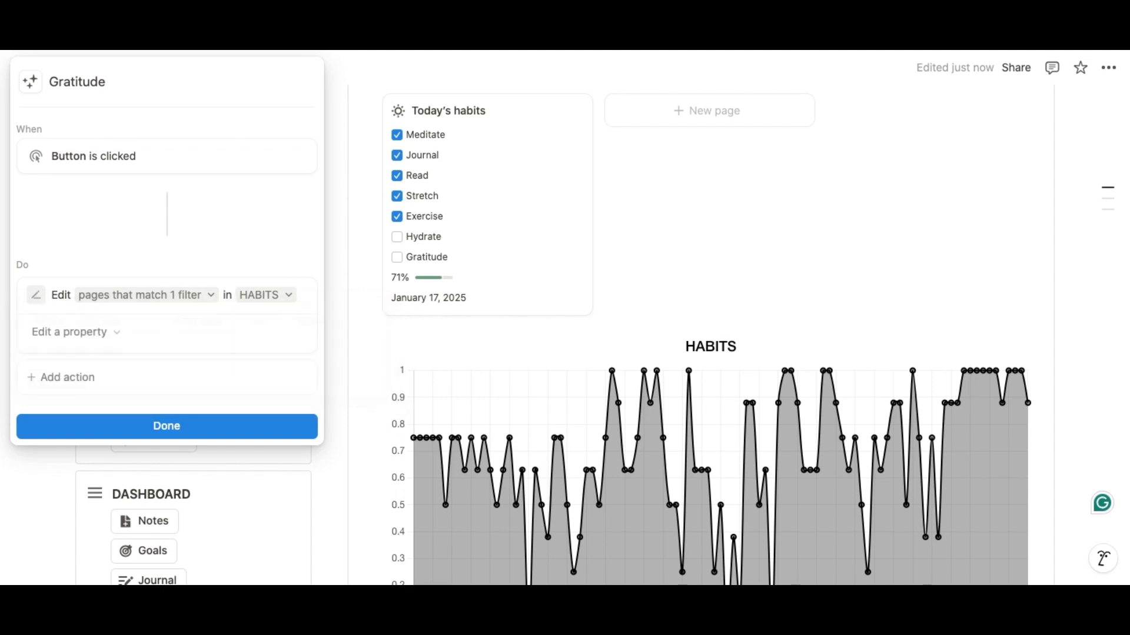
Make the action set the Gratitude property to Checked, then save the button and run it once
click(94, 336)
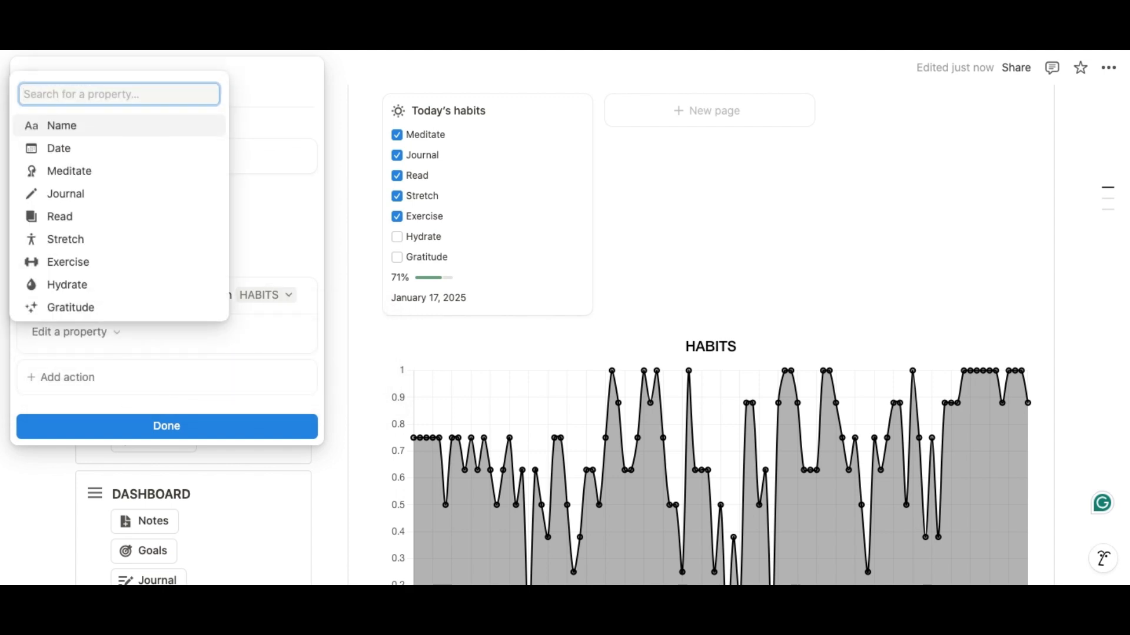
click(101, 310)
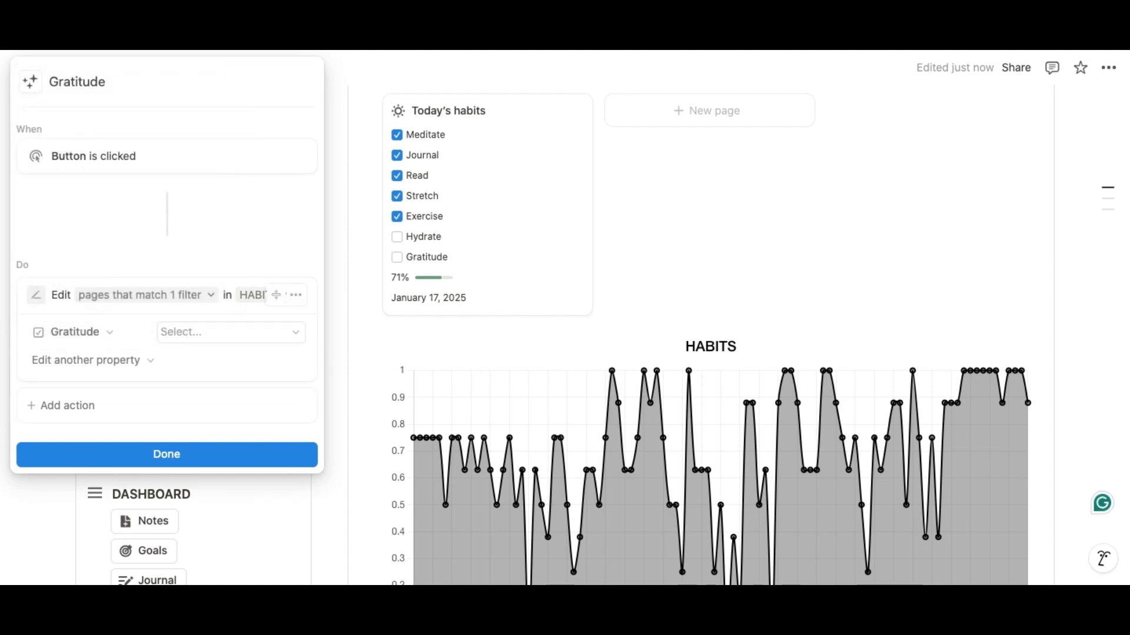
click(179, 333)
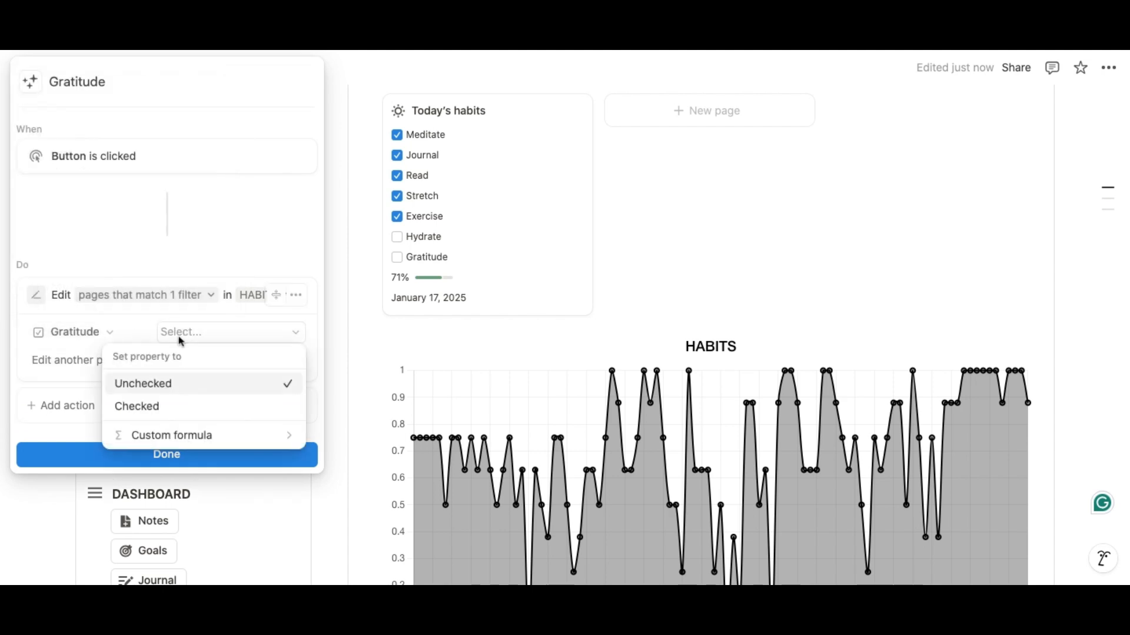
click(178, 407)
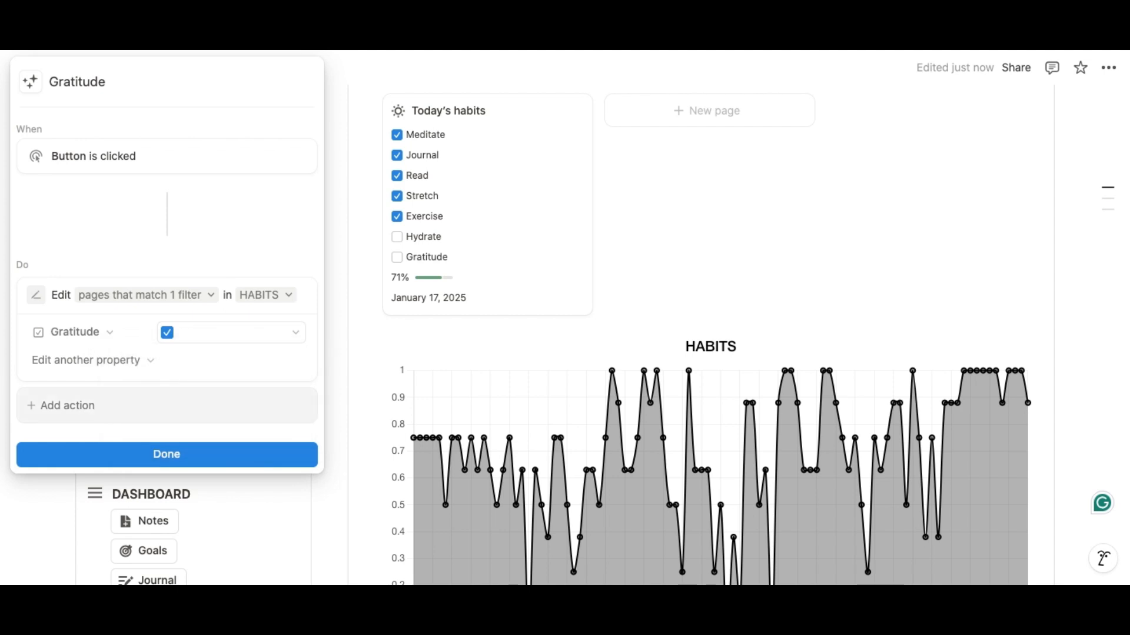
click(158, 465)
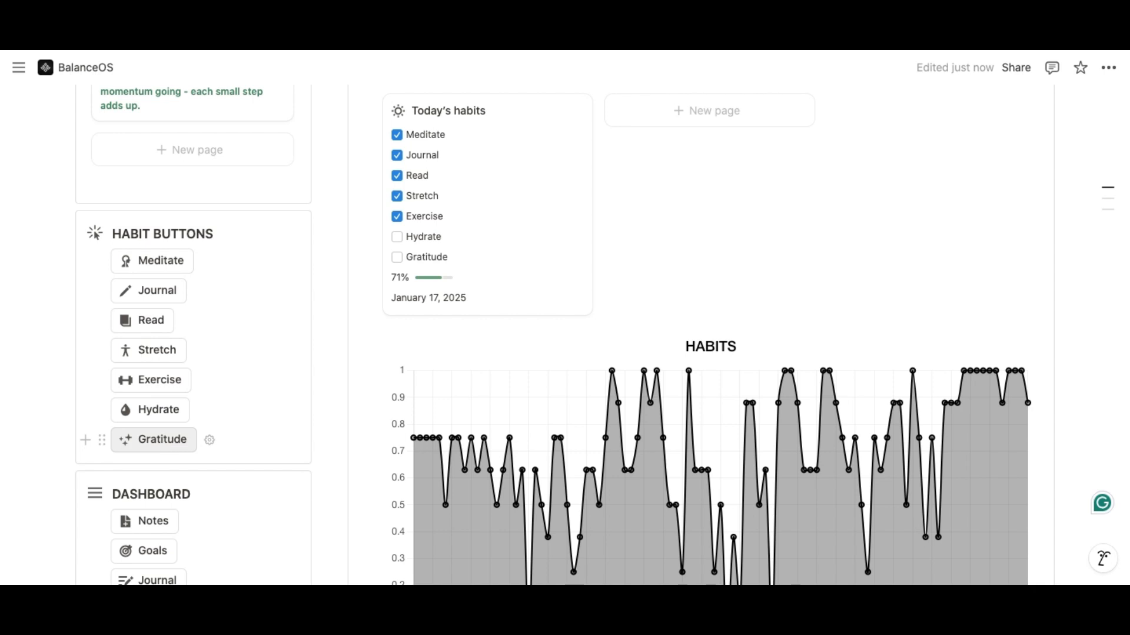
click(154, 440)
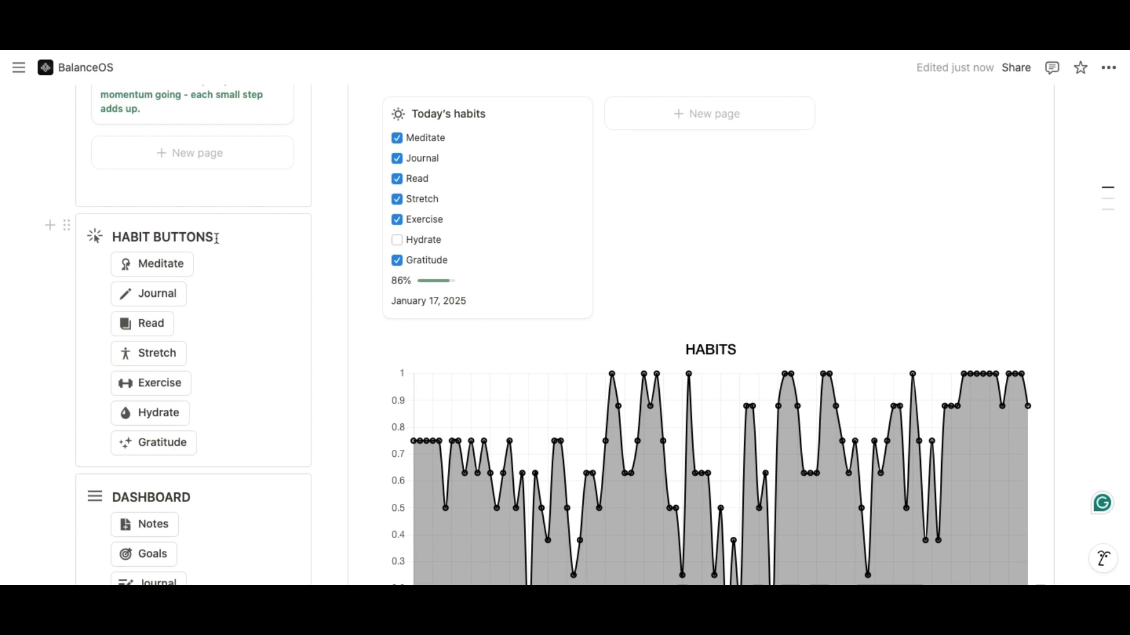
Review the Meditate habit button's action settings and close them
scroll(217, 235, up, 1)
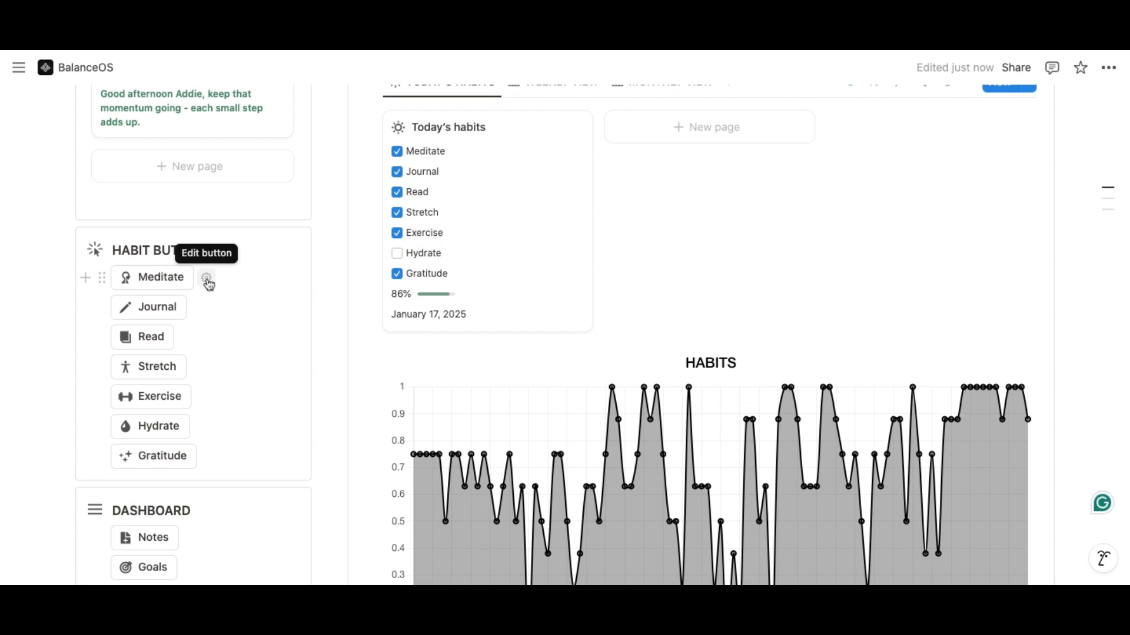
click(207, 281)
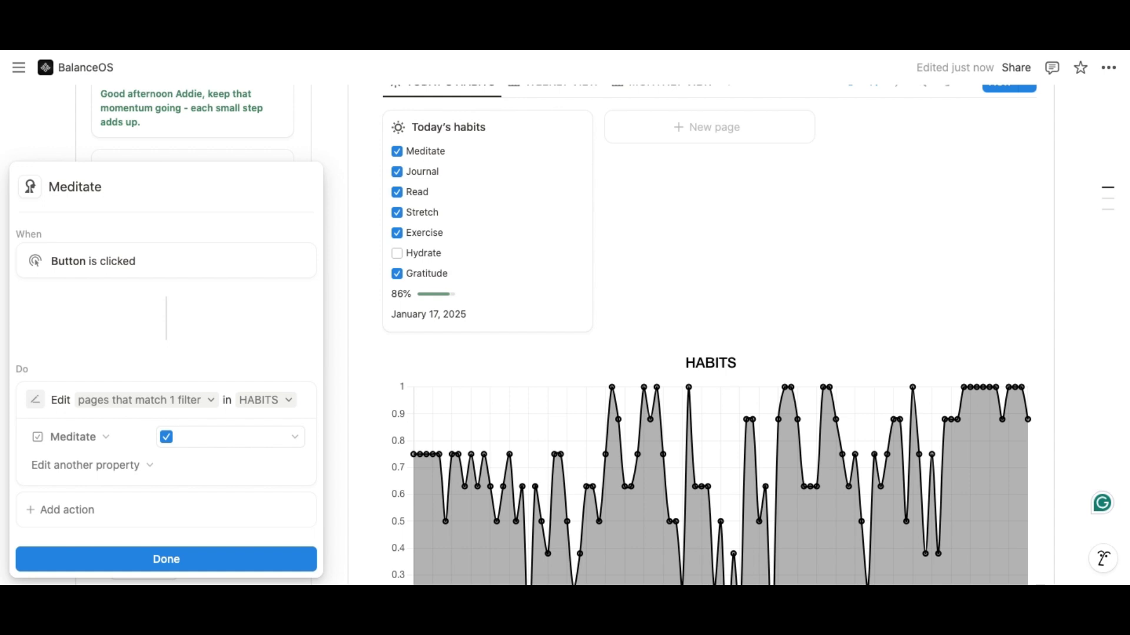
click(199, 569)
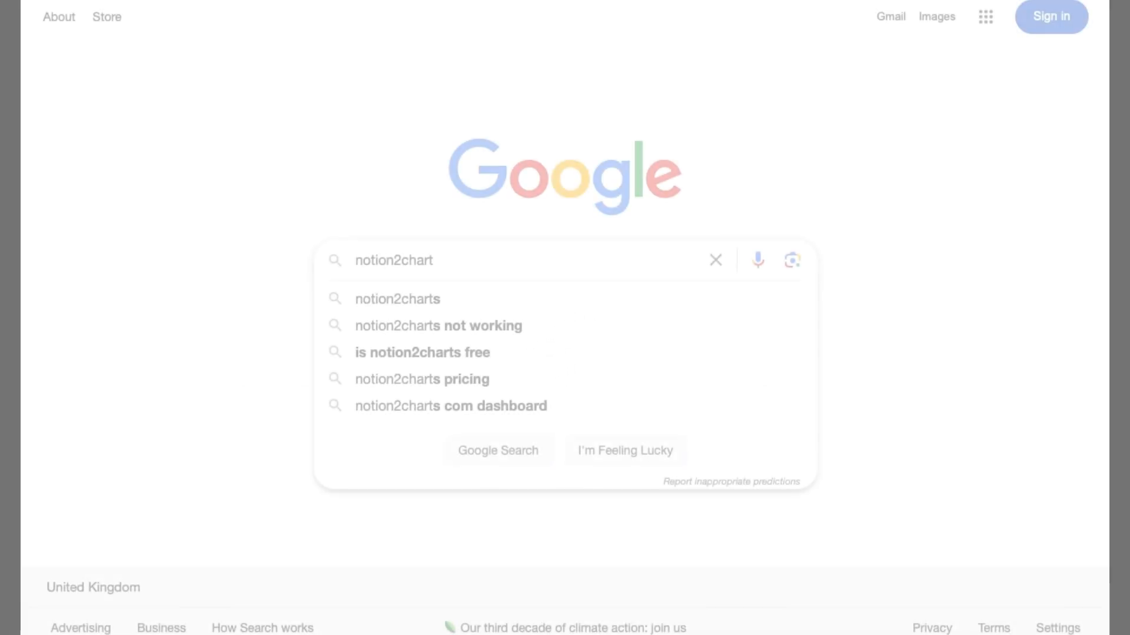
Search Google for notion2charts, open the ChartBase site and allow it access to the BalanceOS page in Notion
text(s)
key(Return)
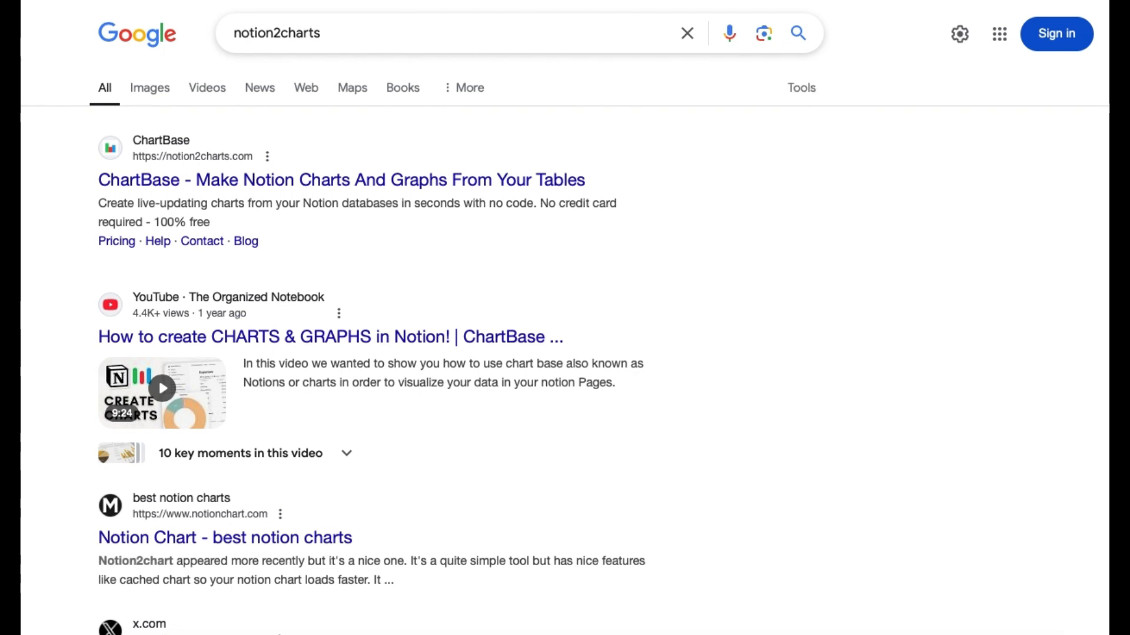
click(332, 179)
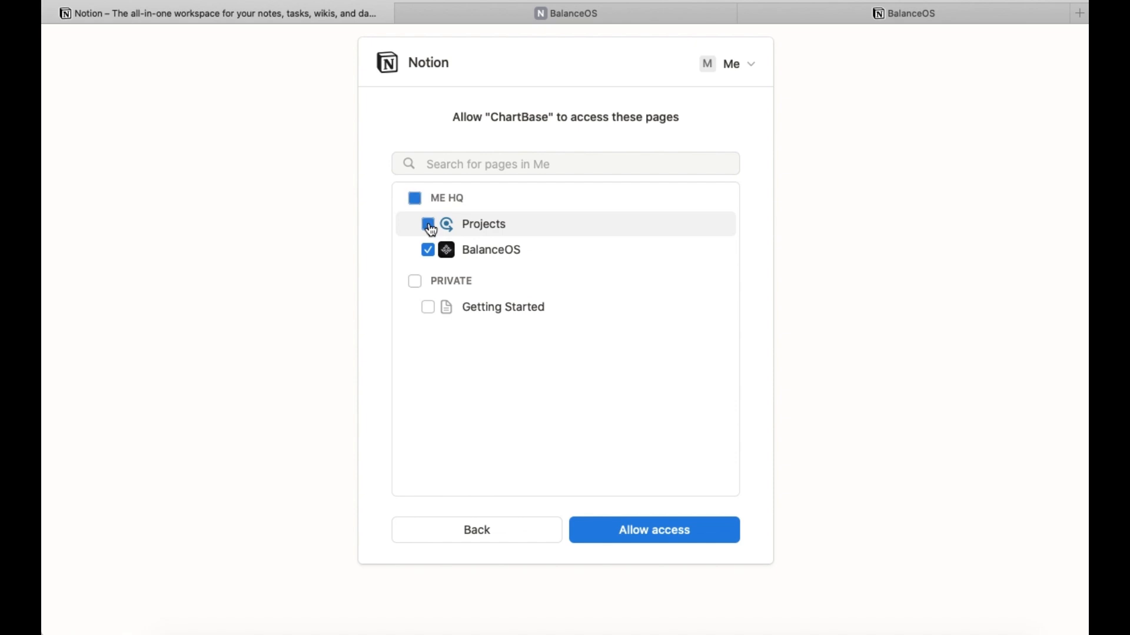
click(663, 532)
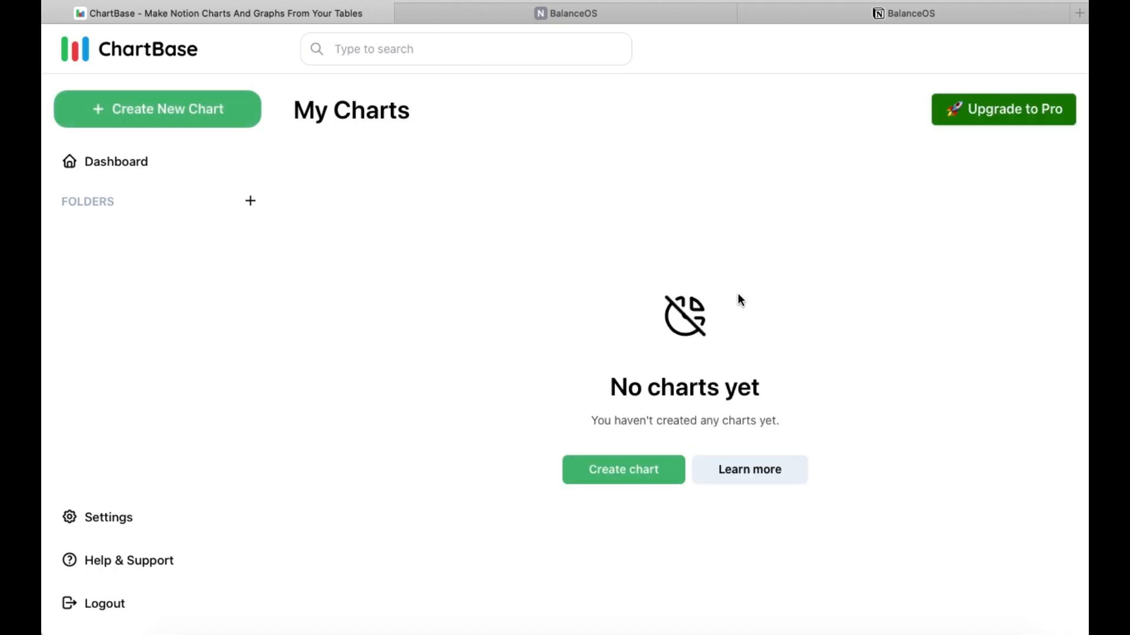
Start a new line chart in ChartBase with HABITS as its Notion database and continue to the chart settings
click(154, 118)
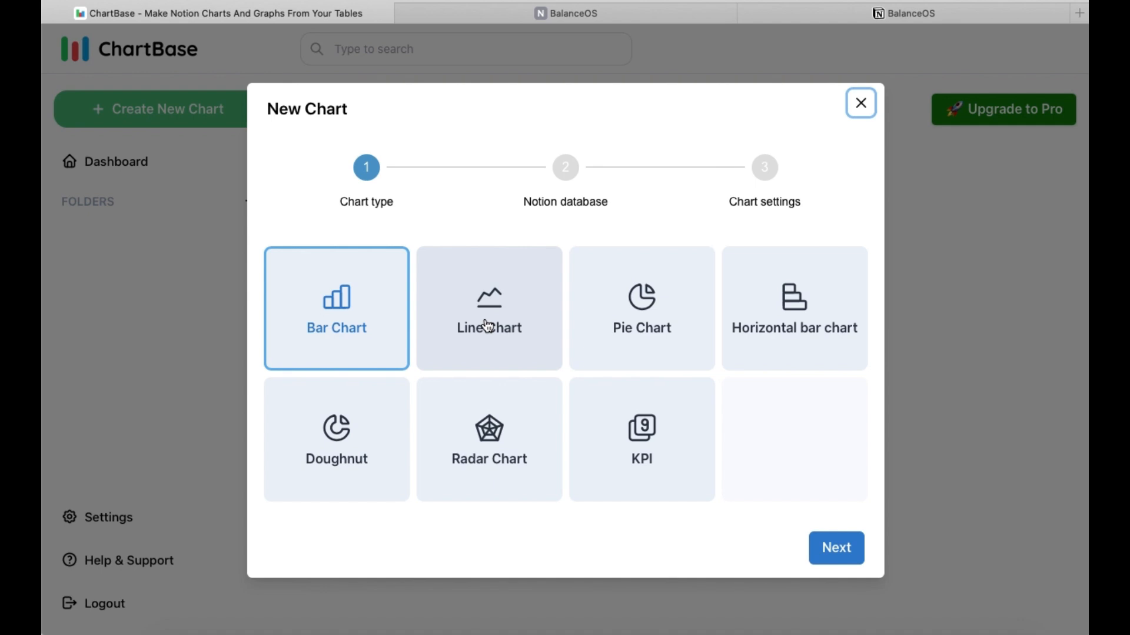
click(487, 325)
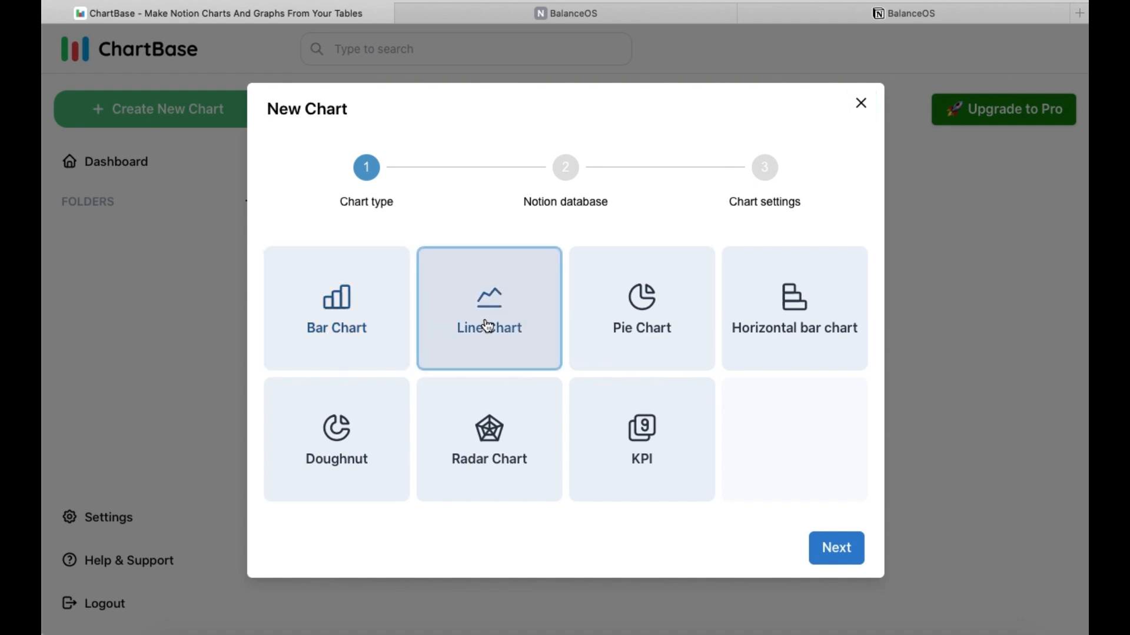
click(836, 547)
click(456, 160)
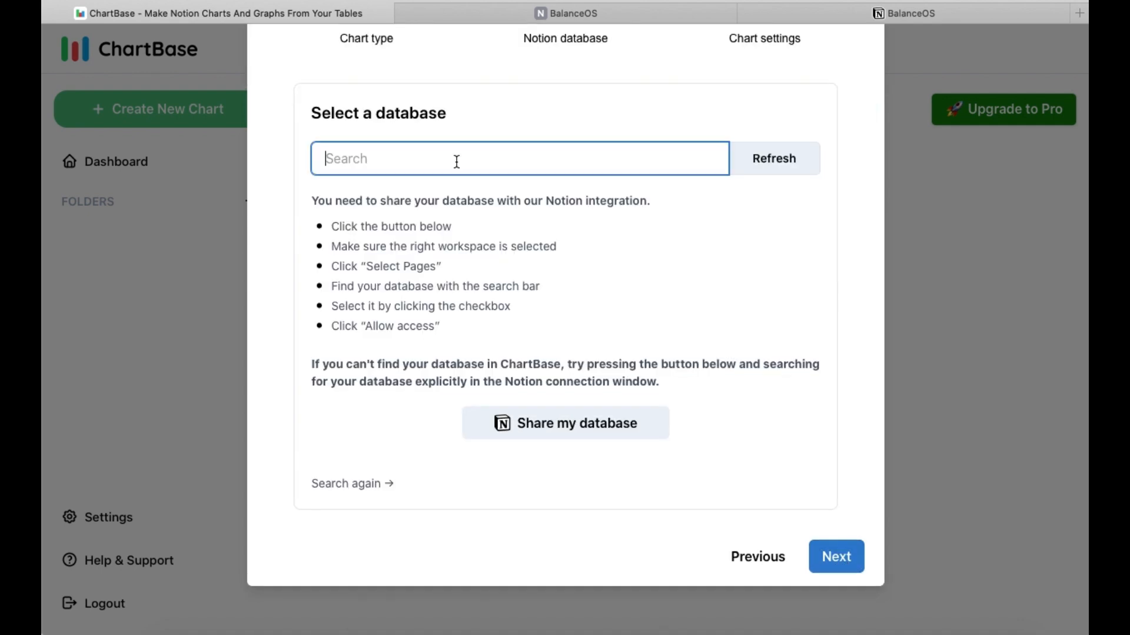
text(ha)
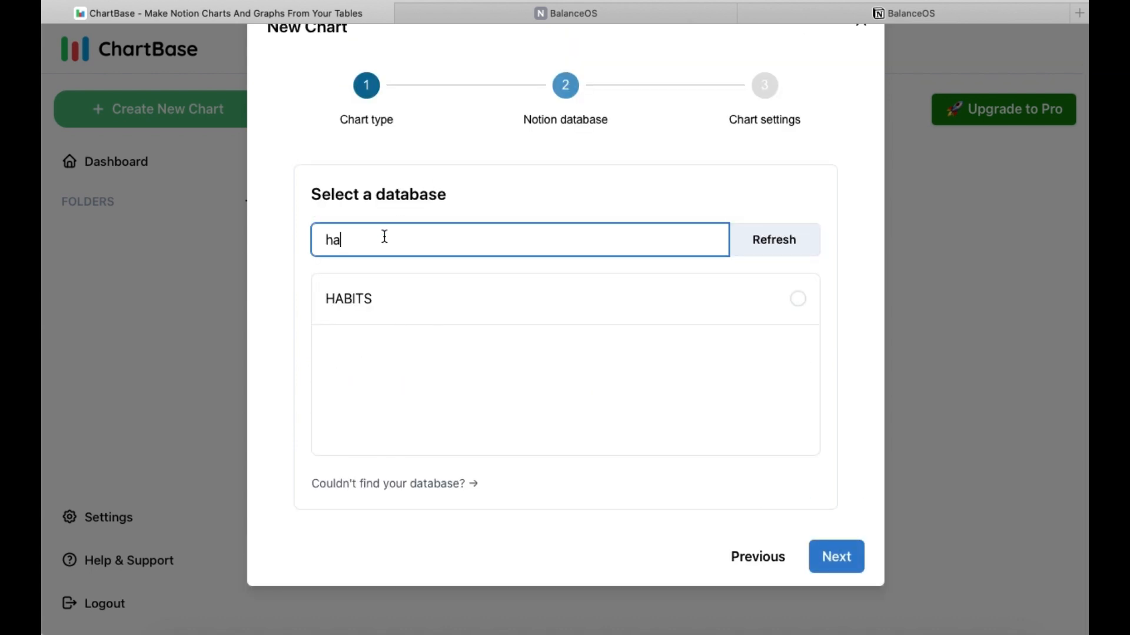
click(353, 302)
click(837, 559)
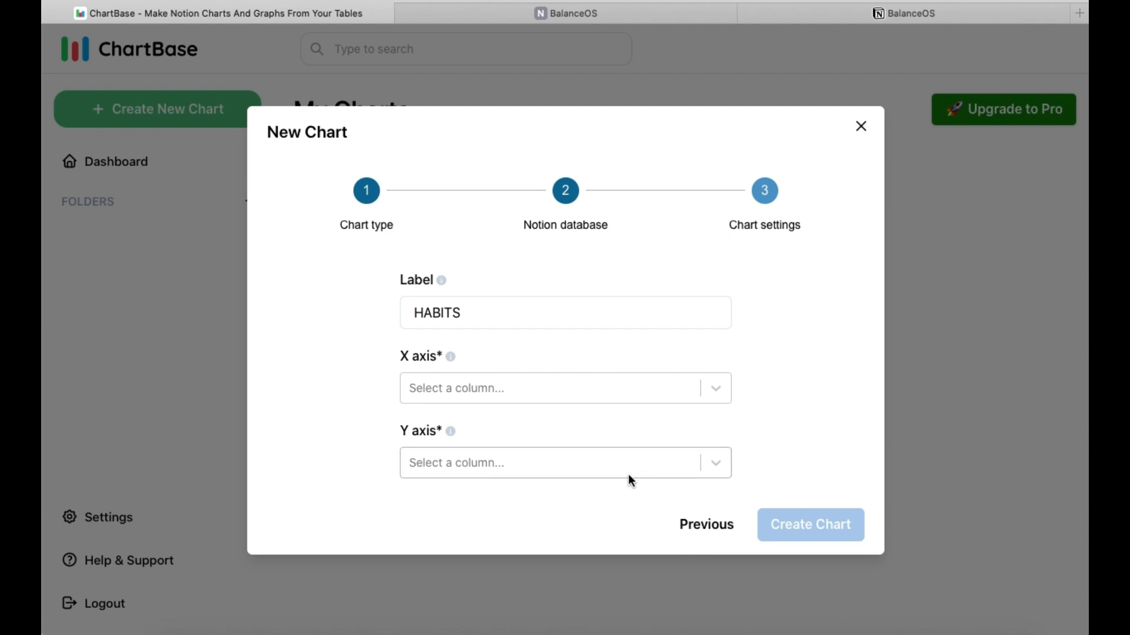
Set the chart's X axis to Date and Y axis to Progress, and create the HABITS line chart
click(557, 393)
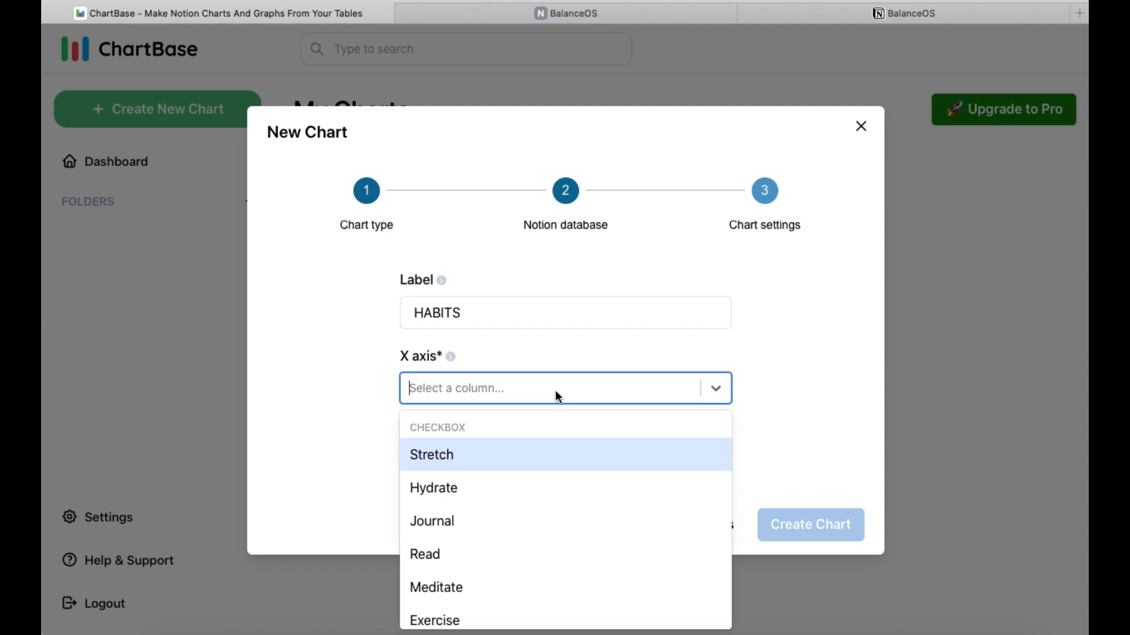
scroll(524, 540, down, 5)
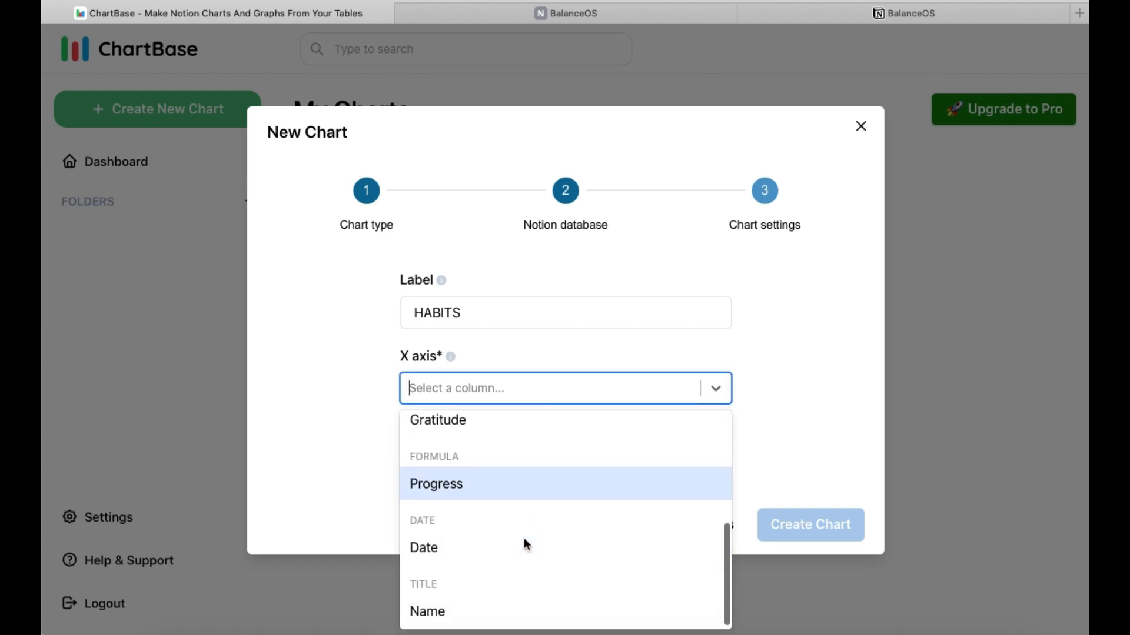
click(432, 541)
click(547, 464)
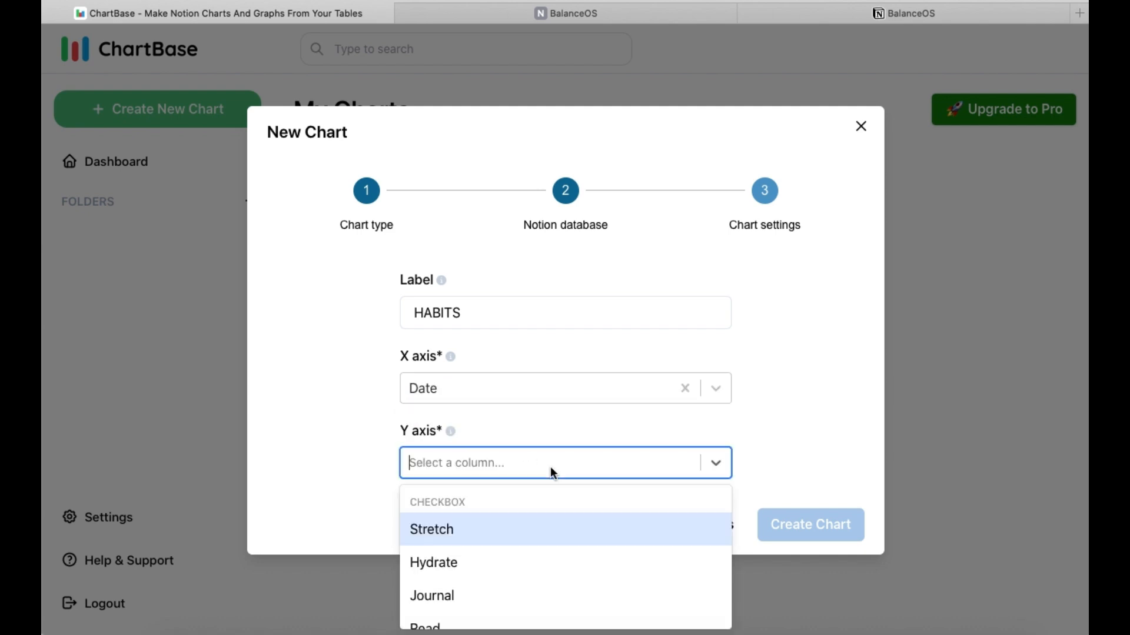
scroll(532, 555, down, 3)
scroll(531, 555, down, 3)
click(531, 556)
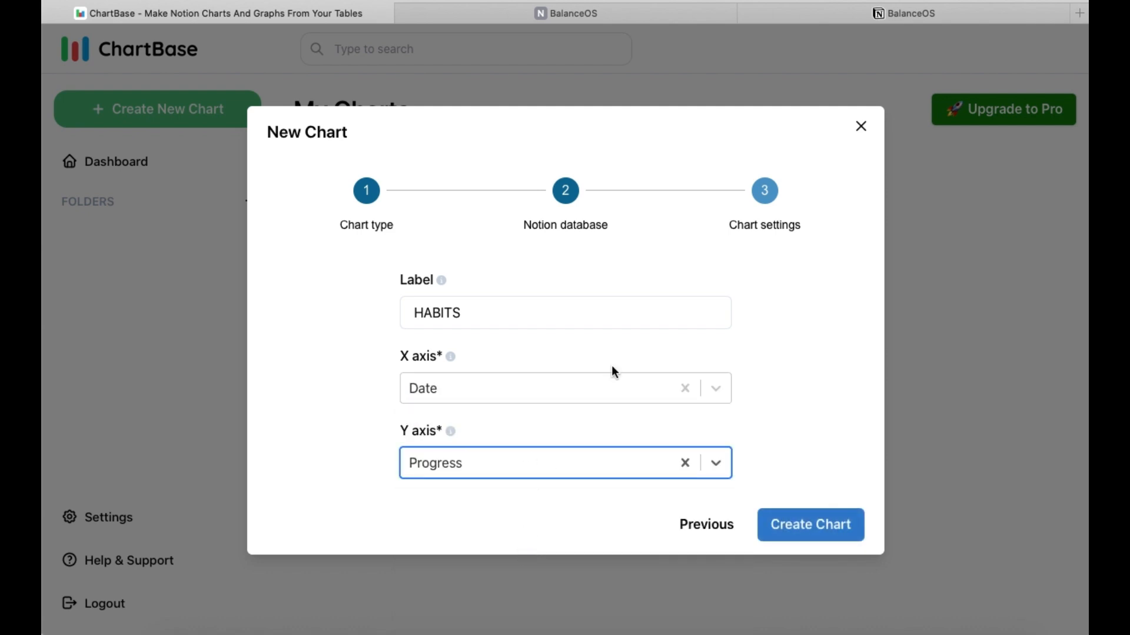
click(804, 535)
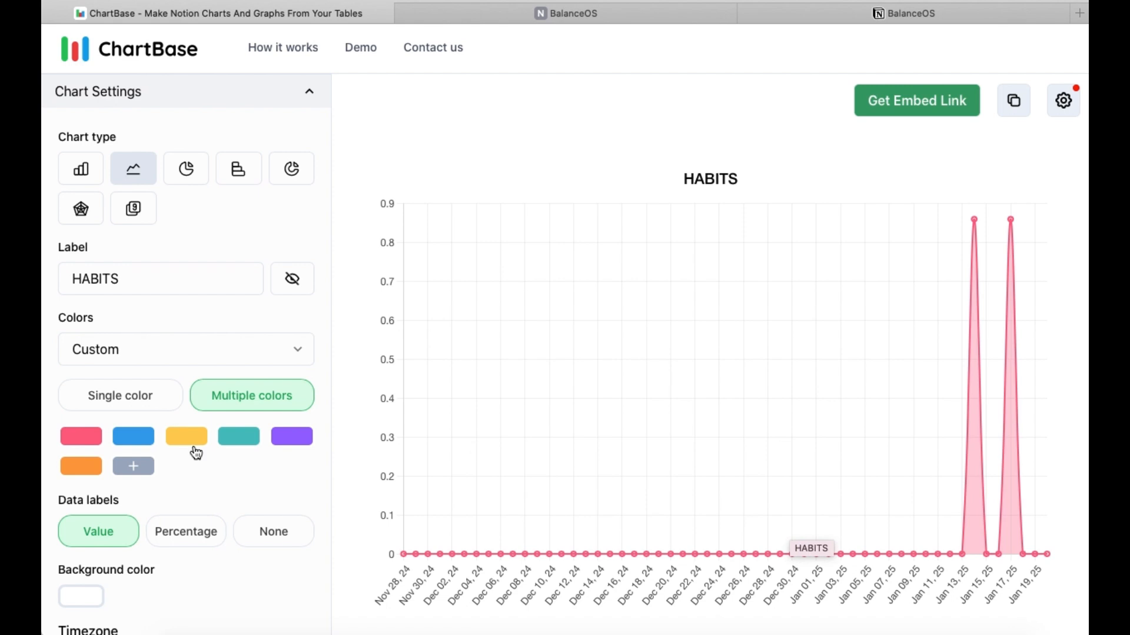
Set the chart's data labels to Percentage and sort its data by Date
scroll(194, 450, down, 3)
scroll(196, 451, down, 6)
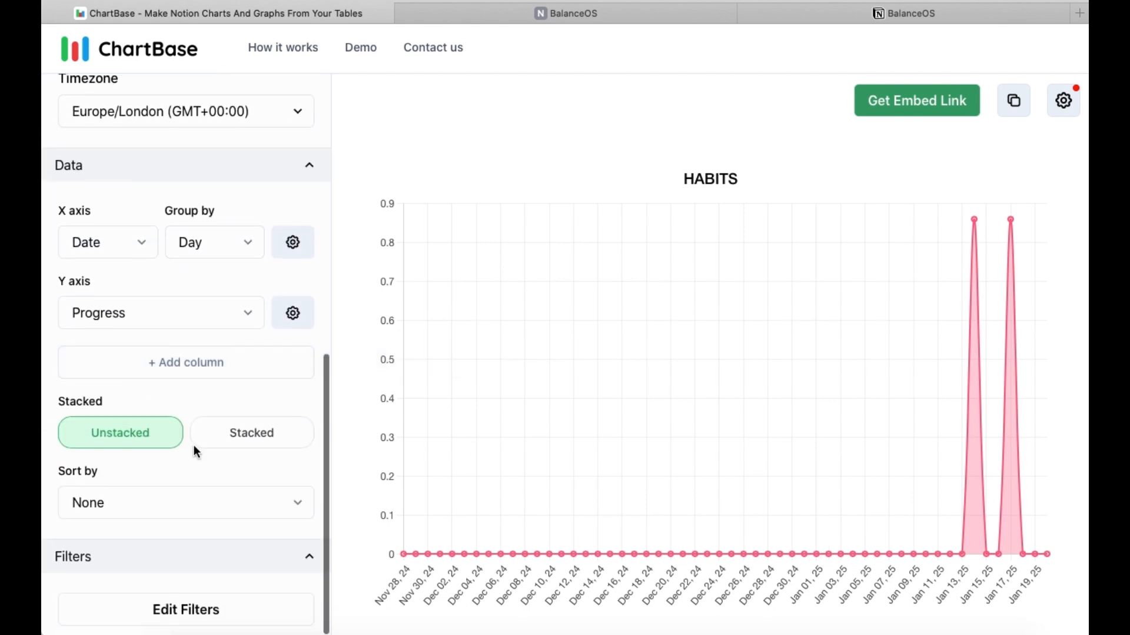
scroll(196, 451, up, 7)
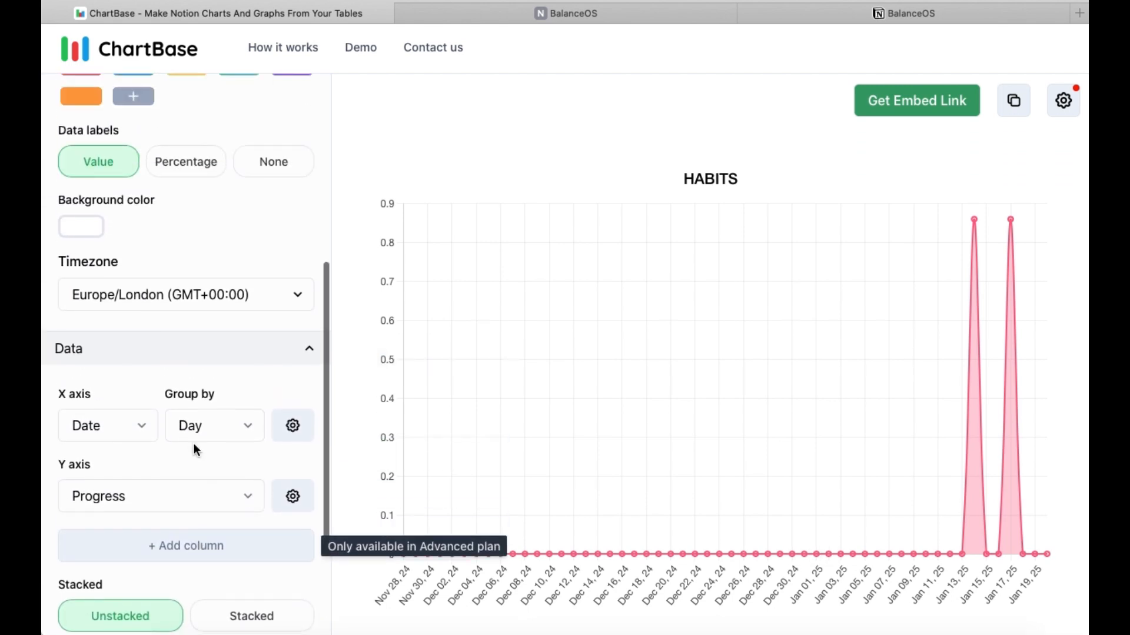
scroll(196, 450, up, 1)
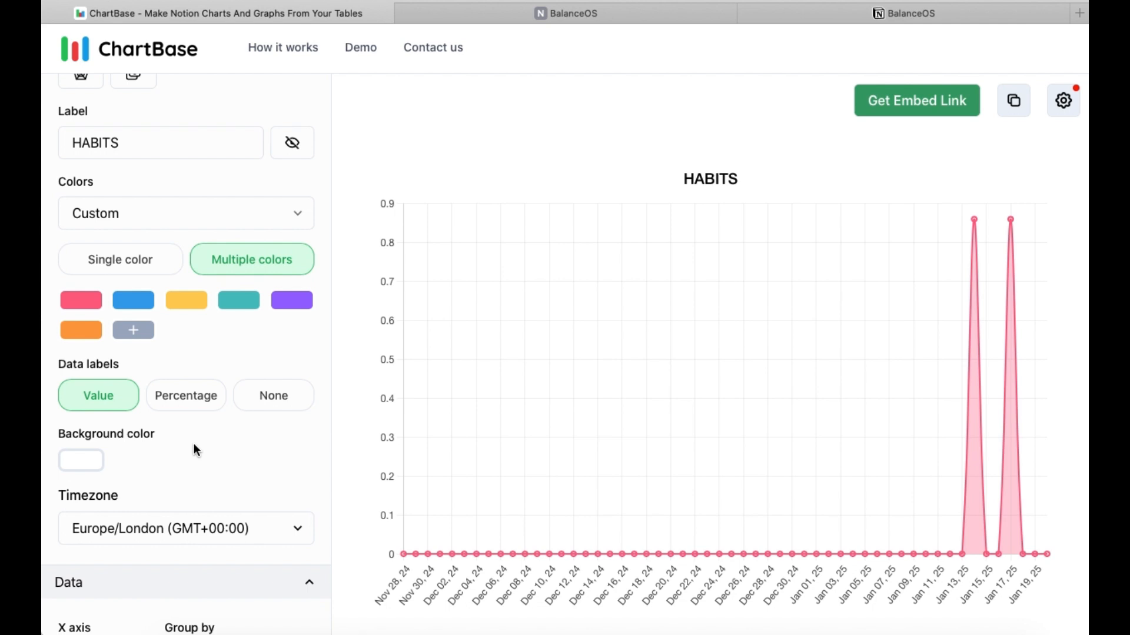
click(180, 400)
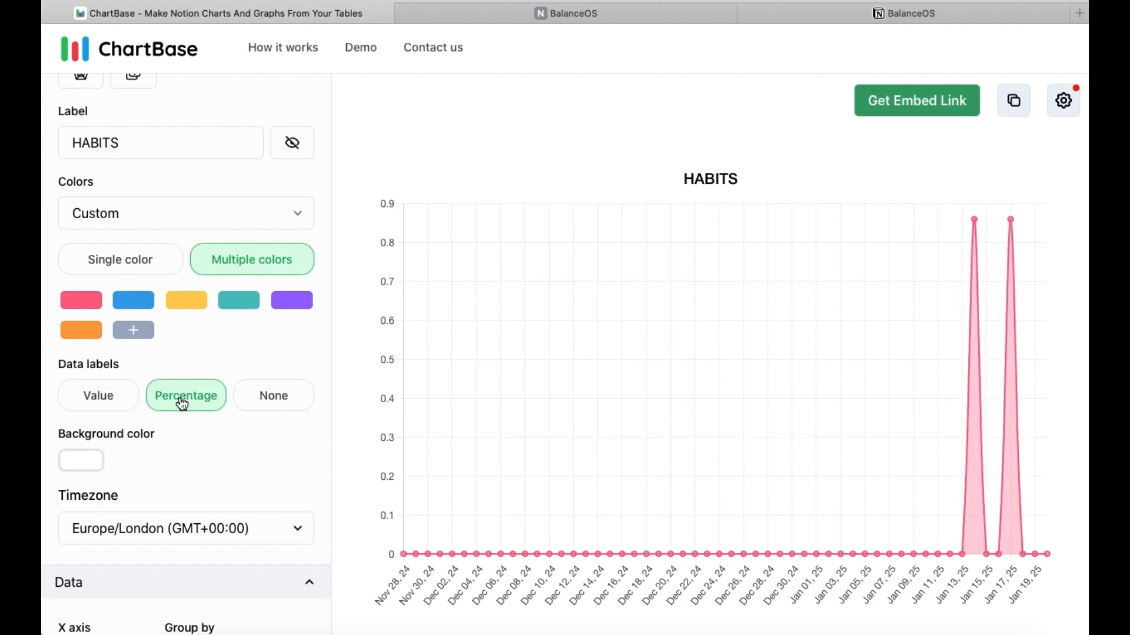
scroll(190, 461, down, 3)
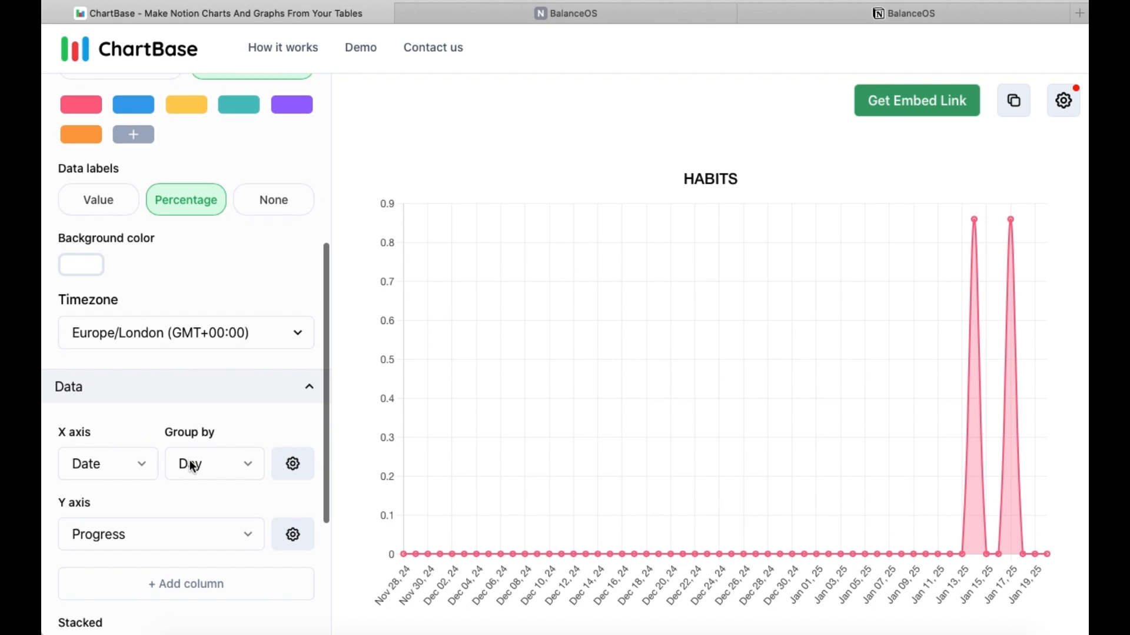
scroll(190, 465, down, 3)
click(197, 506)
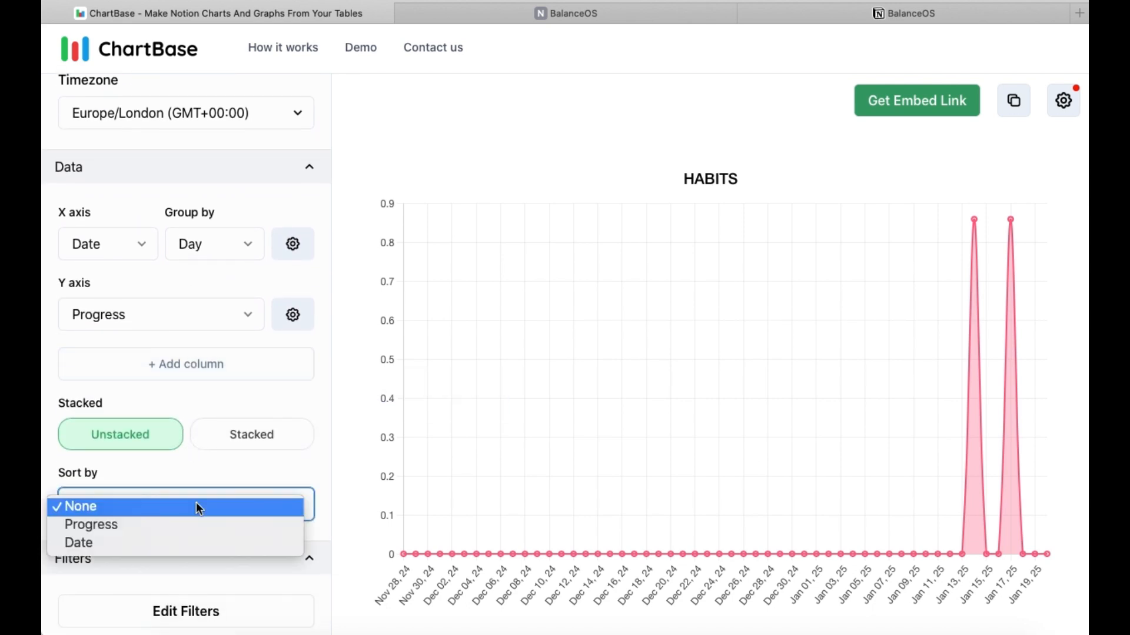
click(178, 541)
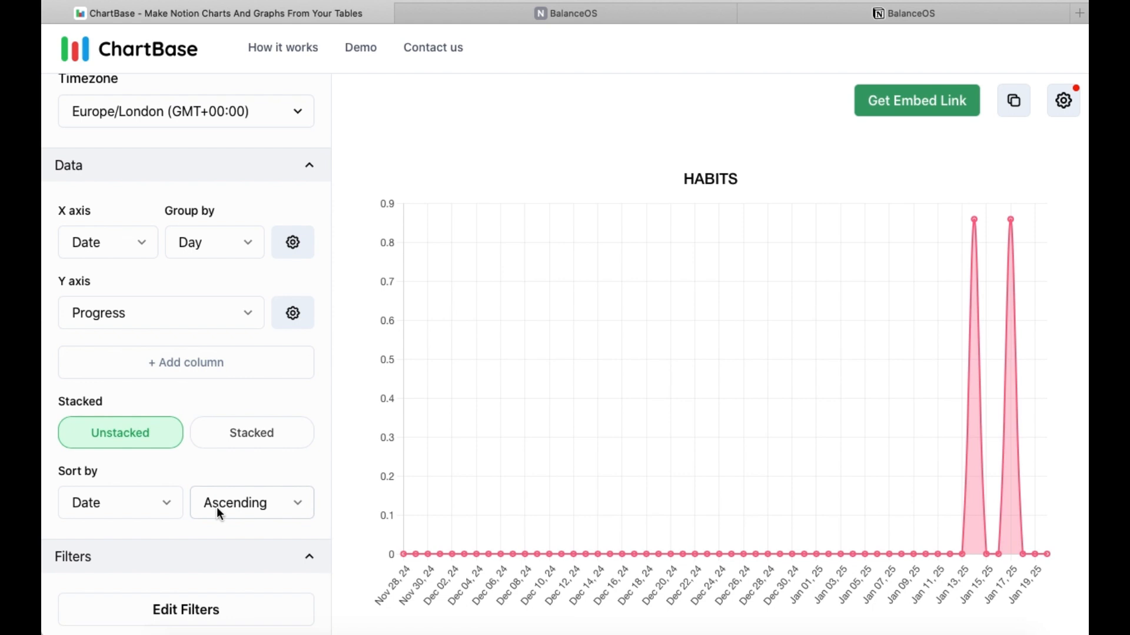
Switch the HABITS chart to a single color and make that color black
scroll(233, 375, up, 4)
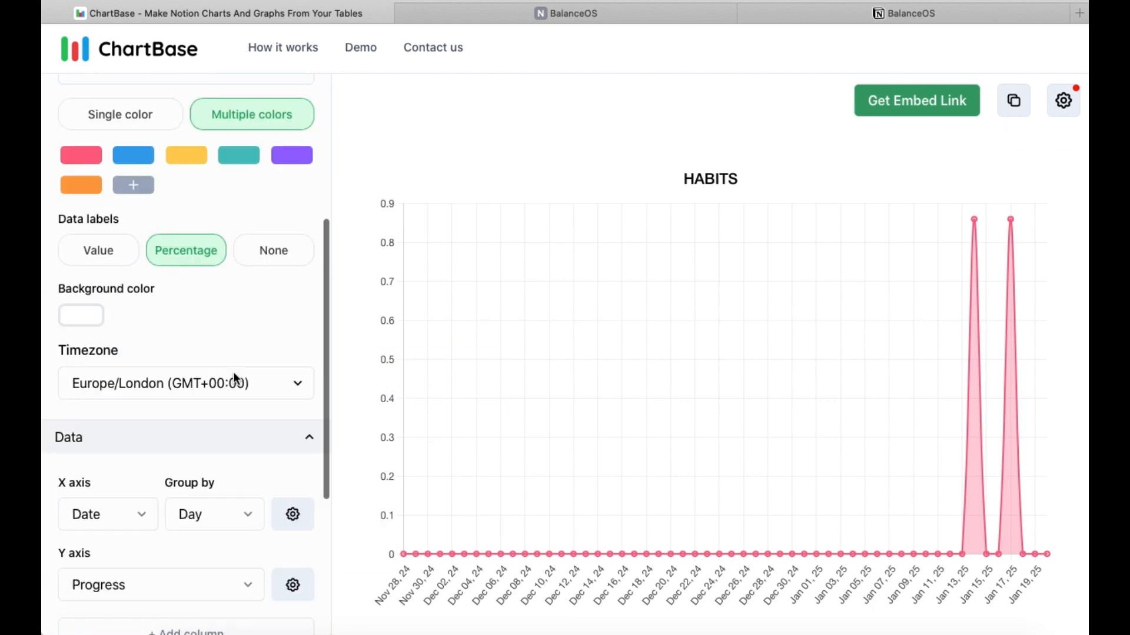
scroll(232, 376, up, 2)
click(121, 204)
click(82, 240)
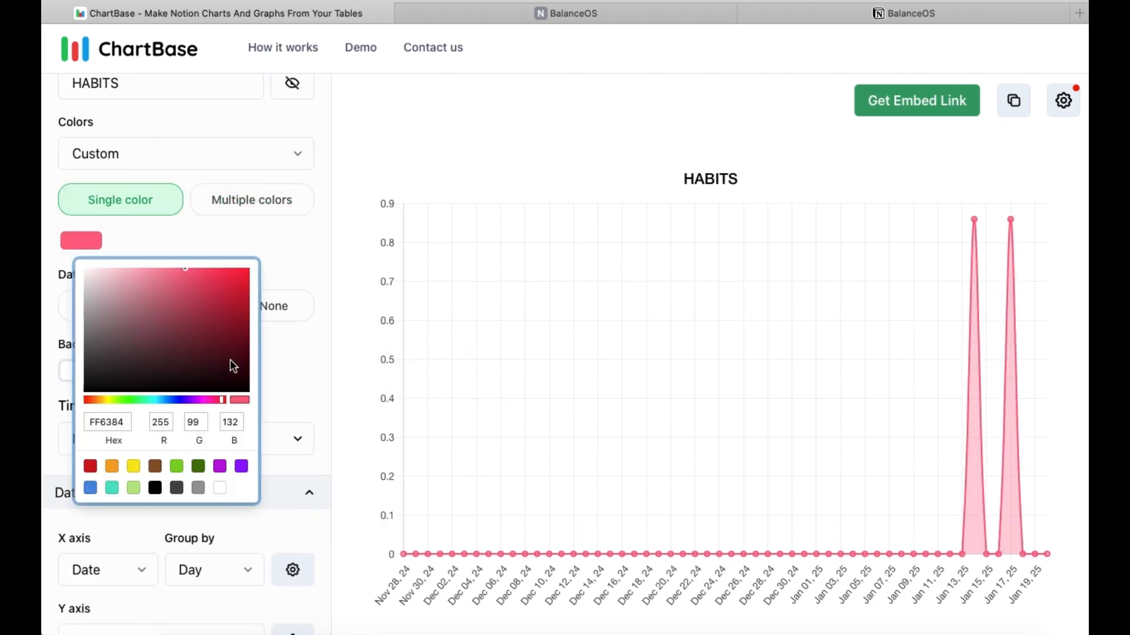
drag(230, 359, 266, 389)
click(266, 389)
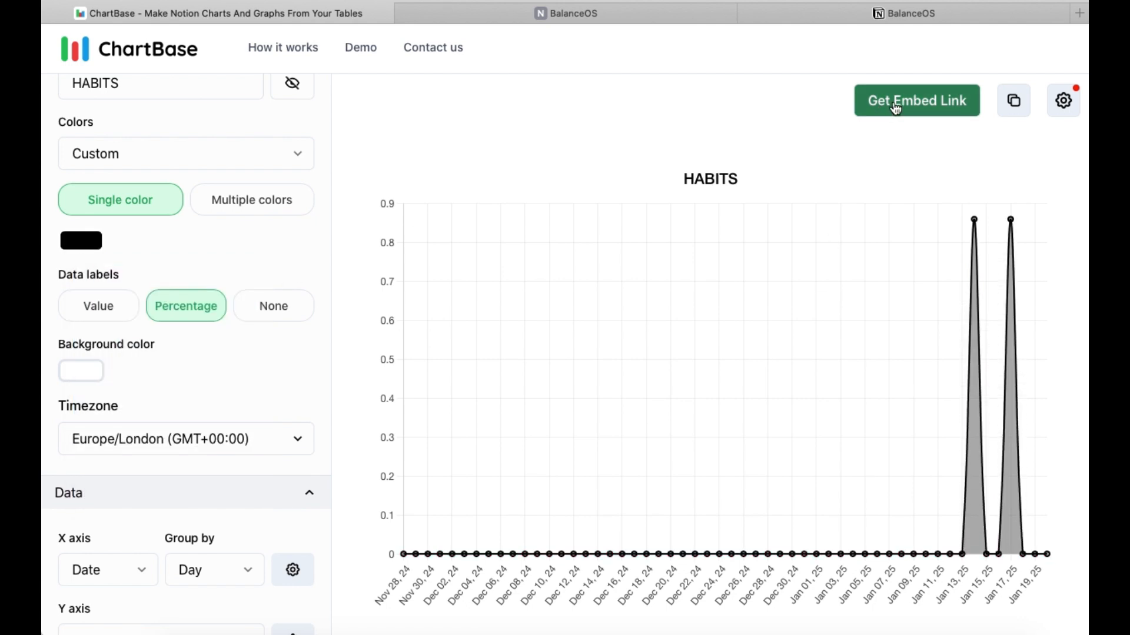
Copy the chart's public embed link and use it to replace the existing HABITS chart embed on the BalanceOS page in Notion
click(896, 107)
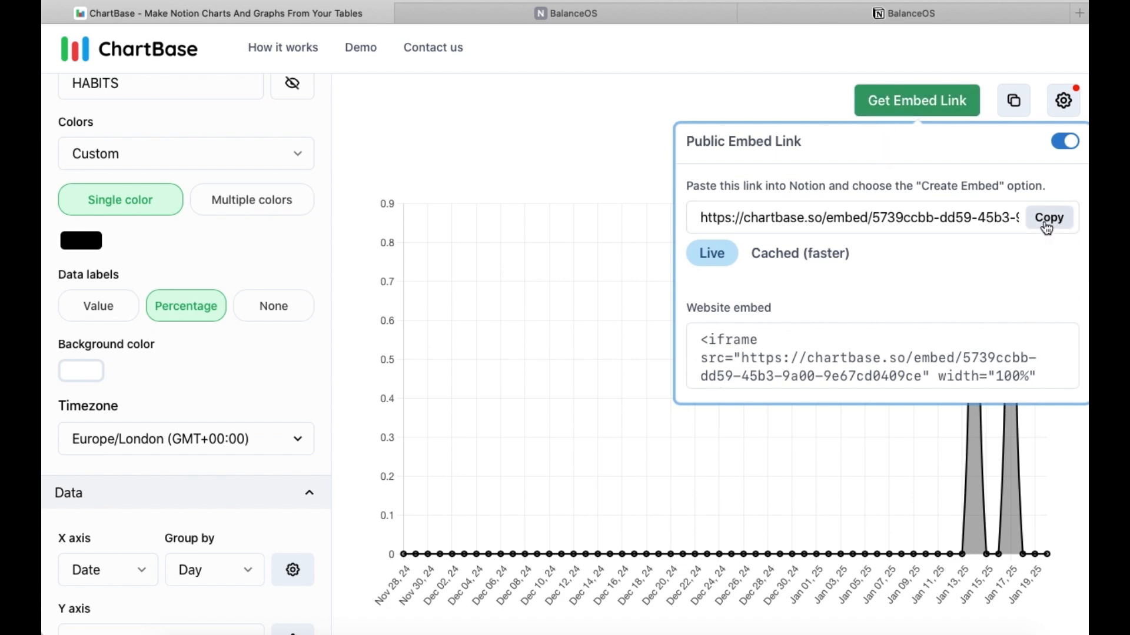
click(1047, 228)
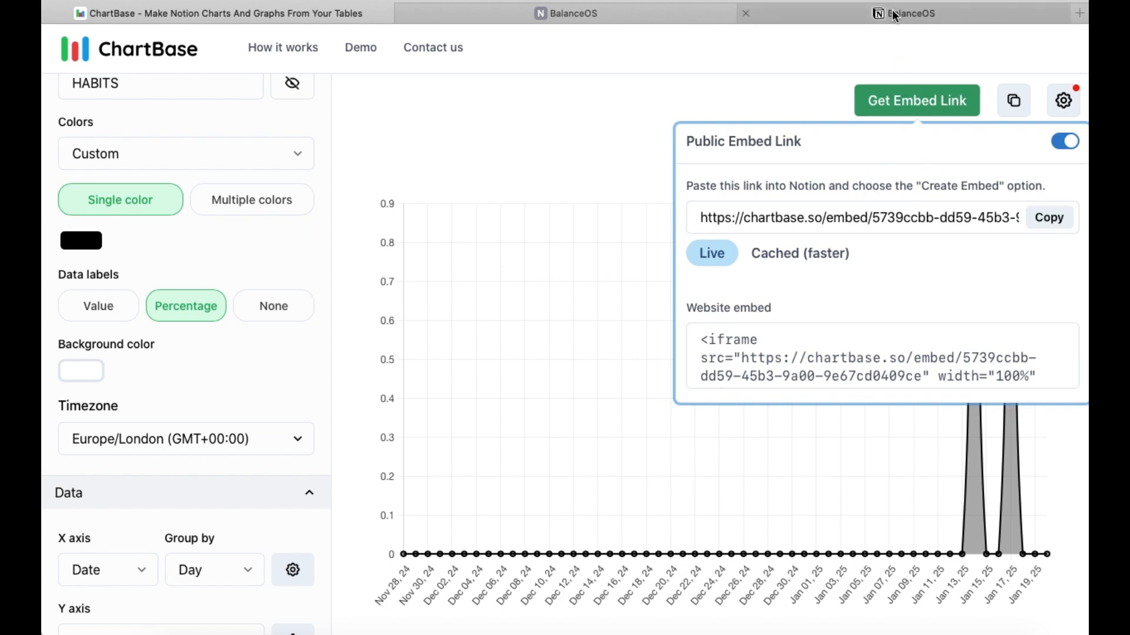
click(597, 13)
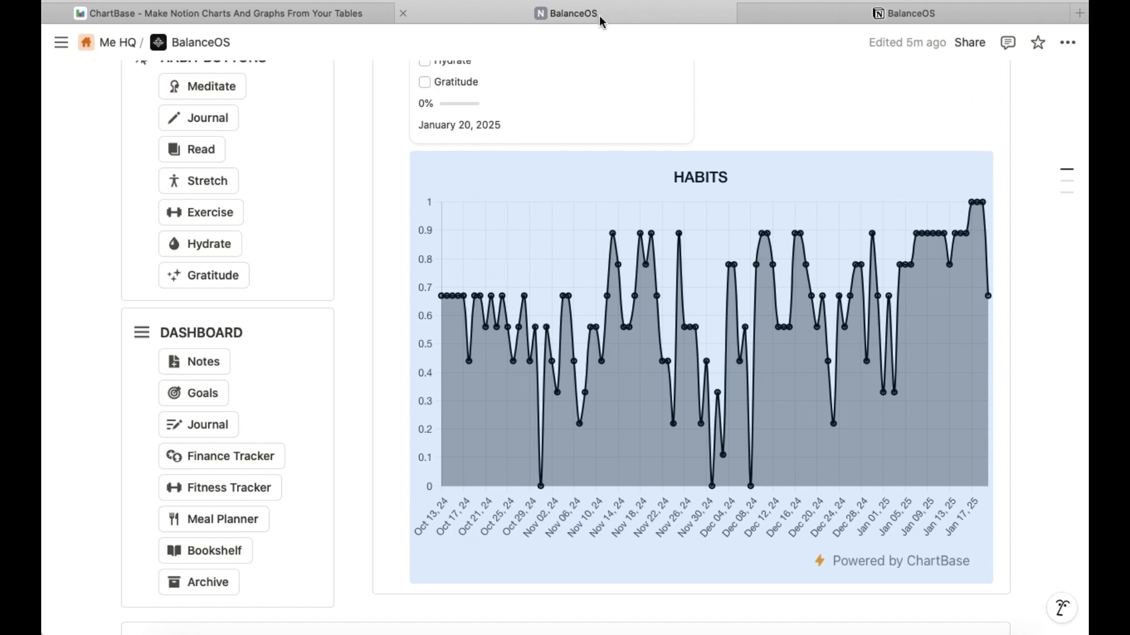
click(390, 187)
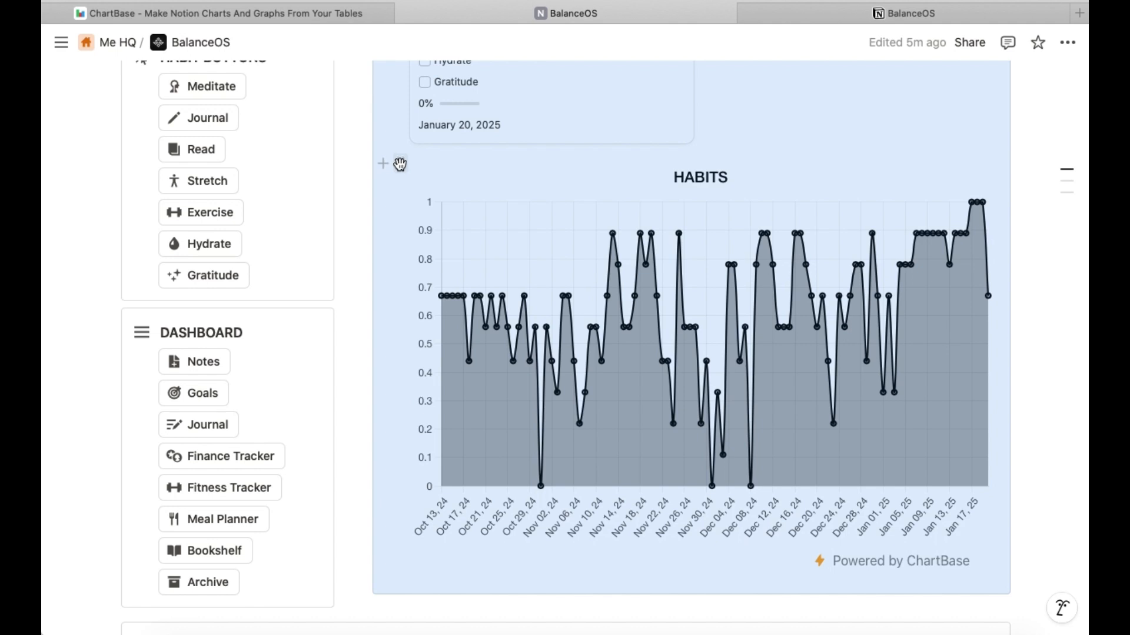
click(401, 164)
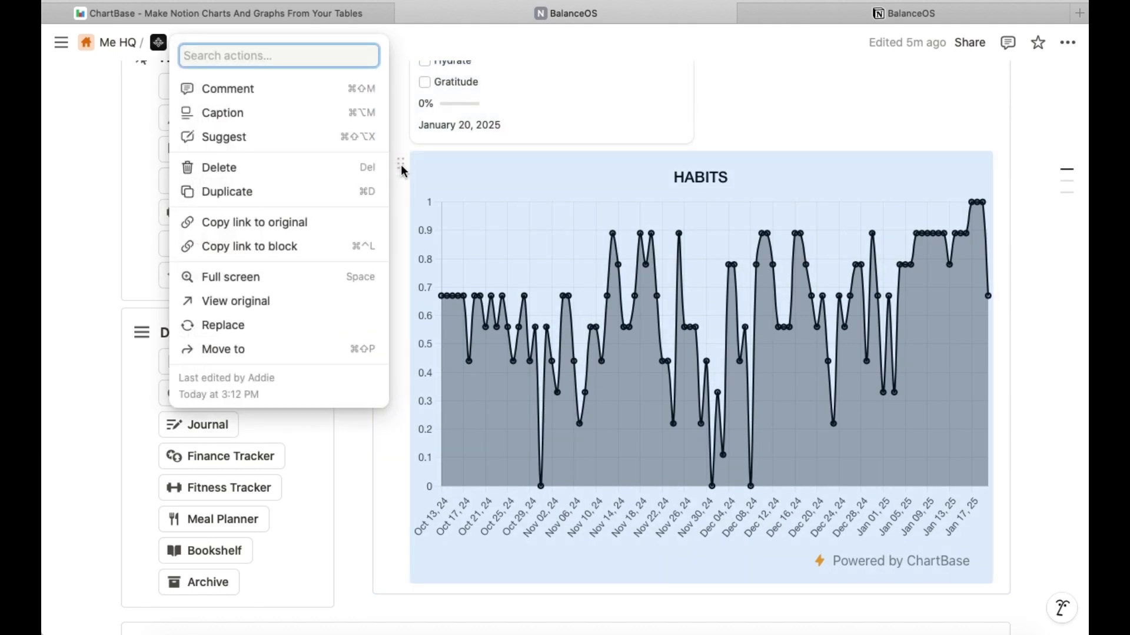
click(274, 327)
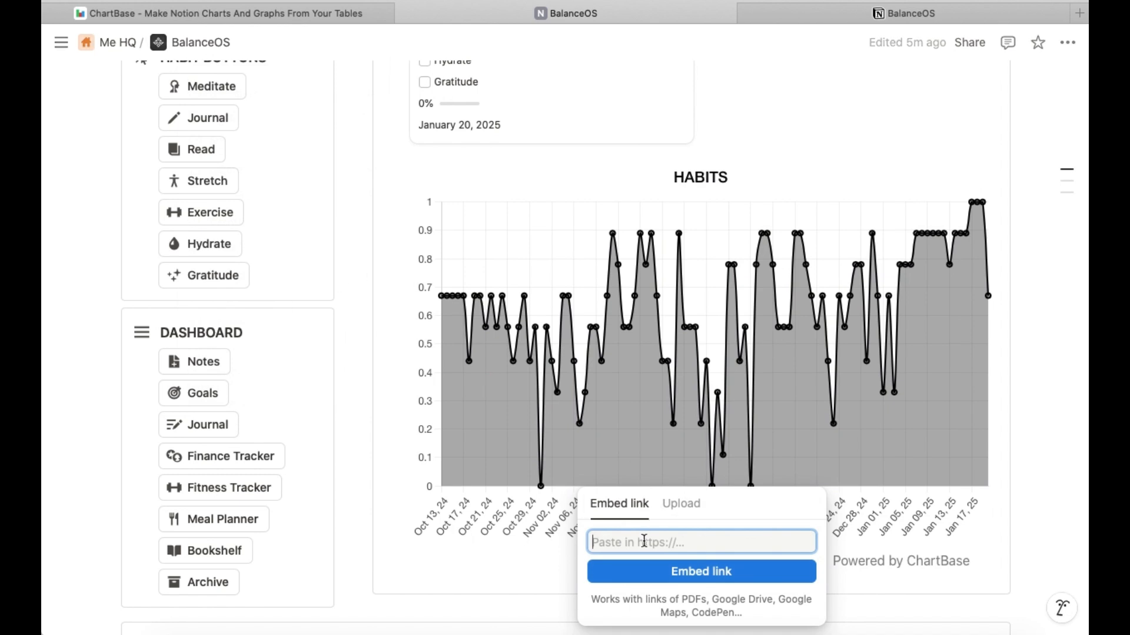
key(super+v)
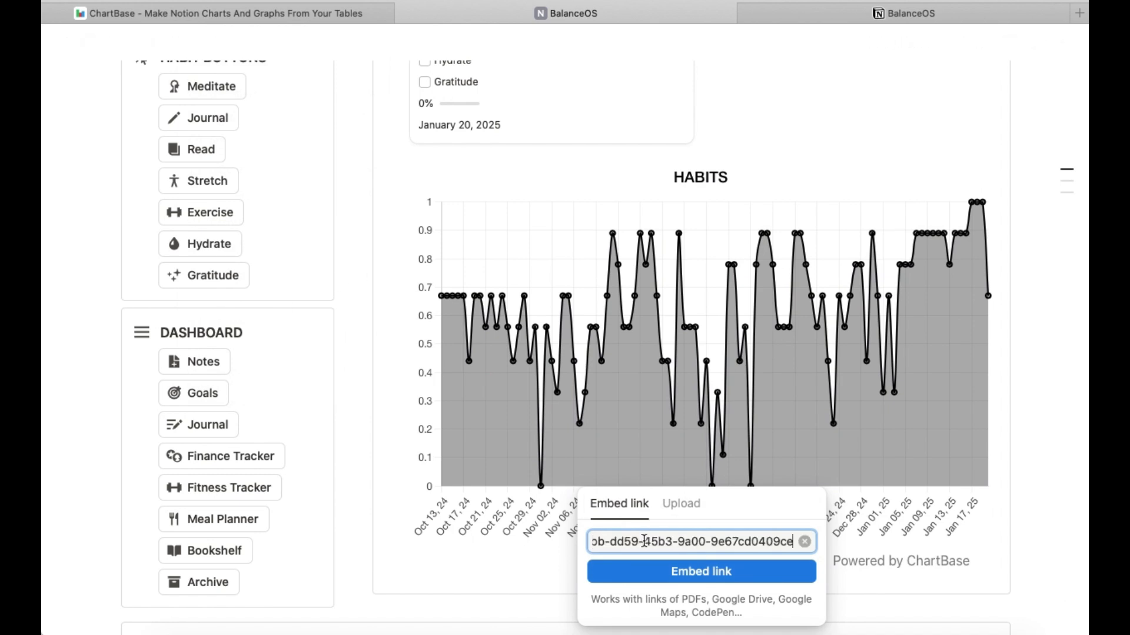
click(694, 583)
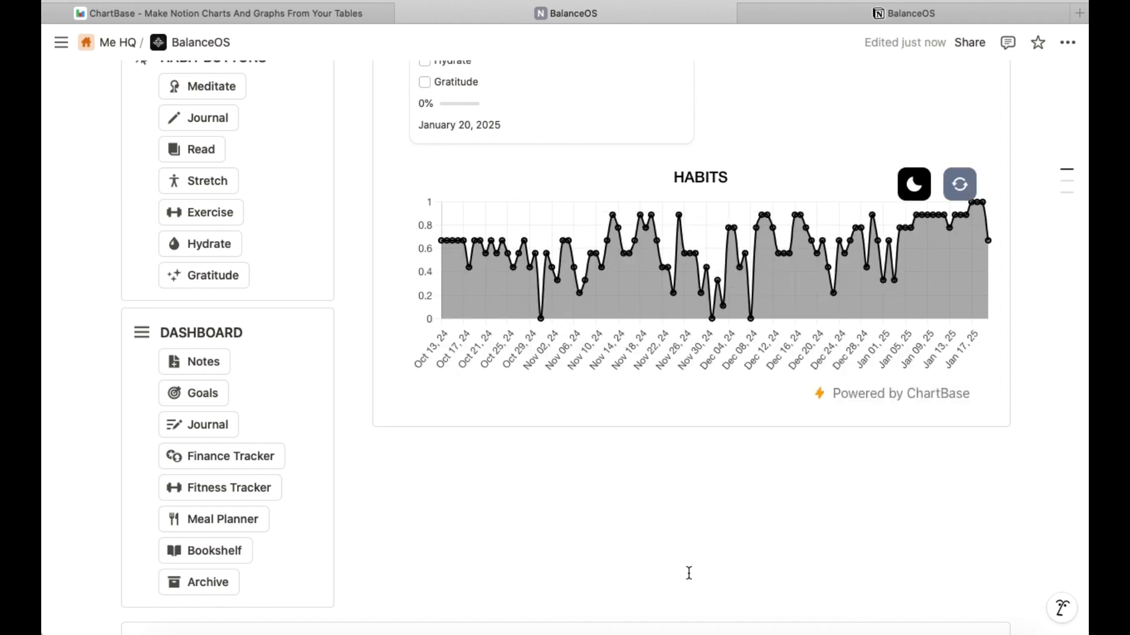
Check off Meditate, Journal, Read and Stretch in Today's habits and refresh the embedded HABITS chart
scroll(689, 494, up, 1)
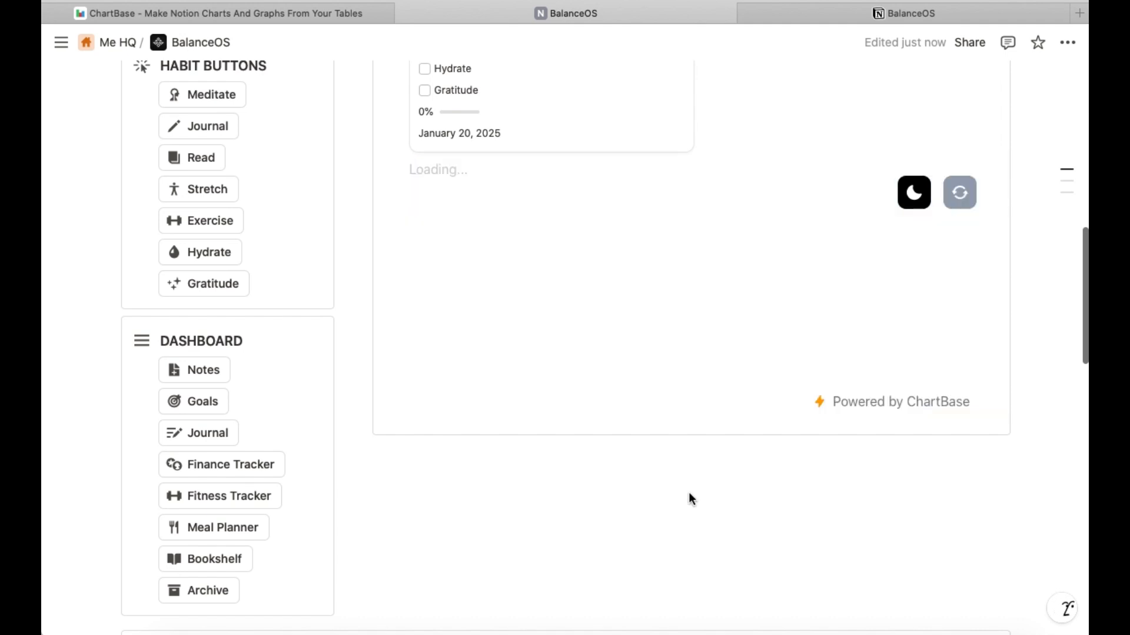
scroll(689, 491, up, 3)
scroll(691, 499, up, 3)
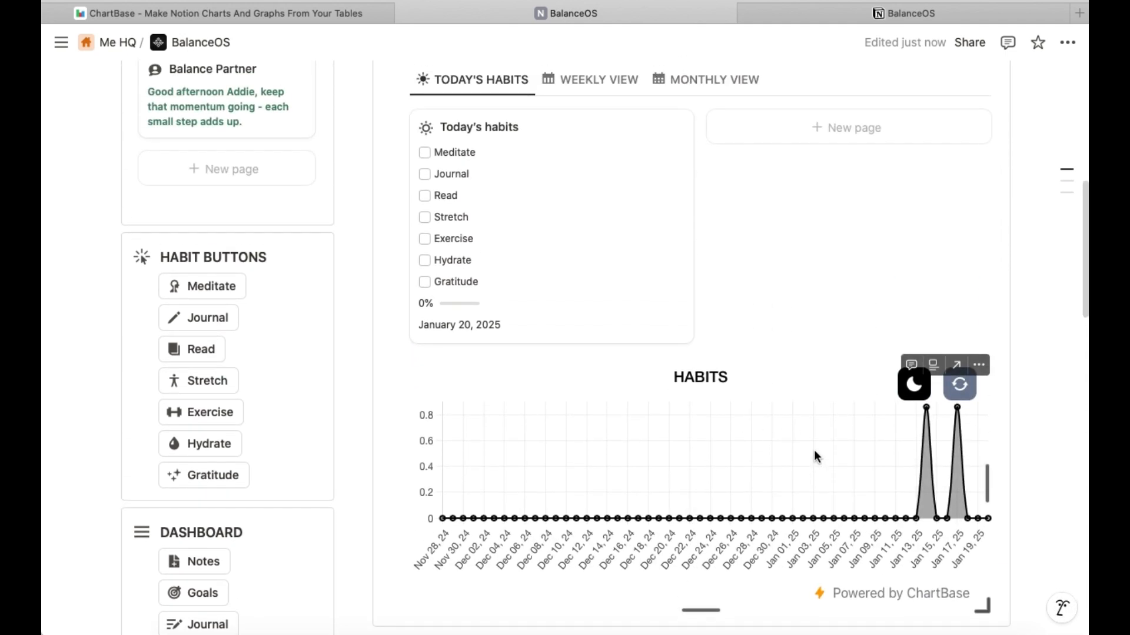
scroll(562, 180, up, 1)
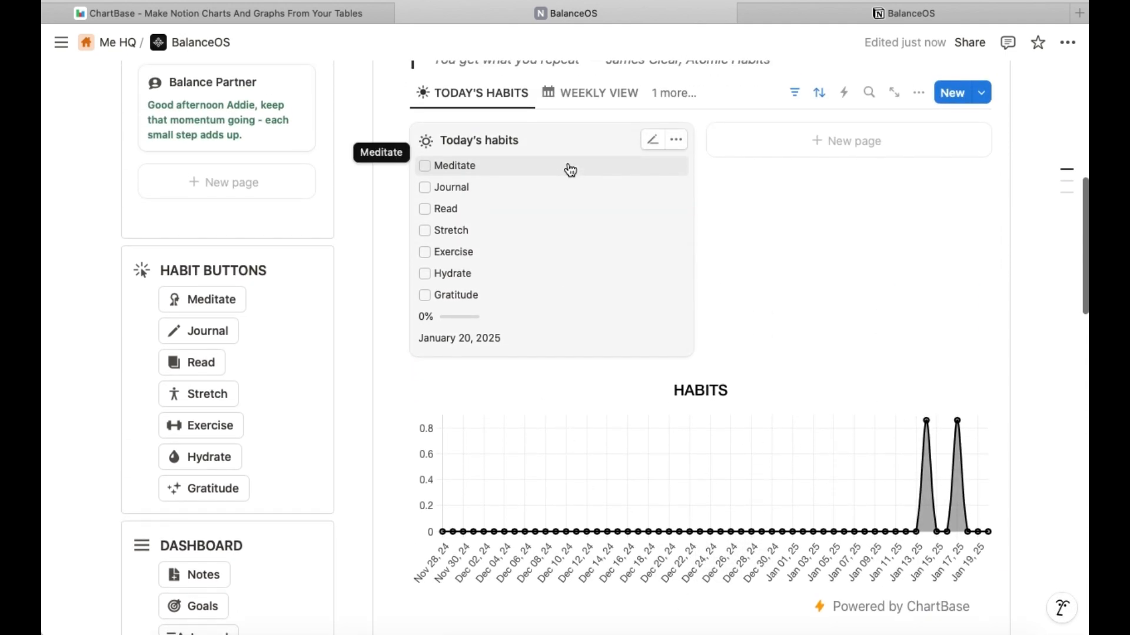
click(425, 165)
click(425, 185)
click(425, 207)
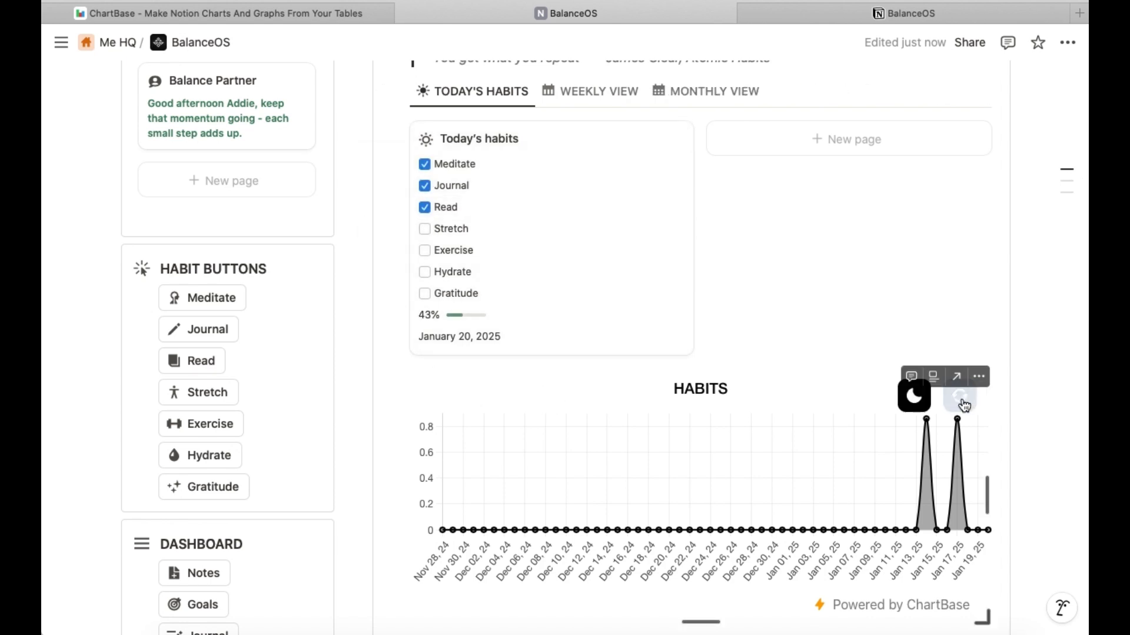
click(961, 401)
click(425, 230)
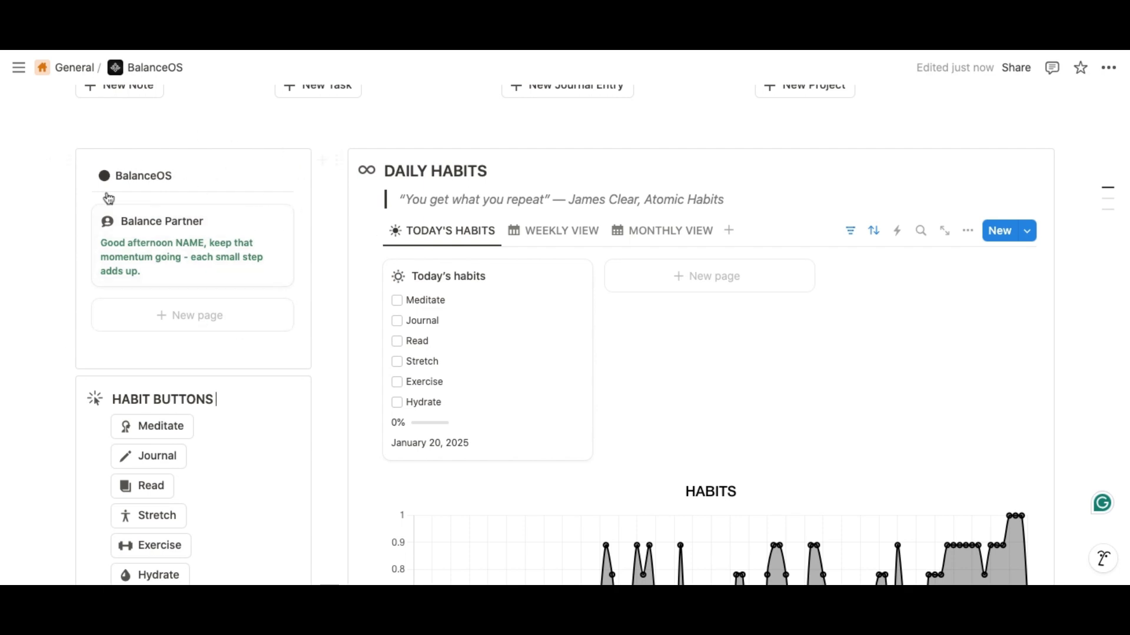
Open the Balance Partner page and replace the placeholder in its Your Name property with the owner's first name
click(179, 355)
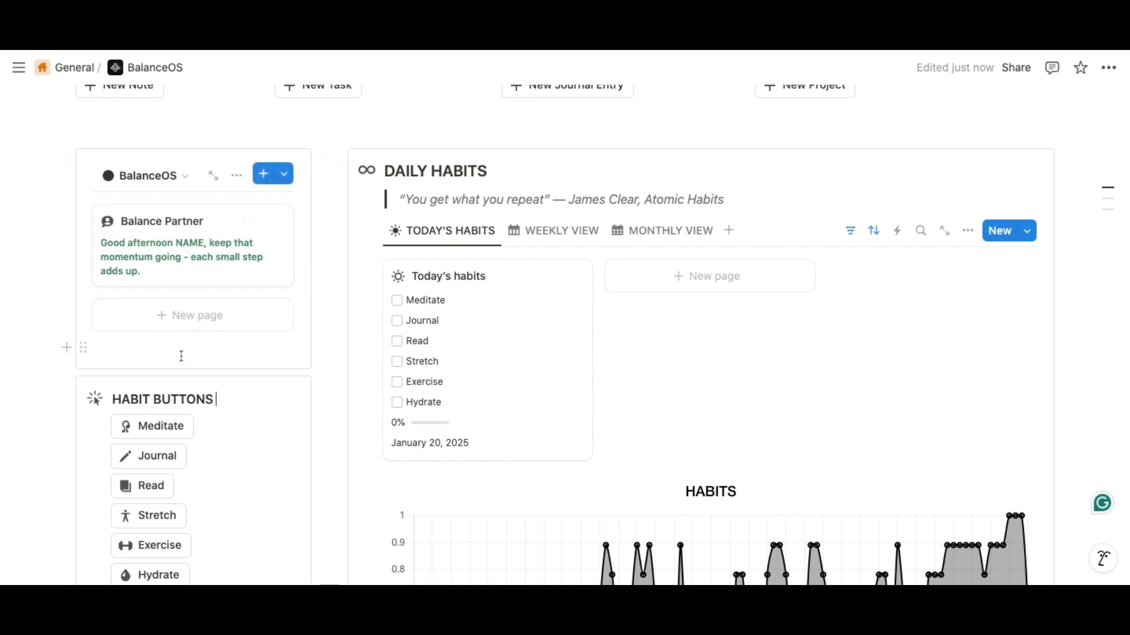
scroll(180, 356, down, 1)
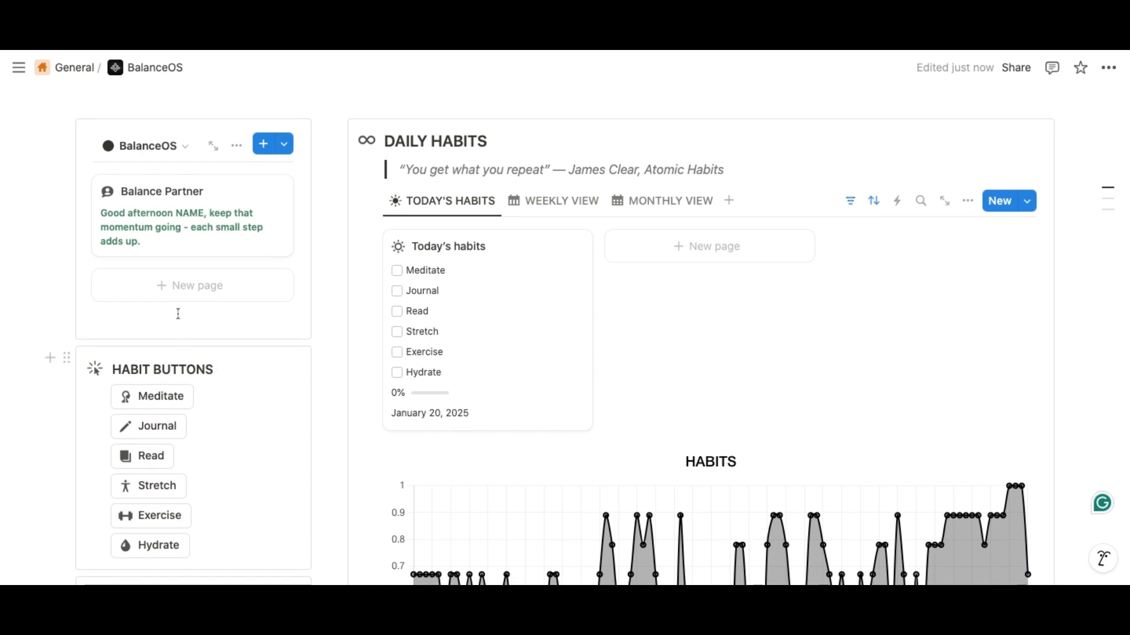
click(170, 201)
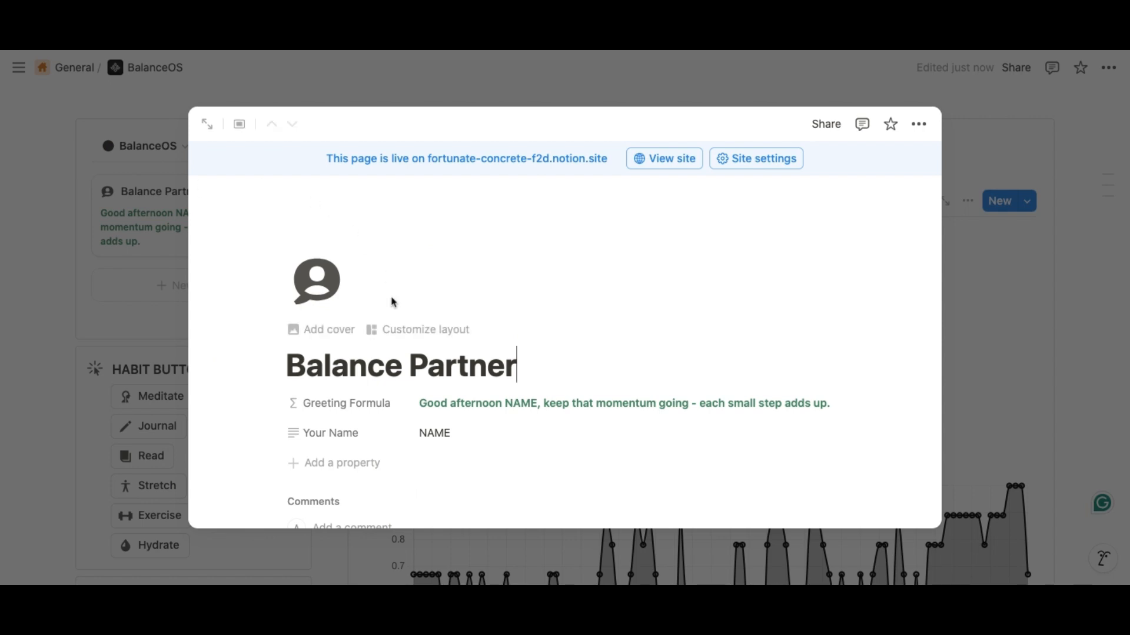
scroll(404, 418, down, 2)
click(457, 386)
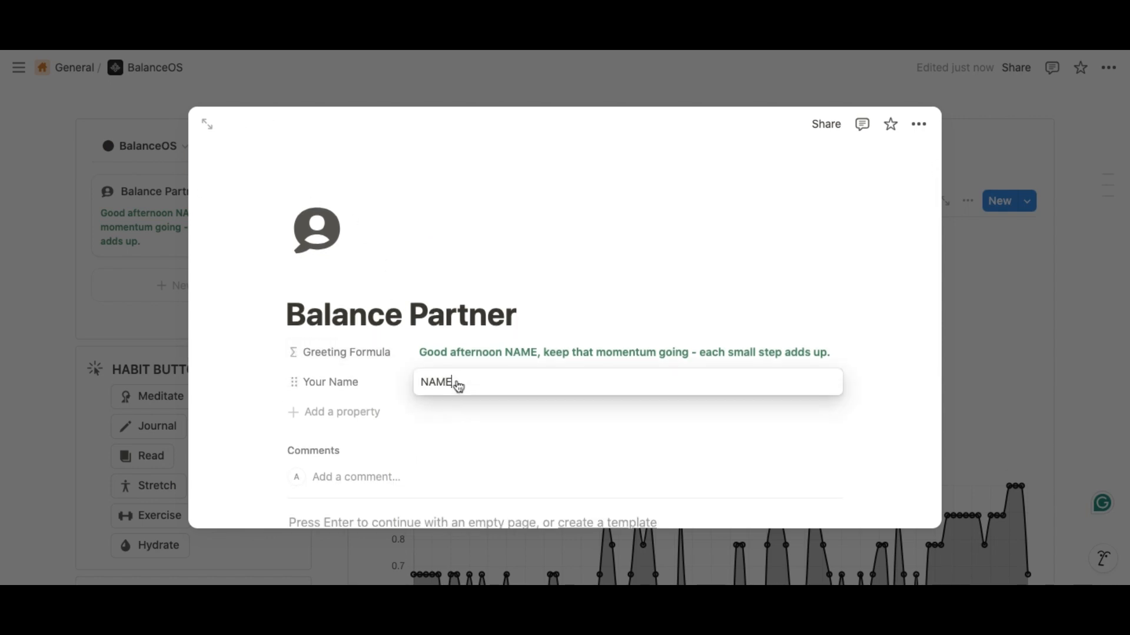
drag(456, 385, 417, 385)
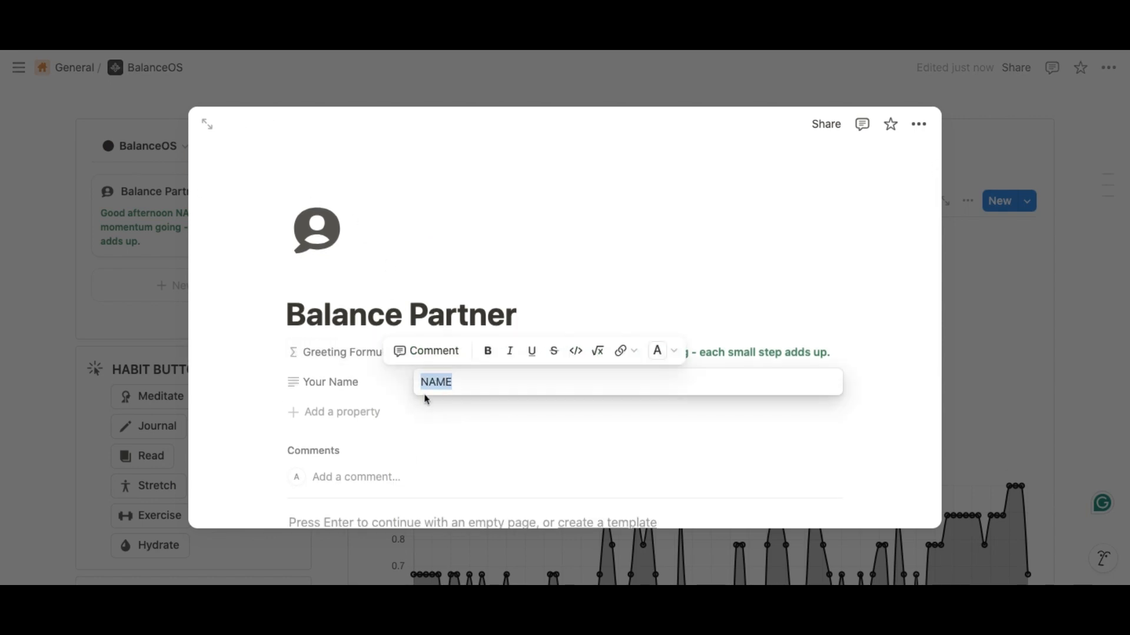
text(Addie)
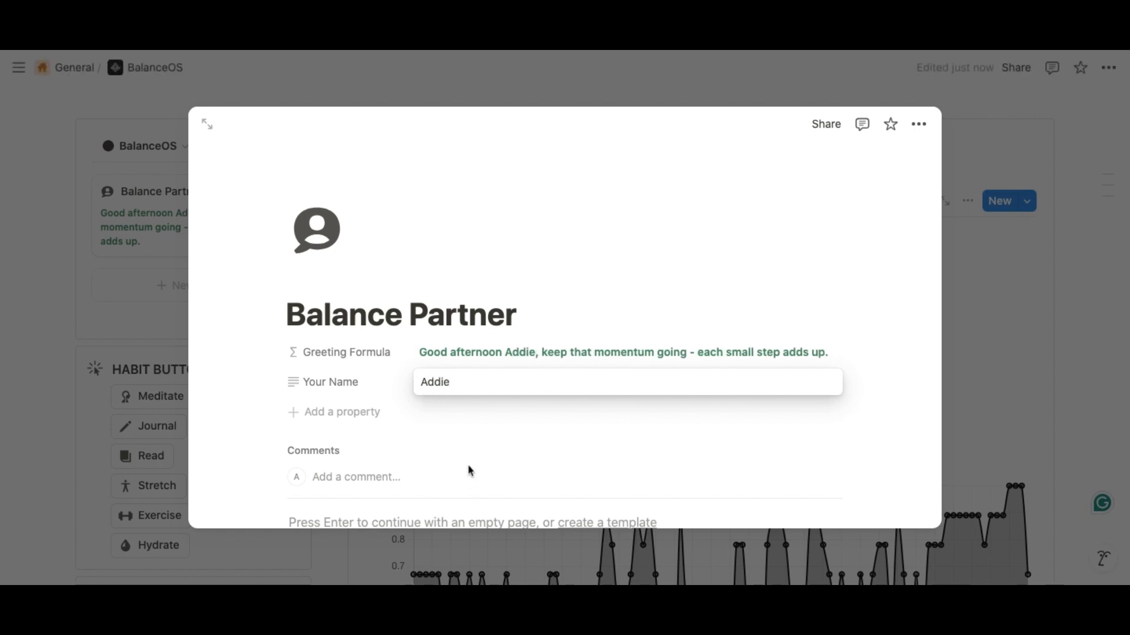
key(Return)
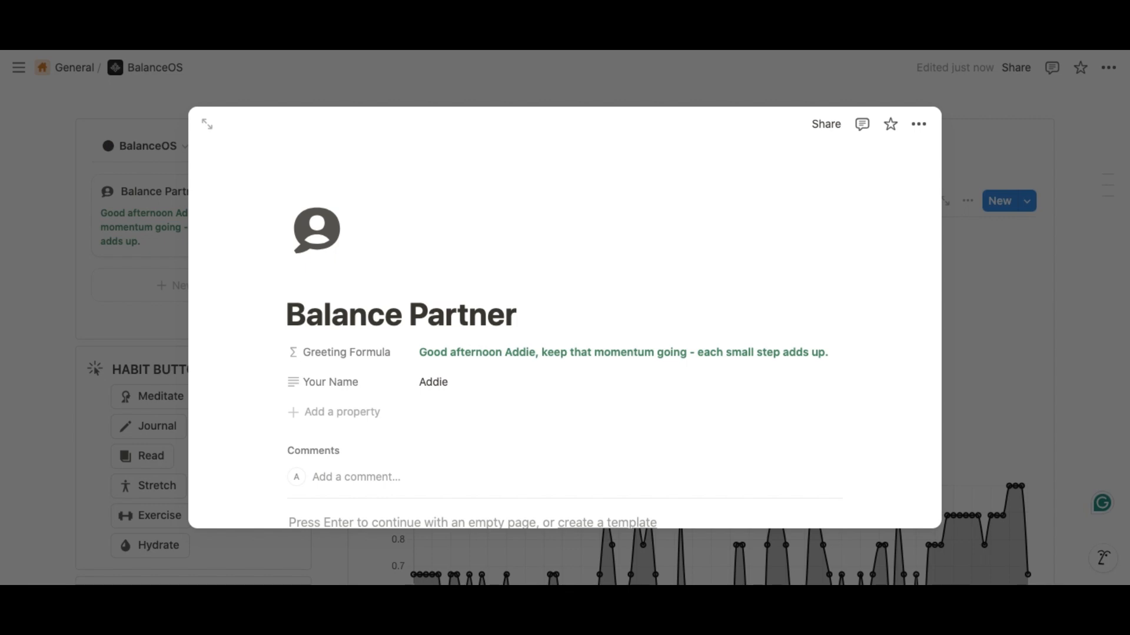
Replace the afternoon message in the Balance Partner Greeting Formula with "keep going, you're doing great!"
scroll(565, 353, down, 2)
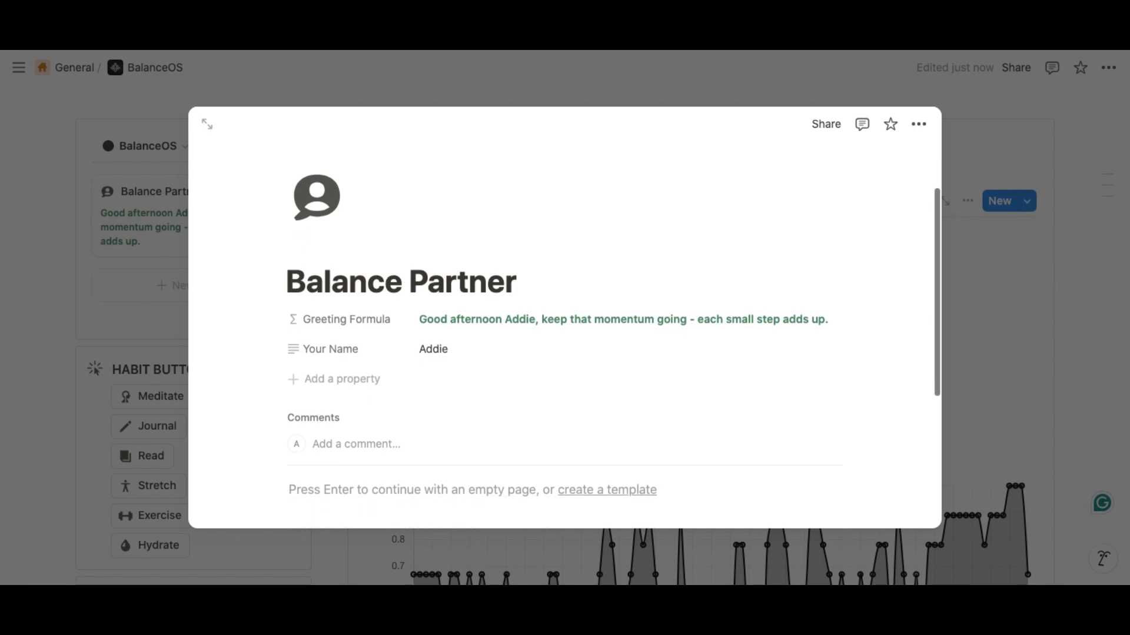
scroll(565, 353, down, 1)
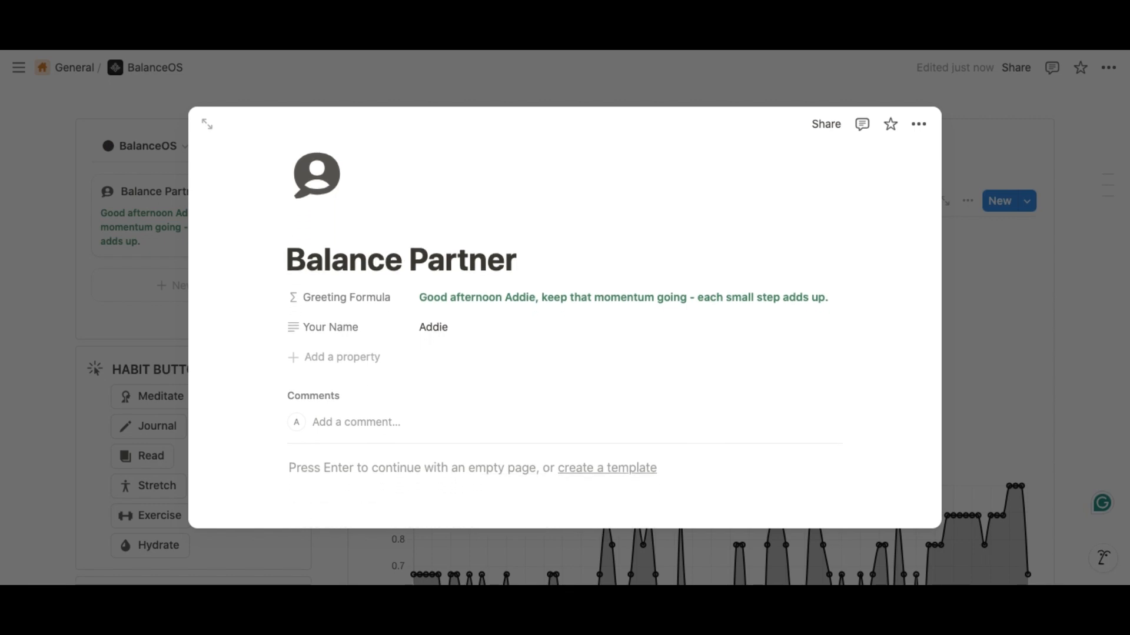
scroll(454, 469, down, 1)
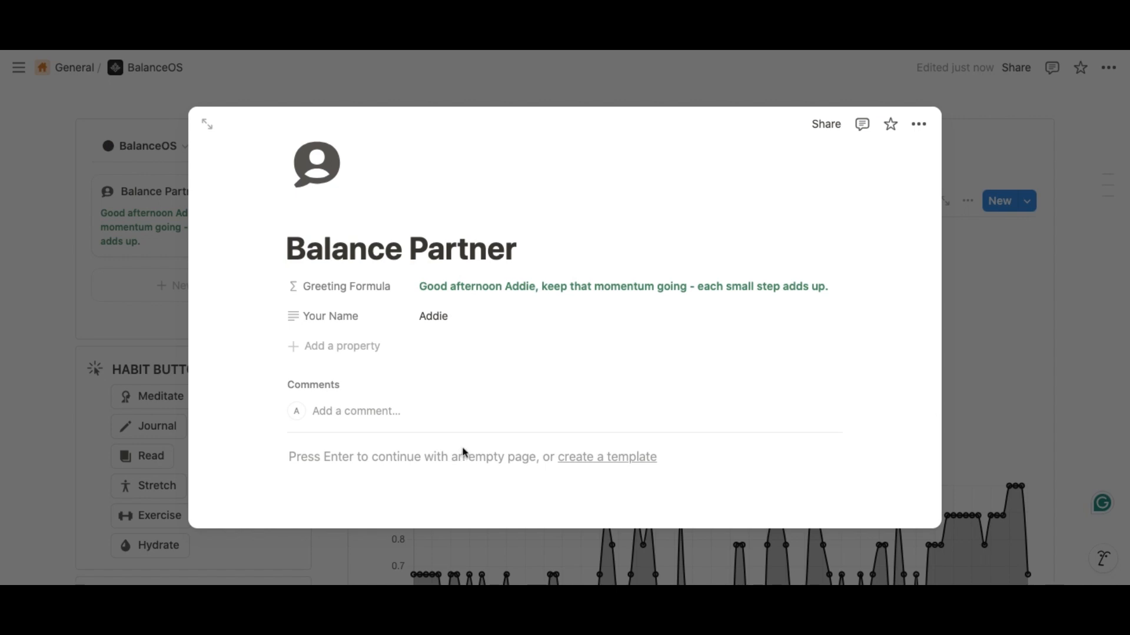
click(538, 296)
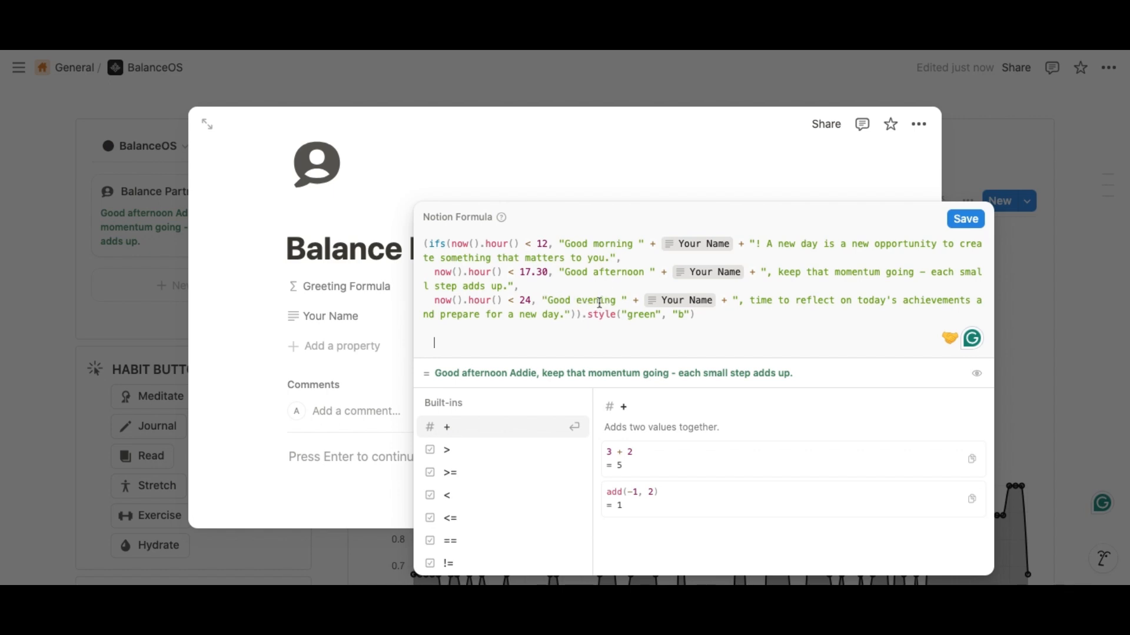
click(744, 301)
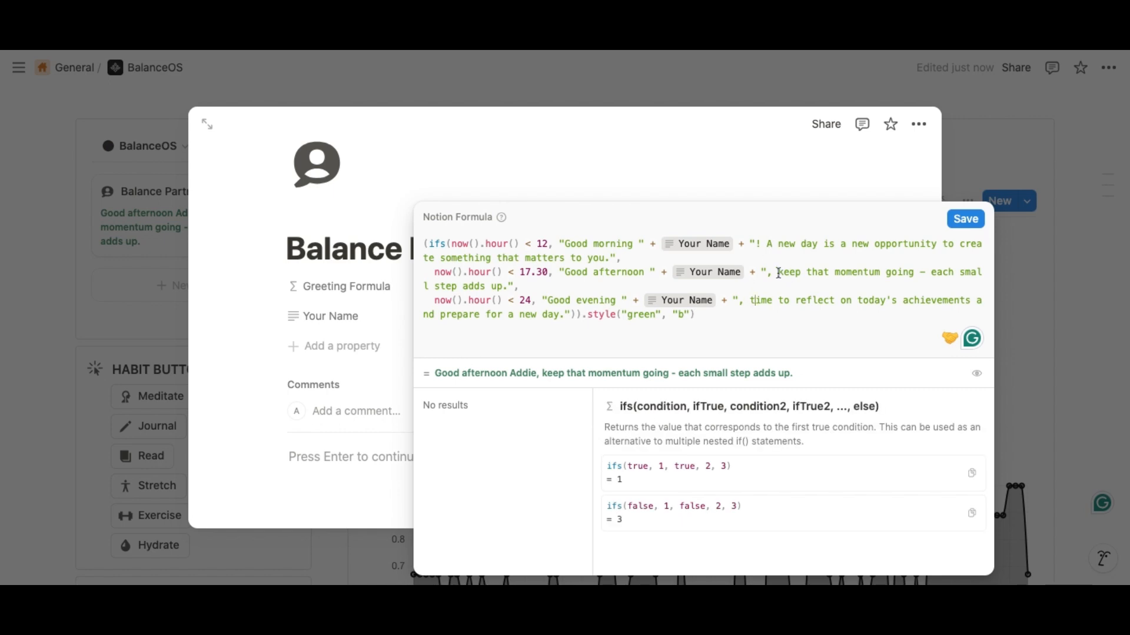
drag(778, 271, 503, 286)
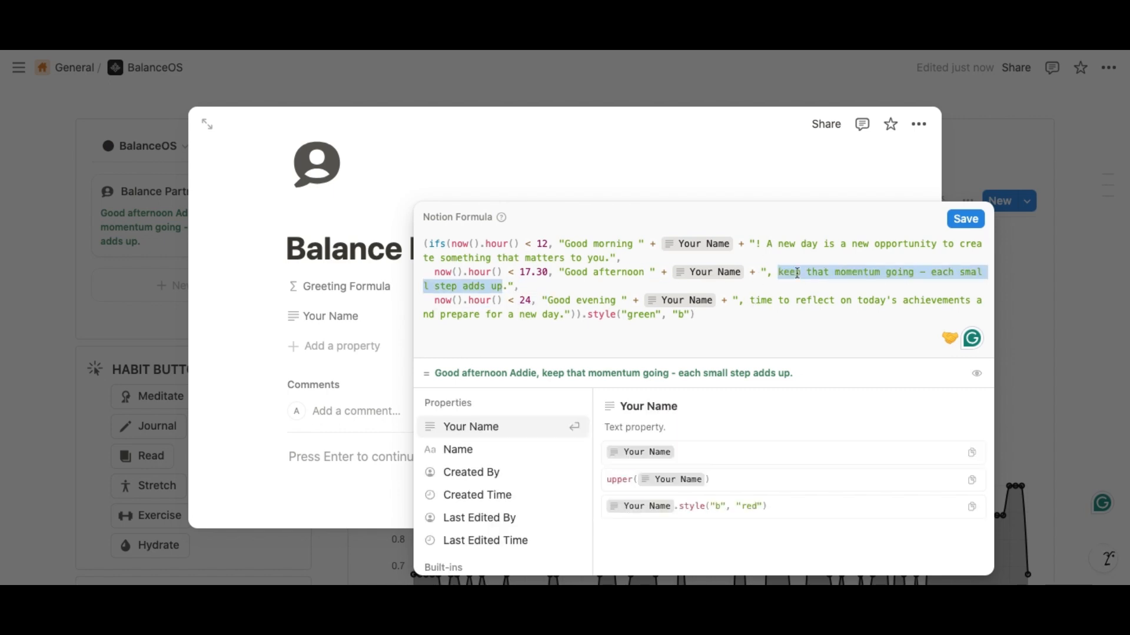
text(keep going)
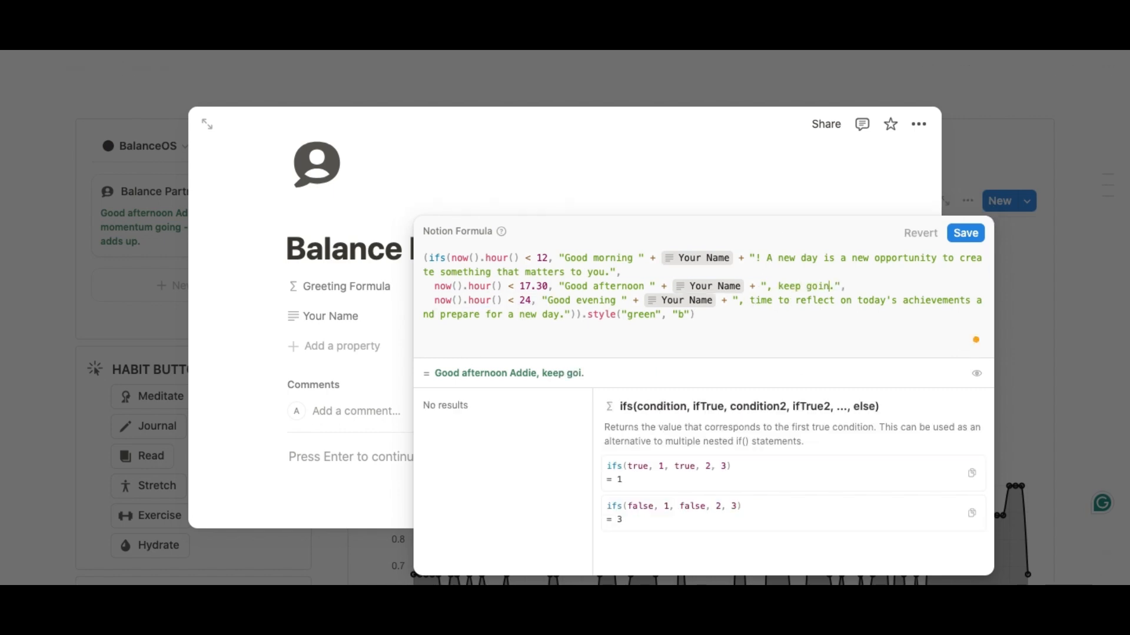
text(, you're doing great!)
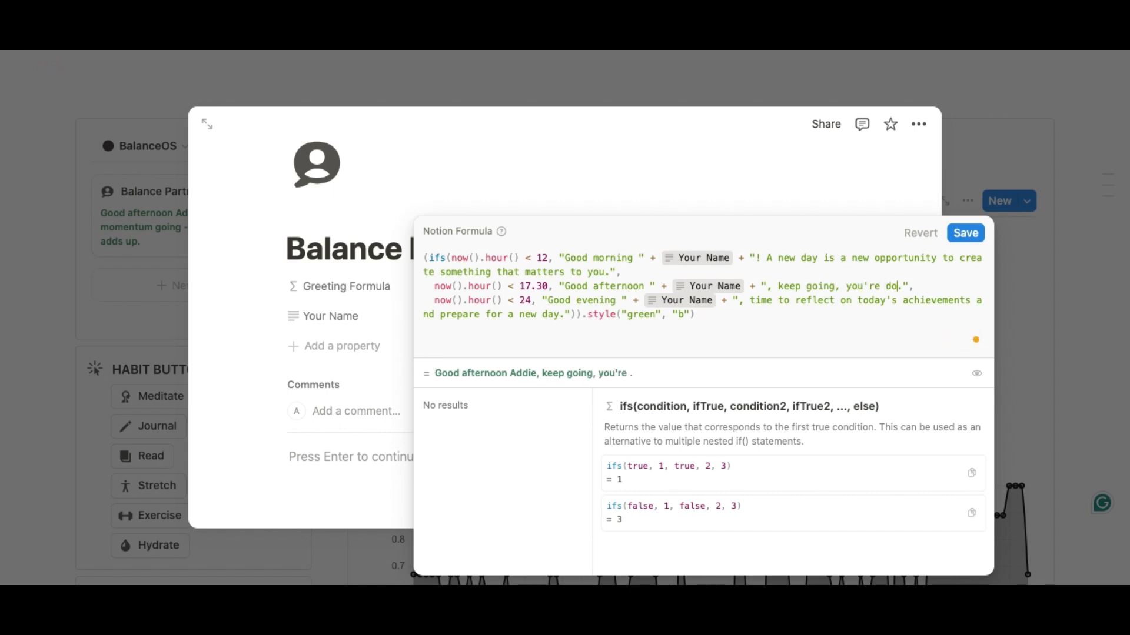
key(Left)
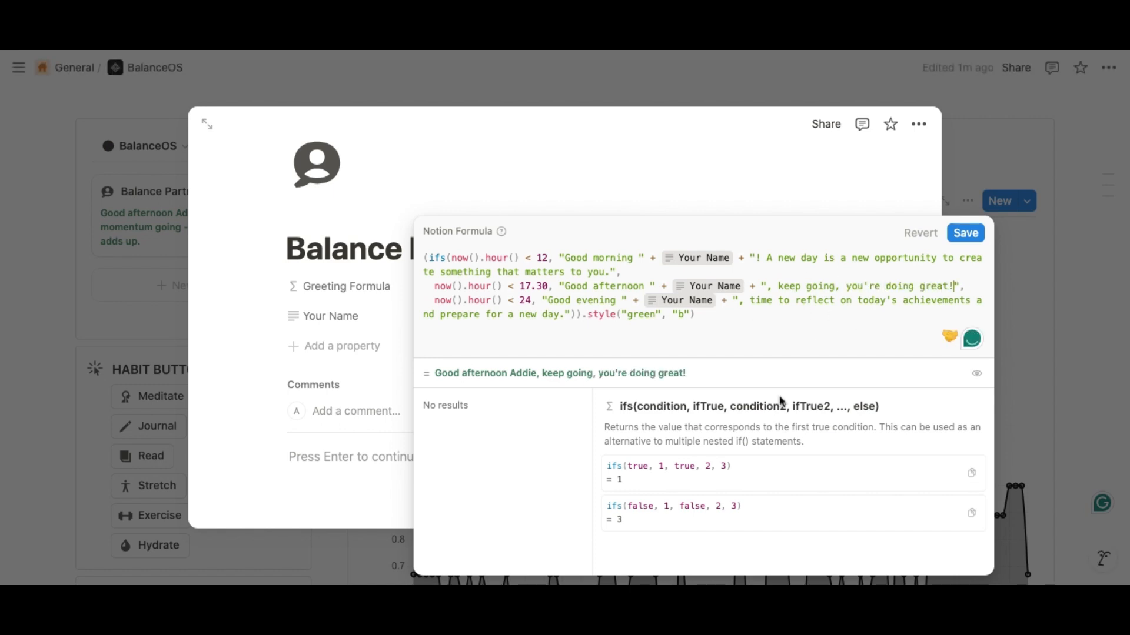
key(BackSpace)
Undo the edits to the afternoon message, save the Greeting Formula and close the Balance Partner page
key(super+z)
key(super+z)
key(super+z)
key(super+z)
key(super+z)
key(super+z)
key(super+z)
key(super+z)
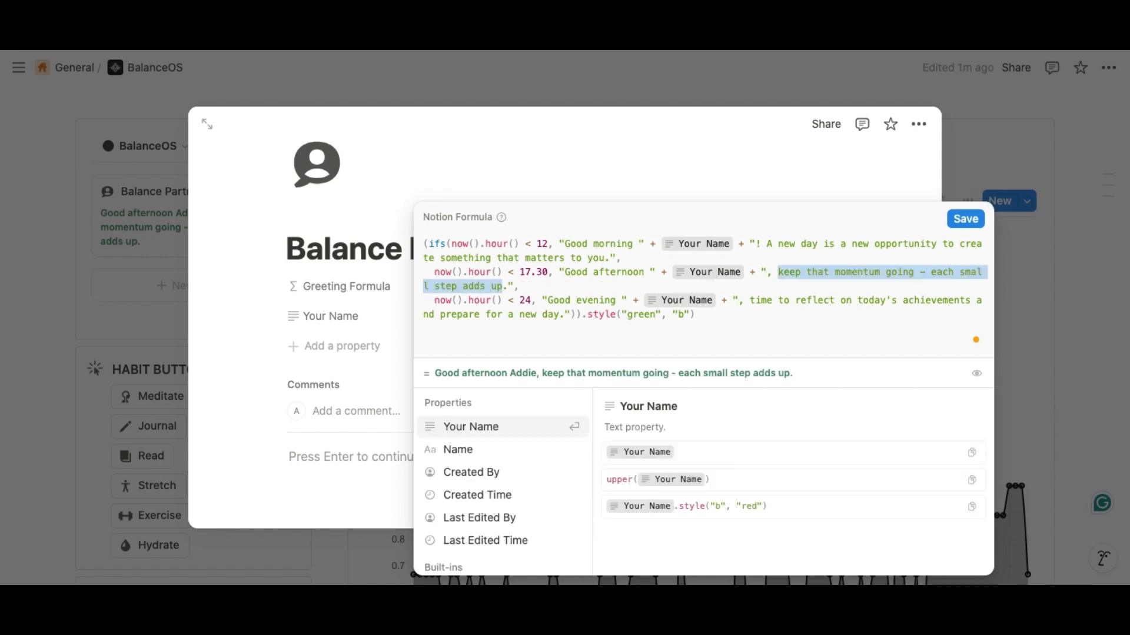
click(772, 286)
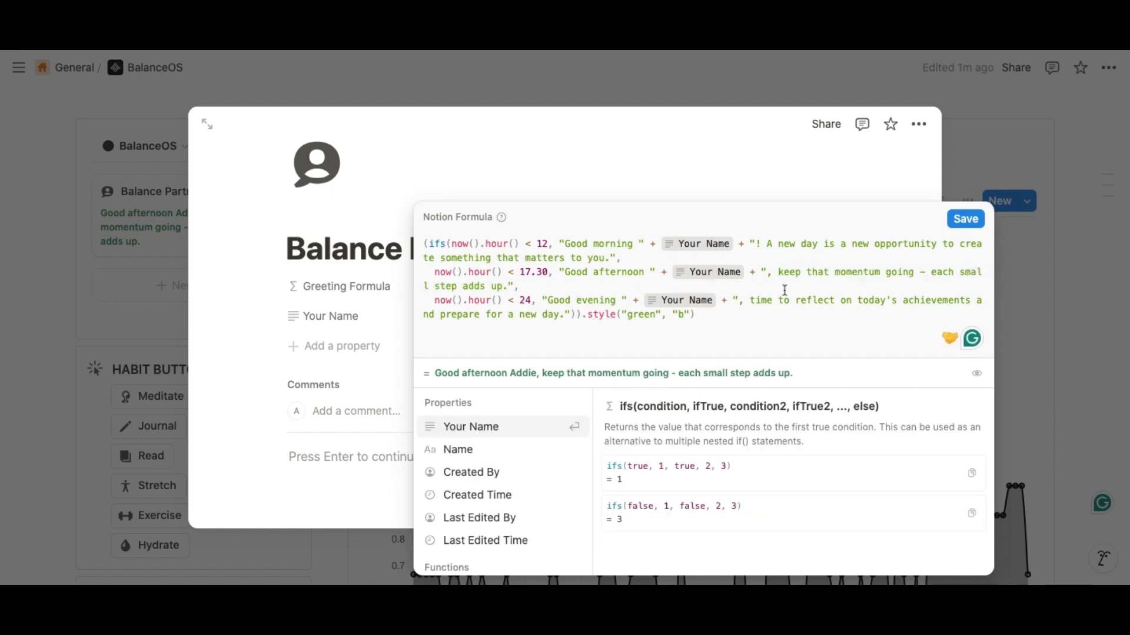
click(965, 219)
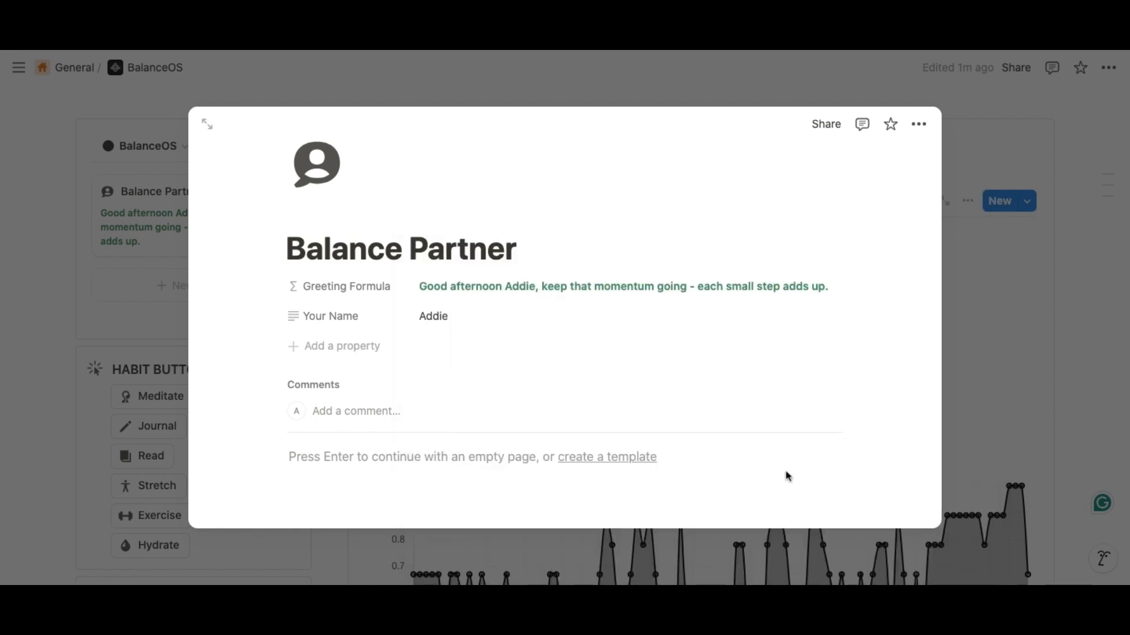
click(981, 347)
Add a task named "Do laundry" to Today's tasks under QUICK TASKS and tag it Household
scroll(237, 299, down, 7)
scroll(237, 299, down, 6)
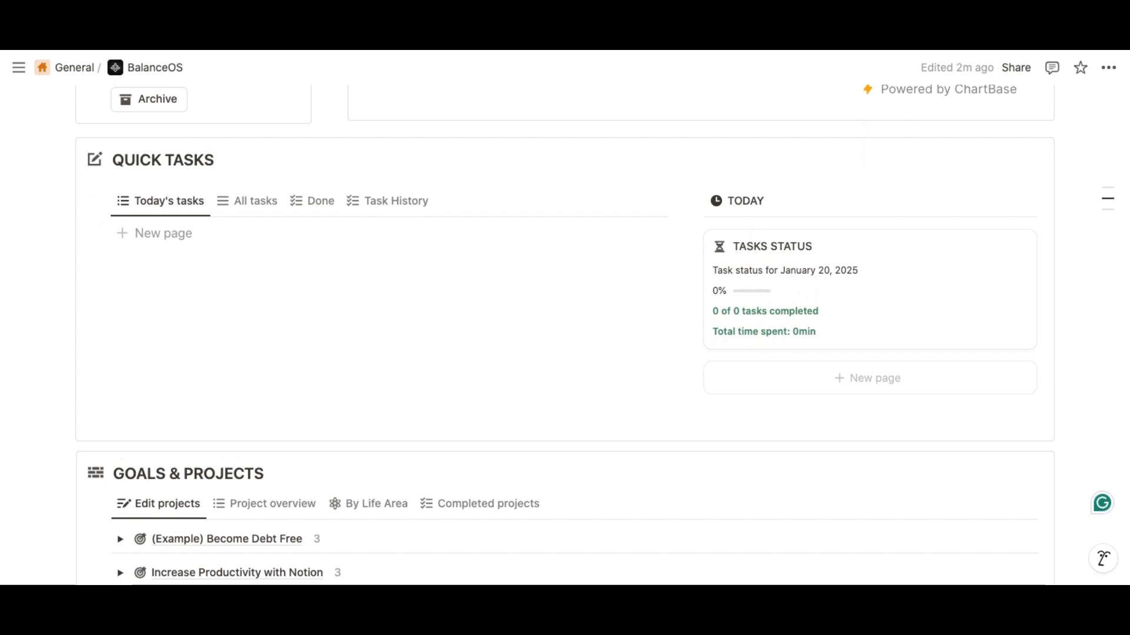
scroll(362, 231, down, 1)
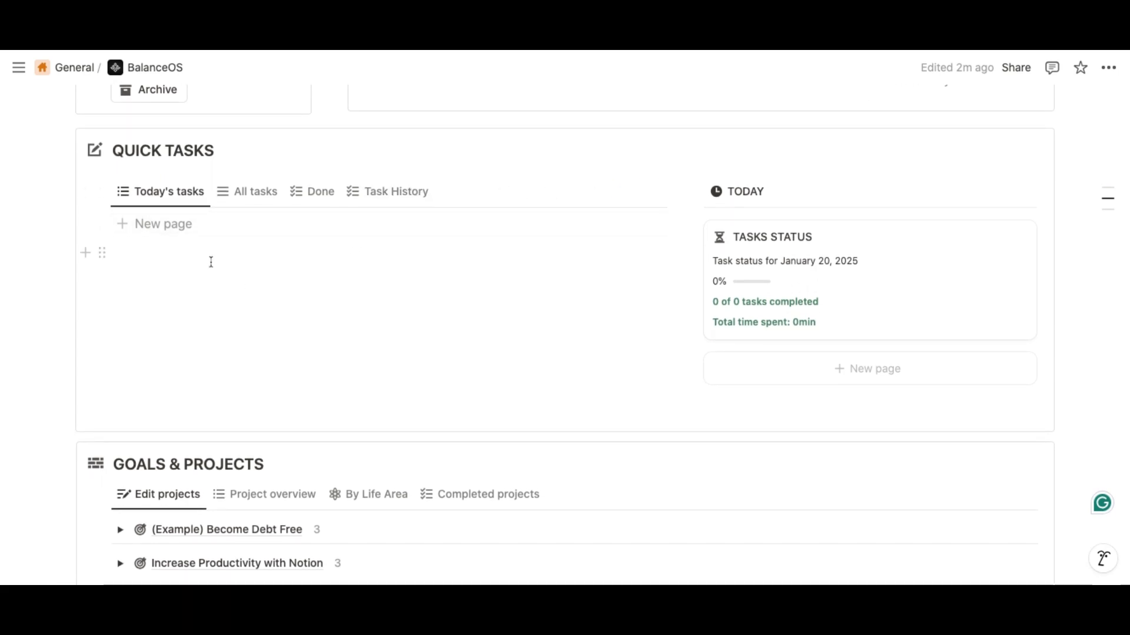
scroll(211, 262, up, 10)
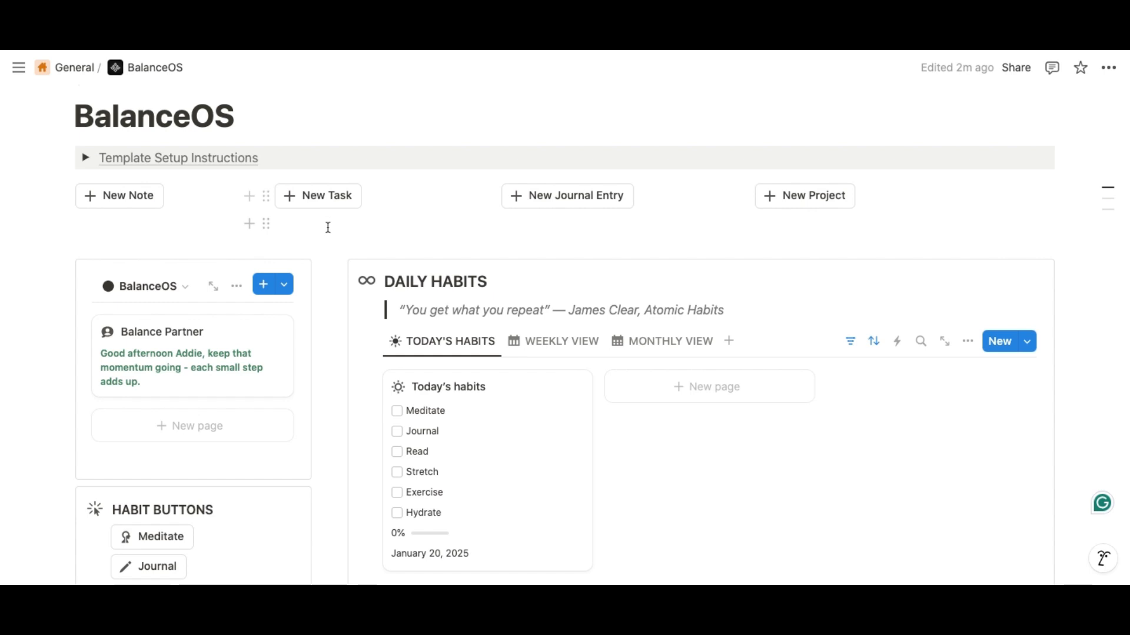
scroll(338, 295, down, 5)
scroll(339, 297, down, 8)
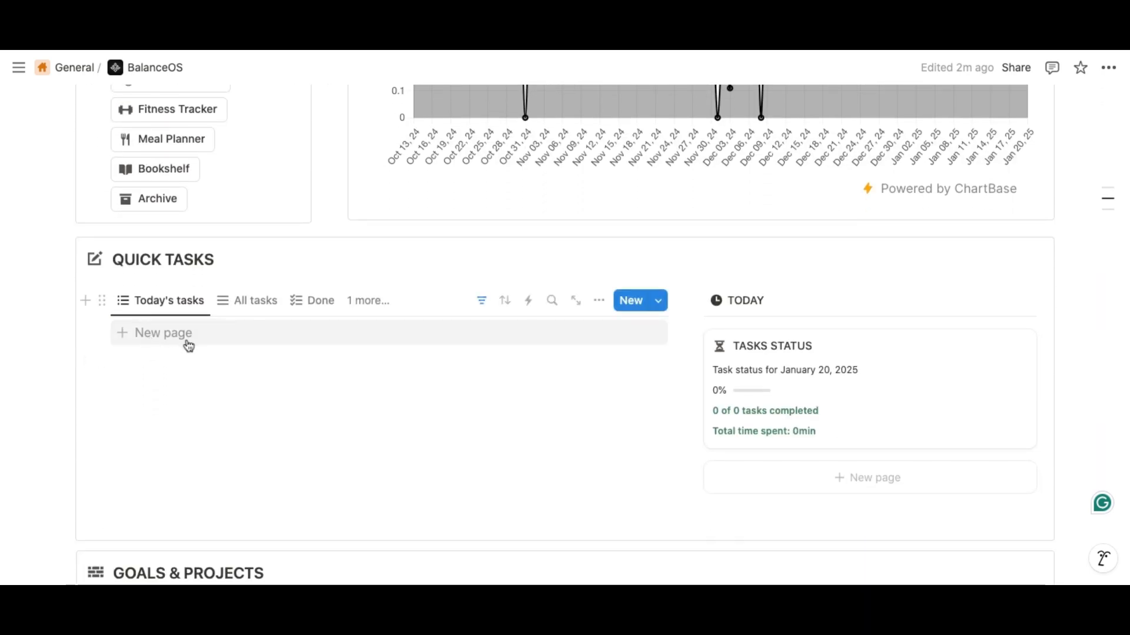
click(217, 336)
text(Do laundry)
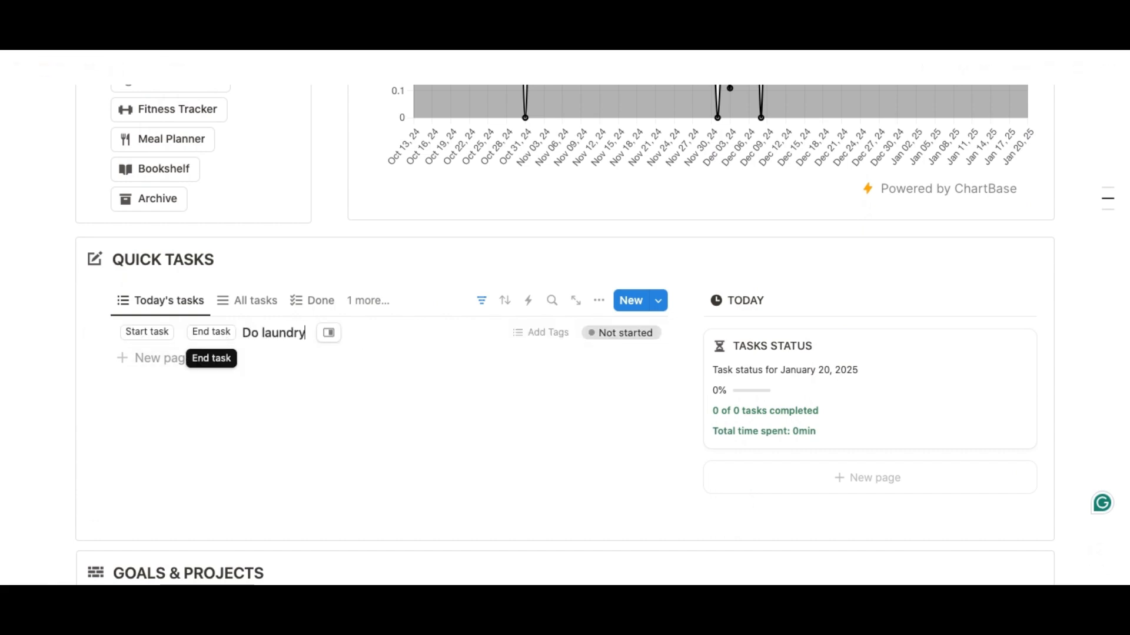
click(547, 333)
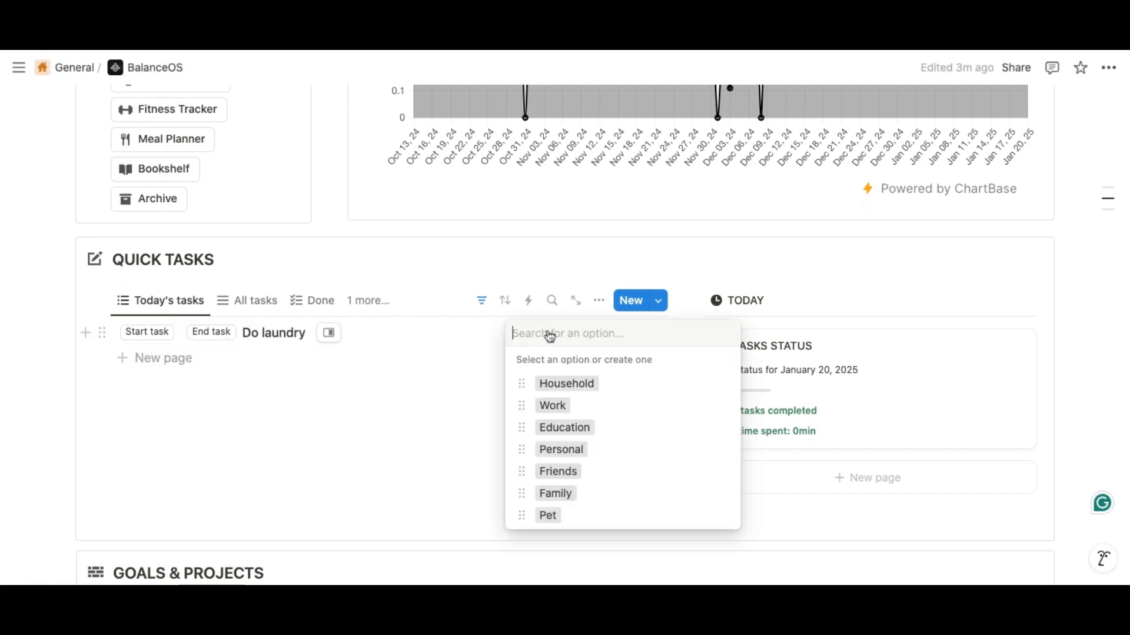
click(570, 385)
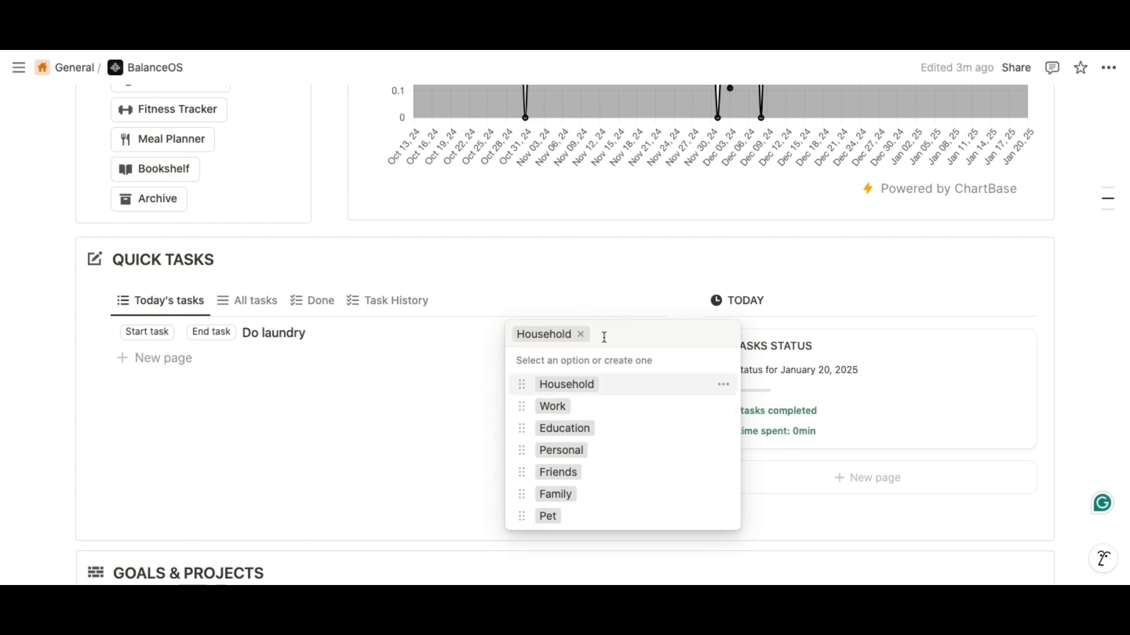
text(new)
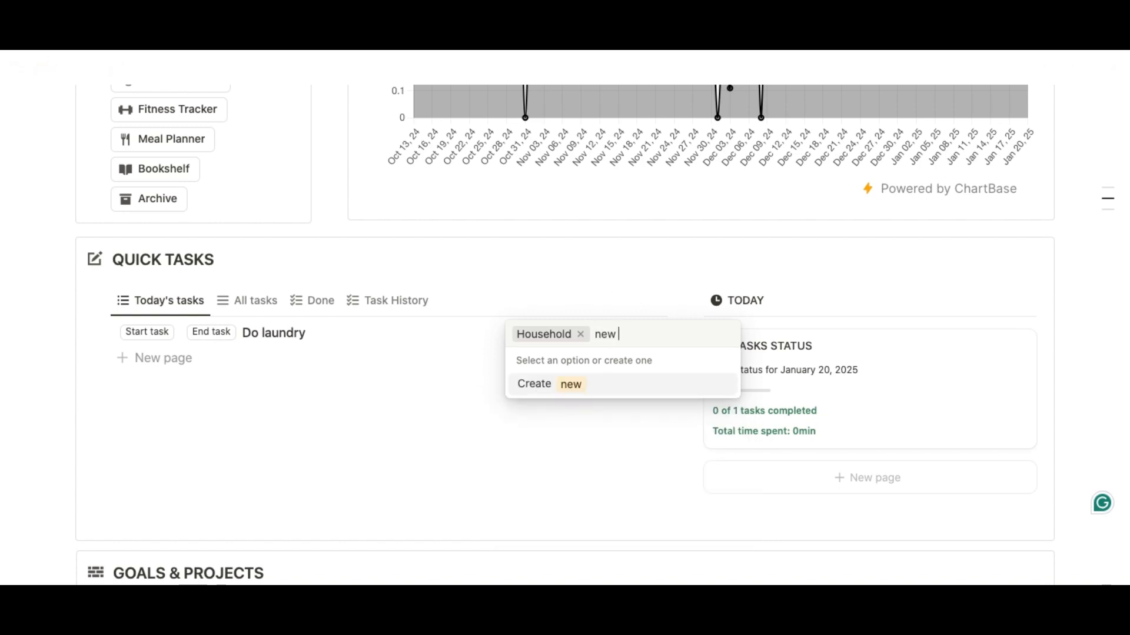
key(BackSpace)
key(BackSpace)
key(BackSpace)
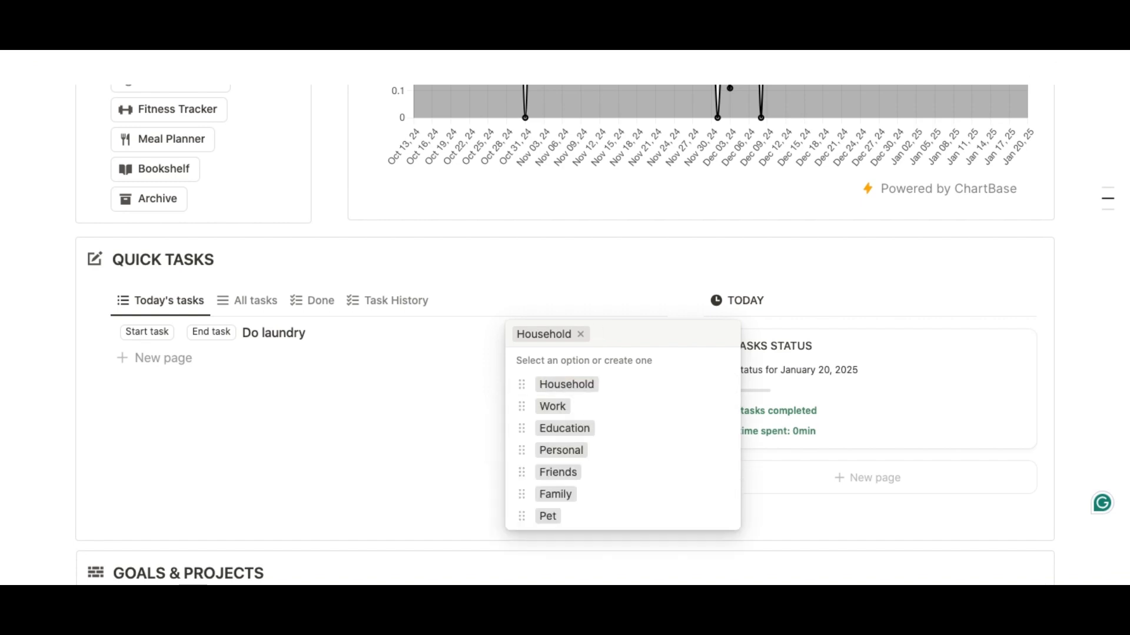
In the All tasks view, reschedule the overdue Make shopping list task to January 20, 2025
click(427, 309)
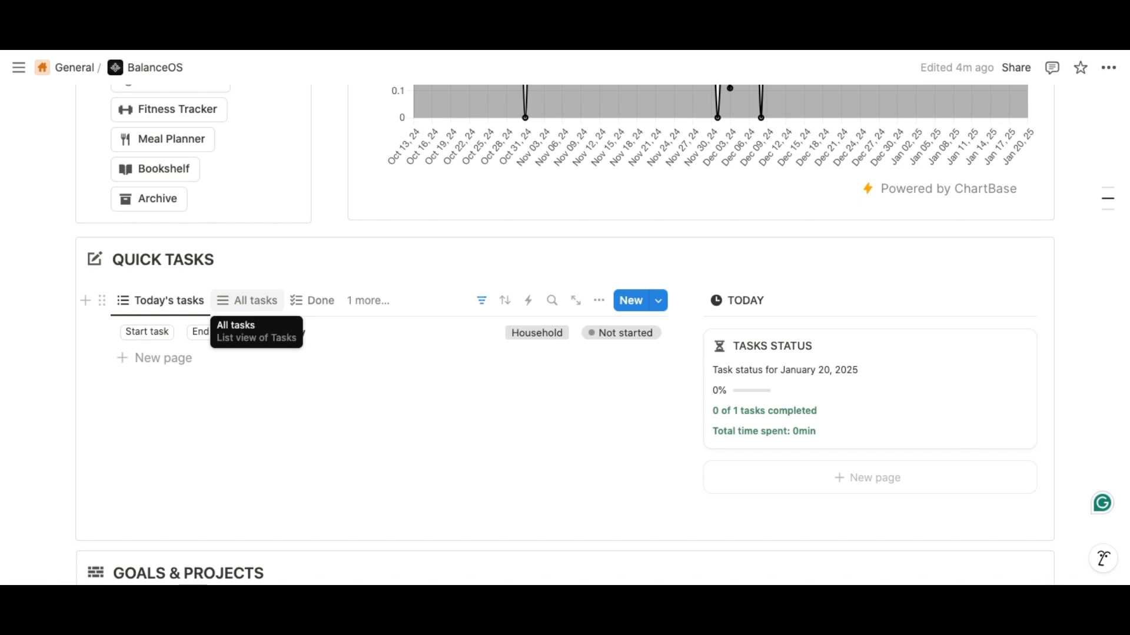
click(247, 301)
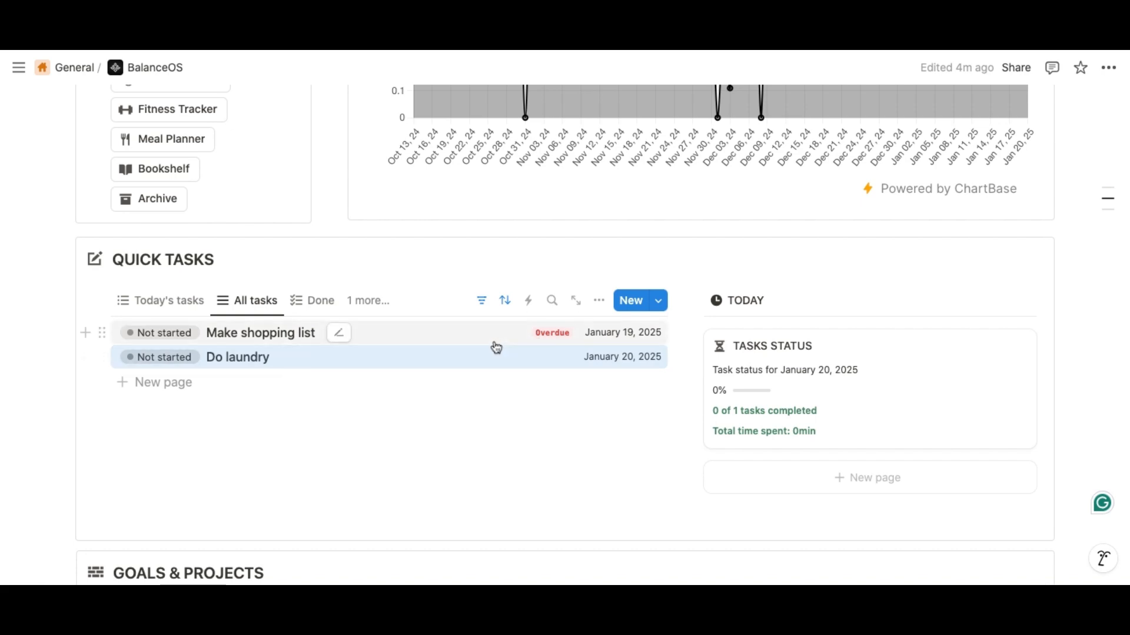
click(621, 346)
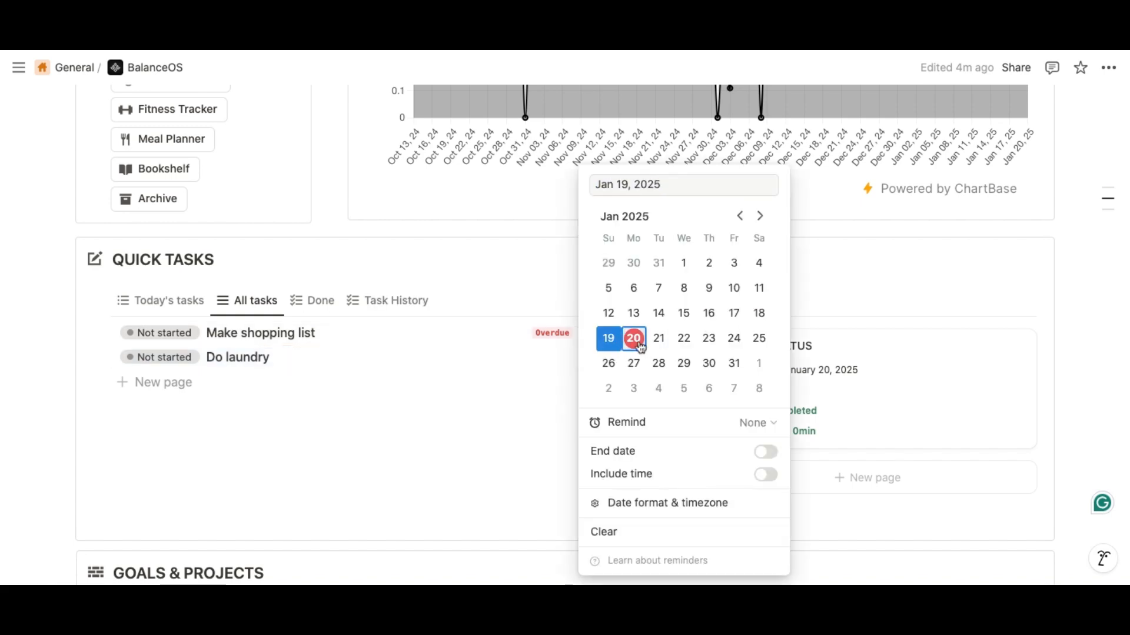
click(635, 339)
key(Escape)
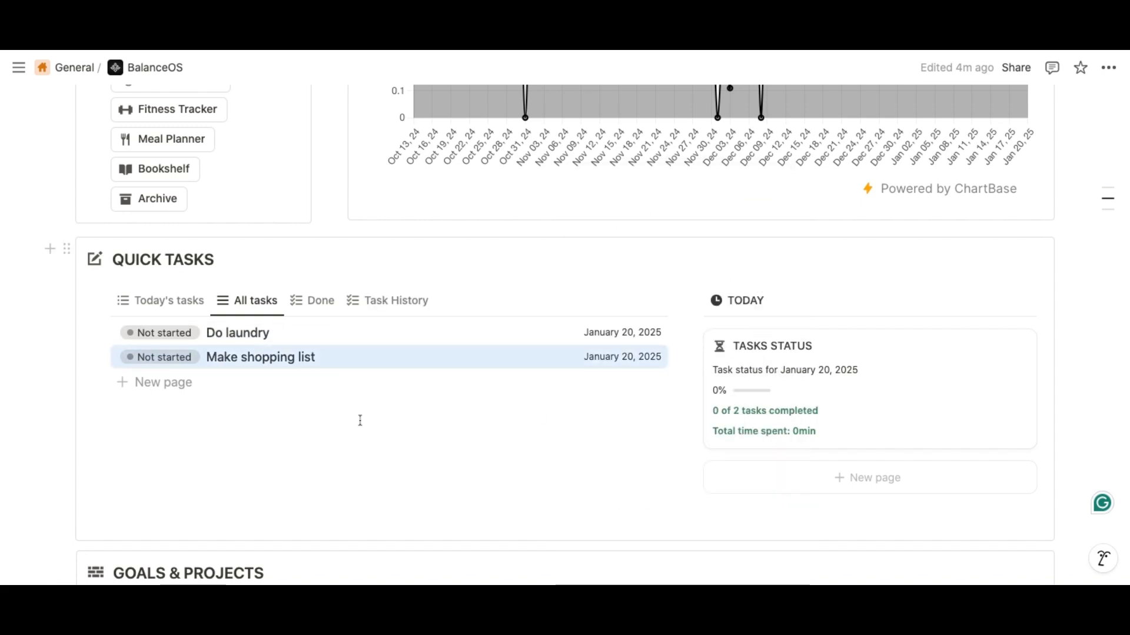
Start and end the Make shopping list task from the Today's tasks view
click(170, 302)
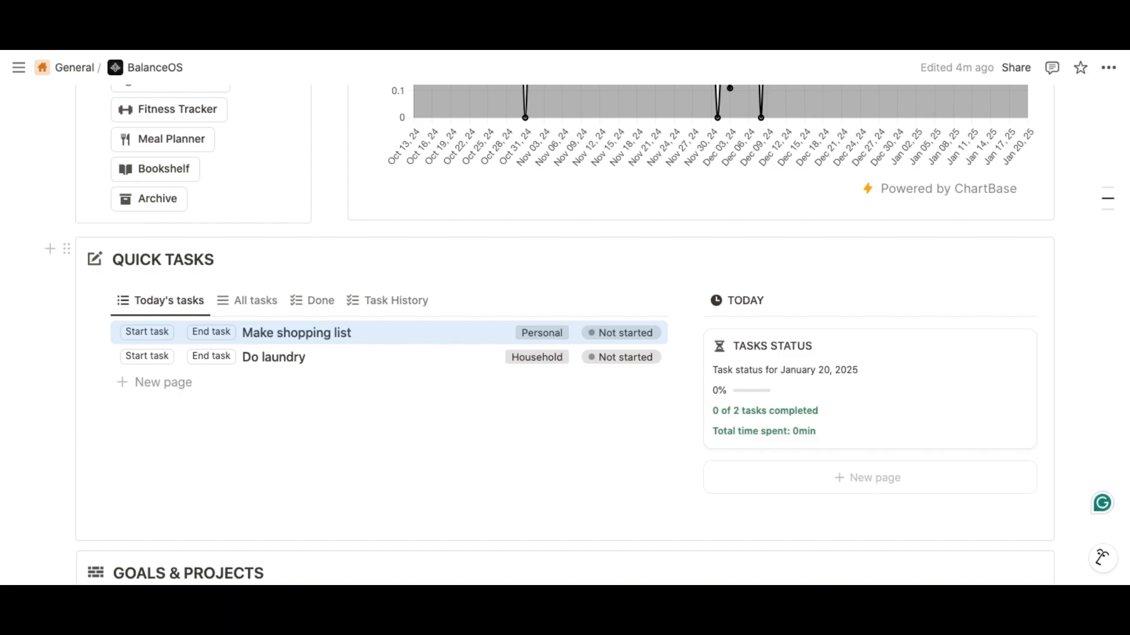
scroll(708, 373, down, 1)
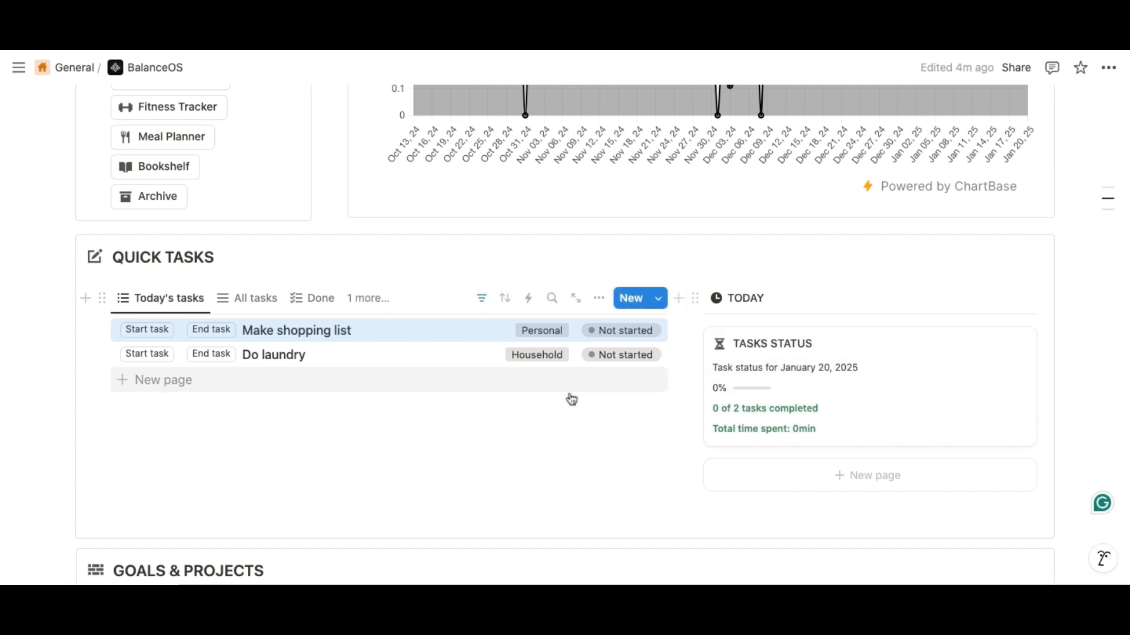
click(159, 335)
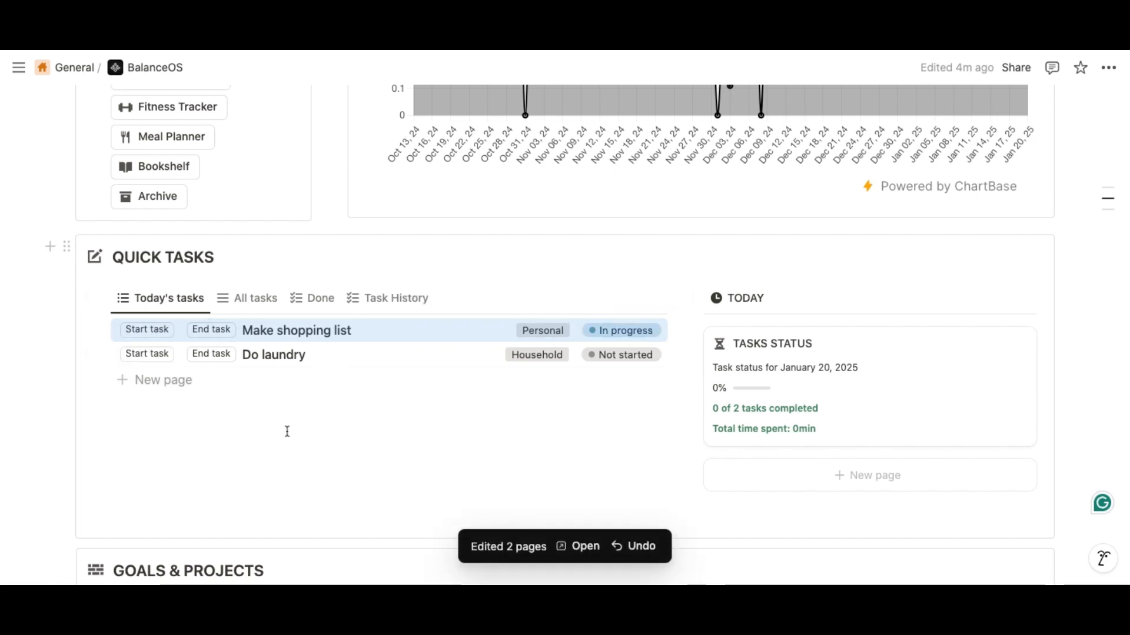
click(313, 465)
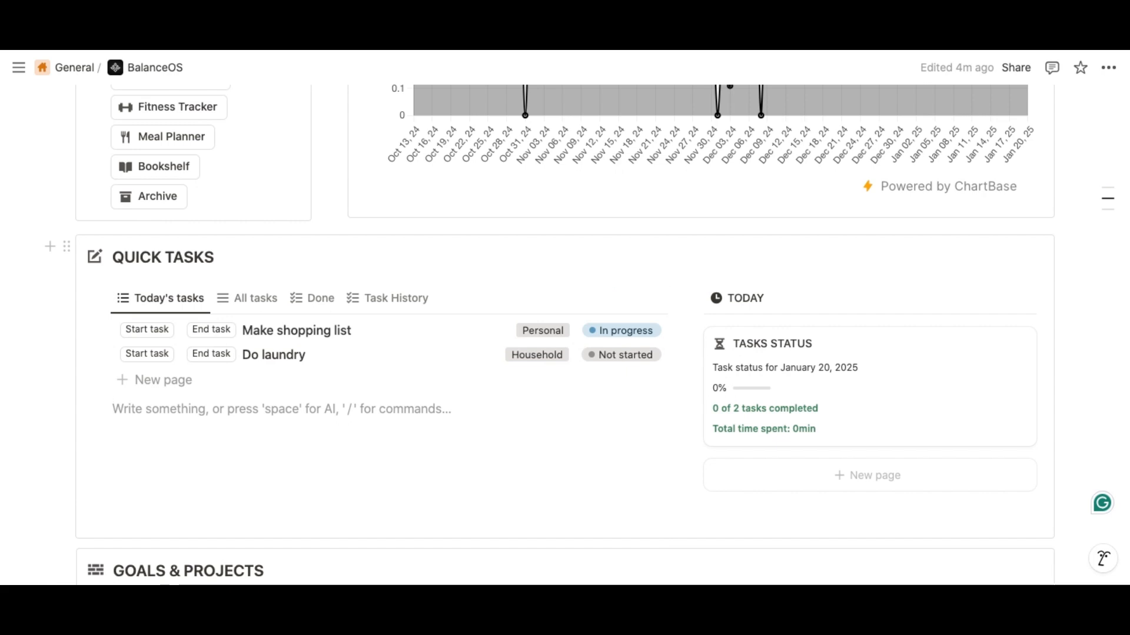
click(211, 330)
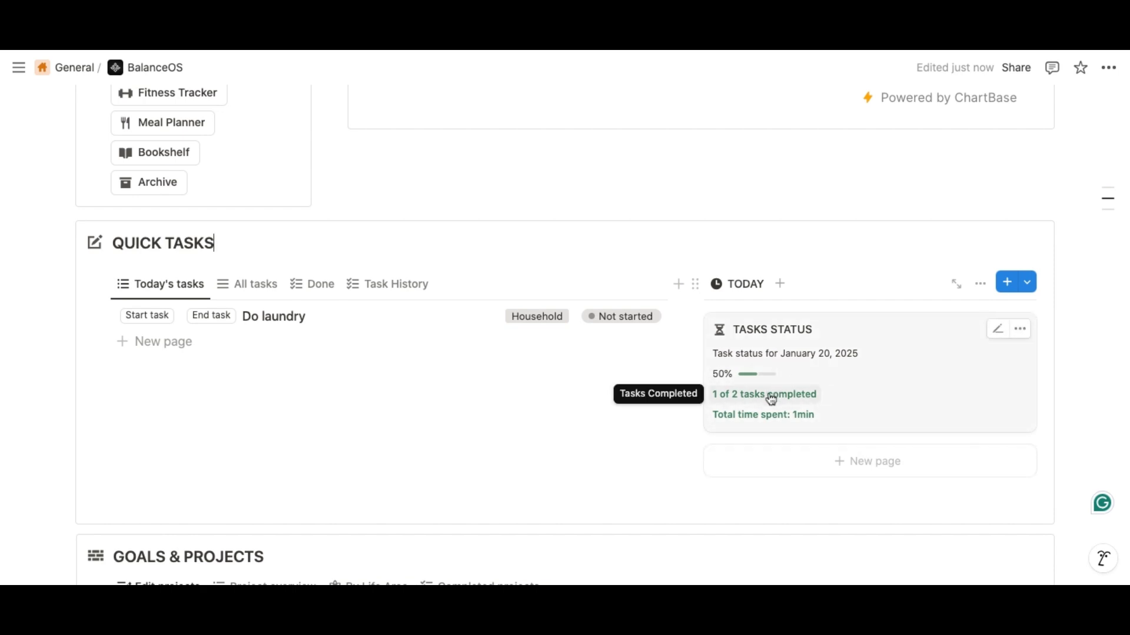
Start and end the Do laundry task, and show the list of completed quick tasks
click(148, 319)
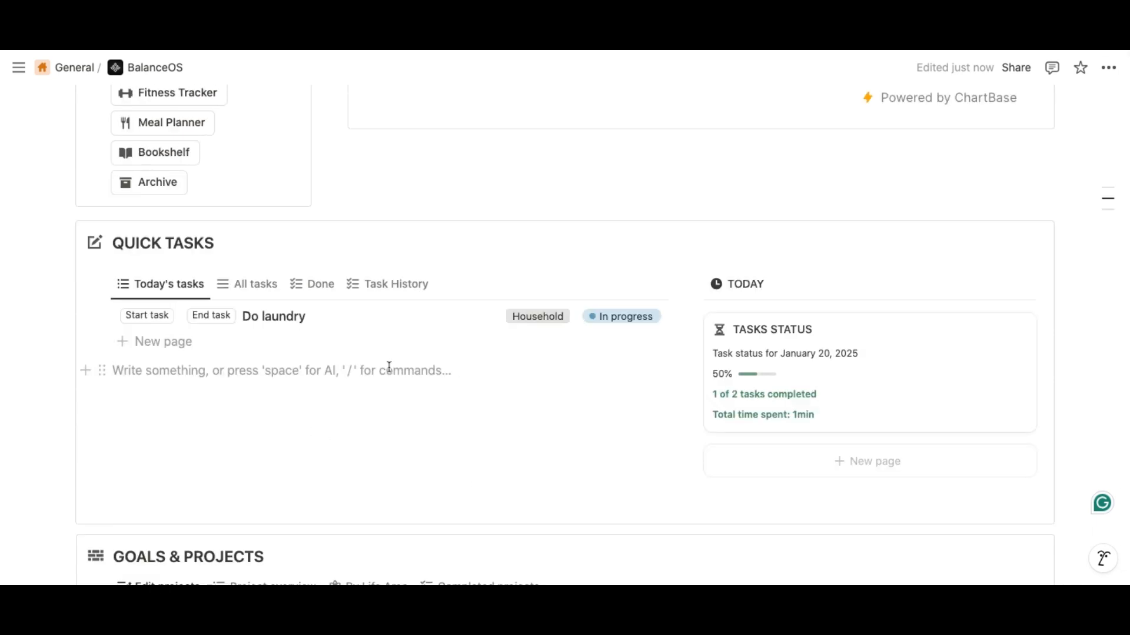
click(211, 316)
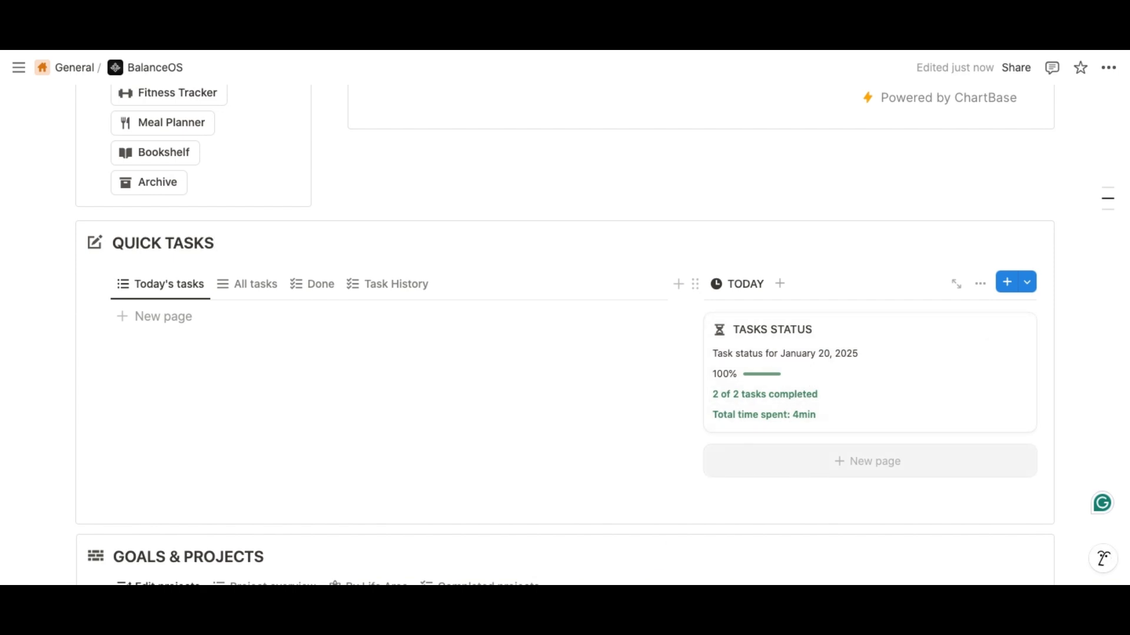
click(320, 286)
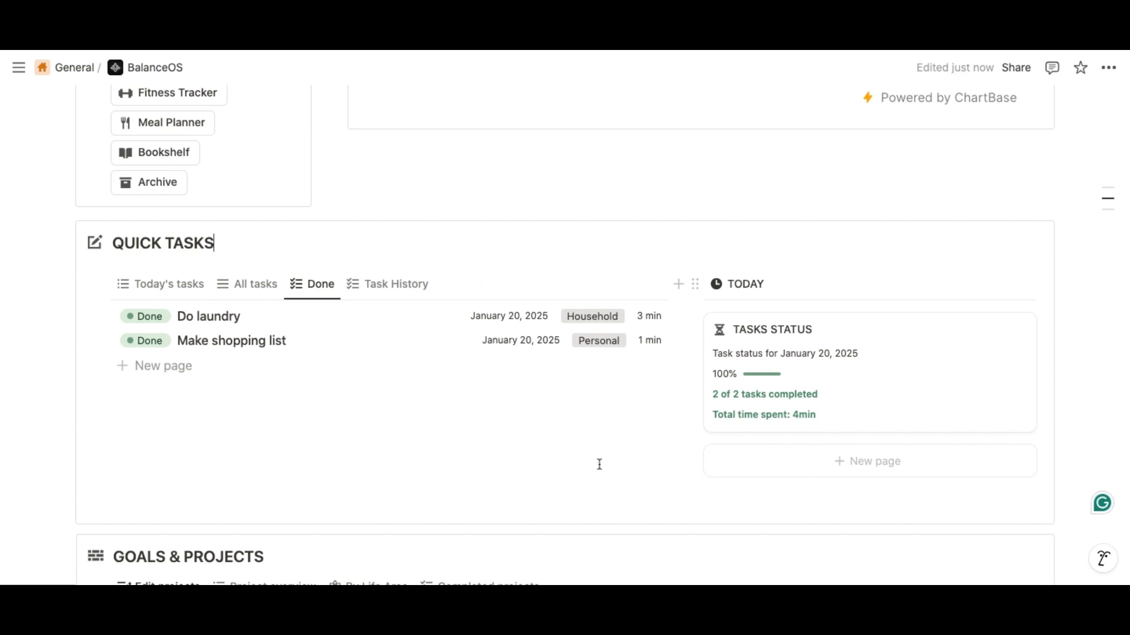
Expand the (Example) Become Debt Free group in GOALS & PROJECTS to view its projects
scroll(597, 463, down, 5)
scroll(653, 463, down, 1)
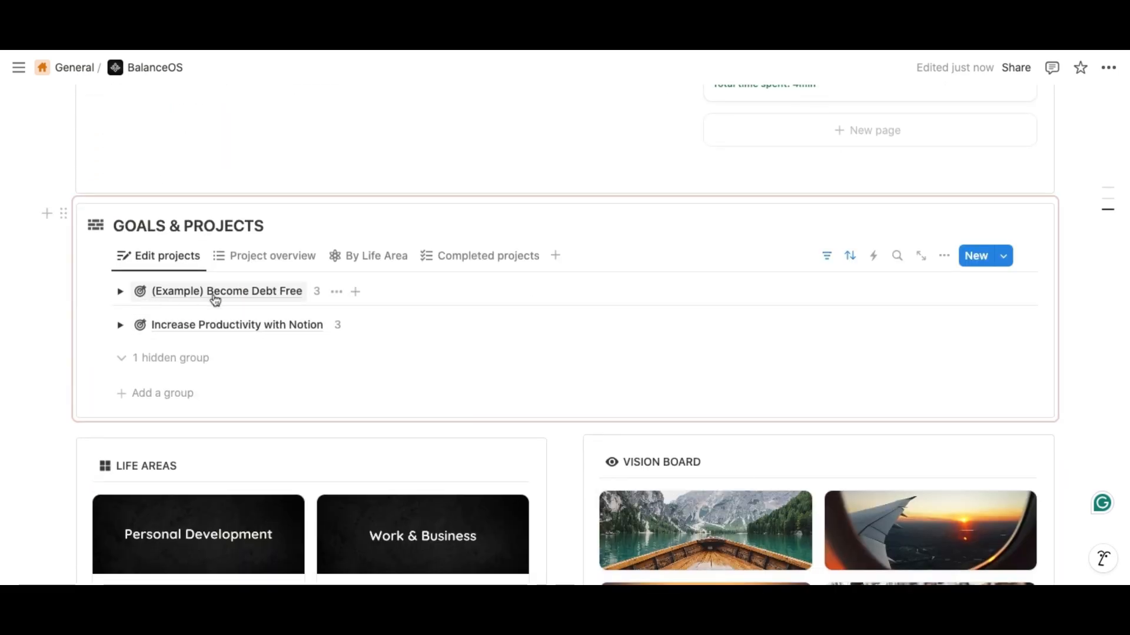
click(121, 292)
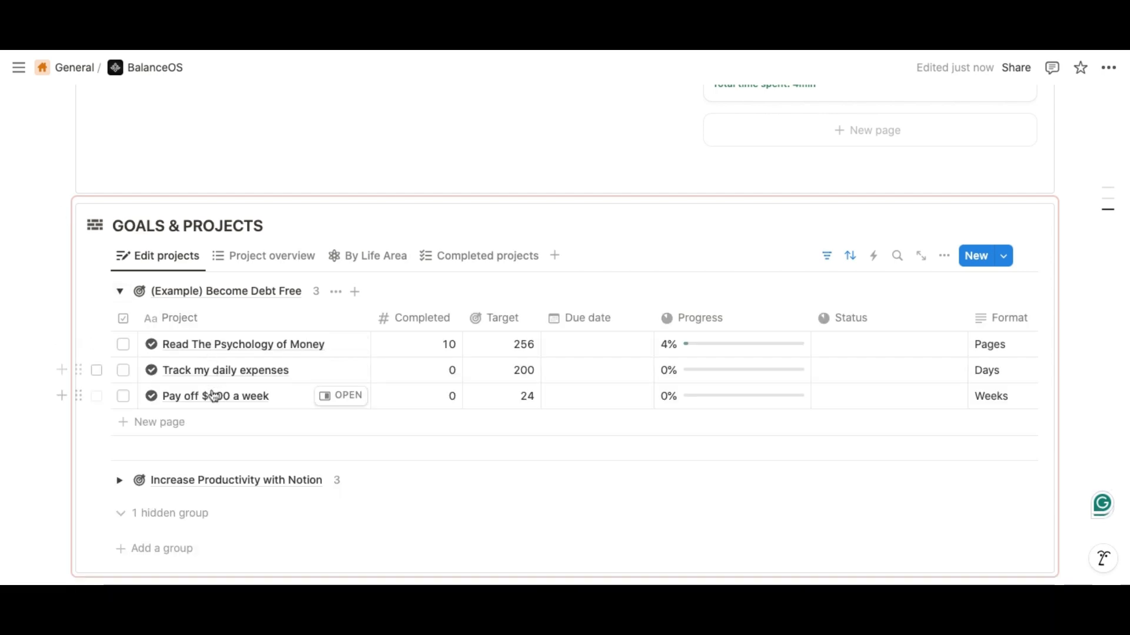
Expand the Increase Productivity with Notion group in GOALS & PROJECTS to view its projects
scroll(212, 397, down, 1)
click(120, 443)
scroll(177, 436, down, 2)
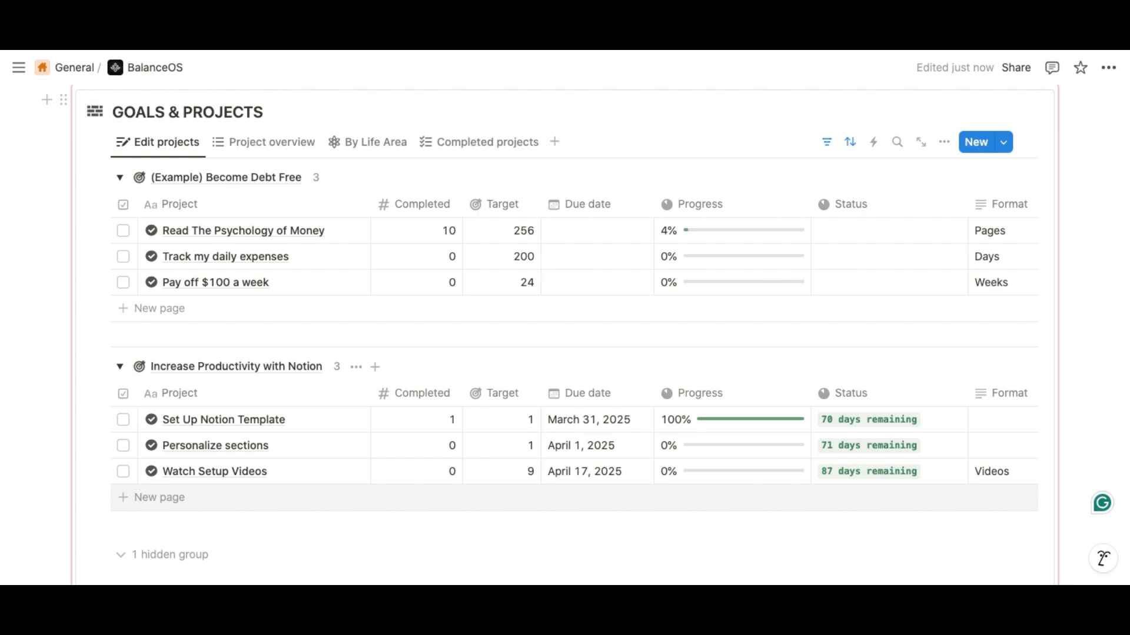
scroll(177, 497, down, 1)
Locate the Goals link in the DASHBOARD section and return to GOALS & PROJECTS
scroll(176, 497, up, 4)
scroll(219, 361, up, 12)
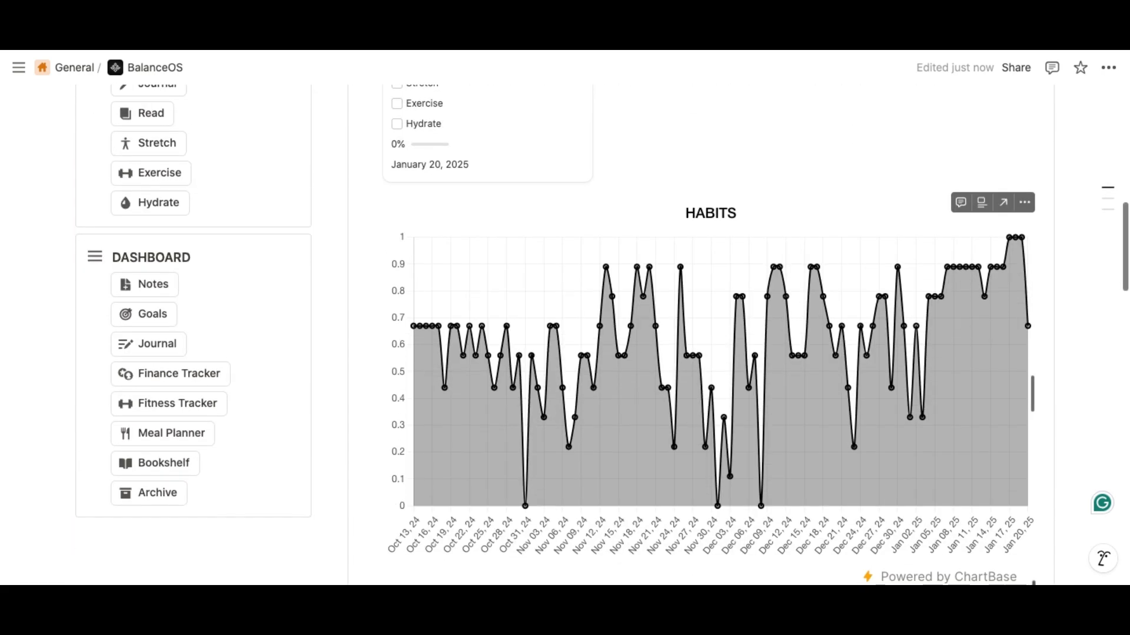
click(155, 316)
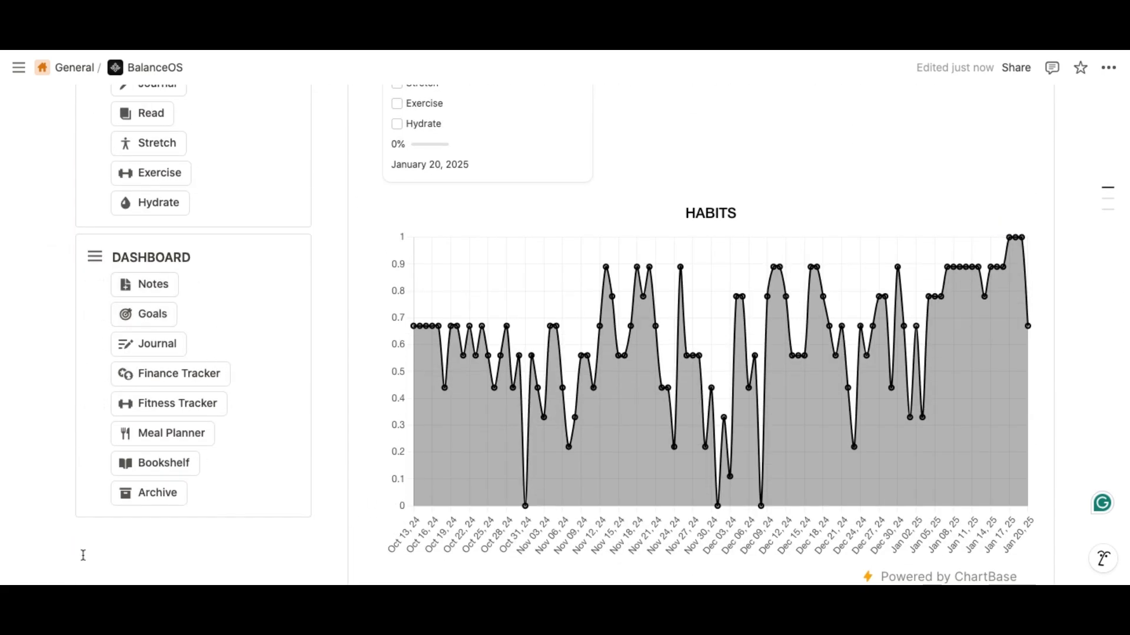
scroll(565, 335, up, 1)
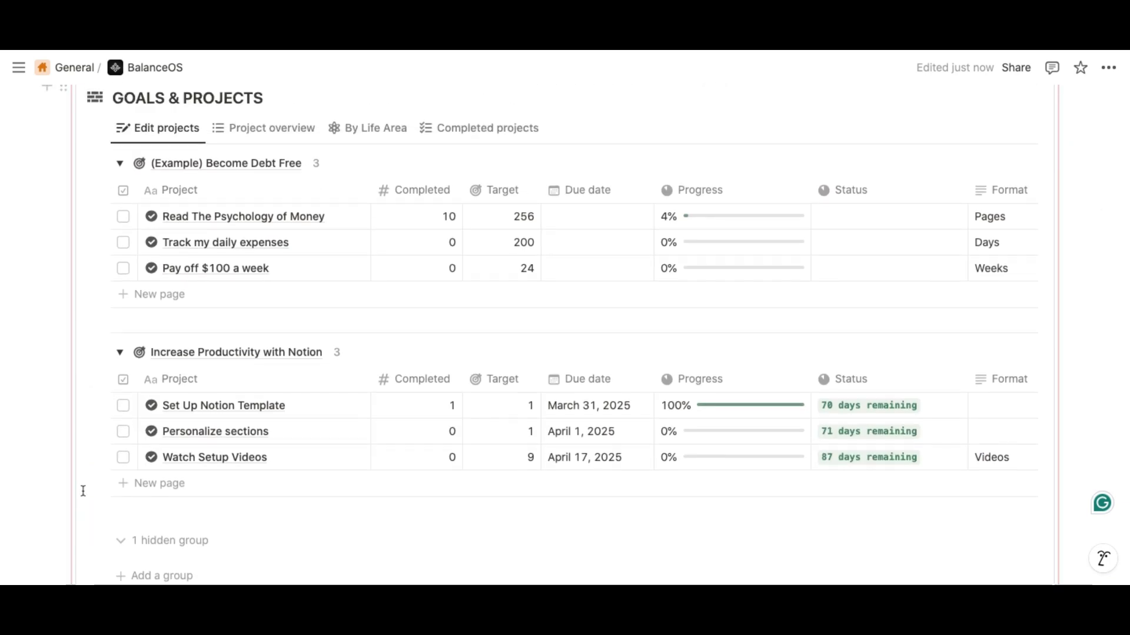
Collapse the (Example) Become Debt Free and Increase Productivity with Notion groups in GOALS & PROJECTS
click(119, 165)
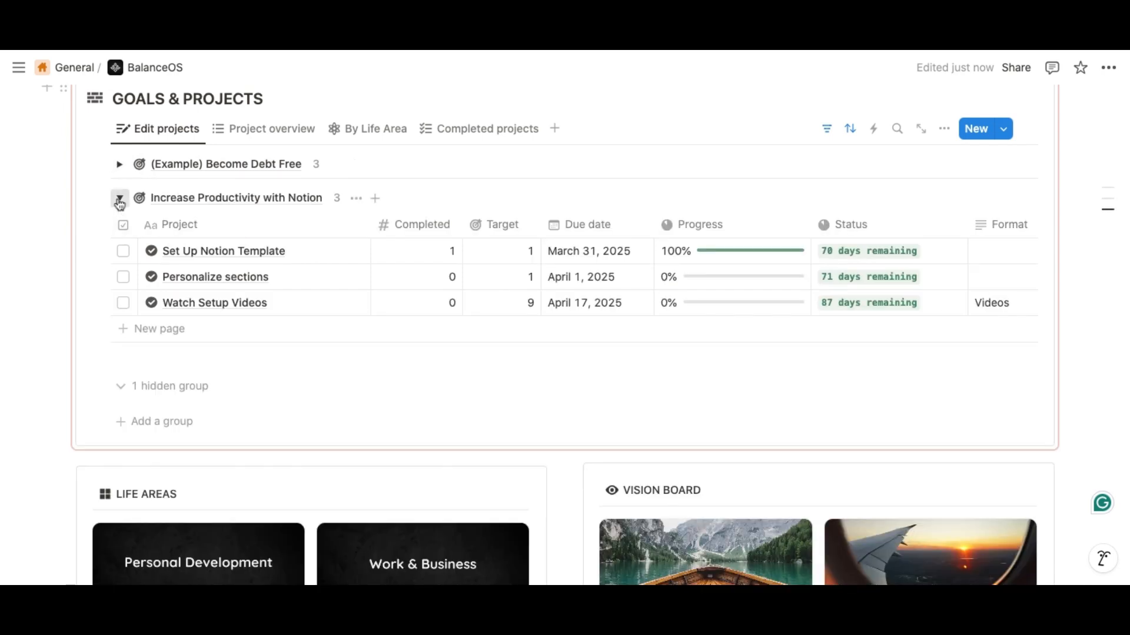
click(118, 197)
scroll(242, 410, down, 1)
scroll(242, 410, down, 2)
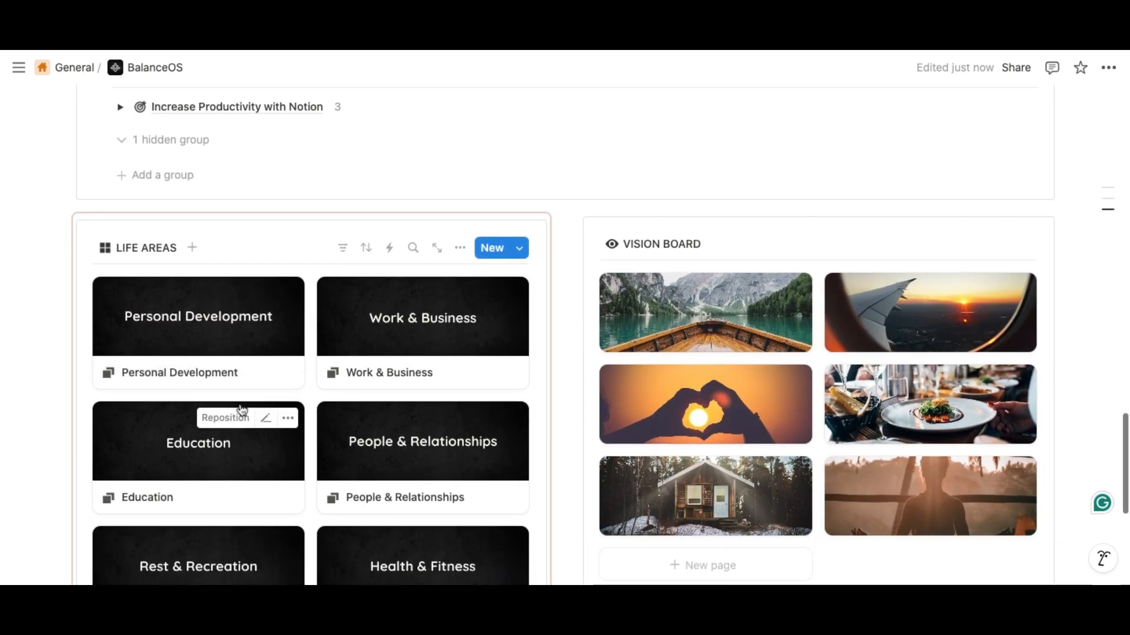
Open the Education page from LIFE AREAS, review its related notes, projects and books, and close it
scroll(241, 410, down, 1)
scroll(242, 411, down, 1)
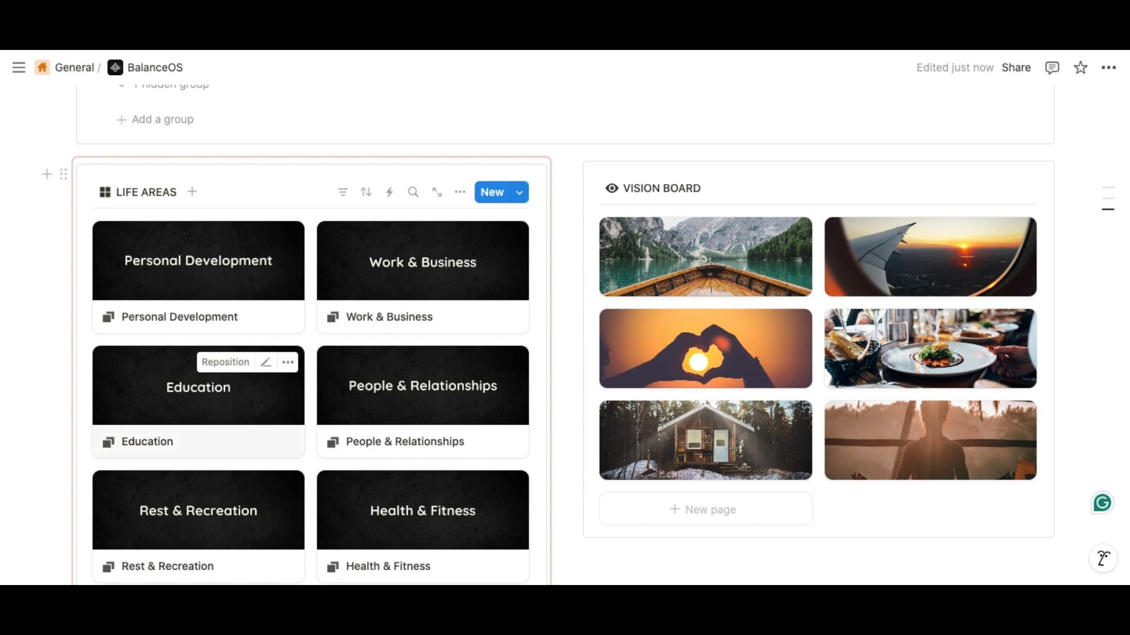
scroll(221, 212, down, 2)
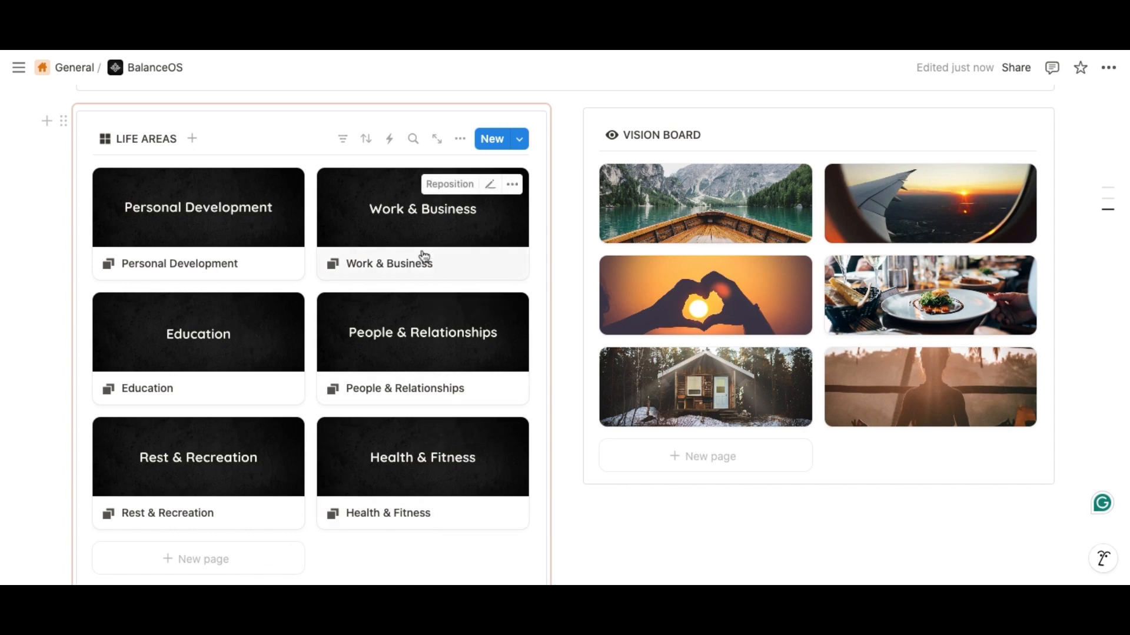
scroll(234, 347, down, 1)
click(233, 347)
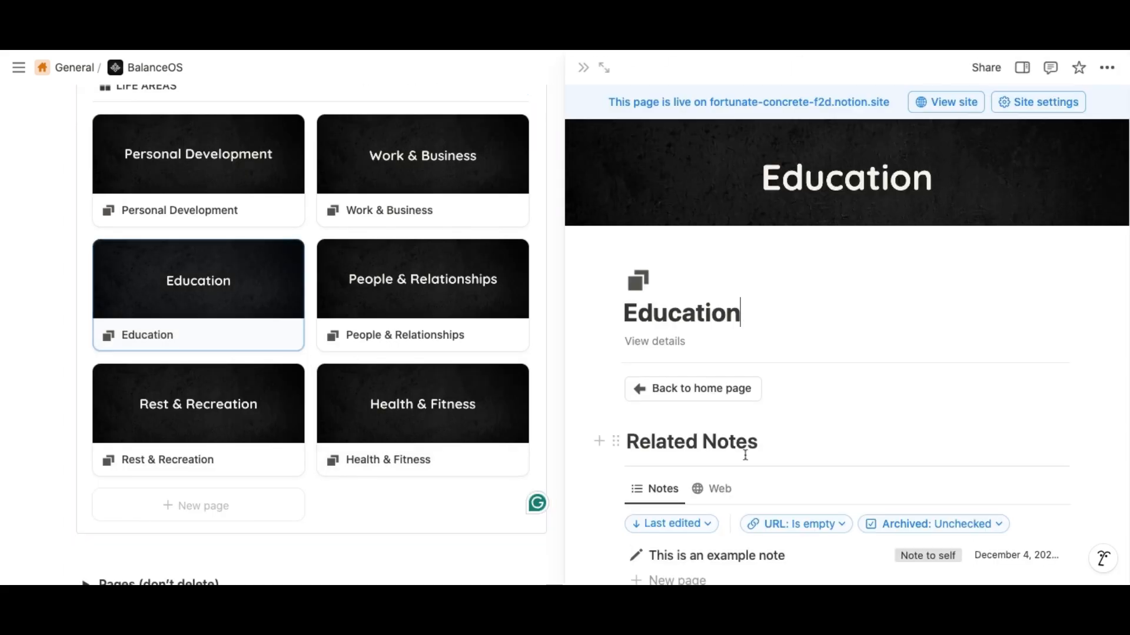
scroll(745, 454, down, 2)
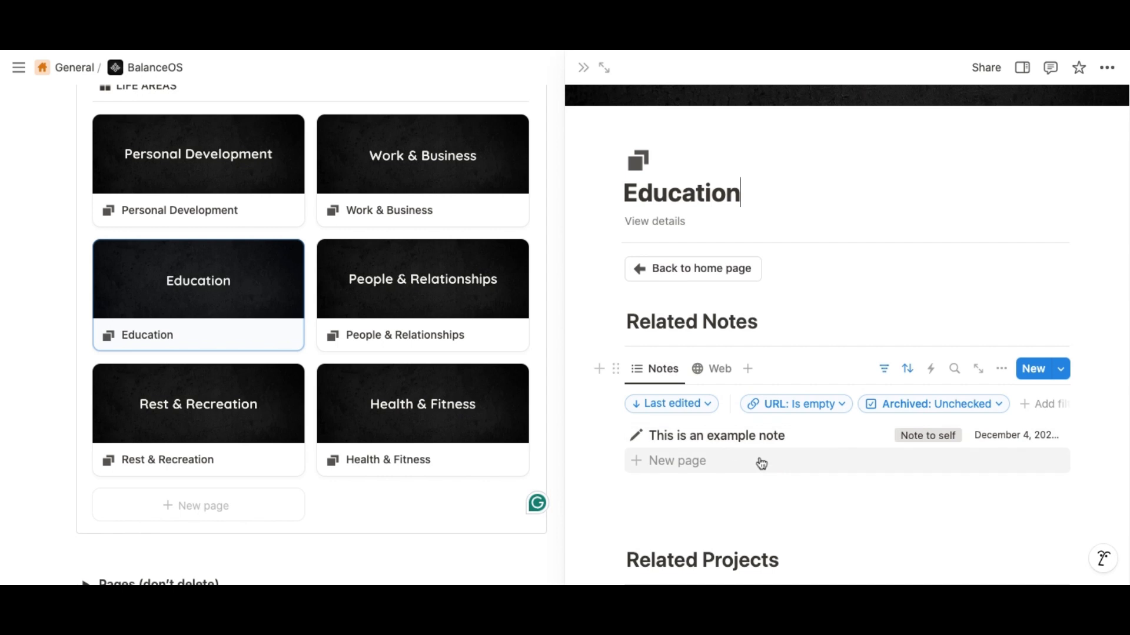
scroll(762, 464, down, 1)
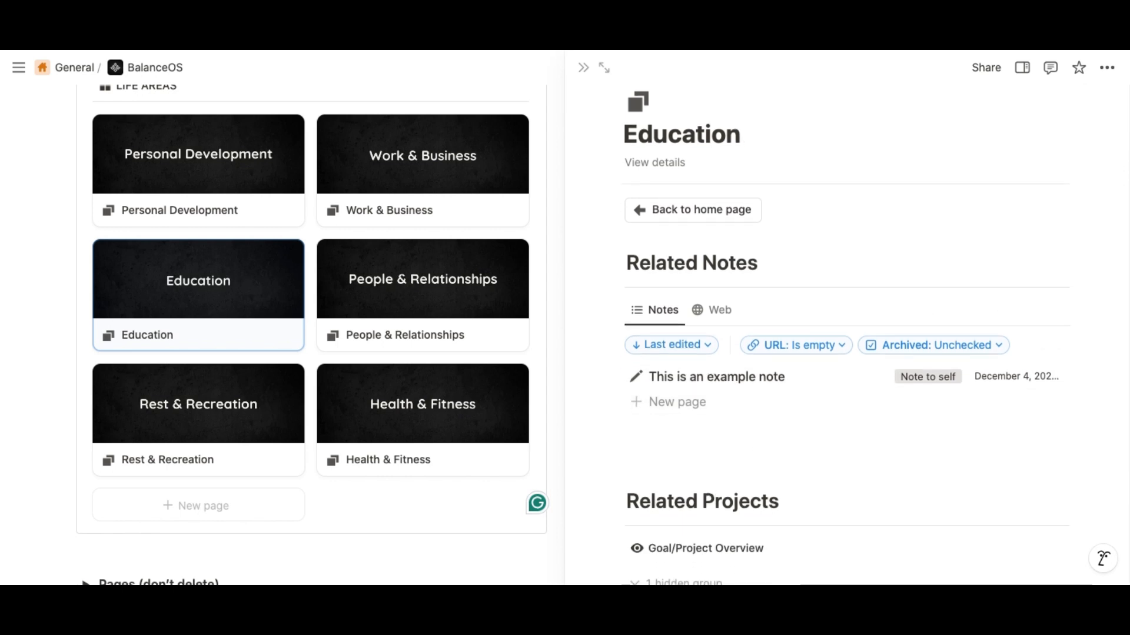
scroll(706, 454, down, 1)
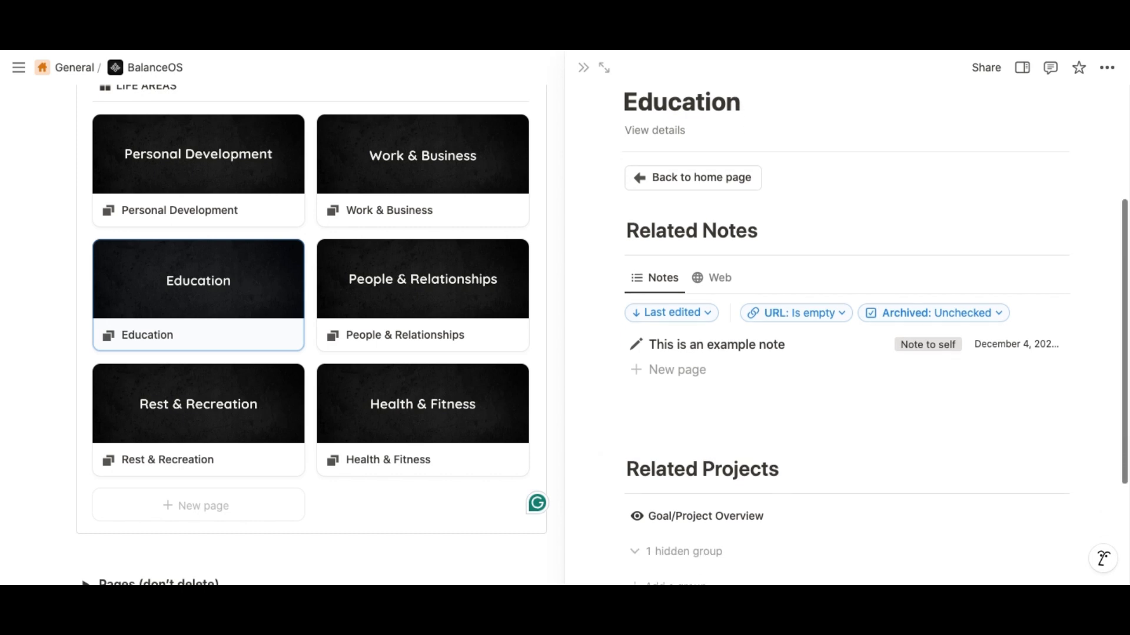
scroll(876, 335, down, 3)
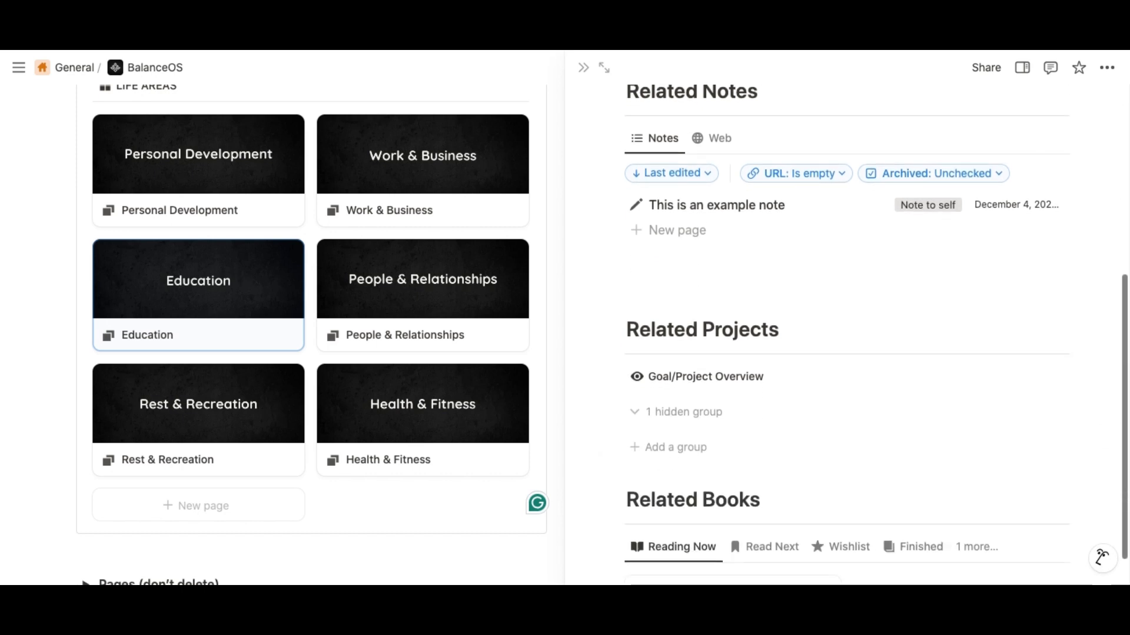
scroll(876, 335, down, 2)
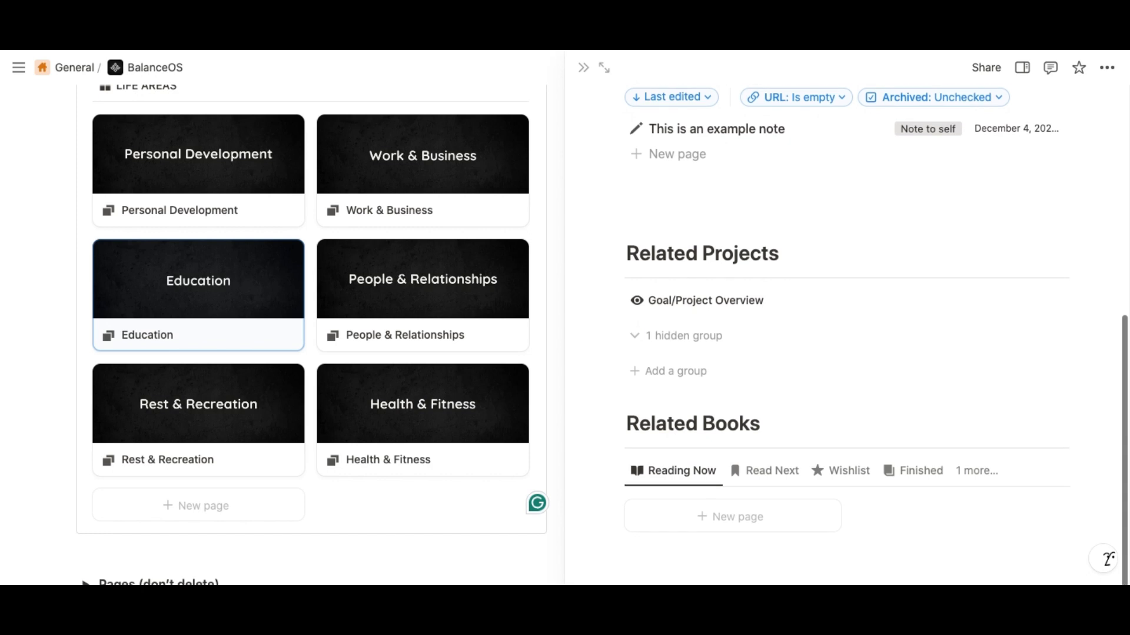
scroll(876, 335, down, 1)
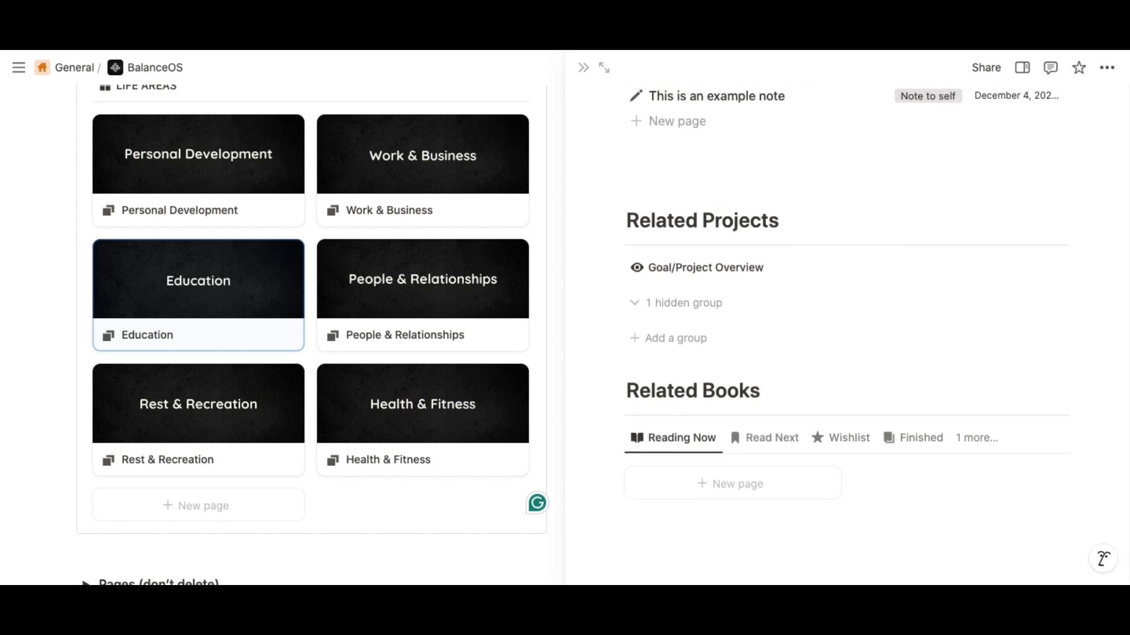
scroll(716, 480, up, 3)
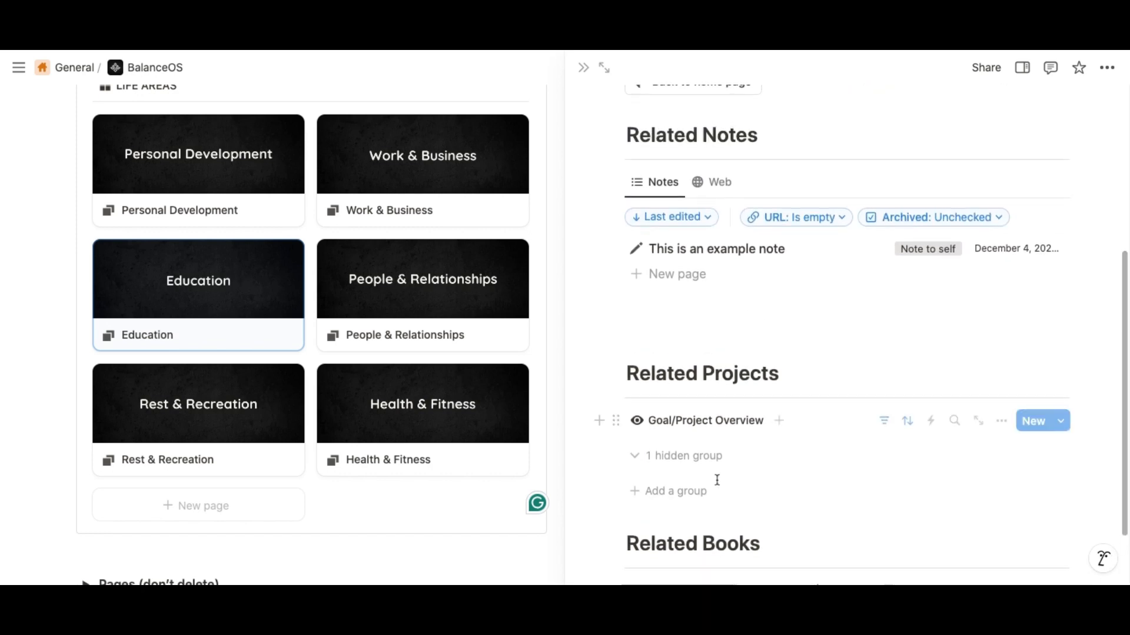
click(584, 68)
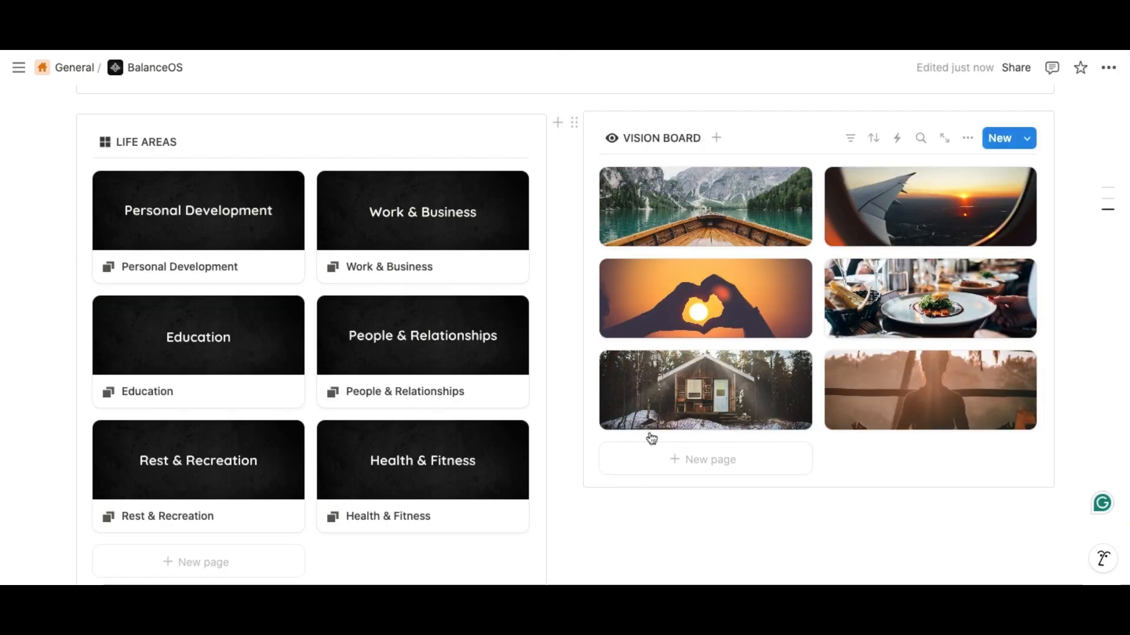
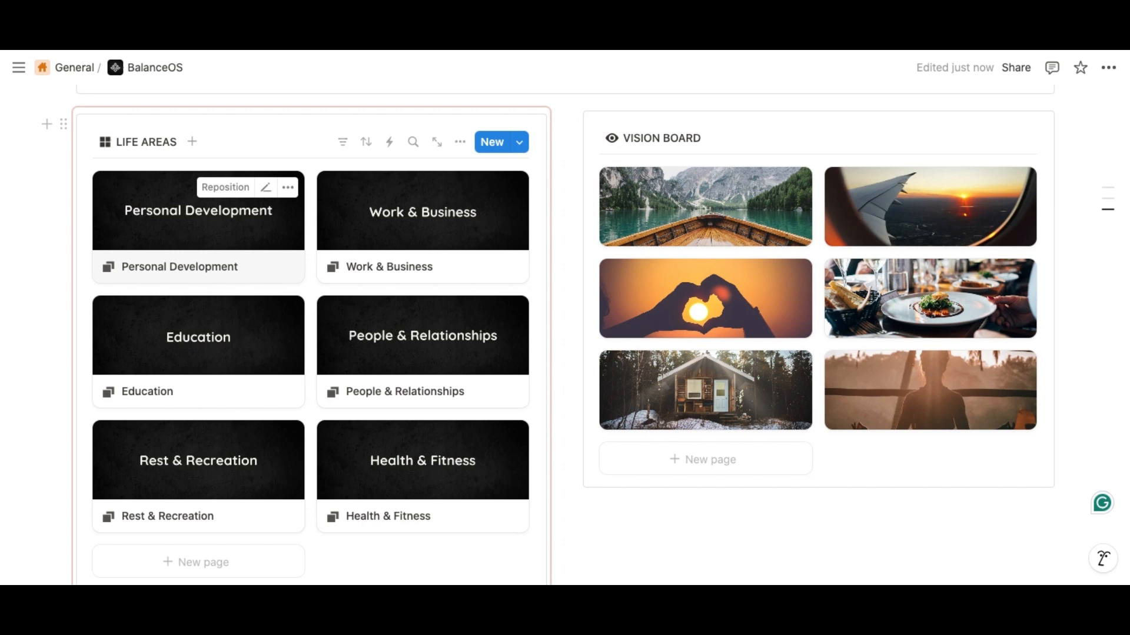
Rename the Work & Business life area to Youtube
scroll(412, 236, up, 1)
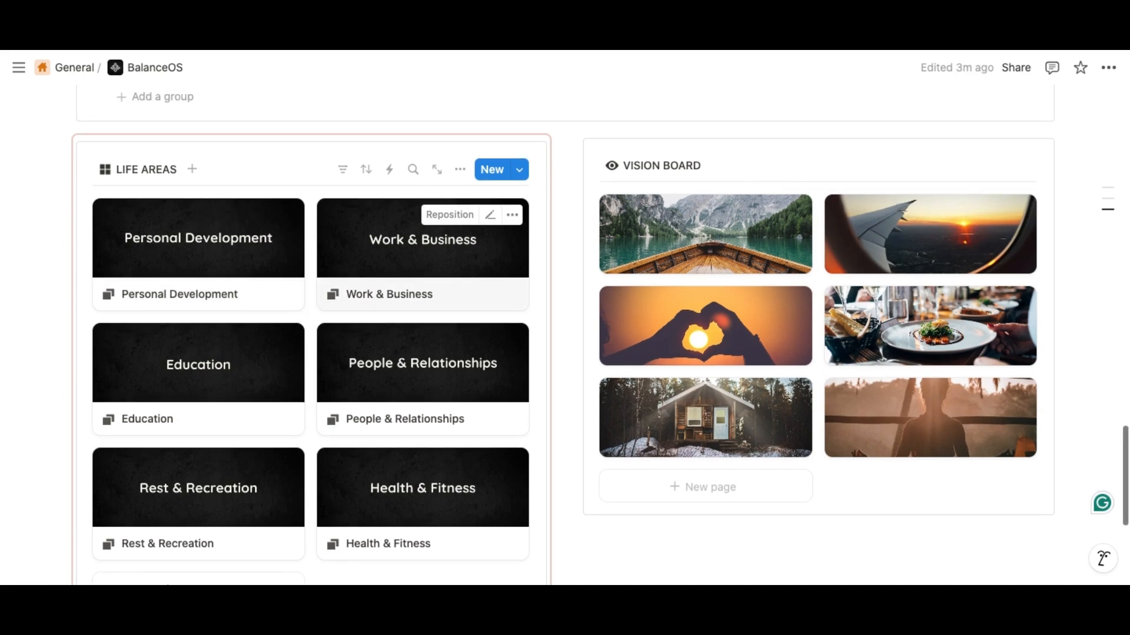
click(406, 245)
drag(823, 307, 606, 295)
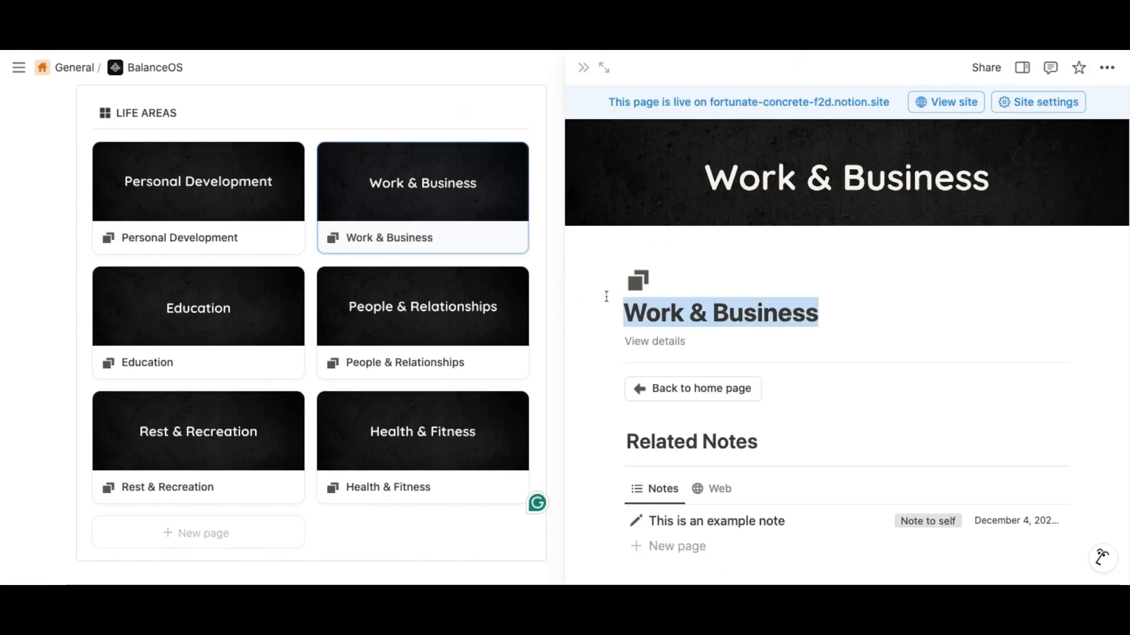
text(Youtube)
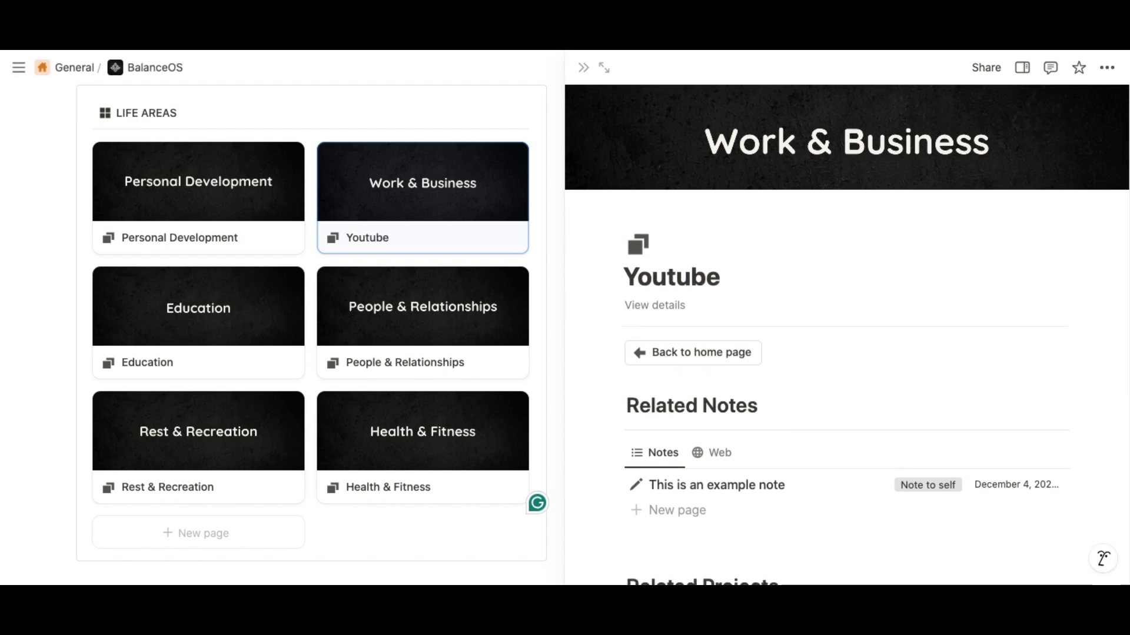
Look through the upload and Unsplash cover options for the Youtube page, and close the page without changing the cover
mouse_move(826, 147)
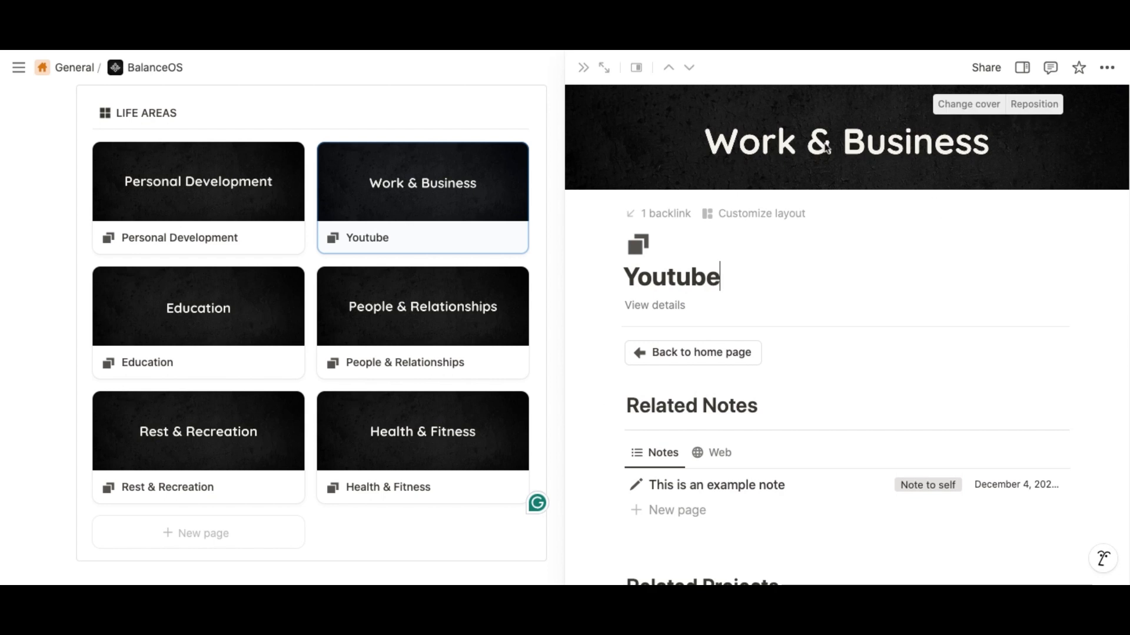
click(968, 106)
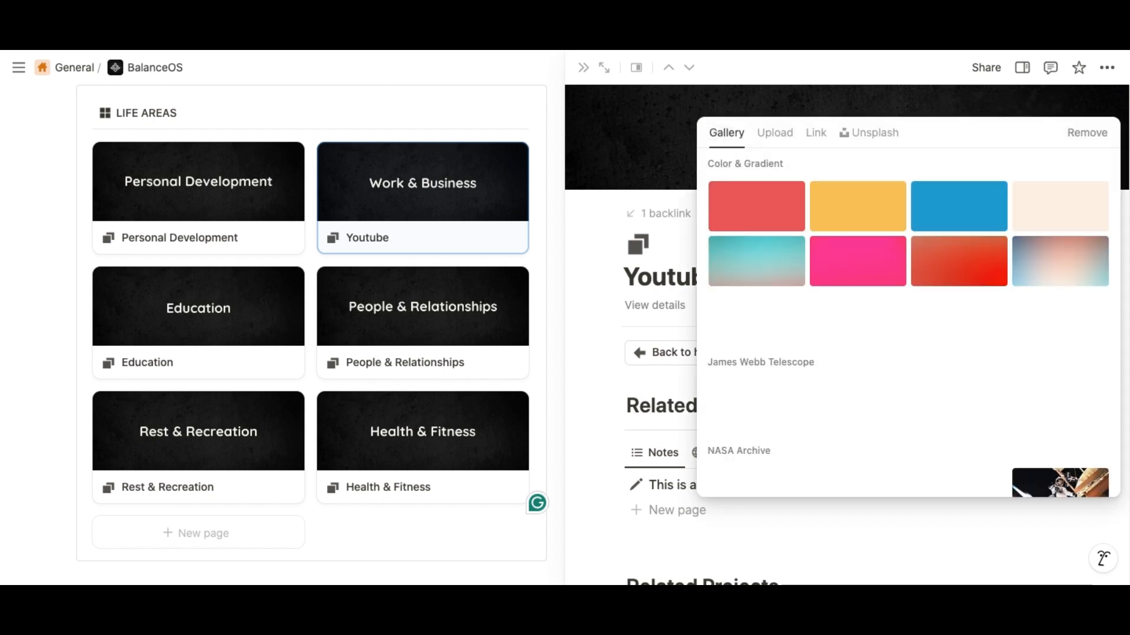
click(776, 135)
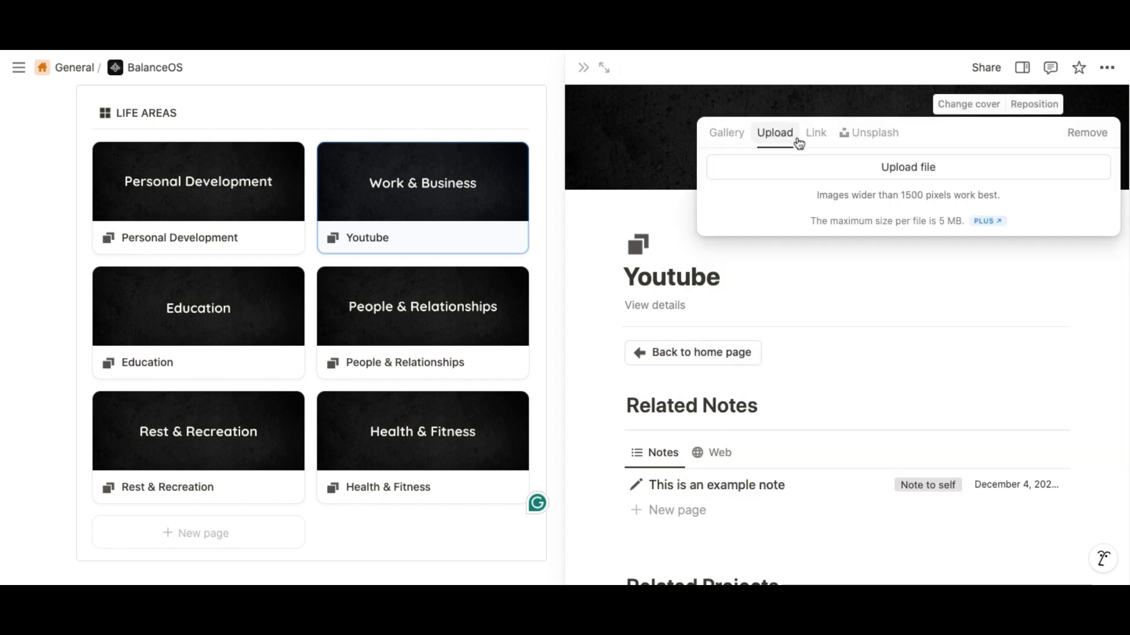
click(869, 132)
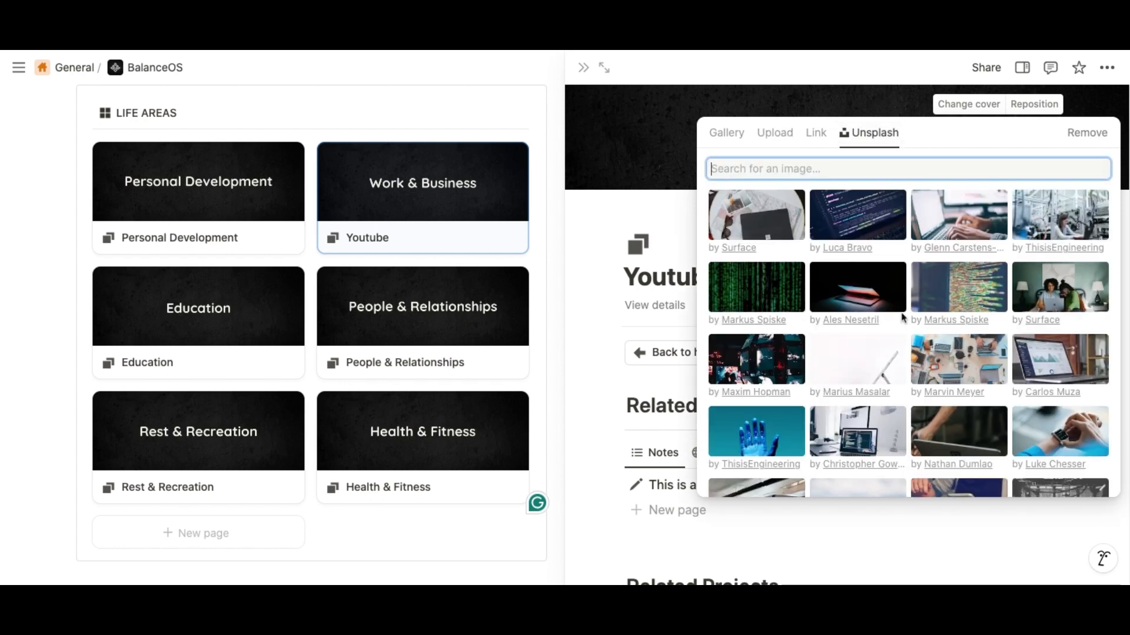
click(602, 333)
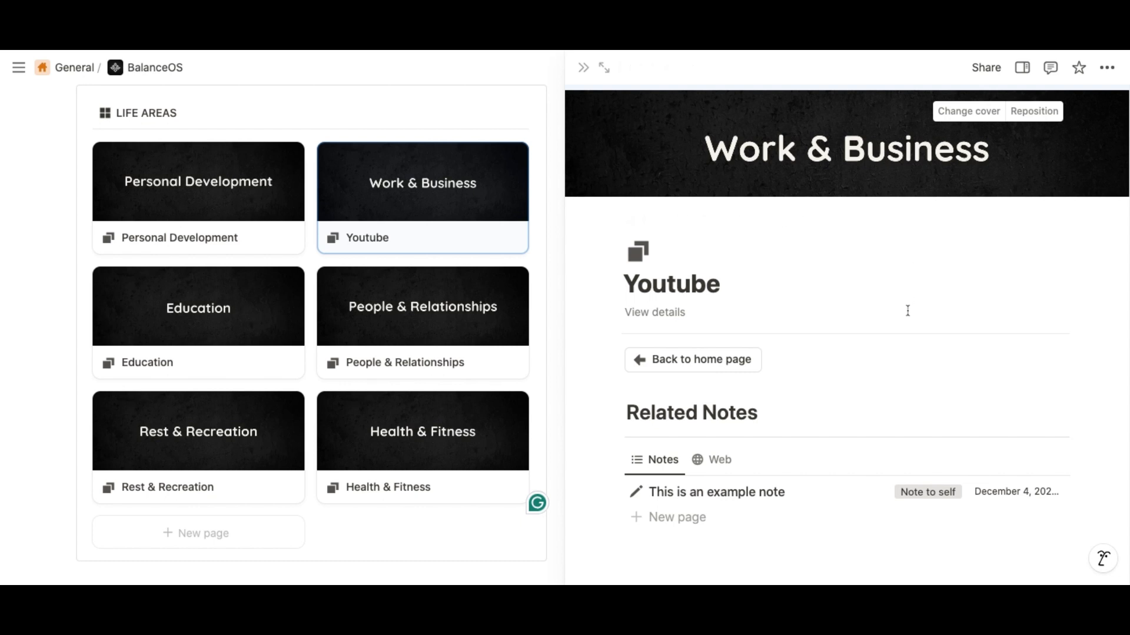
click(583, 69)
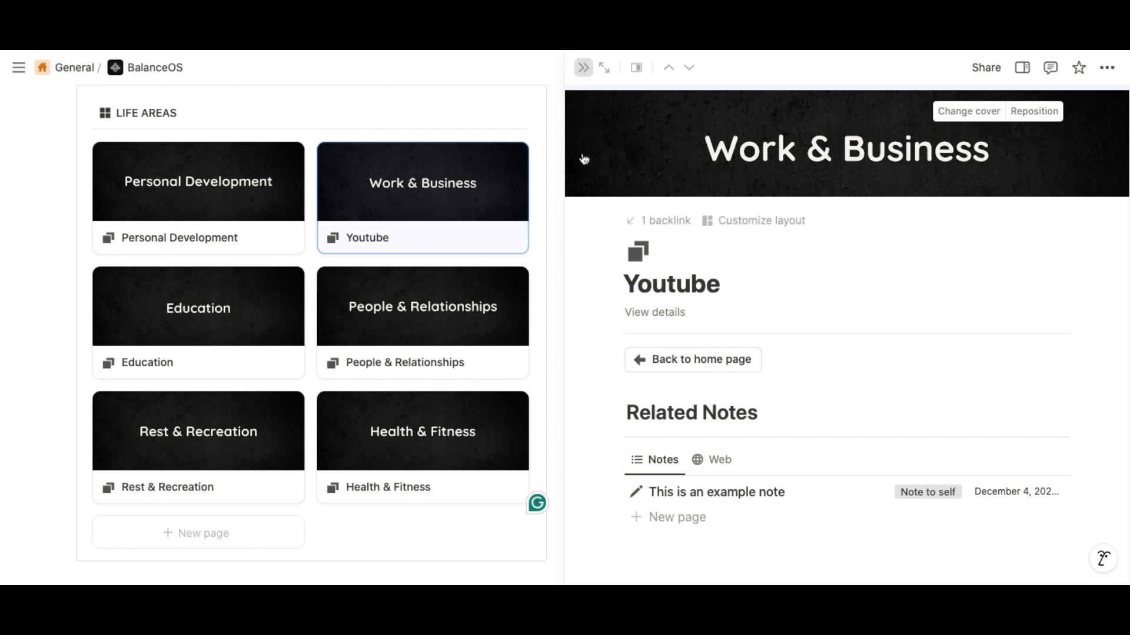
View the actions available for the Health & Fitness life area card, including Delete, and dismiss them
scroll(584, 159, up, 1)
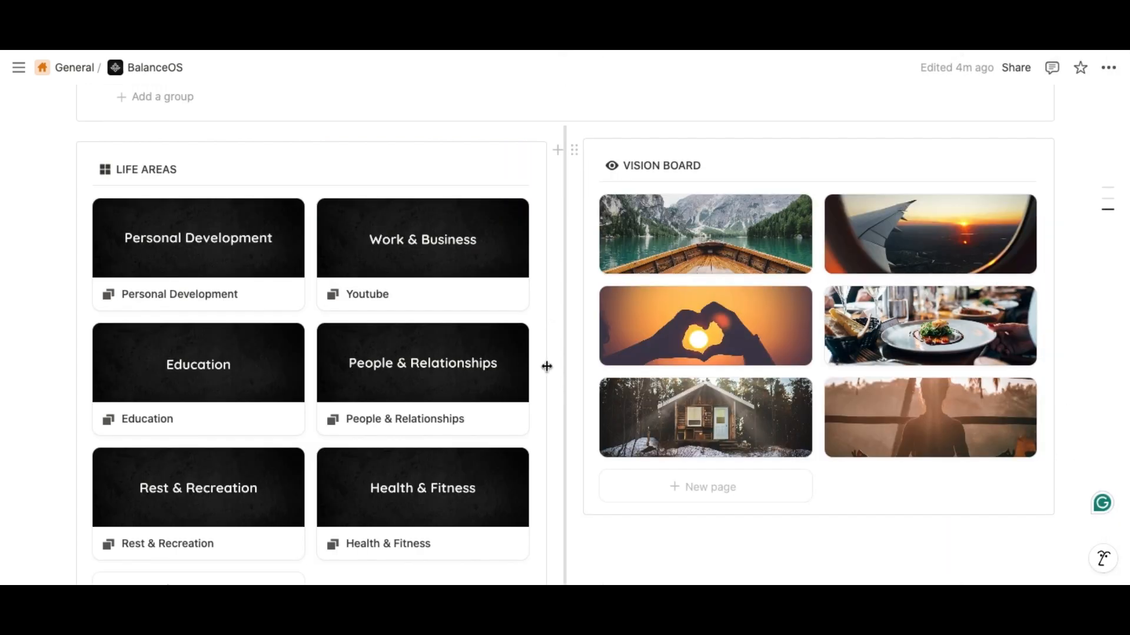
scroll(511, 468, down, 2)
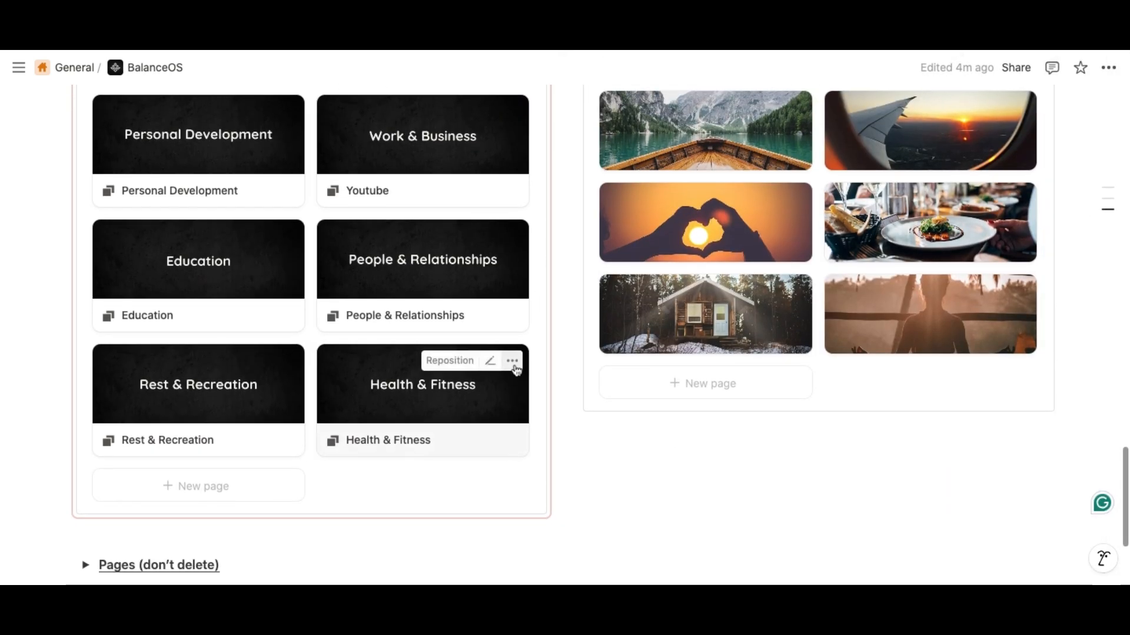
click(513, 363)
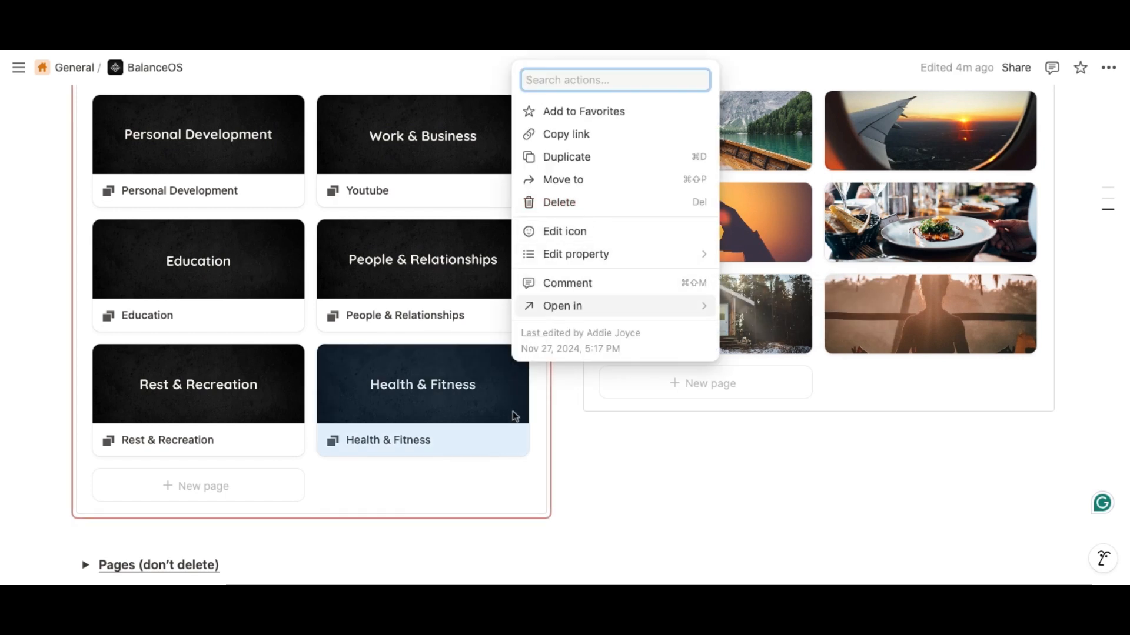
click(579, 493)
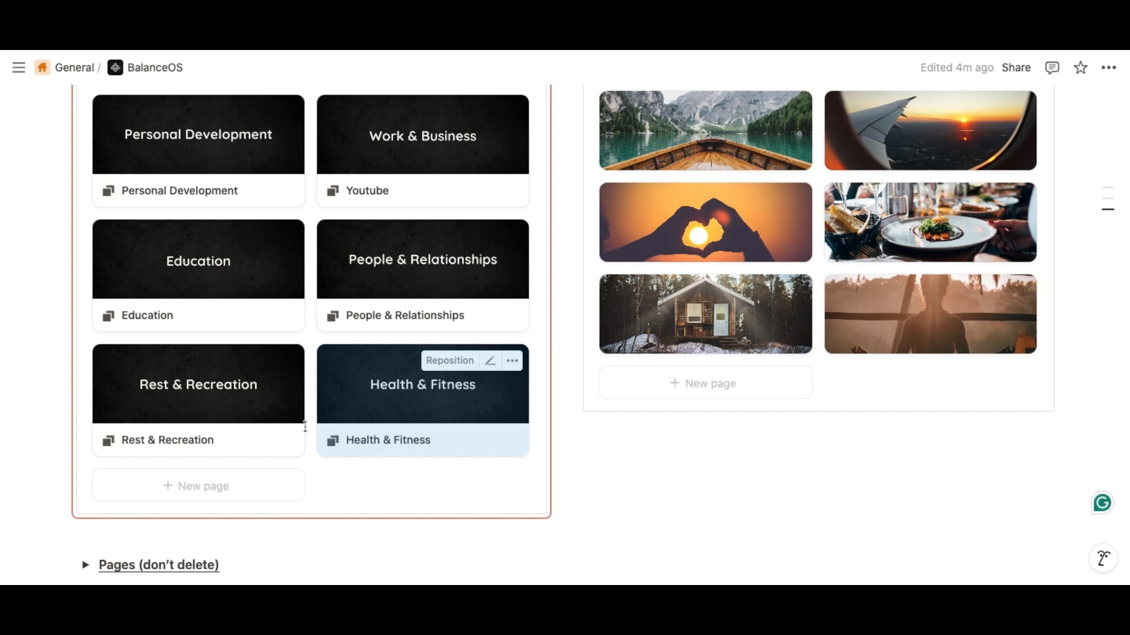
Add a life area page named New Area and look through its related notes, projects and books sections
click(200, 492)
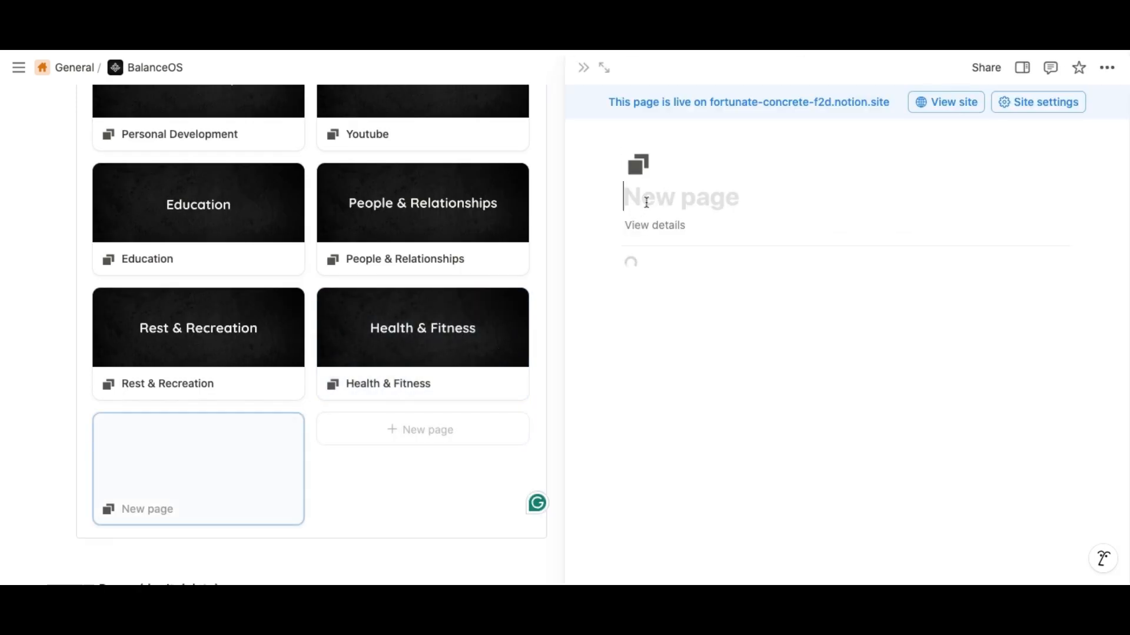
text(New Area)
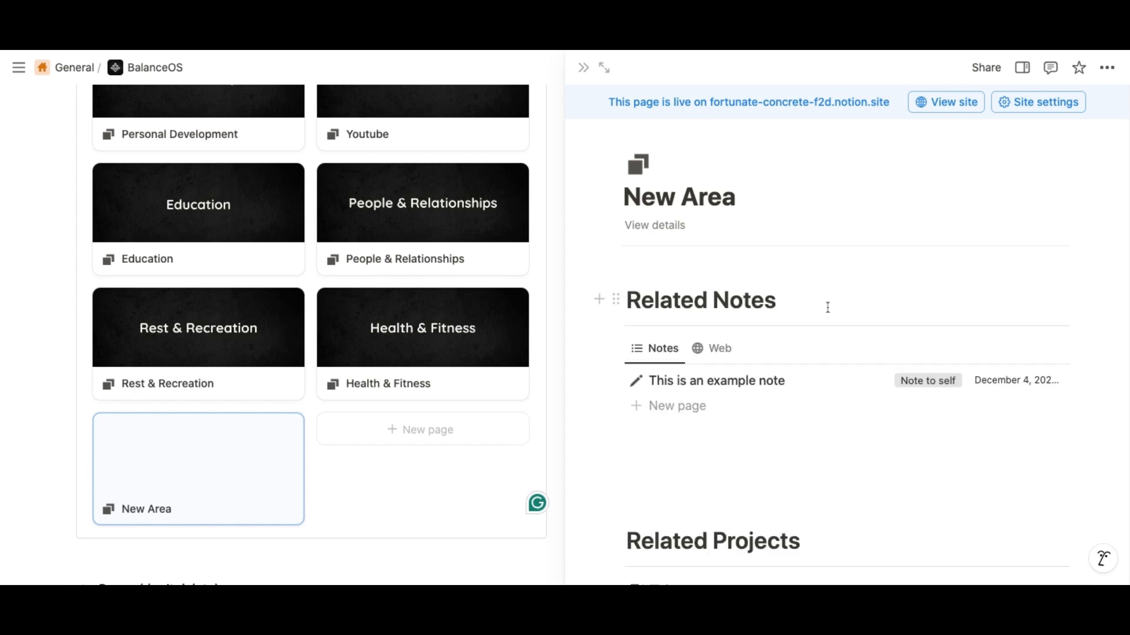
scroll(819, 411, down, 3)
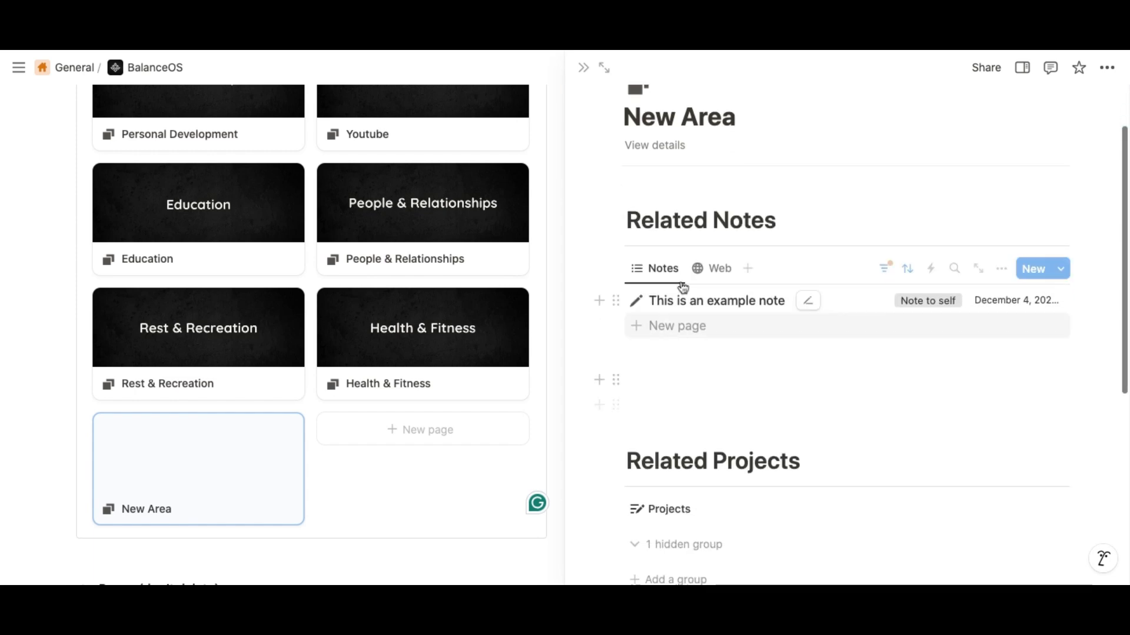
scroll(650, 520, down, 3)
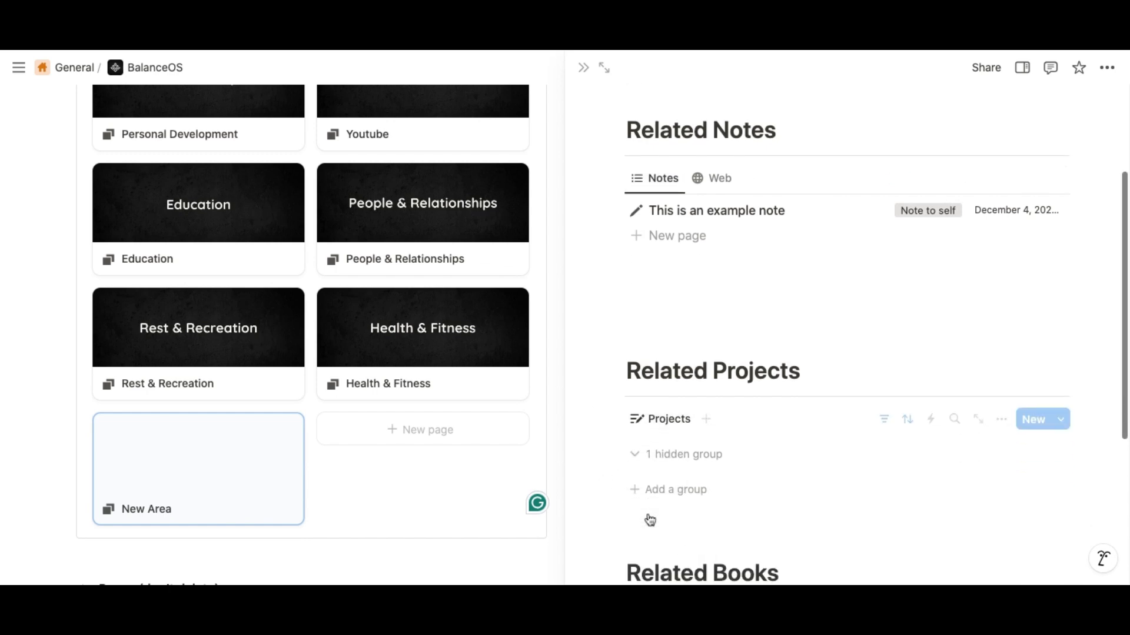
scroll(650, 519, down, 2)
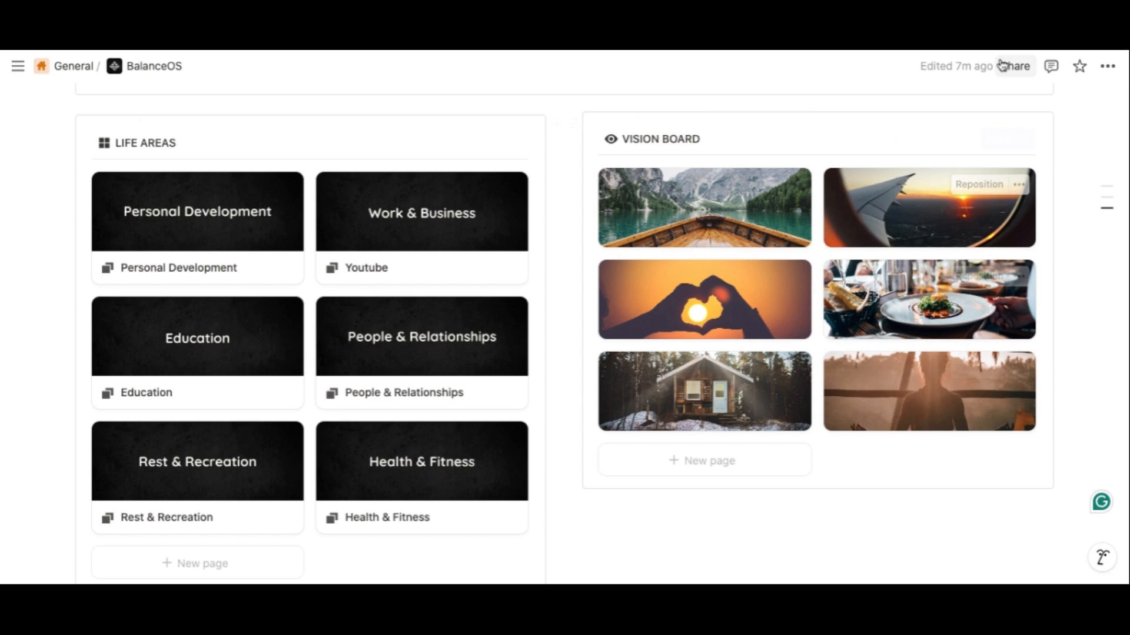
Set the Vision Board gallery's card size to Medium in its layout options
click(967, 141)
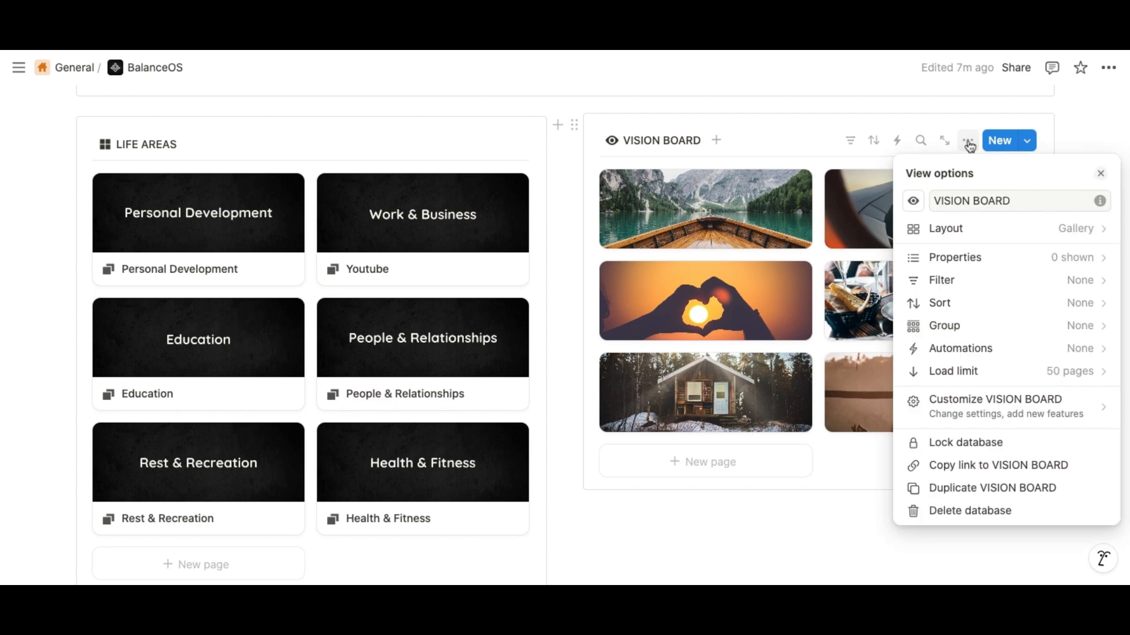
click(1007, 228)
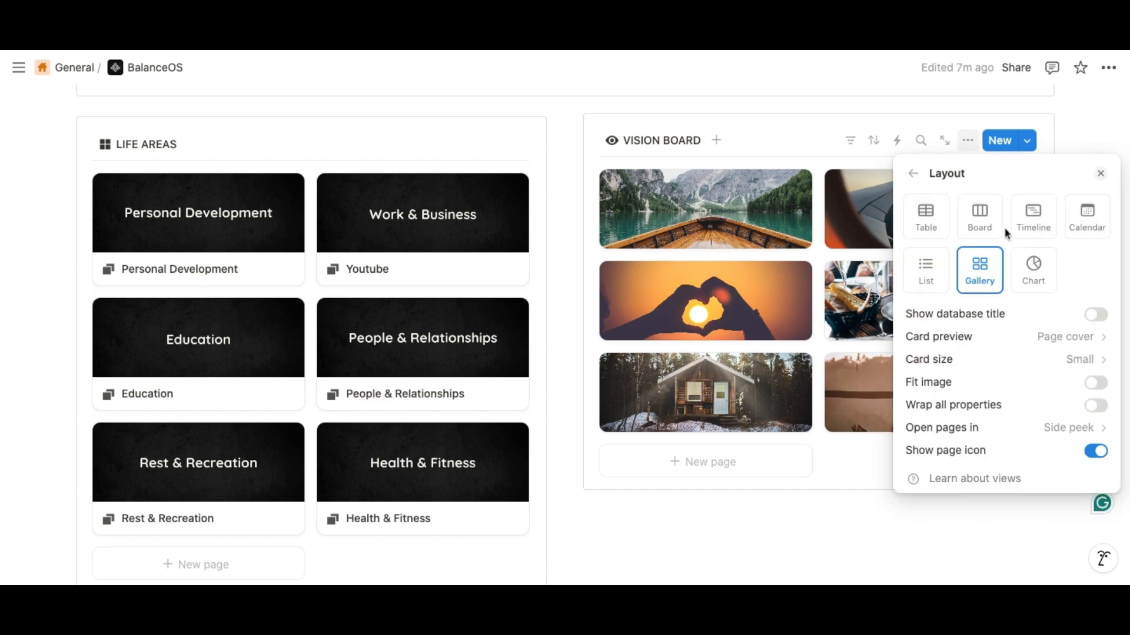
click(1037, 361)
click(1005, 410)
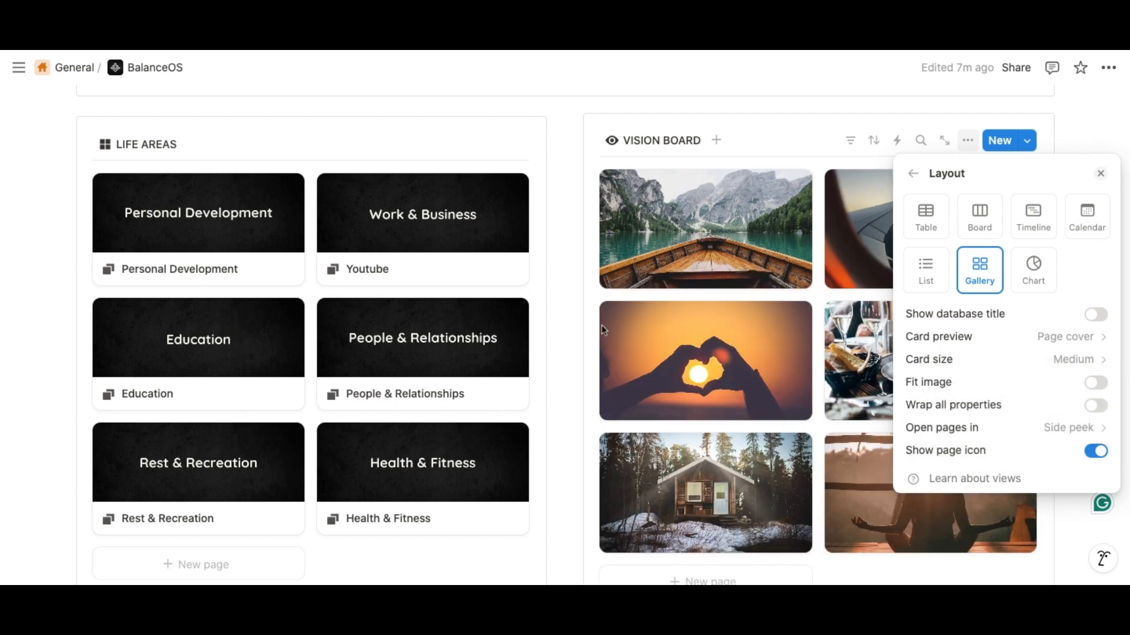
click(562, 147)
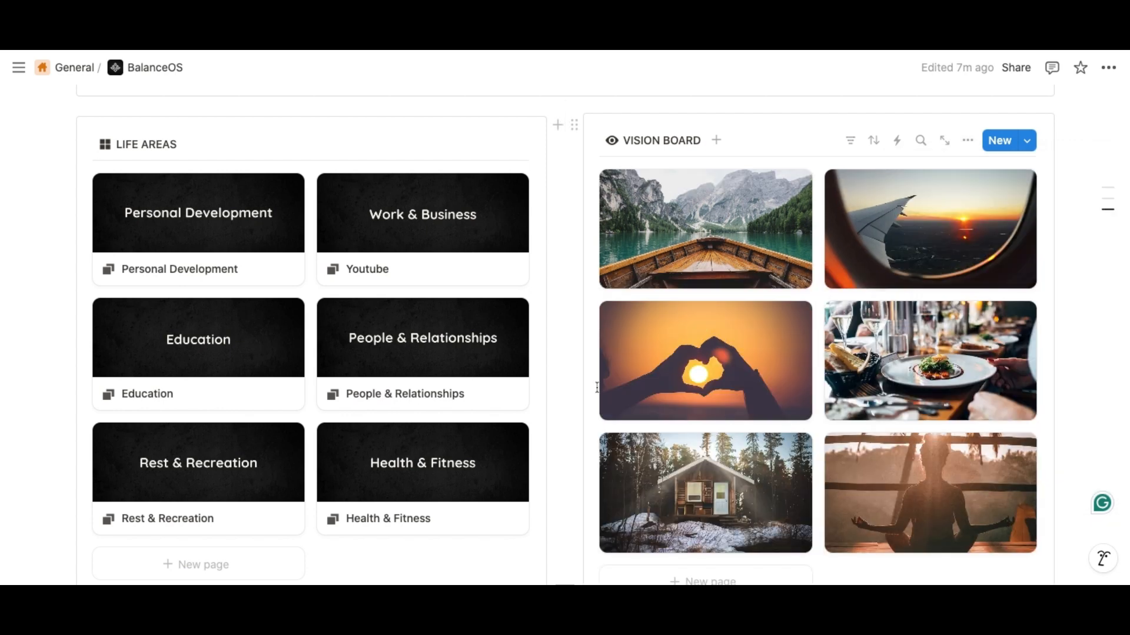
Look over the Vision Board images alongside the Life Areas gallery
scroll(647, 282, up, 5)
scroll(612, 288, down, 5)
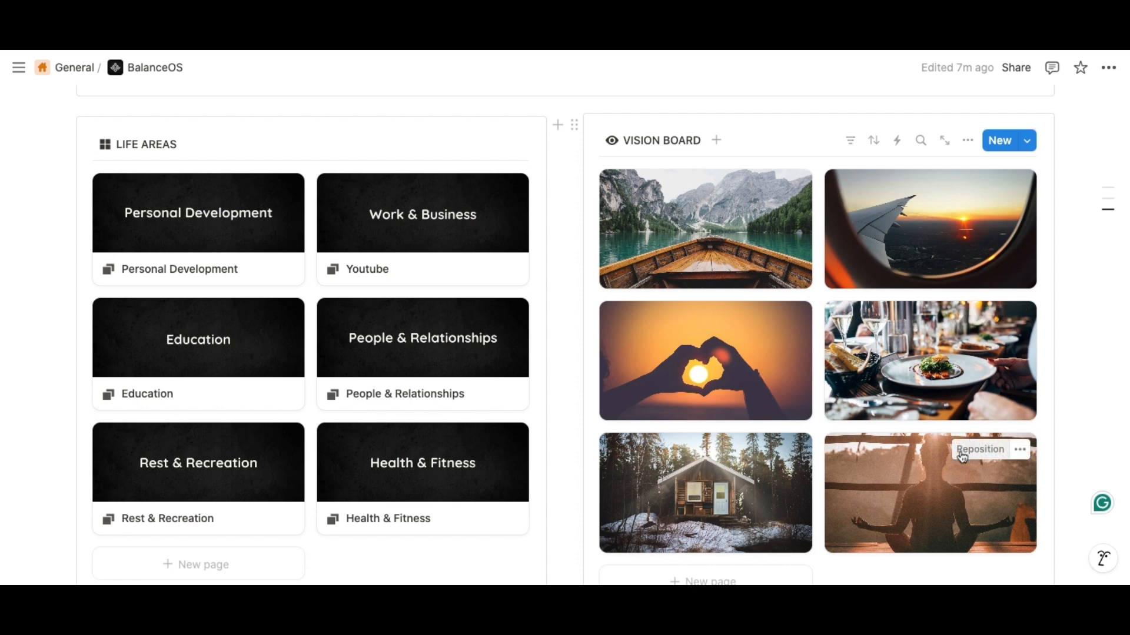
scroll(963, 458, down, 1)
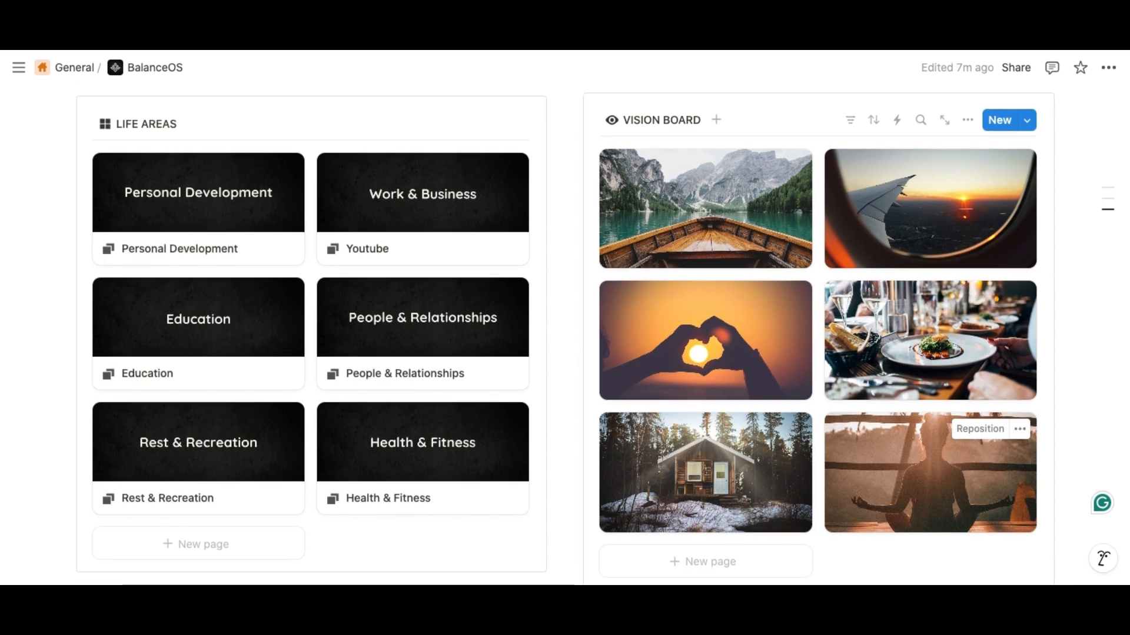
scroll(962, 457, down, 1)
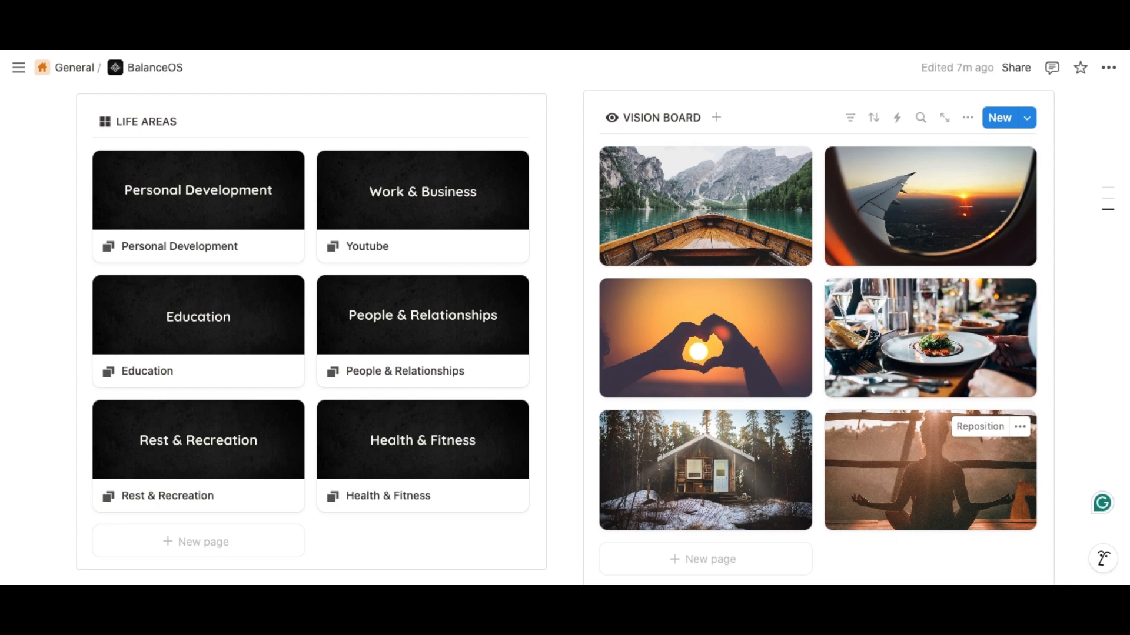
scroll(565, 318, down, 1)
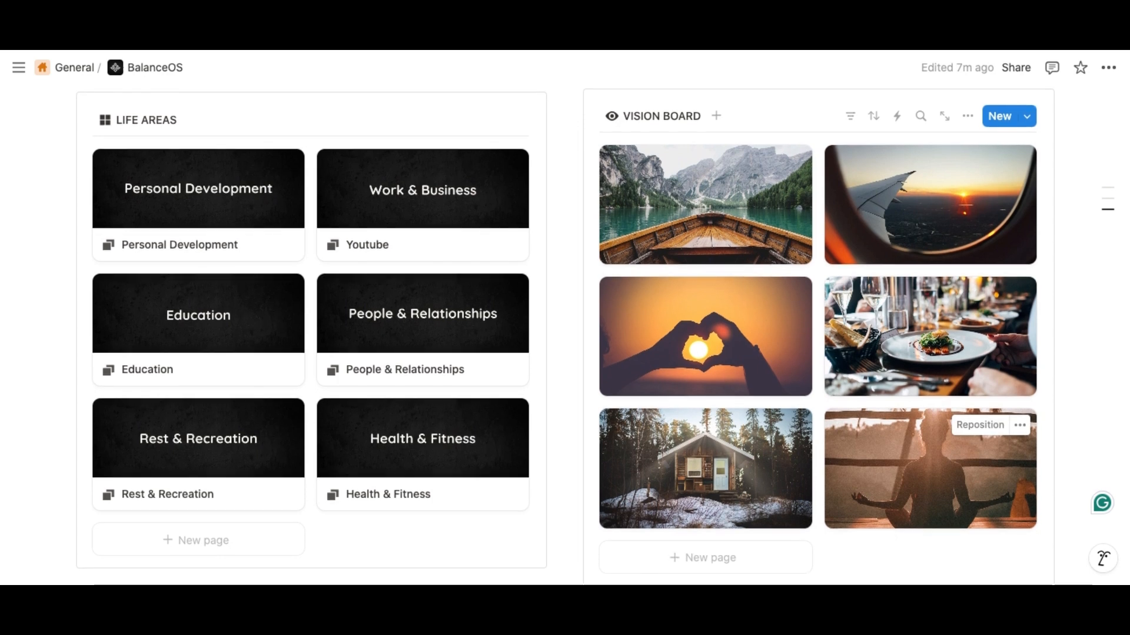
scroll(929, 471, up, 1)
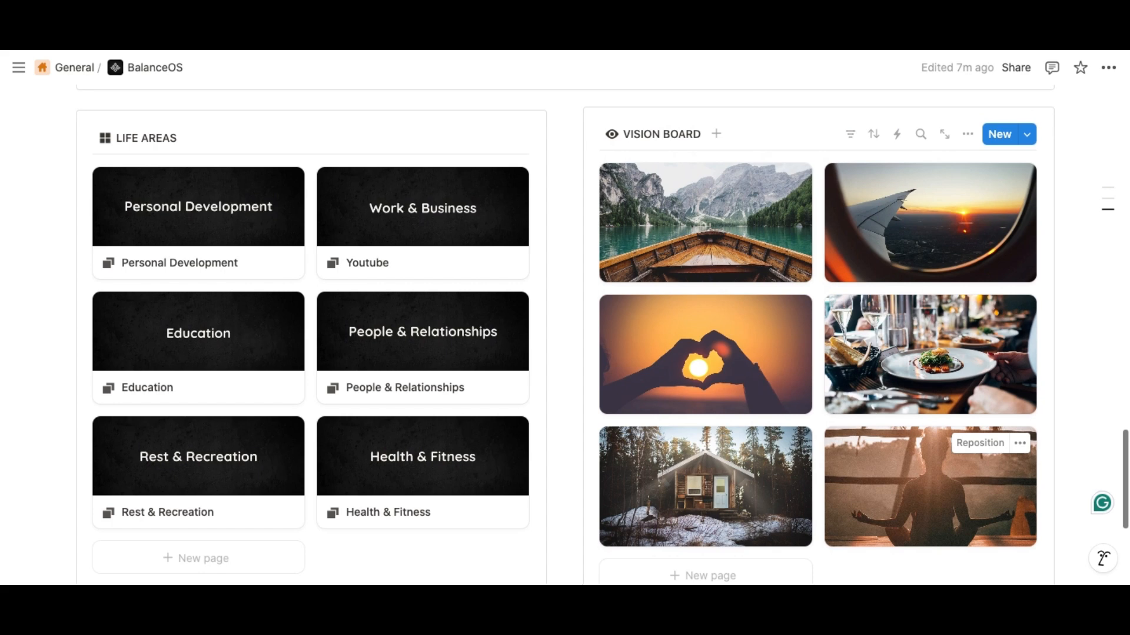
scroll(711, 228, down, 1)
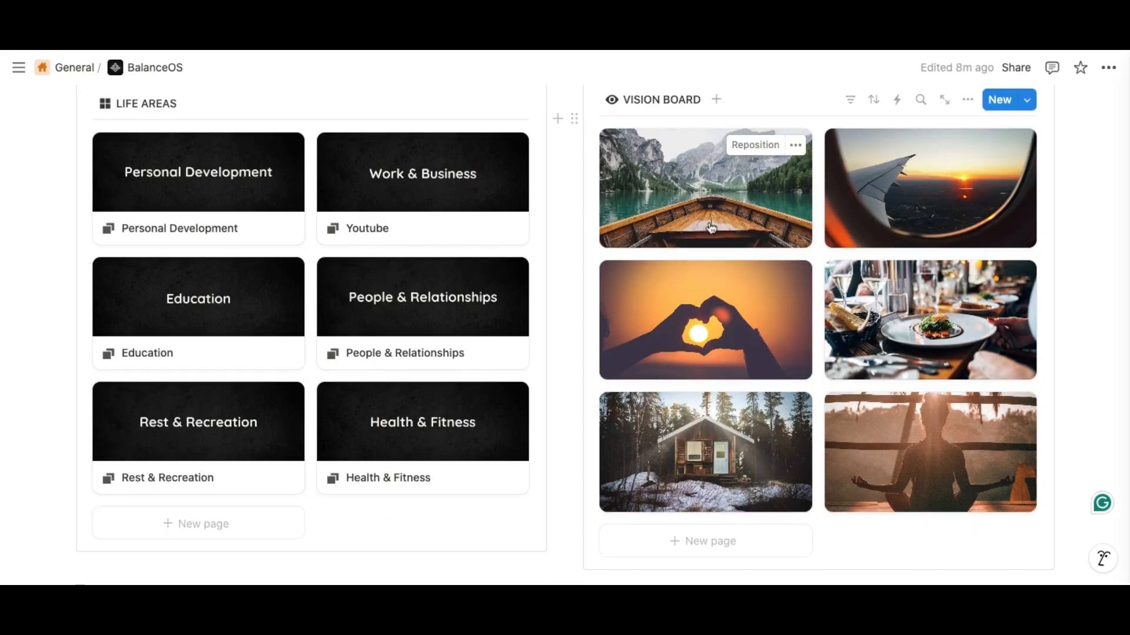
Open the Vision Board card with the boat on the lake, check its cover sources including Unsplash, and close the card
click(711, 228)
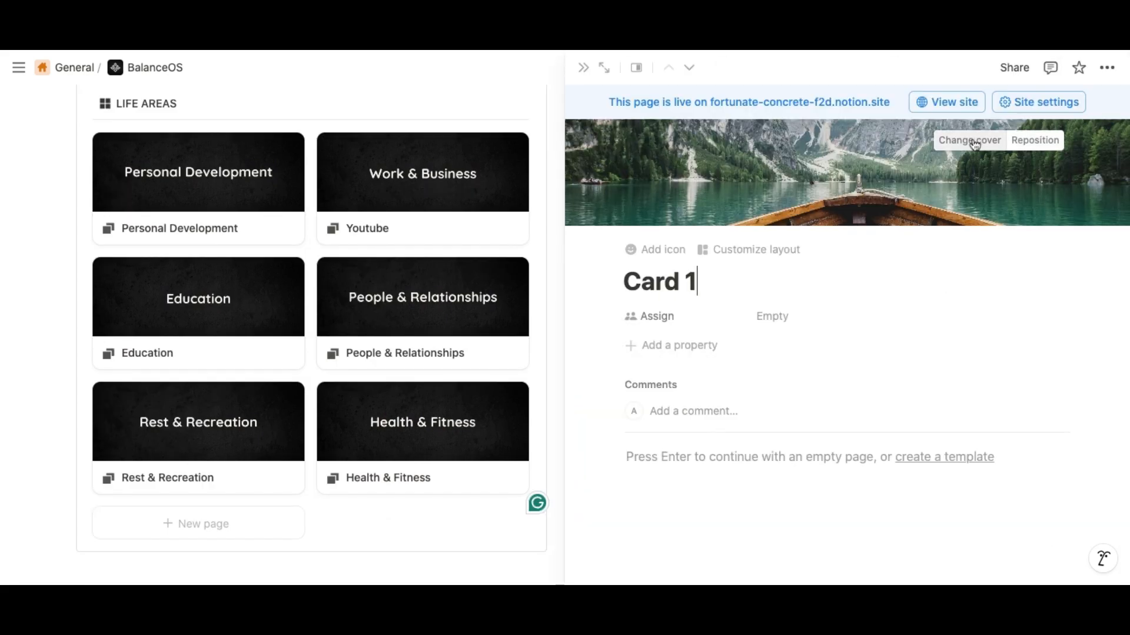
click(969, 141)
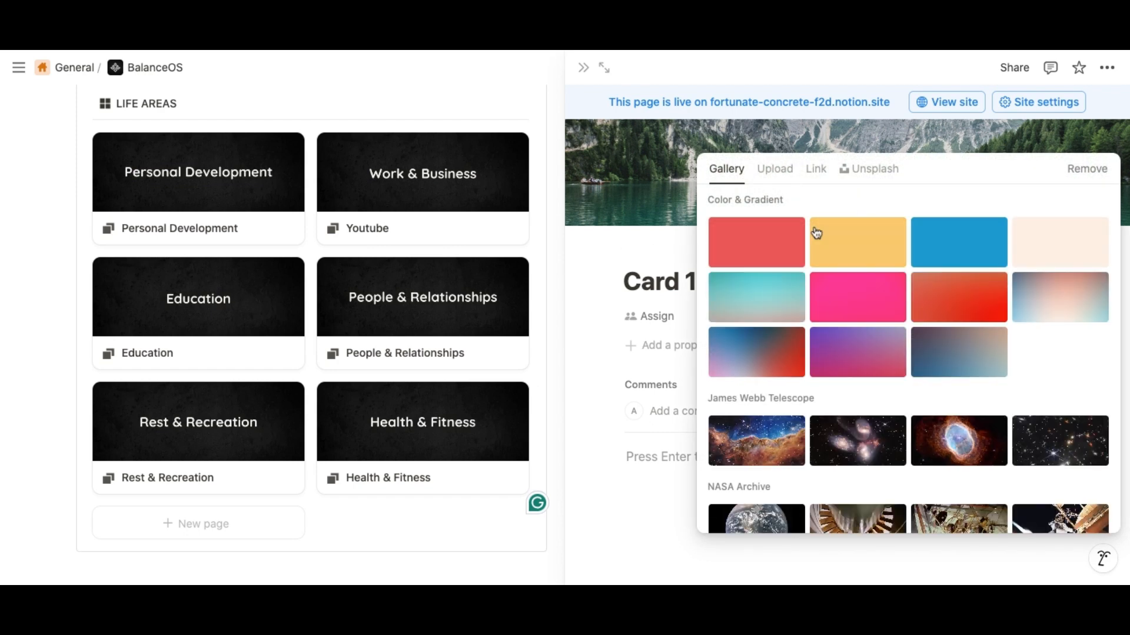
click(782, 177)
click(849, 170)
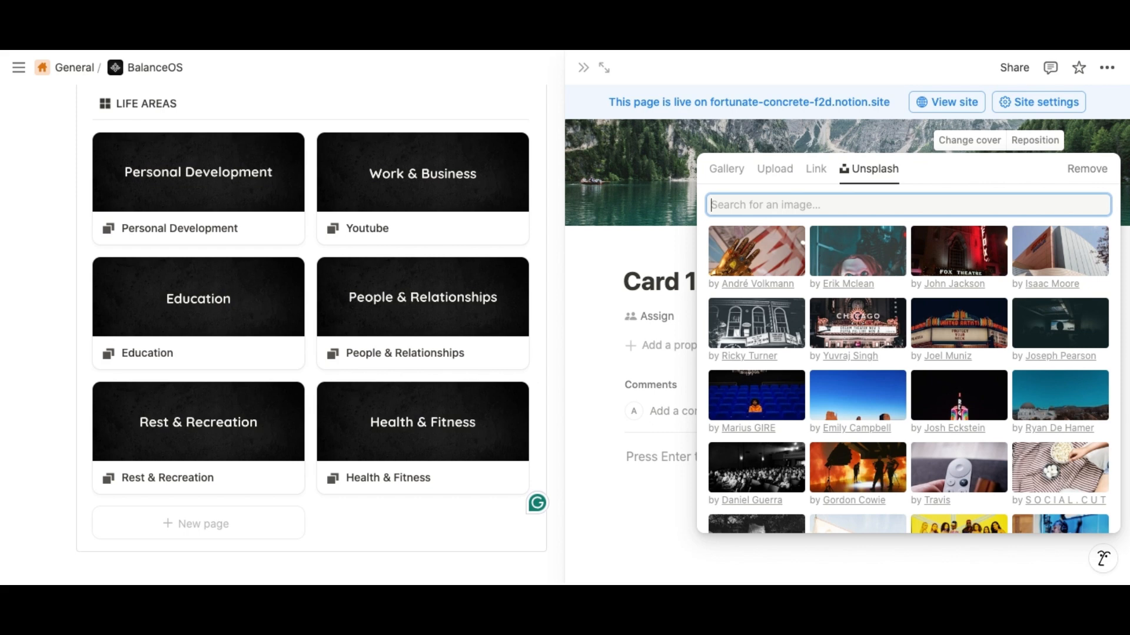
click(619, 268)
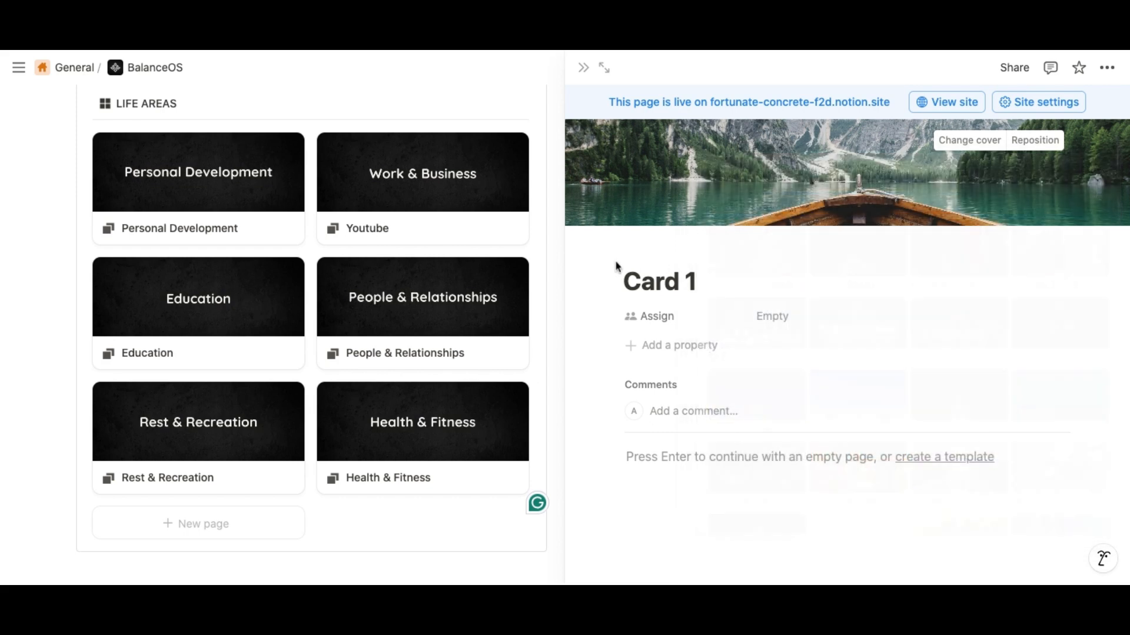
click(584, 69)
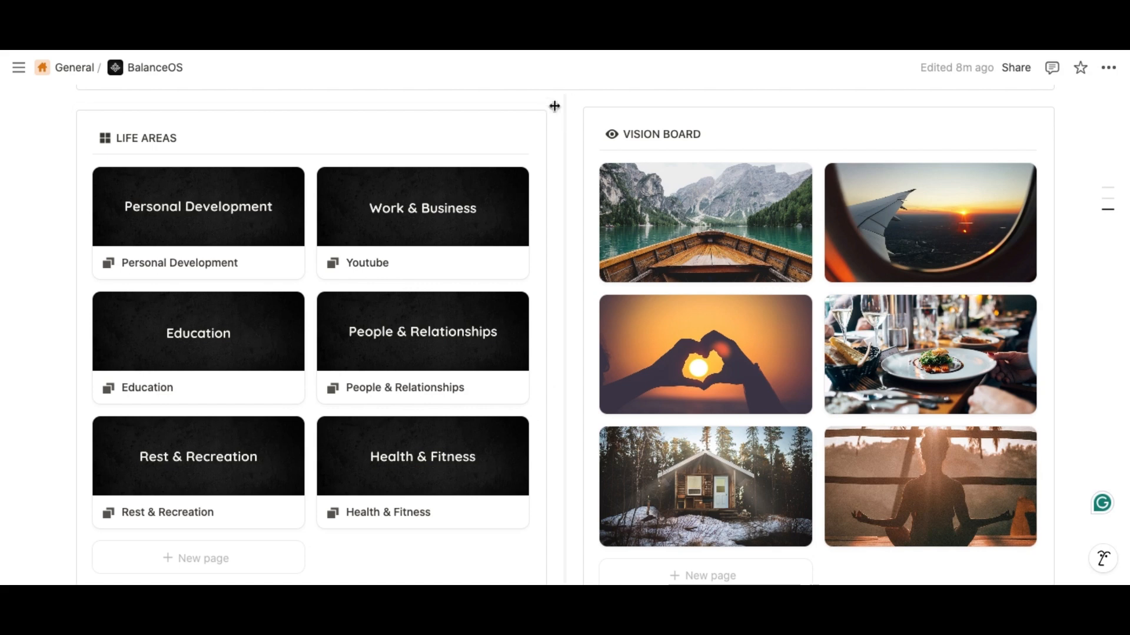
Open the Notes page from the dashboard links, skim its sections, and return to the BalanceOS home page
scroll(94, 358, up, 15)
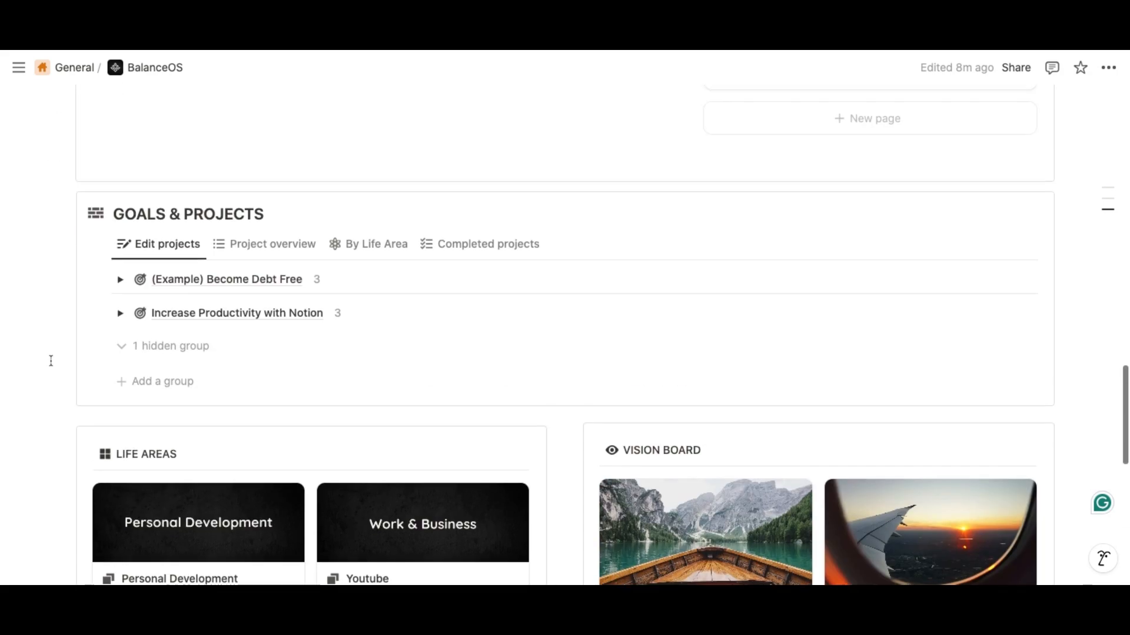
scroll(147, 276, up, 5)
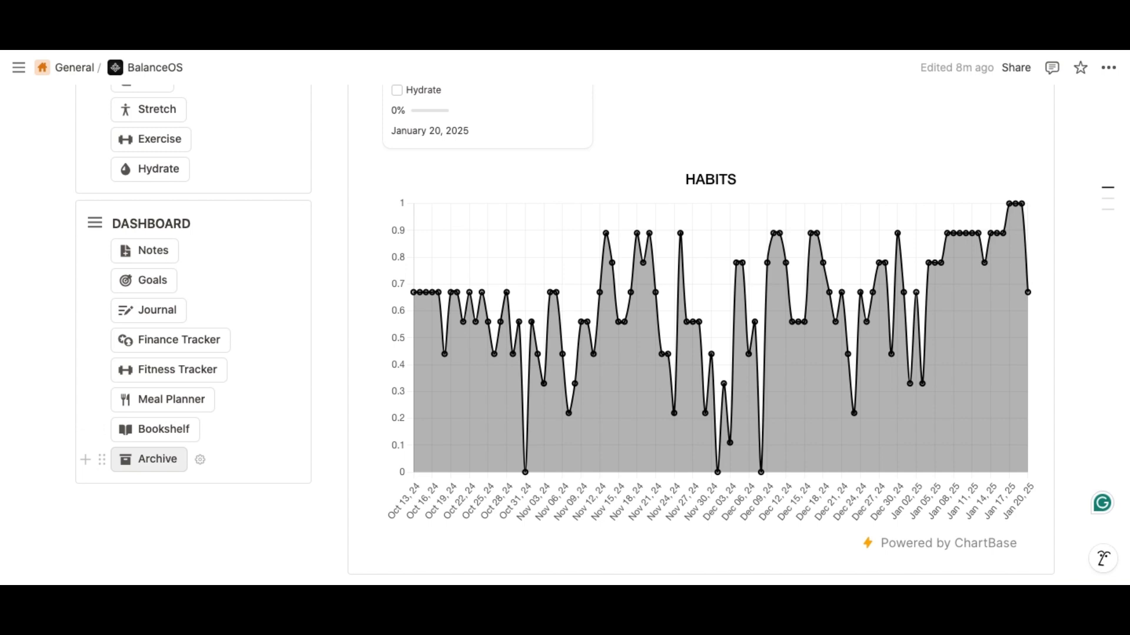
click(144, 252)
scroll(192, 370, down, 14)
scroll(191, 370, up, 17)
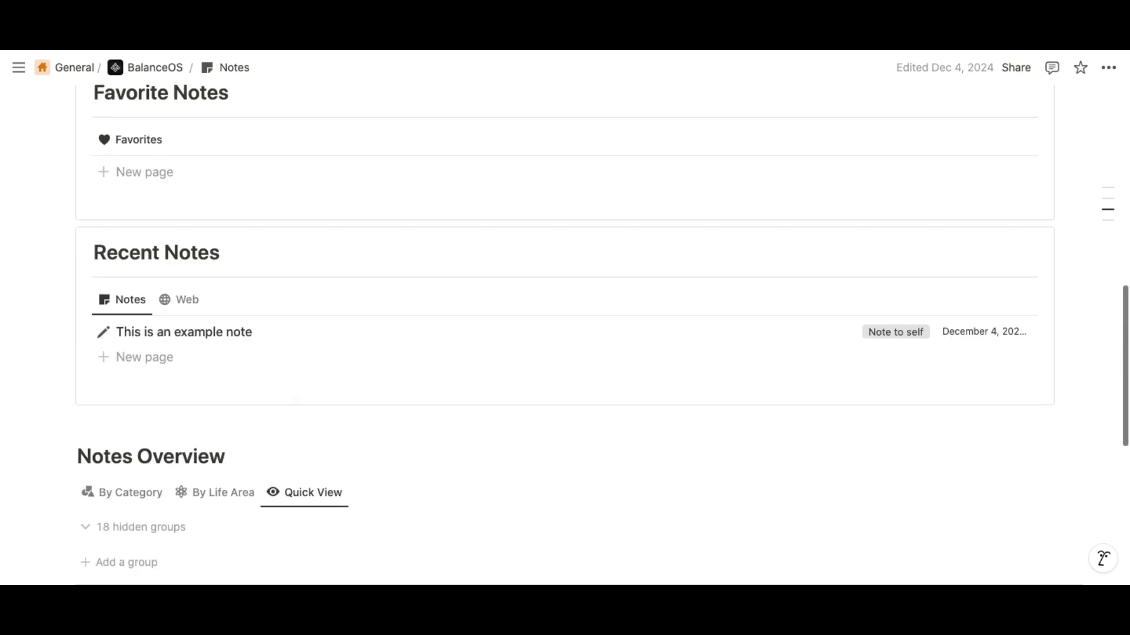
click(59, 40)
Expand the "Pages (don't delete)" toggle at the end of the home page, review its subpages, and collapse it
scroll(316, 335, down, 20)
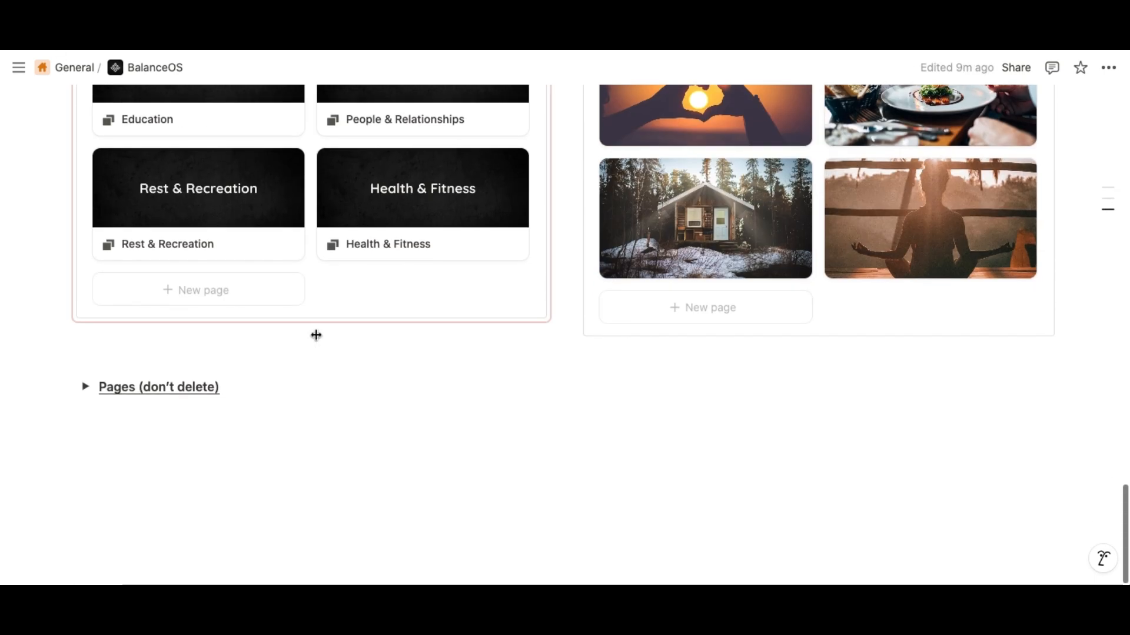
click(85, 387)
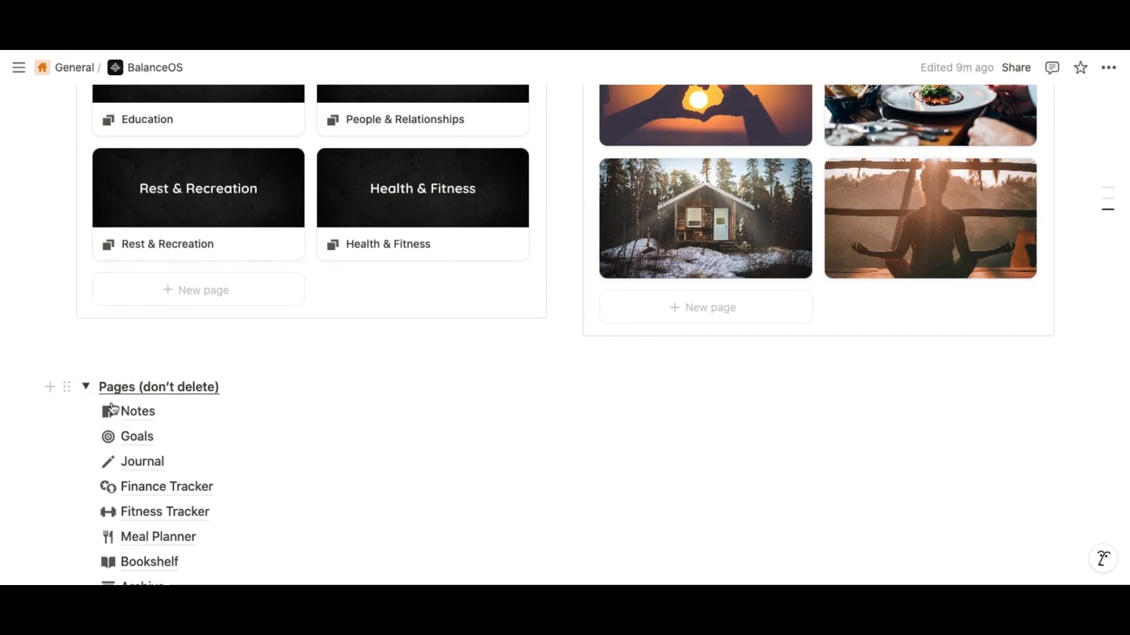
scroll(136, 518, down, 1)
scroll(135, 515, down, 2)
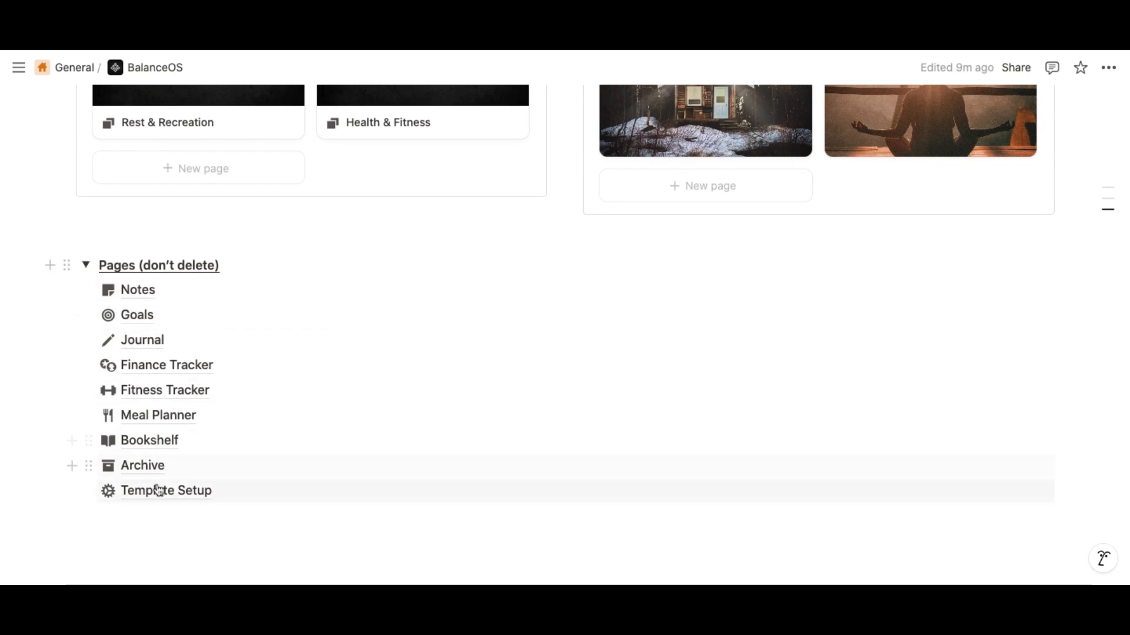
click(85, 265)
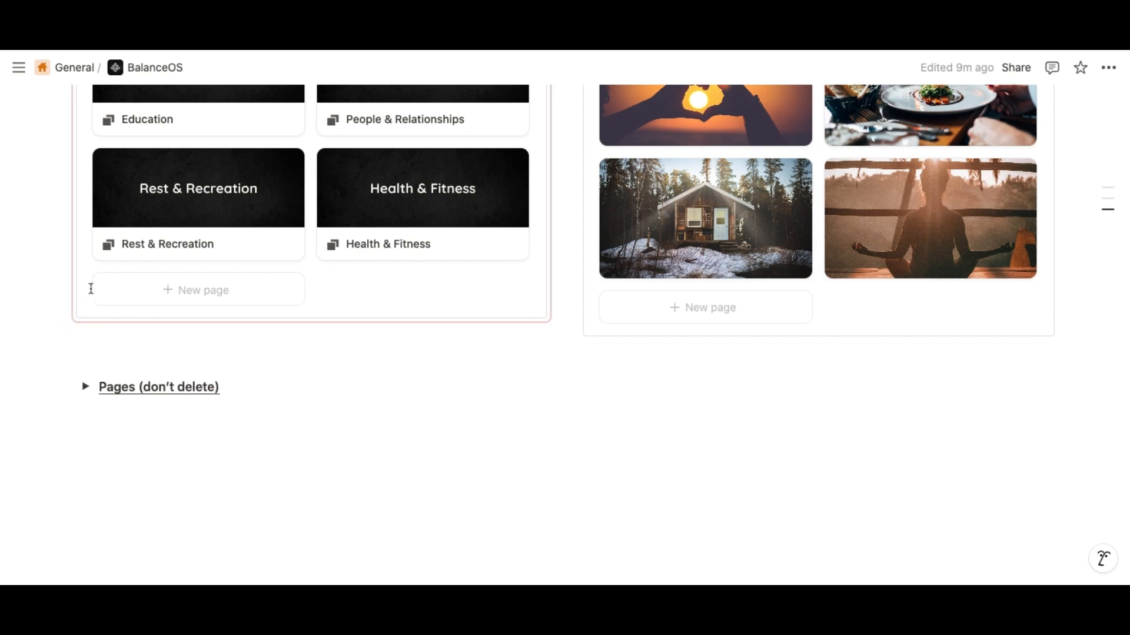
Review the home page sections, from the Life Areas up to Daily Habits and back down through Quick Tasks
scroll(93, 280, up, 5)
scroll(93, 280, up, 10)
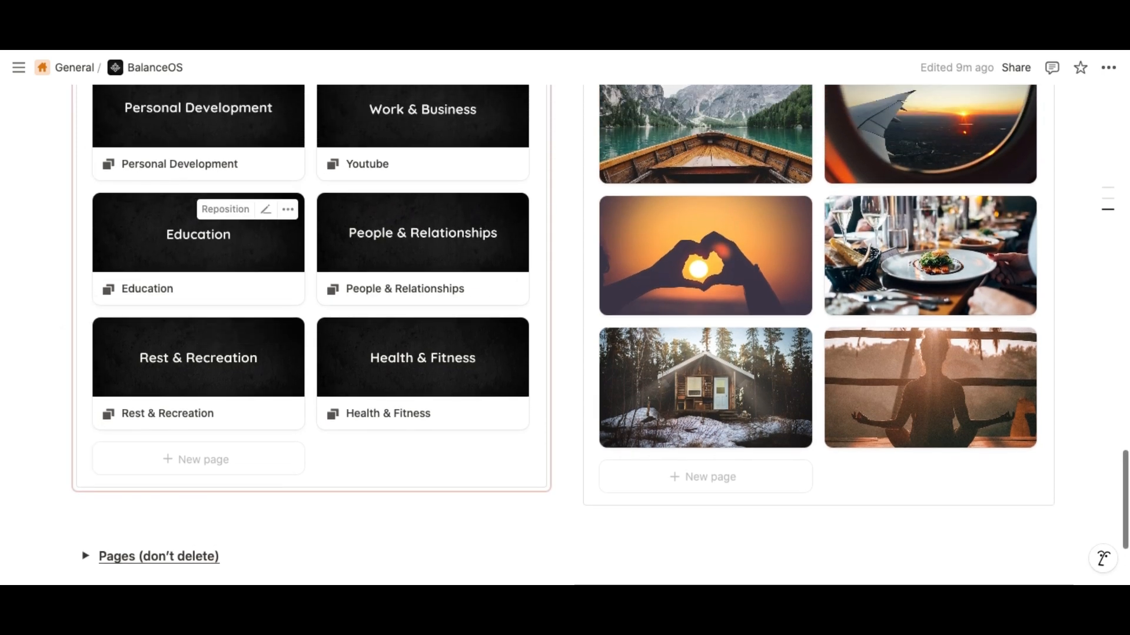
scroll(565, 335, up, 15)
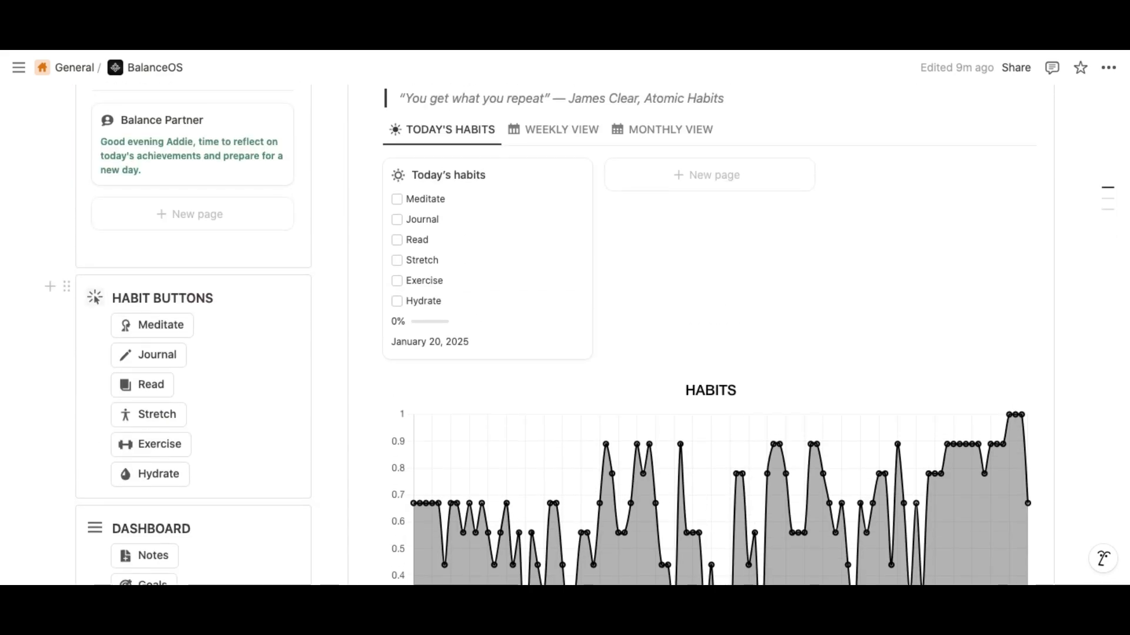
scroll(91, 306, up, 1)
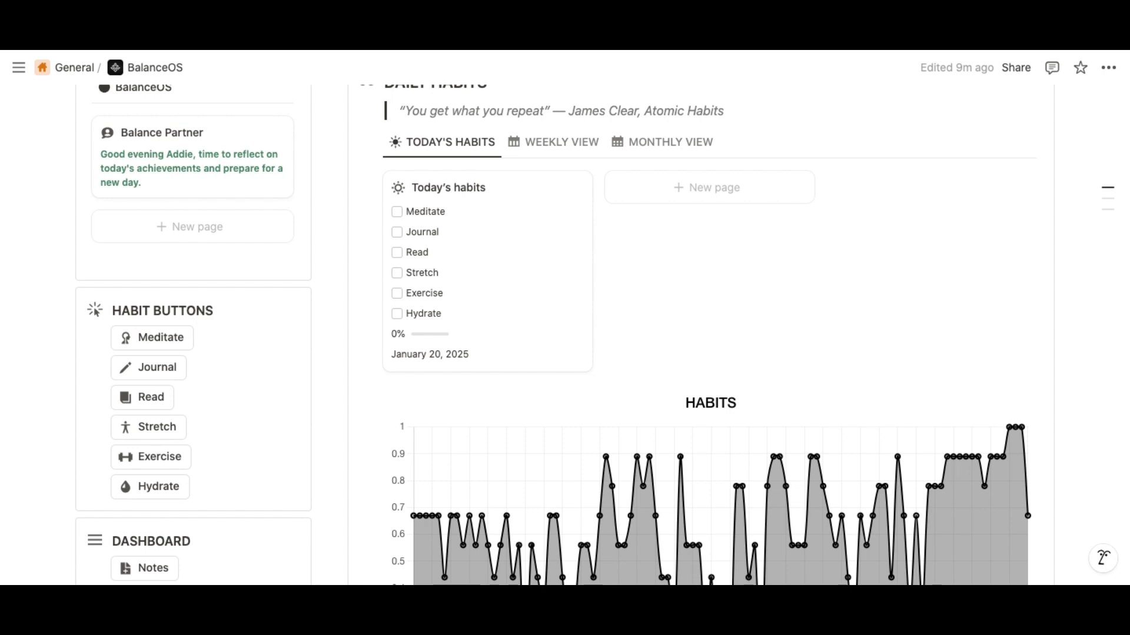
scroll(554, 334, up, 1)
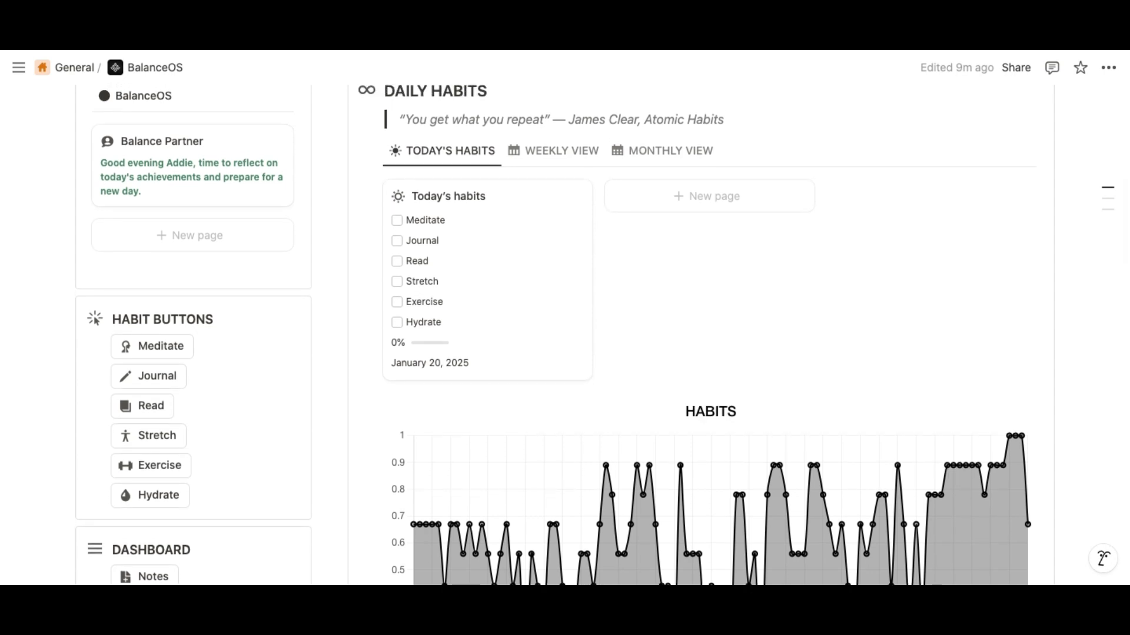
scroll(604, 335, up, 2)
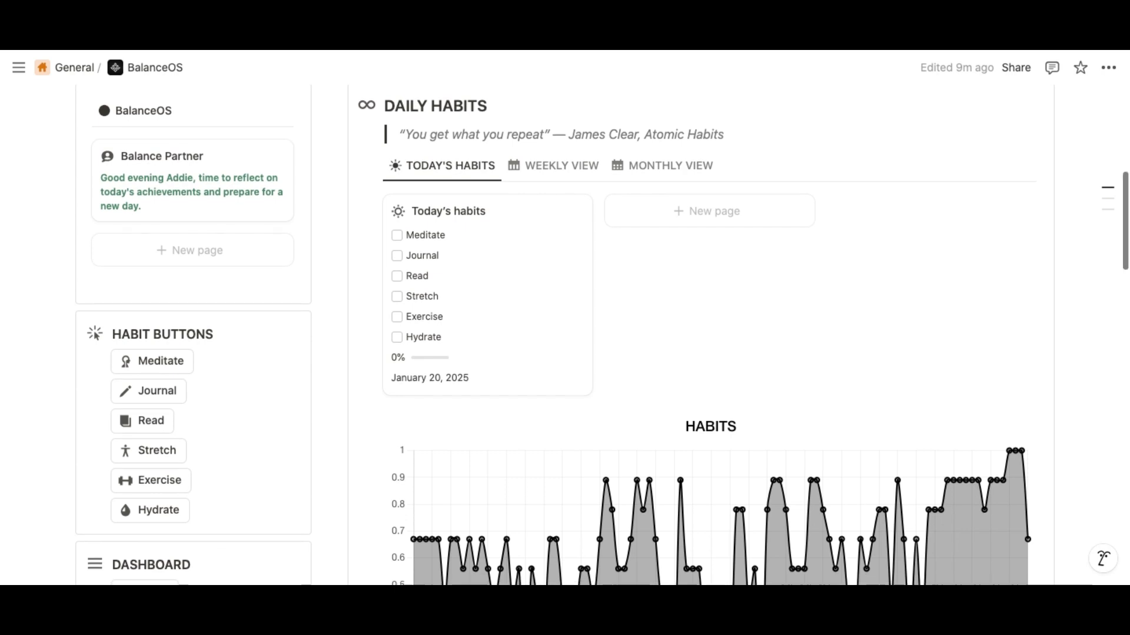
scroll(582, 338, down, 3)
scroll(554, 334, down, 6)
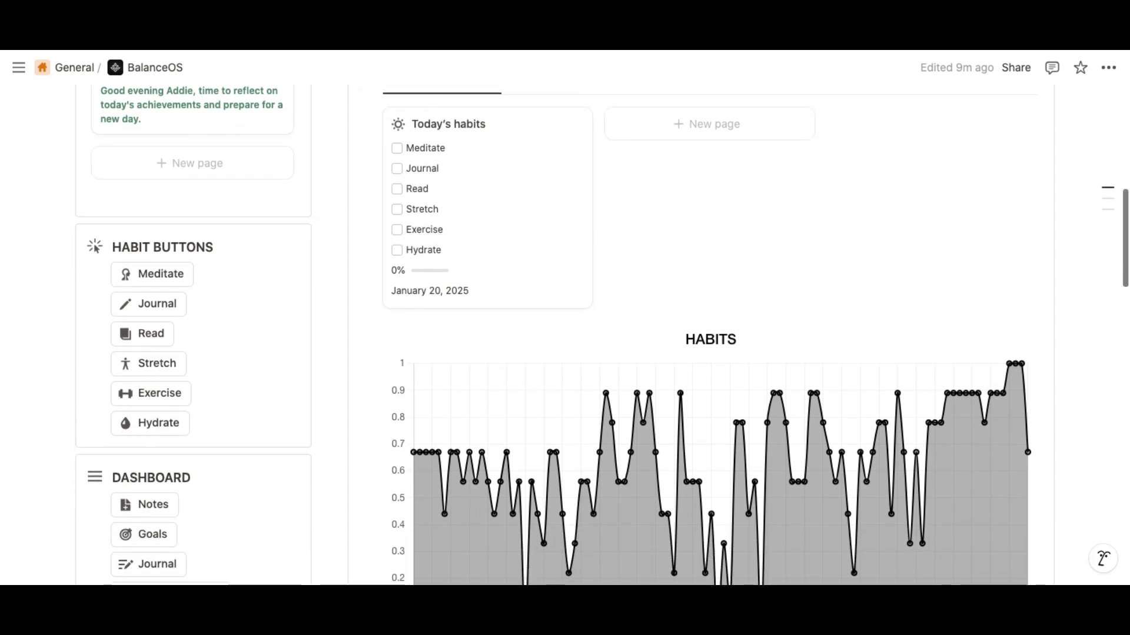
scroll(564, 336, down, 15)
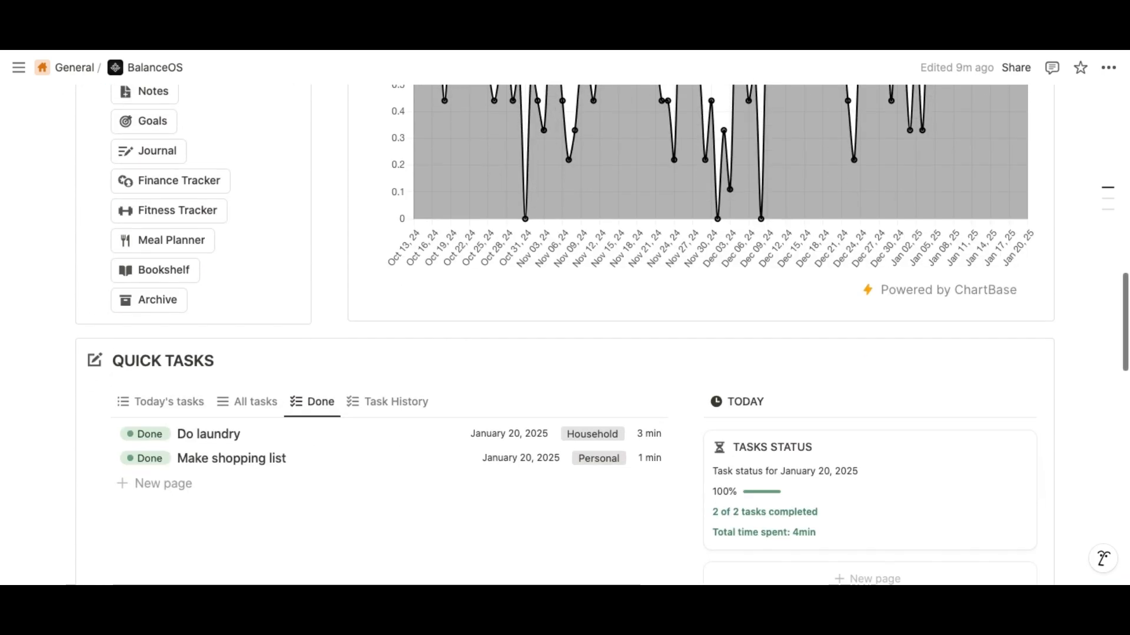
scroll(565, 336, down, 9)
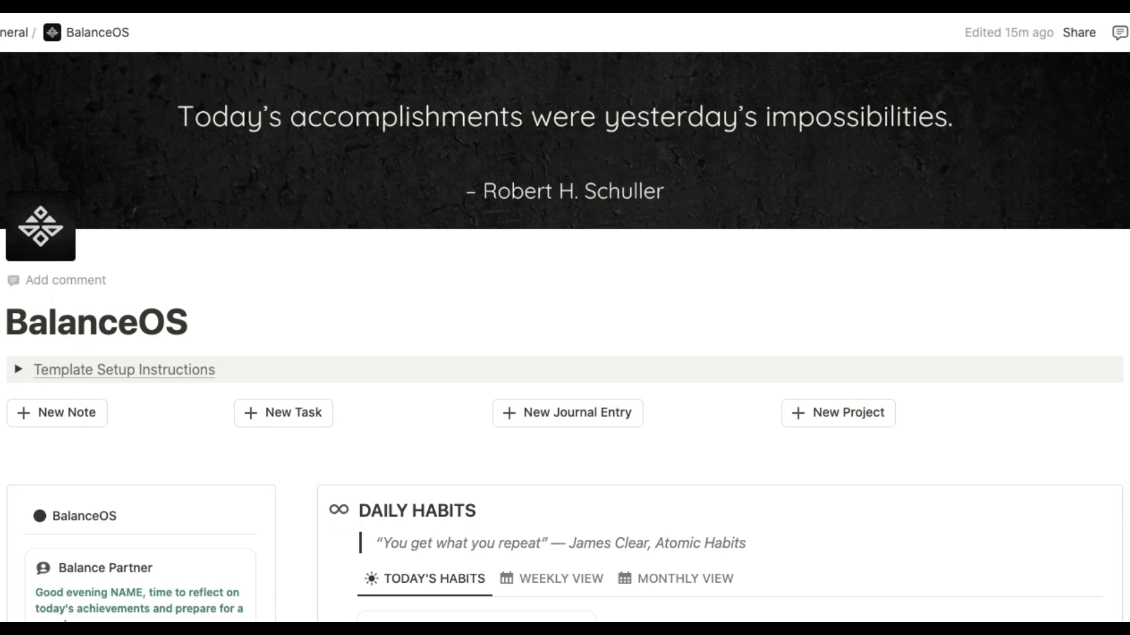
Open the Notes page from the BalanceOS dashboard links and view its Inbox and New Note button
scroll(565, 337, down, 6)
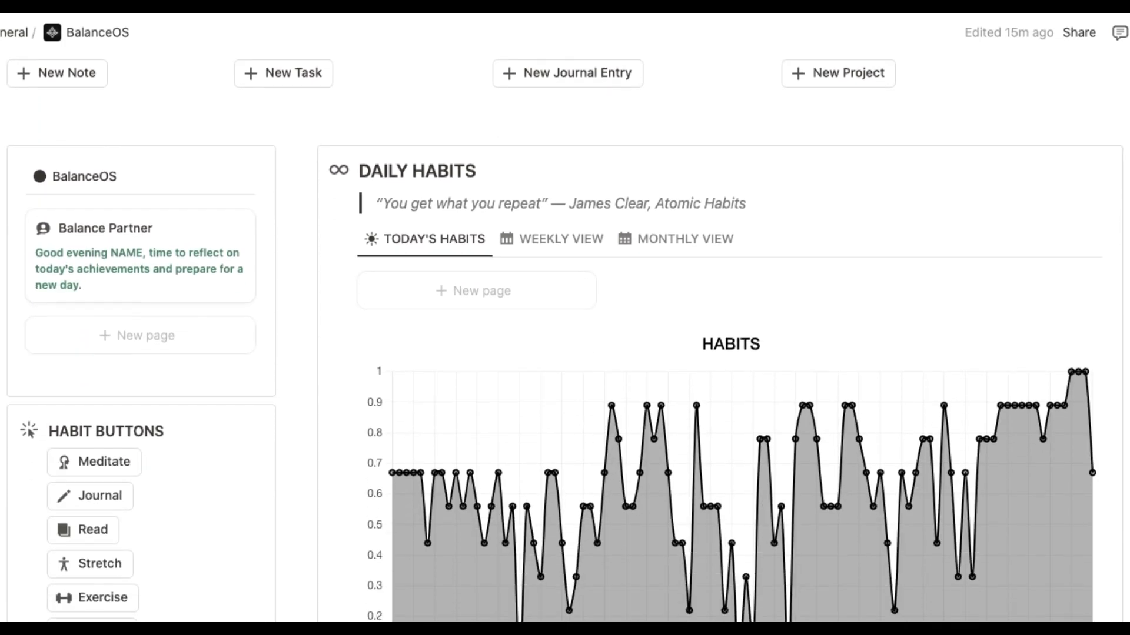
scroll(105, 349, down, 7)
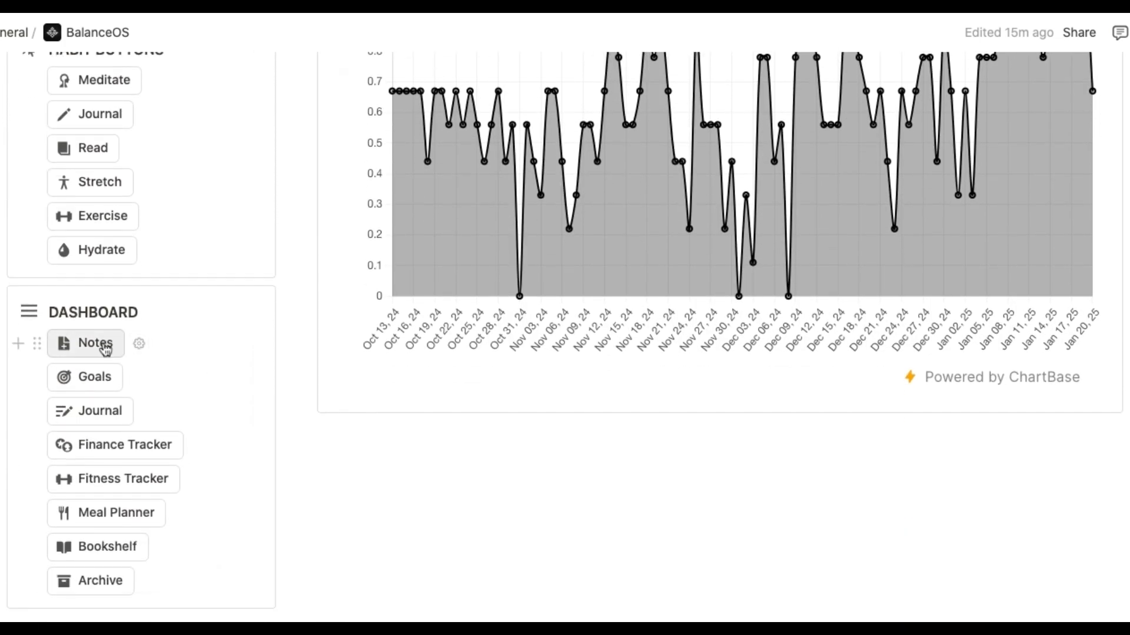
click(95, 344)
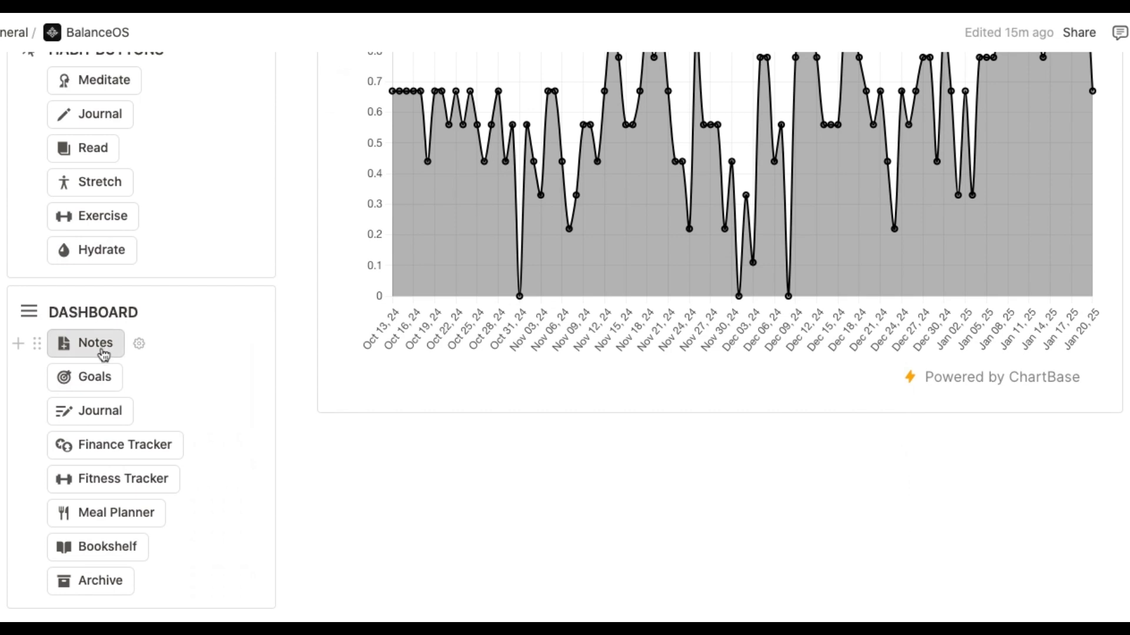
scroll(273, 489, down, 3)
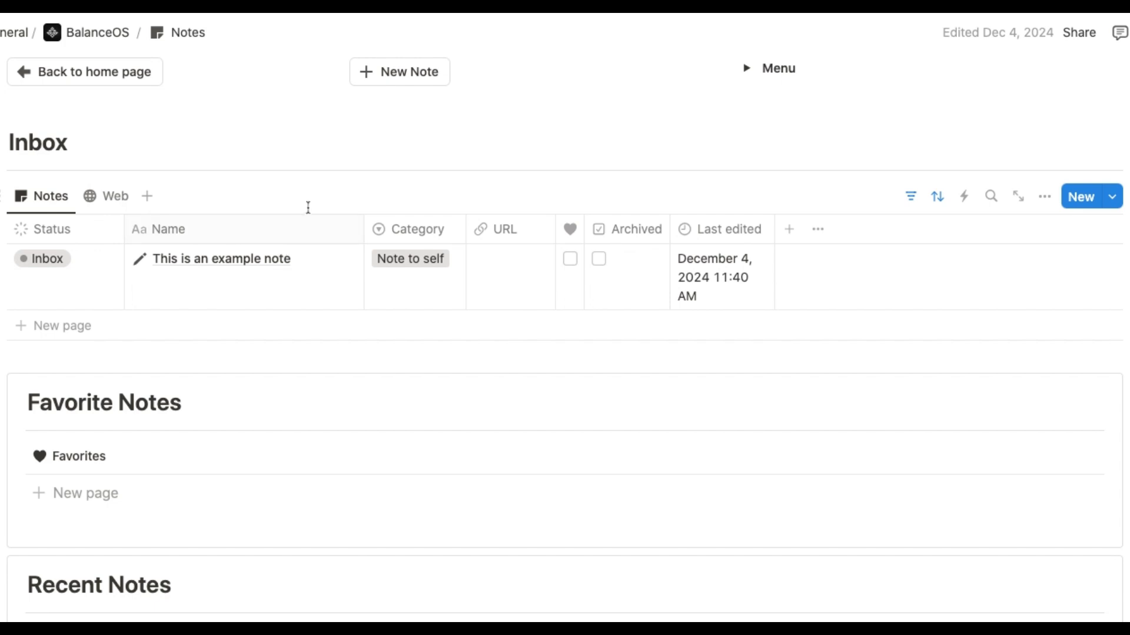
scroll(308, 224, up, 1)
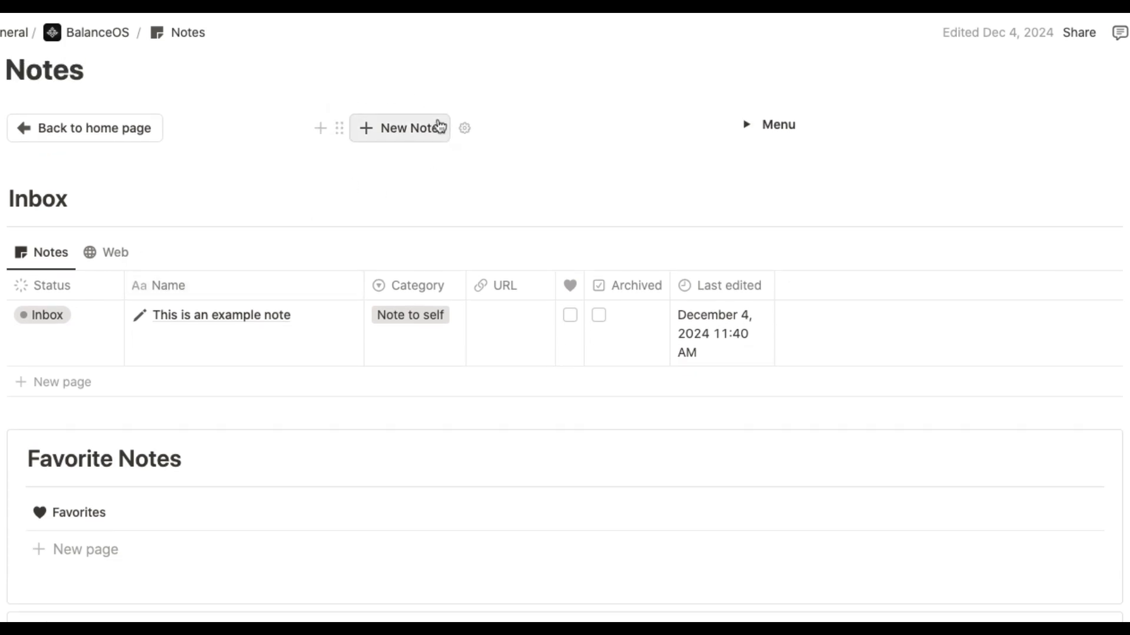
Check the Inbox example note's Category and the life areas offered for its LIFE AREAS relation, linking none
scroll(377, 265, down, 1)
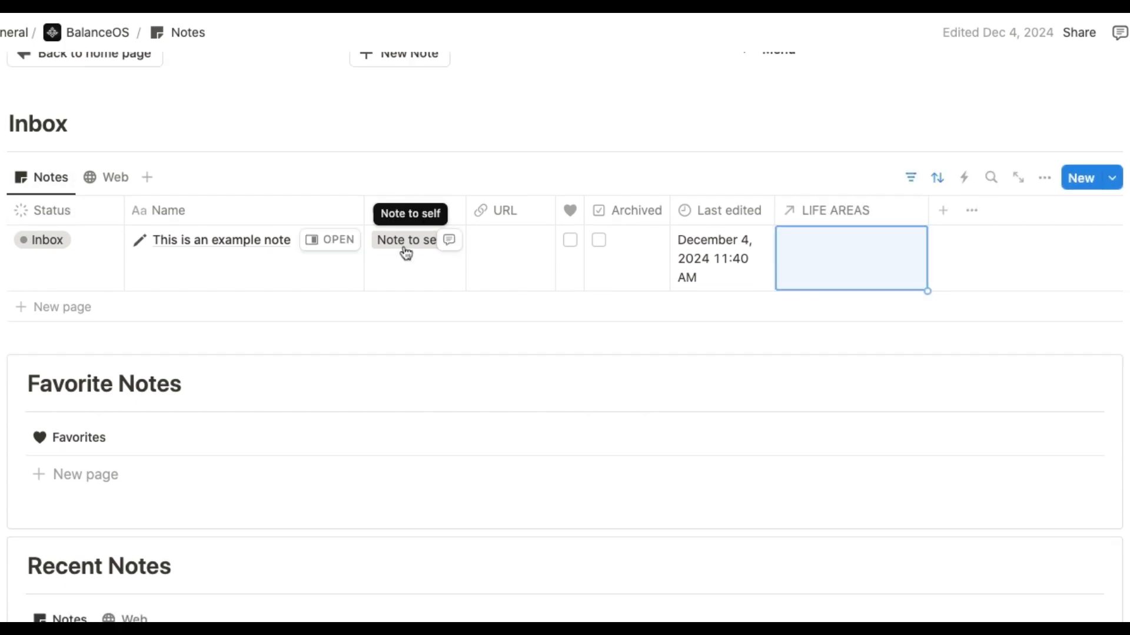
click(406, 253)
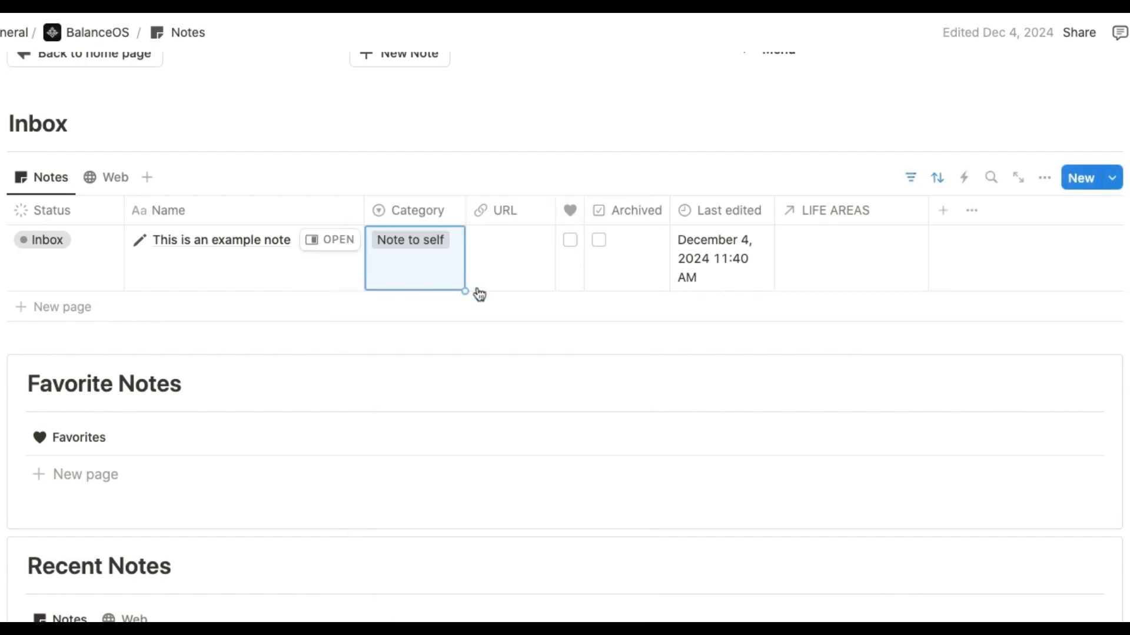
click(840, 264)
click(840, 264)
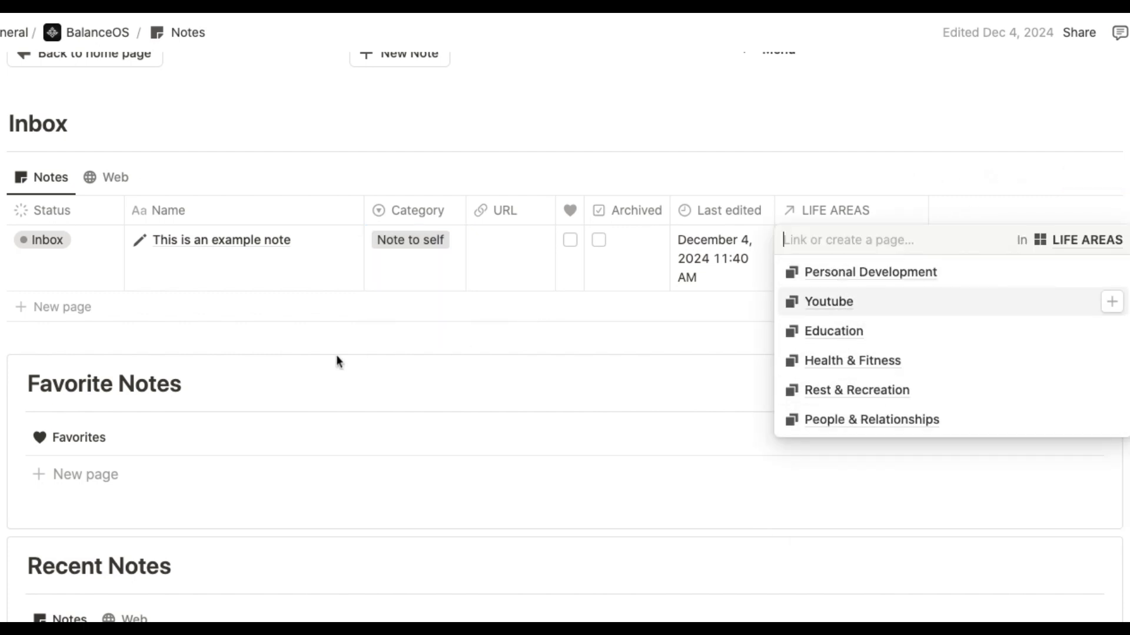
click(47, 242)
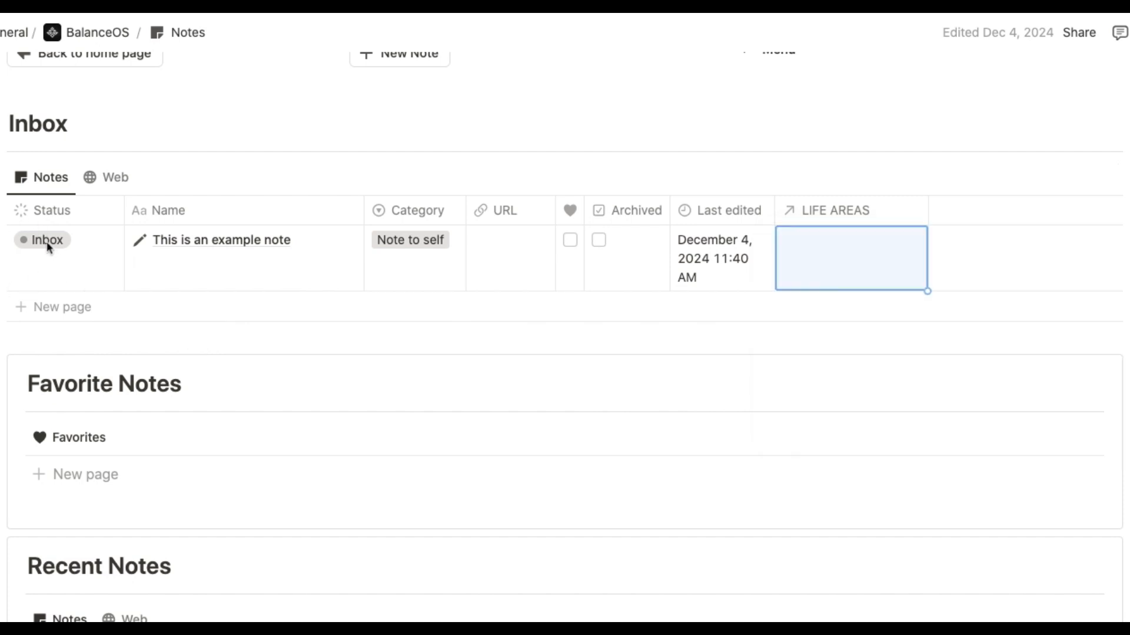
Set the Inbox example note's status to Processed and review the Recent Notes and Notes Overview sections
click(47, 243)
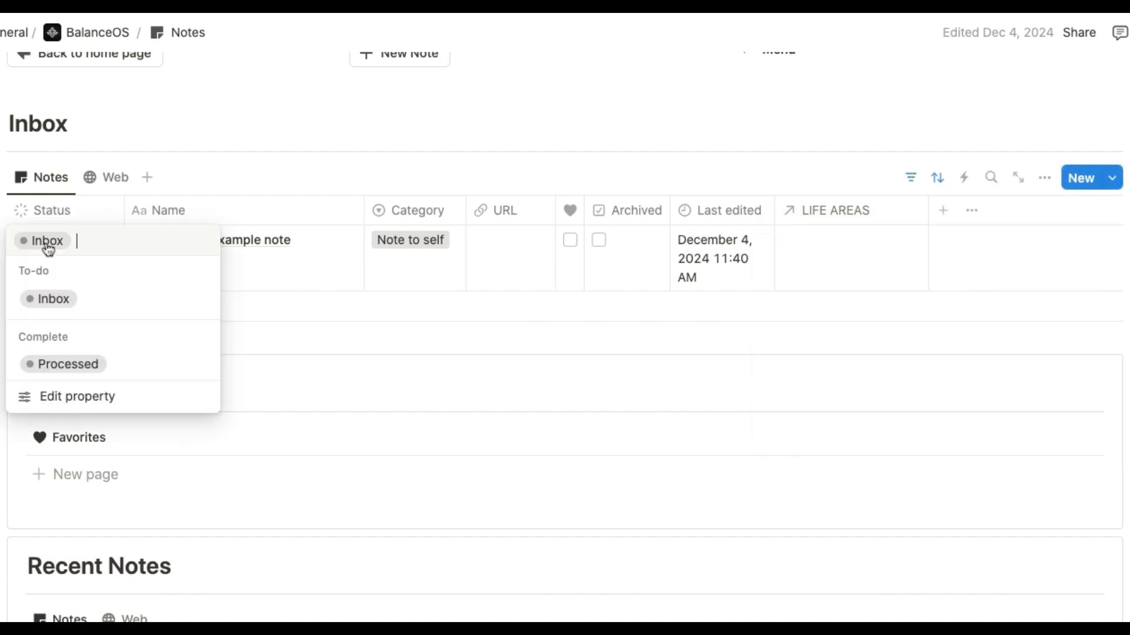
click(66, 365)
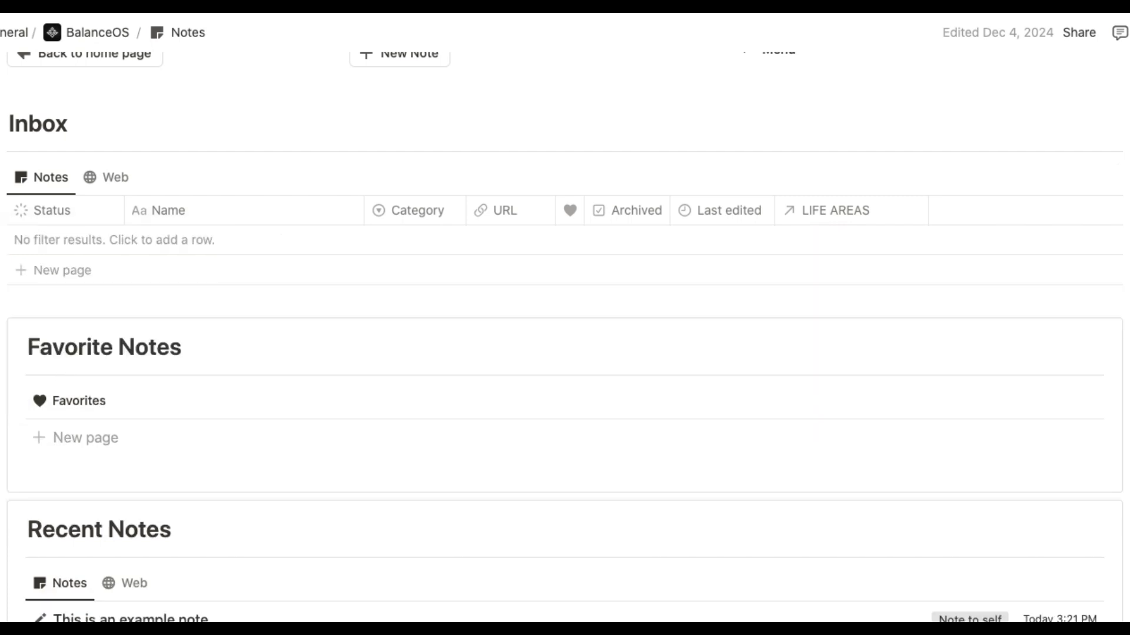
scroll(152, 416, down, 3)
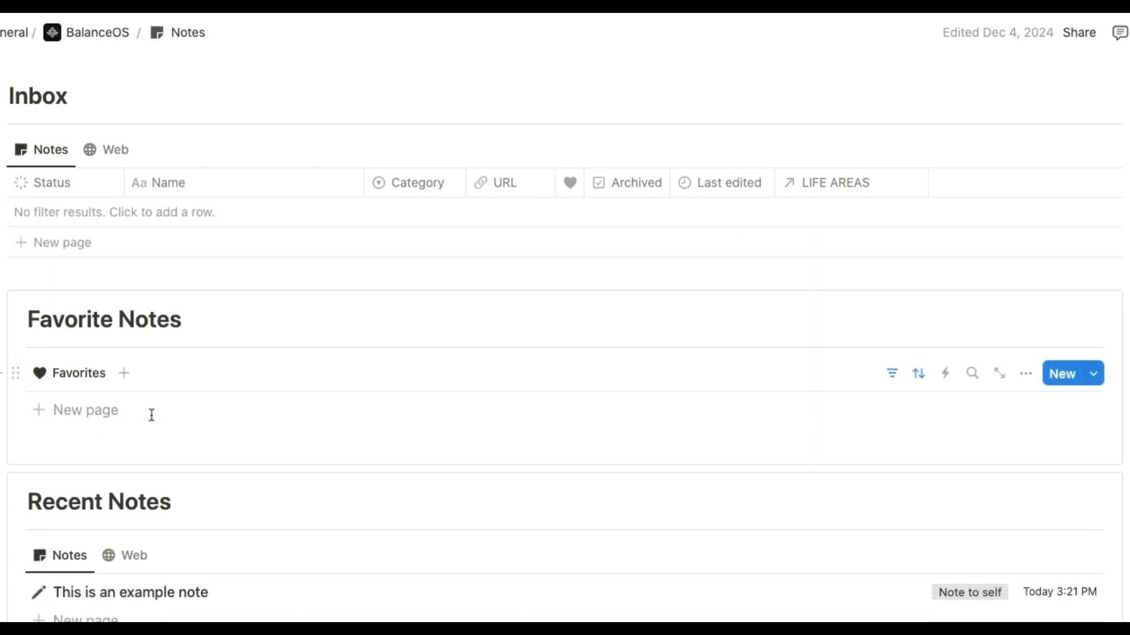
scroll(114, 443, down, 4)
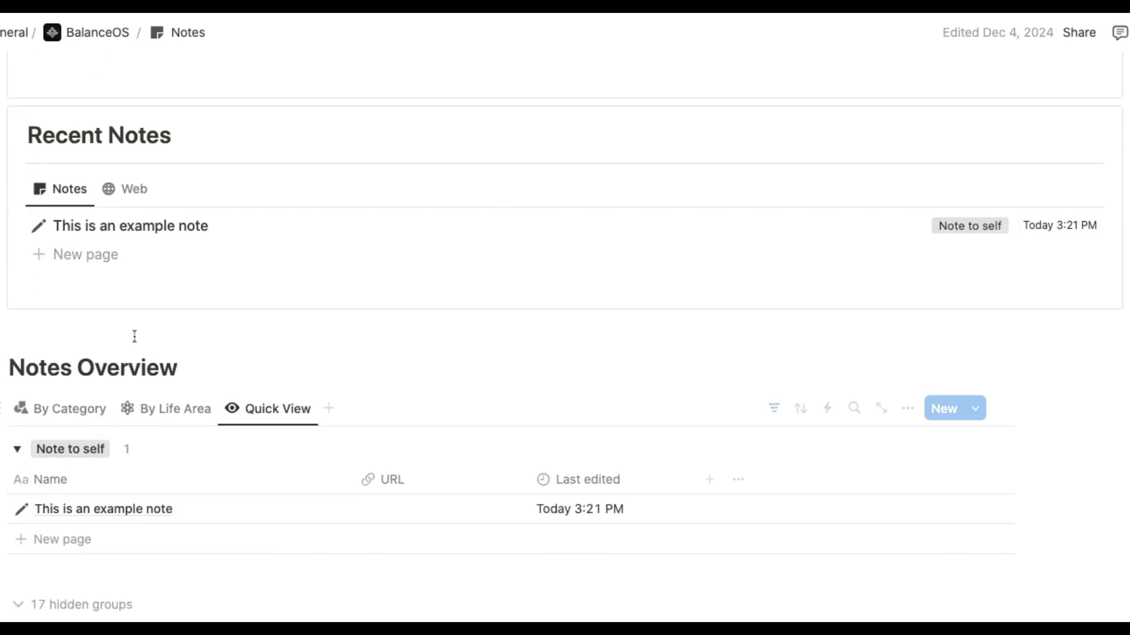
scroll(136, 324, up, 5)
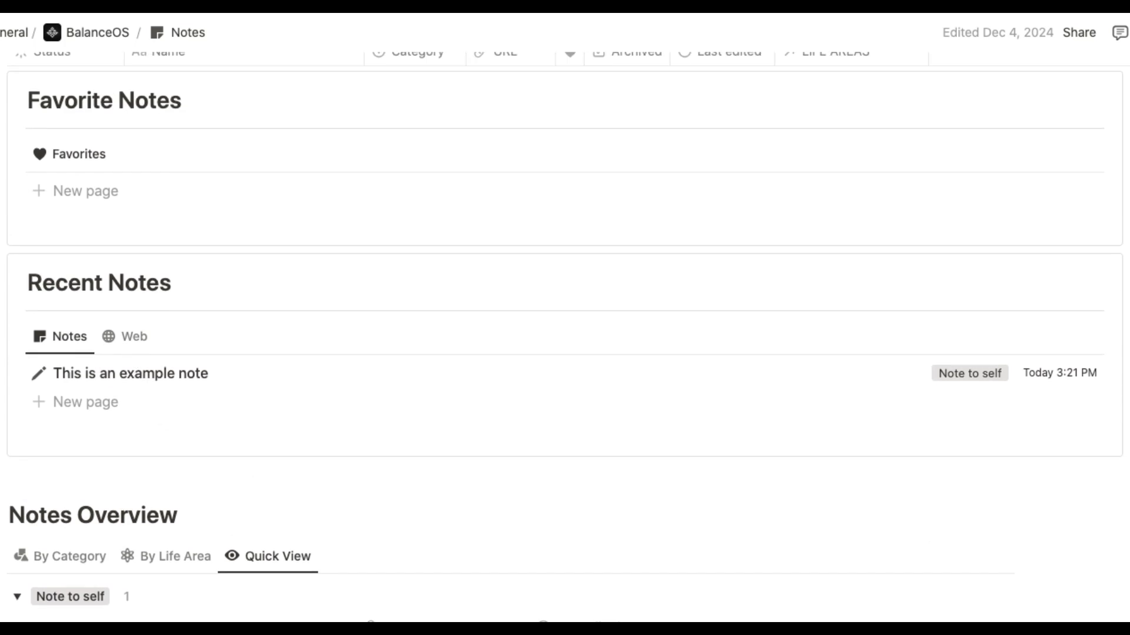
scroll(136, 323, down, 4)
scroll(136, 323, down, 1)
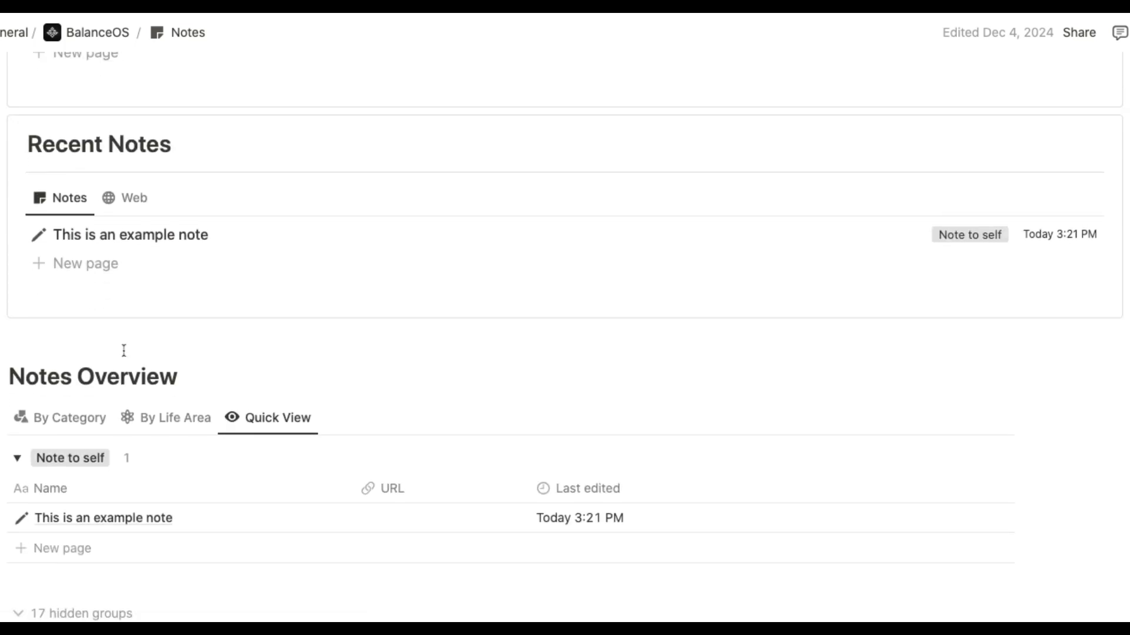
Undo the example note's status change and return to the Inbox section
key(super+z)
scroll(123, 351, up, 13)
scroll(124, 351, down, 3)
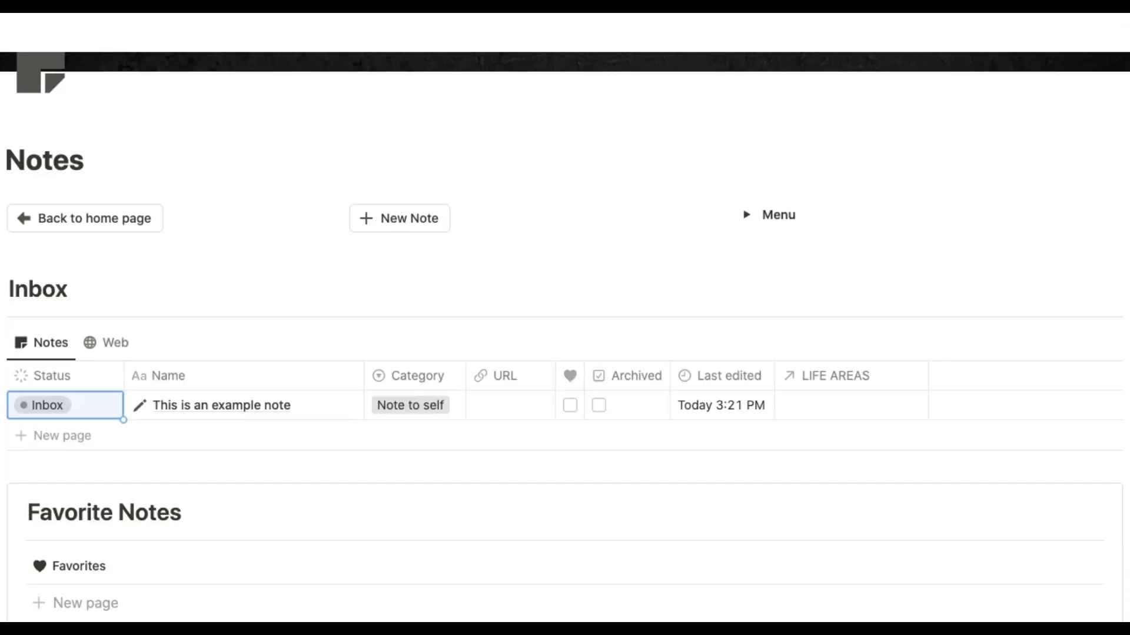
Mark the Inbox example note as a favorite and review the Favorite Notes and Recent Notes sections
click(569, 405)
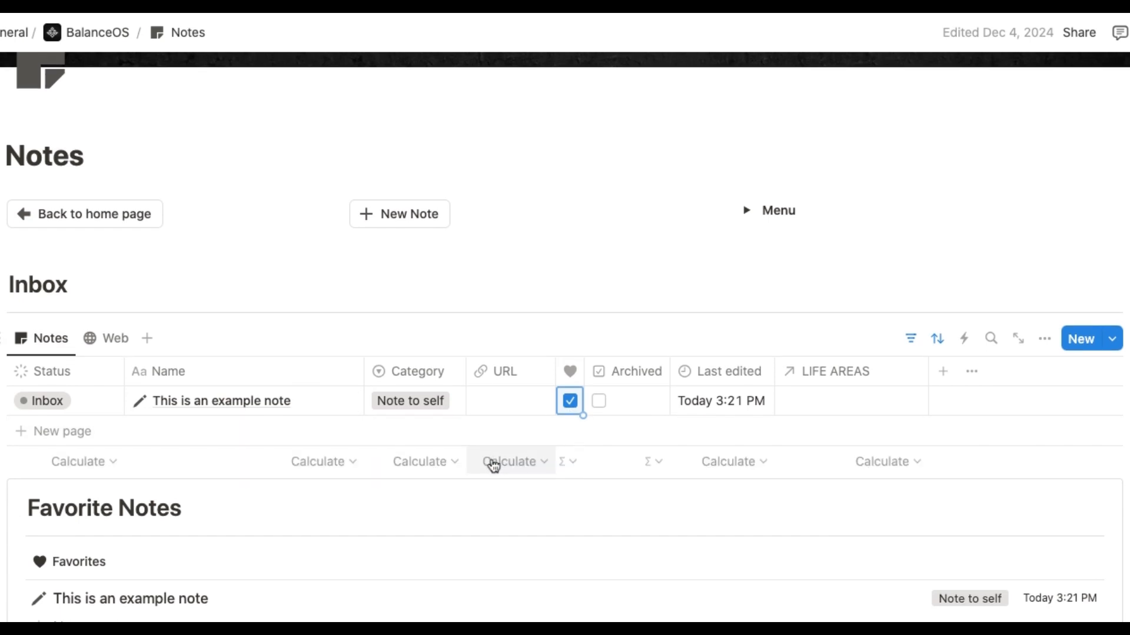
scroll(494, 466, down, 3)
scroll(494, 466, down, 1)
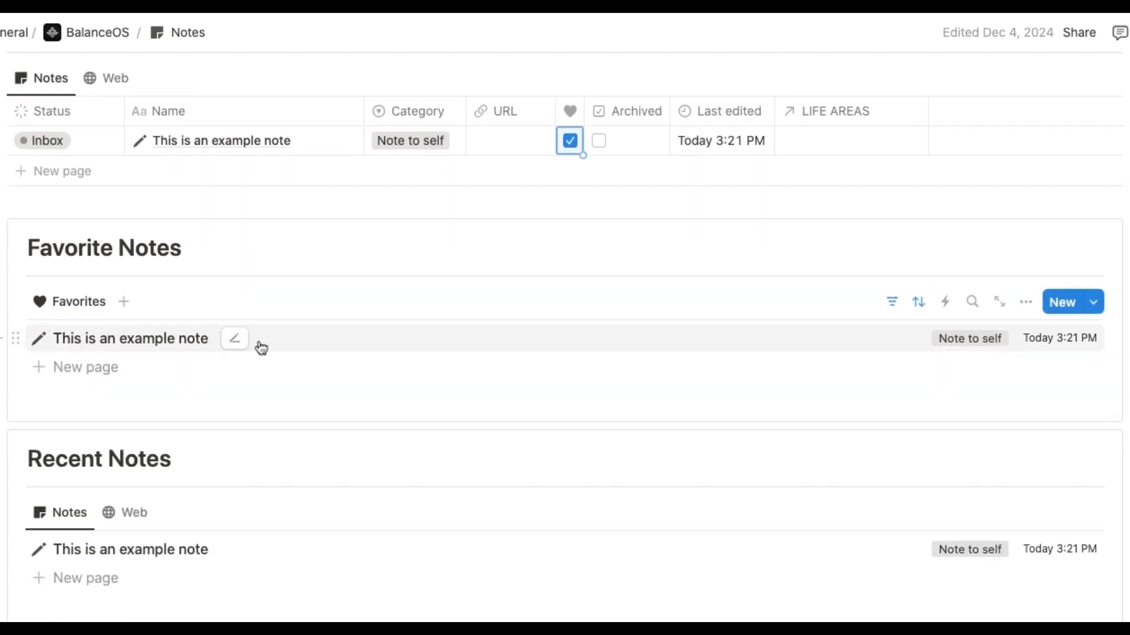
scroll(514, 266, up, 2)
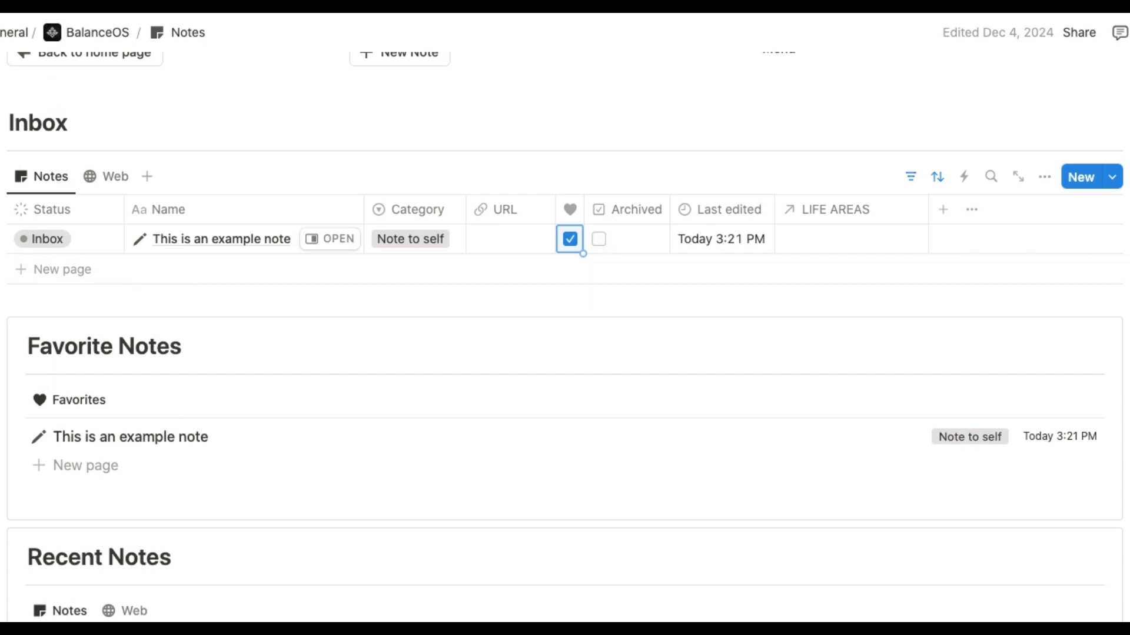
scroll(610, 323, down, 3)
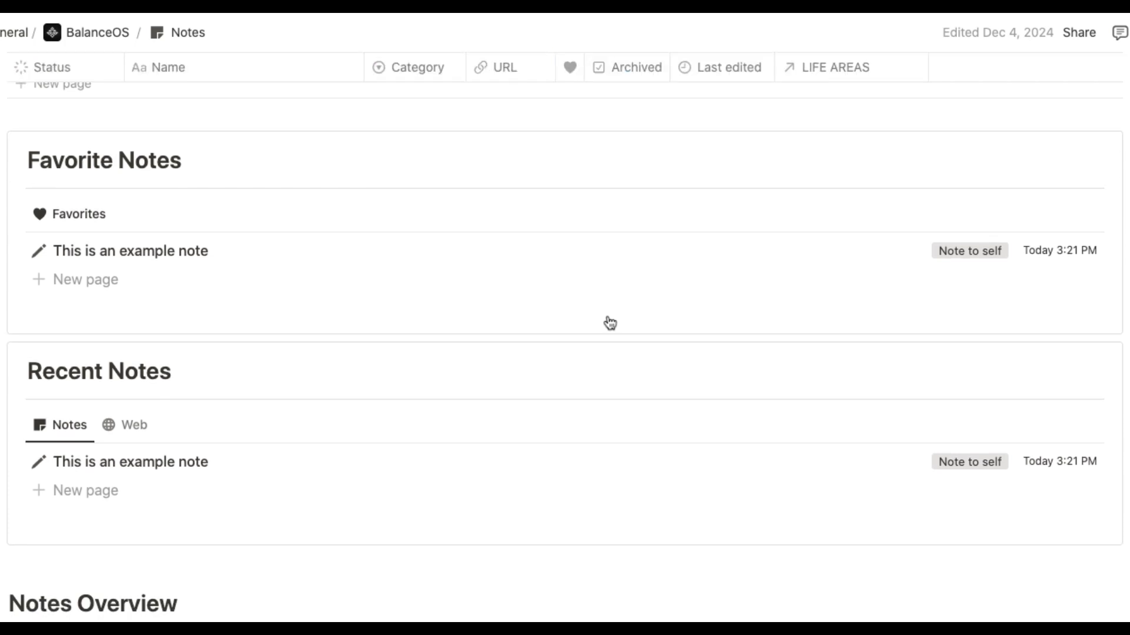
scroll(609, 323, up, 3)
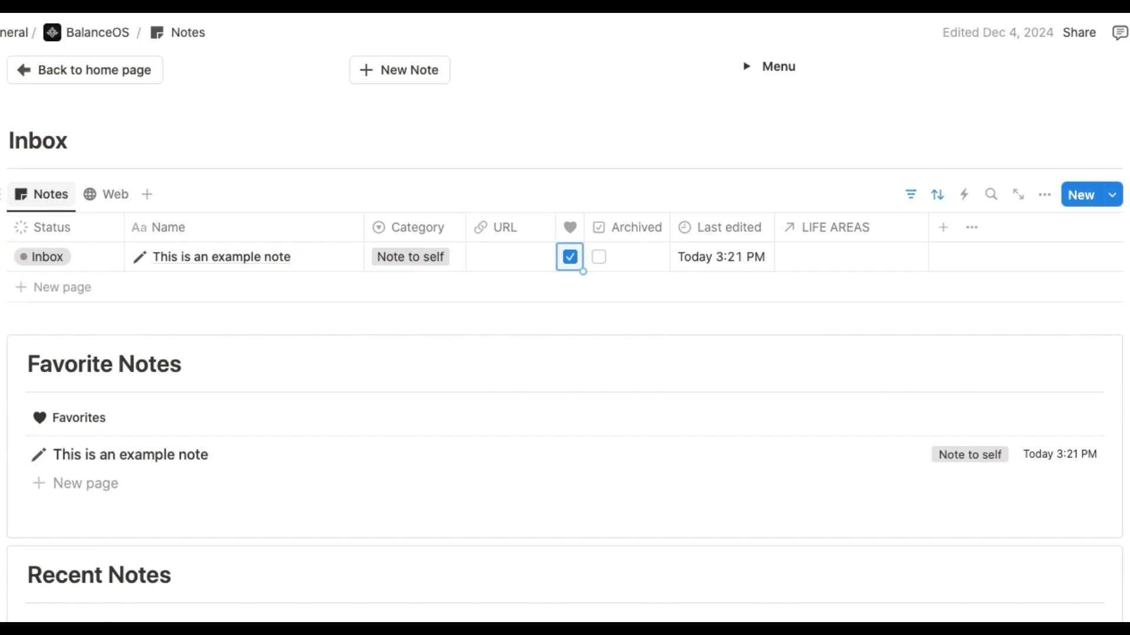
Show the Inbox's Web view, return to its Notes view, and look over Favorite Notes and Recent Notes
mouse_move(219, 255)
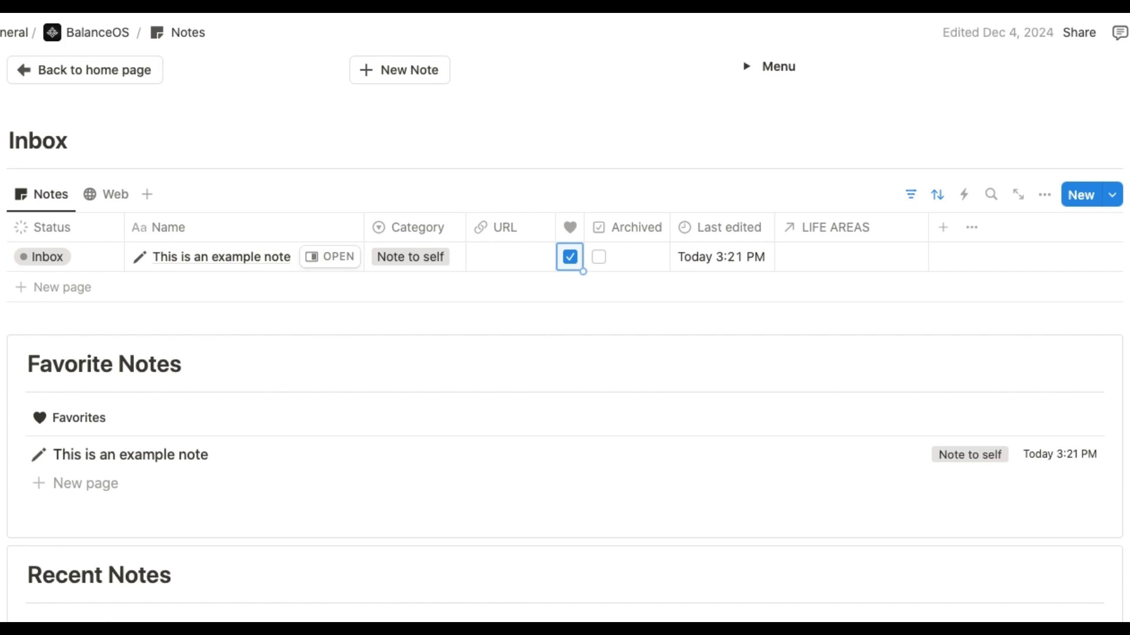
click(112, 196)
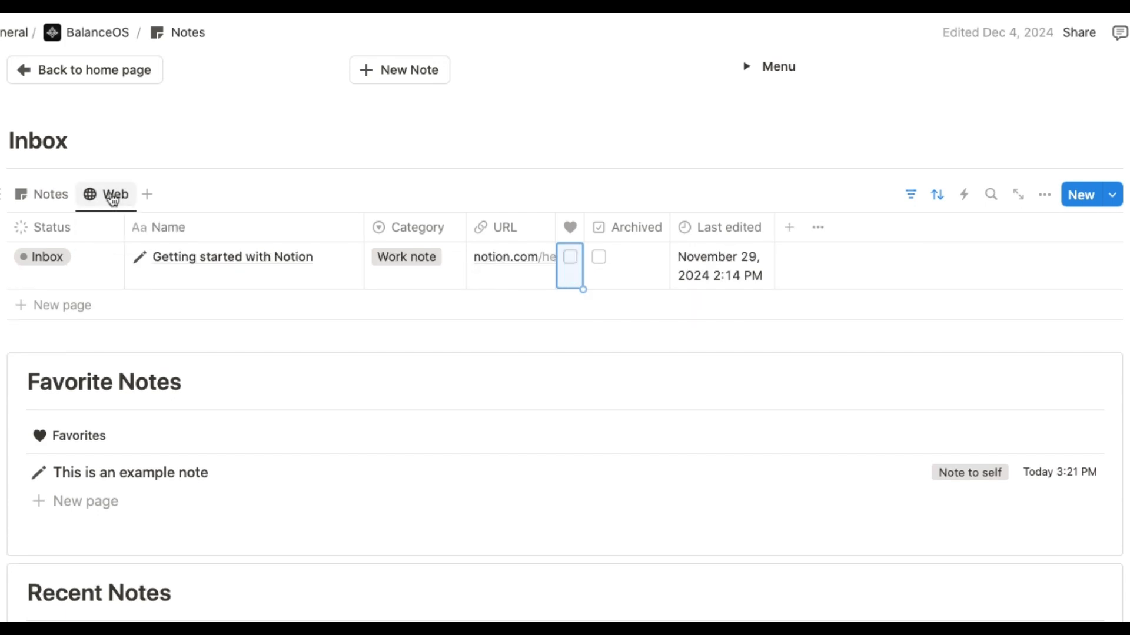
click(50, 208)
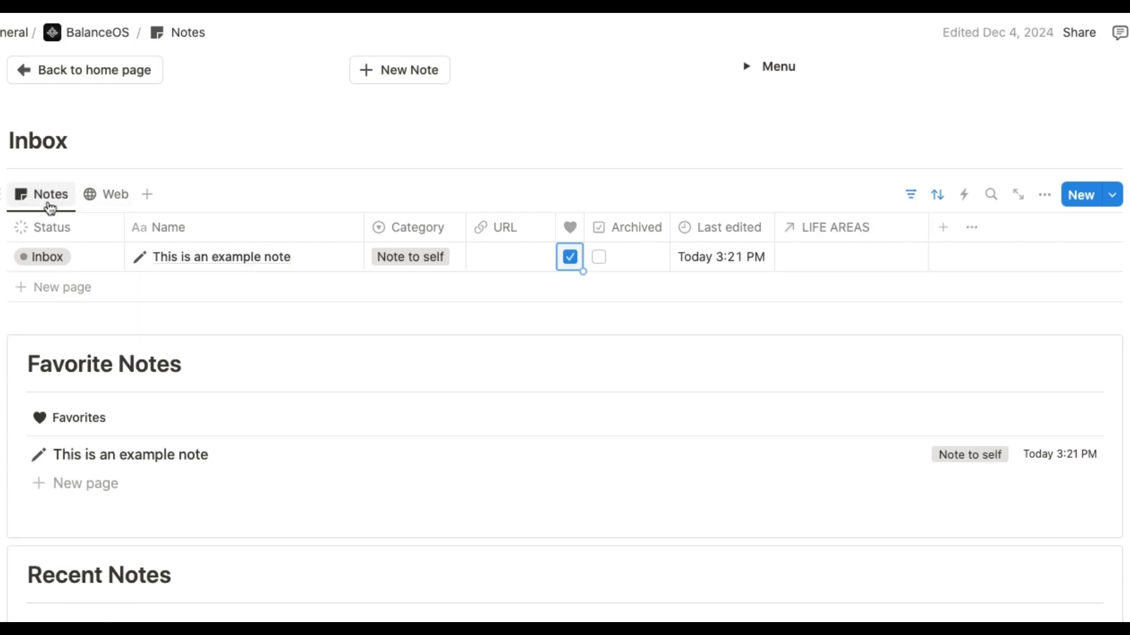
scroll(731, 254, down, 2)
scroll(565, 335, down, 1)
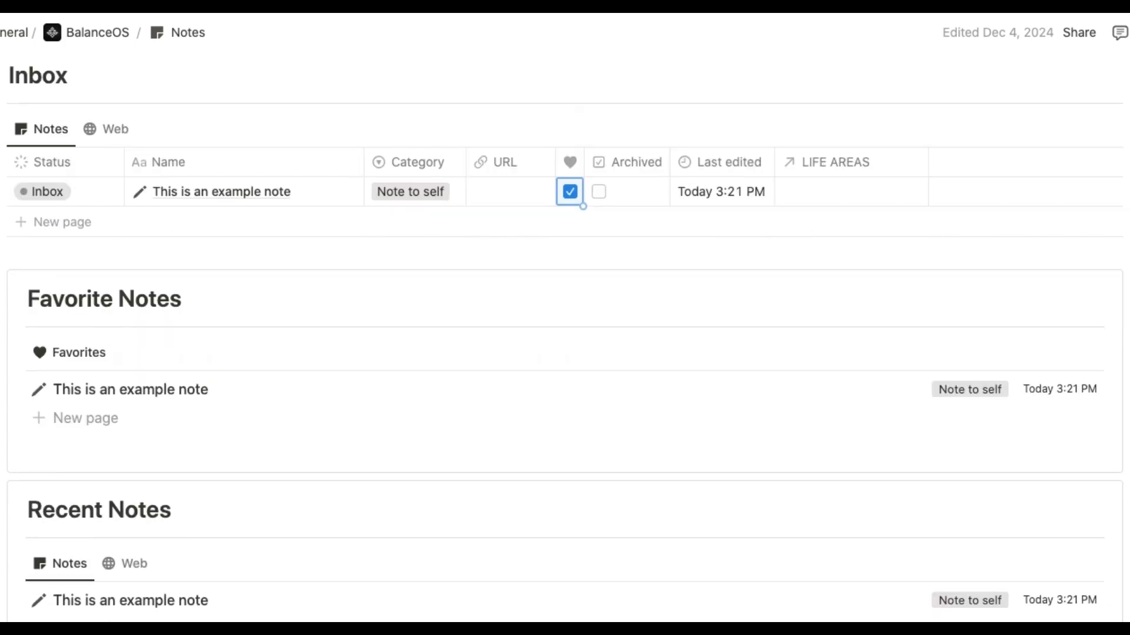
scroll(565, 329, down, 1)
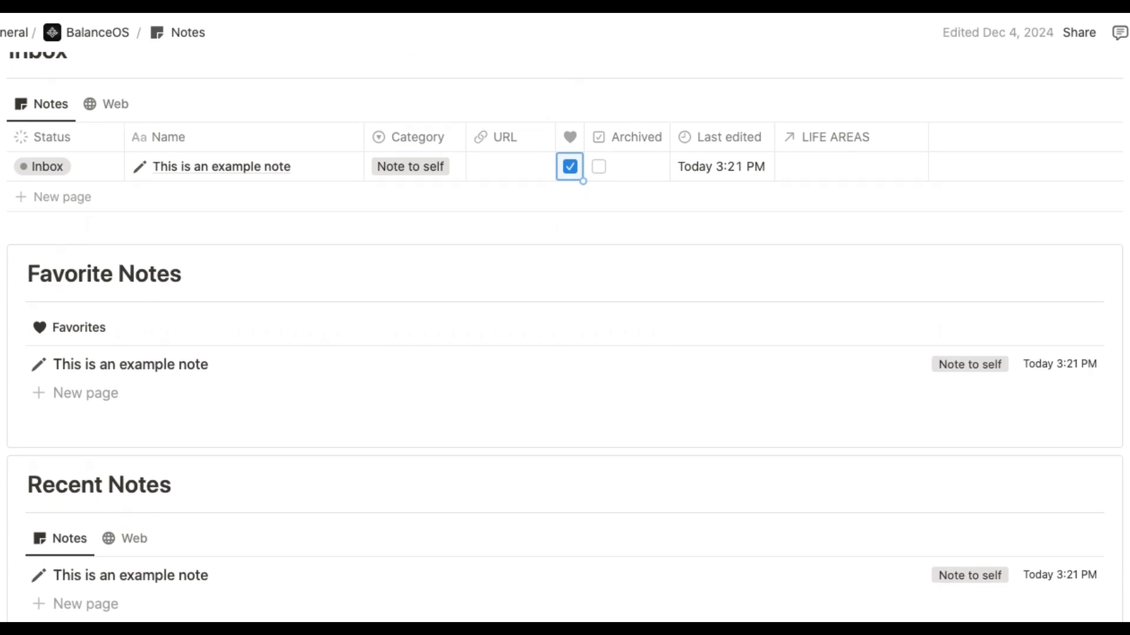
scroll(565, 329, down, 1)
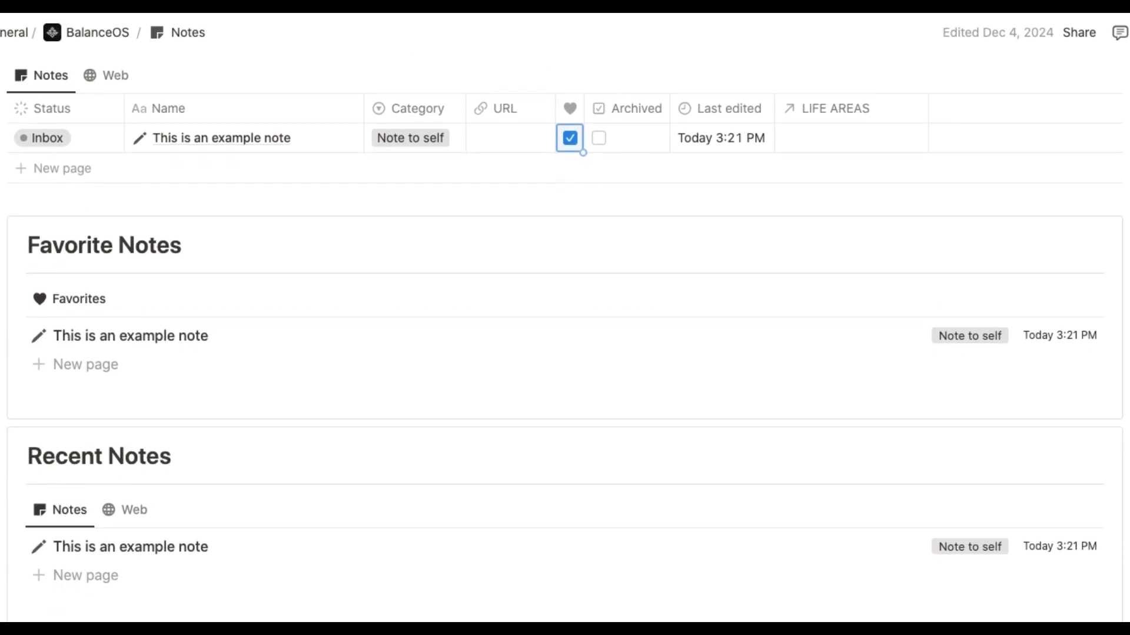
scroll(564, 335, down, 5)
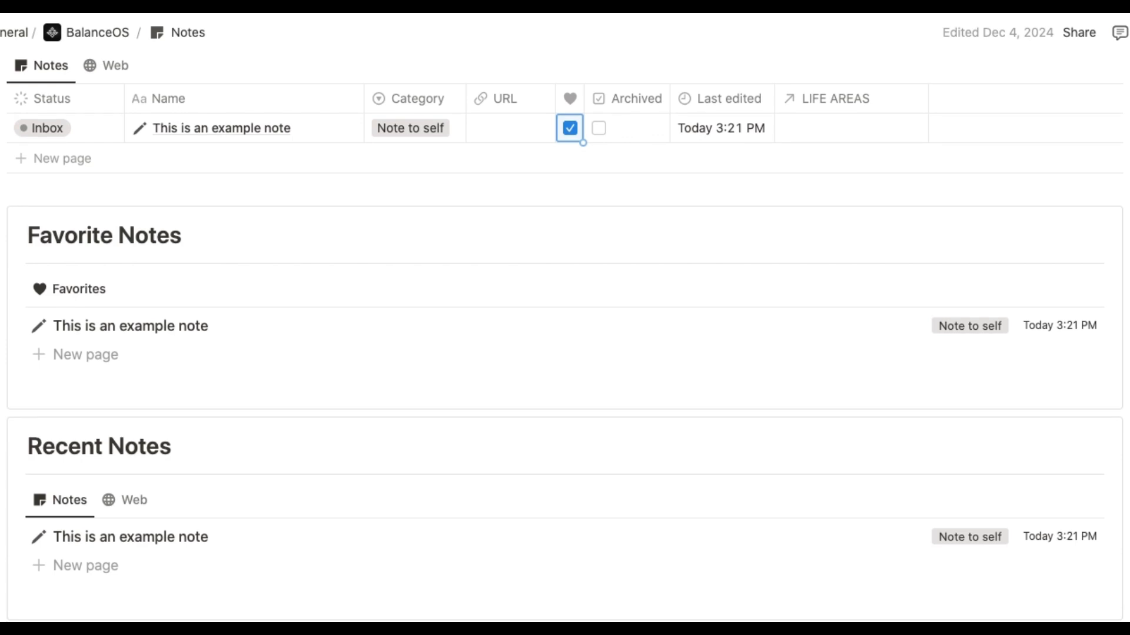
Browse the Notes Overview by category, by life area, and in its Quick View
scroll(357, 440, down, 3)
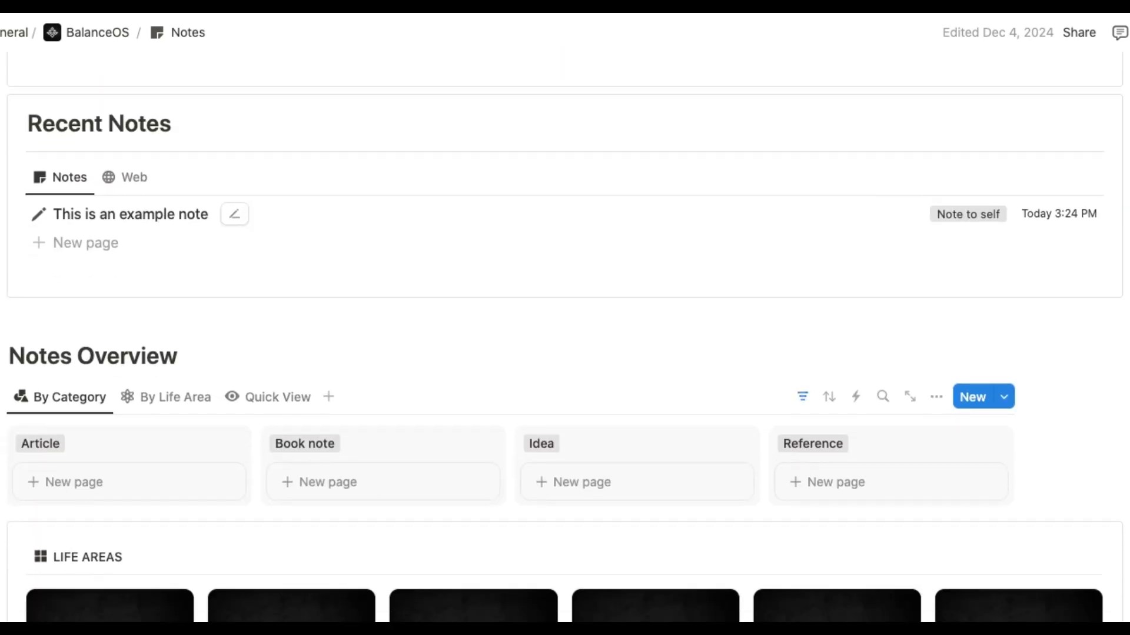
scroll(357, 440, right, 6)
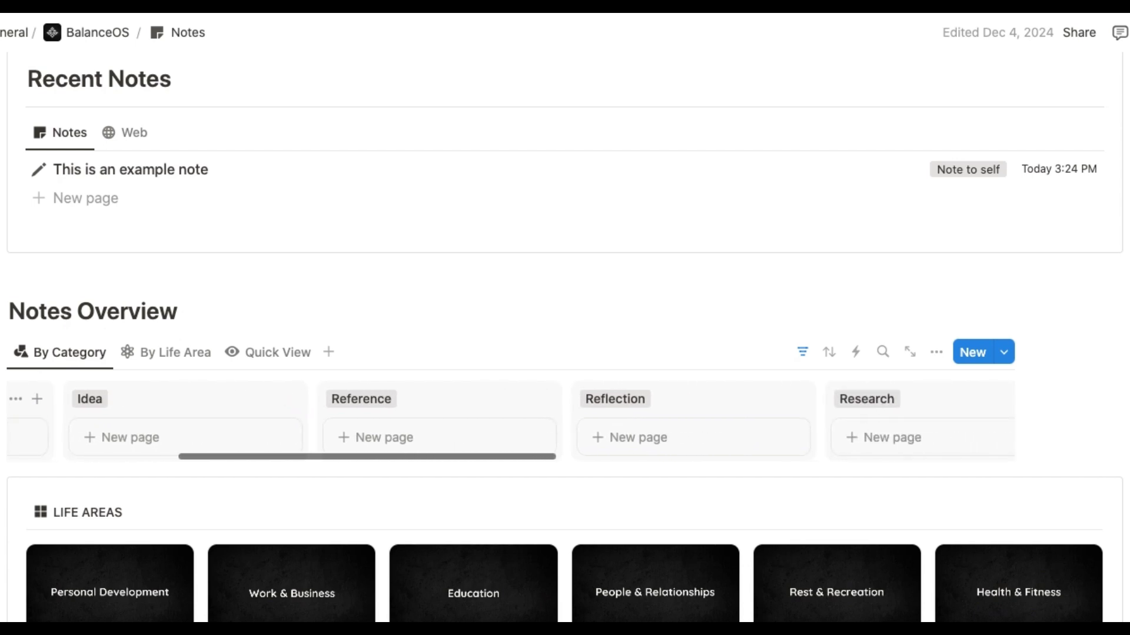
click(182, 364)
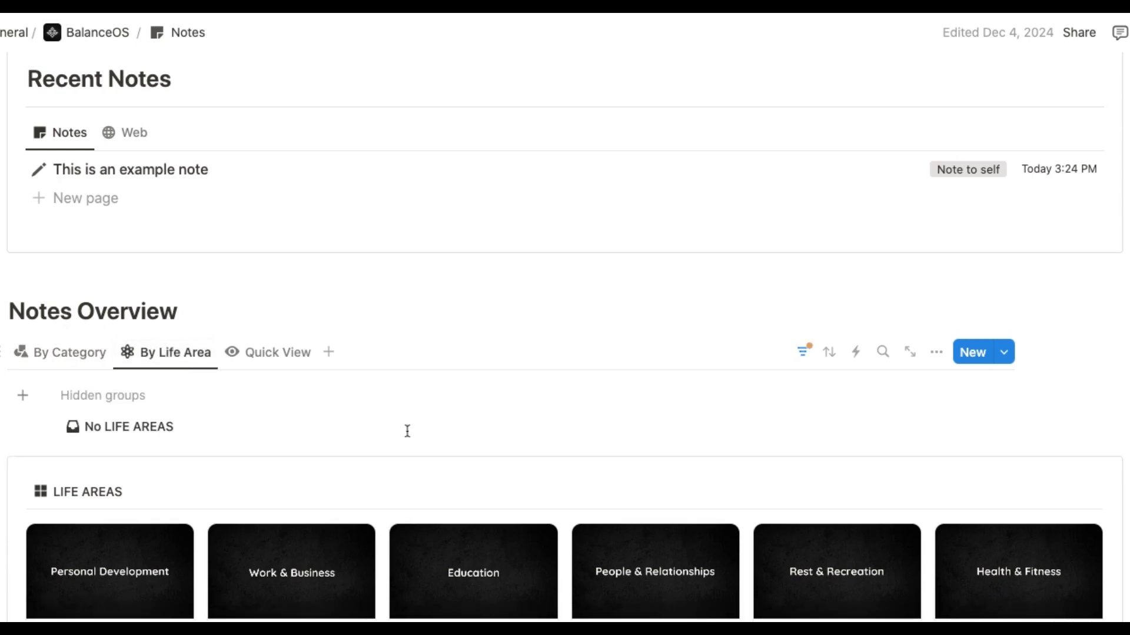
scroll(405, 432, down, 2)
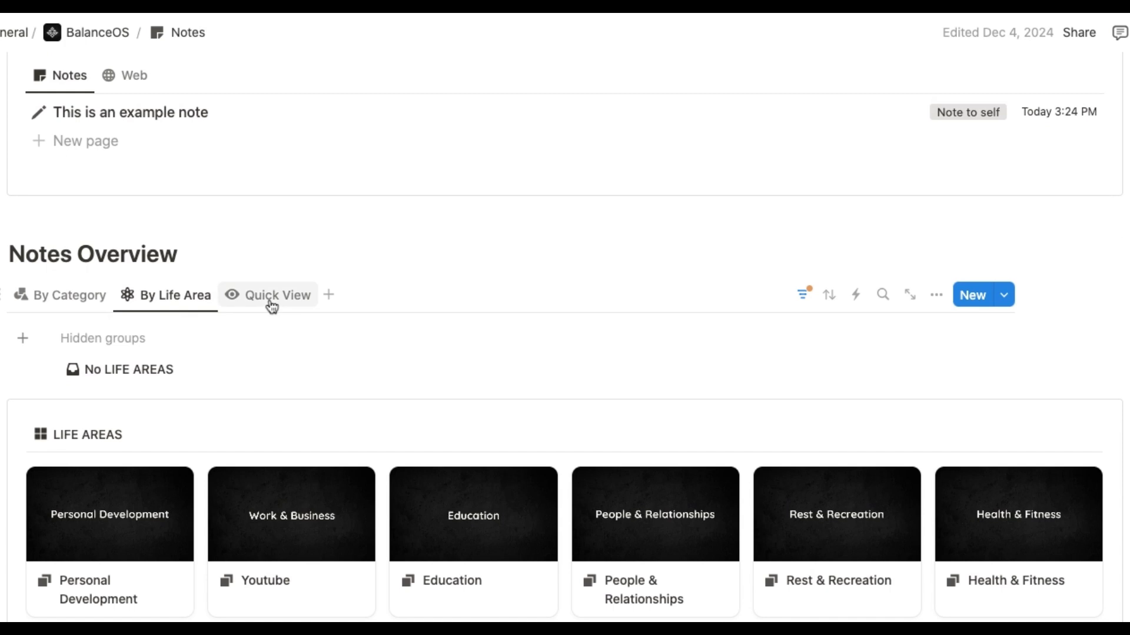
click(268, 303)
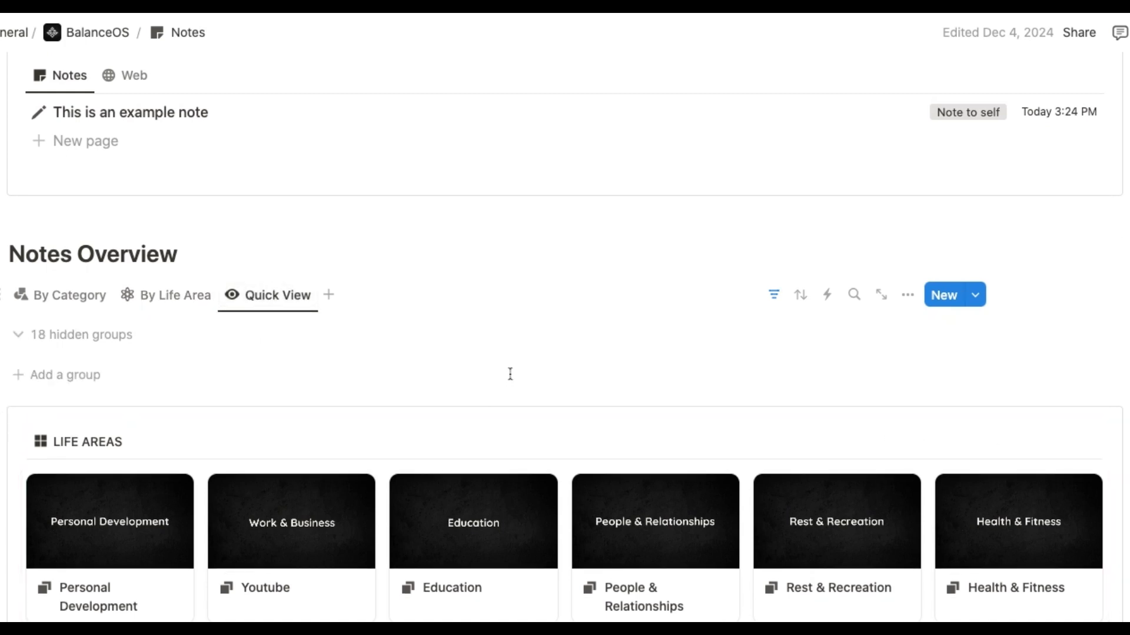
Open the Personal Development page from LIFE AREAS, review its Related Notes and Related Projects, and close it
scroll(511, 375, down, 1)
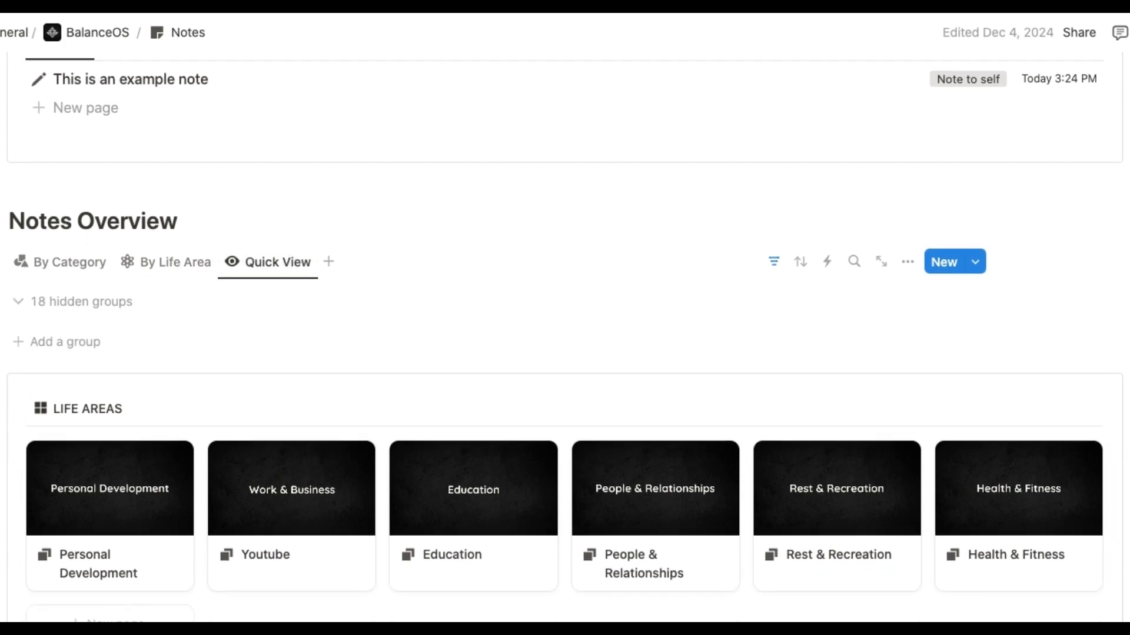
scroll(424, 404, down, 3)
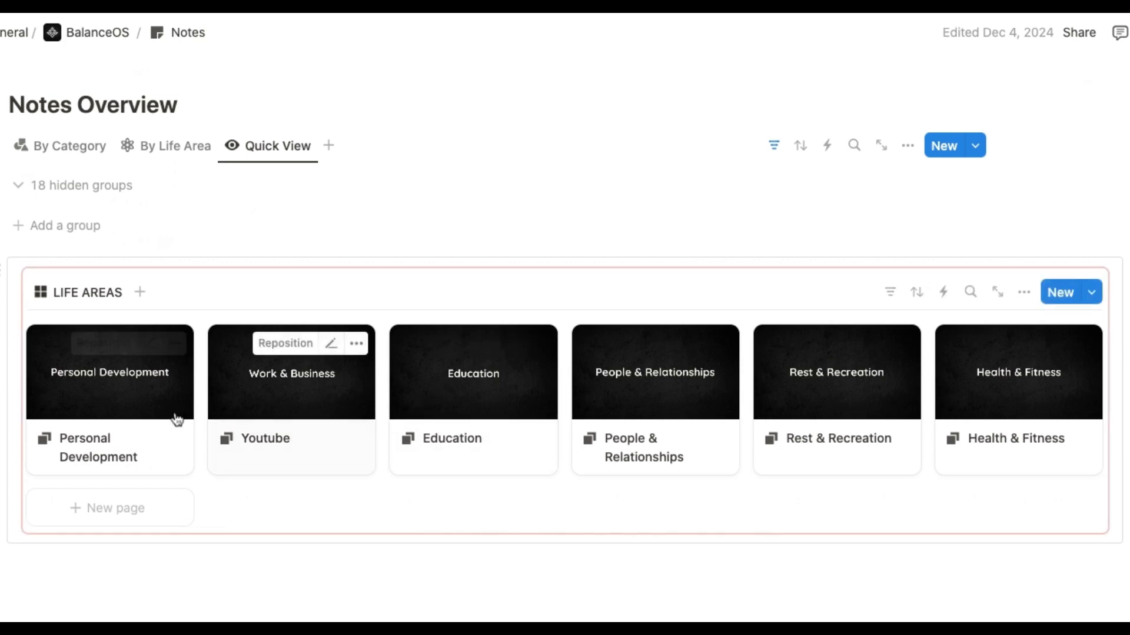
click(109, 389)
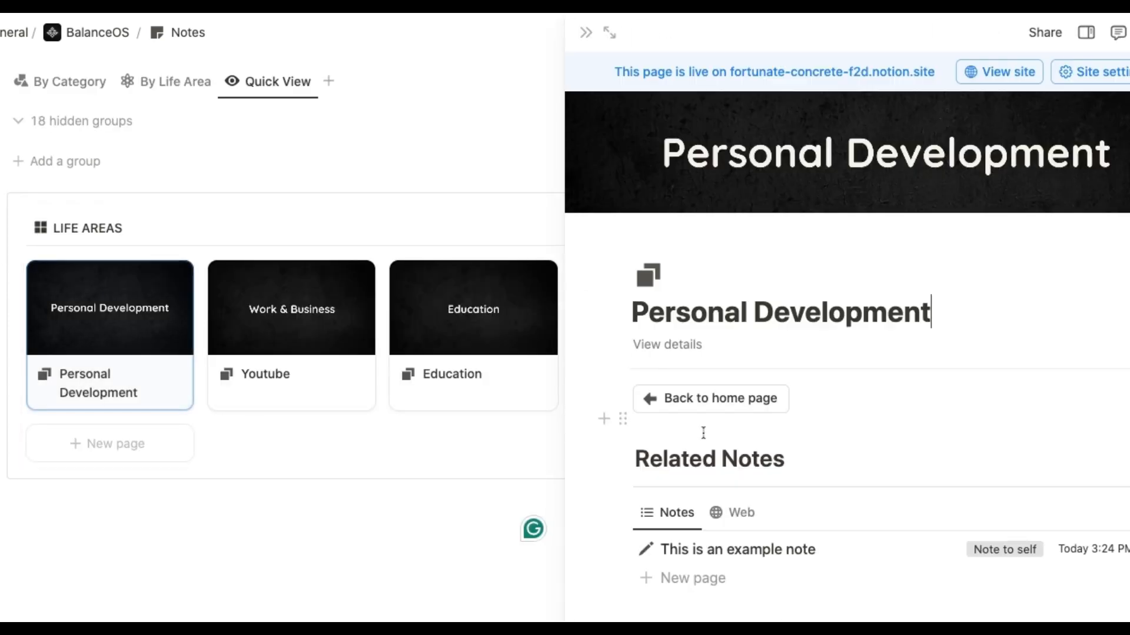
scroll(747, 453, down, 2)
scroll(753, 460, down, 3)
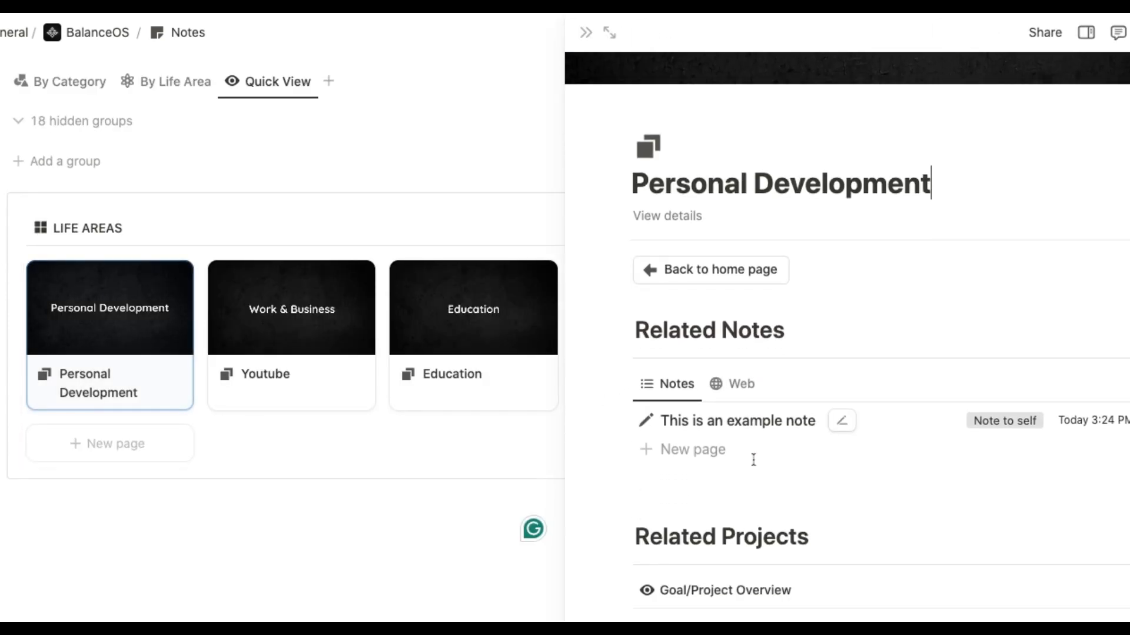
scroll(847, 329, down, 1)
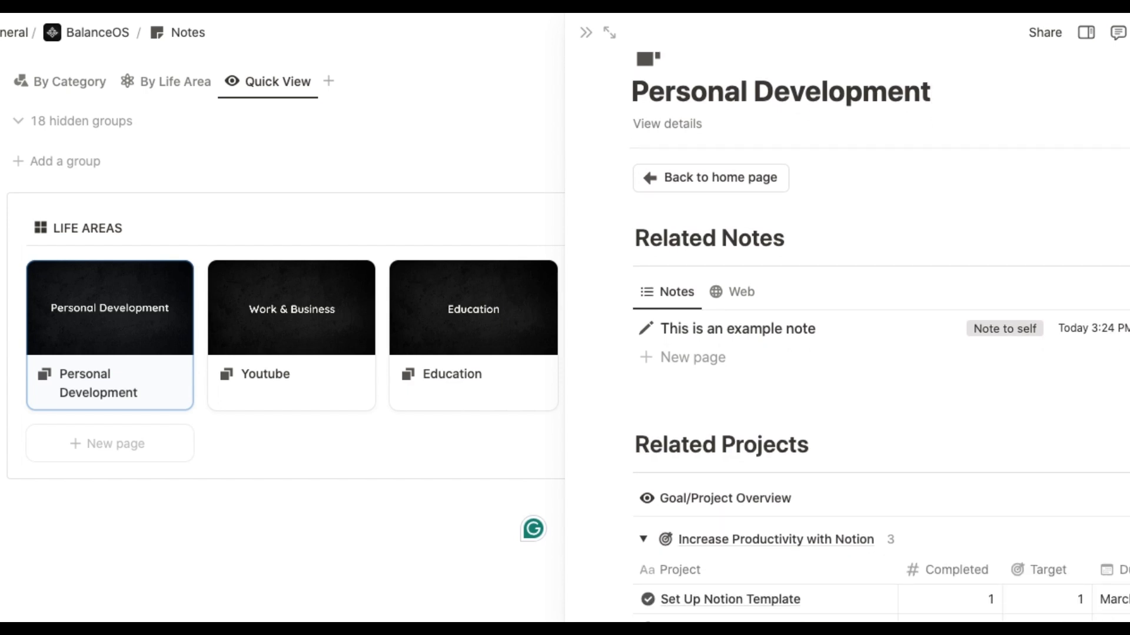
scroll(847, 329, down, 1)
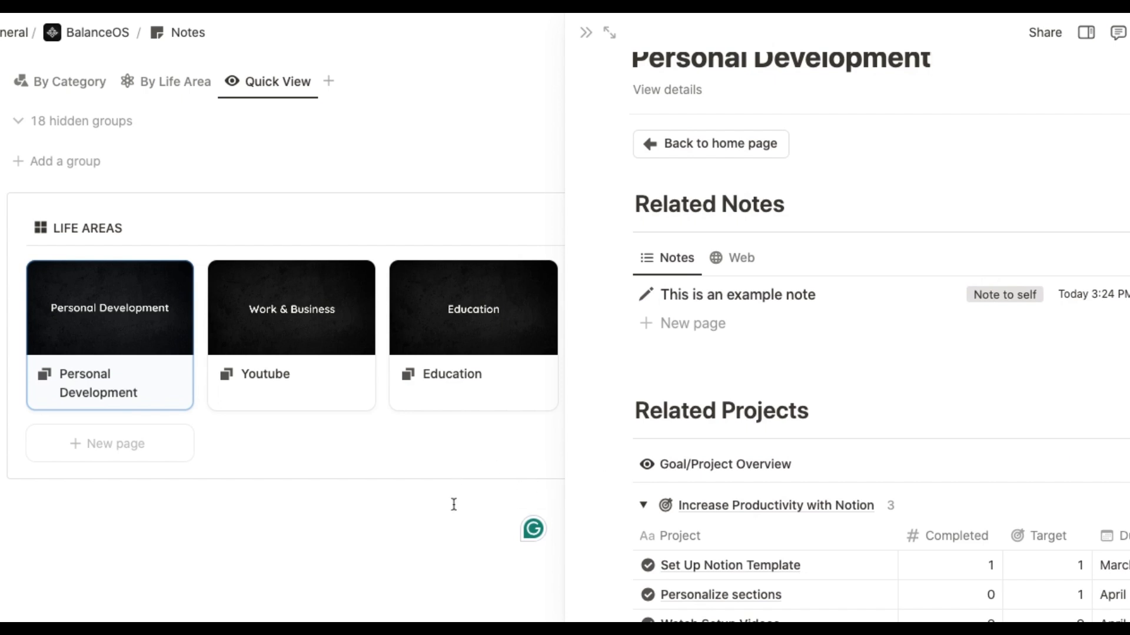
scroll(847, 329, down, 5)
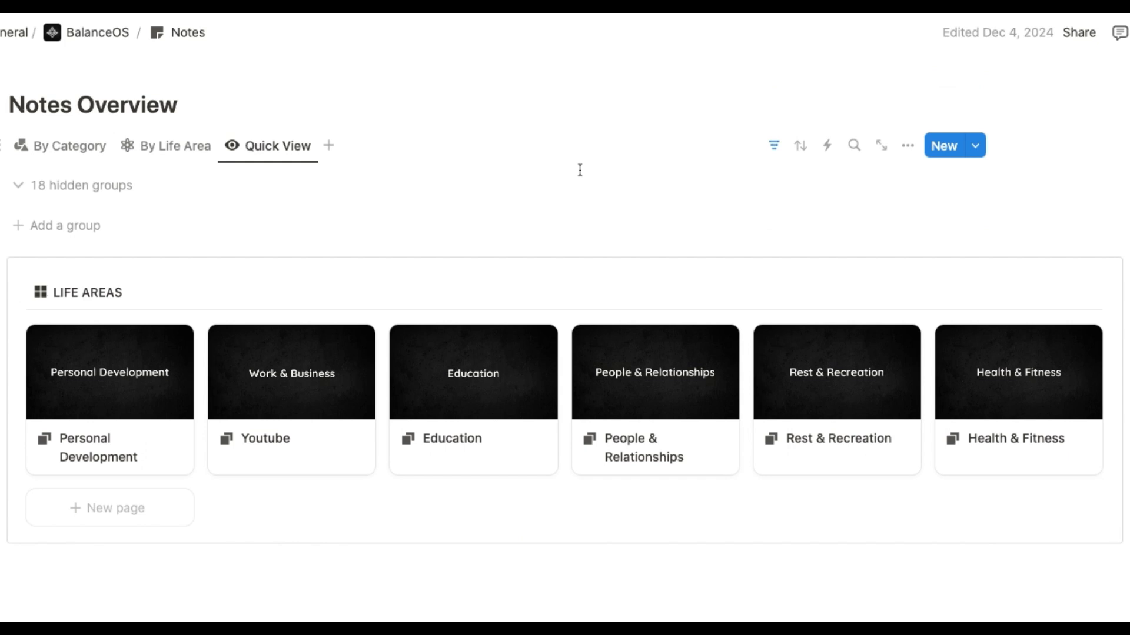
Look over the whole Notes page once more, from Notes Overview up to the Inbox and back through Favorite Notes and Recent Notes
scroll(580, 170, up, 5)
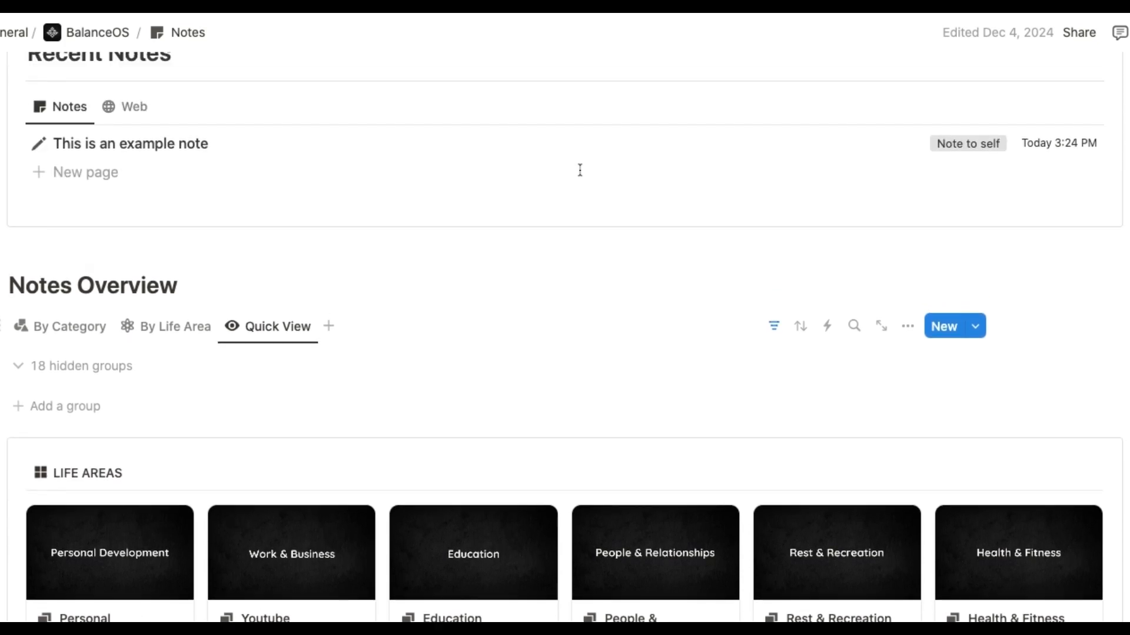
scroll(579, 170, up, 1)
scroll(576, 185, up, 4)
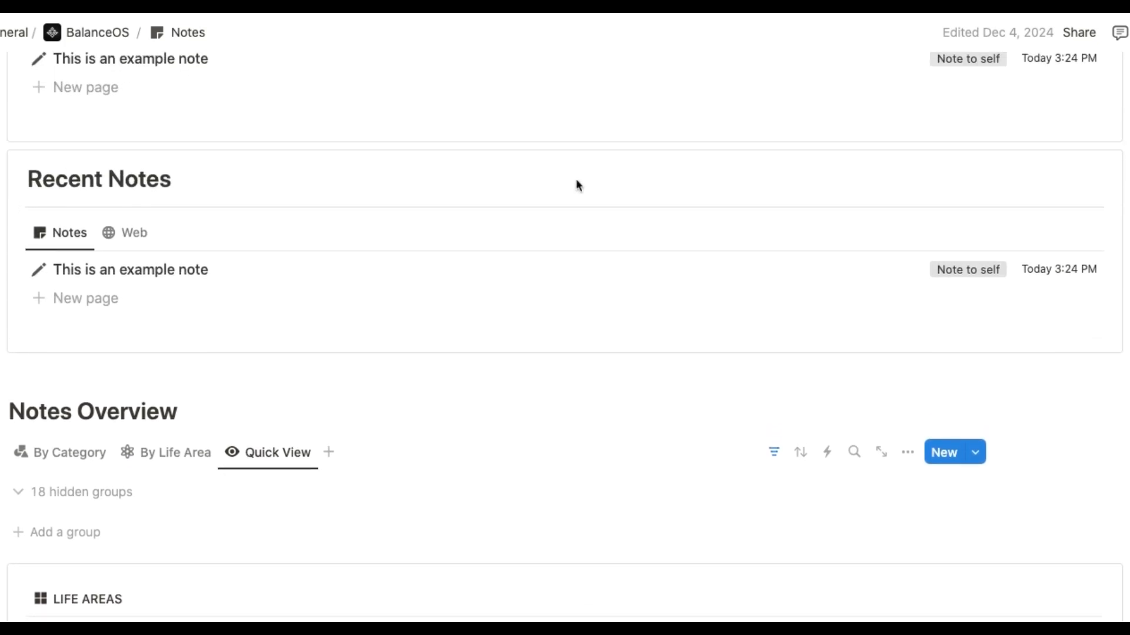
scroll(565, 336, up, 4)
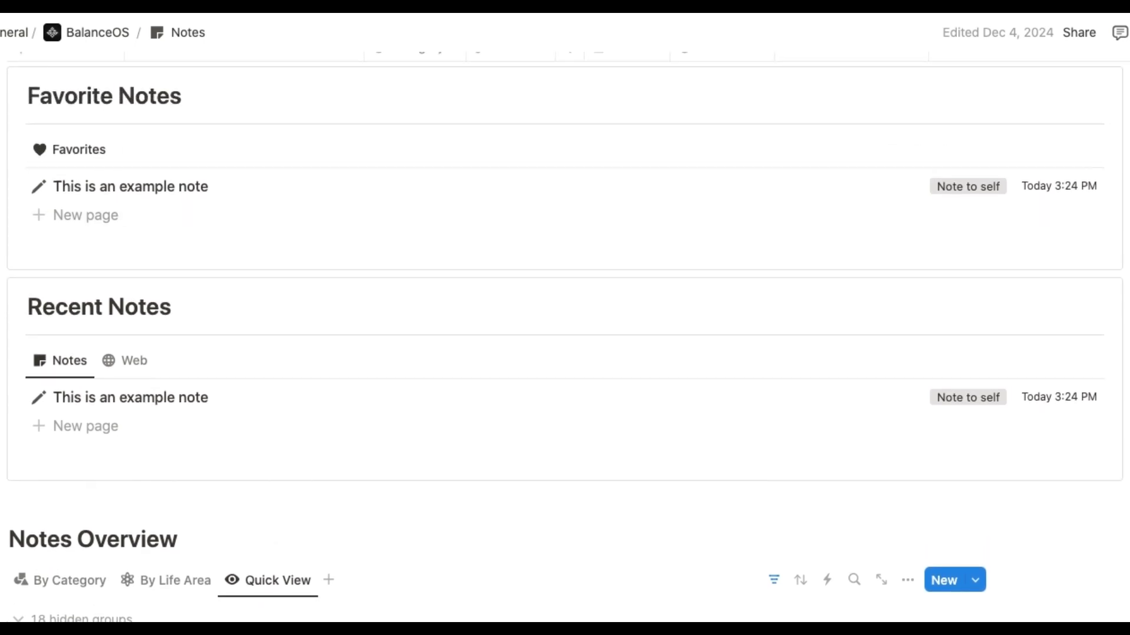
scroll(565, 336, up, 6)
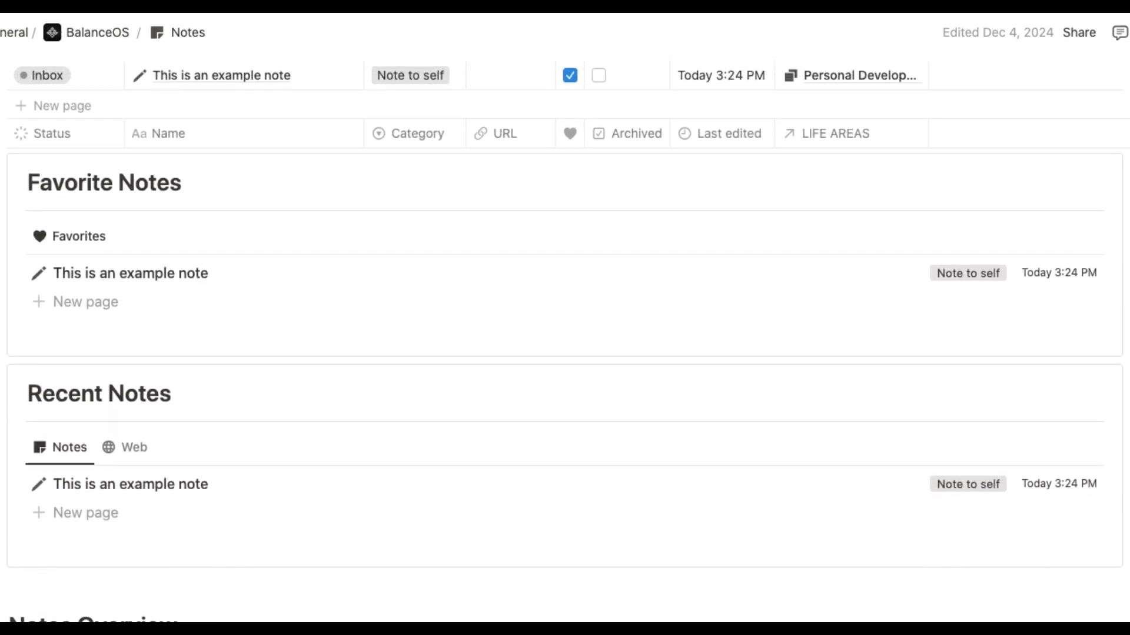
scroll(386, 408, up, 4)
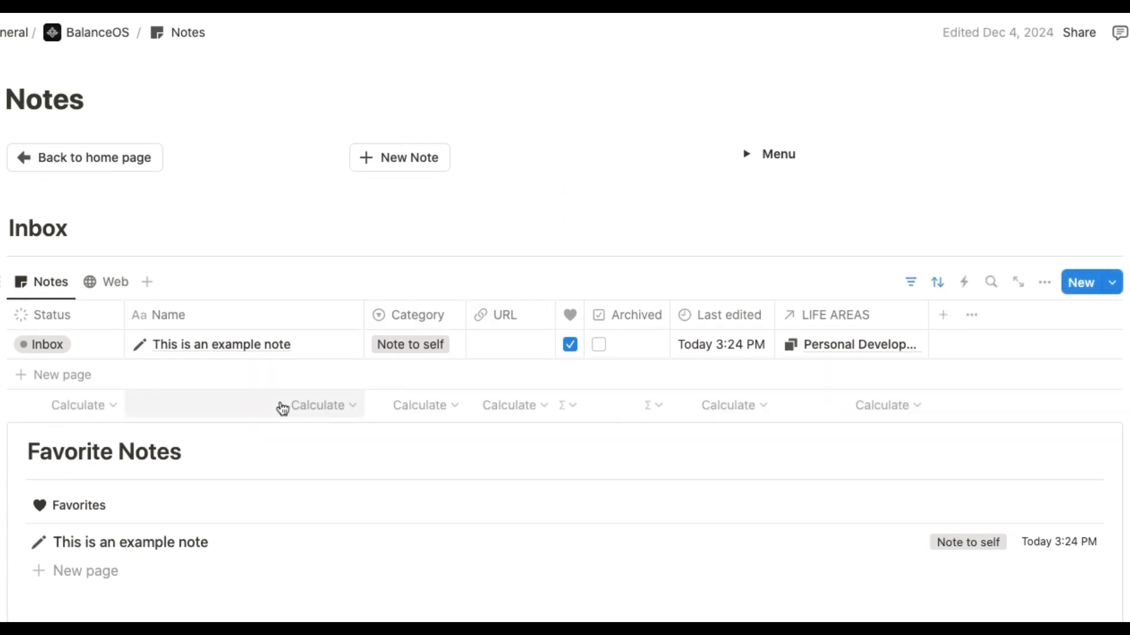
scroll(393, 448, down, 1)
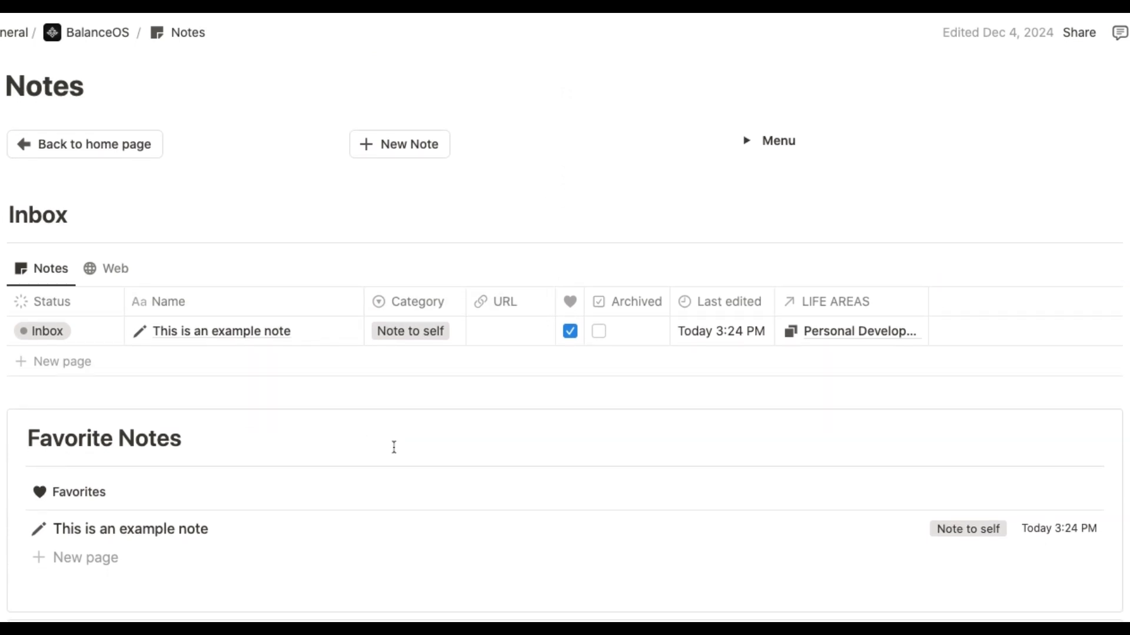
scroll(393, 448, down, 10)
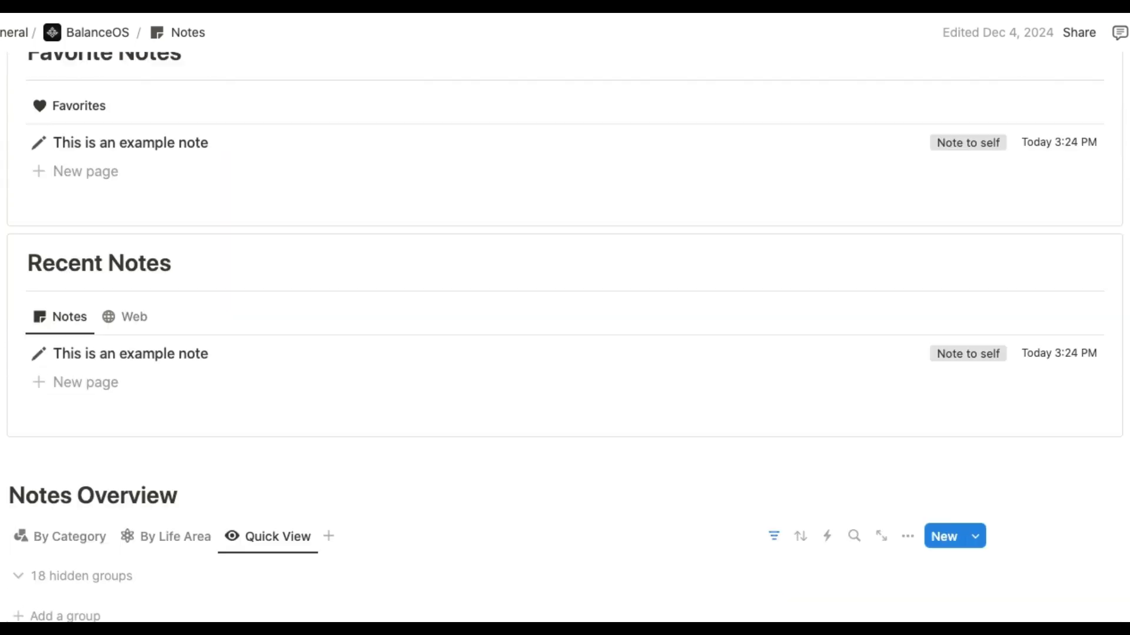
scroll(412, 377, down, 8)
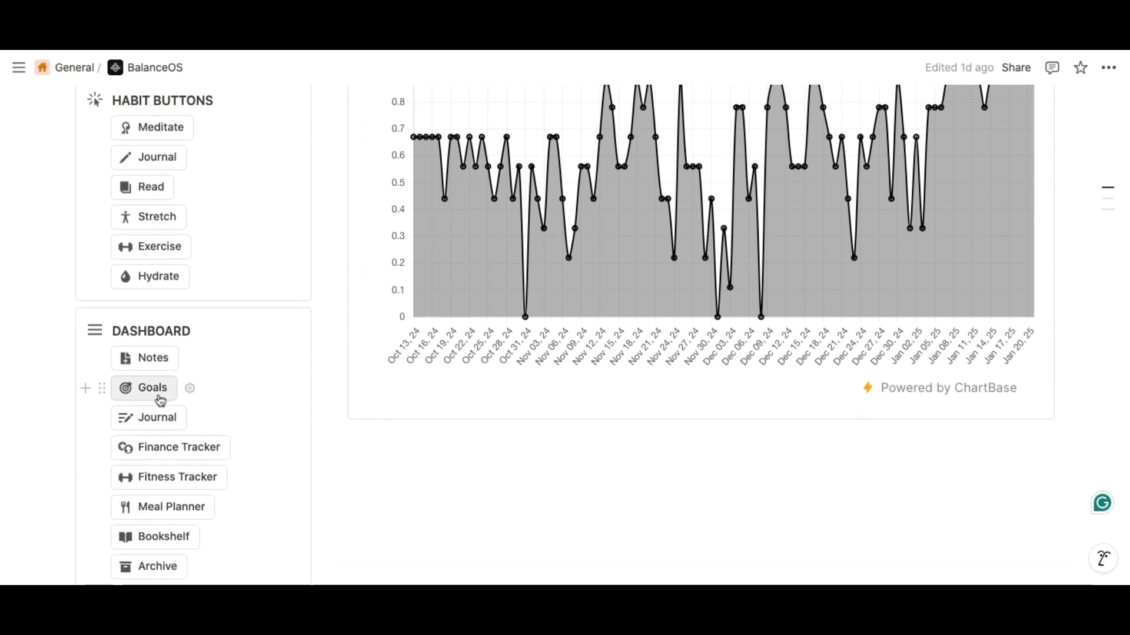
Open the Goals page from the home page's DASHBOARD and look over its GOALS and GOALS & PROJECTS sections
click(160, 400)
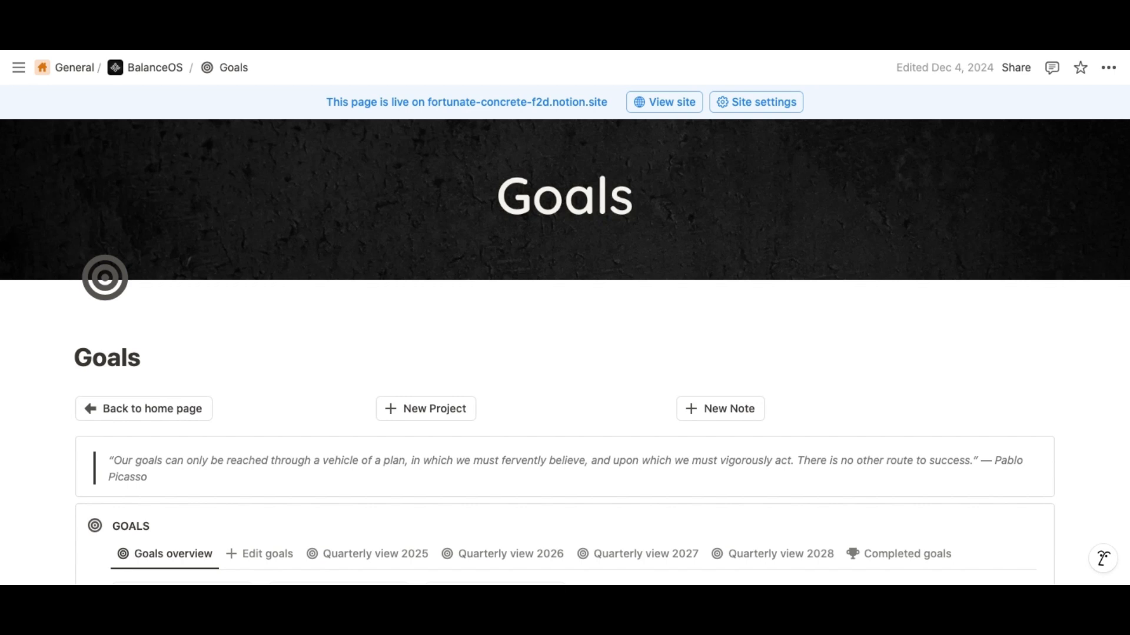
scroll(285, 383, down, 2)
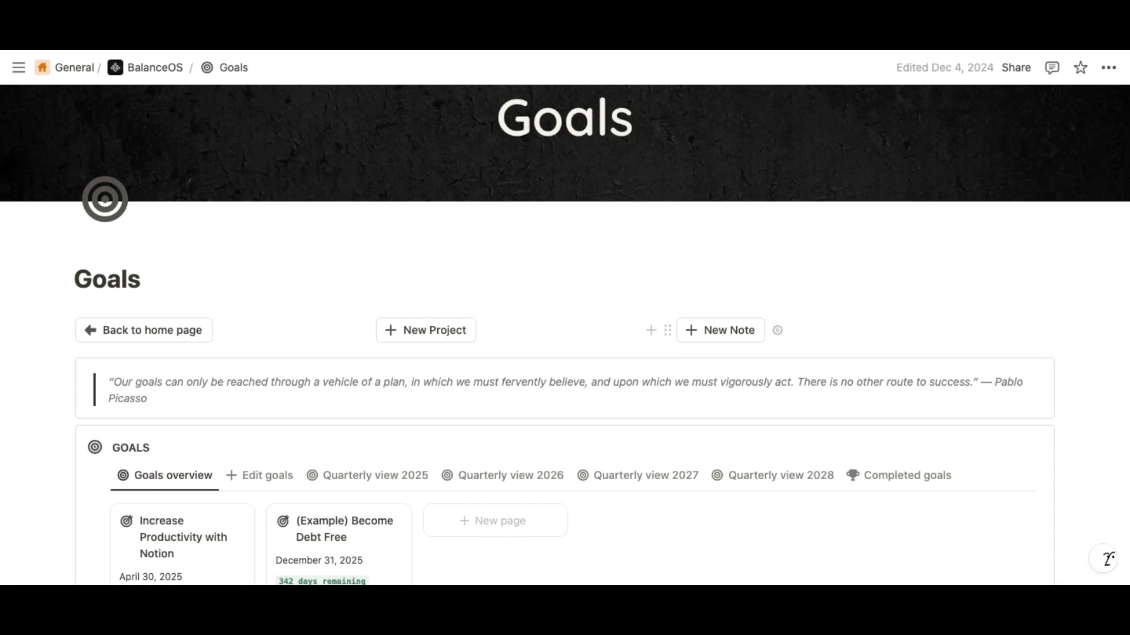
scroll(565, 336, down, 3)
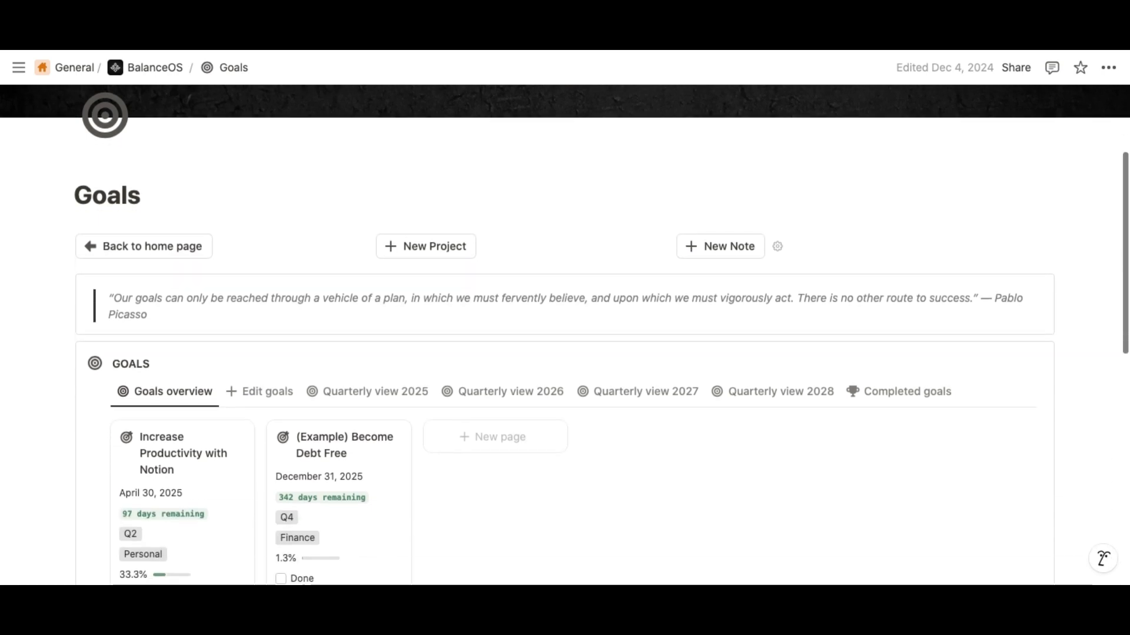
scroll(565, 335, down, 2)
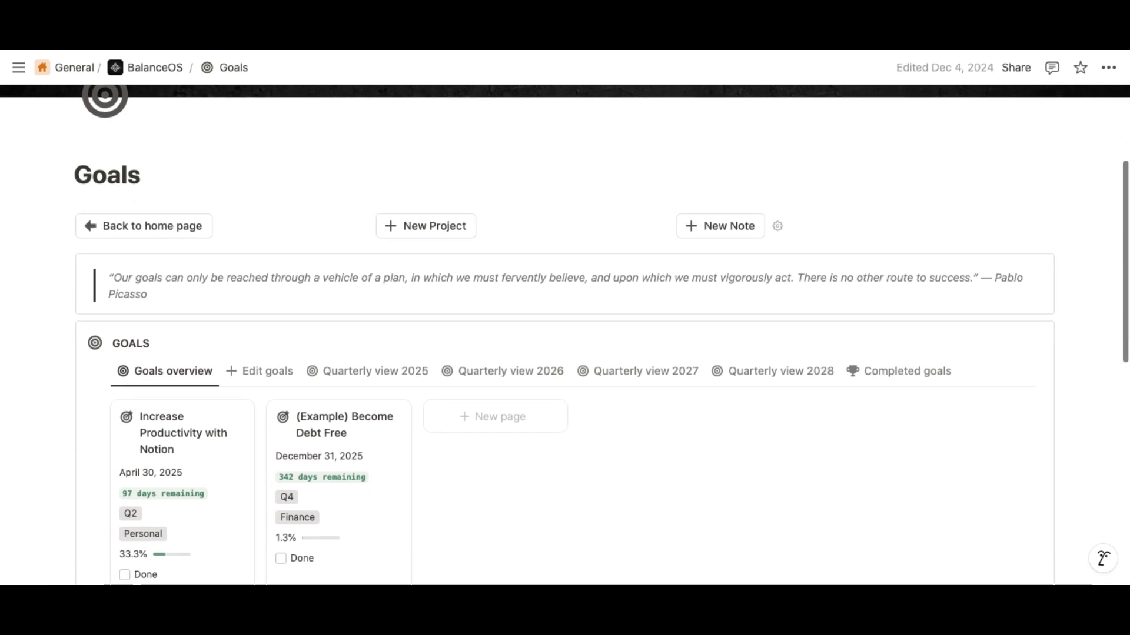
scroll(565, 336, down, 3)
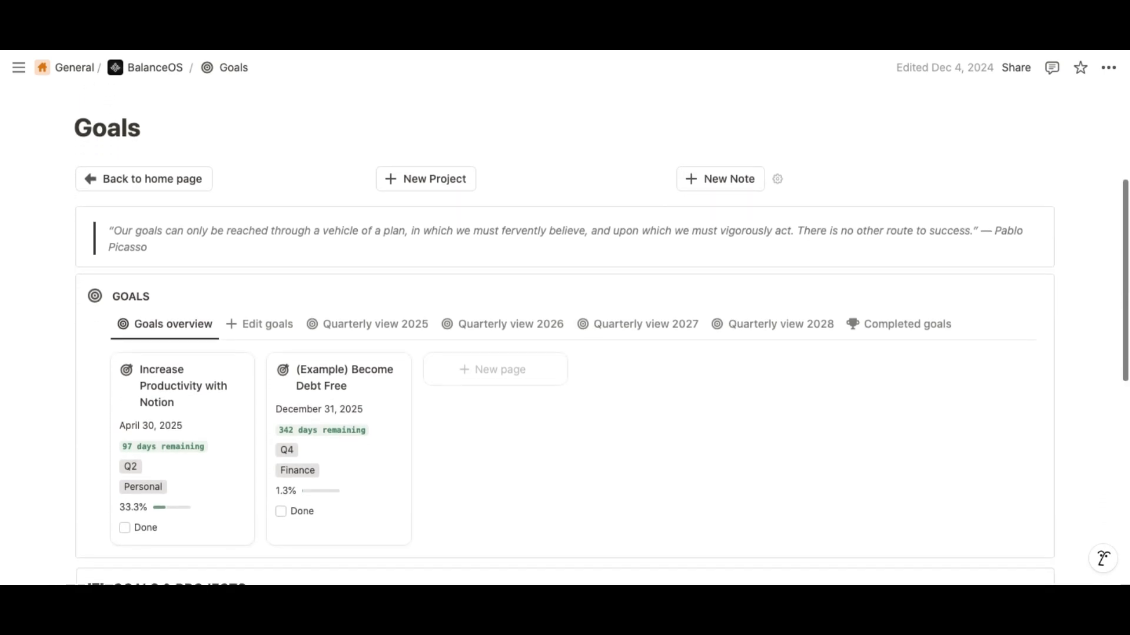
scroll(564, 335, down, 4)
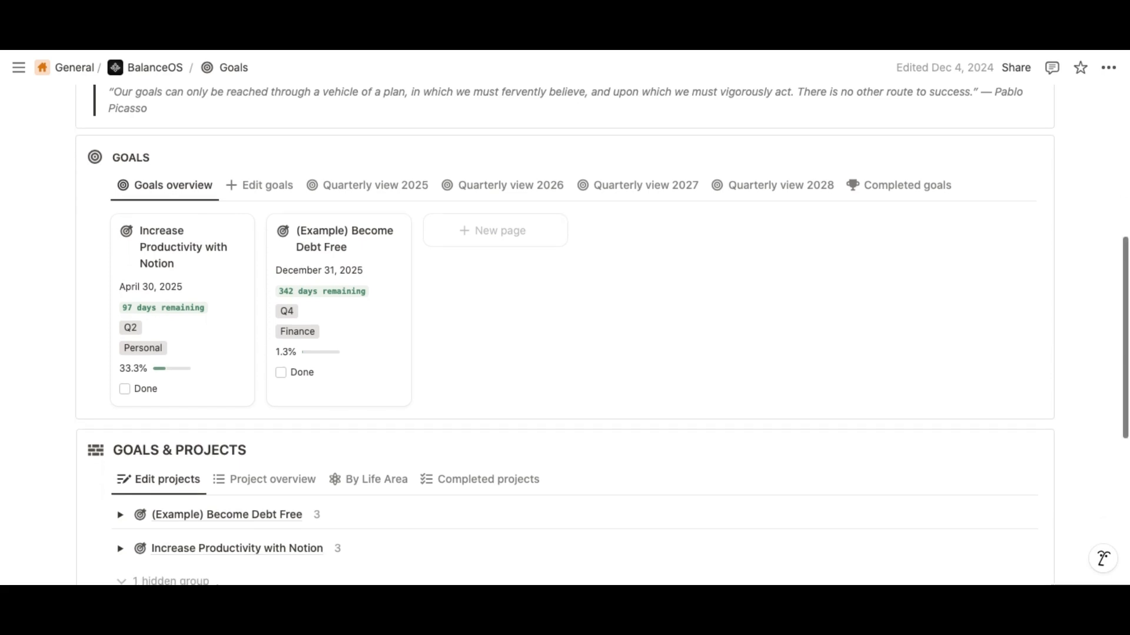
scroll(565, 336, down, 2)
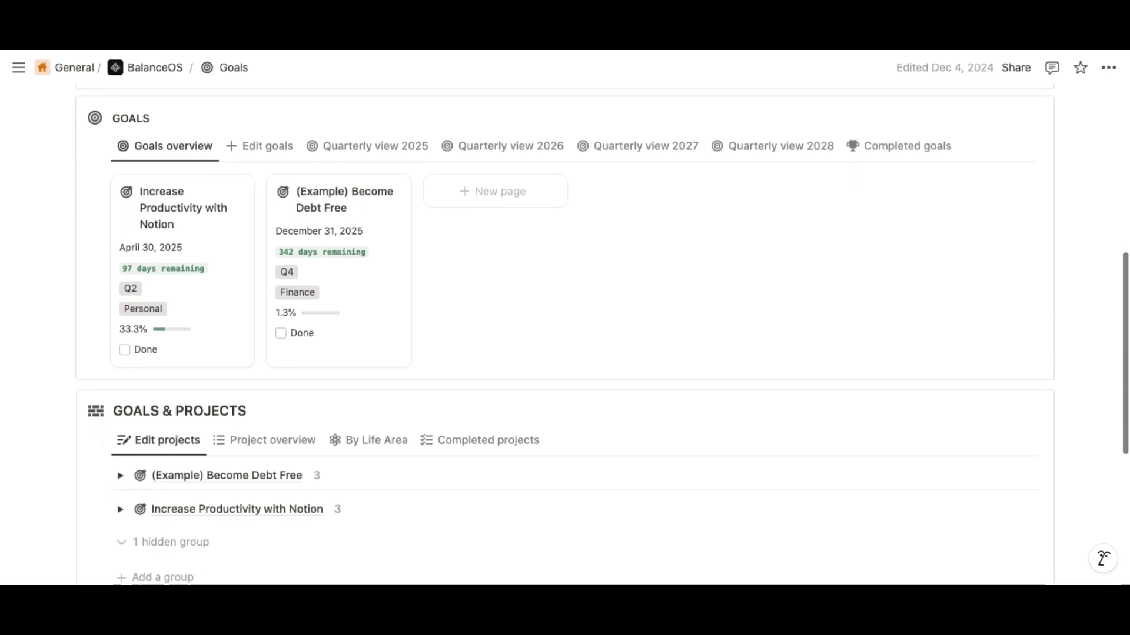
scroll(369, 407, down, 2)
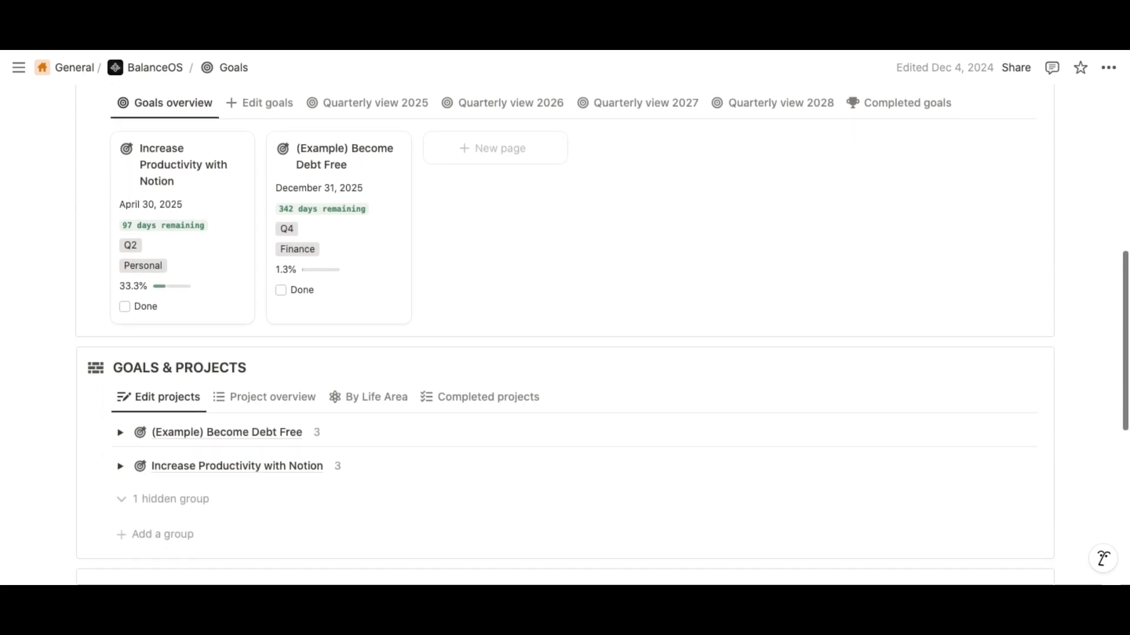
Expand the "(Example) Become Debt Free" group in GOALS & PROJECTS and review the goal cards above it
click(119, 432)
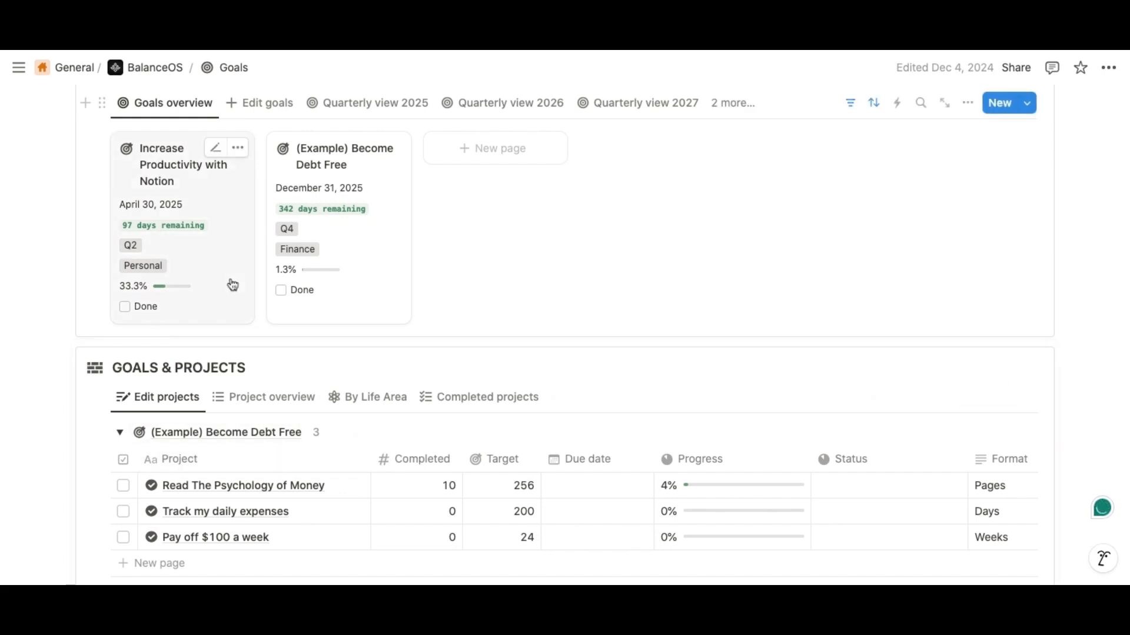
scroll(232, 285, up, 2)
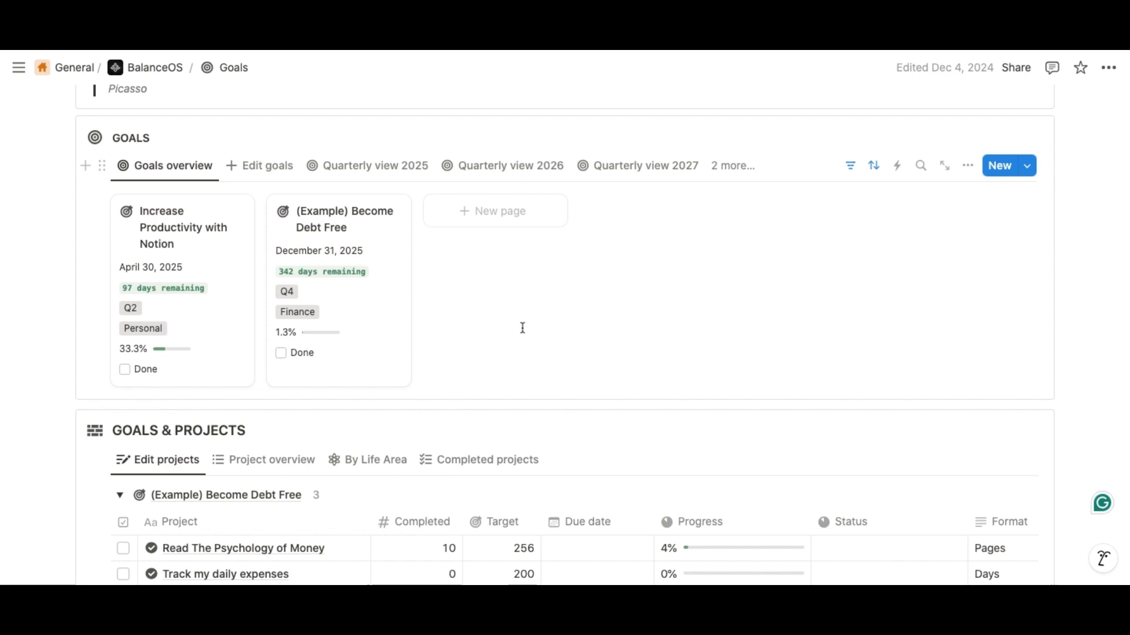
scroll(542, 359, up, 1)
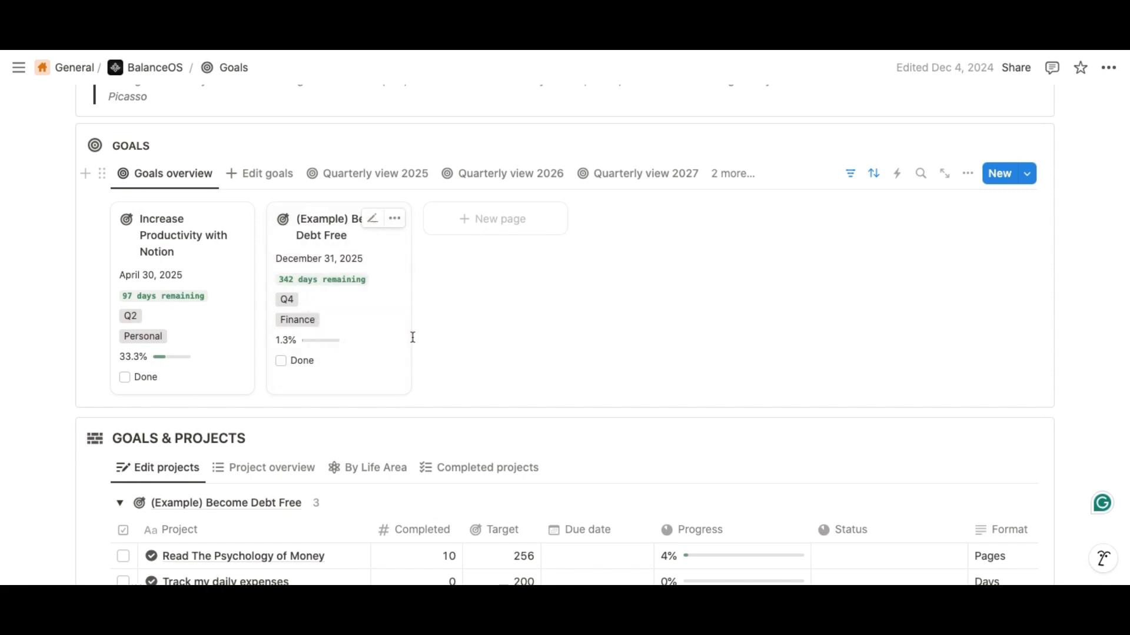
scroll(411, 332, down, 1)
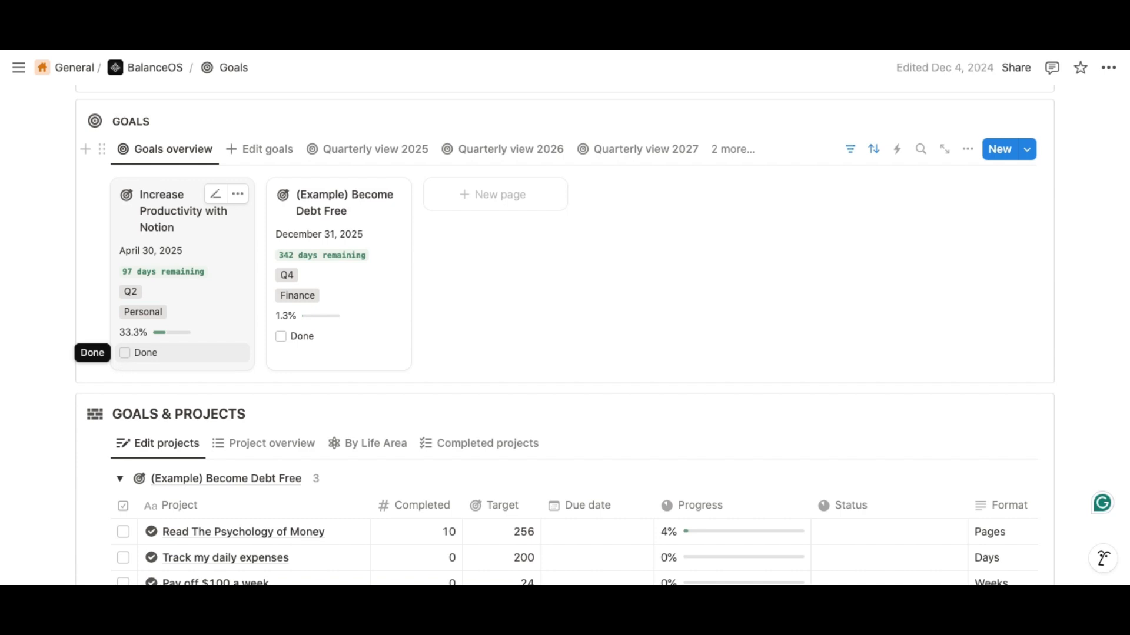
Mark the "Increase Productivity with Notion" goal as done and show the Completed goals view
click(124, 352)
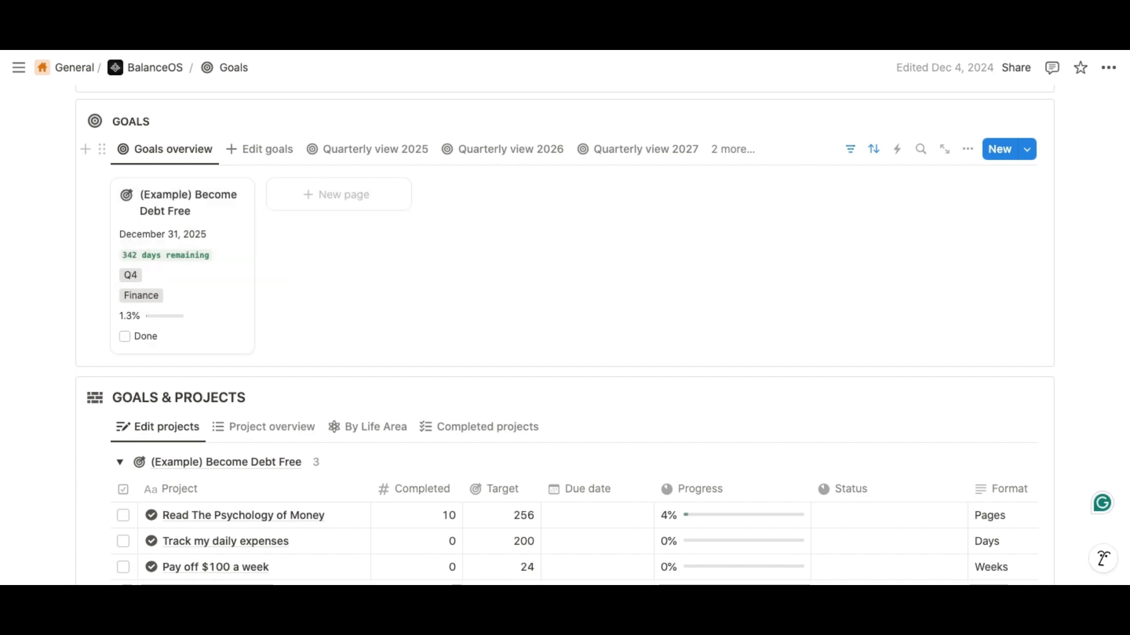
click(731, 148)
click(719, 336)
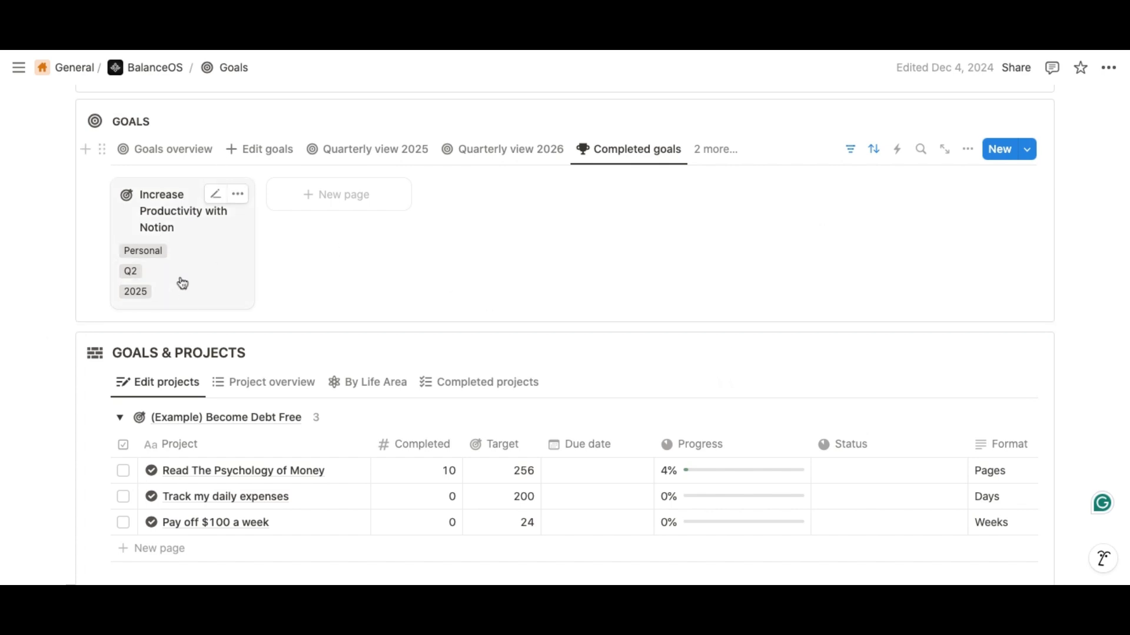
Undo the completion of the "Increase Productivity with Notion" goal and return to the Goals overview
key(ctrl+z)
click(185, 152)
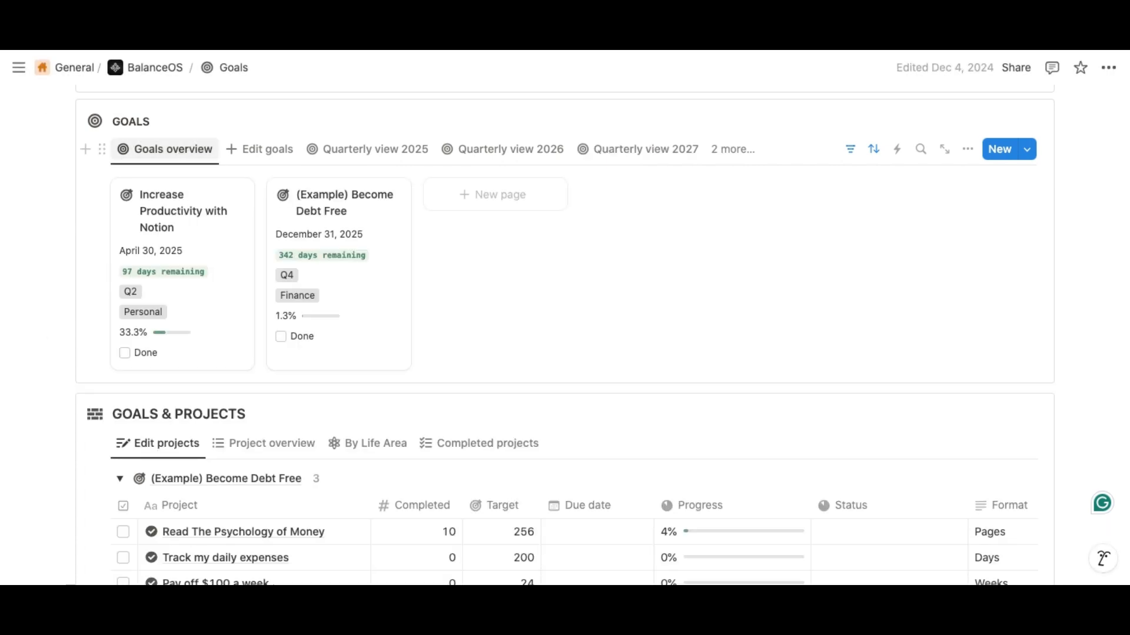
Browse the quarterly goal boards for 2025, 2026 and 2027
click(372, 150)
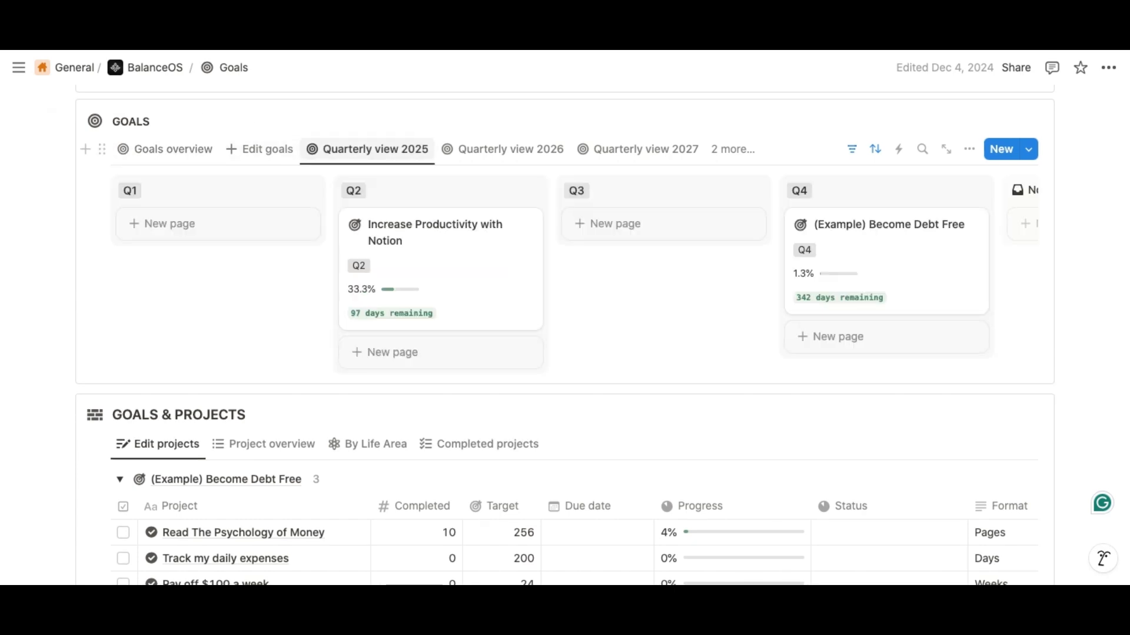
click(521, 150)
click(612, 154)
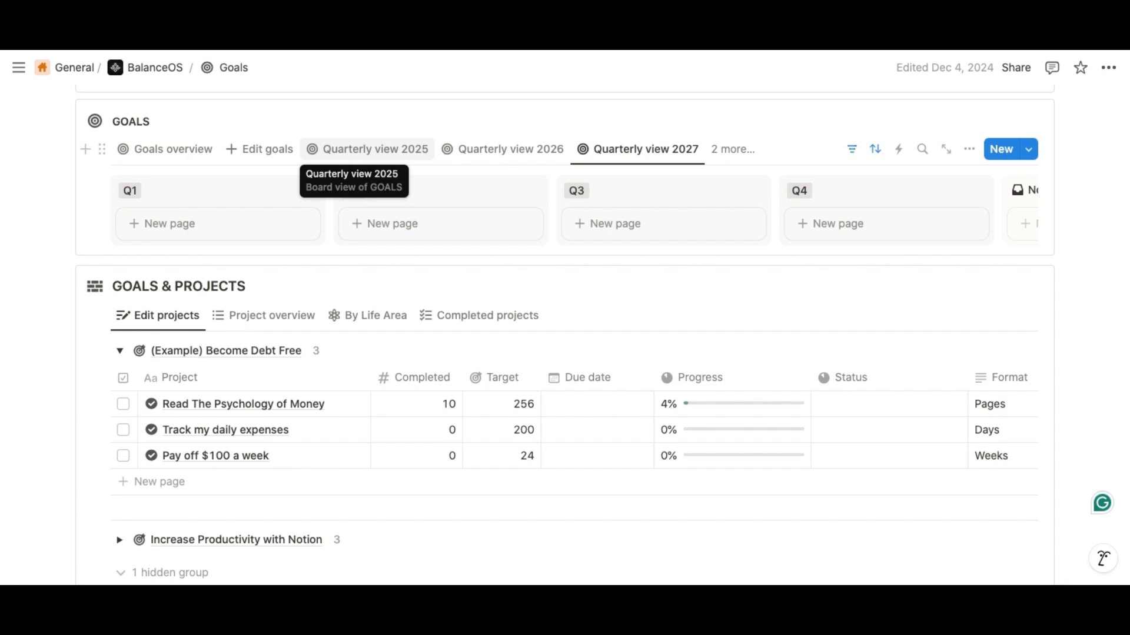
Show the Edit goals view and inspect the Year, Quarter, Due Date and Category fields of "(Example) Become Debt Free", leaving them unchanged
click(276, 149)
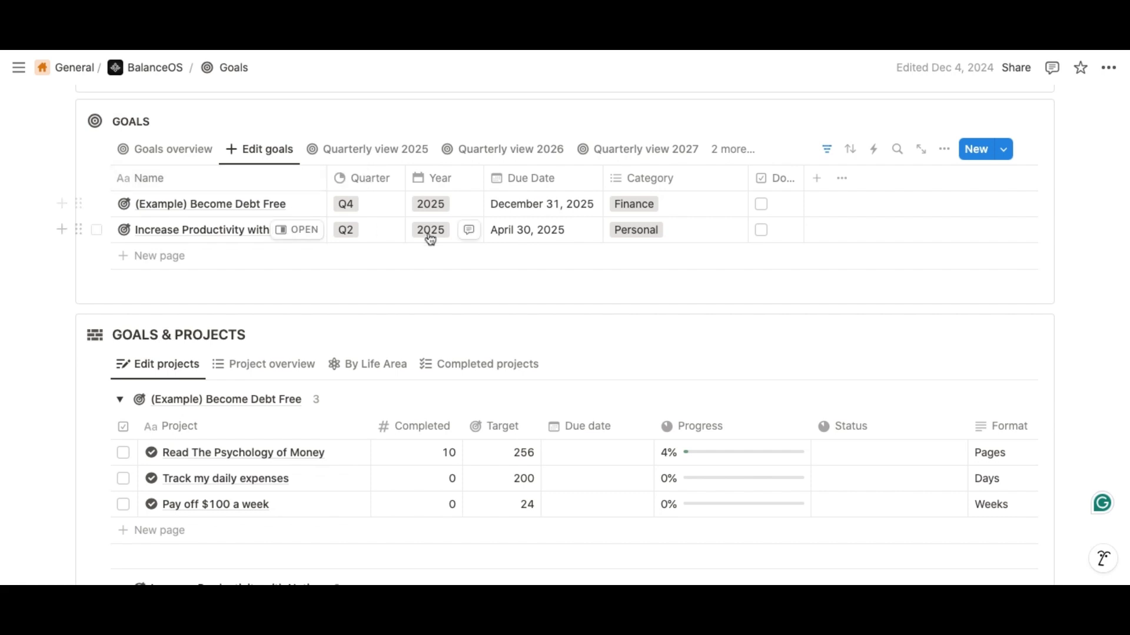
click(436, 206)
click(348, 212)
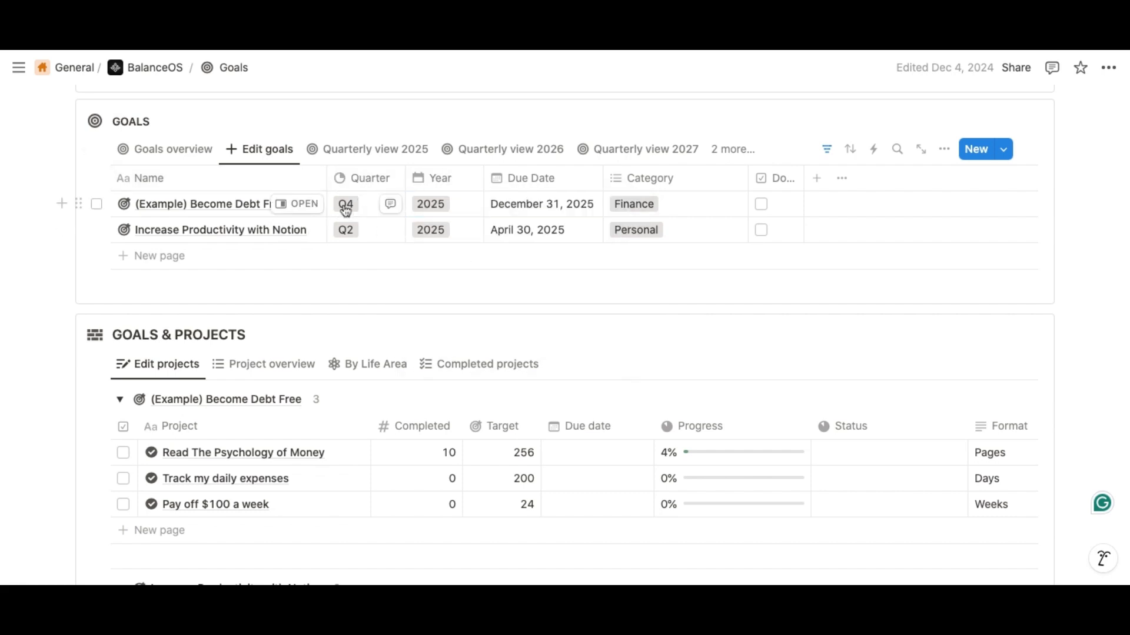
click(349, 212)
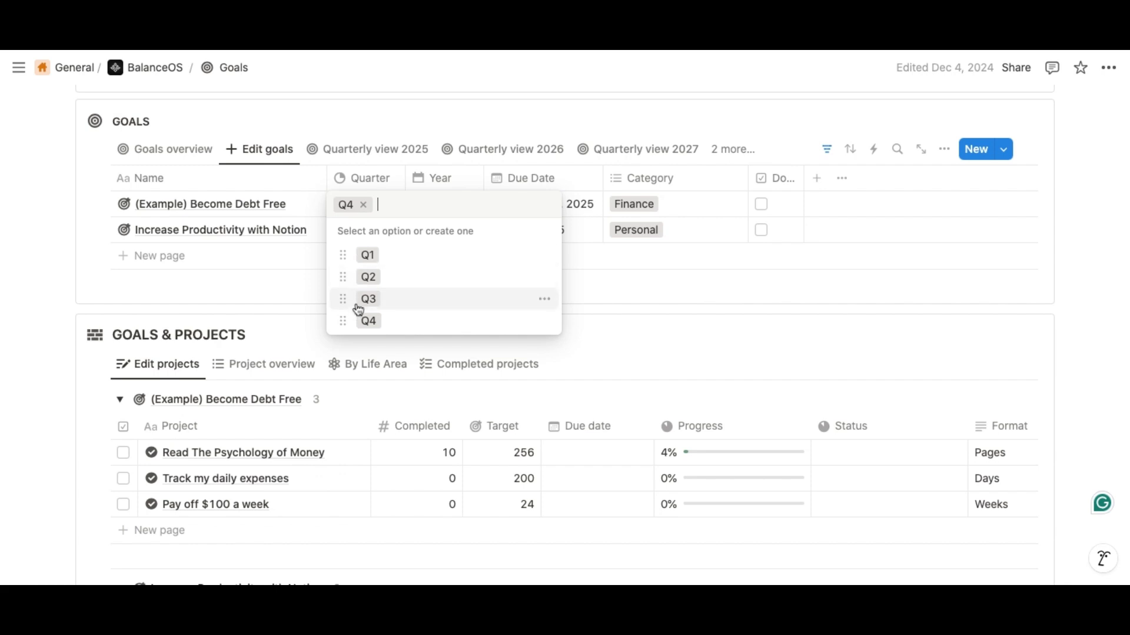
click(570, 207)
click(549, 209)
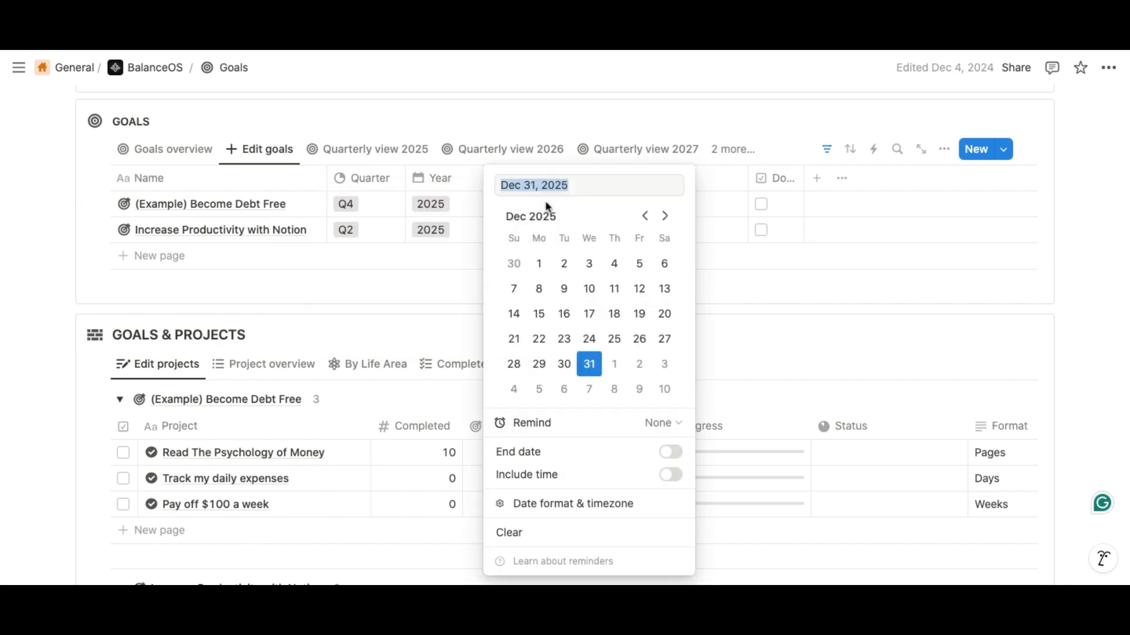
click(638, 205)
click(646, 210)
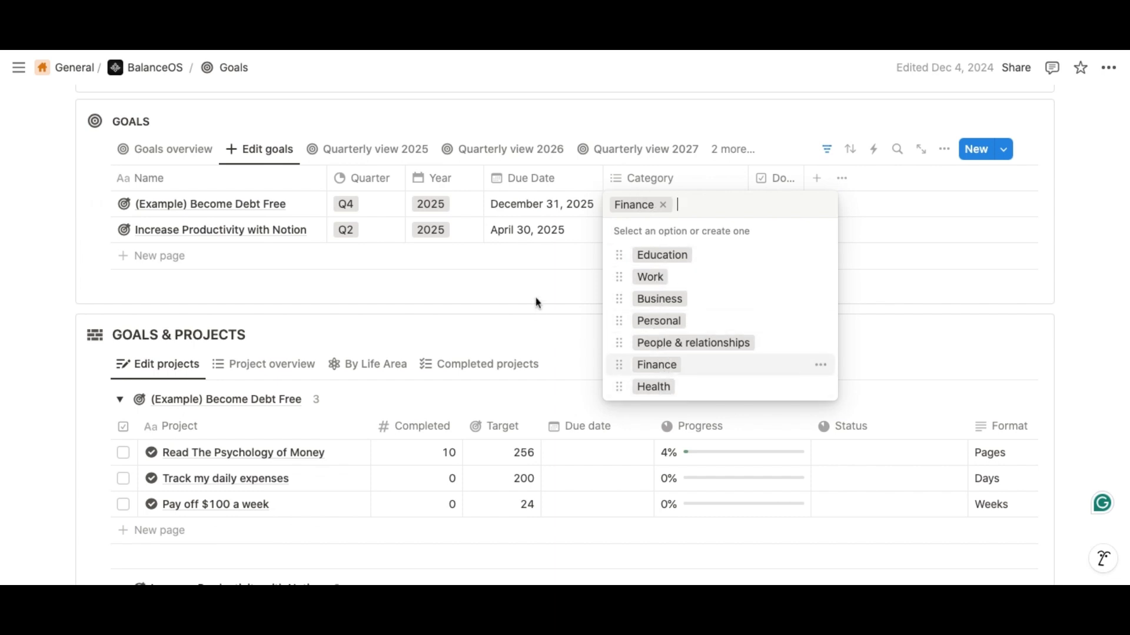
key(Escape)
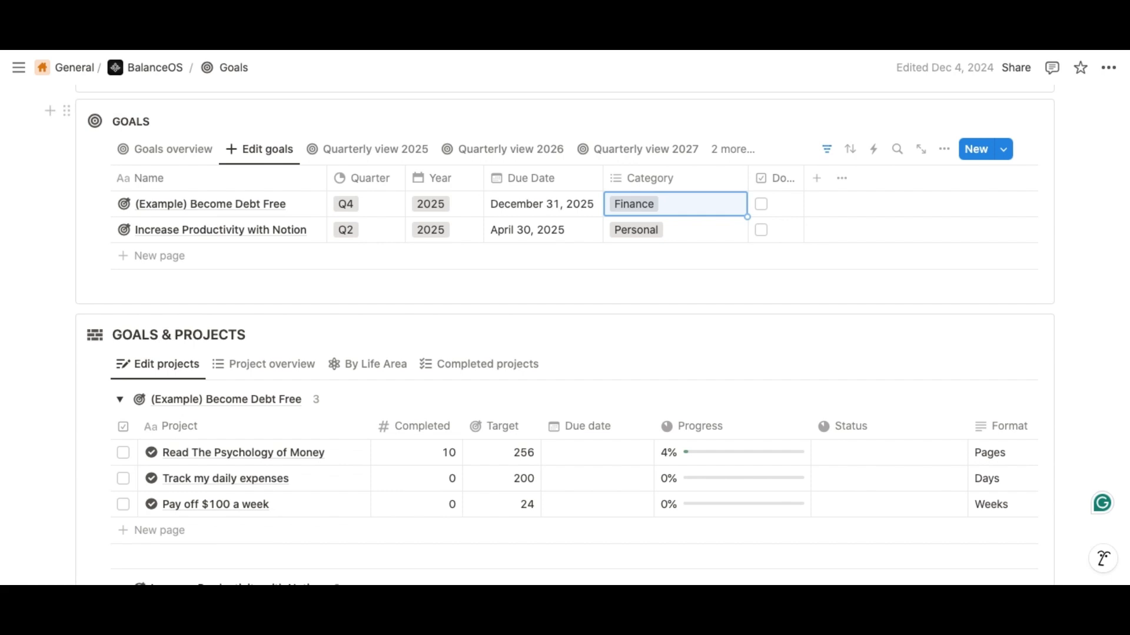
Examine the projects listed under "(Example) Become Debt Free" in the Edit projects view of GOALS & PROJECTS
scroll(528, 328, down, 3)
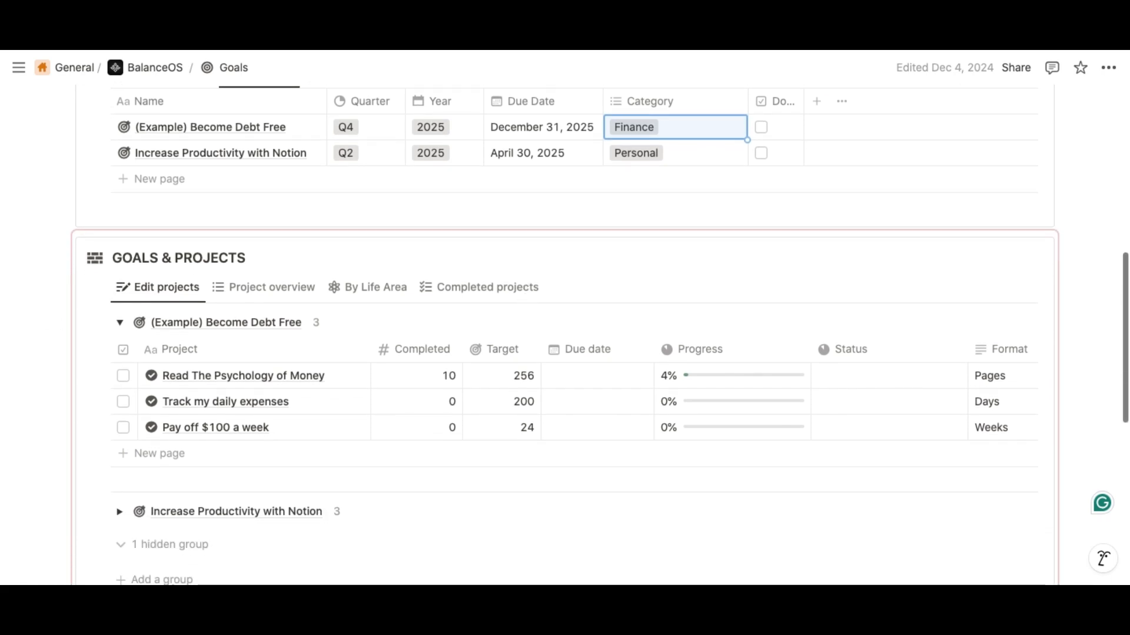
scroll(528, 328, down, 1)
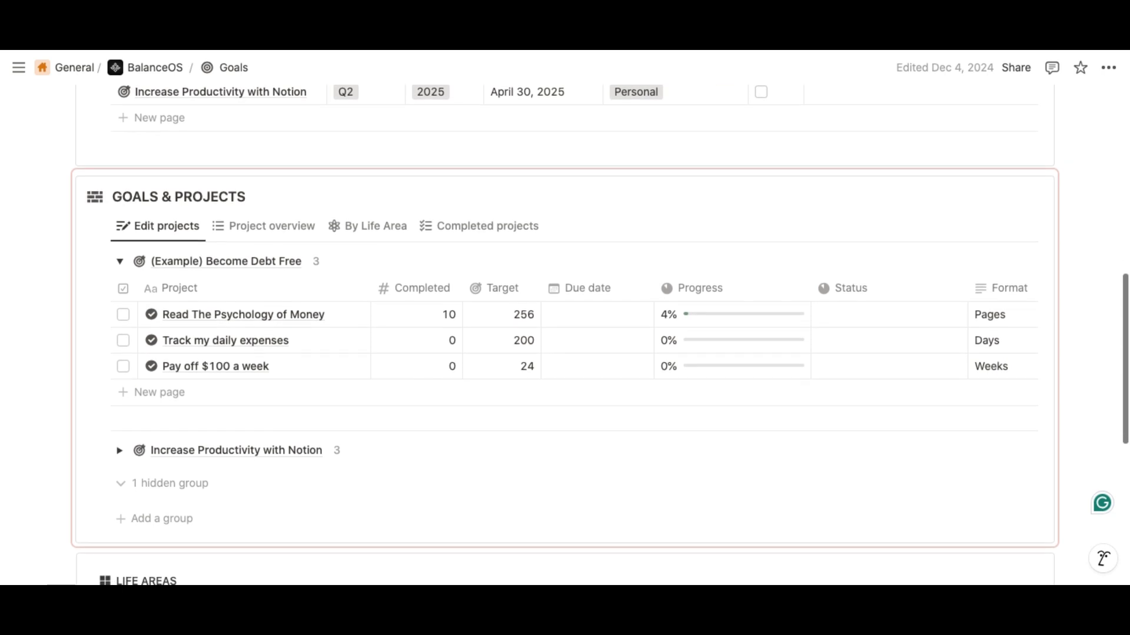
scroll(527, 328, down, 1)
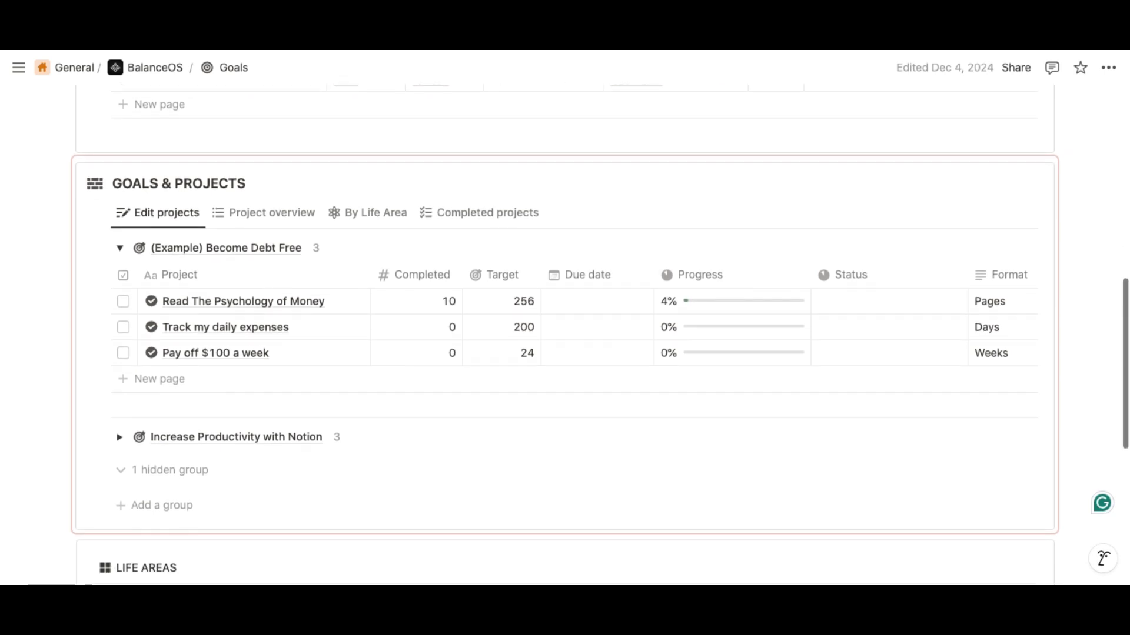
scroll(565, 336, down, 2)
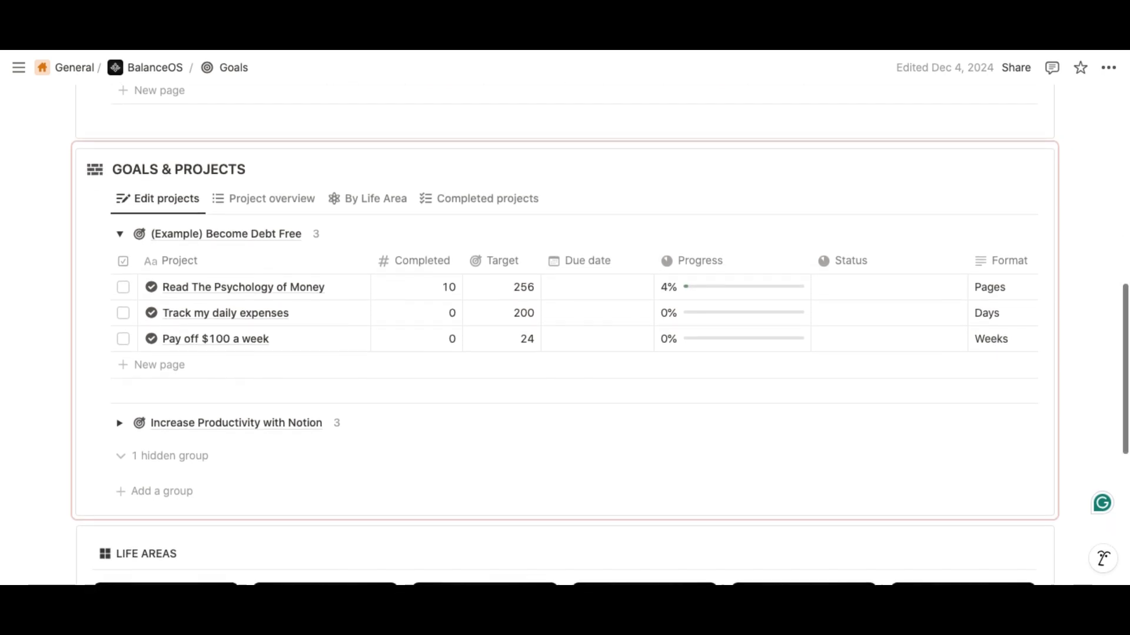
Add a project named "New project 1" under the "Increase Productivity with Notion" goal
scroll(565, 341, down, 1)
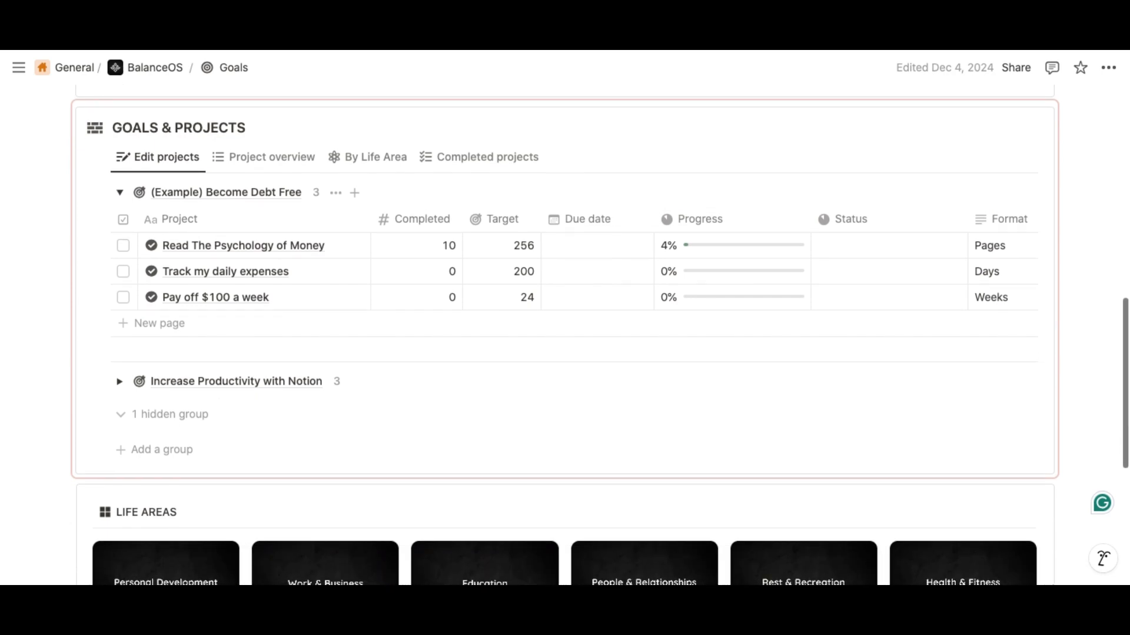
scroll(565, 335, down, 2)
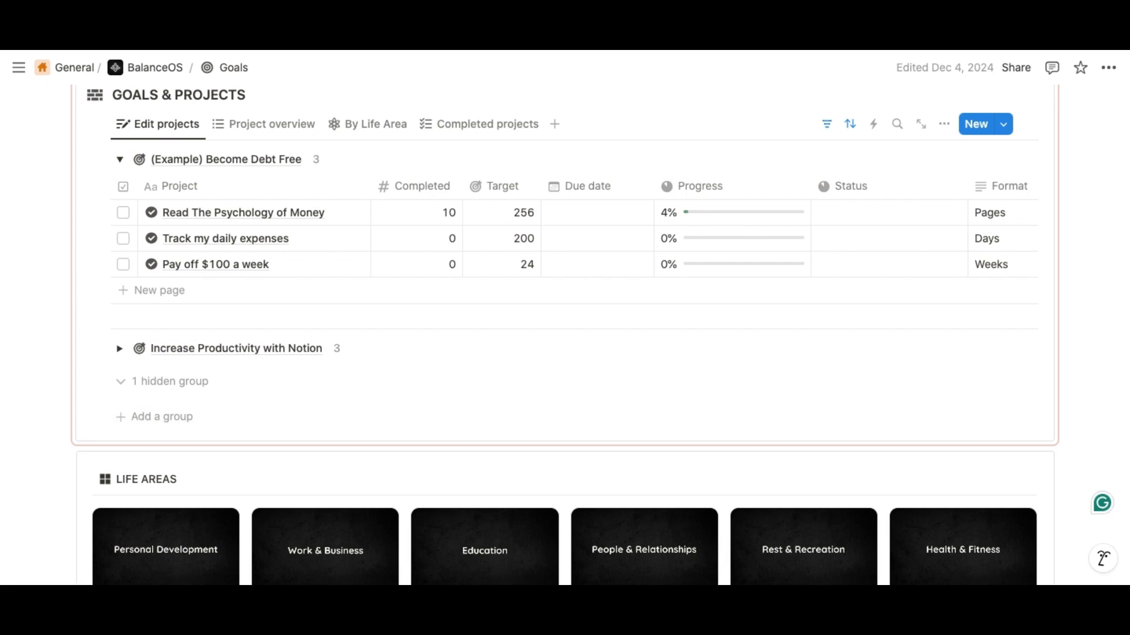
click(155, 417)
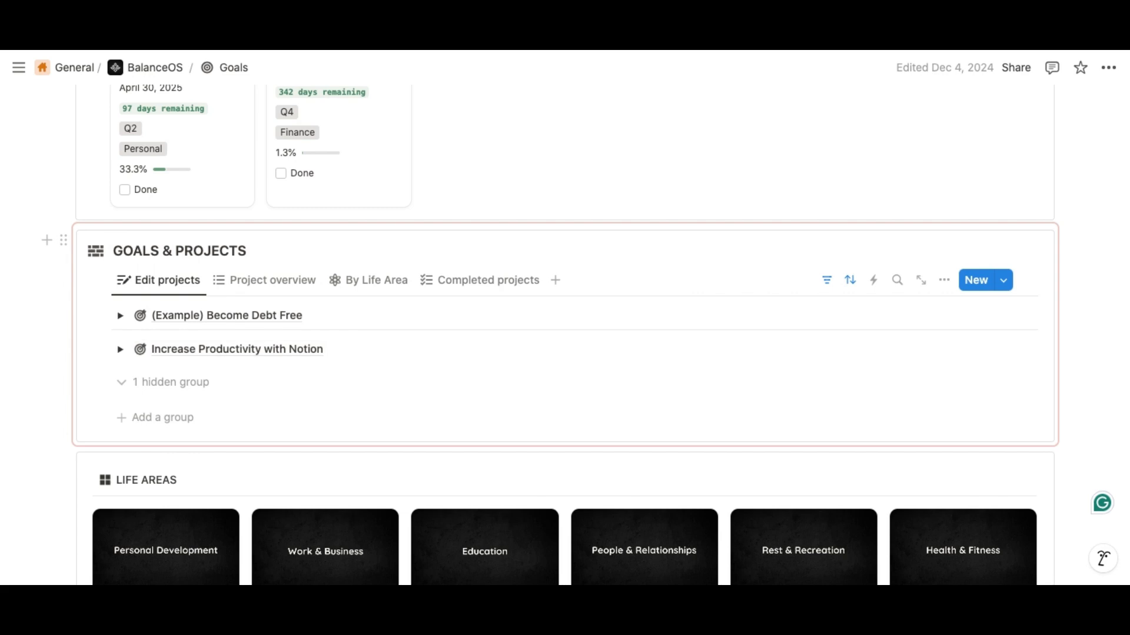
click(120, 350)
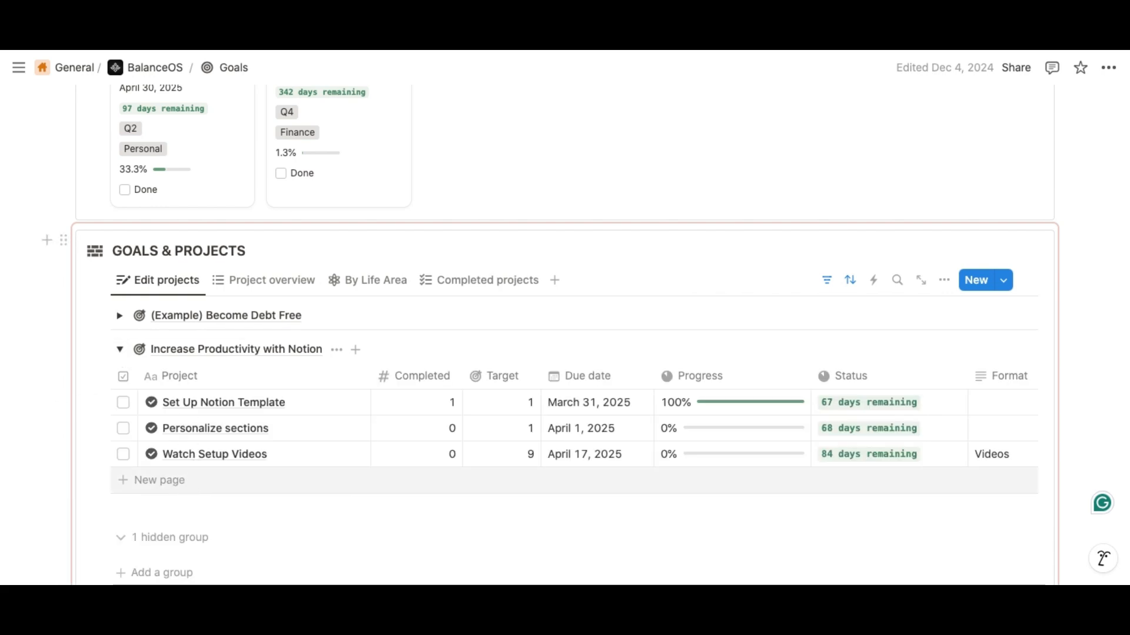
click(159, 481)
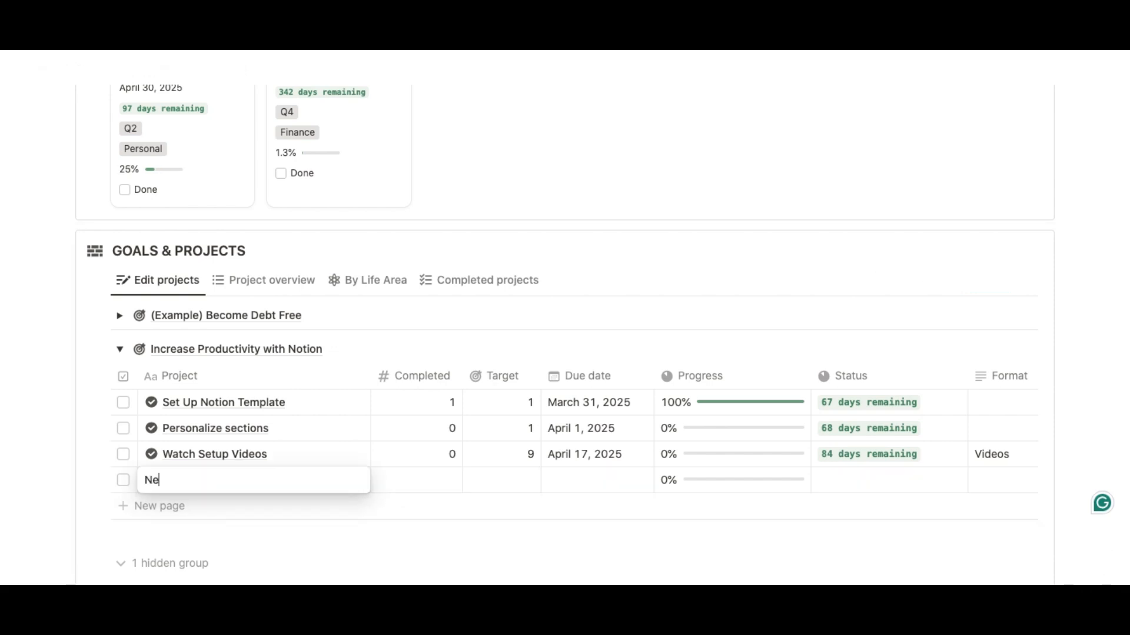
text(New project 1)
key(Return)
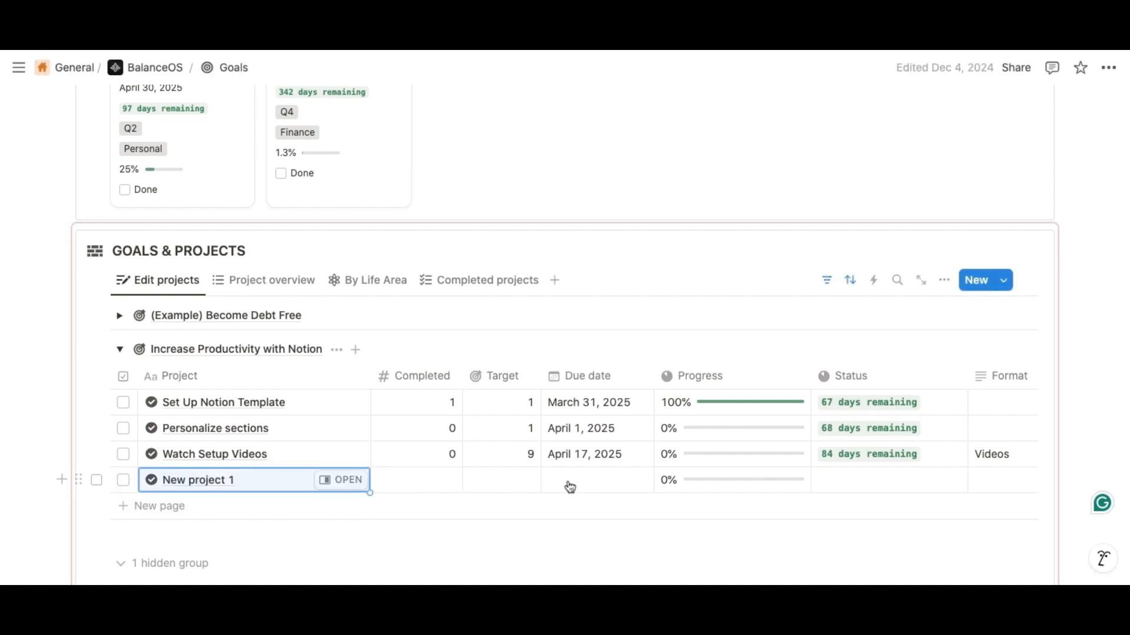
Set the due date of "New project 1" to February 1, 2025
click(567, 487)
click(723, 133)
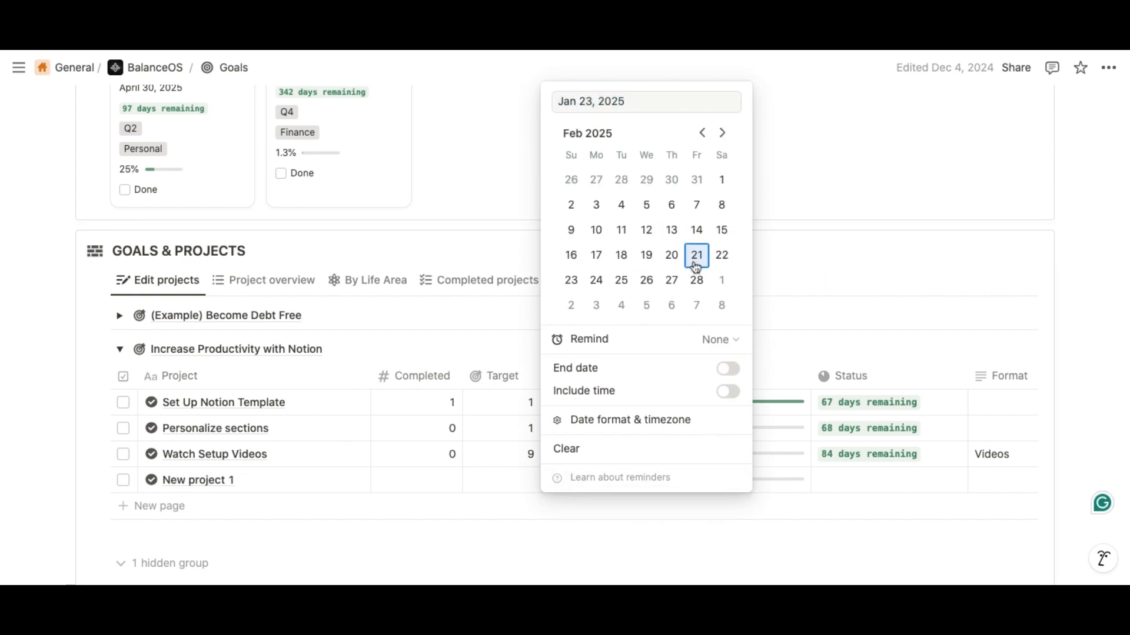
click(722, 181)
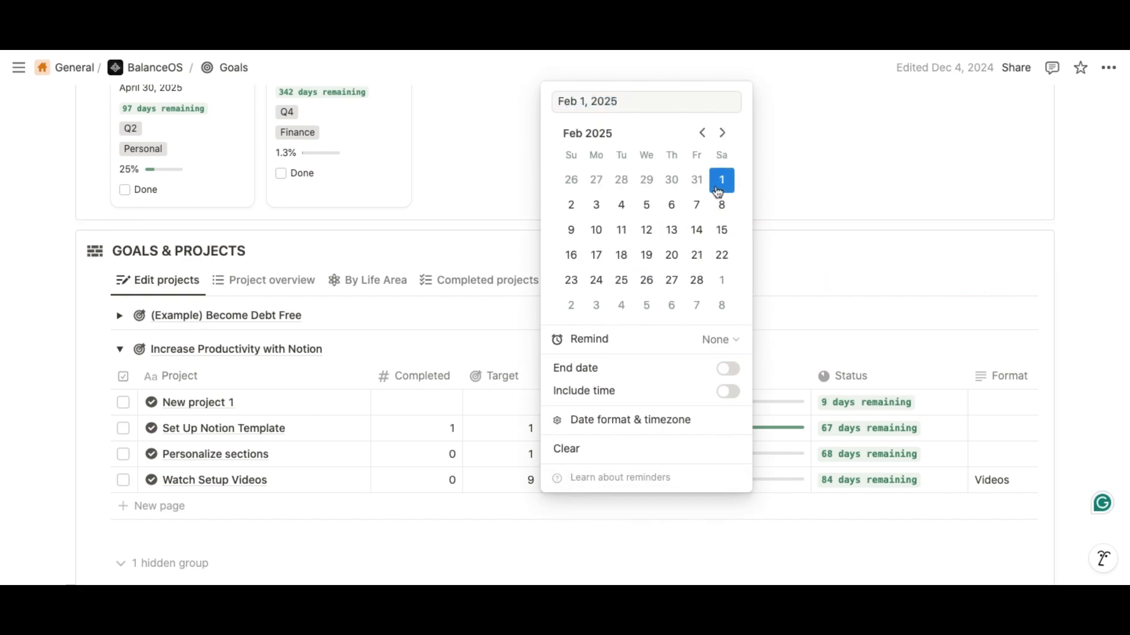
click(527, 539)
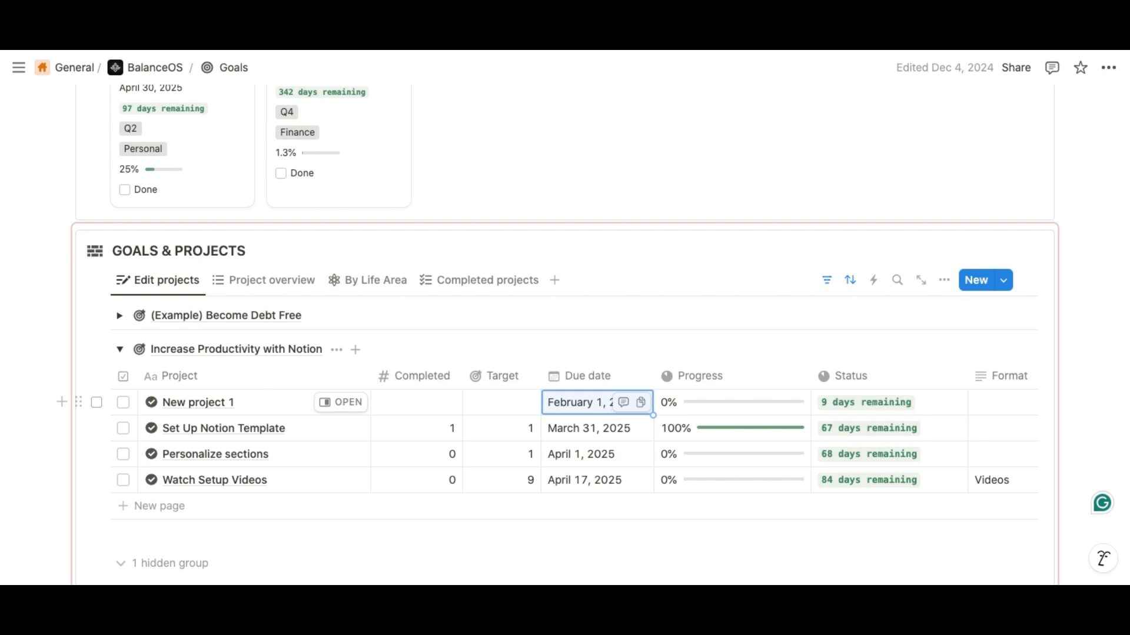
Give "New project 1" a target of 10 and the format "lectures"
click(514, 409)
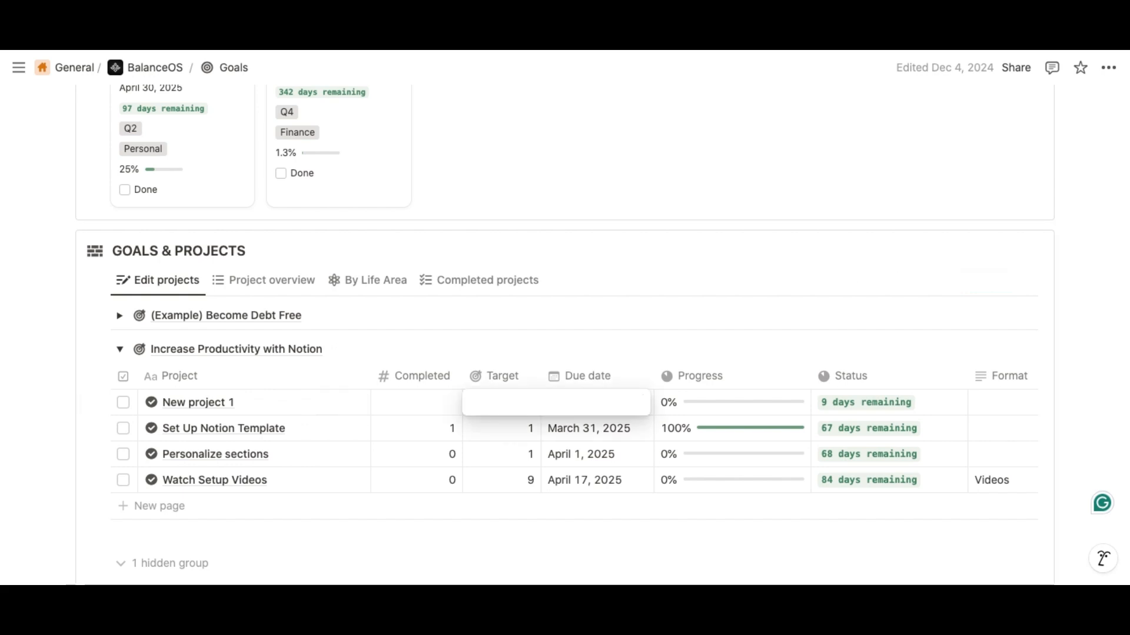
text(10)
key(Return)
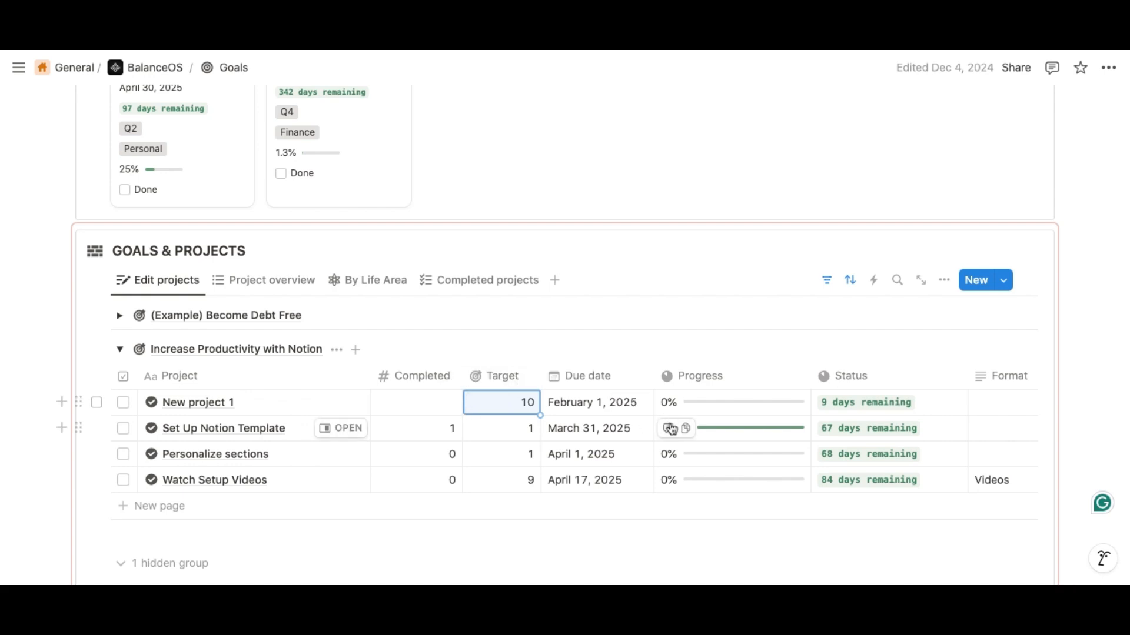
scroll(699, 434, right, 2)
scroll(699, 434, right, 4)
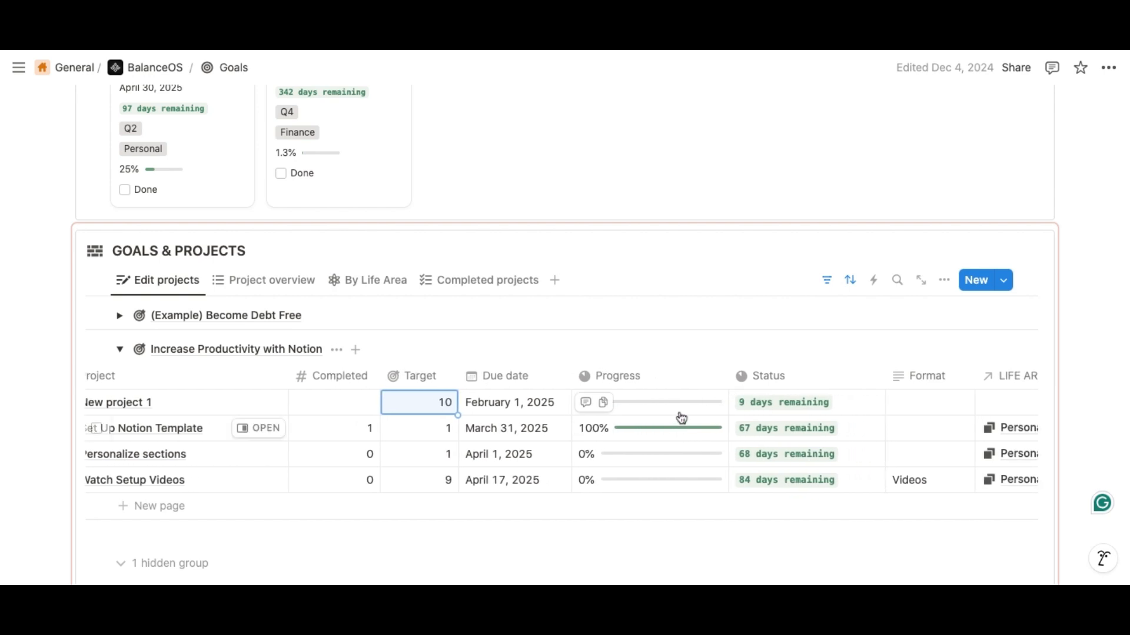
click(881, 411)
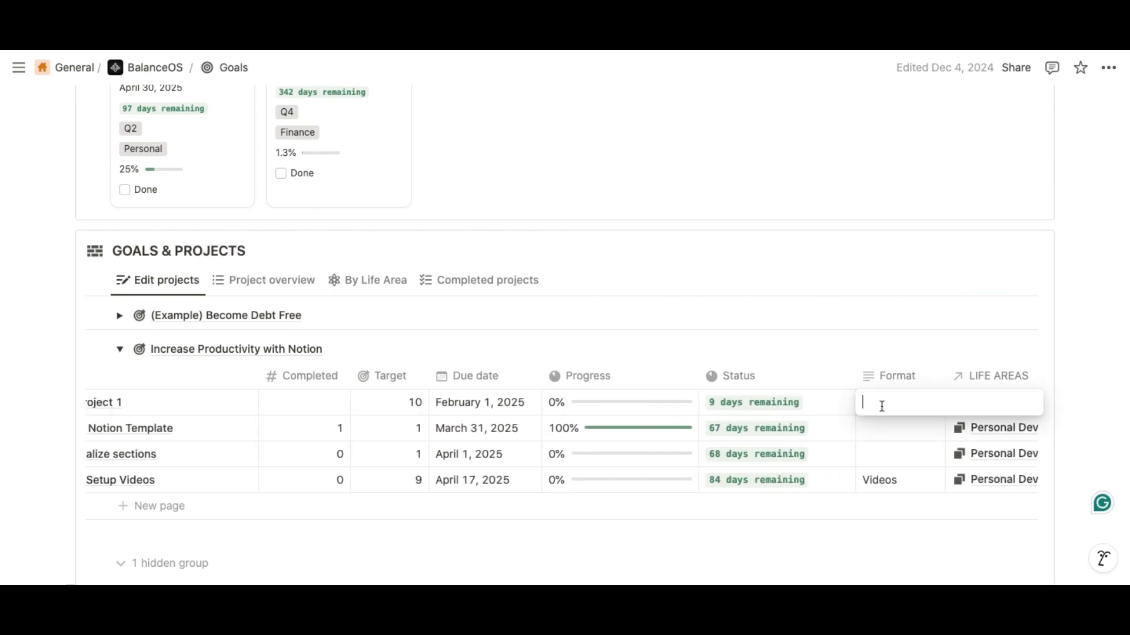
text(lectures)
key(Return)
Enter 0 as the completed amount of "New project 1"
scroll(436, 458, left, 3)
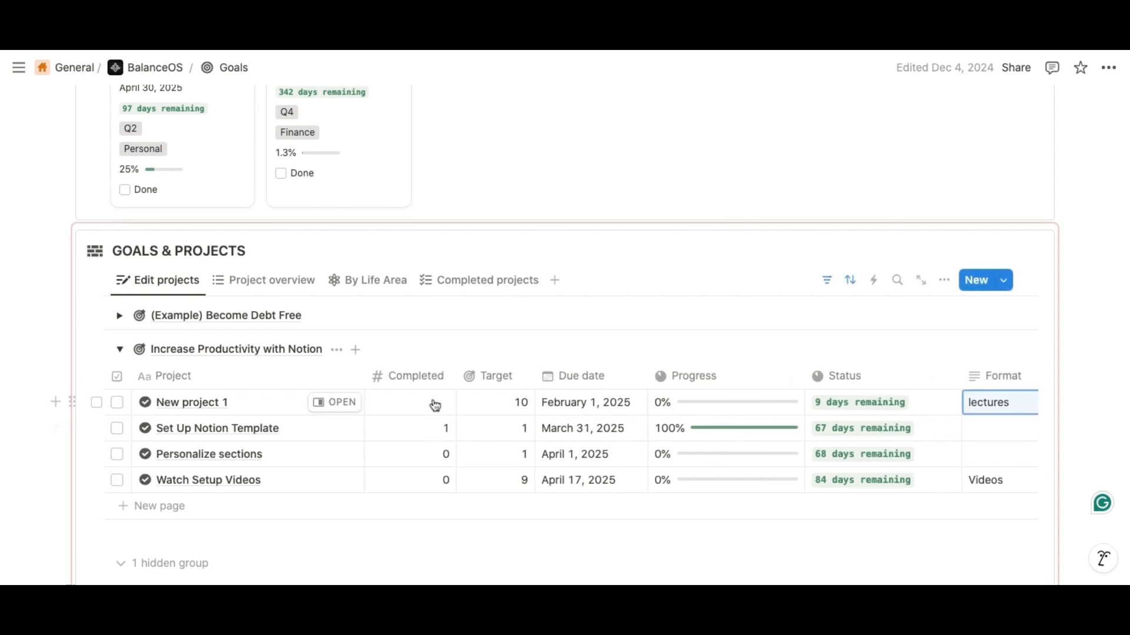
click(431, 404)
text(0)
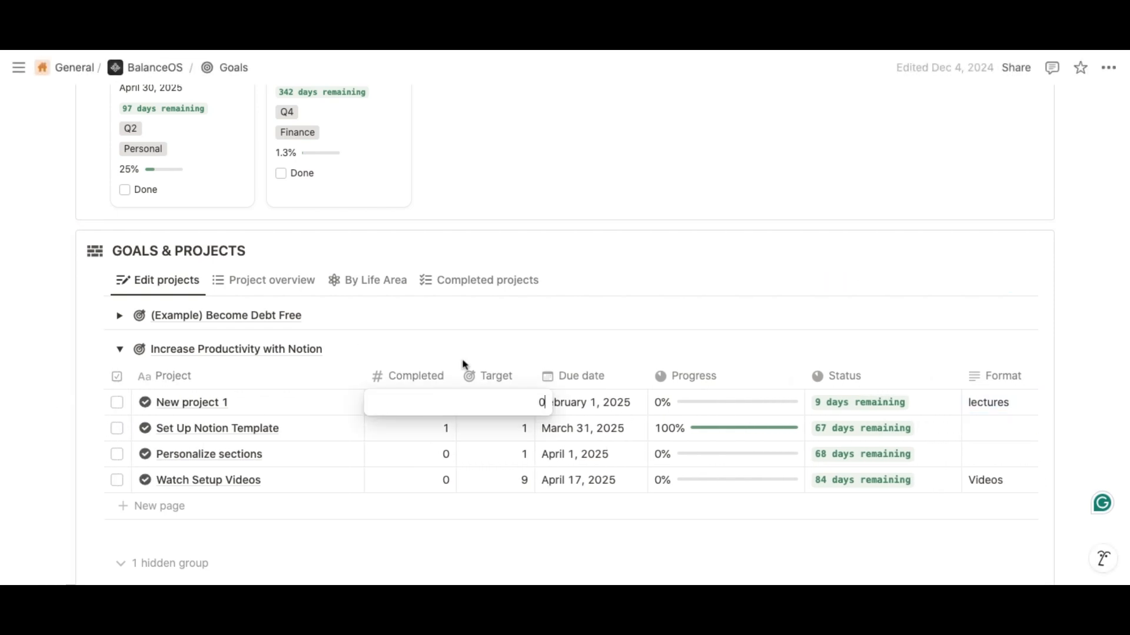
key(Return)
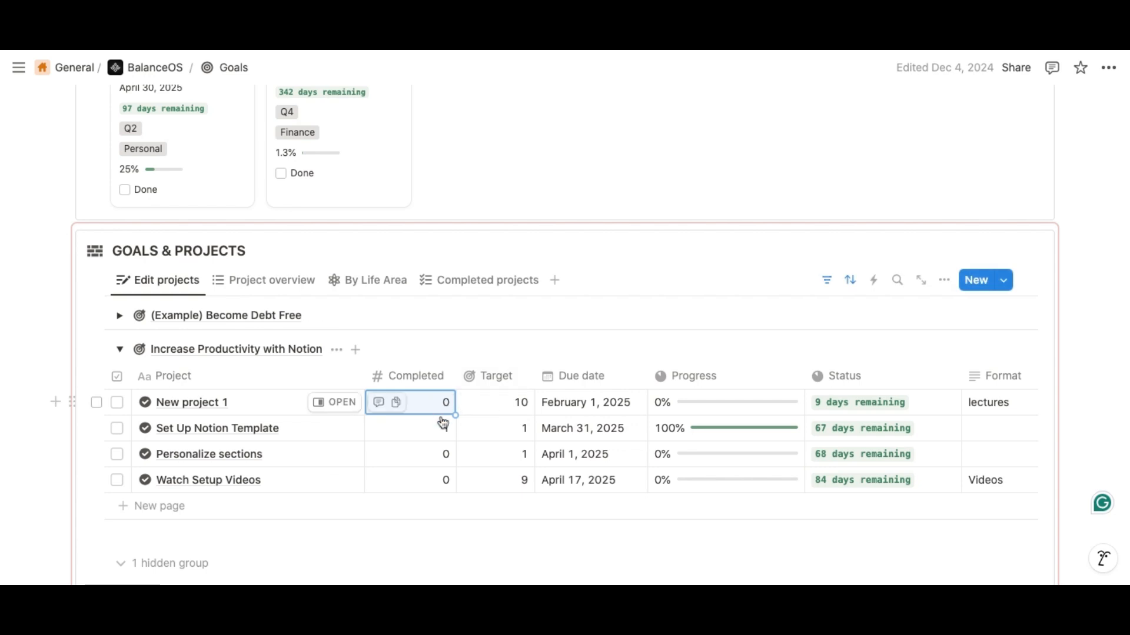
Try a completed amount of 2 for "New project 1" and return it to 0
click(442, 403)
key(BackSpace)
text(2)
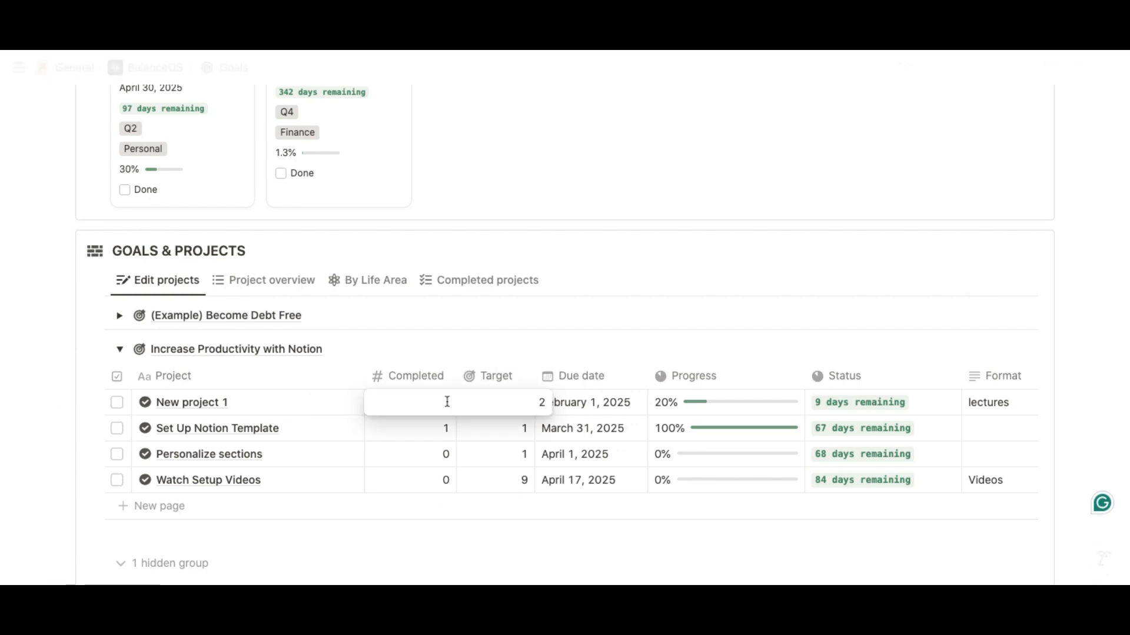
key(BackSpace)
click(566, 332)
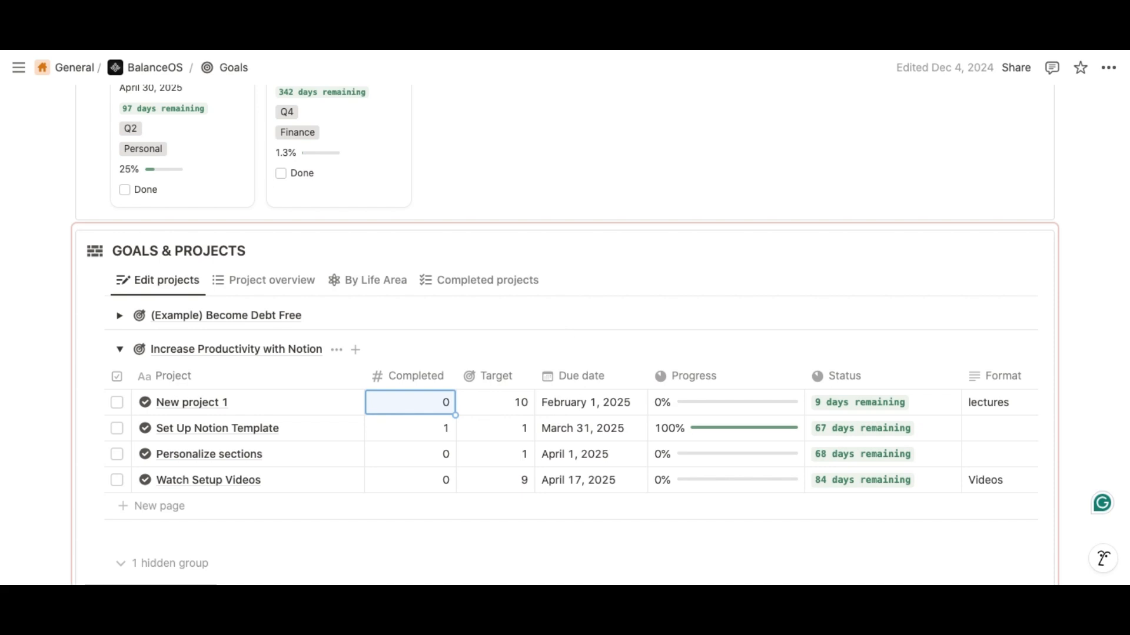
Set the completed amount of "New project 1" to 5
click(436, 406)
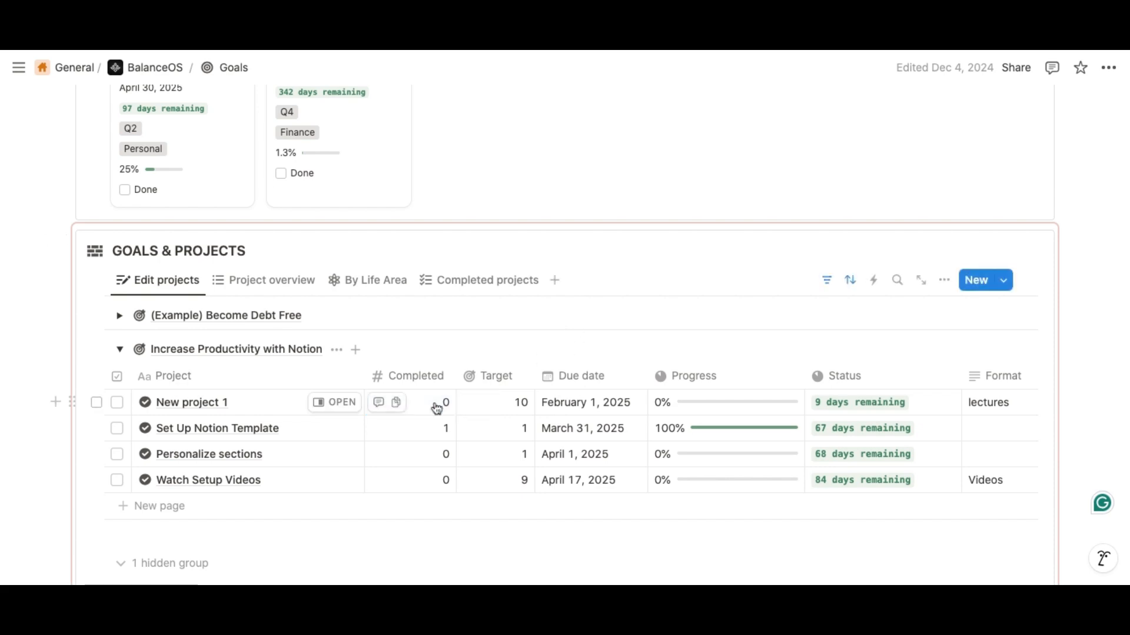
text(5)
click(593, 346)
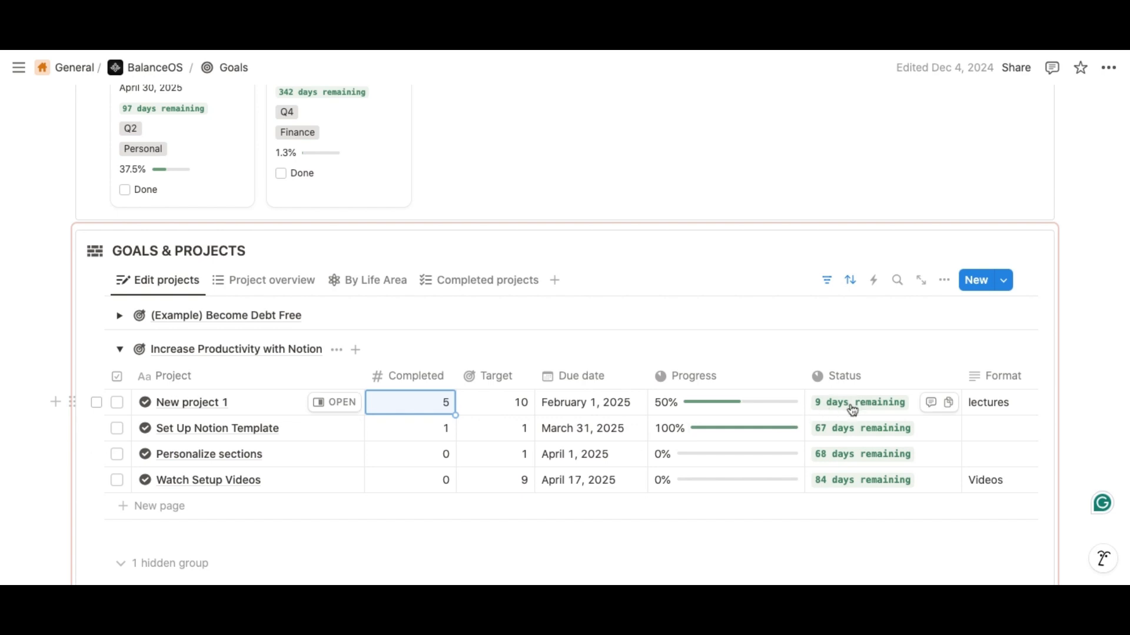
Try a due date of January 16, 2025 for "New project 1" and set it back to February 1, 2025
click(588, 404)
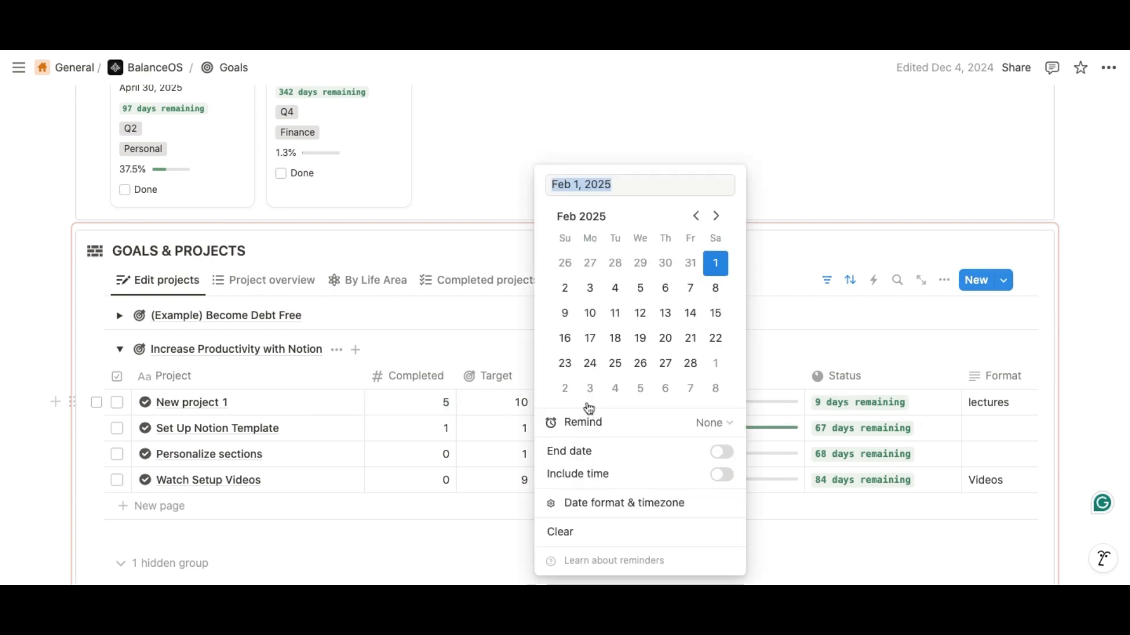
click(700, 216)
click(666, 313)
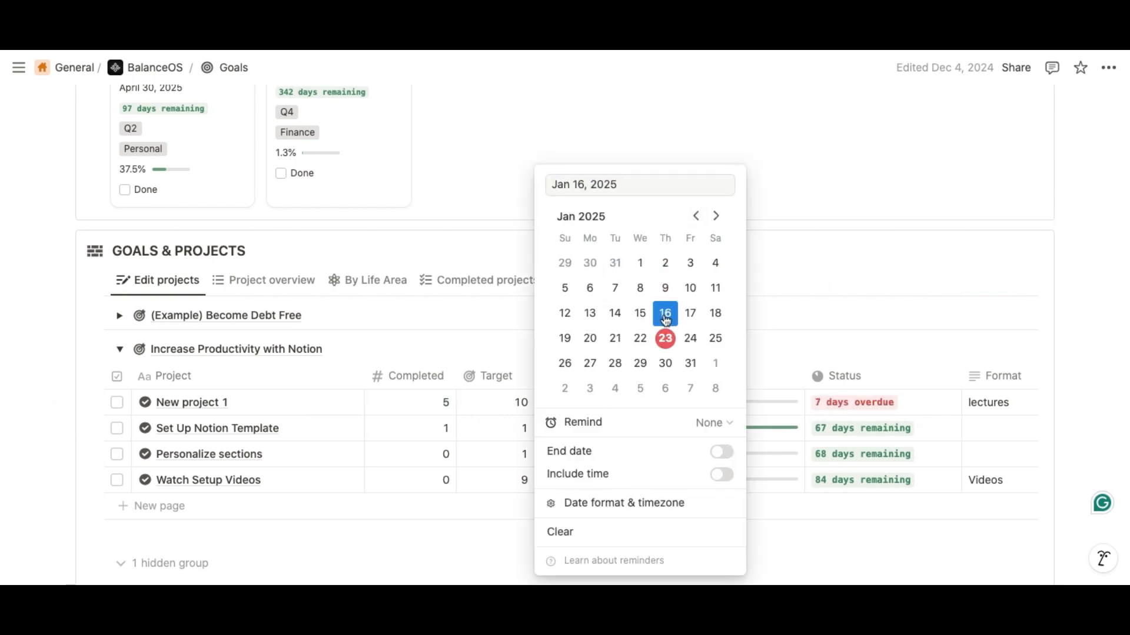
click(806, 341)
click(590, 403)
click(716, 216)
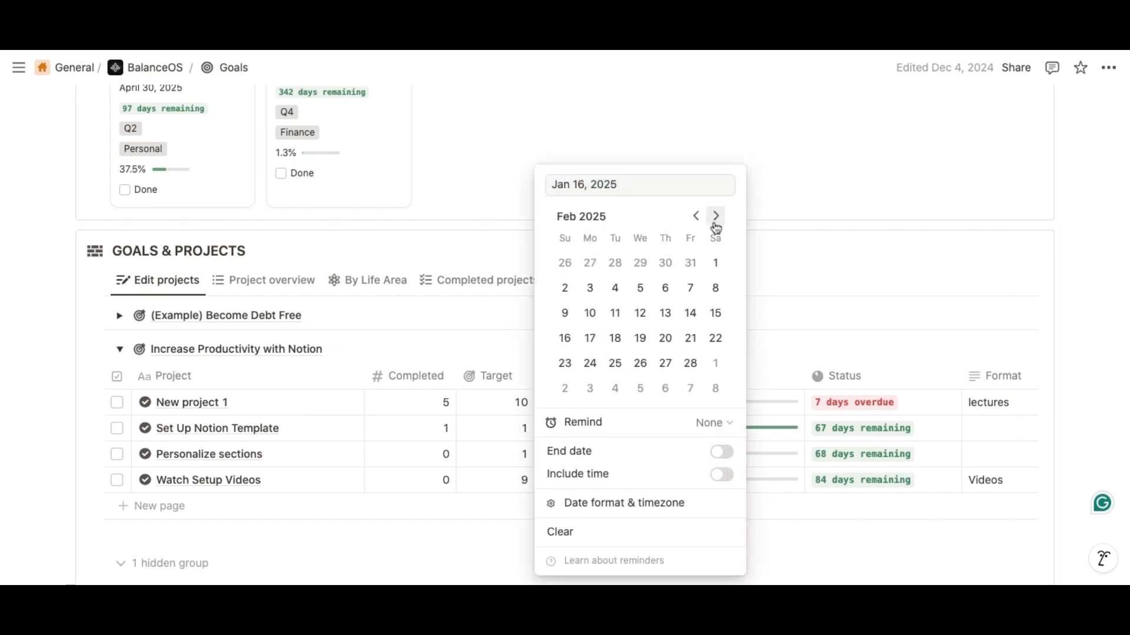
click(716, 263)
click(794, 313)
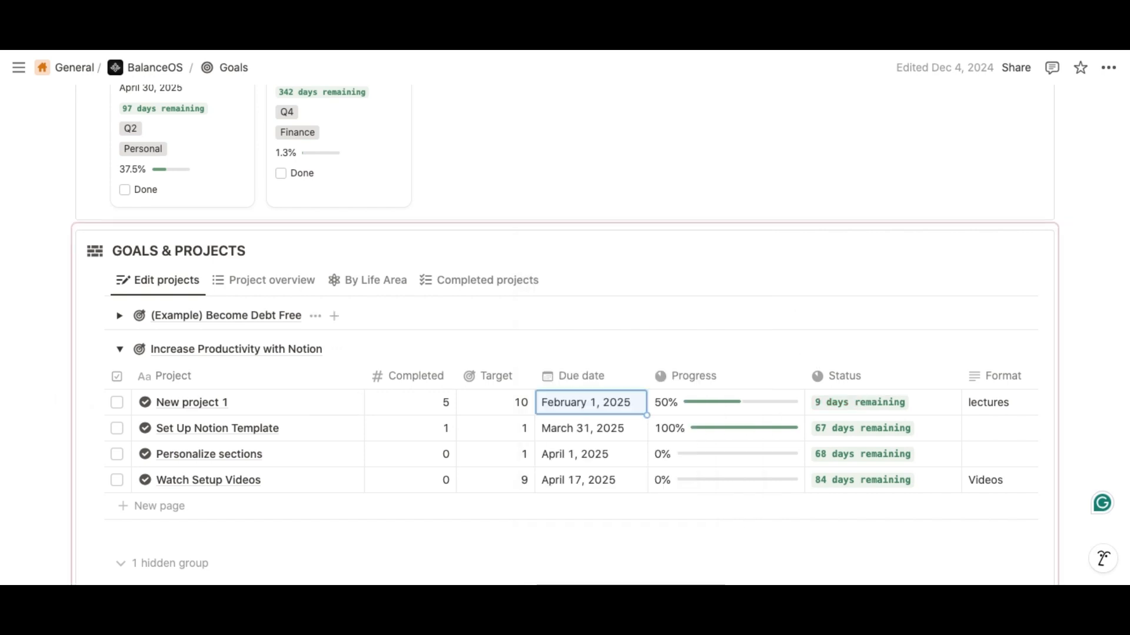
Link "New project 1" to the Personal Development life area and view the LIFE AREAS gallery
scroll(857, 436, right, 3)
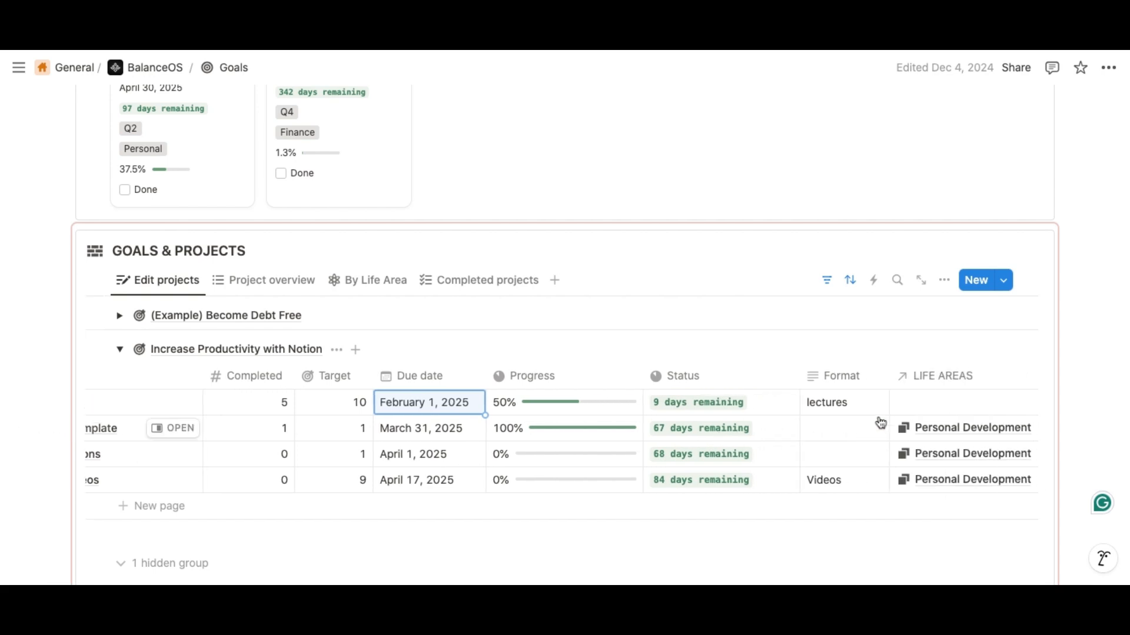
click(918, 407)
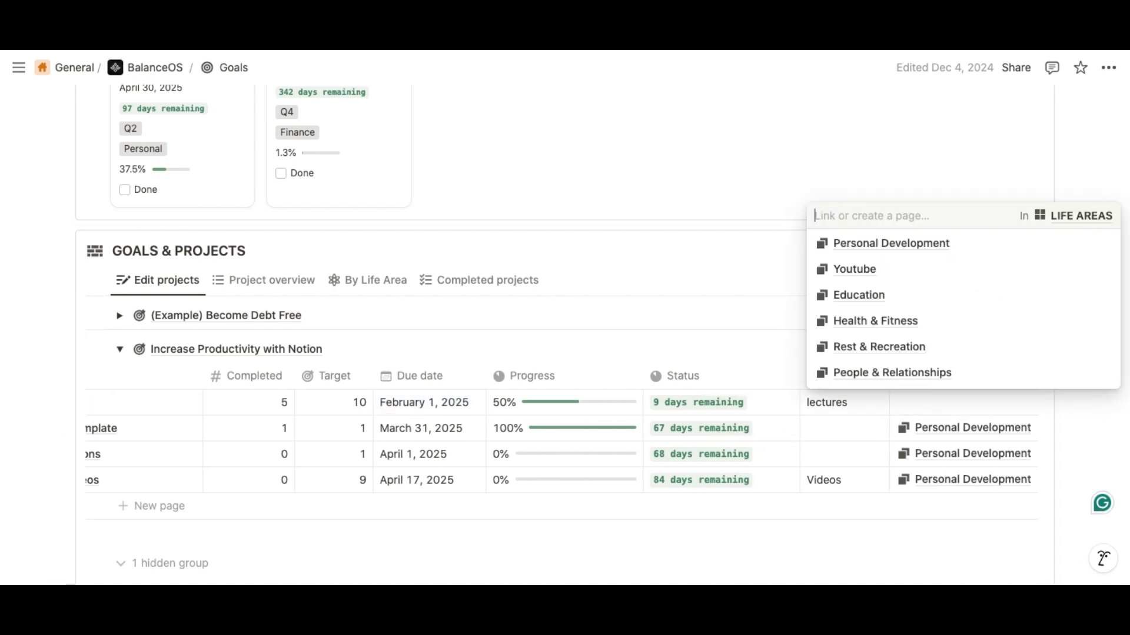
click(892, 244)
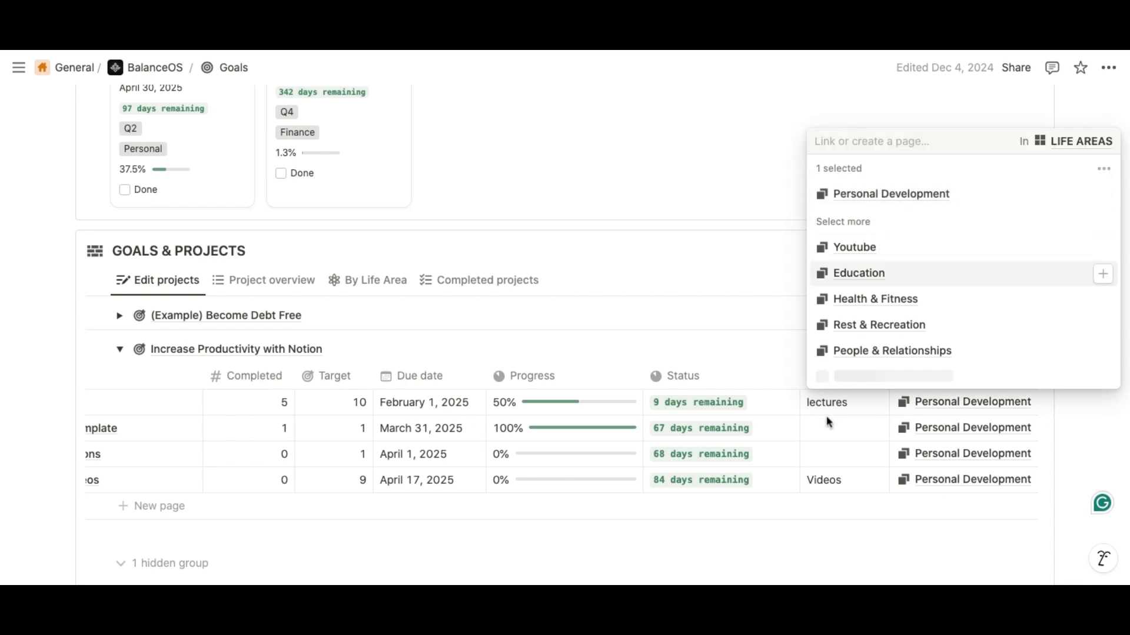
click(772, 369)
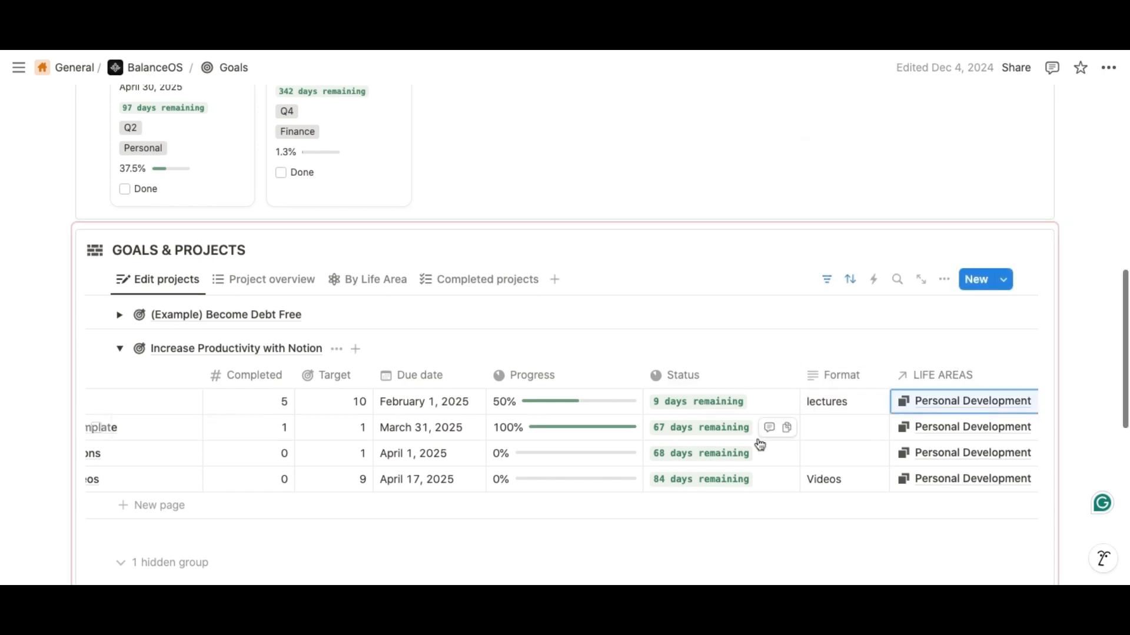
scroll(756, 444, down, 6)
scroll(220, 292, down, 1)
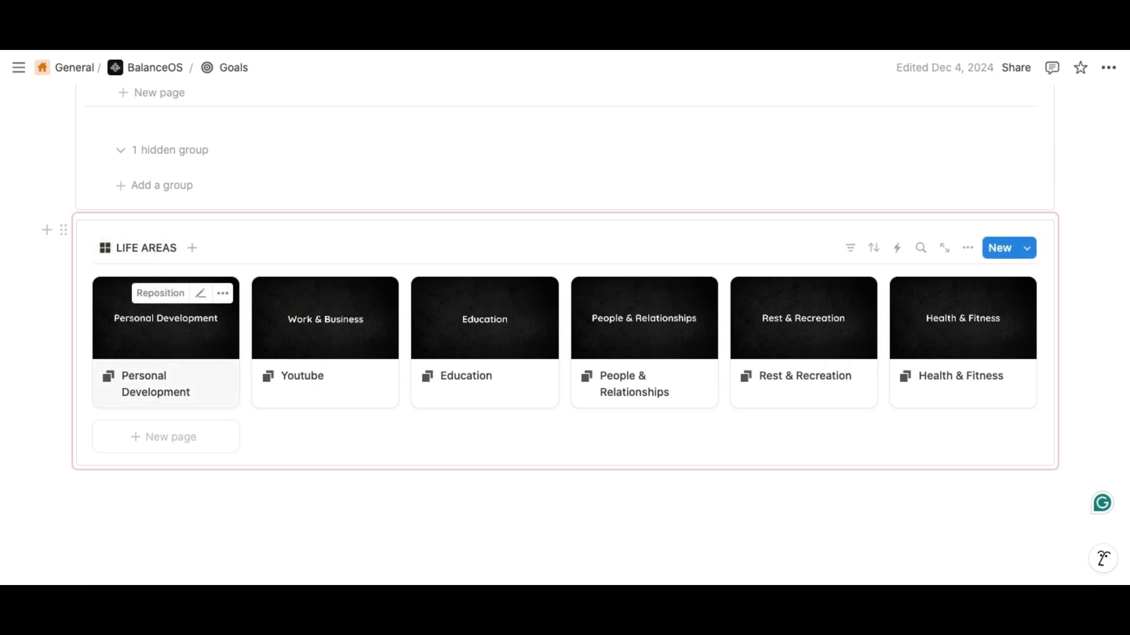
Set the start date of "New project 1" to January 23, 2025
scroll(242, 302, up, 4)
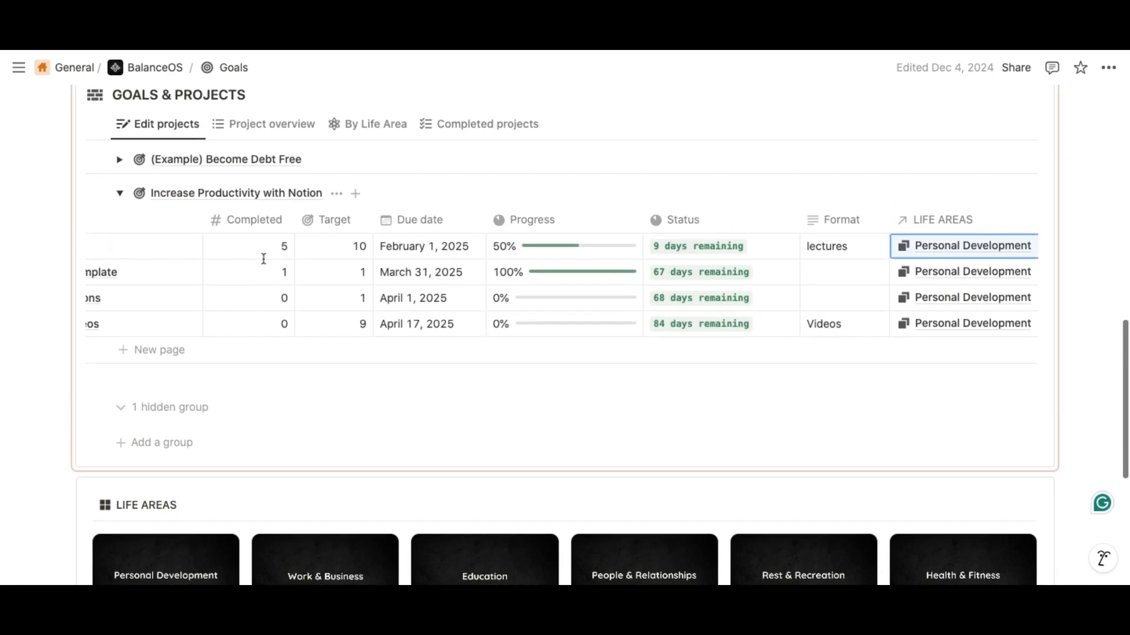
scroll(560, 300, right, 3)
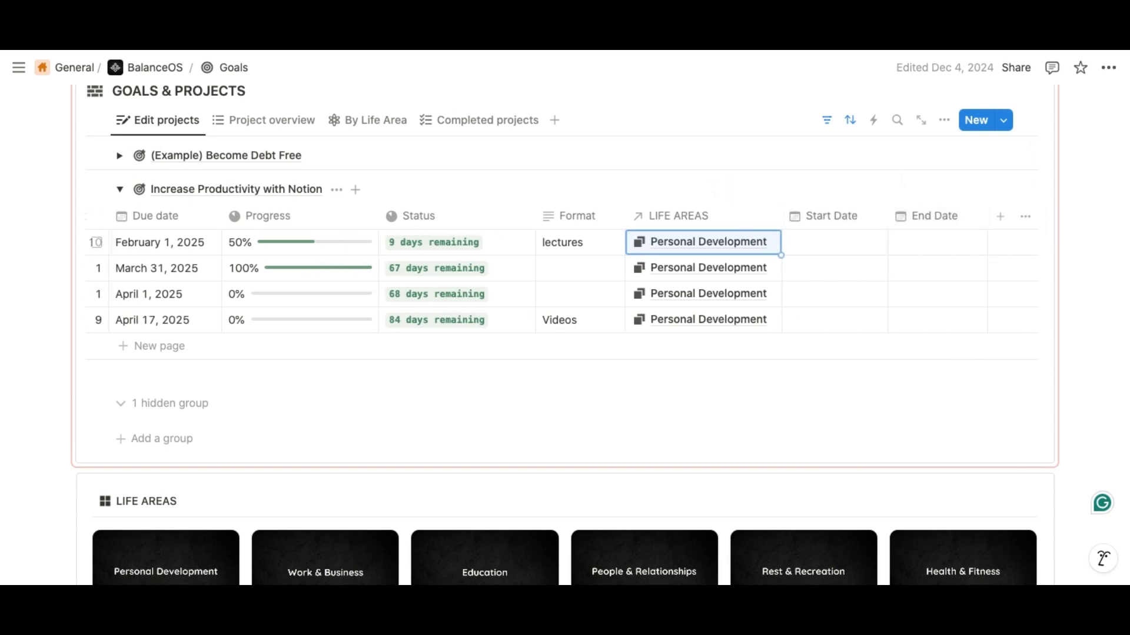
click(845, 247)
click(1027, 202)
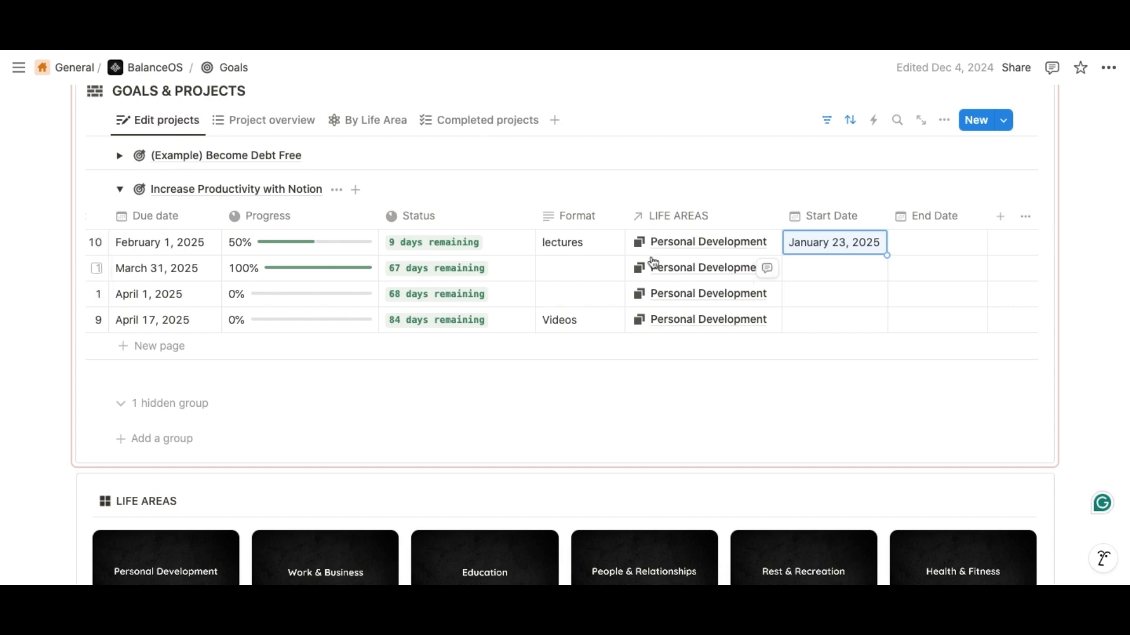
Set the completed amount of "New project 1" to 10
scroll(559, 265, left, 10)
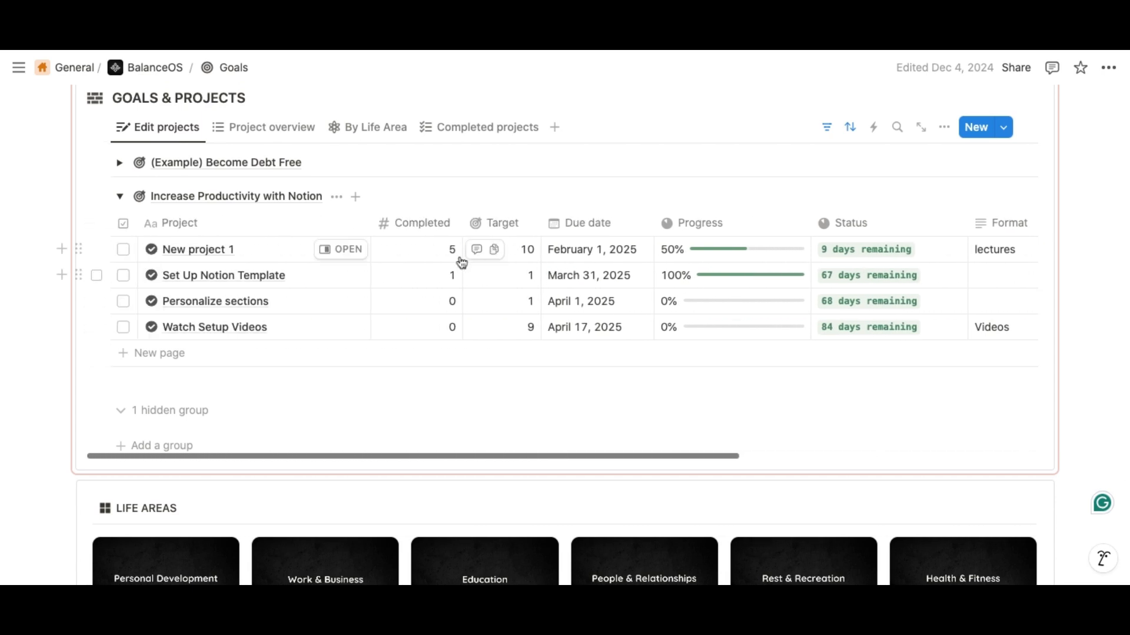
click(458, 259)
text(10)
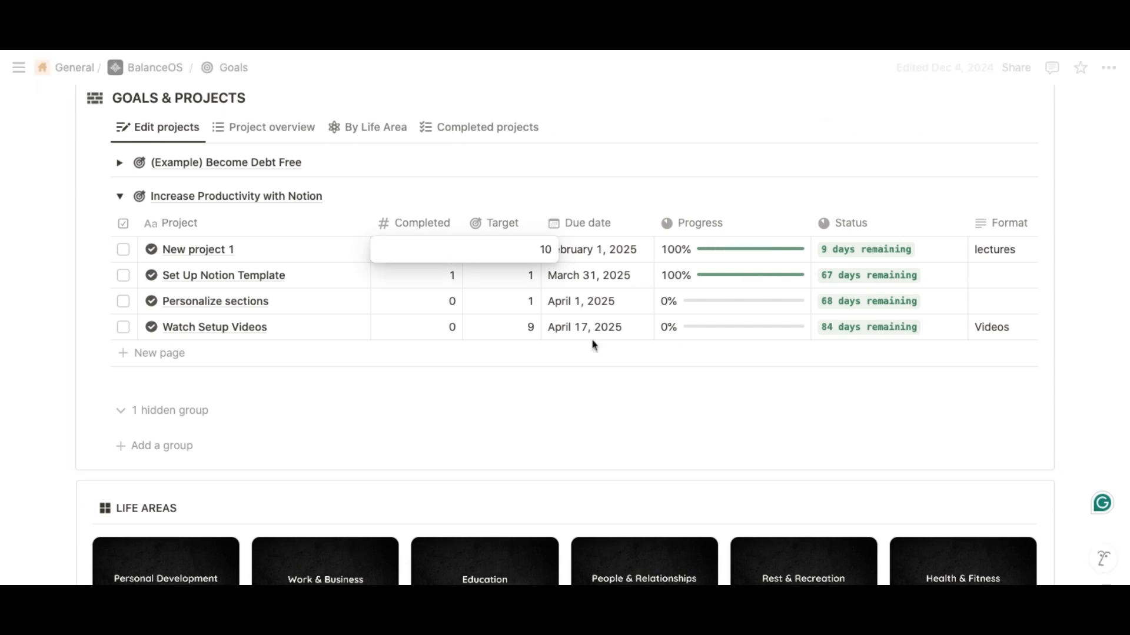
key(Return)
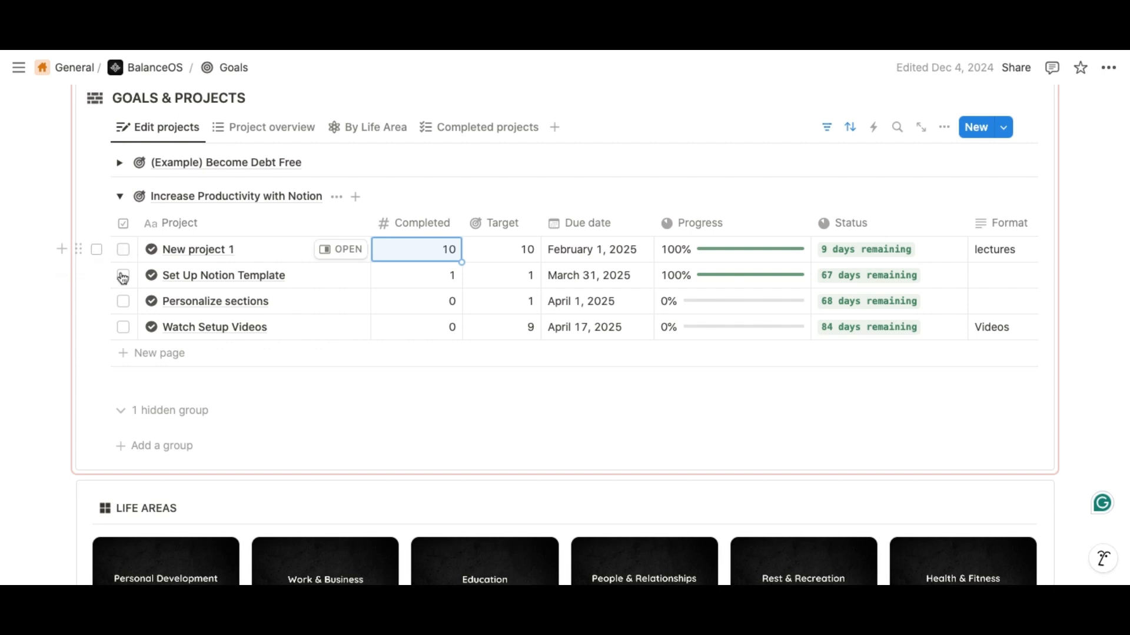
Mark "New project 1" as done and archive it from the Completed projects view
click(123, 250)
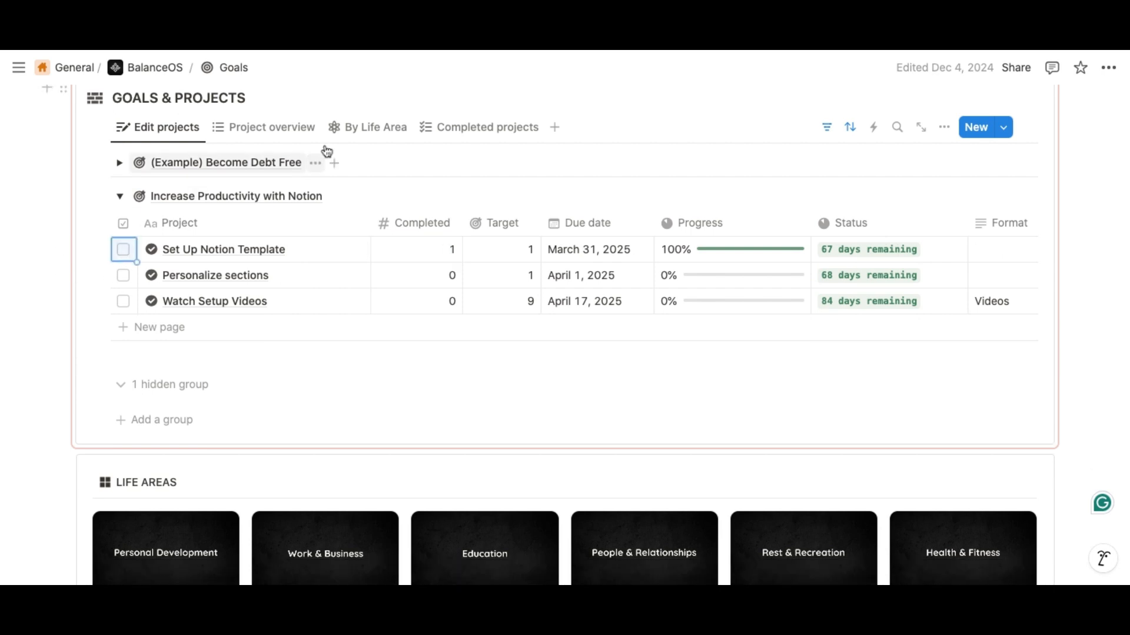
click(462, 128)
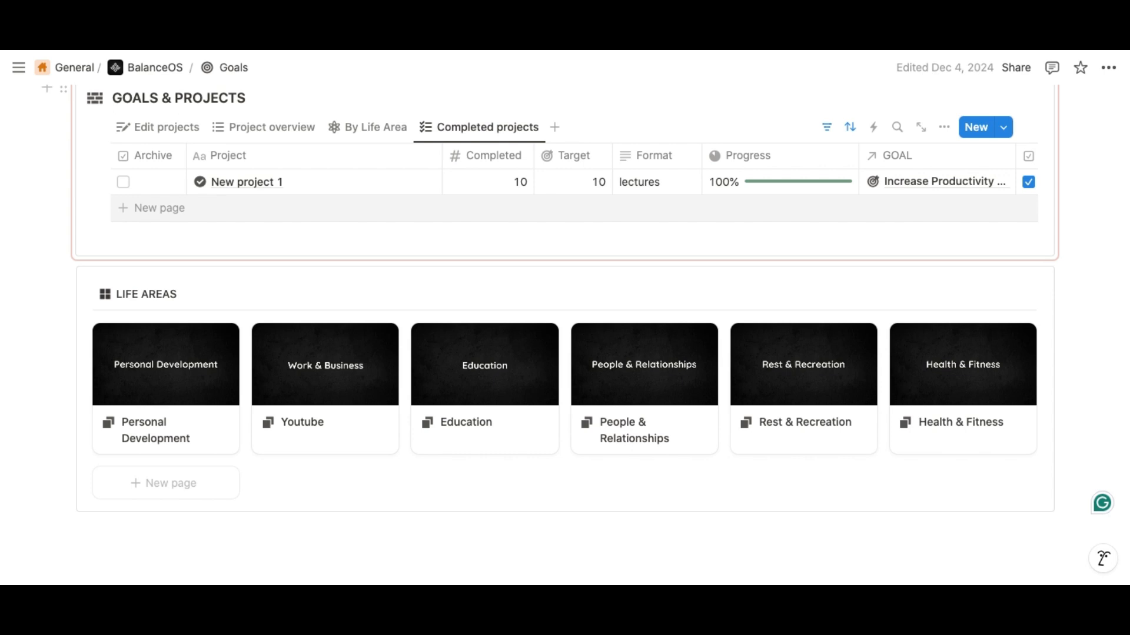
click(123, 182)
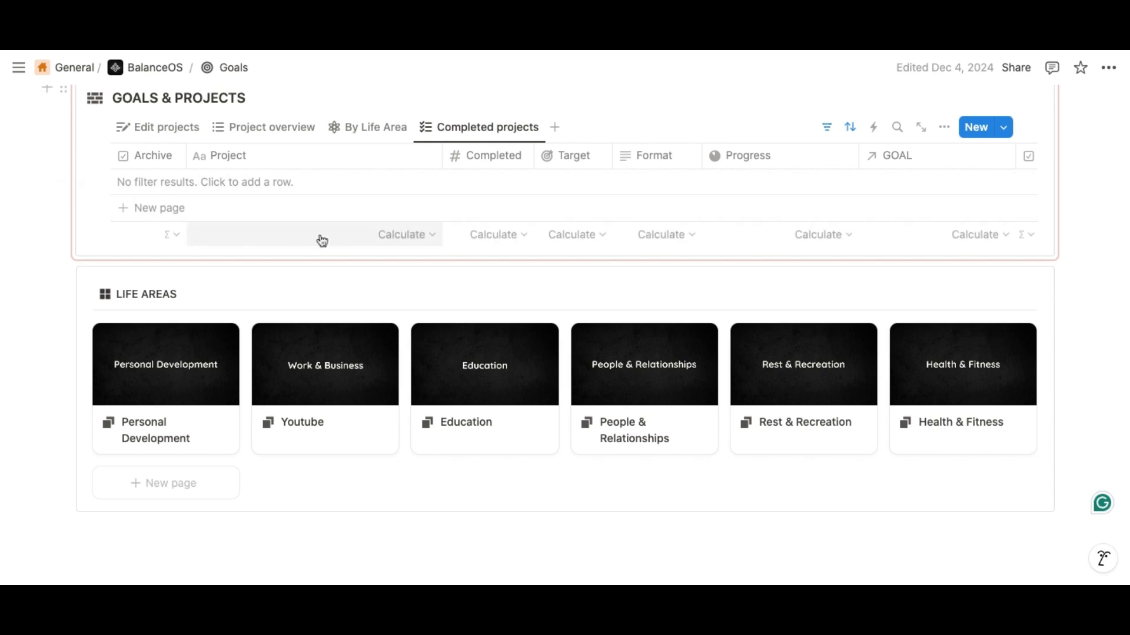
scroll(320, 242, up, 1)
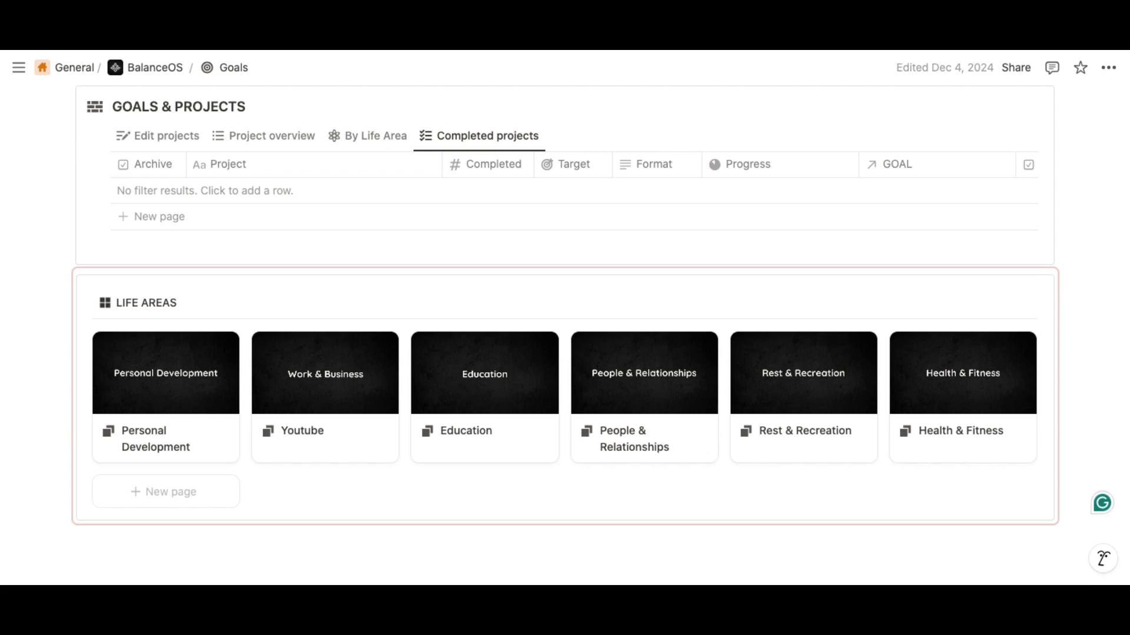
Return to the Edit projects view and open the "Set Up Notion Template" project to review its project tasks
click(157, 136)
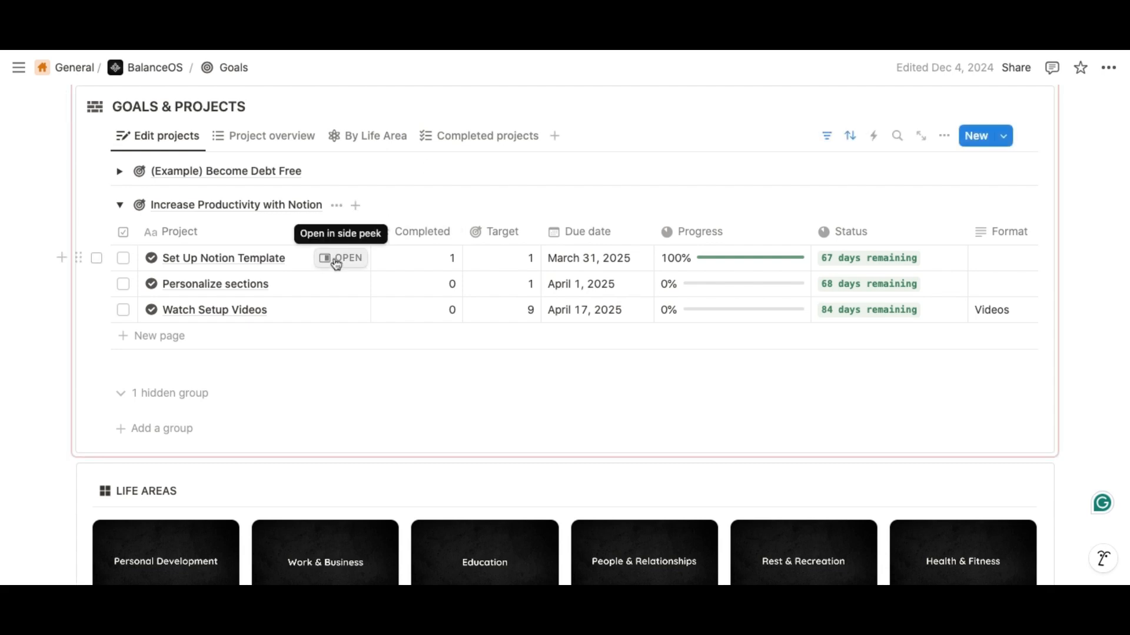
click(338, 259)
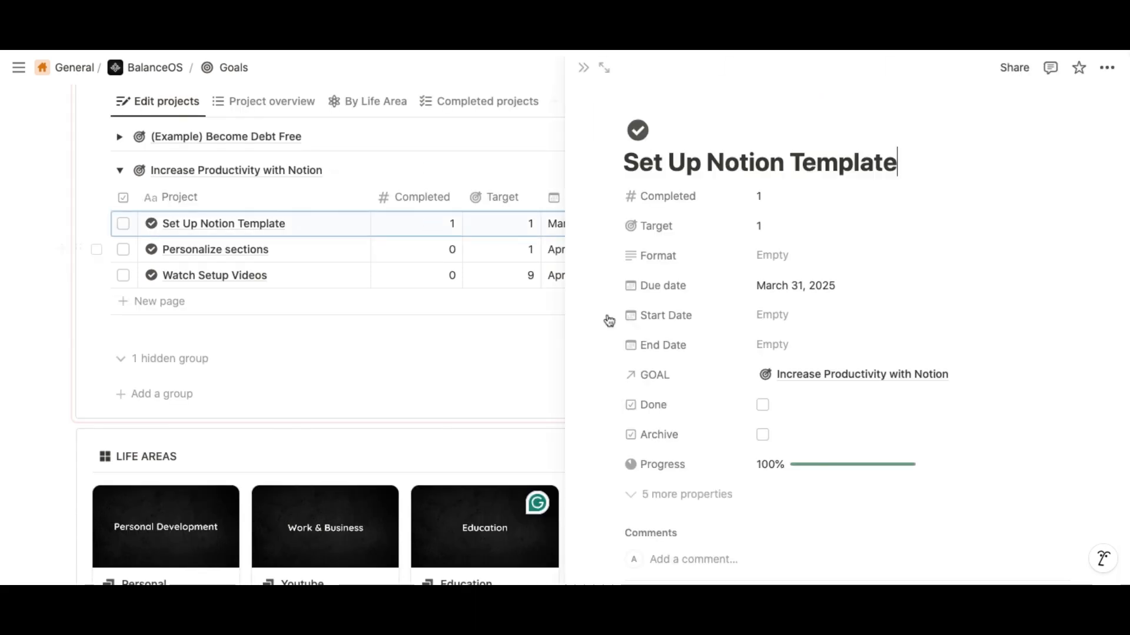
scroll(669, 422, down, 6)
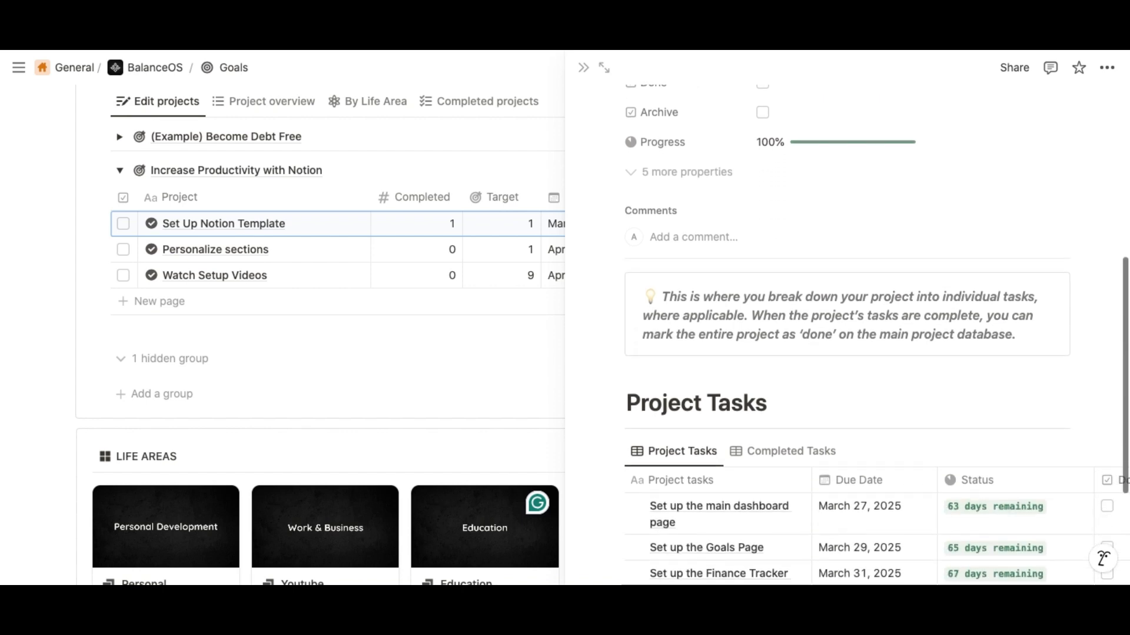
scroll(852, 337, down, 1)
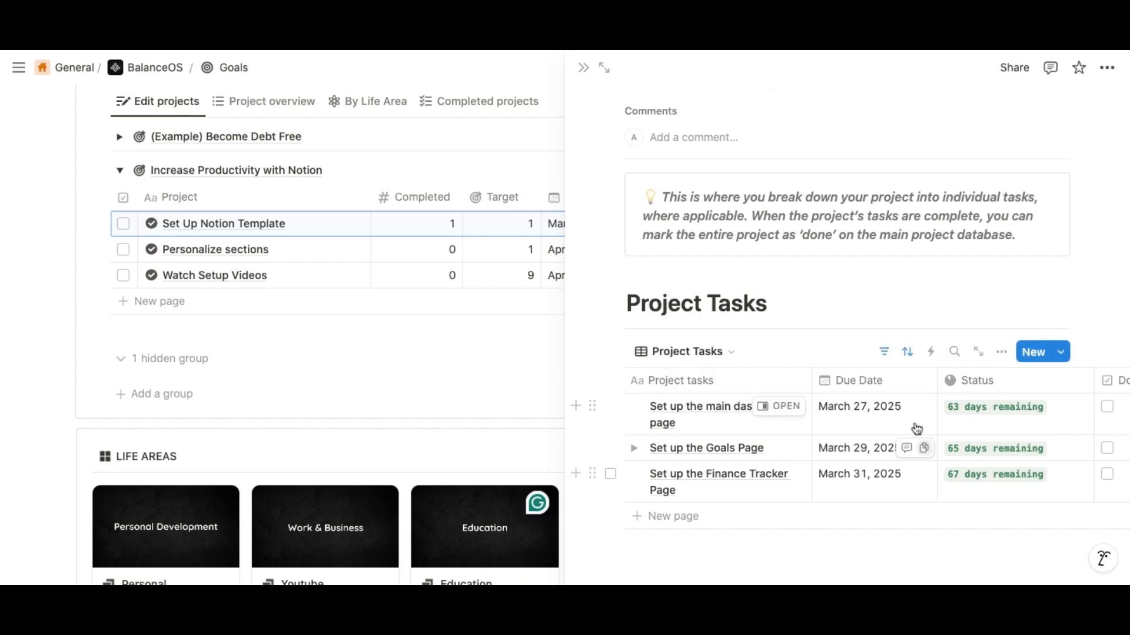
scroll(1001, 422, right, 3)
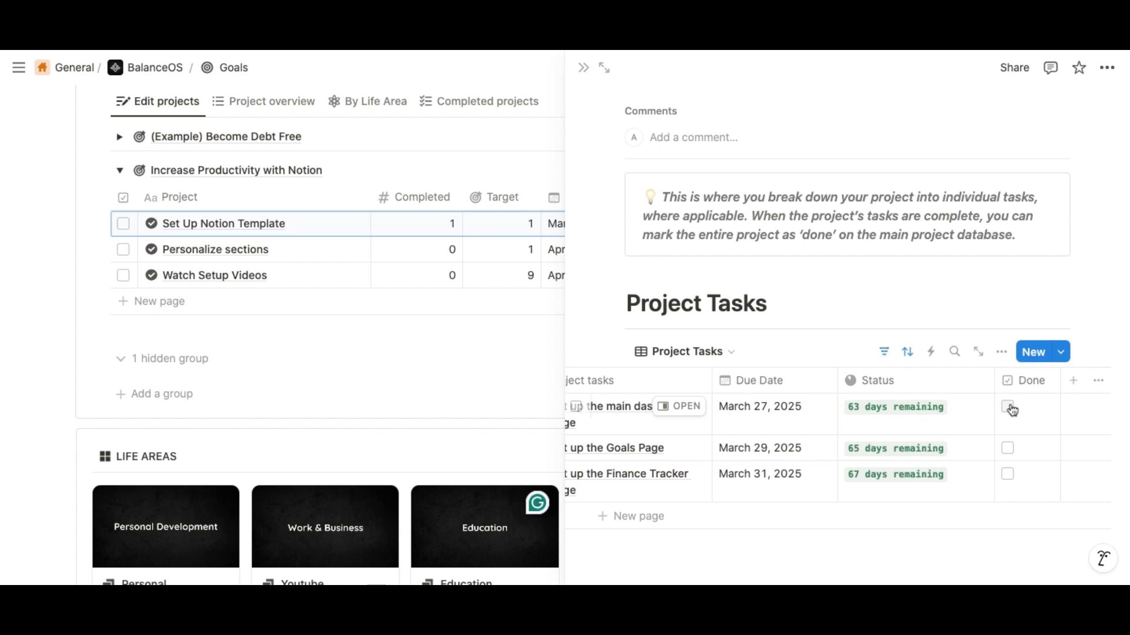
Mark the task "Set up the main dashboard page" as done and show the Completed Tasks view
click(1008, 407)
scroll(712, 410, left, 3)
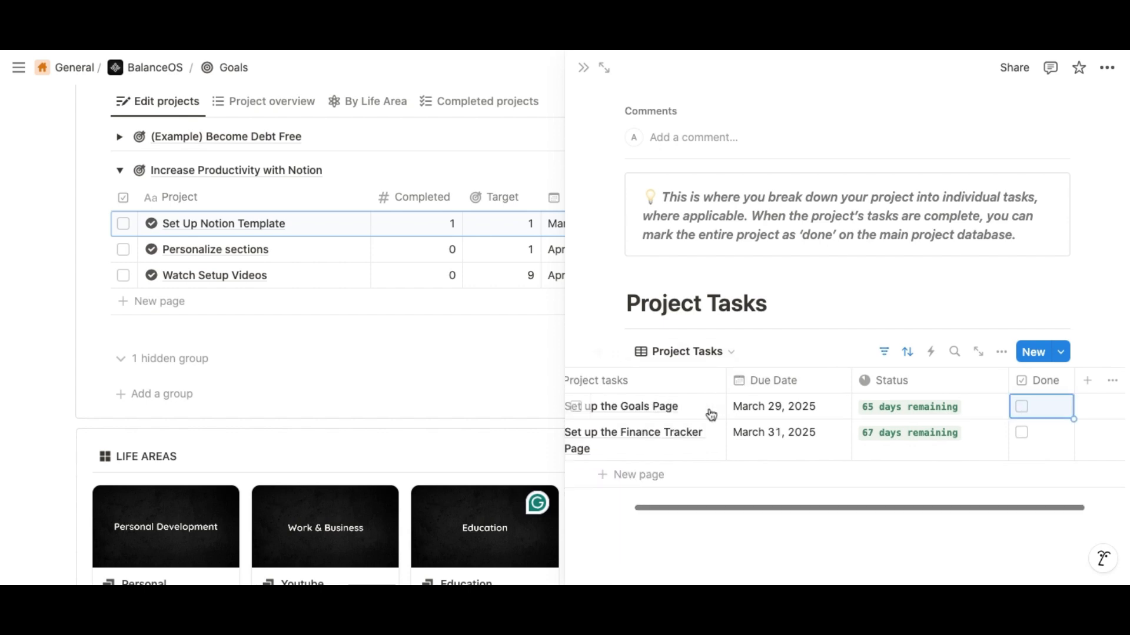
click(704, 360)
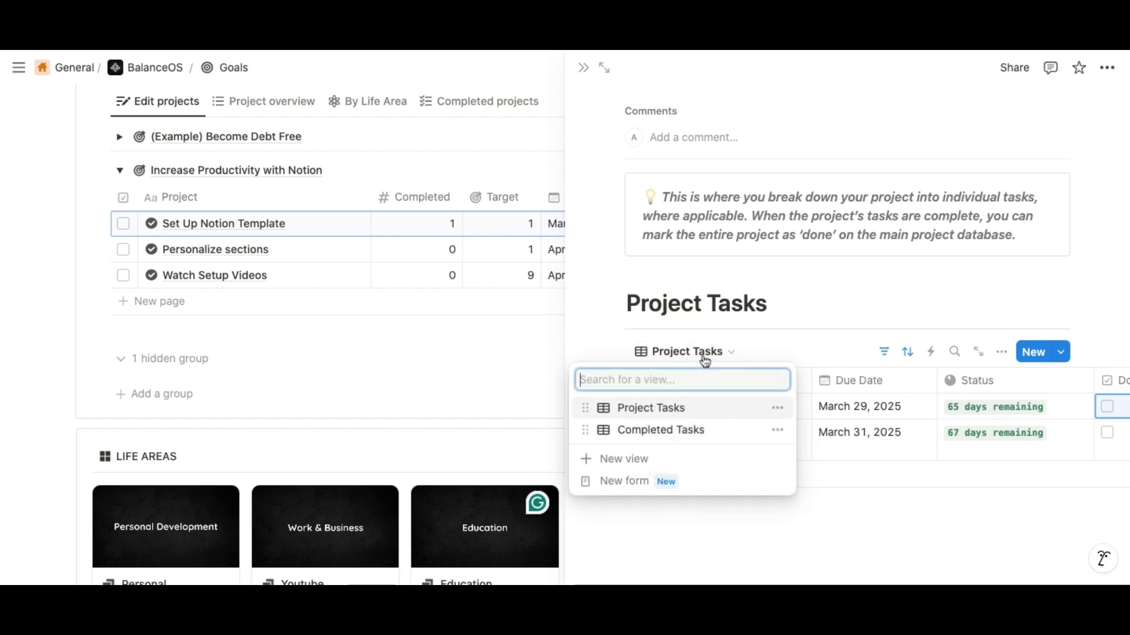
click(697, 429)
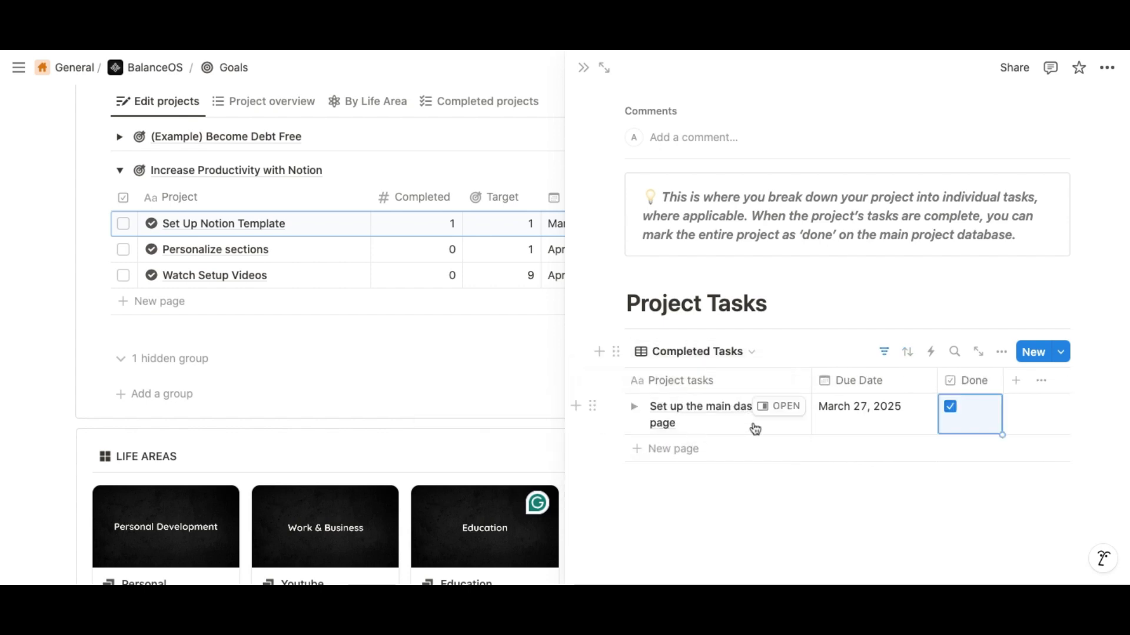
Unmark "Set up the main dashboard page" as done, restore the Project Tasks view and close the project page
click(949, 407)
click(706, 359)
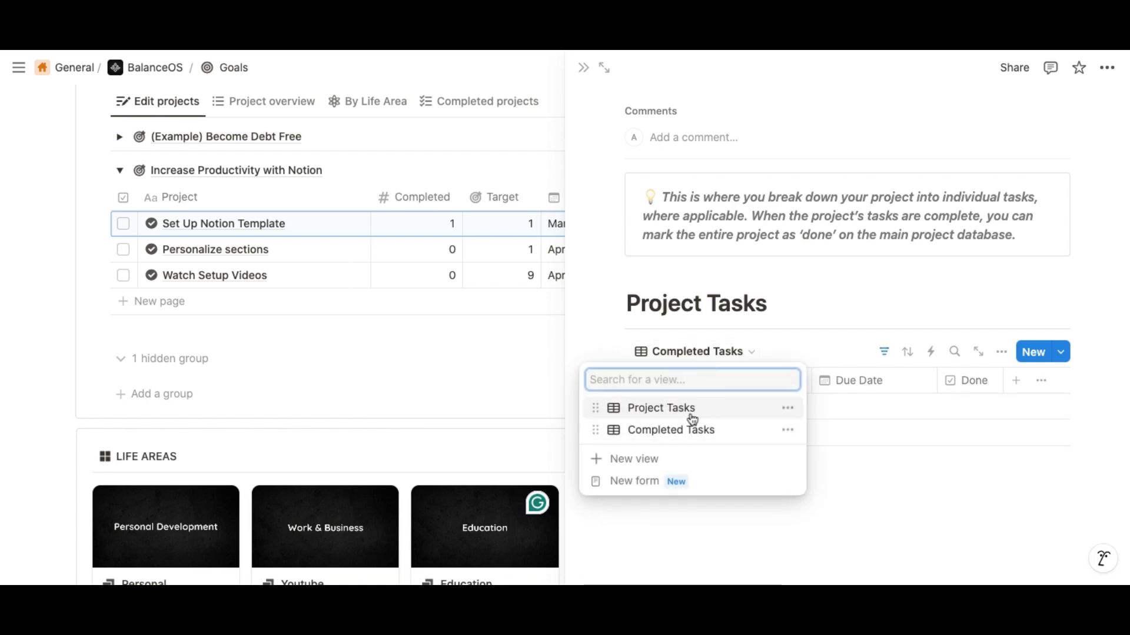
click(662, 409)
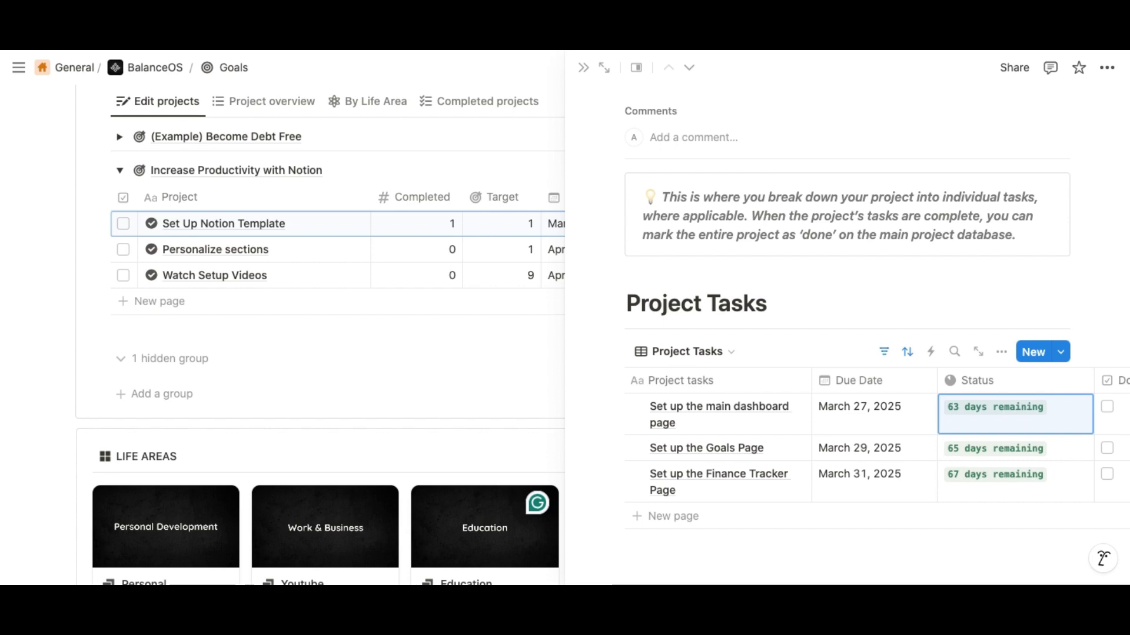
click(584, 68)
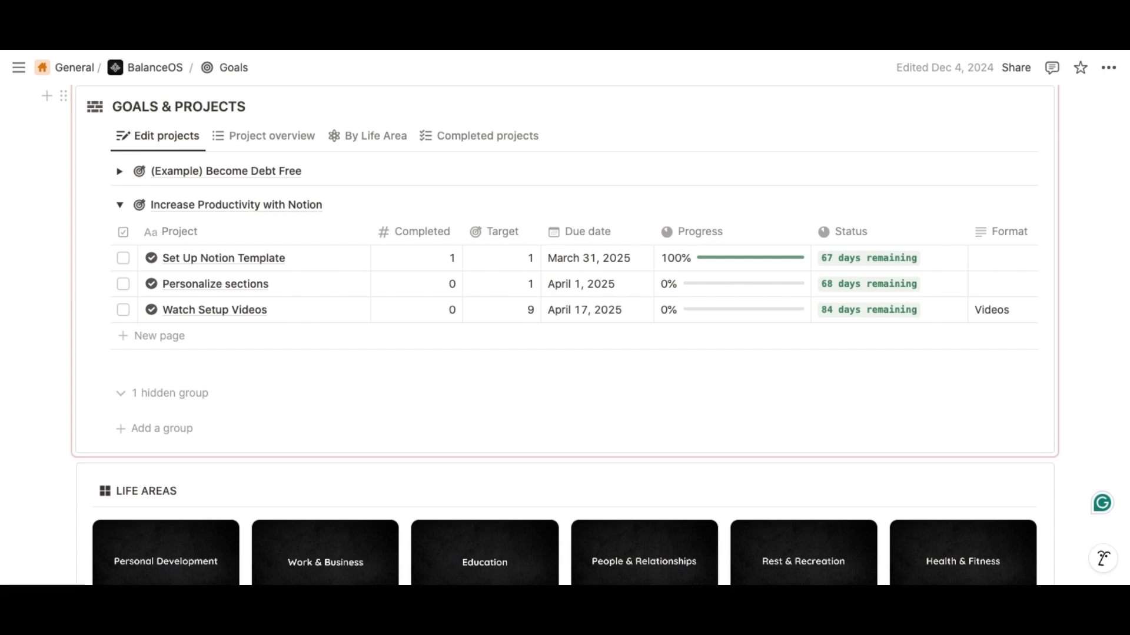
Collapse the "Increase Productivity with Notion" group and review the cards in the Goals overview
click(120, 205)
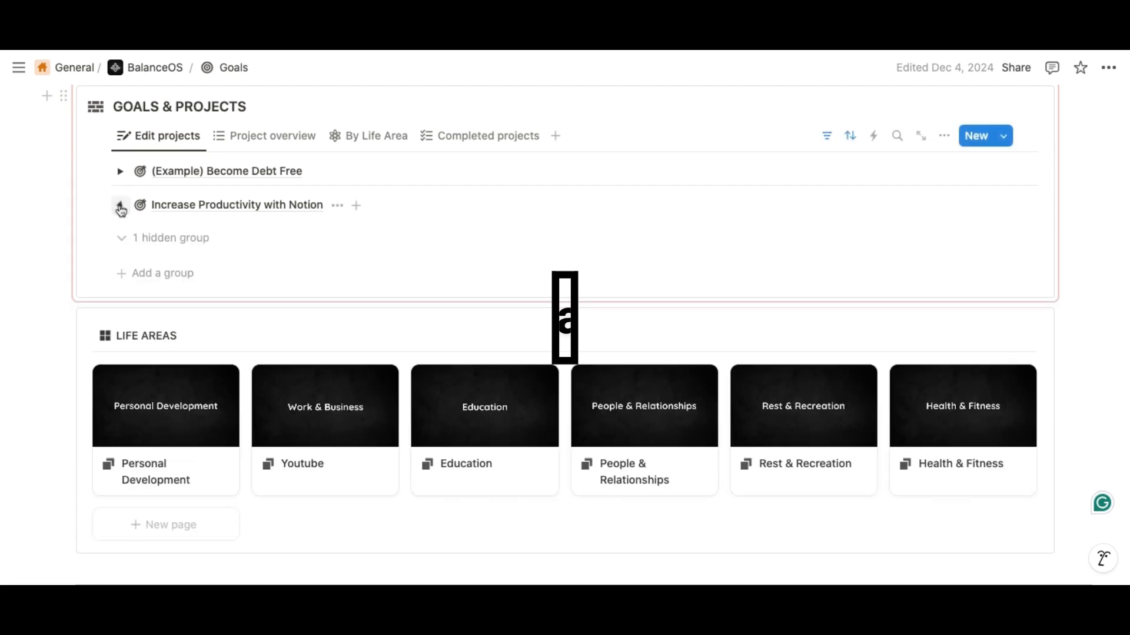
scroll(577, 254, up, 7)
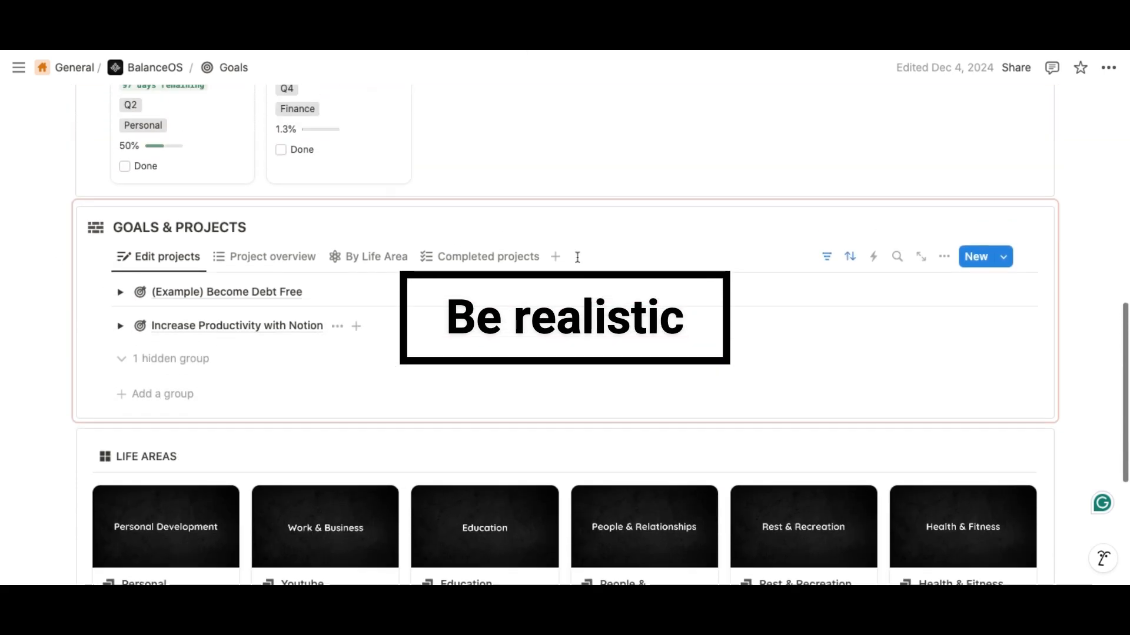
scroll(562, 306, up, 2)
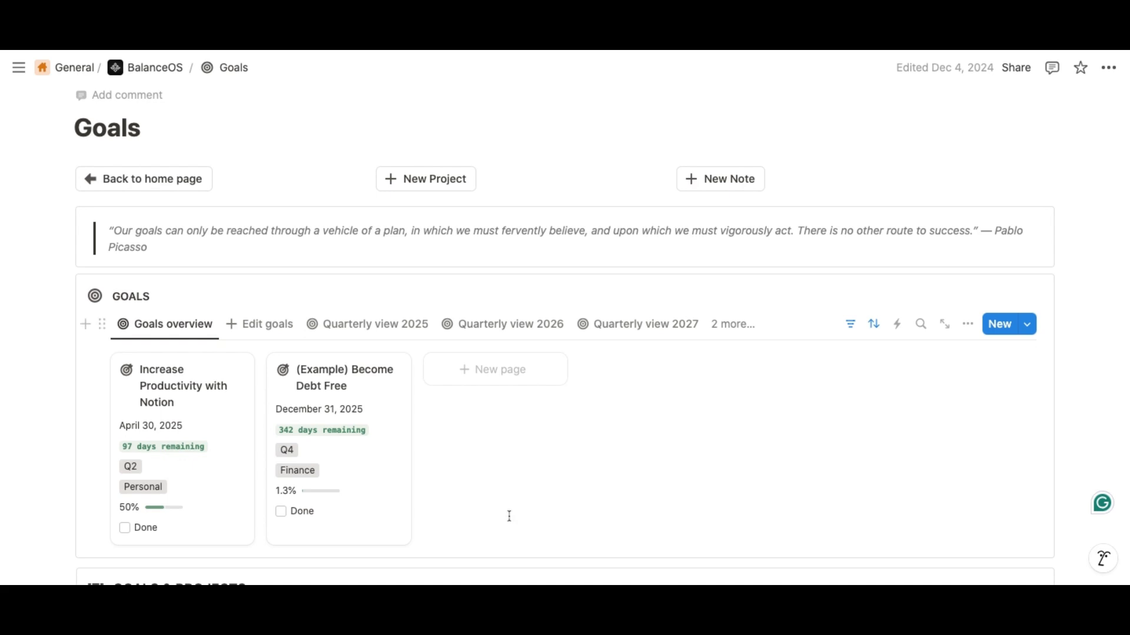
scroll(509, 516, down, 6)
scroll(509, 514, up, 2)
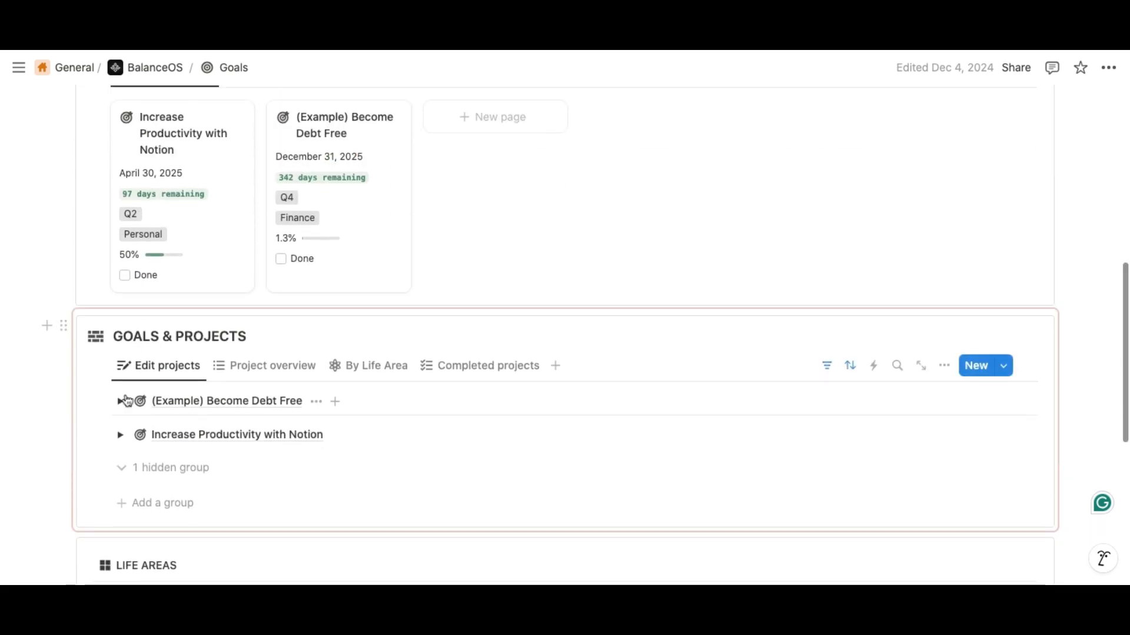
Expand the "(Example) Become Debt Free" group and set the due date of "Read The Psychology of Money" to April 1, 2025
click(120, 402)
scroll(398, 521, down, 3)
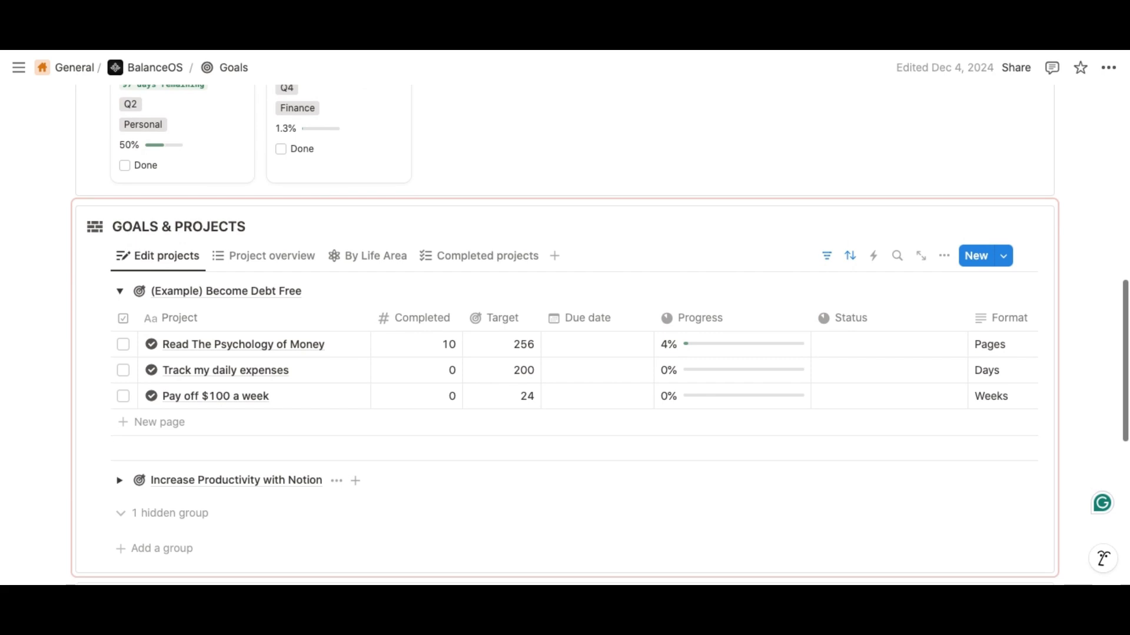
click(598, 347)
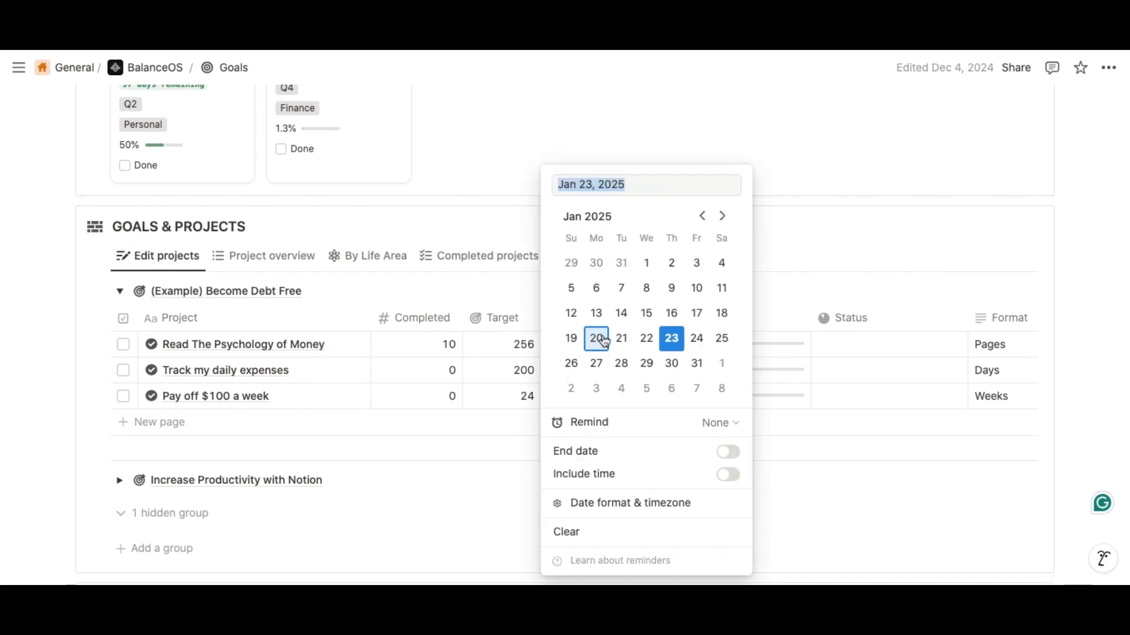
click(724, 216)
click(724, 217)
click(724, 217)
click(621, 263)
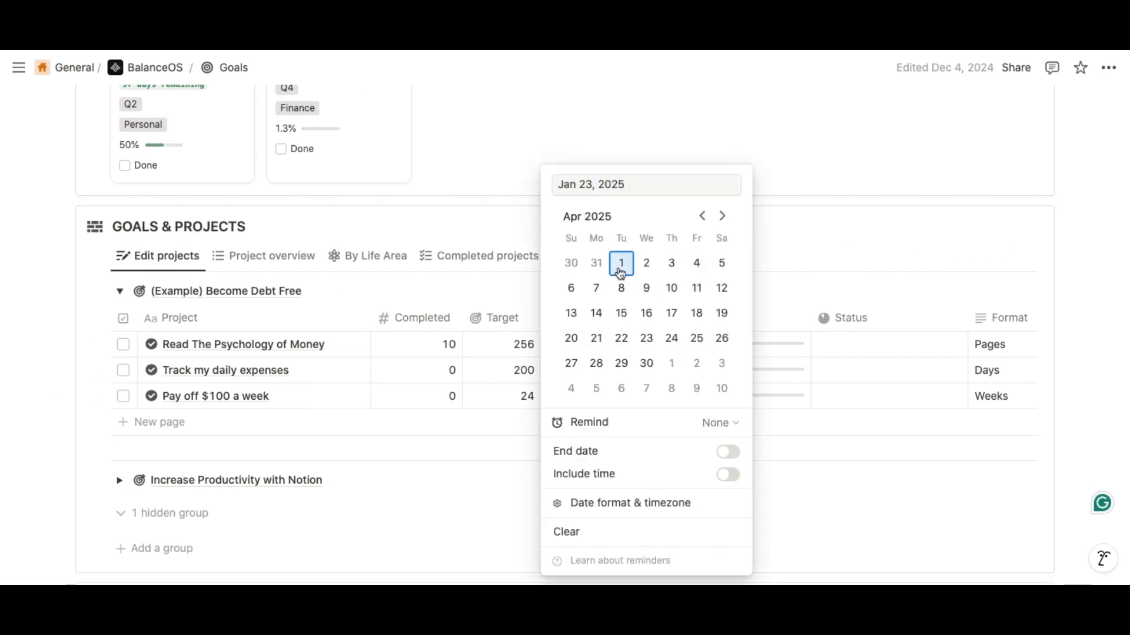
key(Escape)
Set the due date of "Pay off $100 a week" to May 31, 2025
scroll(582, 454, down, 1)
scroll(582, 454, down, 2)
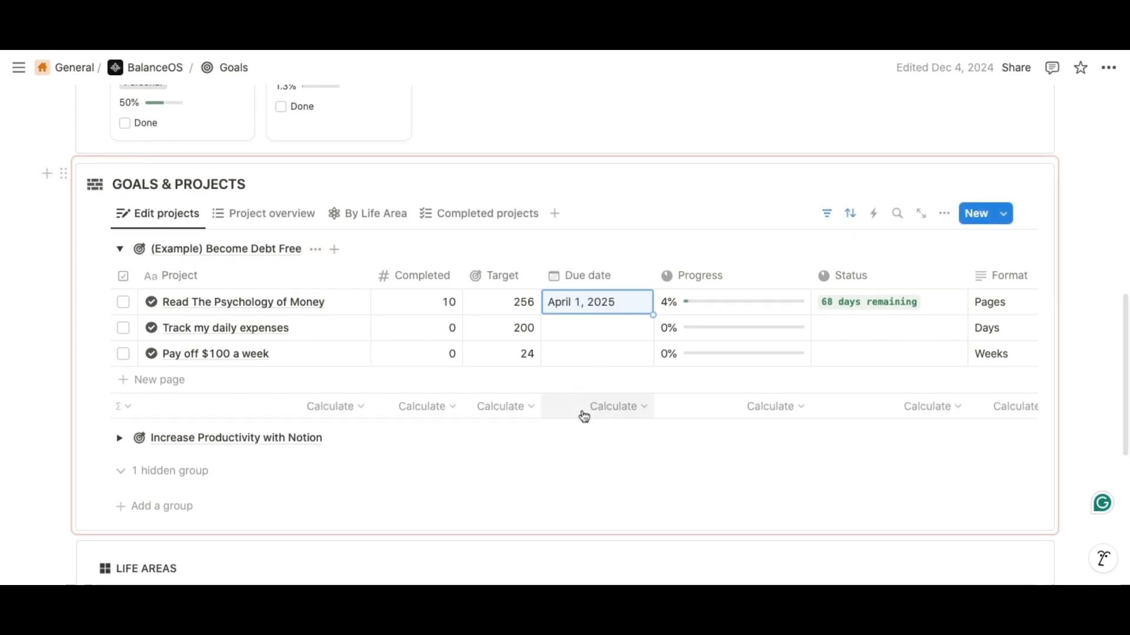
click(593, 295)
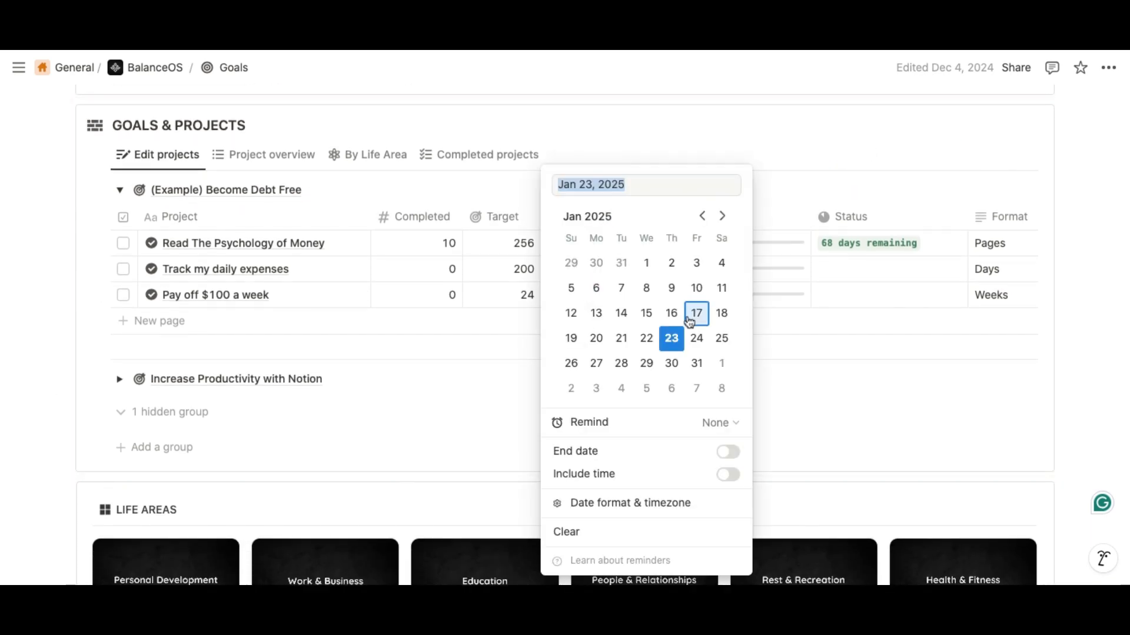
click(723, 216)
click(722, 216)
click(722, 216)
click(722, 215)
click(722, 363)
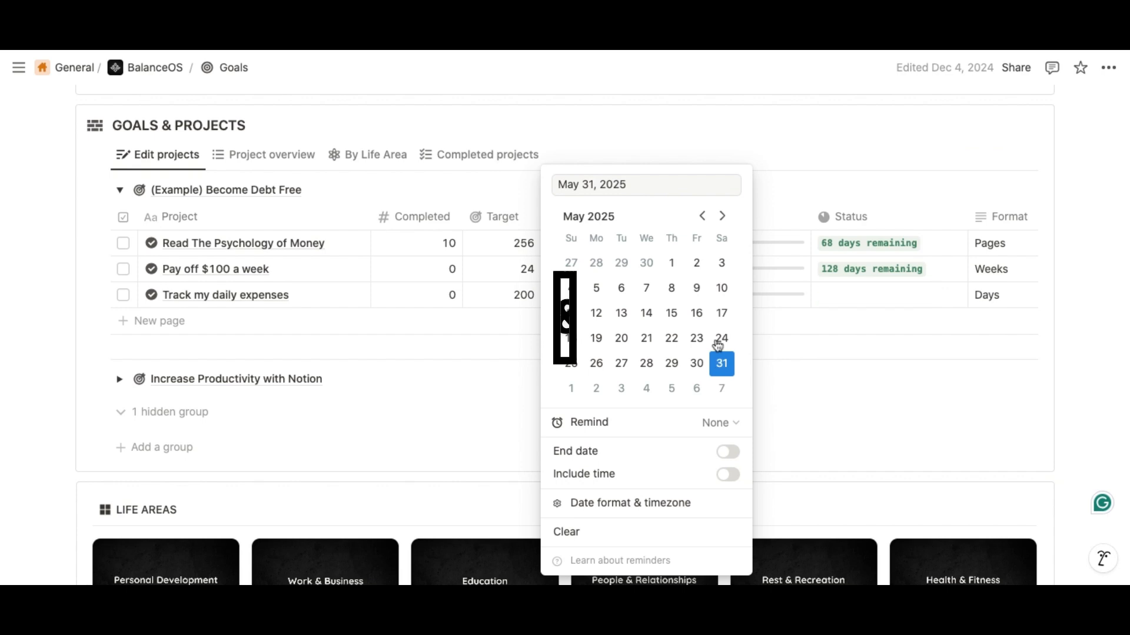
key(Escape)
Set the due date of "Track my daily expenses" to October 31, 2025
scroll(611, 288, down, 1)
click(612, 288)
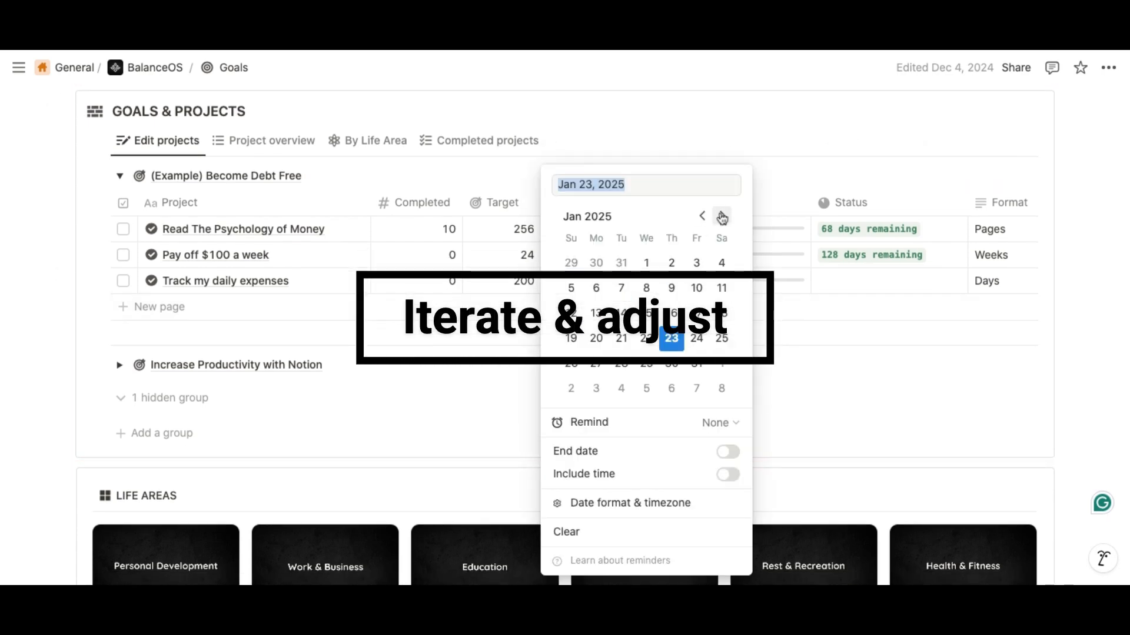
double_click(723, 216)
double_click(722, 216)
double_click(722, 216)
click(723, 216)
double_click(722, 216)
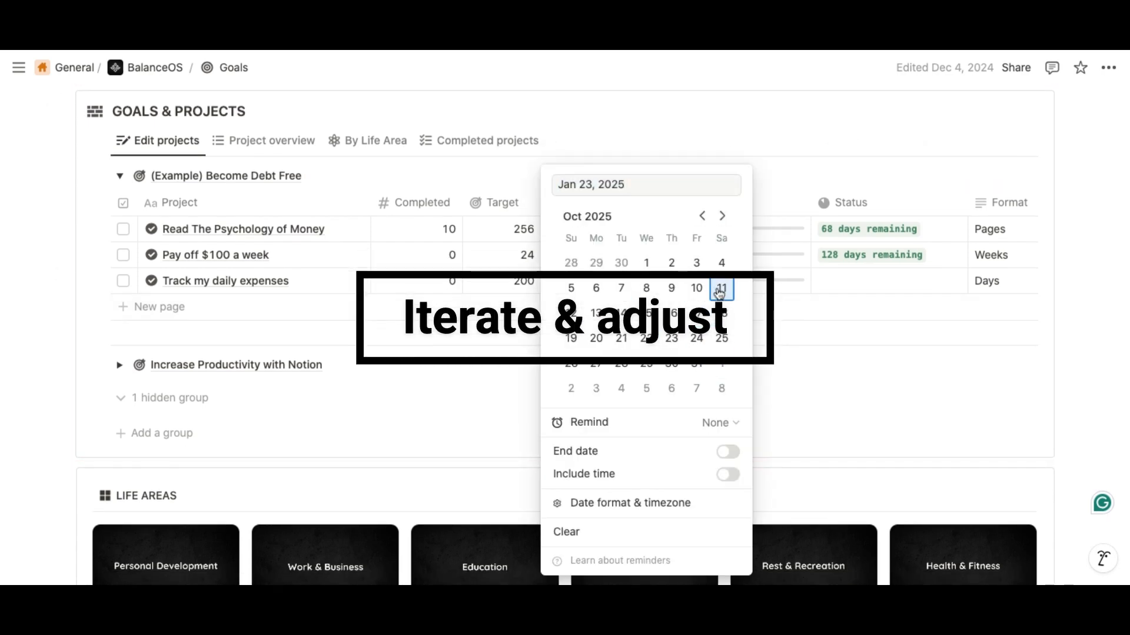
click(697, 363)
key(Escape)
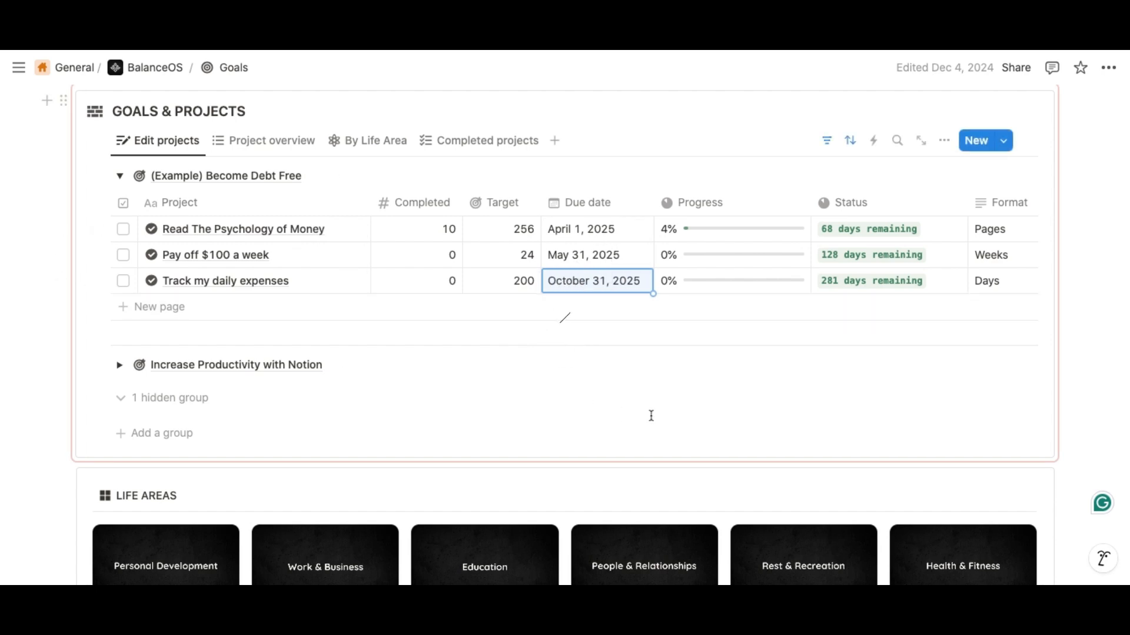
Collapse the "(Example) Become Debt Free" group and expand "Increase Productivity with Notion"
scroll(857, 290, right, 3)
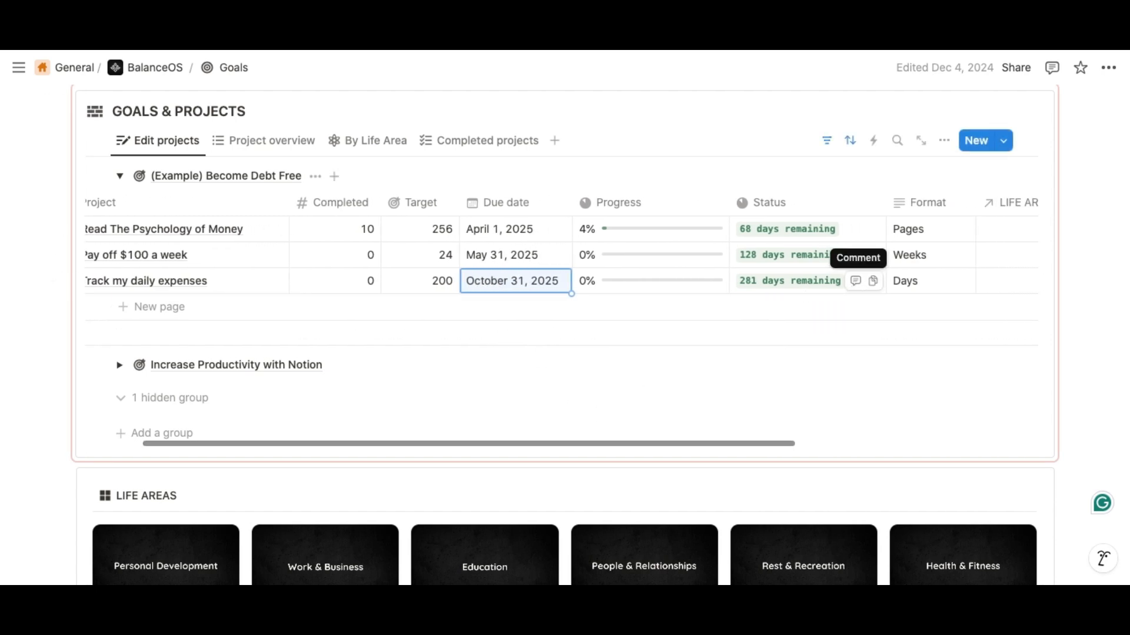
scroll(859, 291, left, 3)
scroll(624, 302, up, 3)
scroll(626, 303, up, 2)
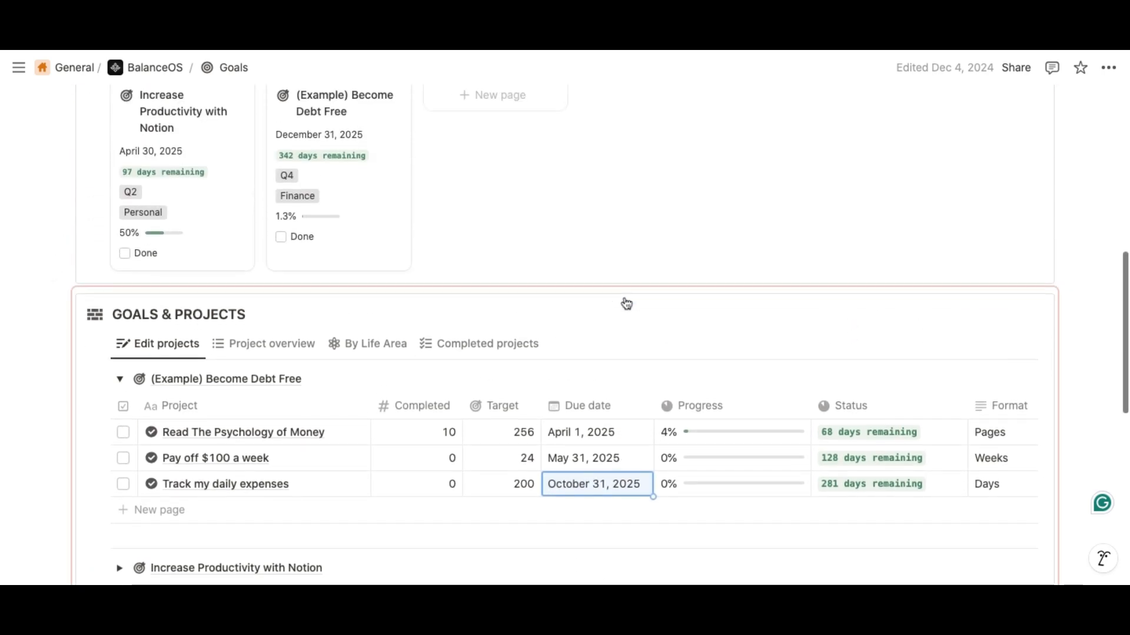
scroll(606, 368, down, 5)
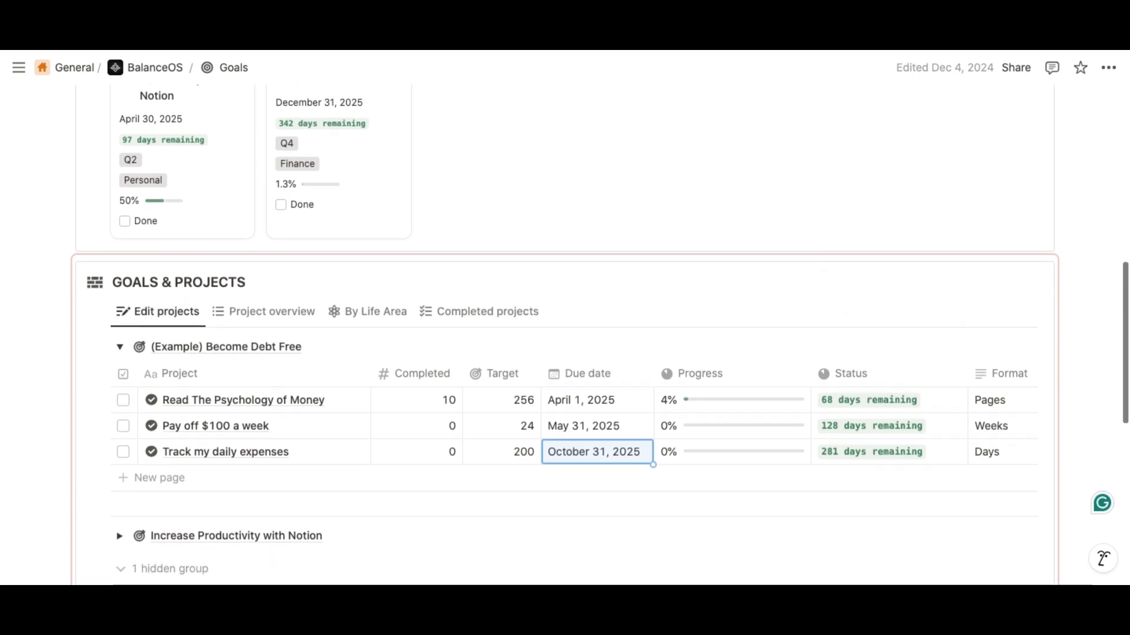
click(119, 136)
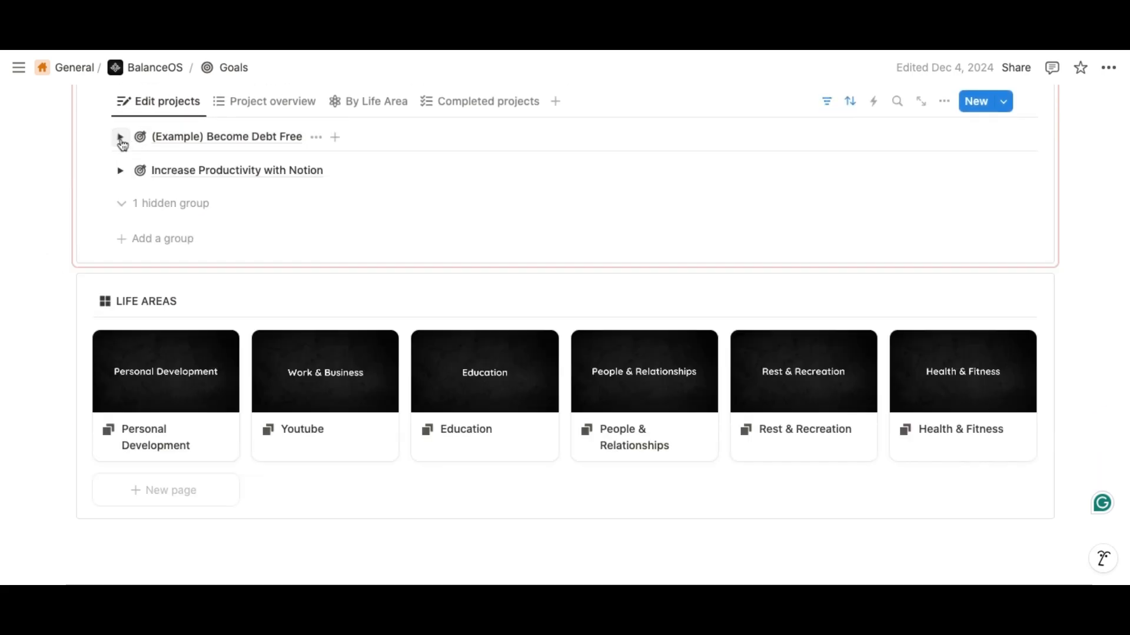
click(118, 170)
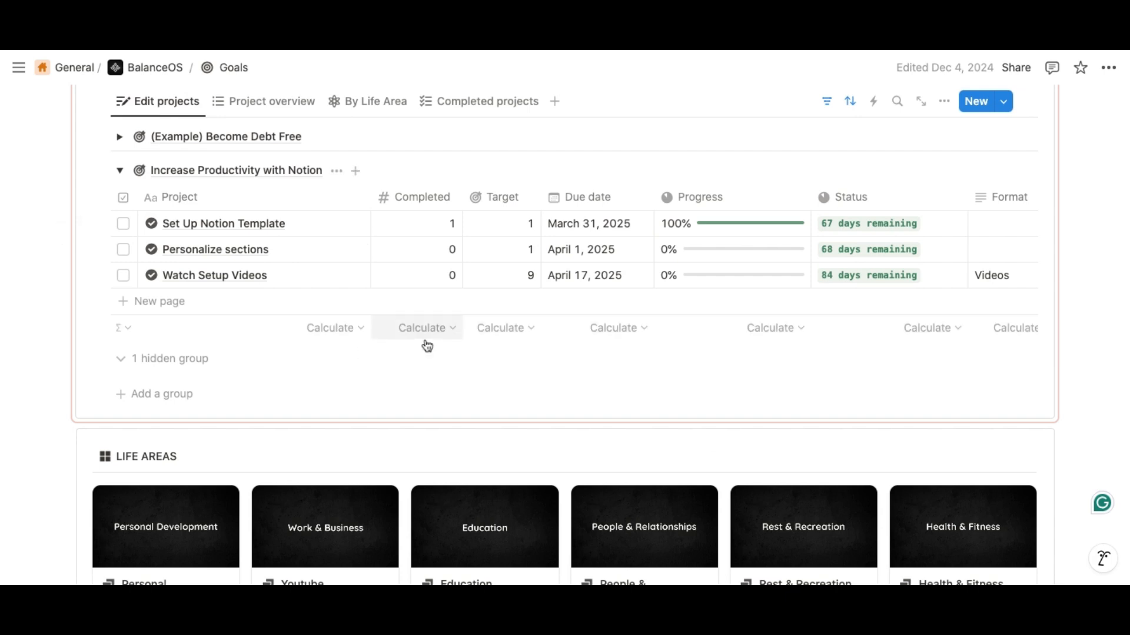
Set the due date of the "Personalize sections" project to April 5, 2025
click(580, 249)
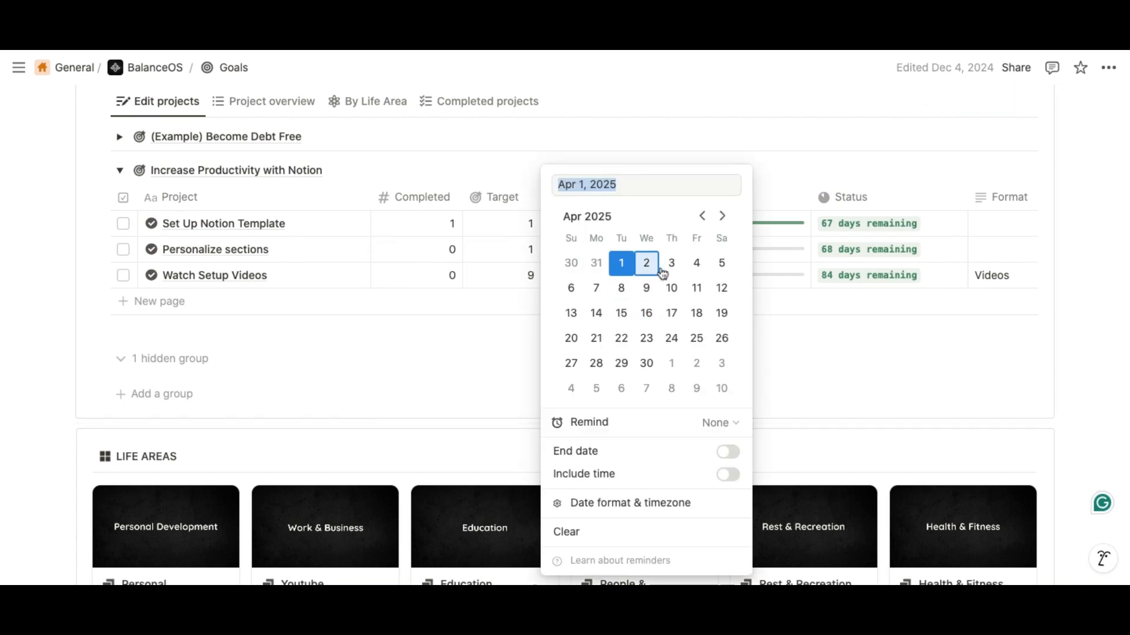
click(721, 263)
key(Escape)
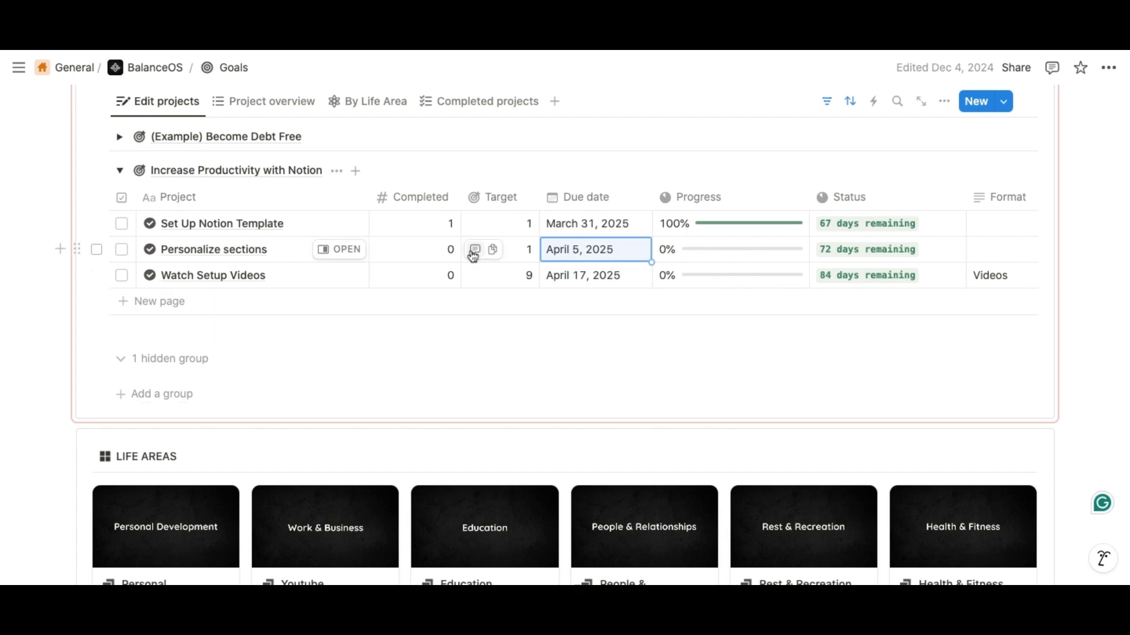
Set the due date of the "Increase Productivity with Notion" goal to May 1, 2025 in the goals overview
scroll(247, 340, up, 5)
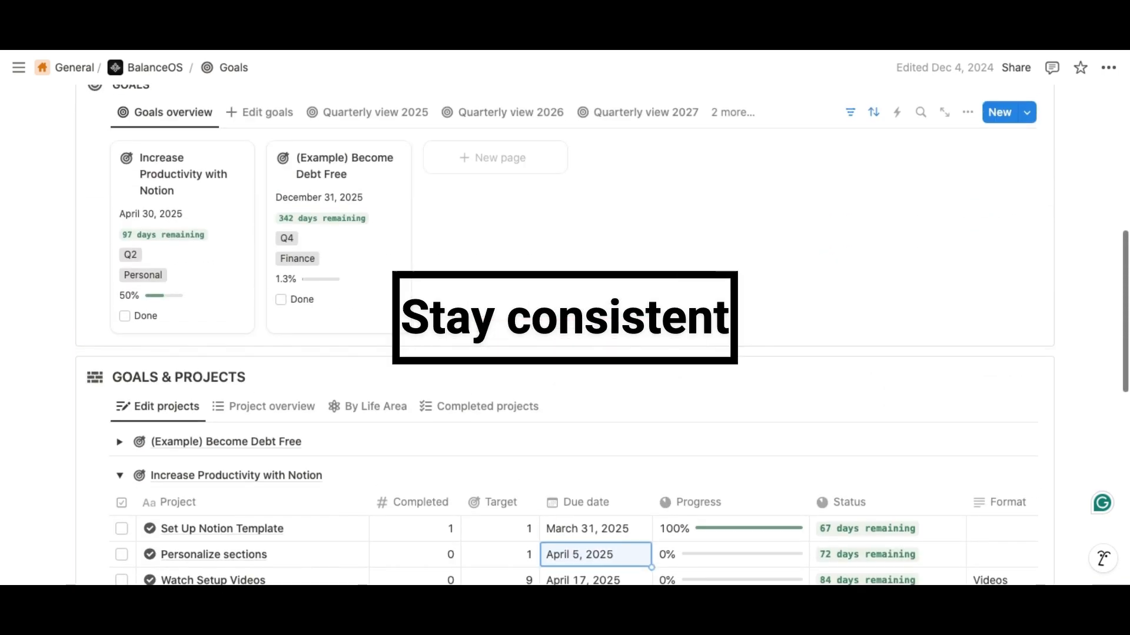
scroll(211, 376, down, 5)
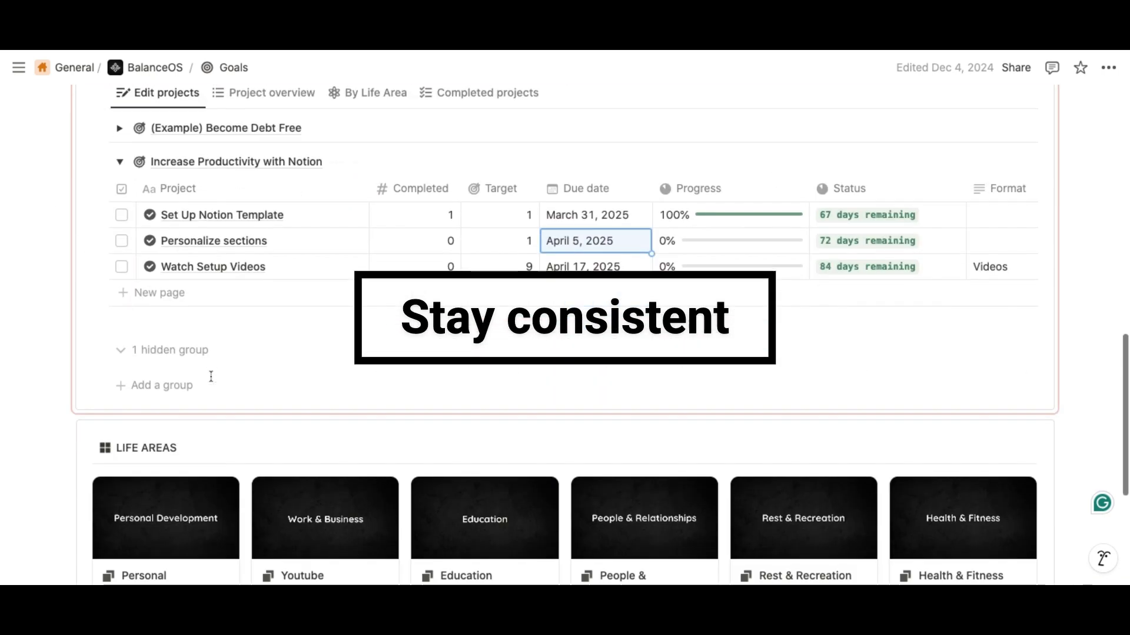
scroll(211, 377, up, 3)
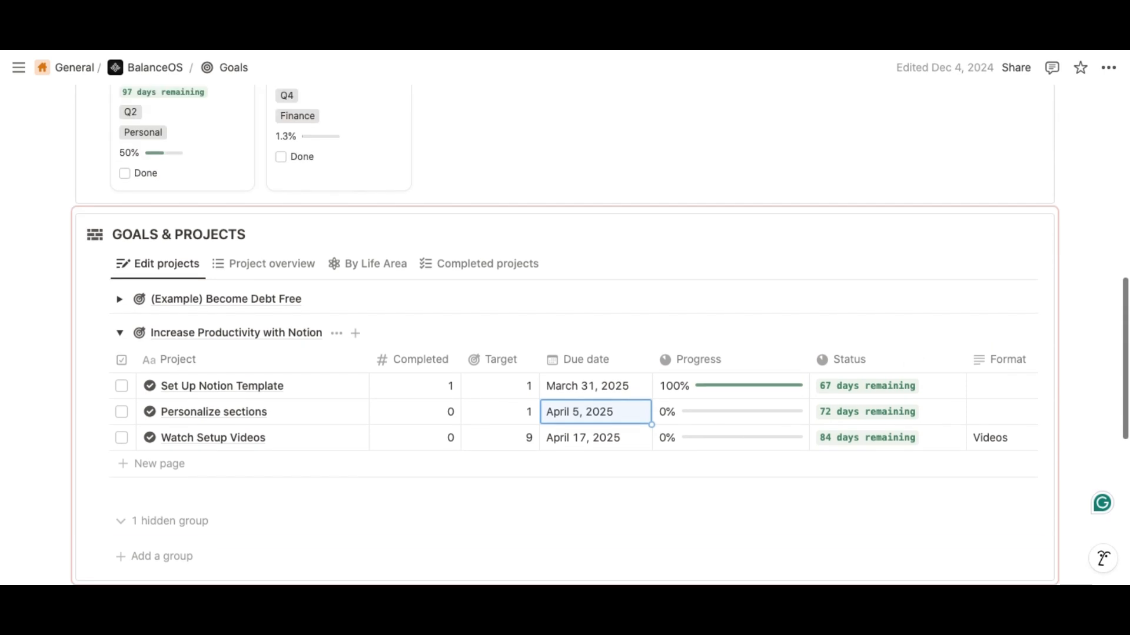
scroll(564, 335, up, 3)
click(261, 116)
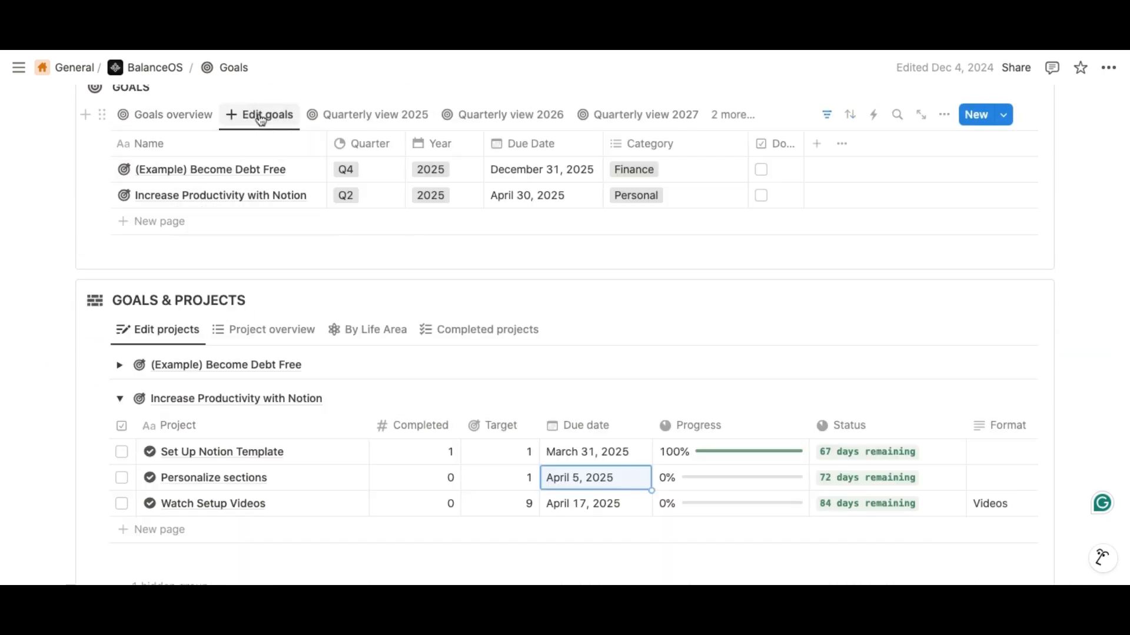
click(174, 115)
click(156, 218)
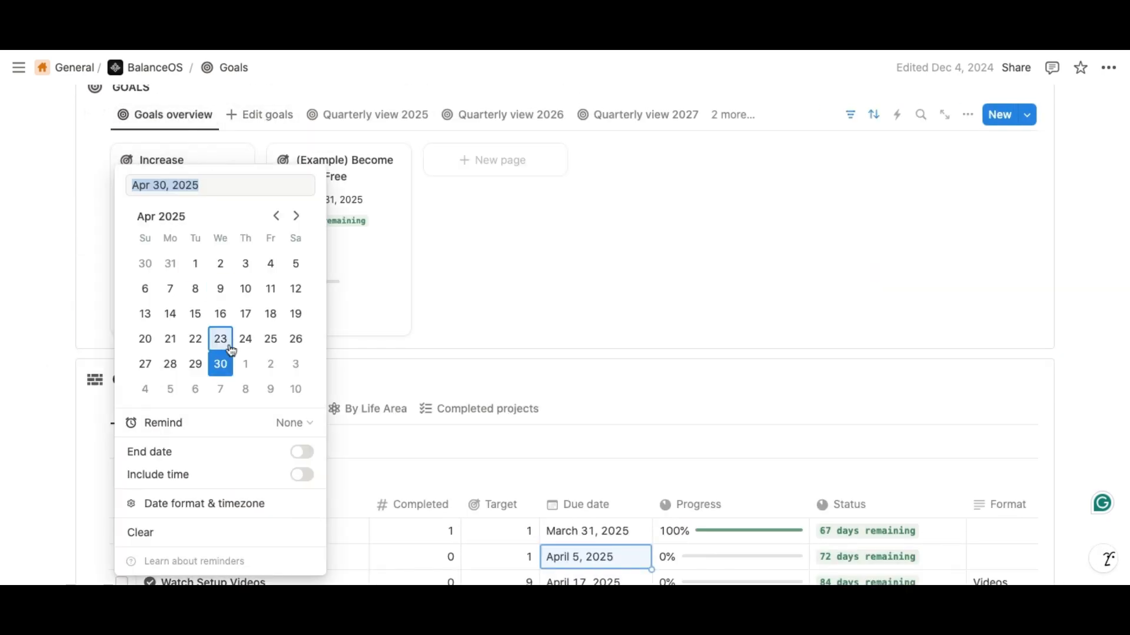
click(296, 216)
click(250, 265)
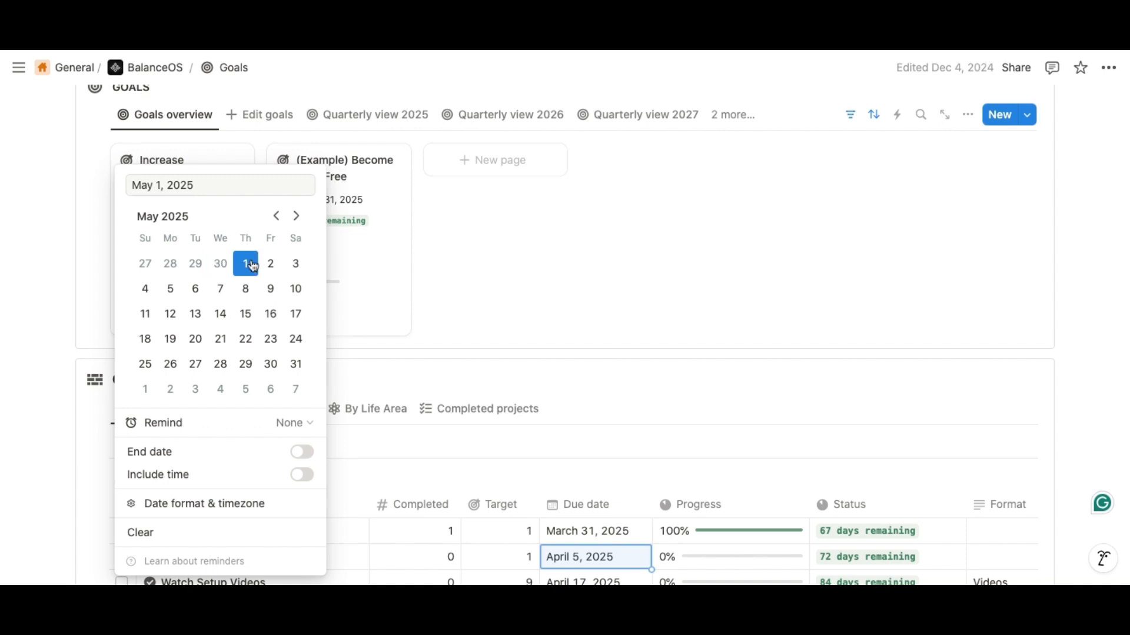
click(433, 352)
click(441, 322)
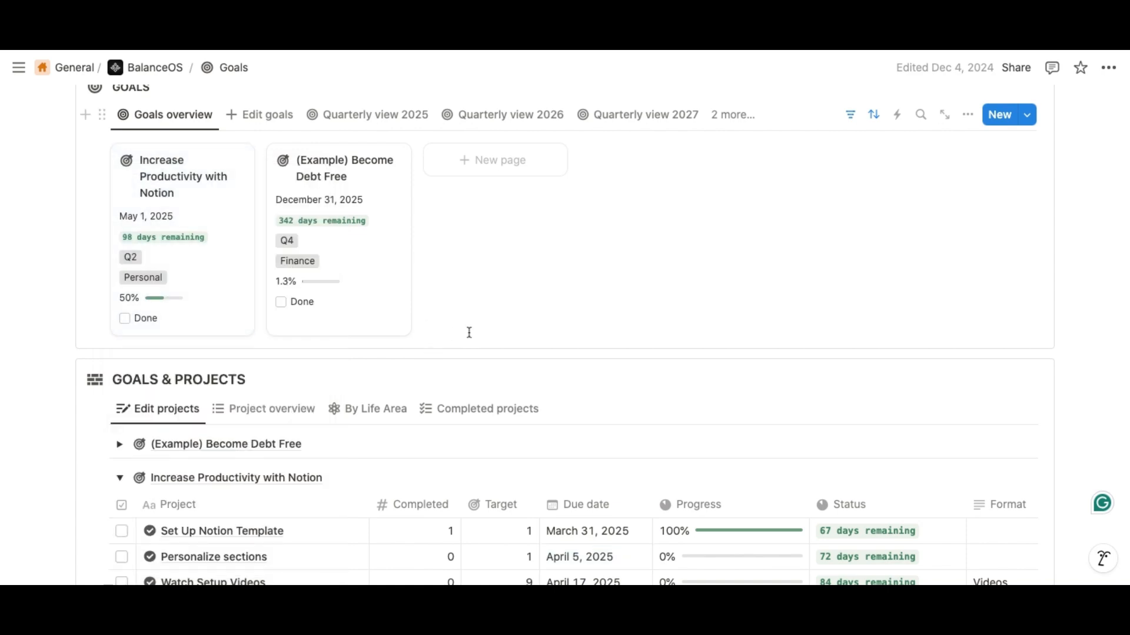
Set the due date of the "(Example) Become Debt Free" goal to December 30, 2025
click(324, 200)
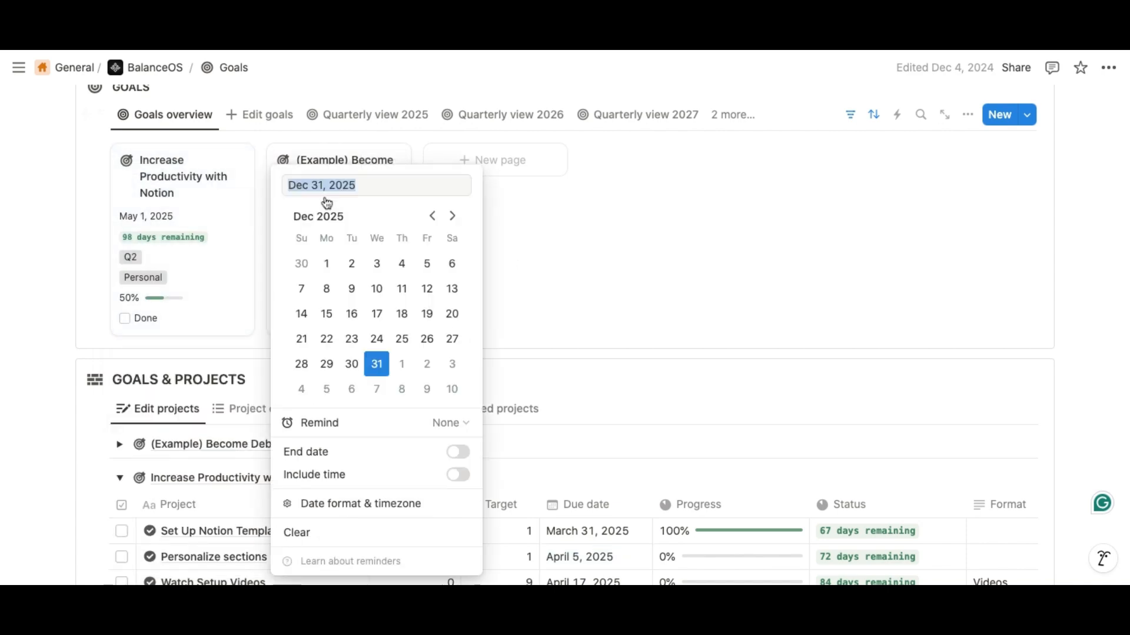
click(352, 364)
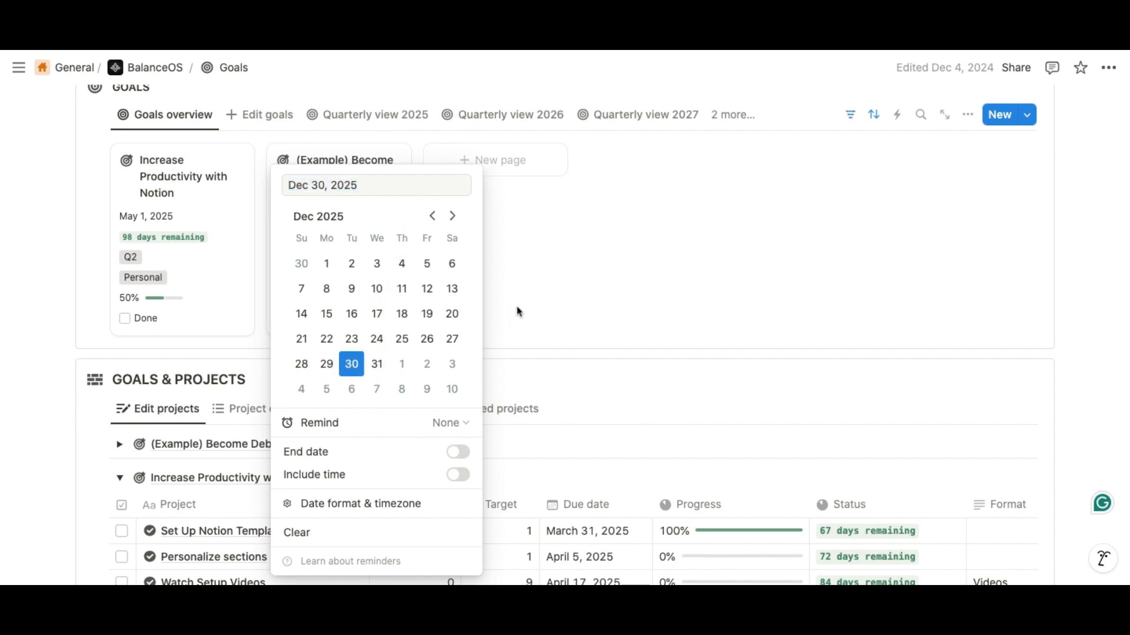
click(516, 312)
click(511, 342)
click(511, 327)
Collapse the "Increase Productivity with Notion" group in Goals & Projects
scroll(512, 328, down, 7)
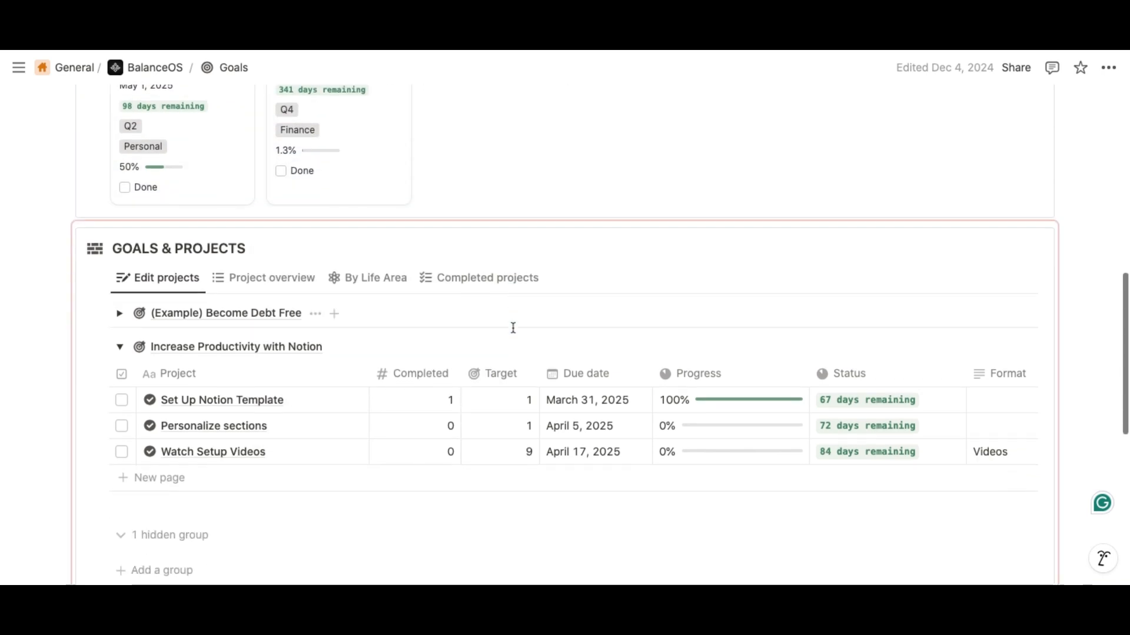
scroll(512, 328, up, 3)
click(120, 239)
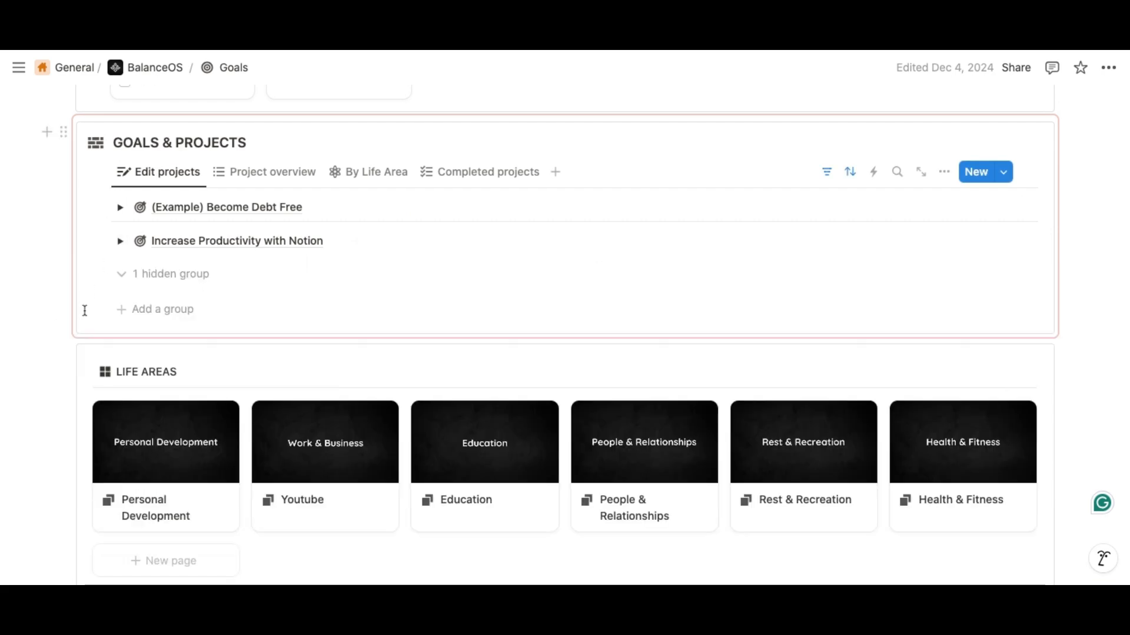
scroll(83, 315, up, 3)
scroll(84, 314, up, 5)
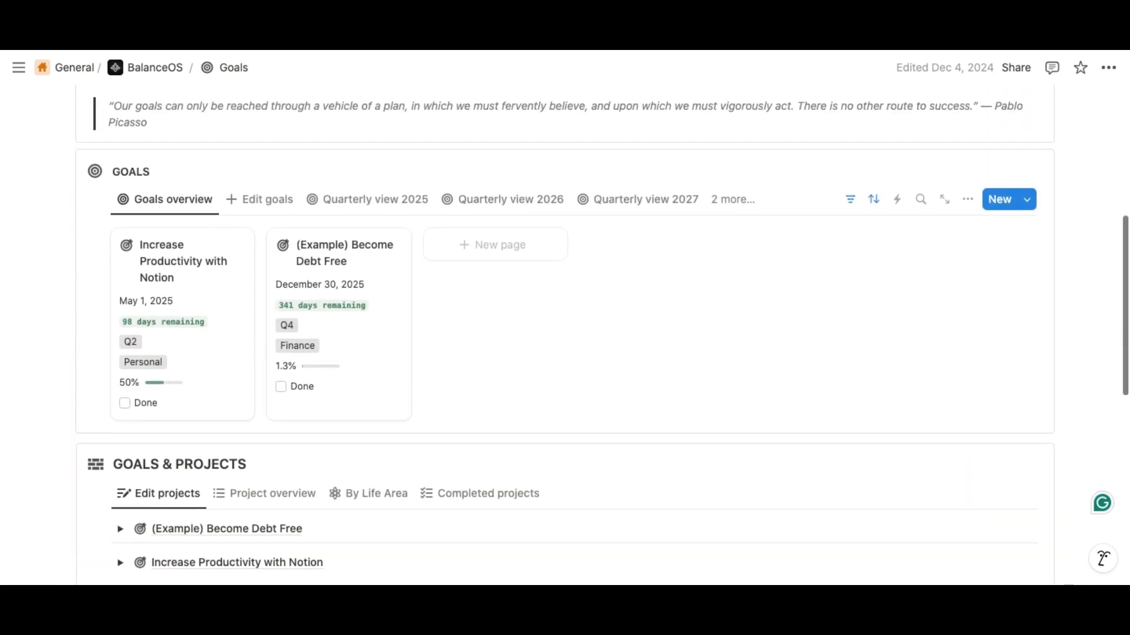
scroll(564, 336, up, 5)
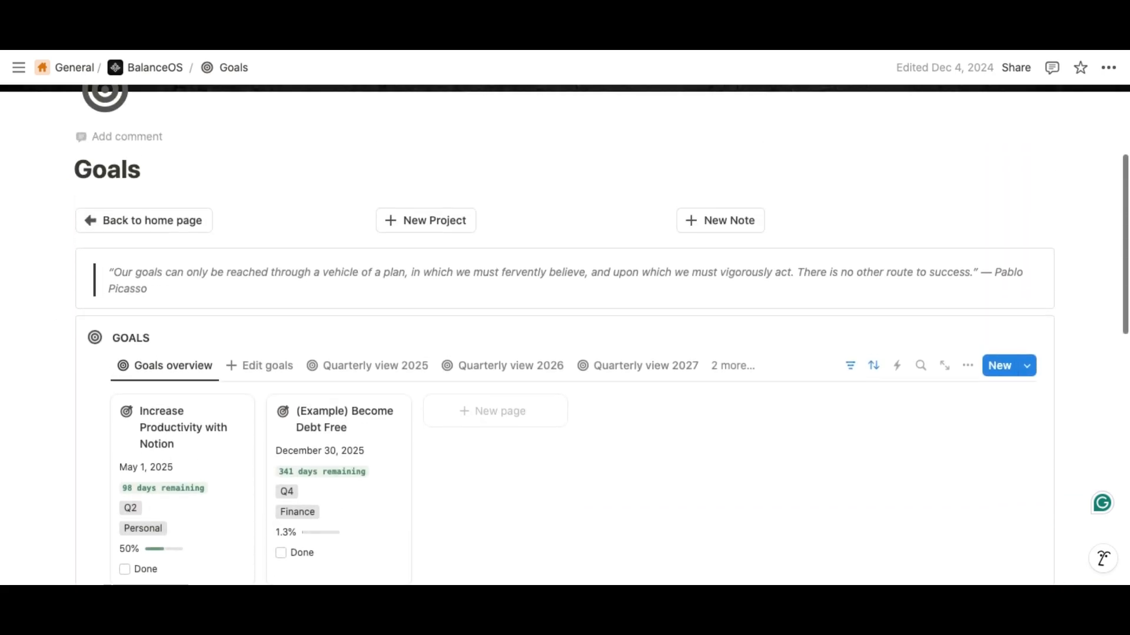
scroll(565, 336, up, 1)
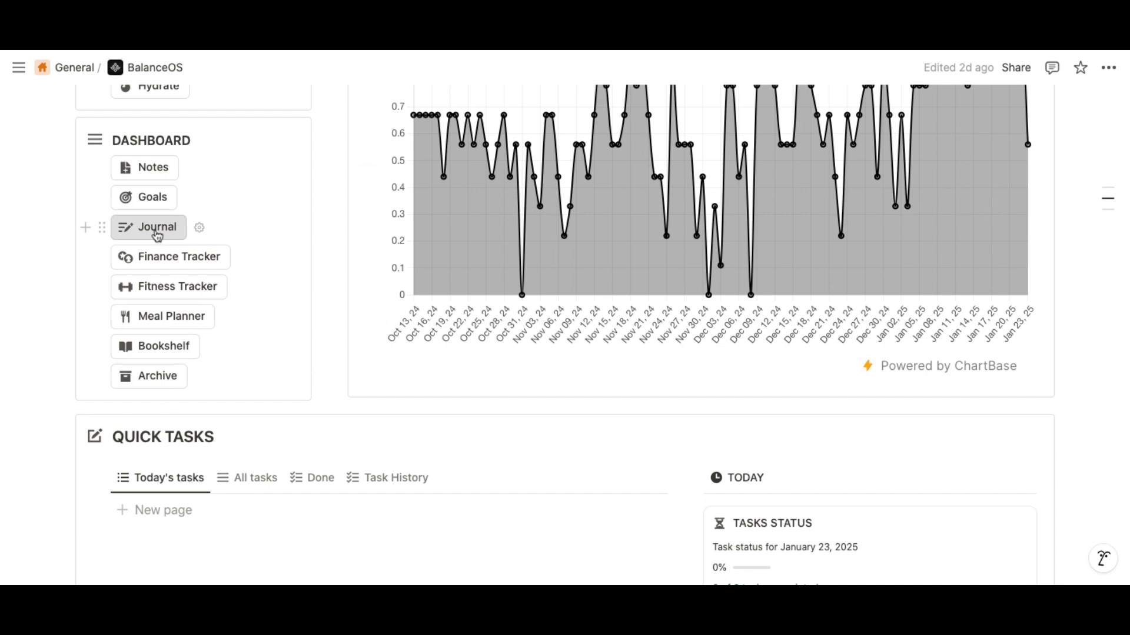
Open the Journal page from the dashboard and add a new entry to this week's table, keeping its default name
click(157, 236)
scroll(297, 370, down, 3)
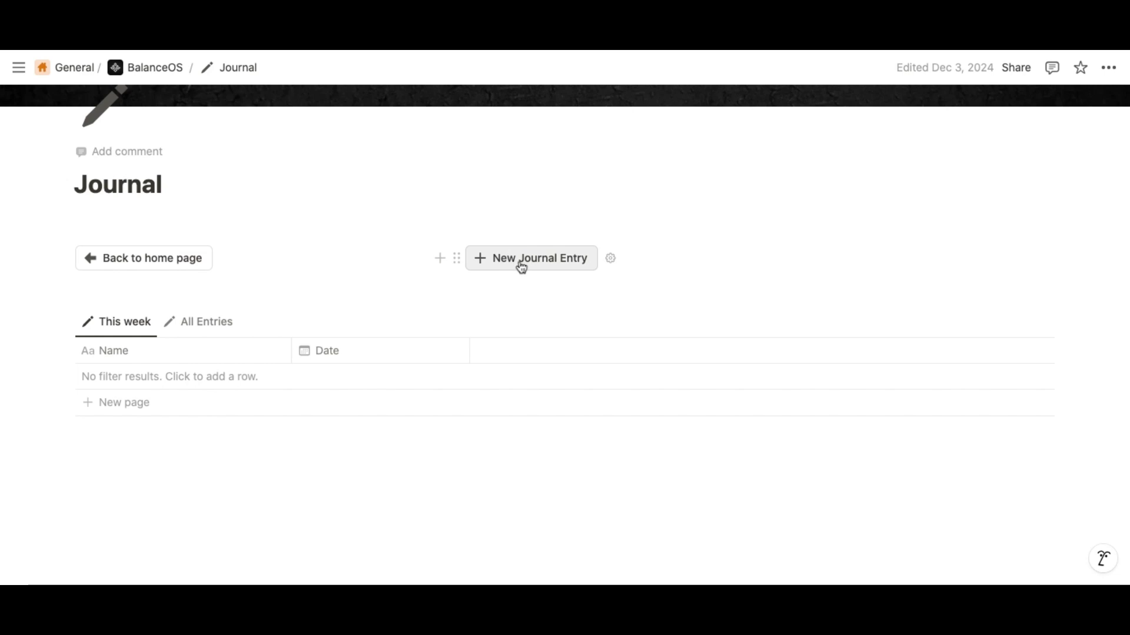
scroll(412, 335, down, 1)
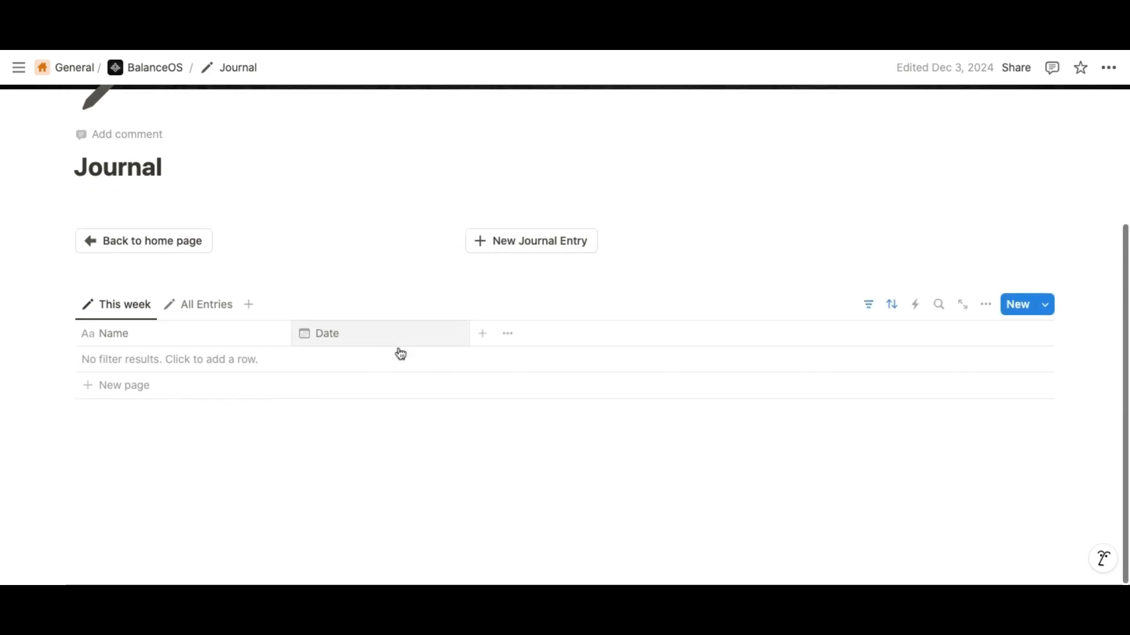
click(131, 386)
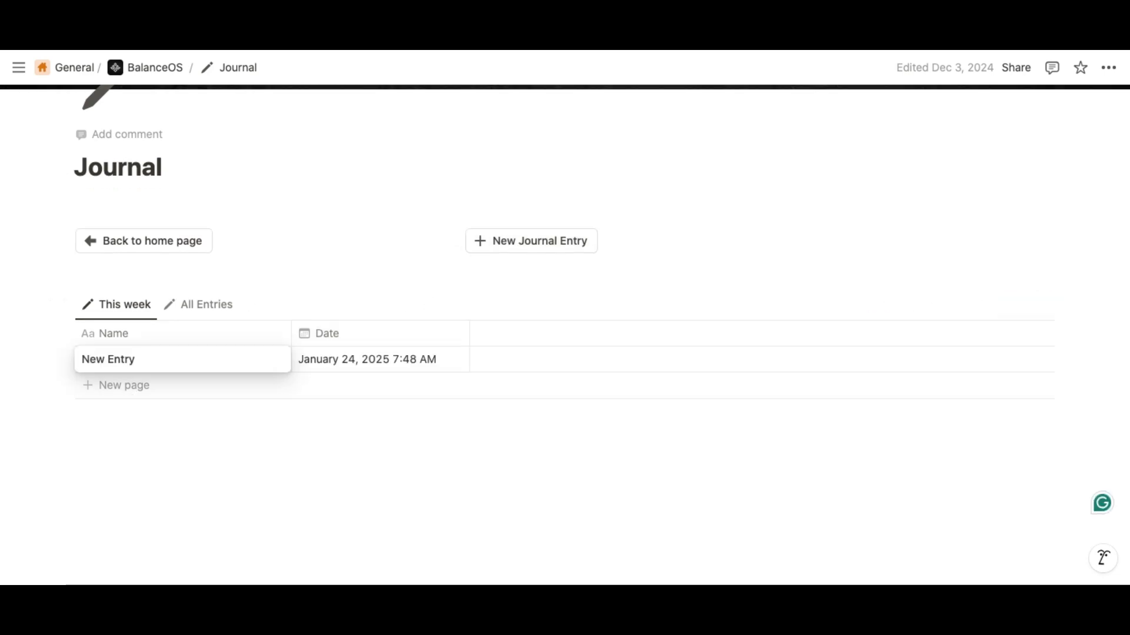
key(Escape)
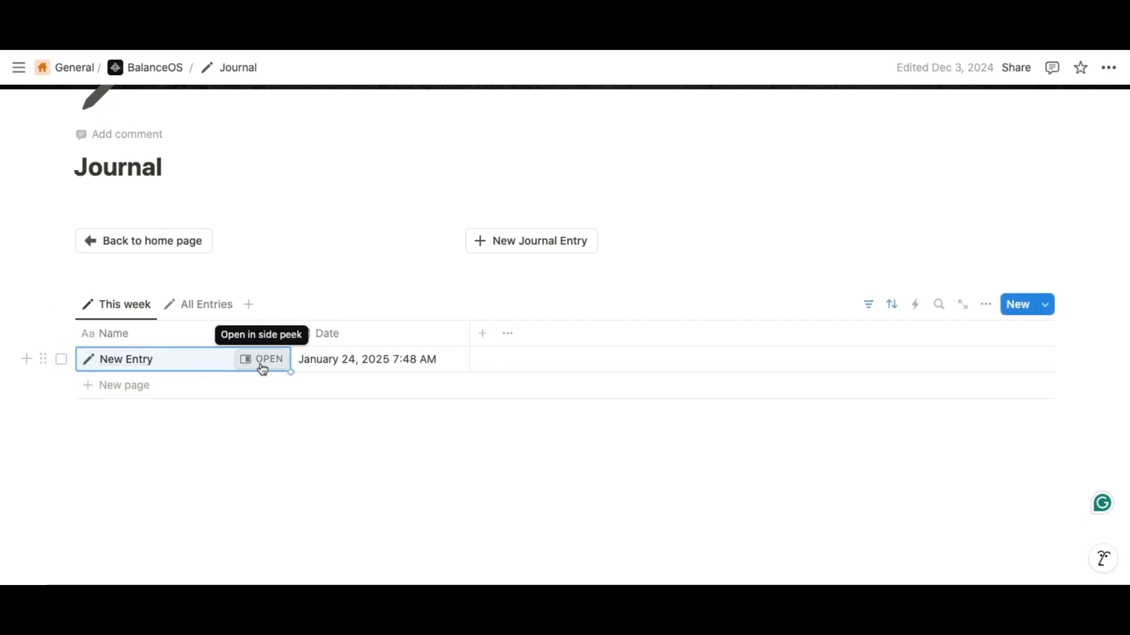
Undo the prefilled name and date of the new journal entry and redo them
key(super+z)
key(super+z)
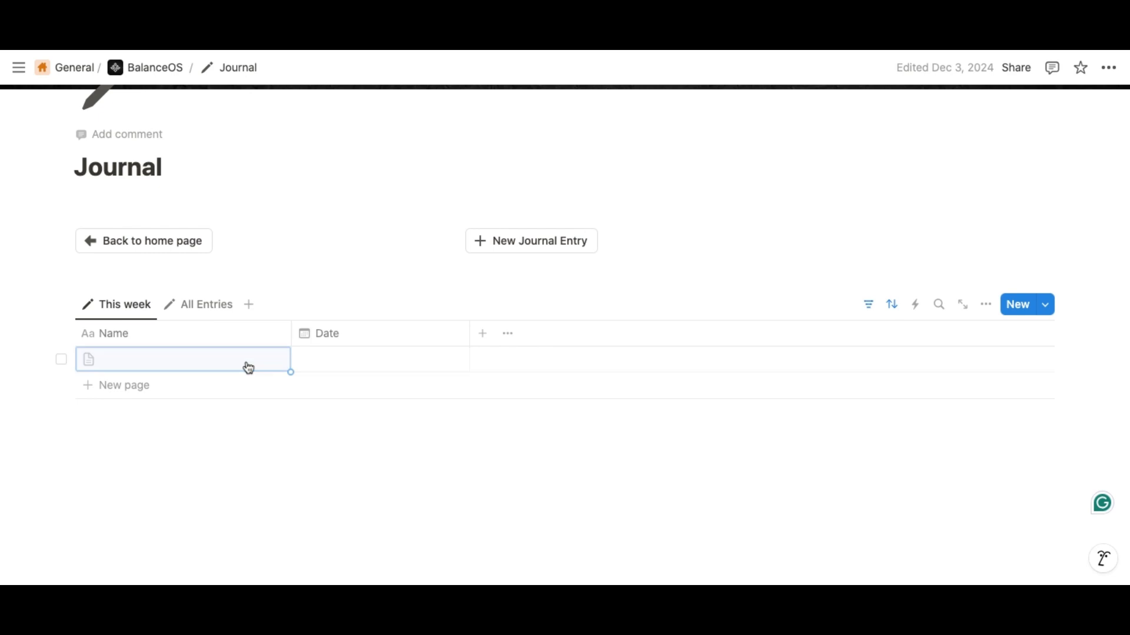
key(super+shift+z)
key(super+shift+z)
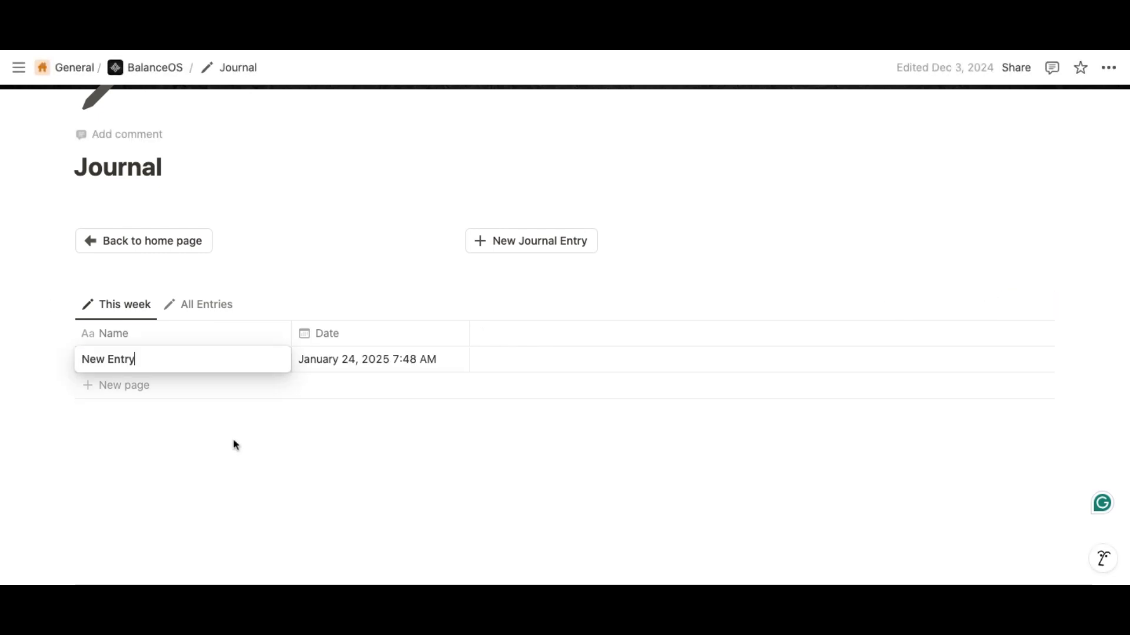
key(Escape)
Open the new journal entry in side peek, apply the "New Entry" template to it, and close the peek
click(272, 367)
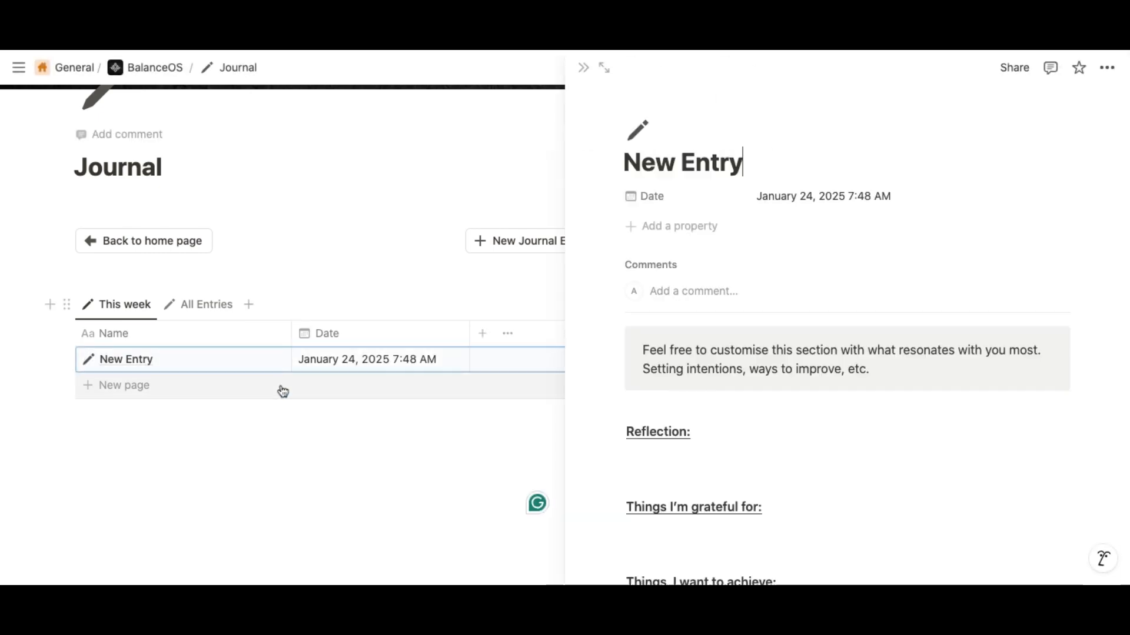
click(684, 415)
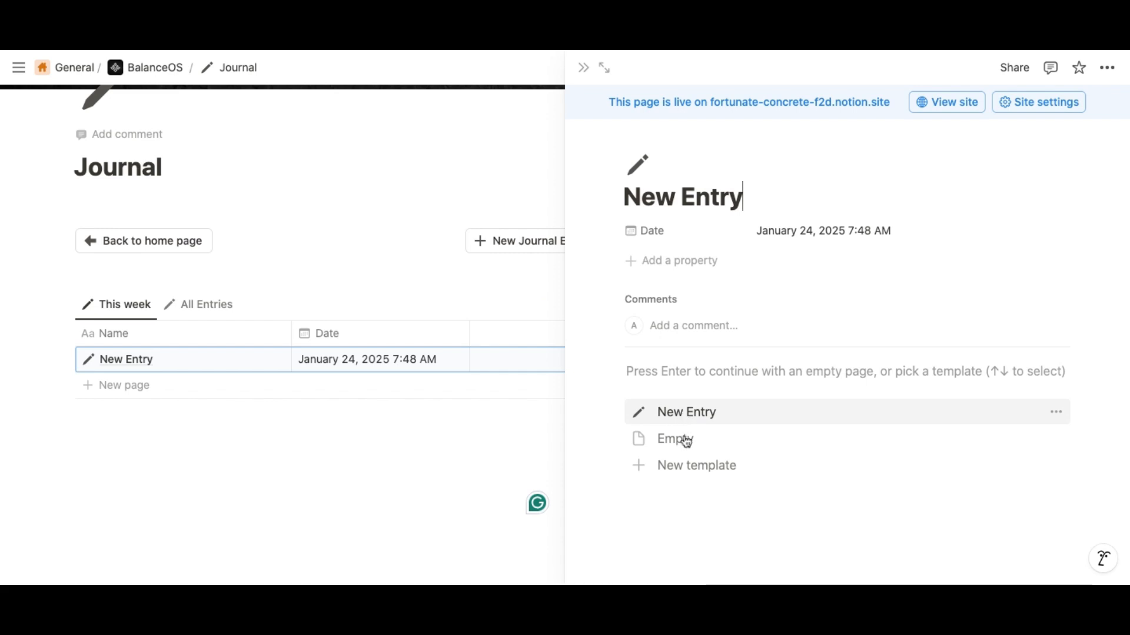
scroll(704, 486, down, 3)
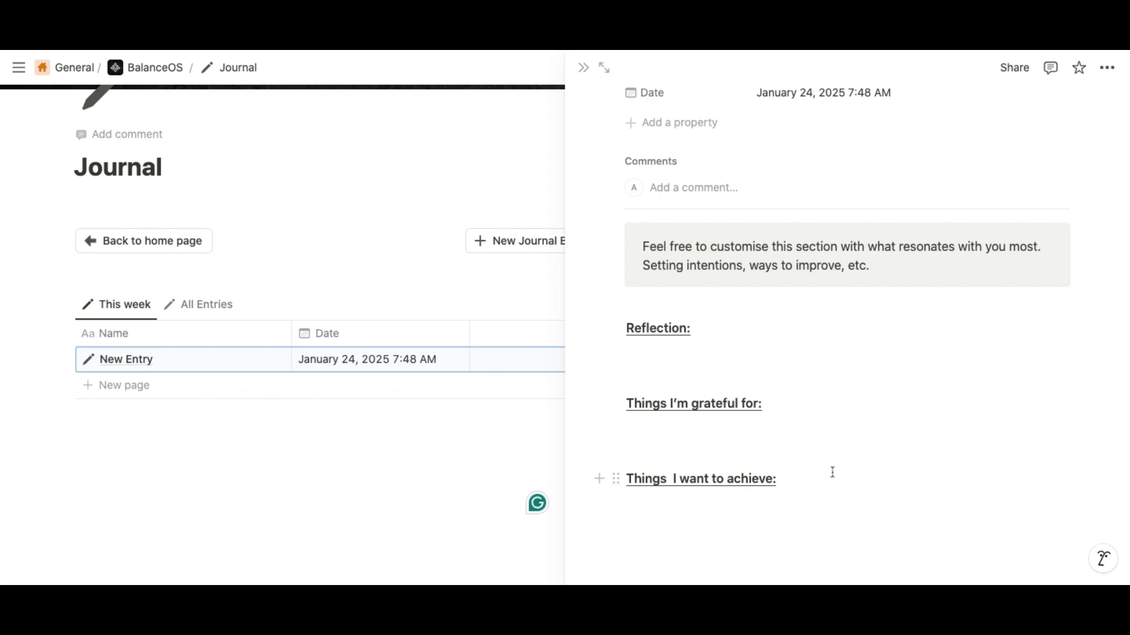
scroll(862, 322, up, 2)
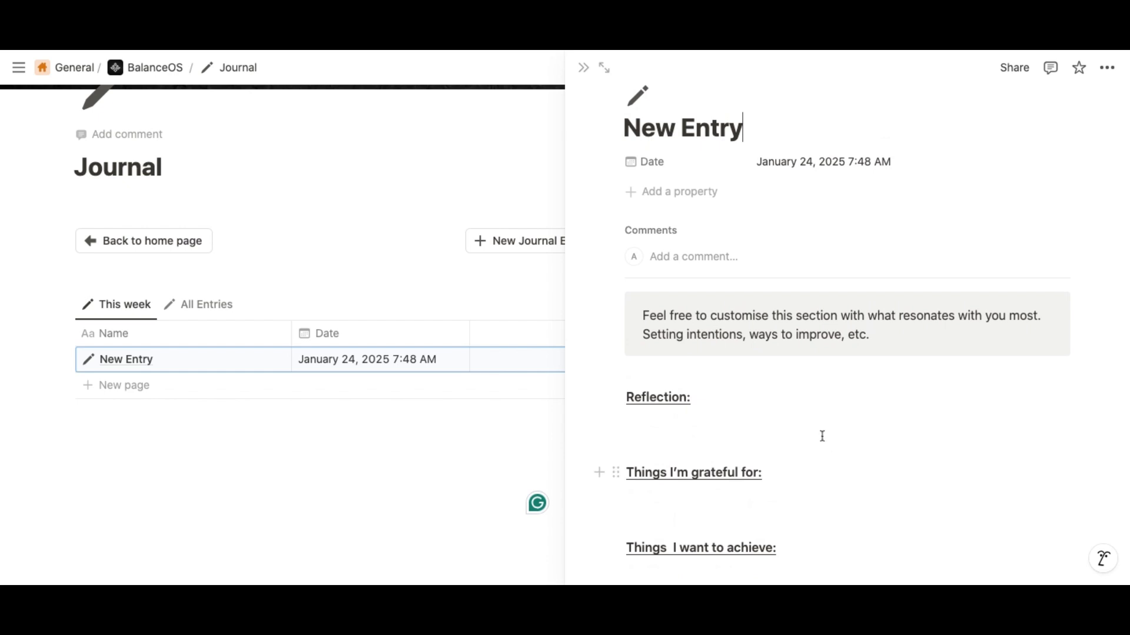
click(583, 68)
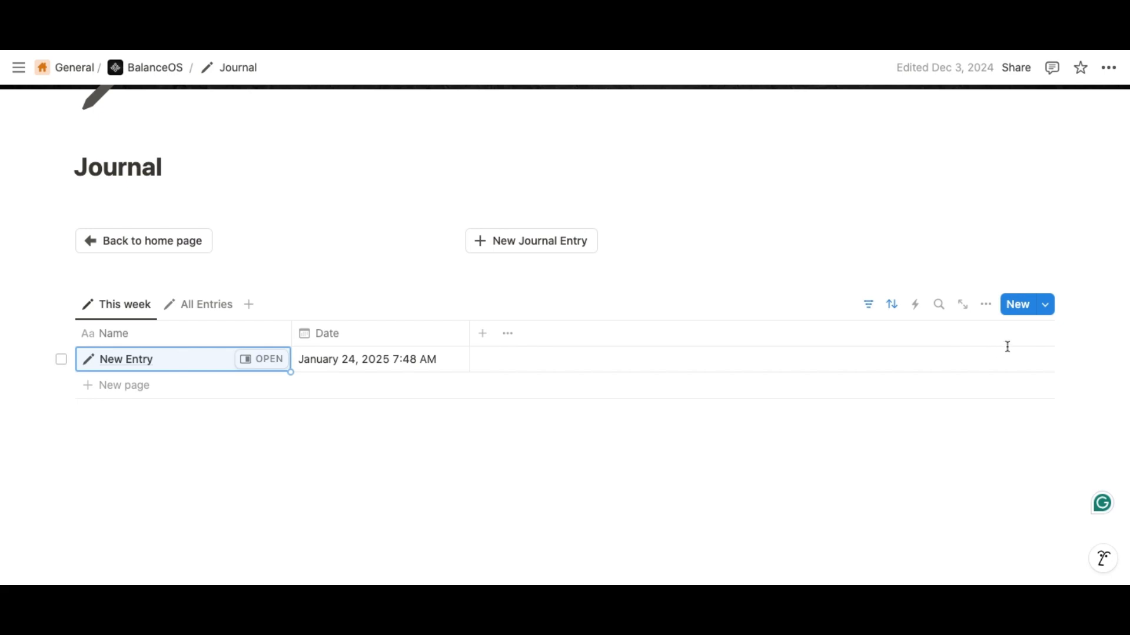
Open the Journal's default "New Entry" template for editing and go to its Reflection section
click(1046, 304)
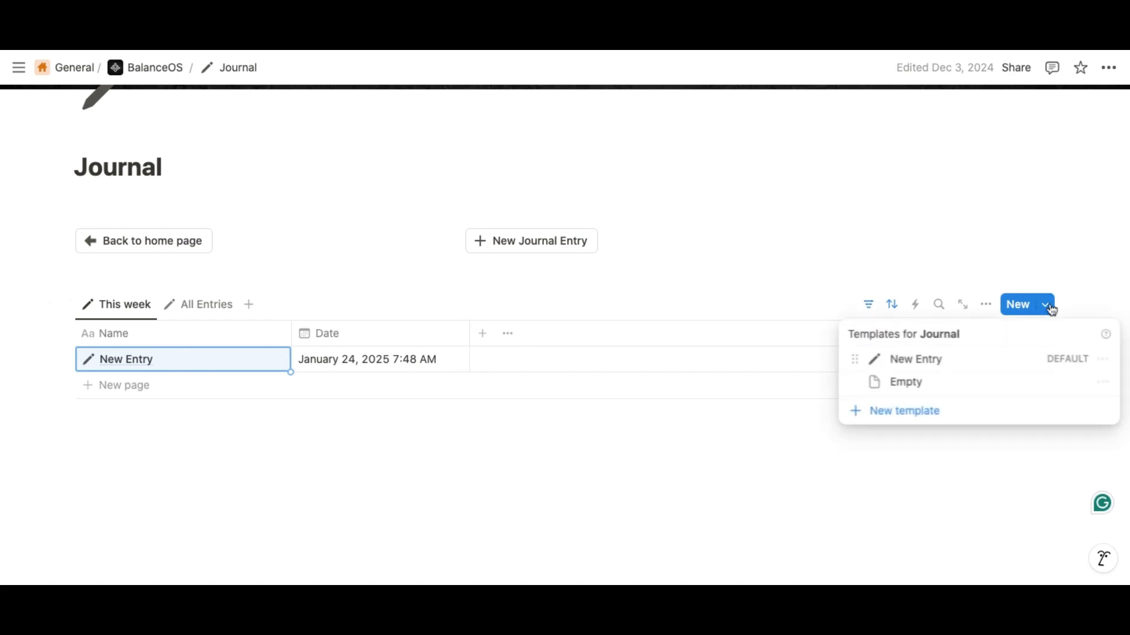
click(1105, 366)
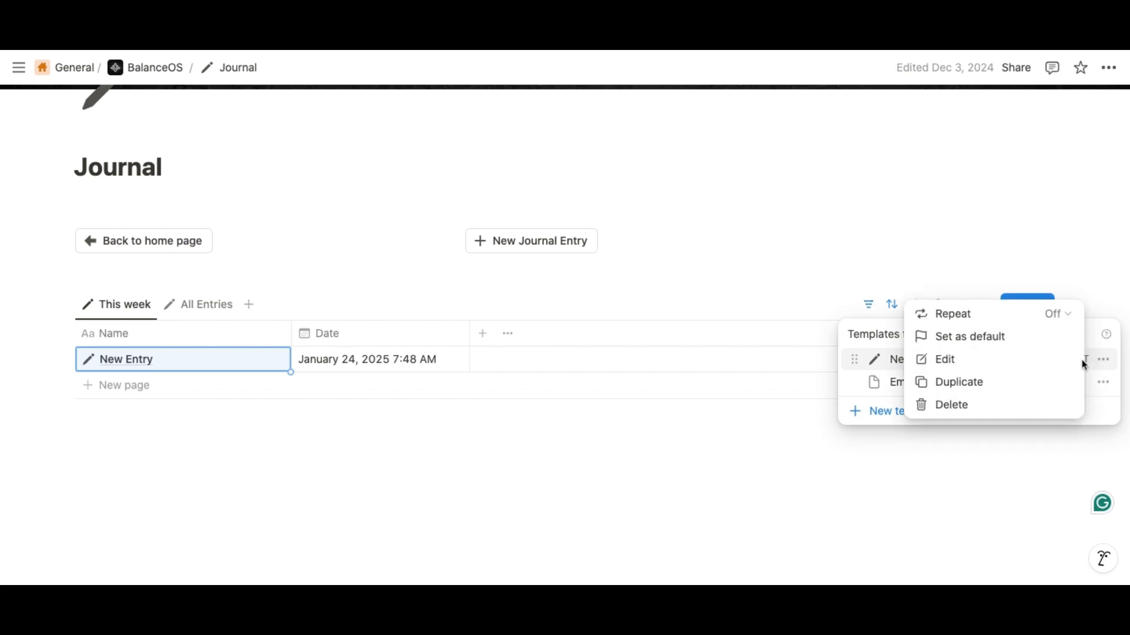
click(1027, 365)
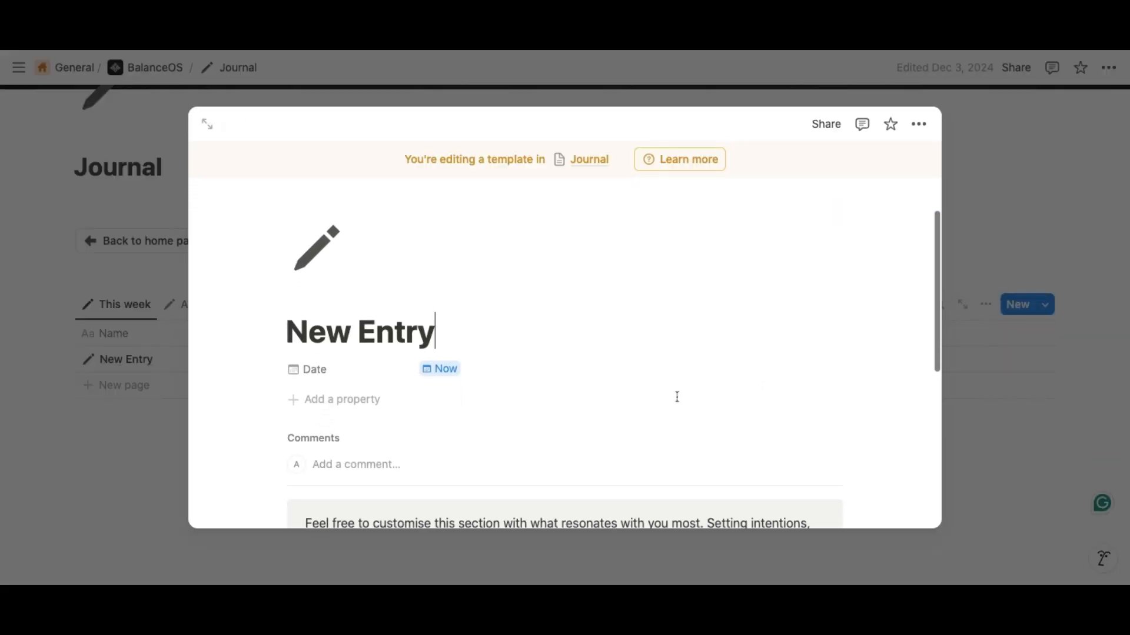
scroll(677, 397, down, 5)
click(502, 347)
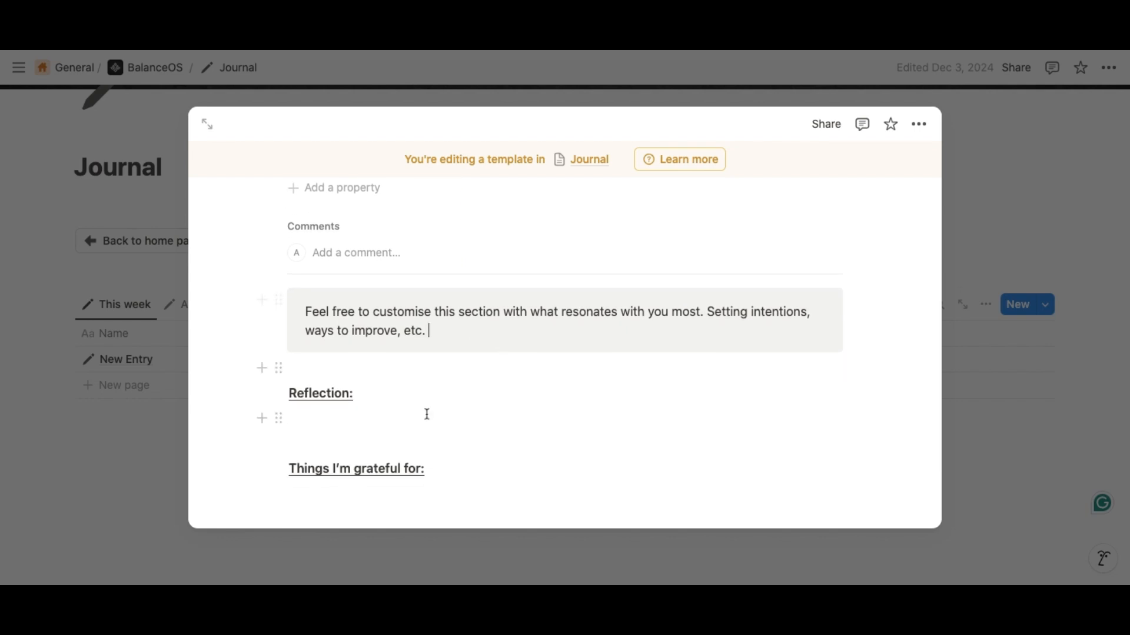
click(426, 415)
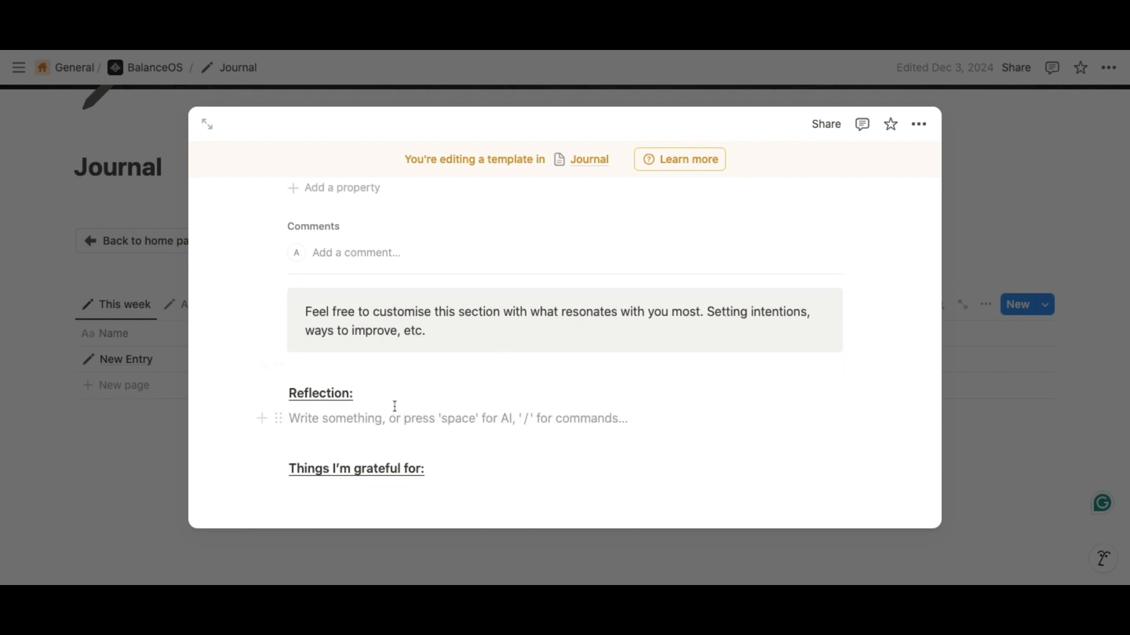
click(291, 389)
scroll(377, 395, up, 1)
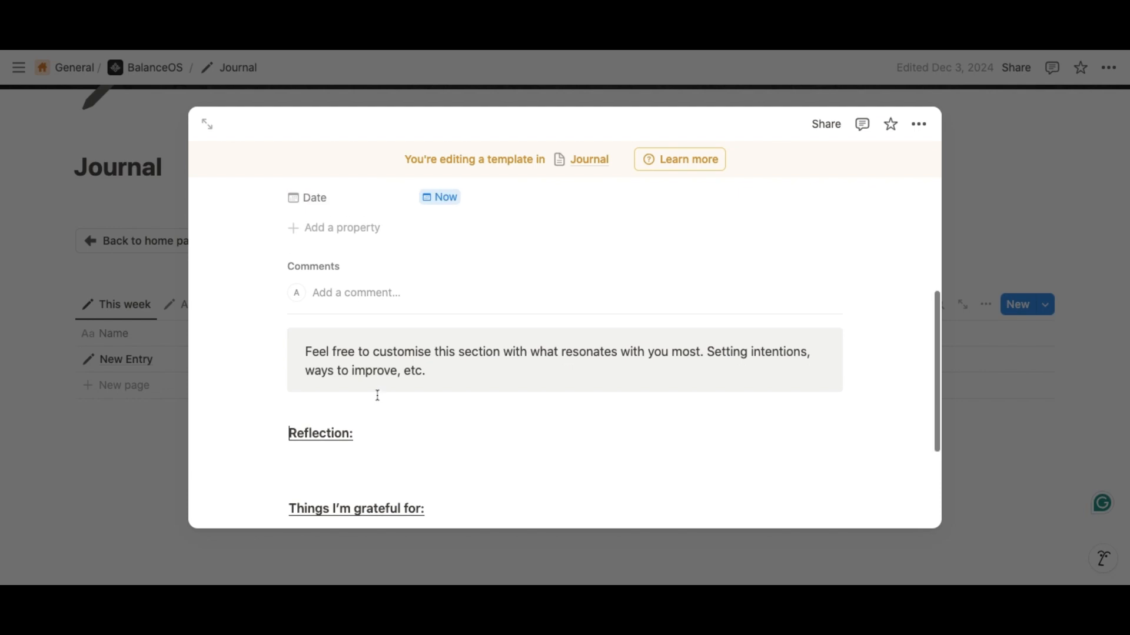
Try out a sample line "New line here.." above the Reflection heading in the template and delete it again
scroll(376, 395, down, 1)
click(355, 375)
text(N)
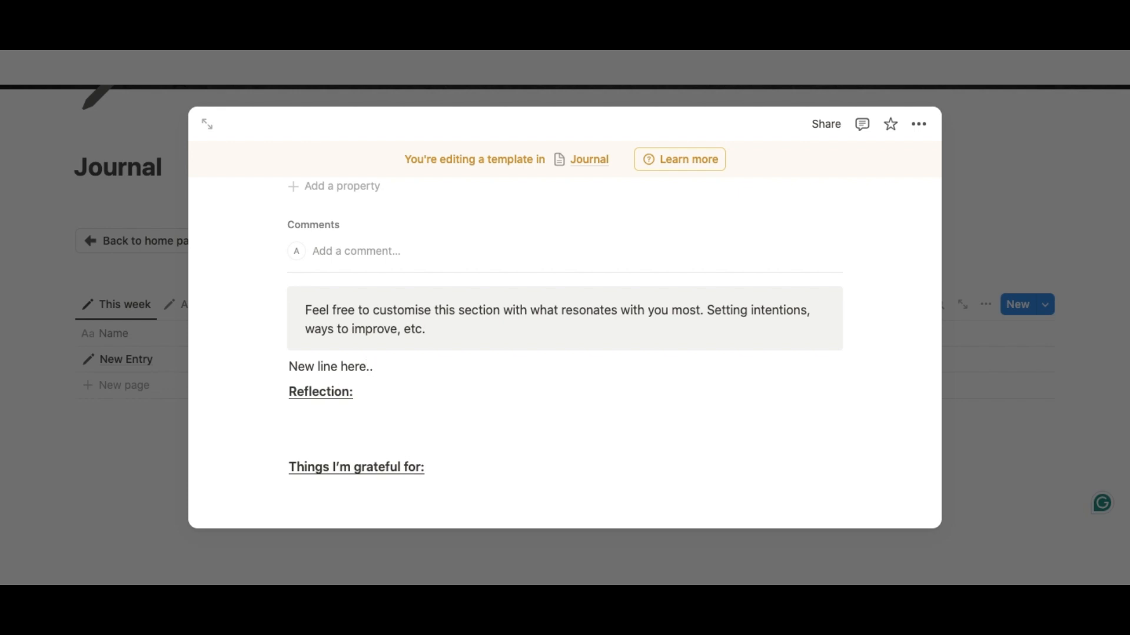
text(ew line here..)
key(Return)
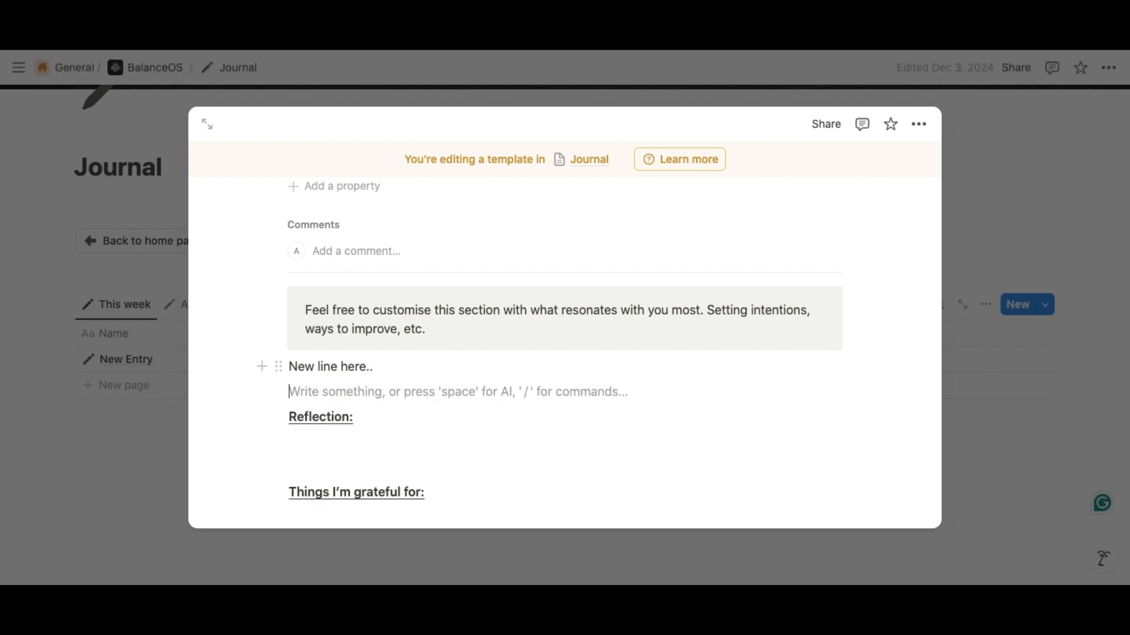
key(BackSpace)
key(BackSpace)
key(BackSpace)
key(BackSpace)
key(BackSpace)
key(BackSpace)
key(BackSpace)
key(BackSpace)
key(BackSpace)
key(BackSpace)
key(BackSpace)
key(BackSpace)
key(BackSpace)
key(BackSpace)
key(BackSpace)
key(BackSpace)
key(BackSpace)
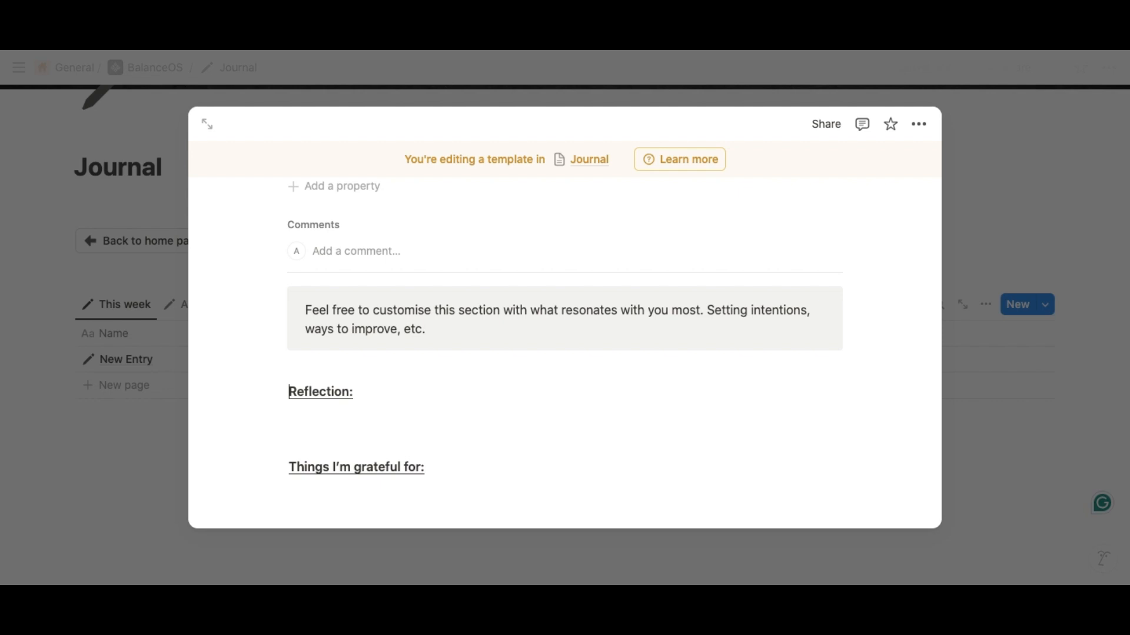
scroll(399, 353, up, 5)
scroll(399, 353, down, 6)
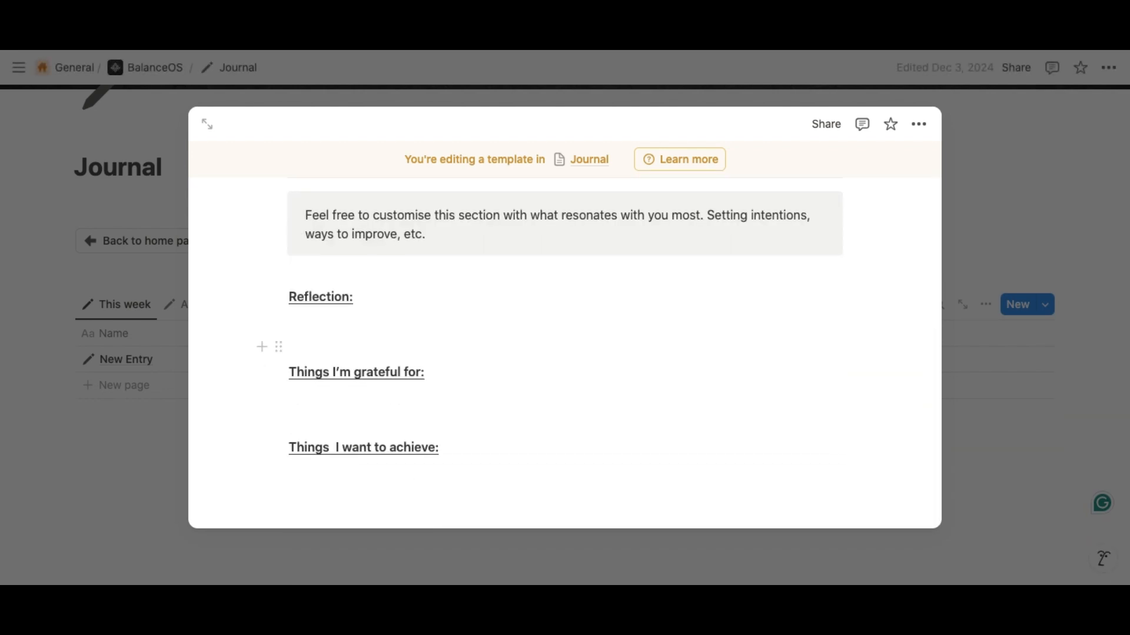
Close the journal template editor and view the Journal database's All Entries view
click(993, 325)
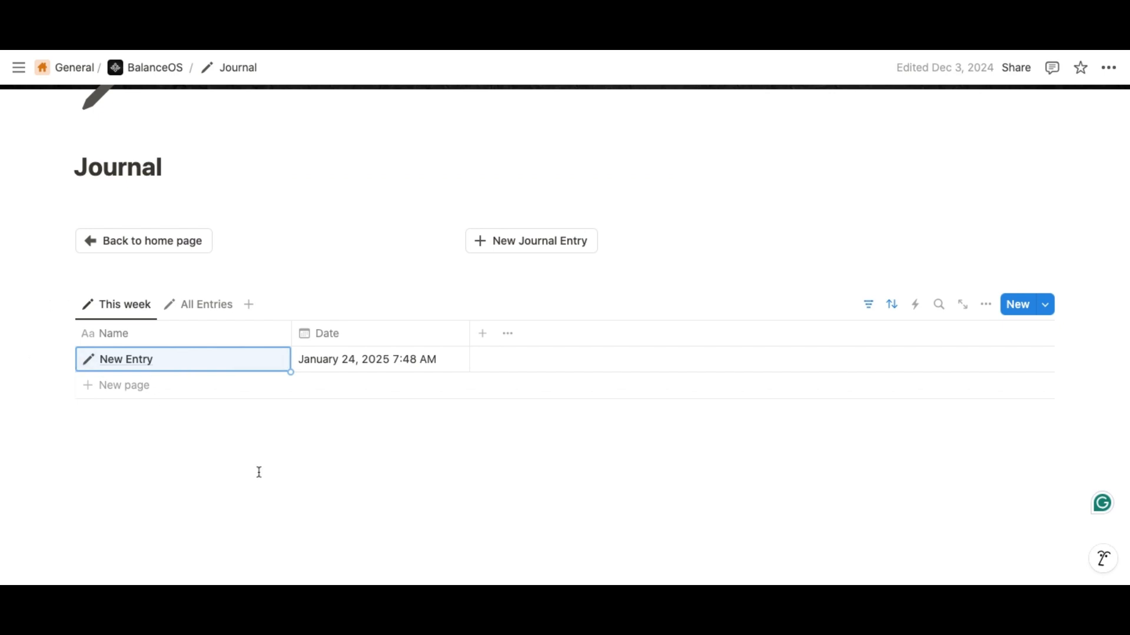
click(217, 308)
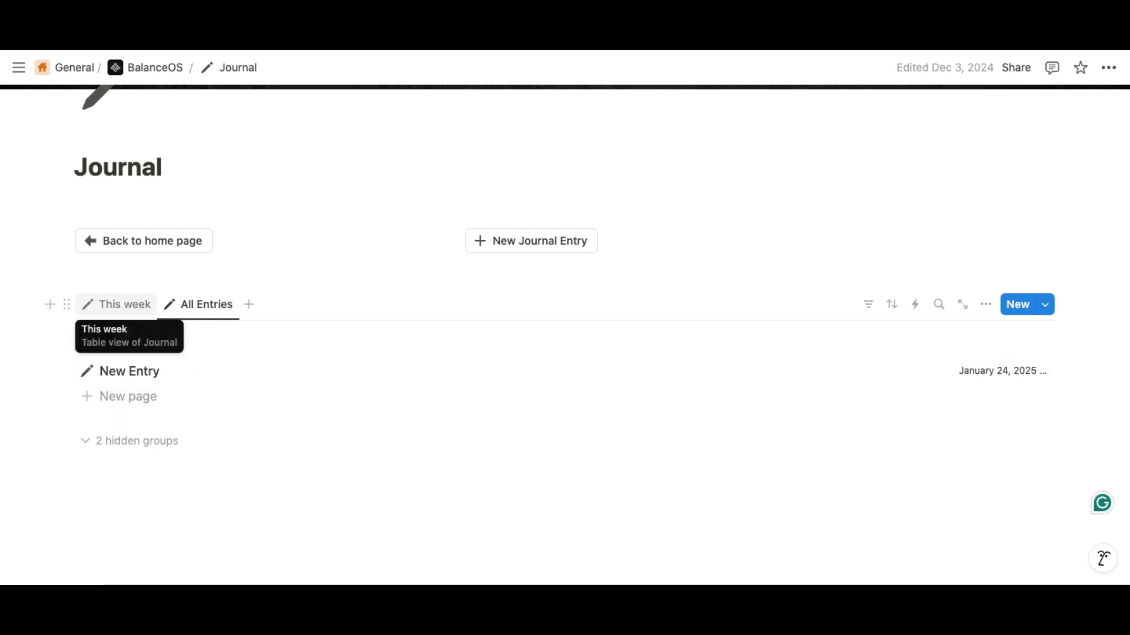
Return to the This week view of the Journal and delete the "New Entry" page
click(118, 304)
click(60, 359)
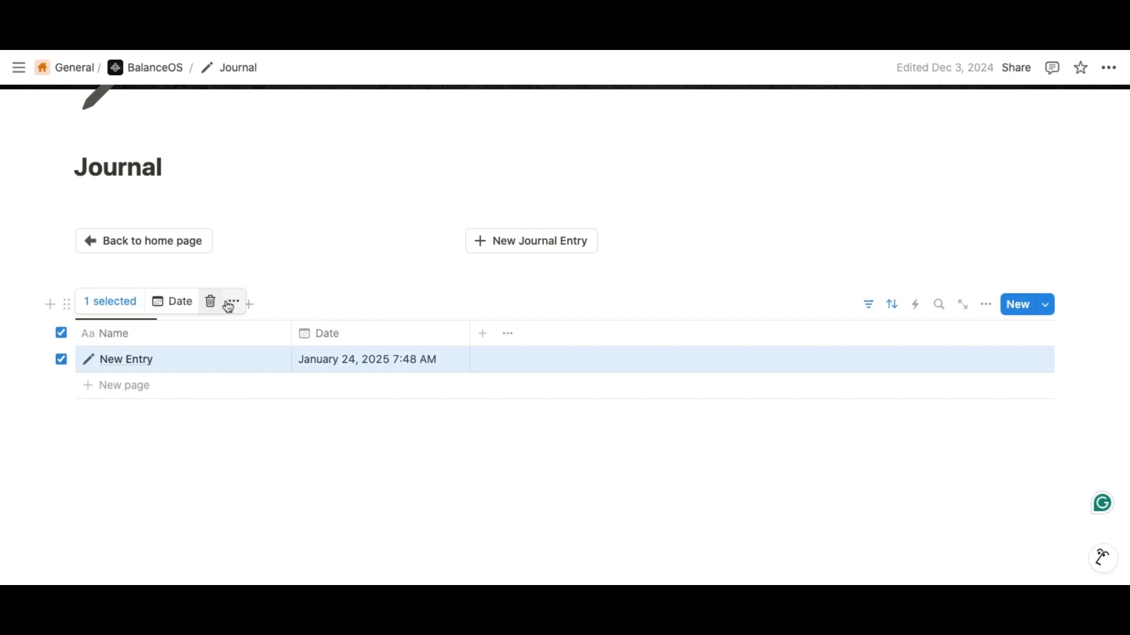
click(210, 302)
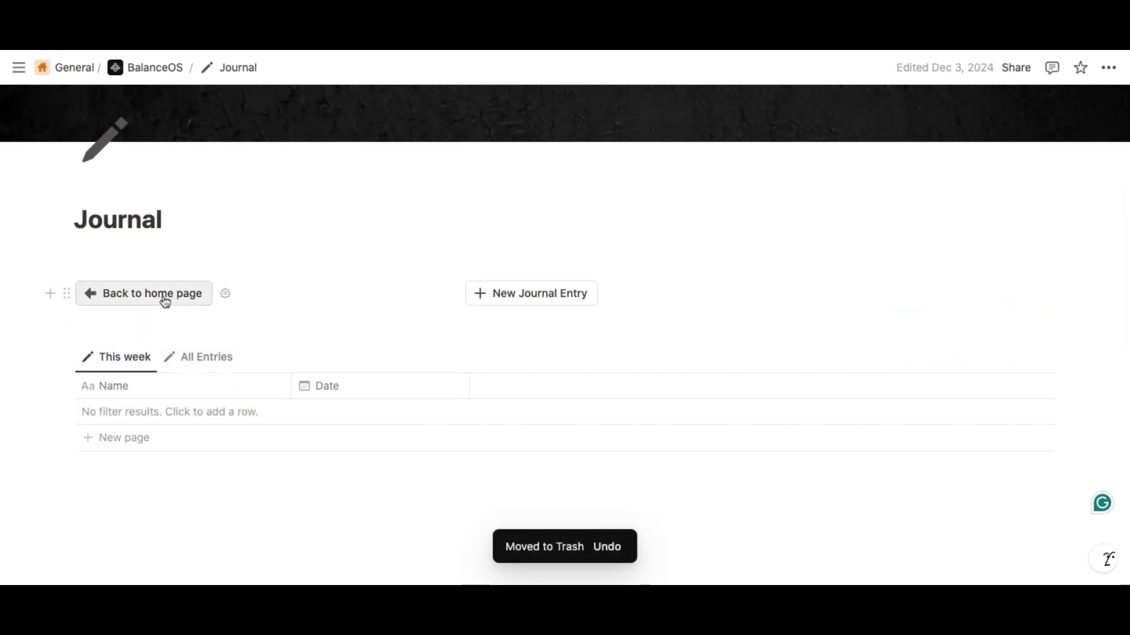
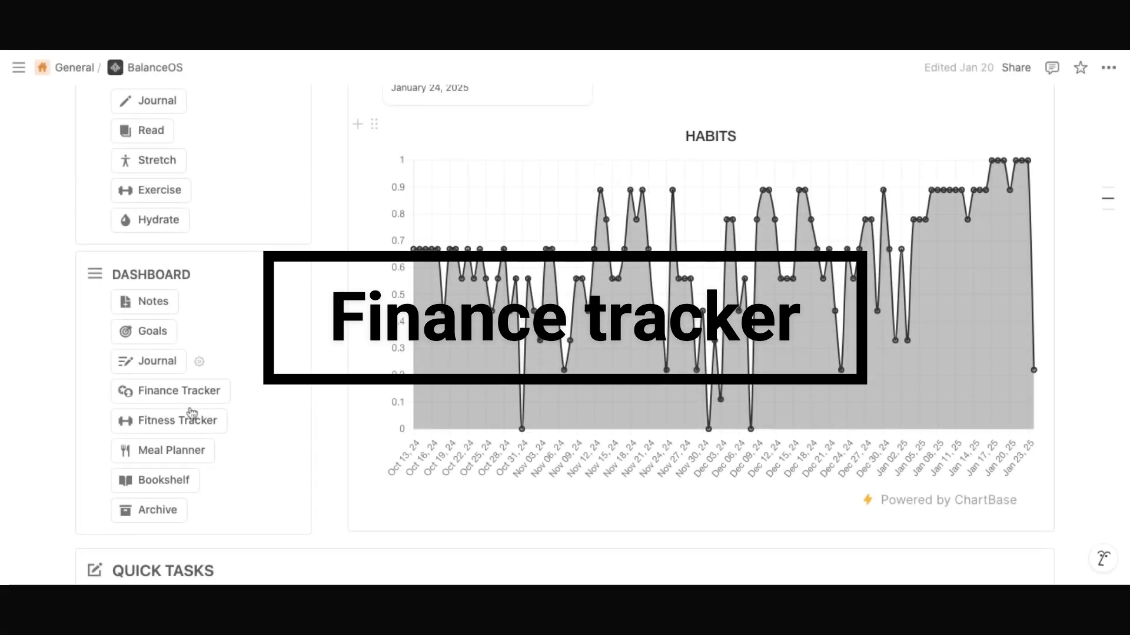
Open the Finance Tracker from the home page dashboard and look through its Accounts Overview and Goals sections
scroll(188, 412, down, 2)
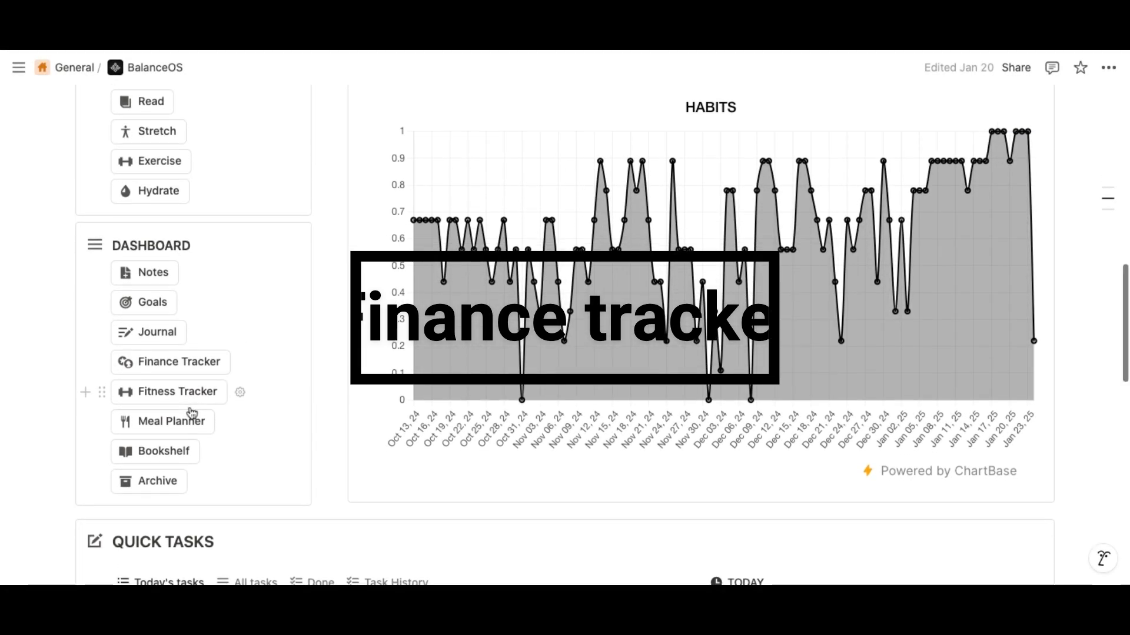
click(176, 356)
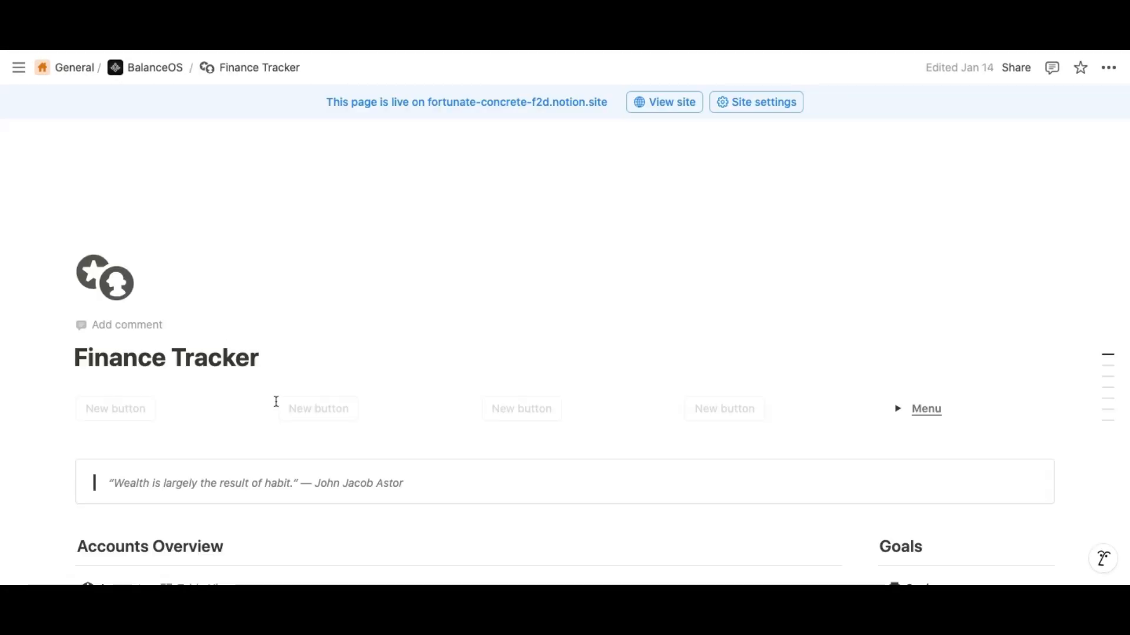
scroll(288, 438, down, 1)
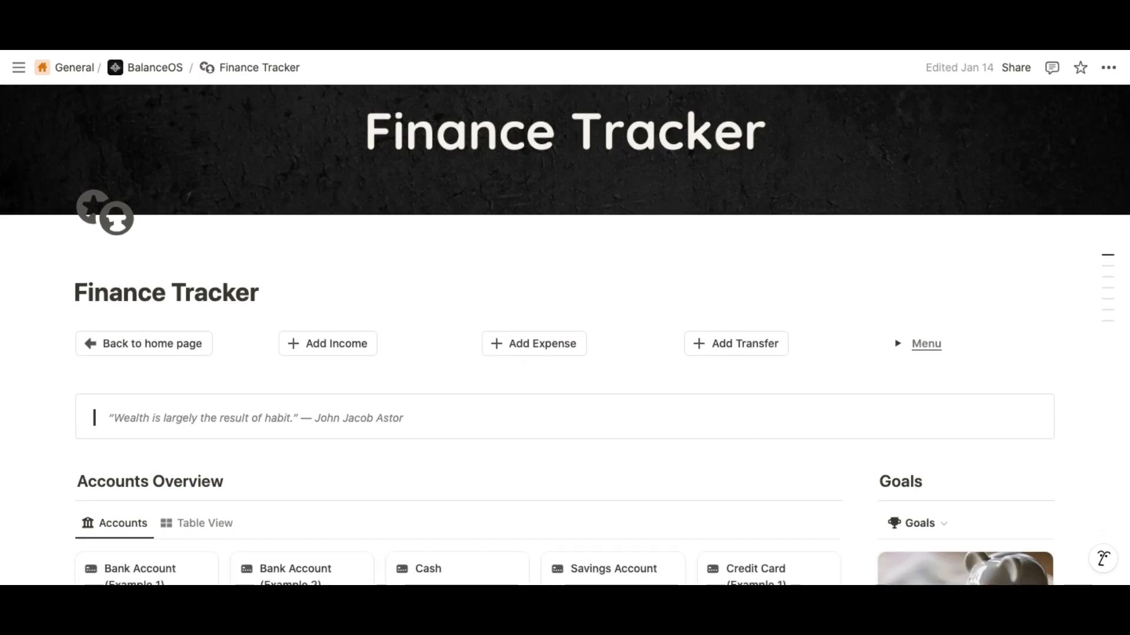
scroll(564, 336, down, 2)
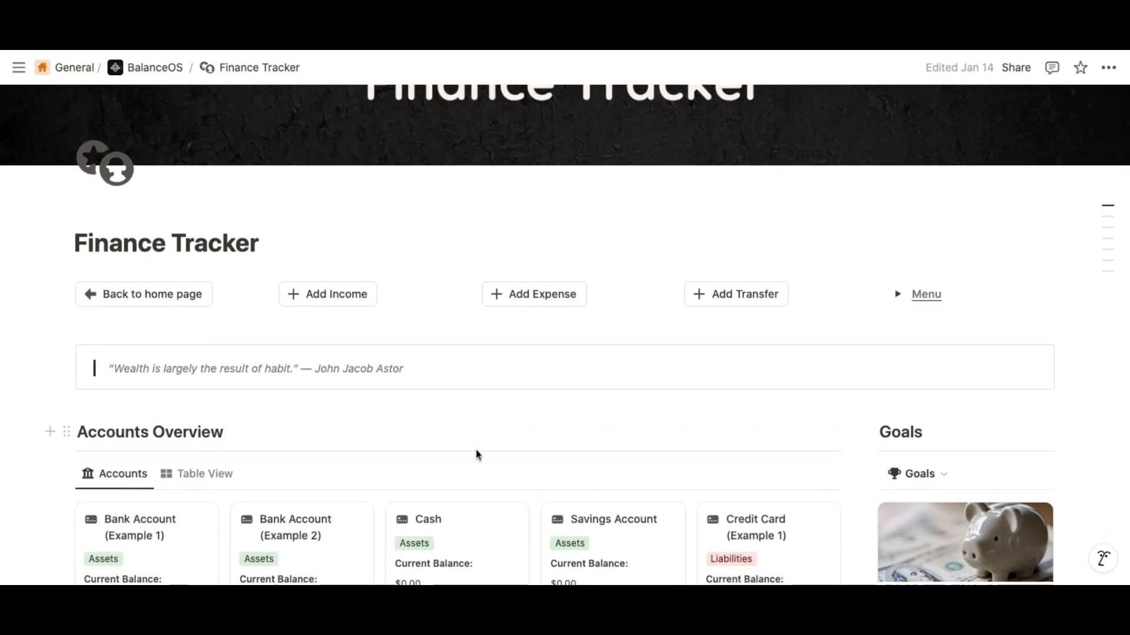
scroll(576, 450, down, 3)
scroll(576, 450, down, 5)
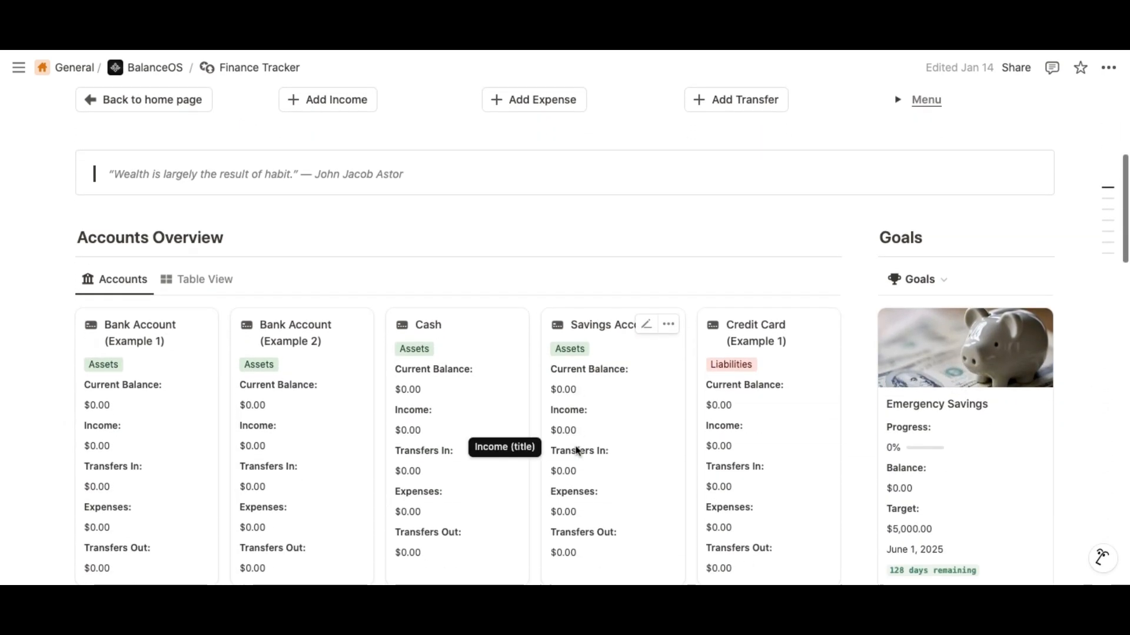
scroll(504, 438, down, 4)
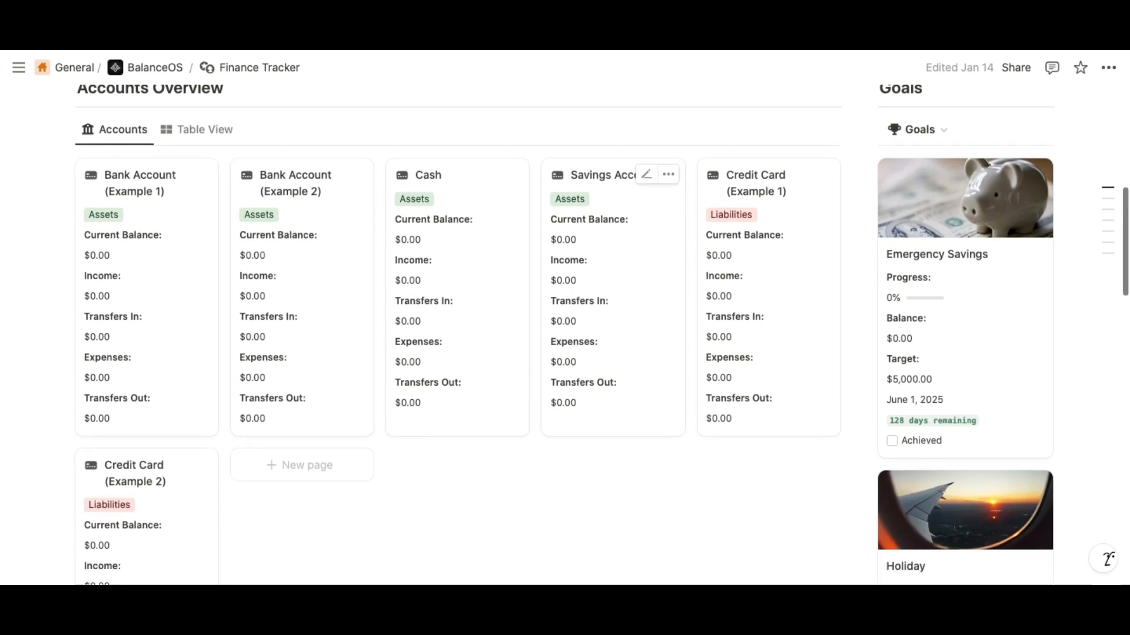
scroll(543, 447, down, 2)
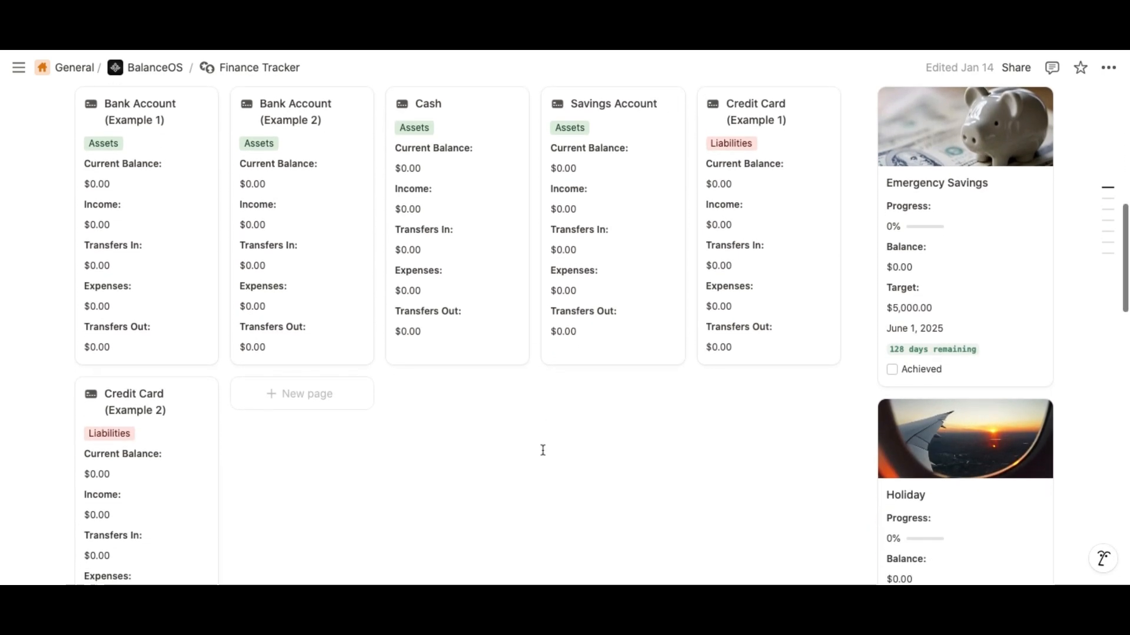
scroll(564, 336, down, 5)
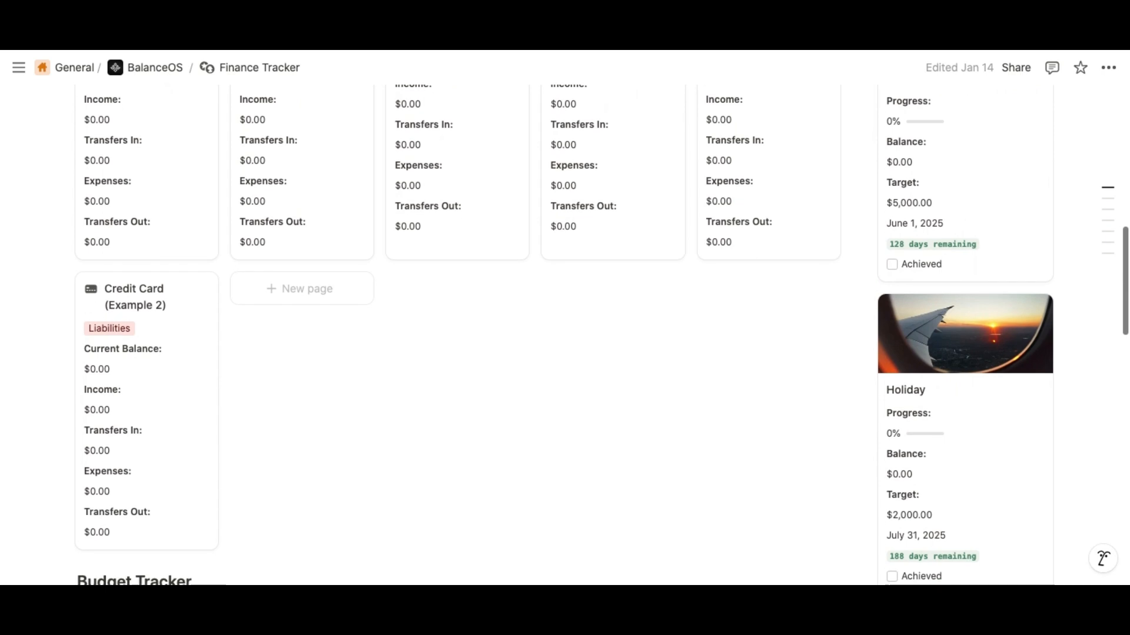
scroll(565, 335, down, 3)
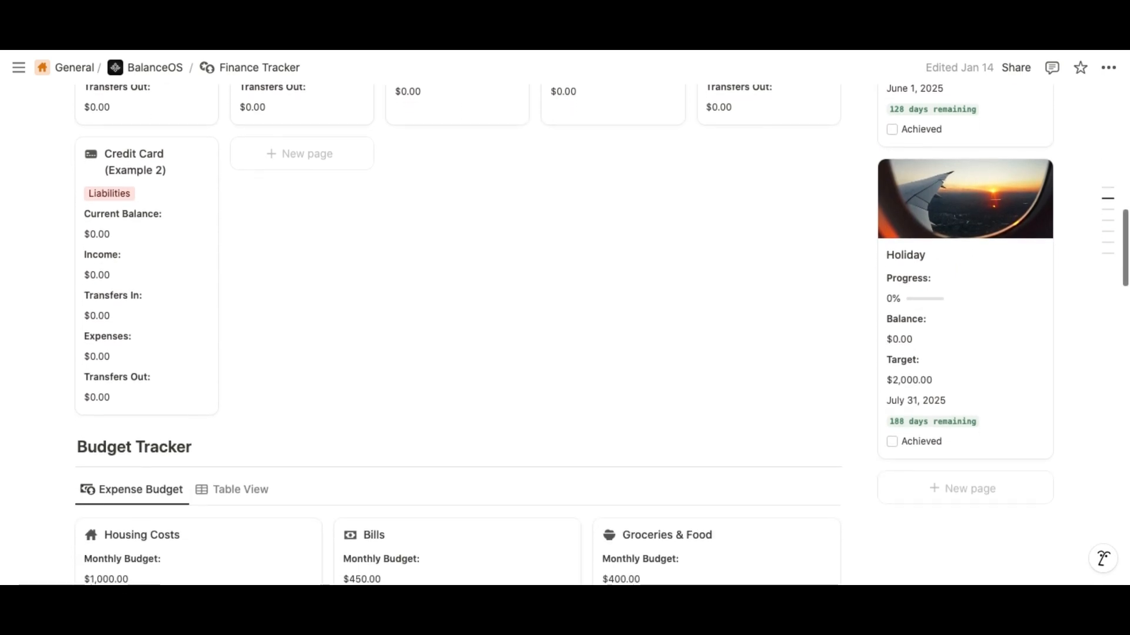
scroll(459, 482, down, 3)
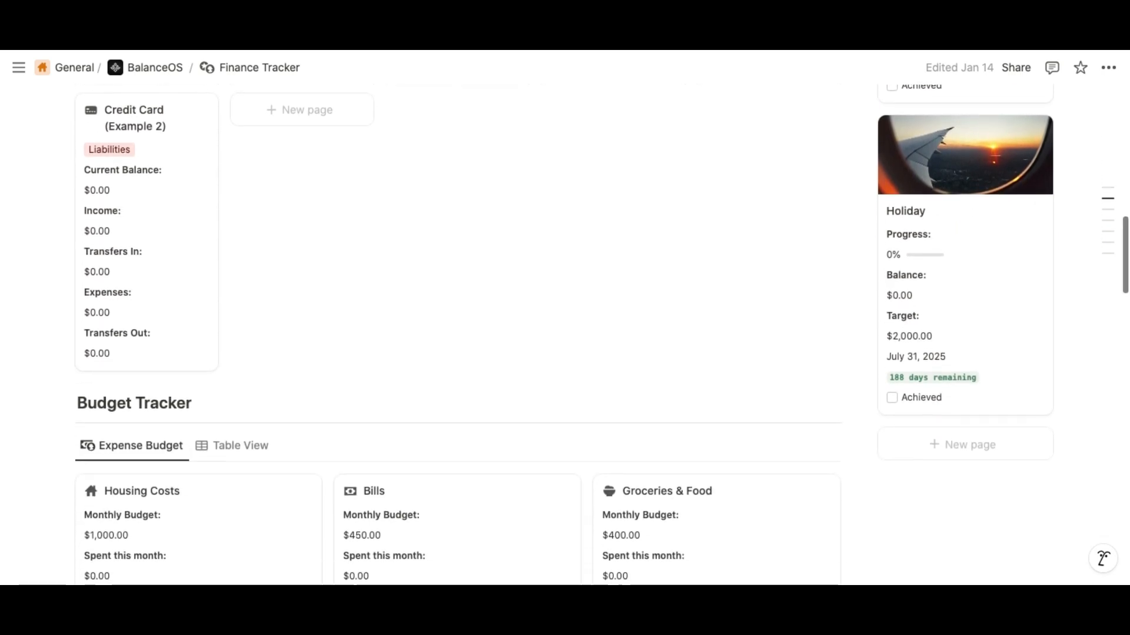
Look through the Expense Budget category cards in the Finance Tracker's Budget Tracker section
scroll(458, 442, down, 4)
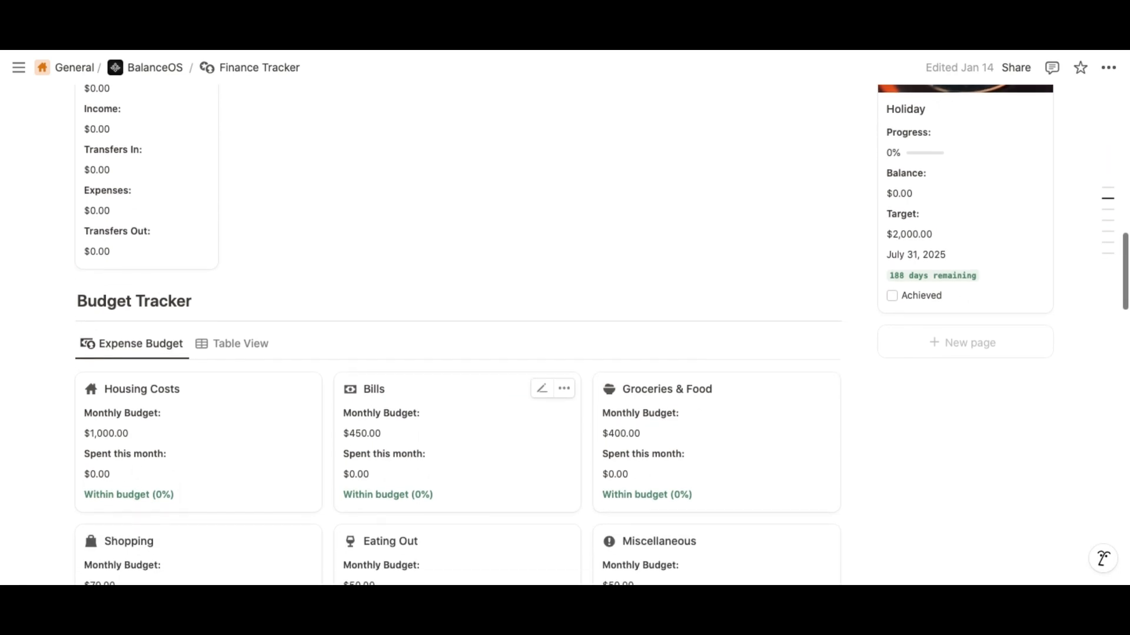
scroll(459, 412, down, 5)
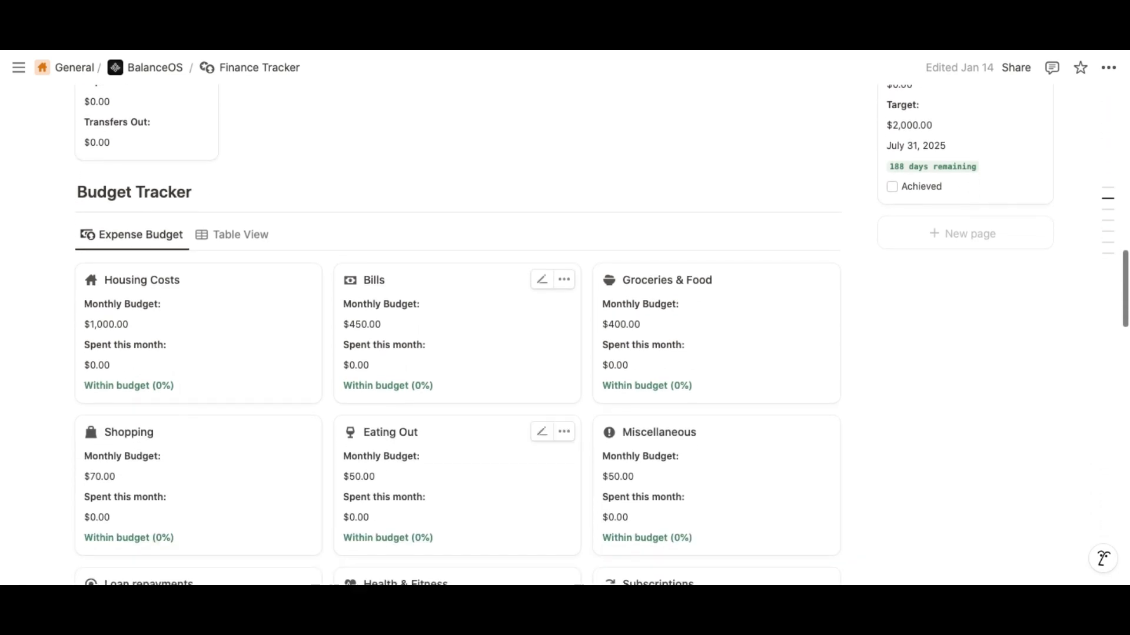
scroll(459, 453, down, 2)
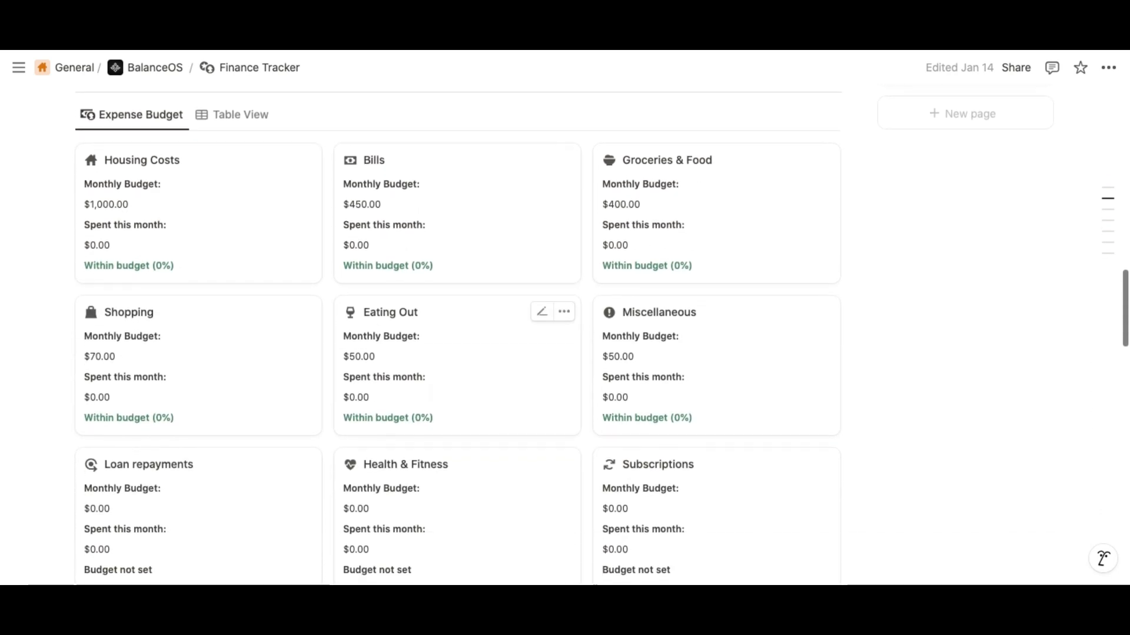
scroll(459, 453, down, 3)
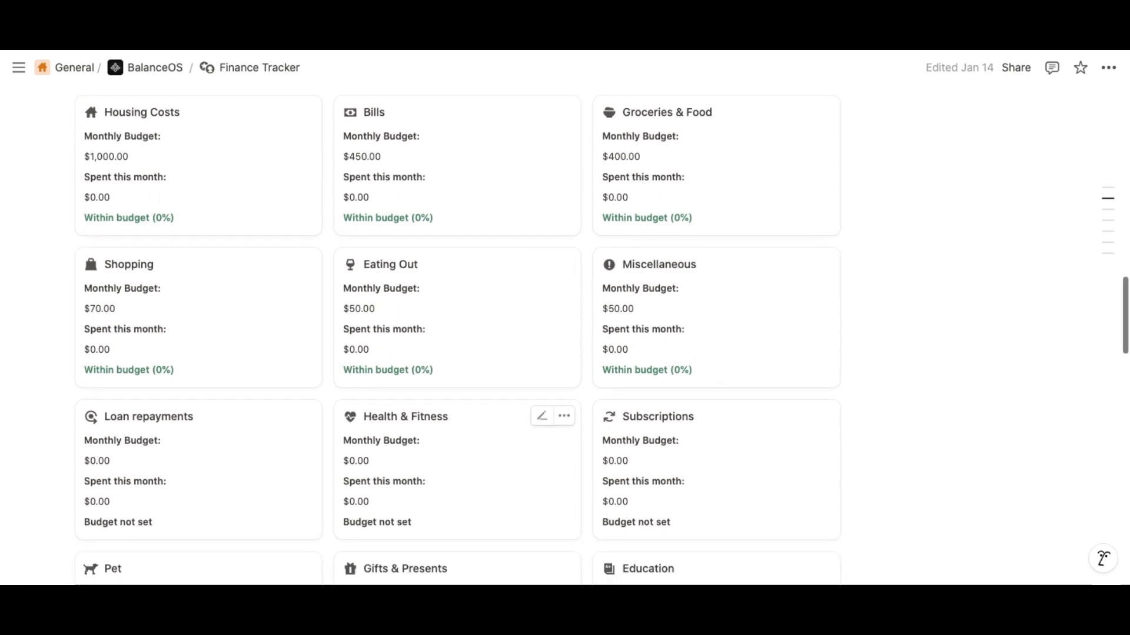
scroll(459, 412, down, 2)
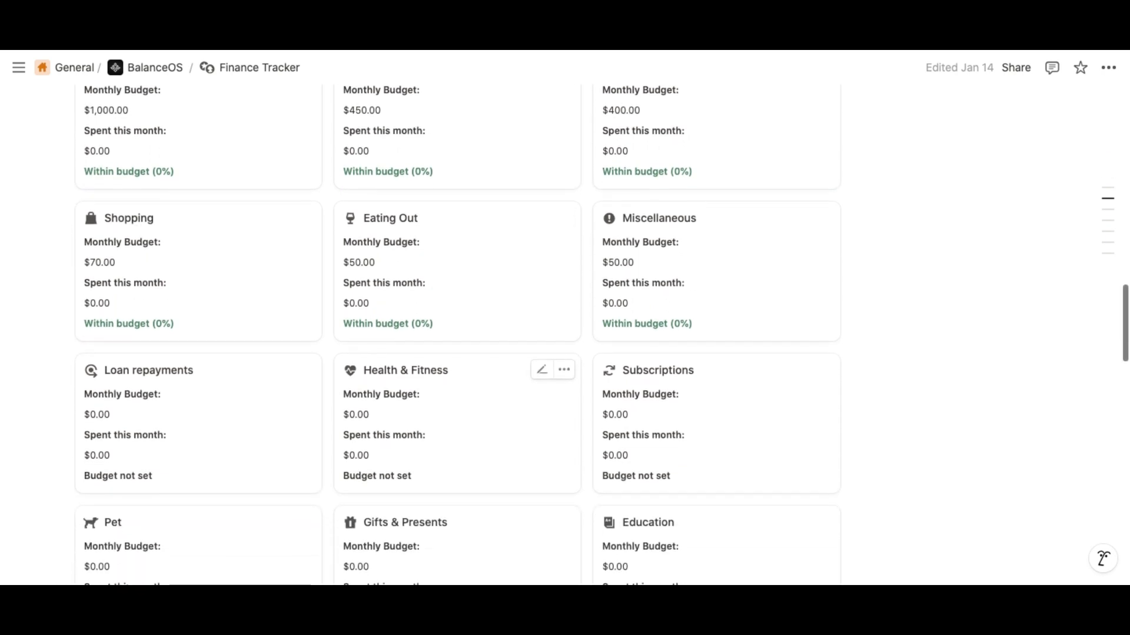
scroll(459, 382, down, 2)
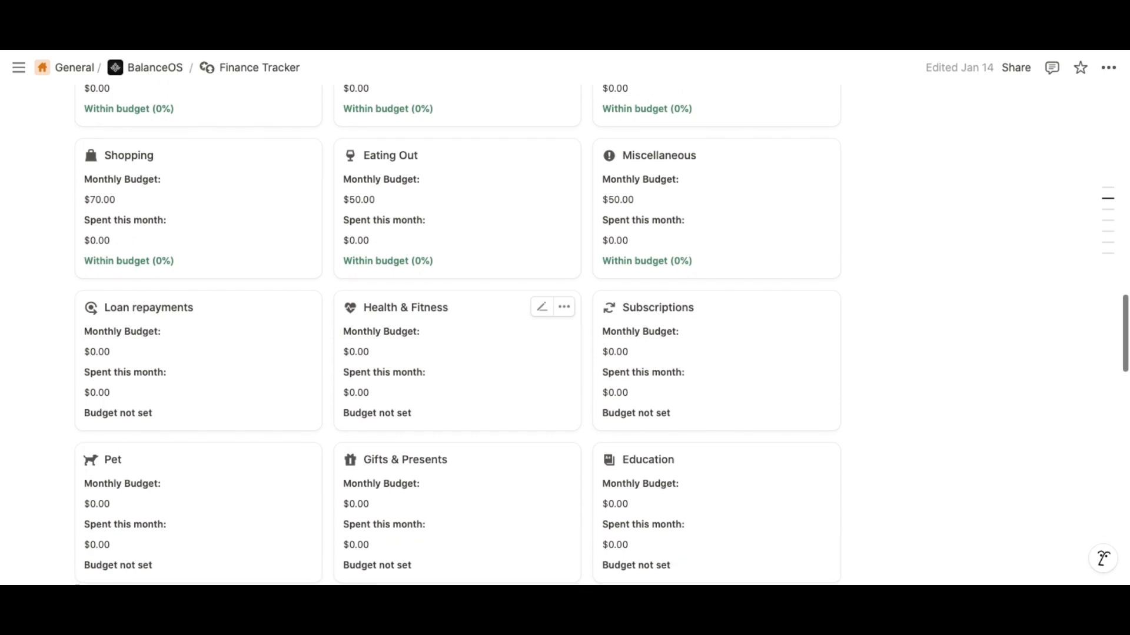
scroll(542, 424, down, 1)
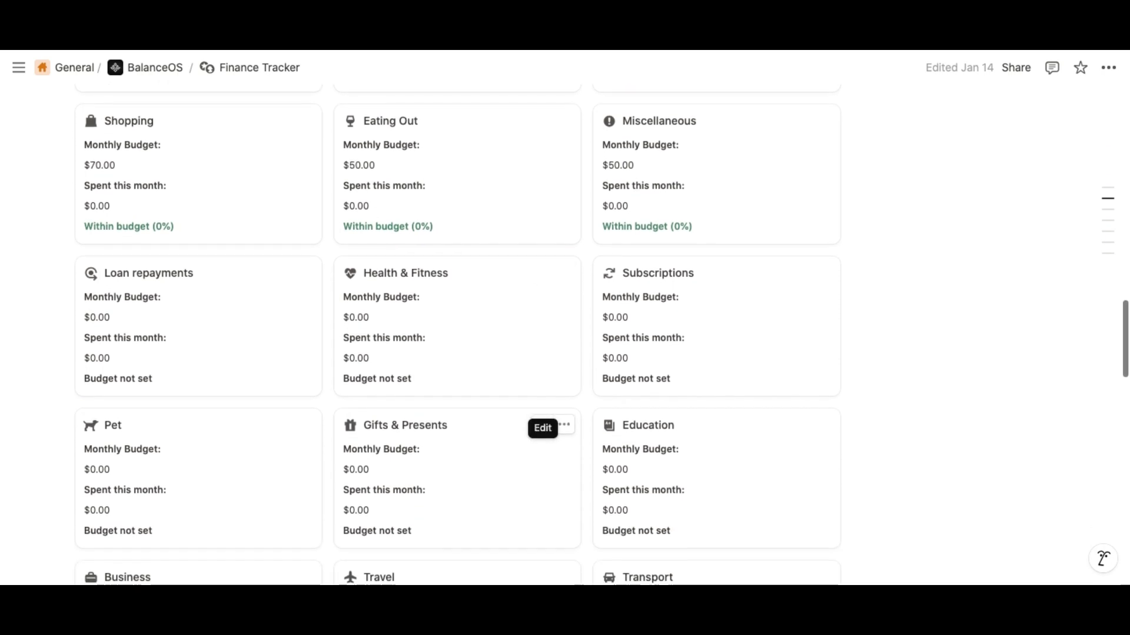
scroll(542, 424, down, 1)
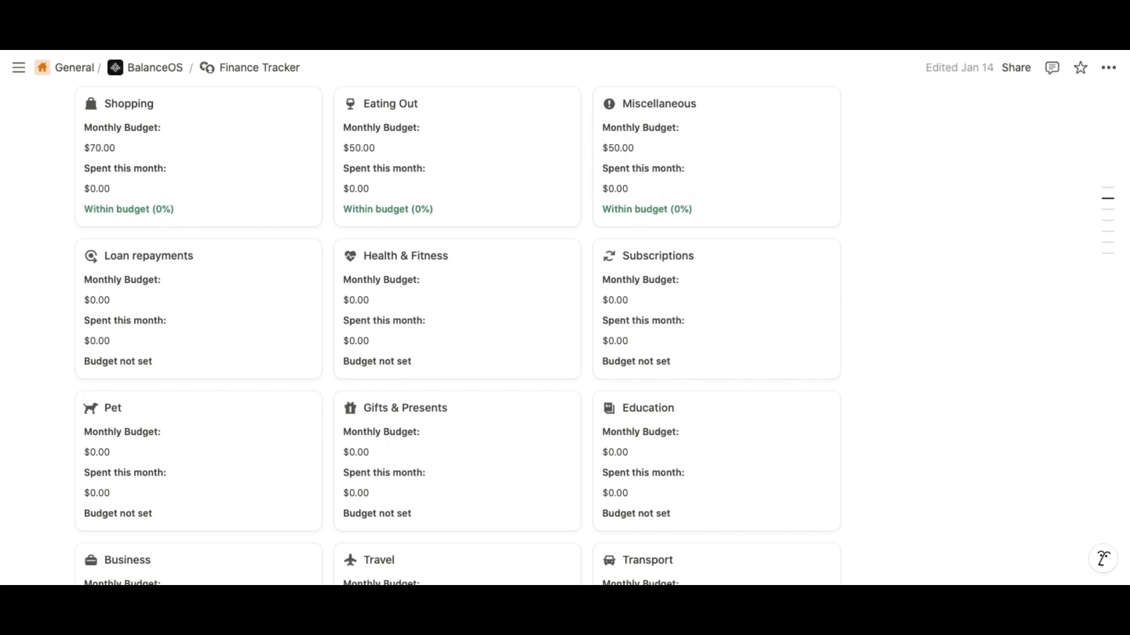
scroll(542, 447, up, 6)
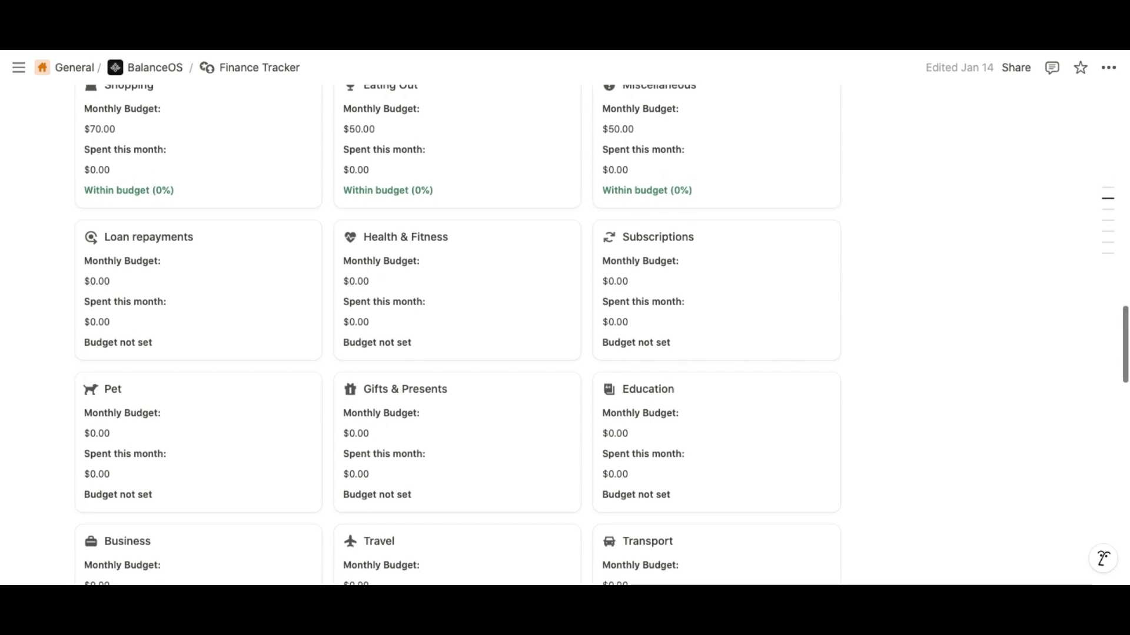
scroll(542, 447, up, 3)
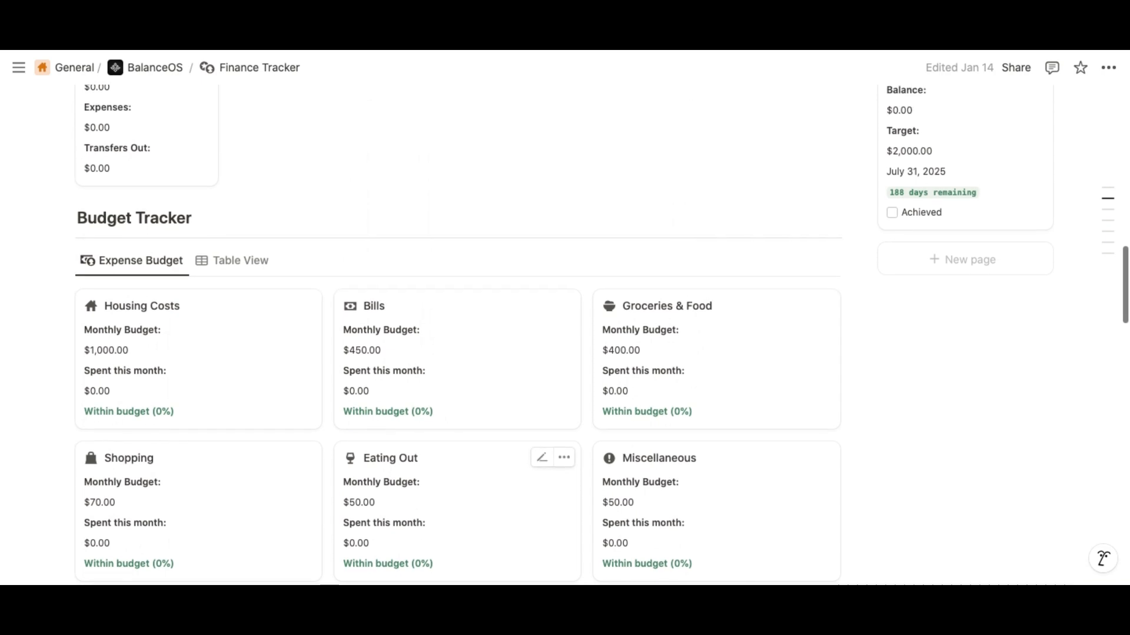
scroll(542, 447, up, 3)
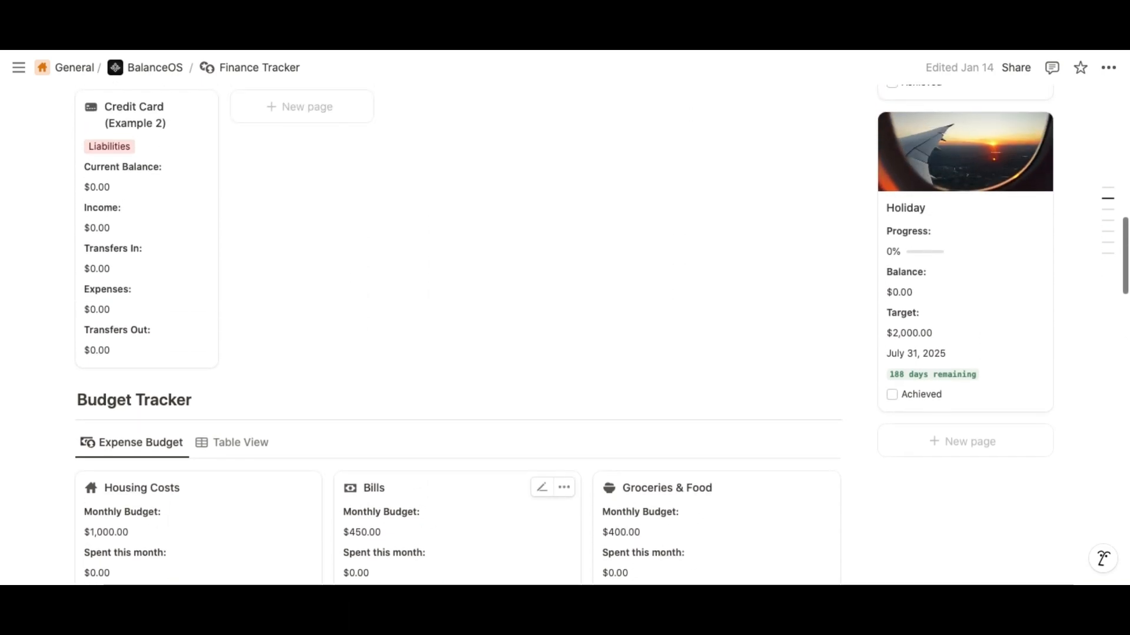
Browse the currency formats for the Current Balance property of the Accounts view and choose US Dollar
scroll(542, 447, up, 8)
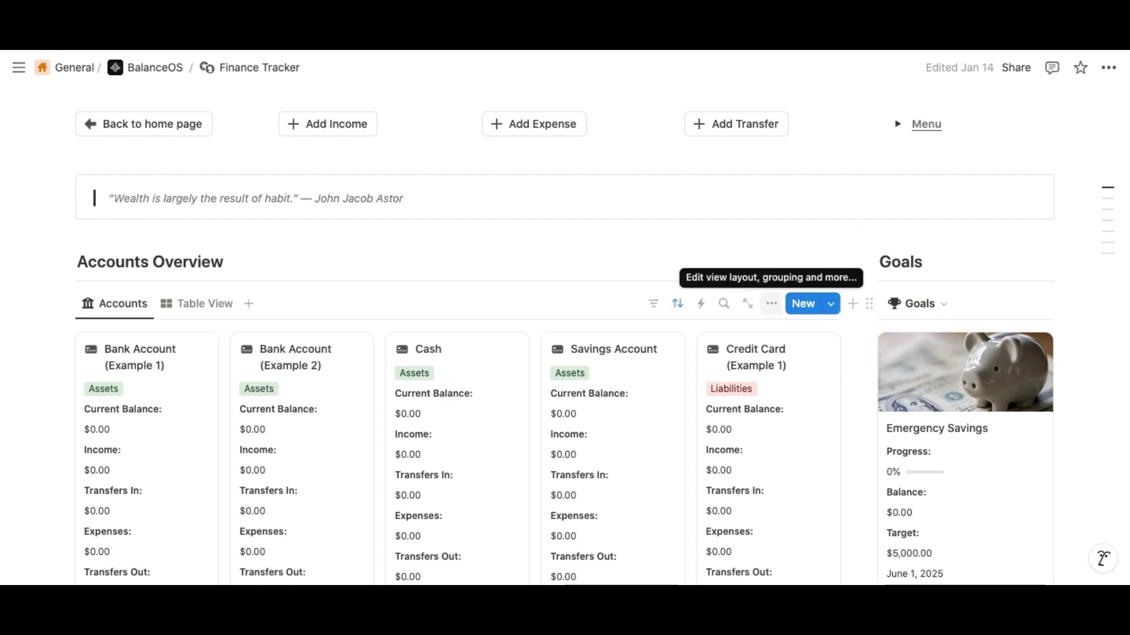
click(771, 305)
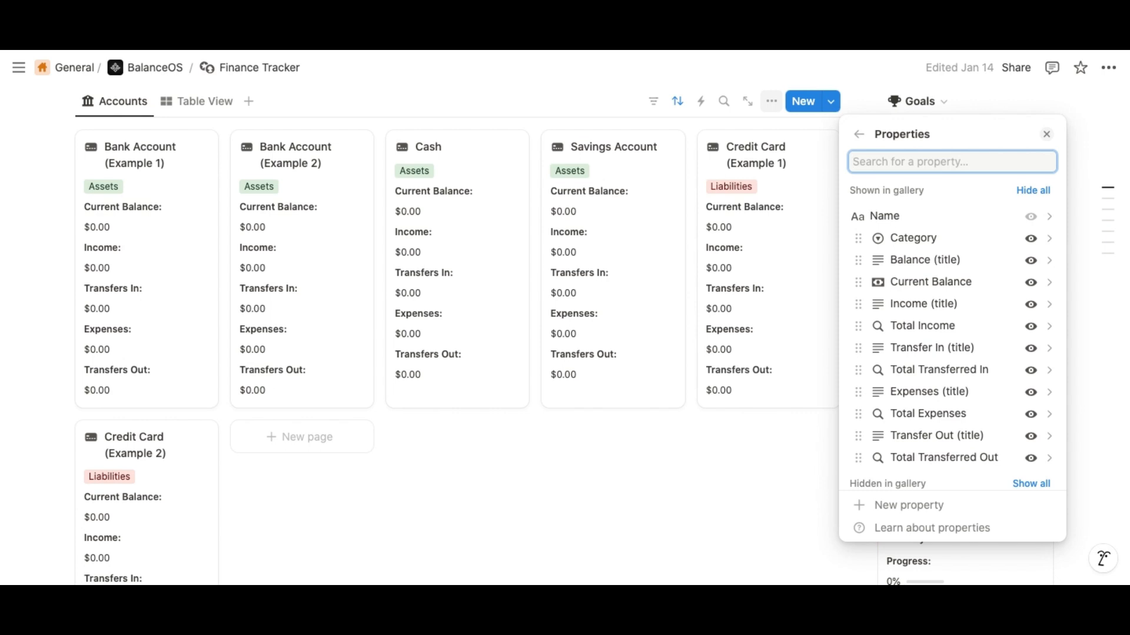
click(859, 289)
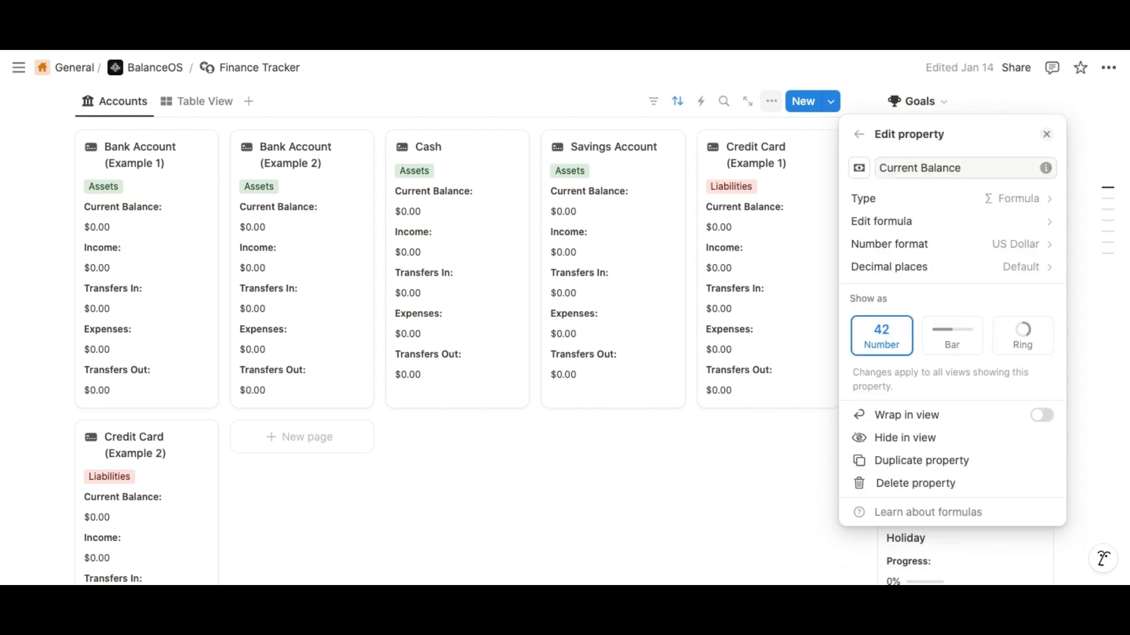
click(1031, 252)
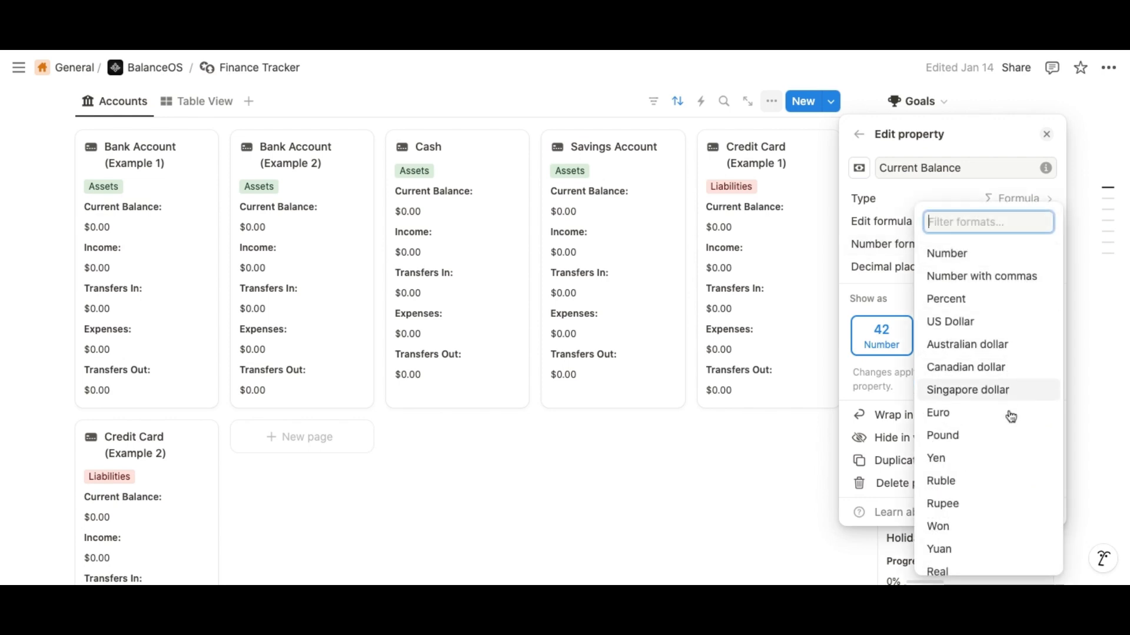
scroll(1008, 429, down, 5)
scroll(988, 353, up, 6)
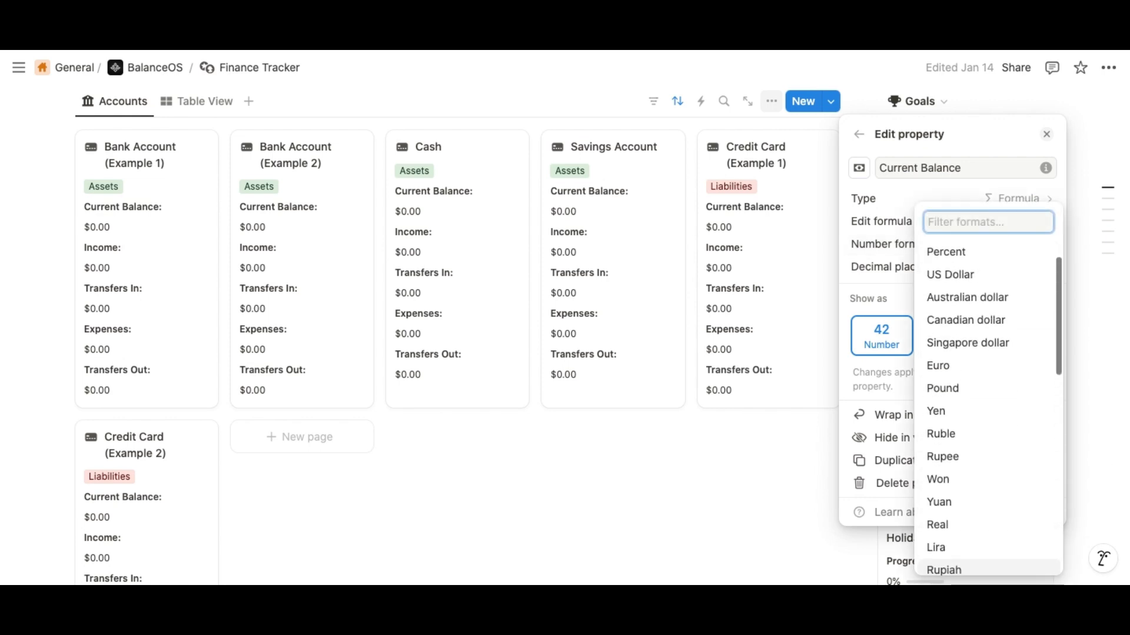
click(978, 280)
click(795, 453)
Set the number format of the Monthly Budget property in the Budget Tracker's Expense Budget view to US Dollar
scroll(788, 459, down, 9)
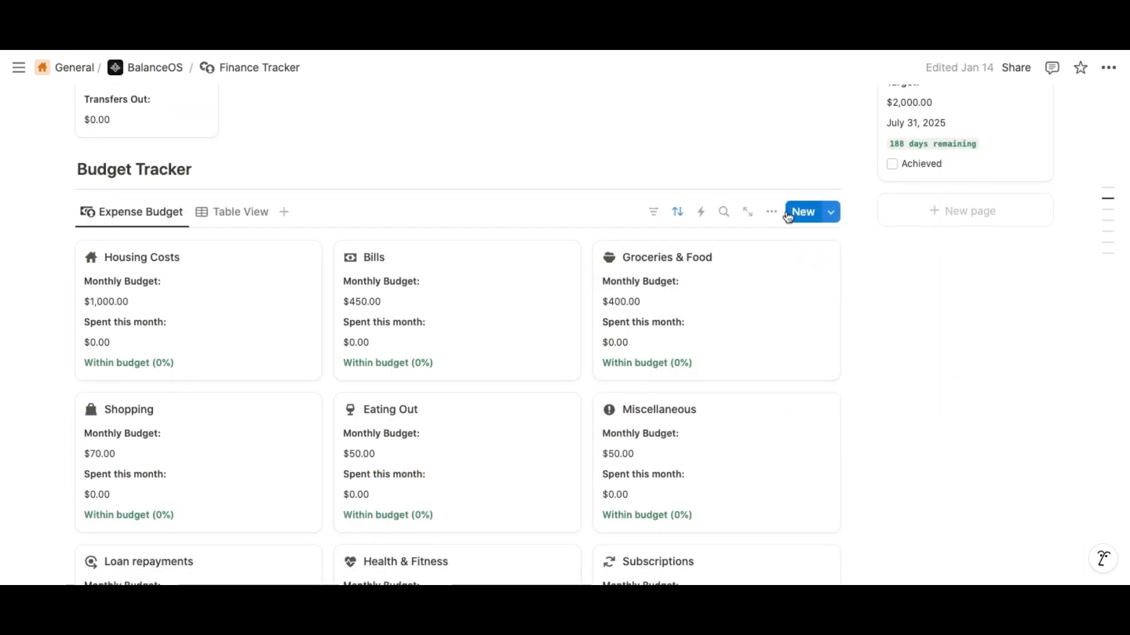
click(771, 212)
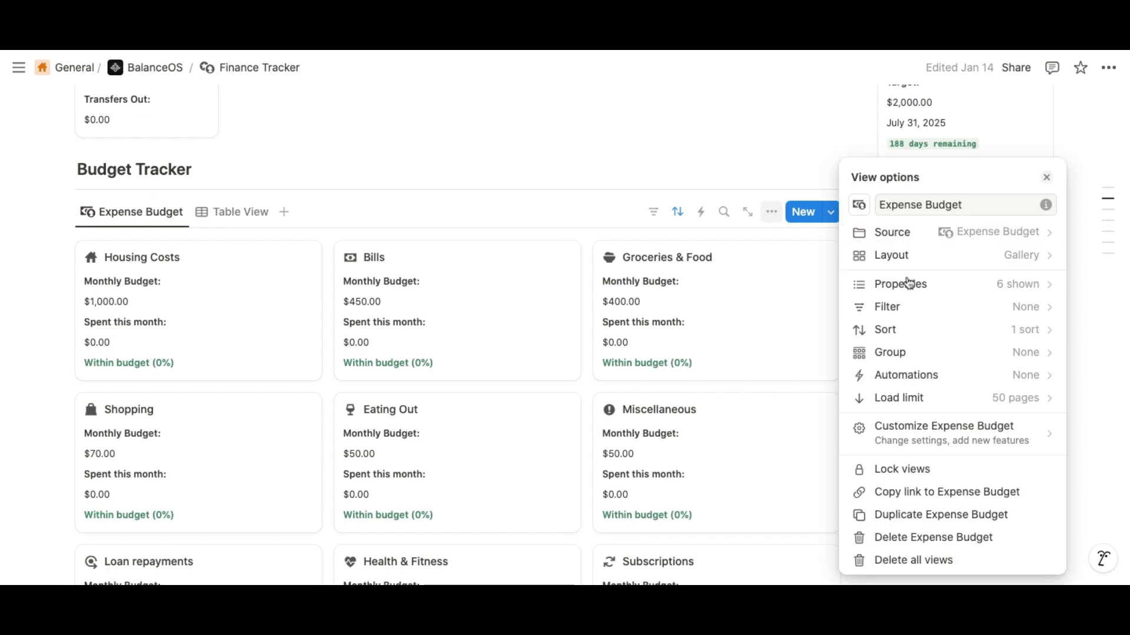
click(886, 285)
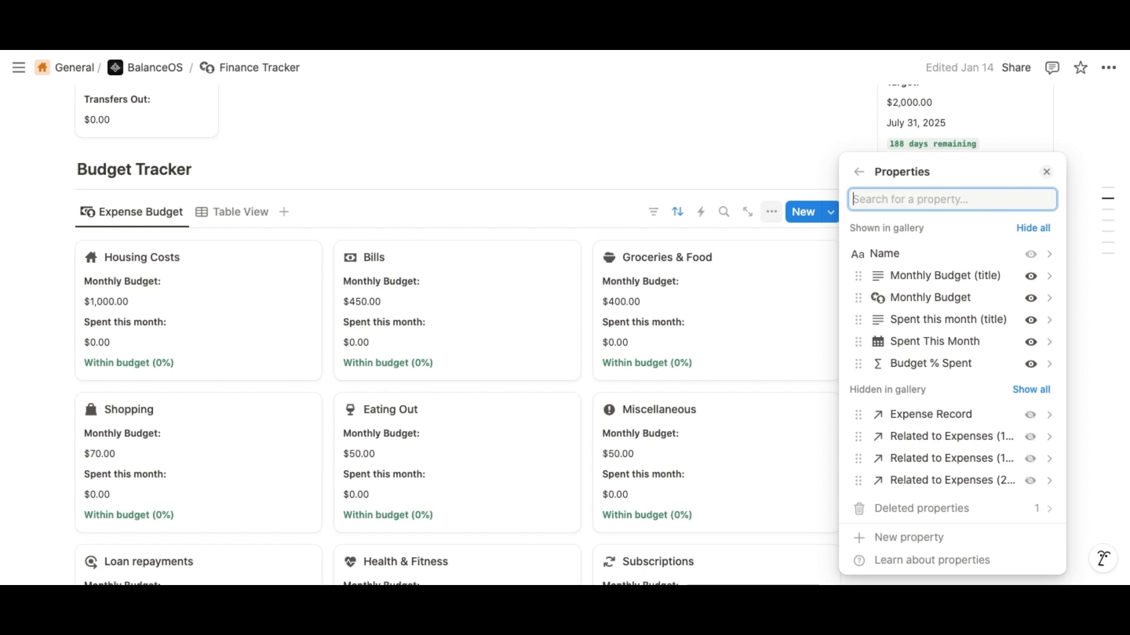
click(865, 298)
click(988, 327)
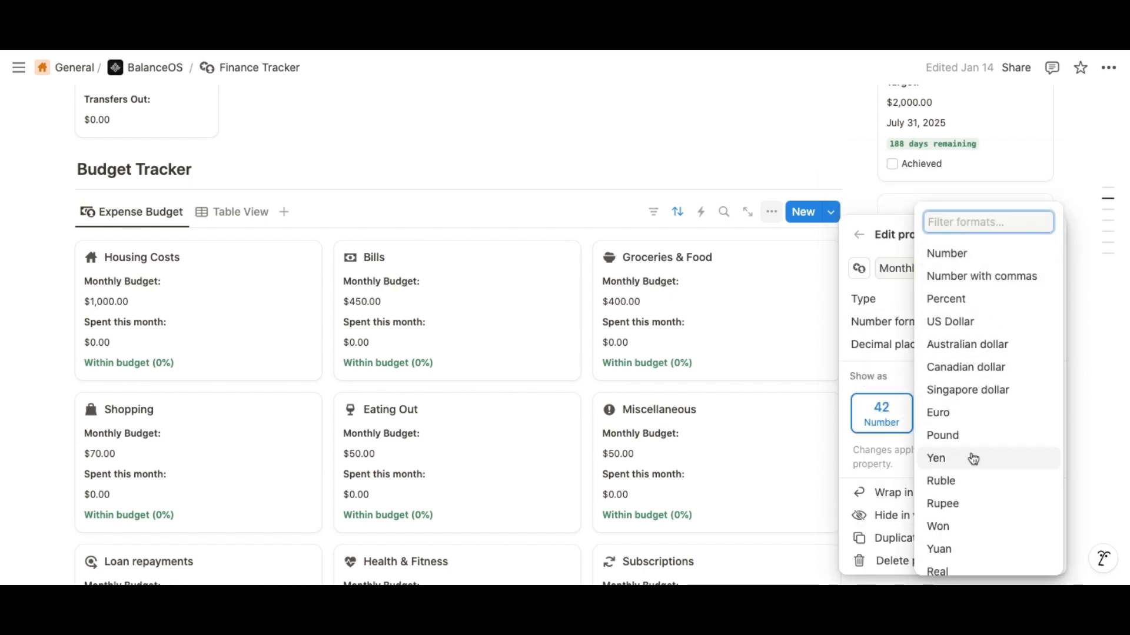
click(963, 321)
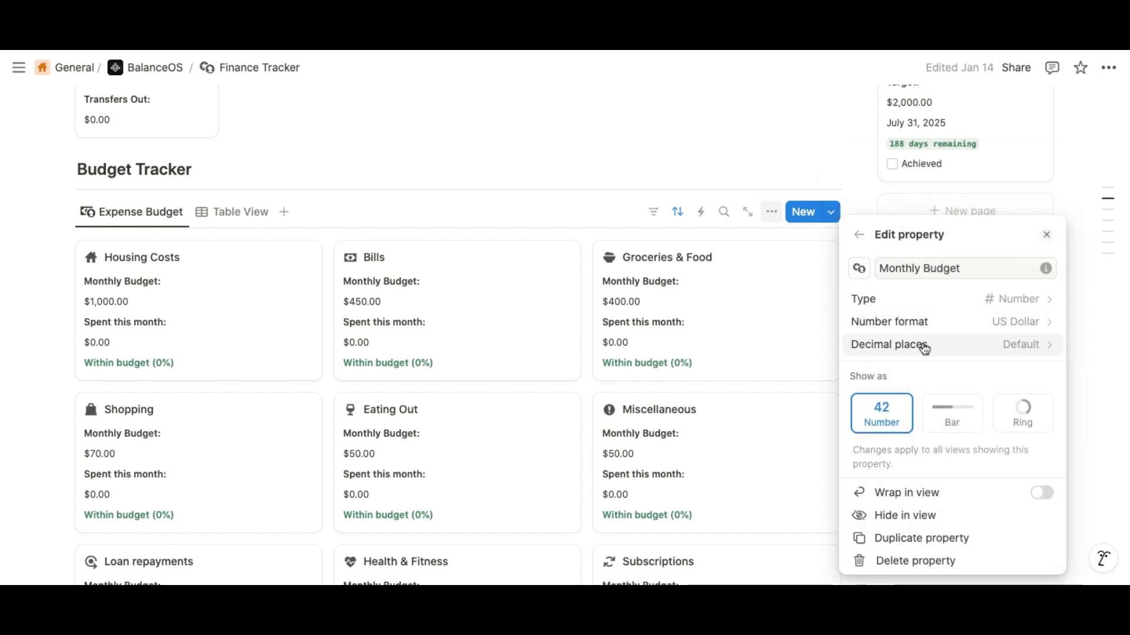
click(847, 183)
Open the Income property's settings in the Income This Month view to check its number format
scroll(606, 373, down, 15)
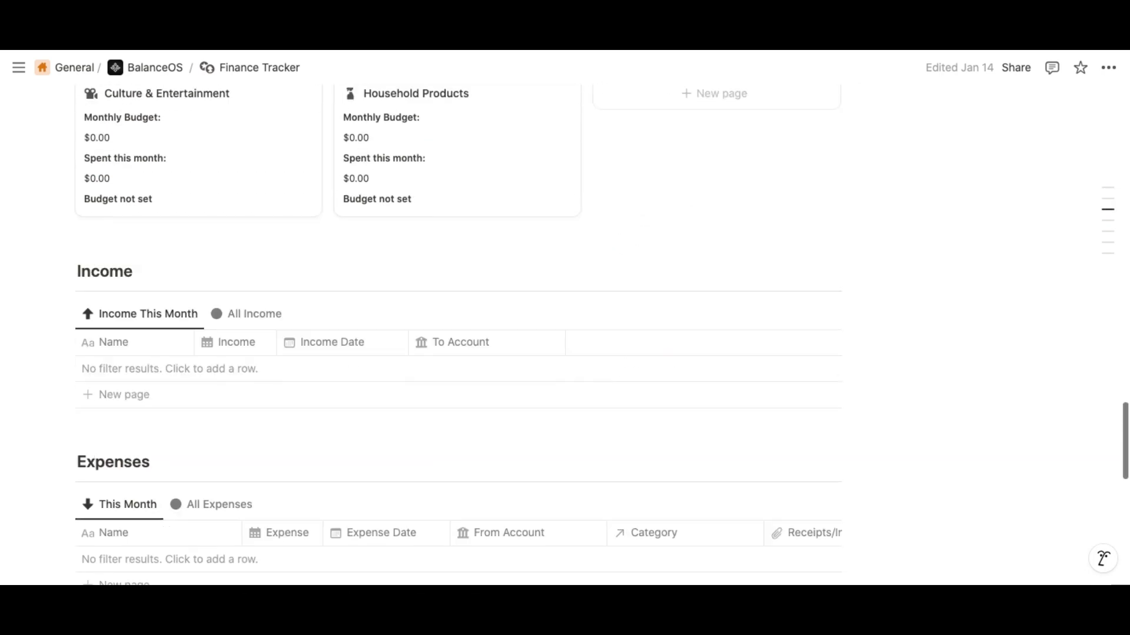
click(749, 231)
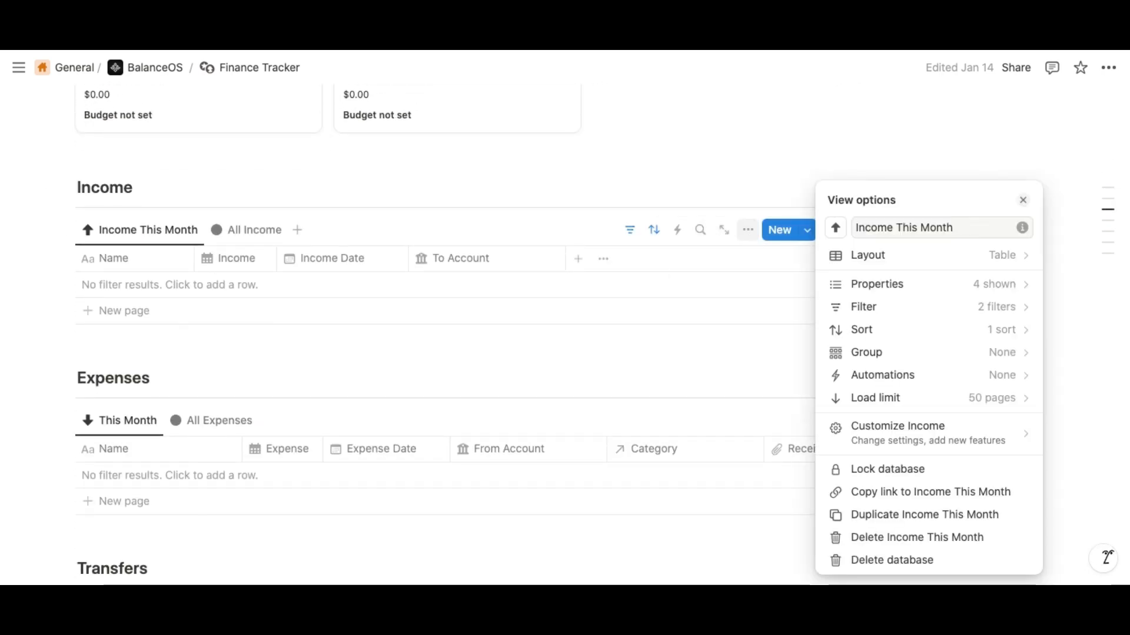
click(890, 285)
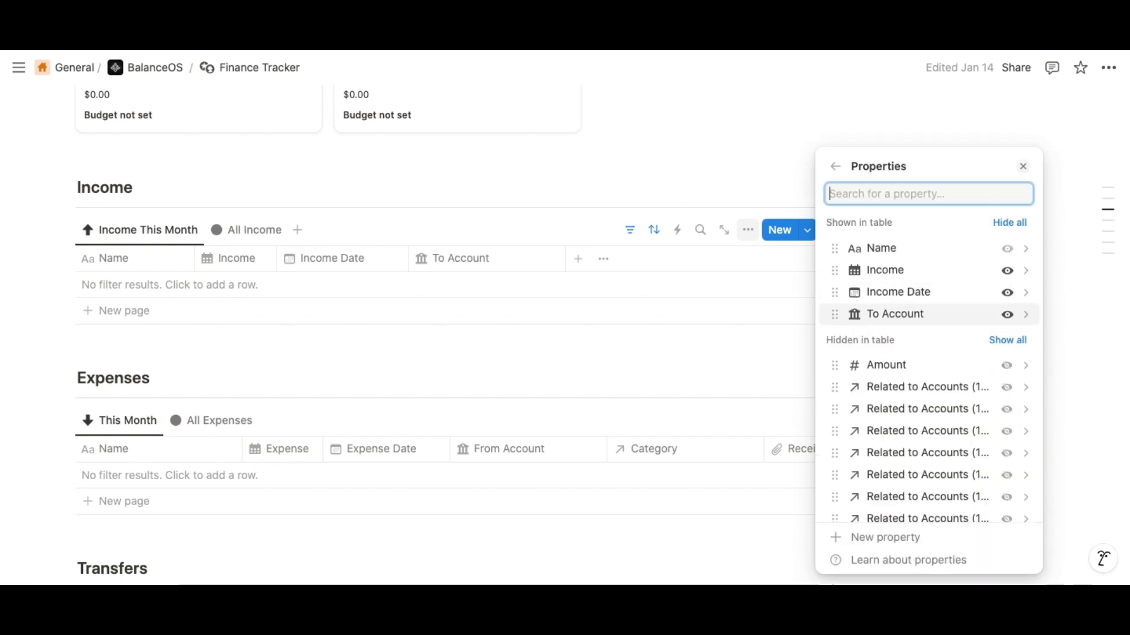
click(859, 270)
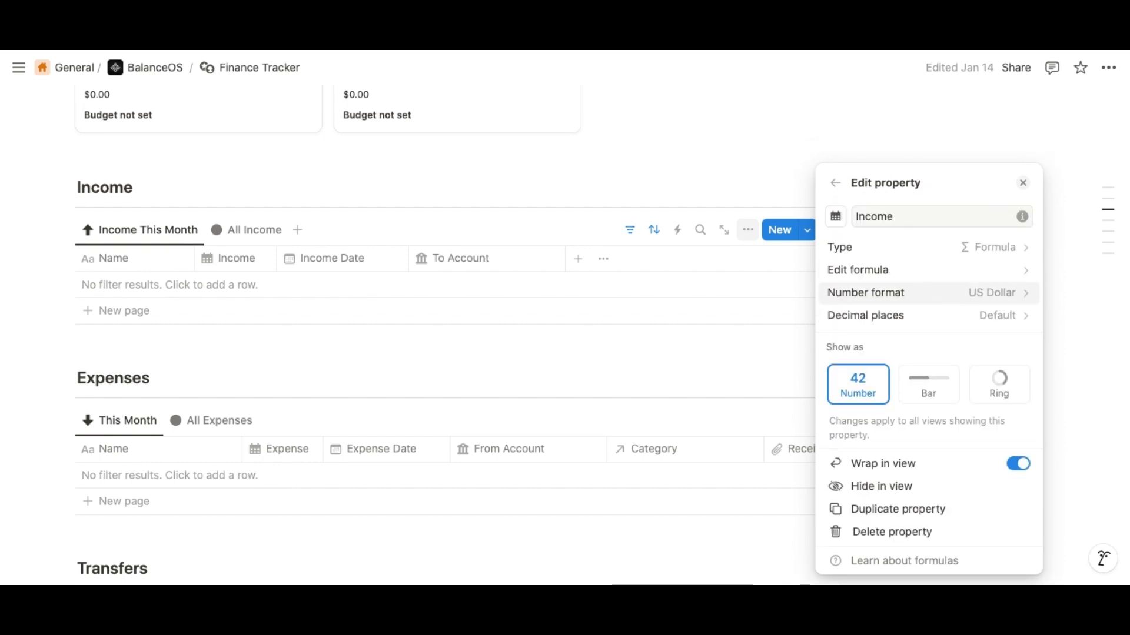
Switch the Income section to All Income and browse the number formats for its Amount property without changing the format
click(253, 230)
click(748, 230)
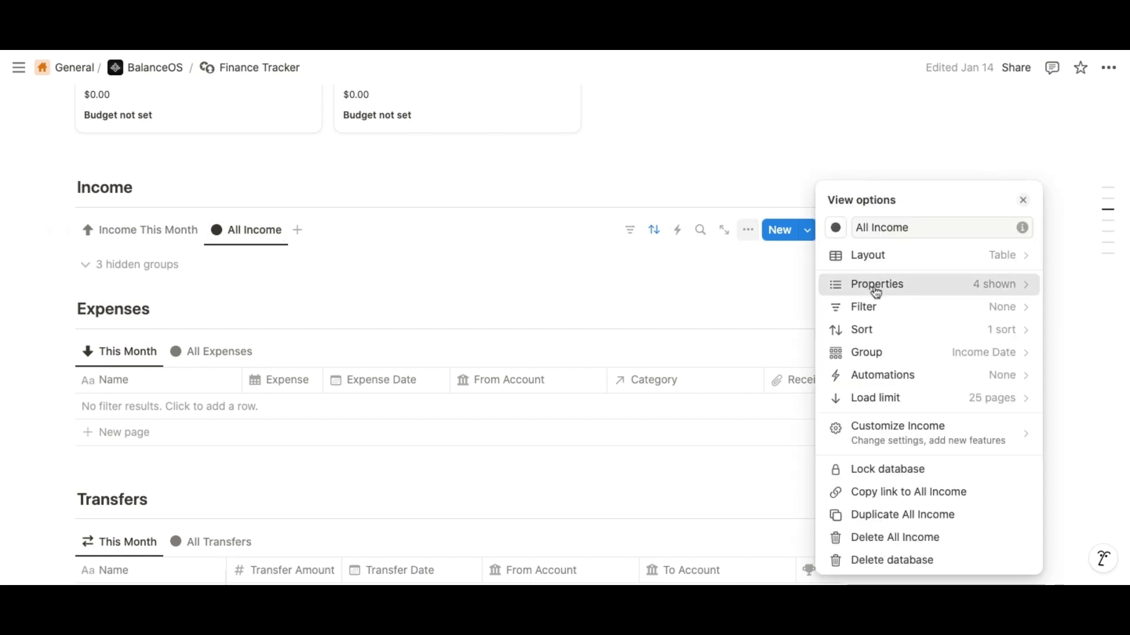
click(876, 288)
click(839, 310)
click(976, 288)
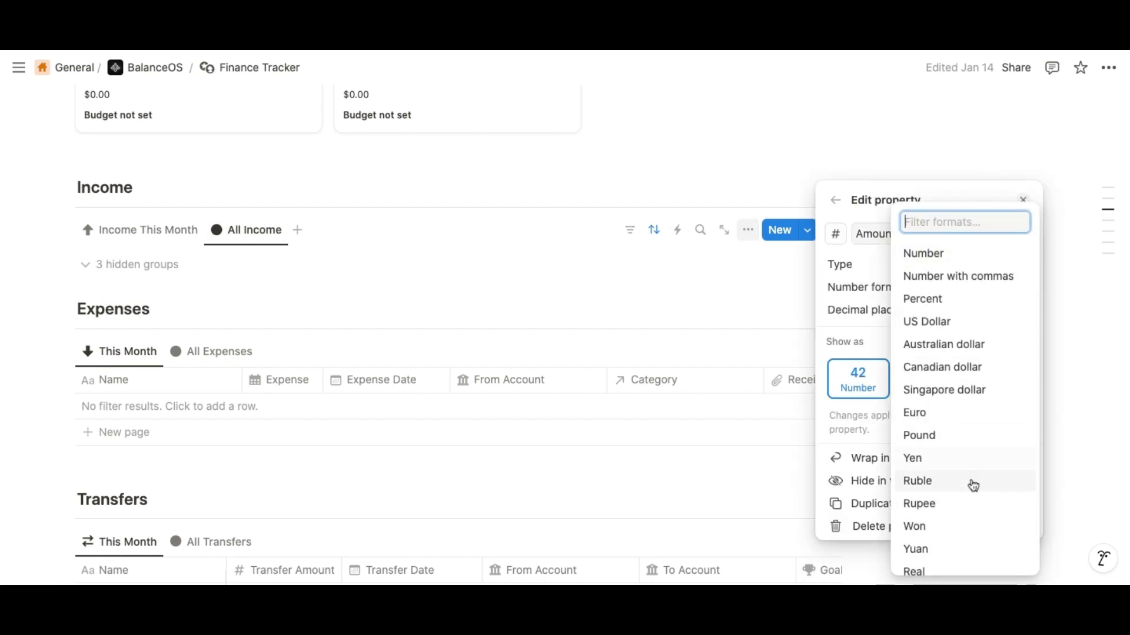
scroll(973, 488, down, 7)
scroll(954, 483, up, 7)
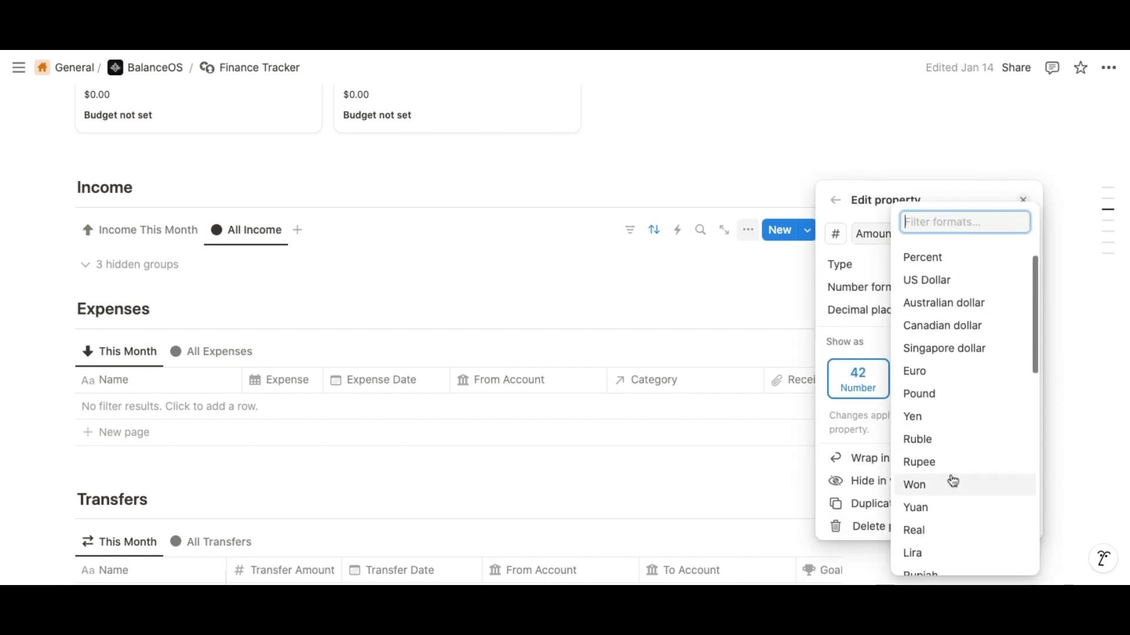
click(736, 286)
click(734, 291)
Browse the currency formats for the Expense property in the Expenses section's This Month view, then close its settings unchanged
scroll(706, 294, down, 3)
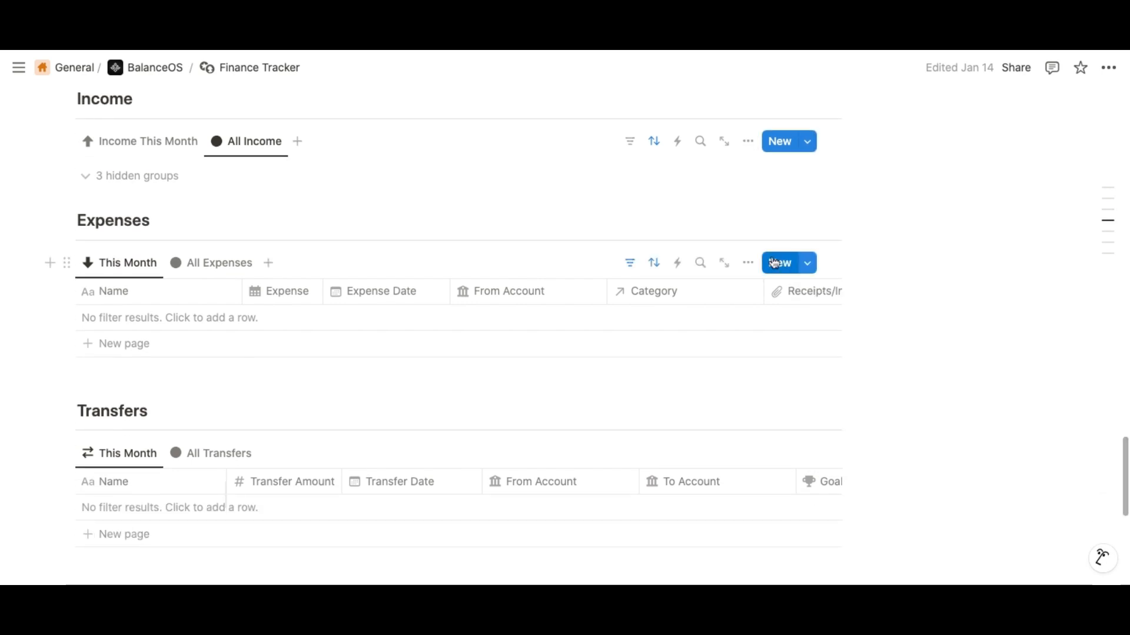
click(747, 263)
click(887, 285)
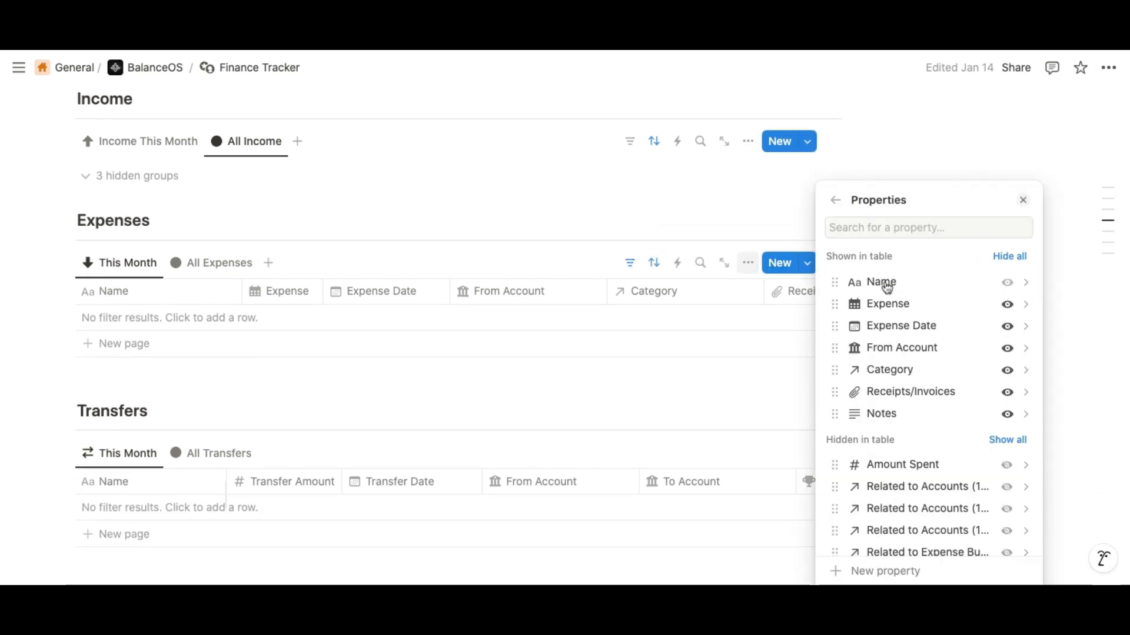
click(836, 271)
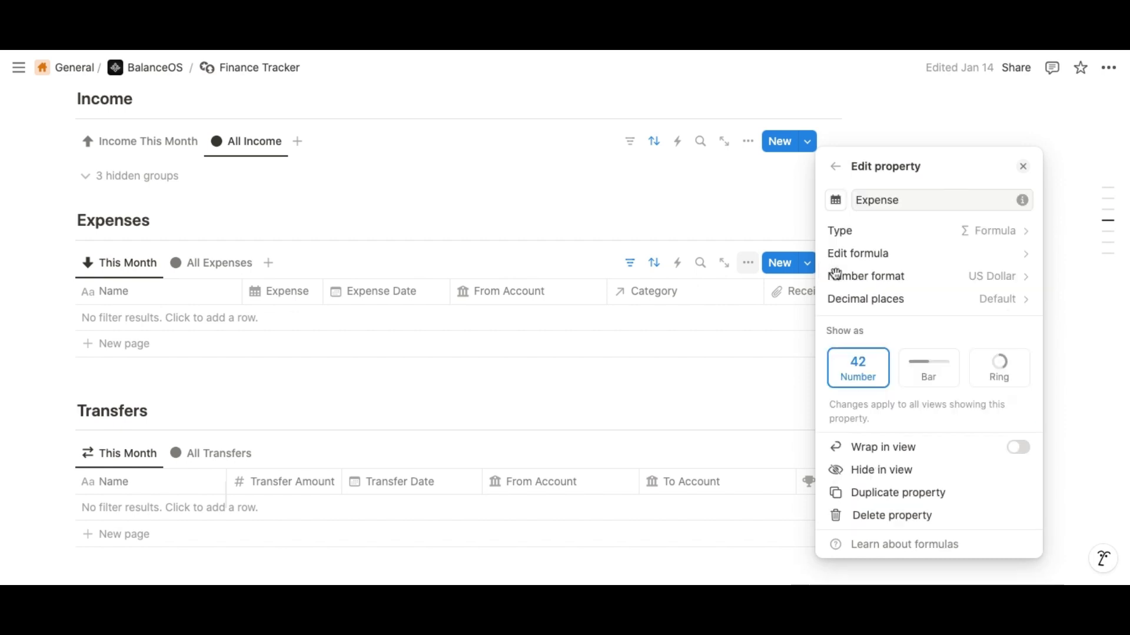
click(977, 294)
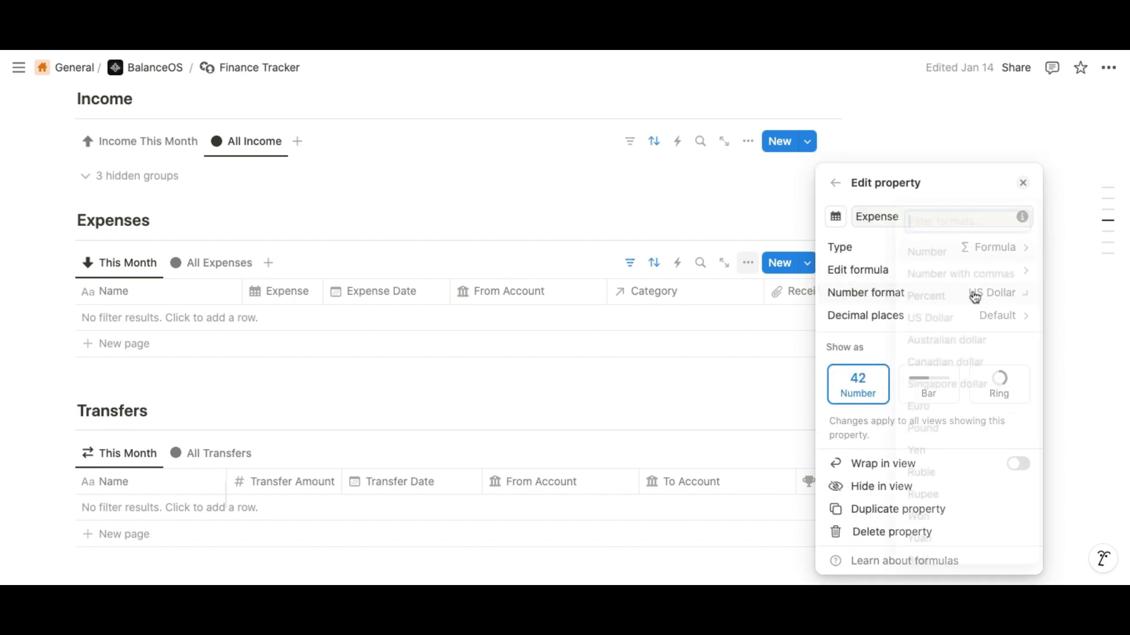
scroll(958, 429, down, 5)
scroll(958, 428, down, 6)
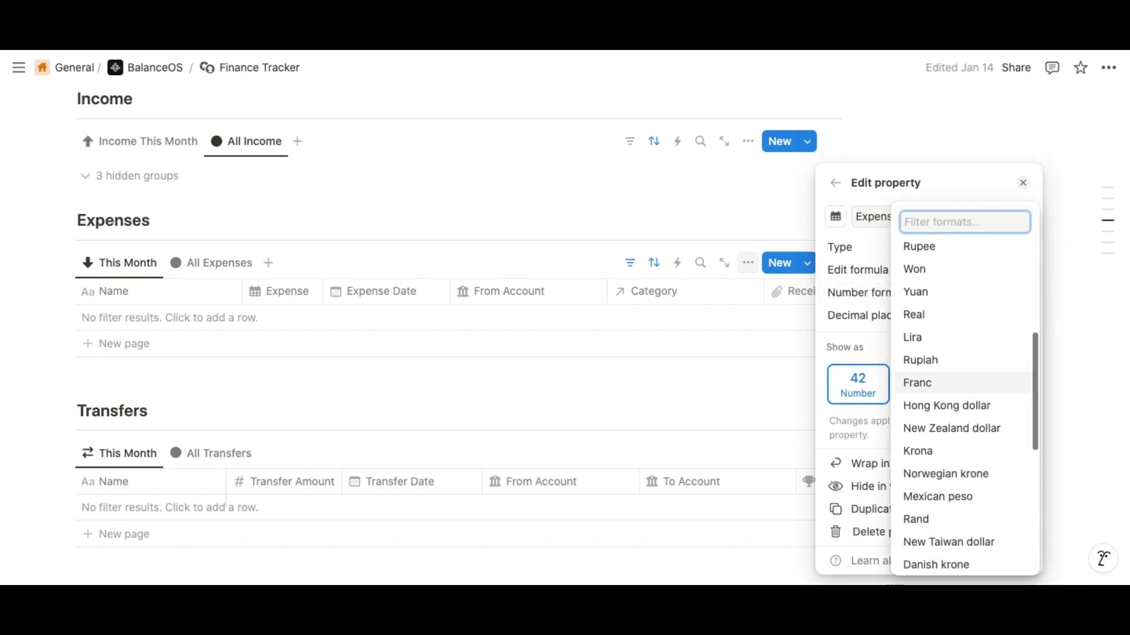
scroll(965, 382, up, 6)
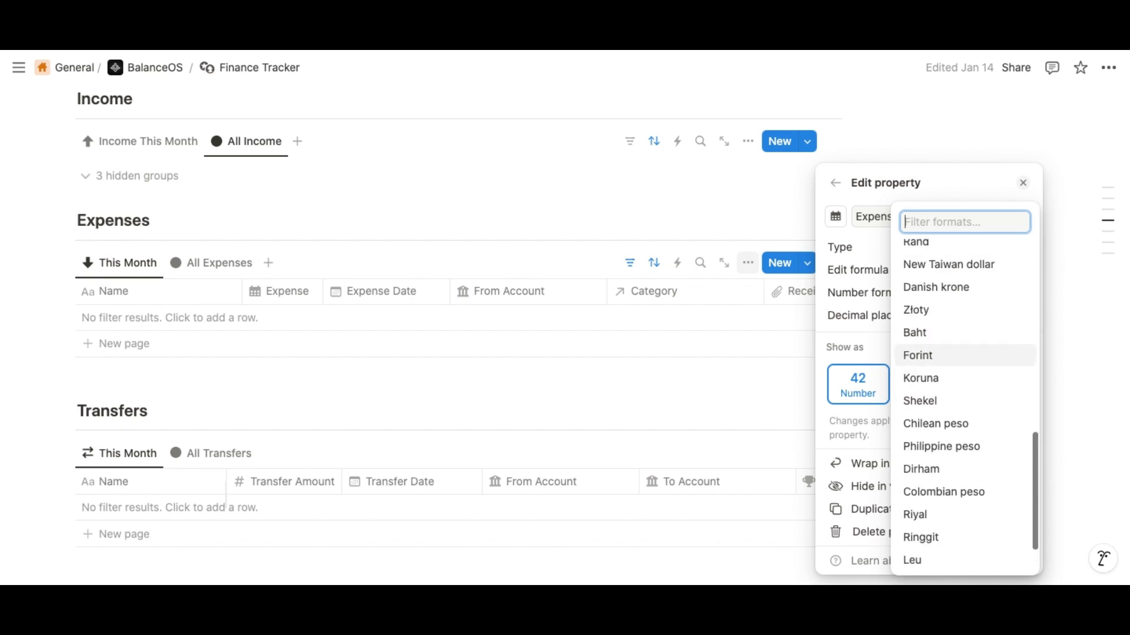
key(Escape)
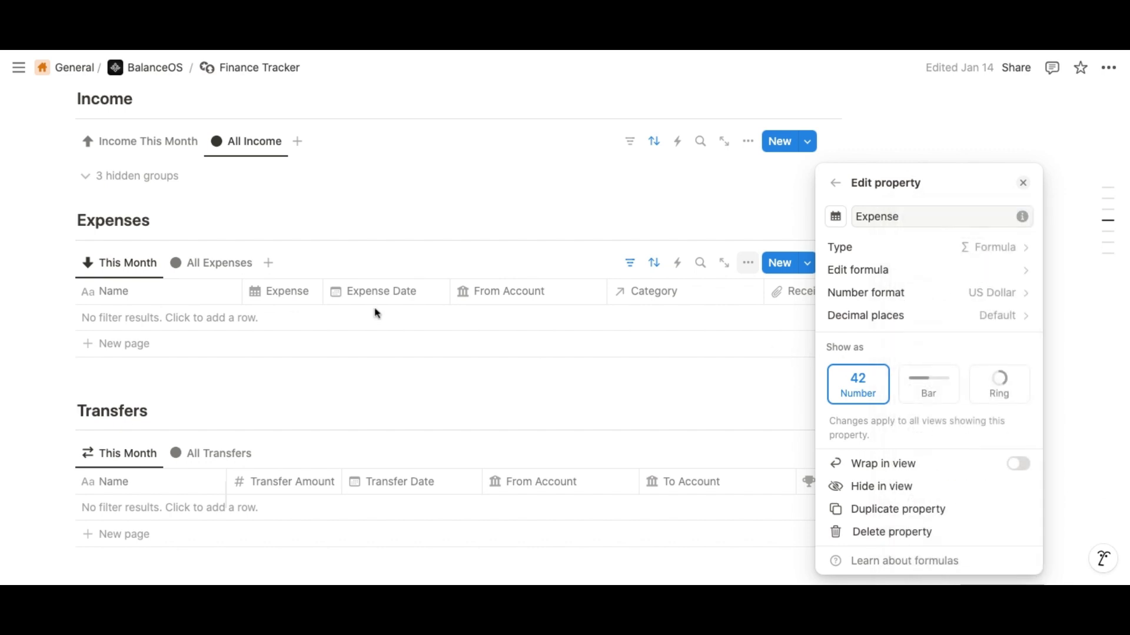
key(Escape)
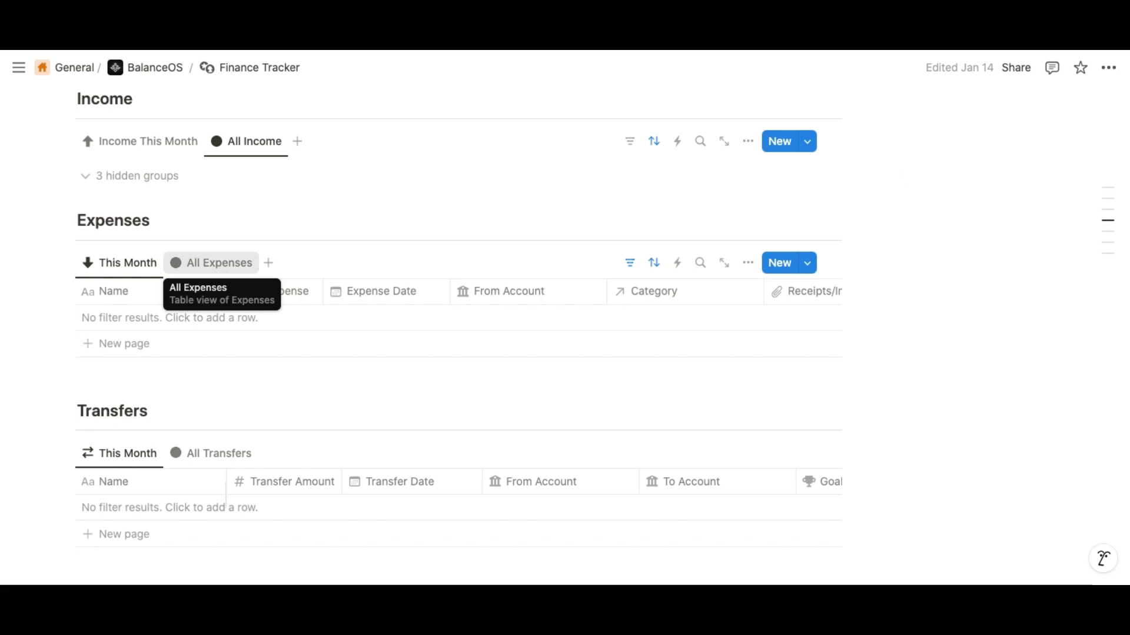
Switch the Expenses section to All Expenses and check the number format in the Amount Spent property's settings
click(221, 270)
click(748, 264)
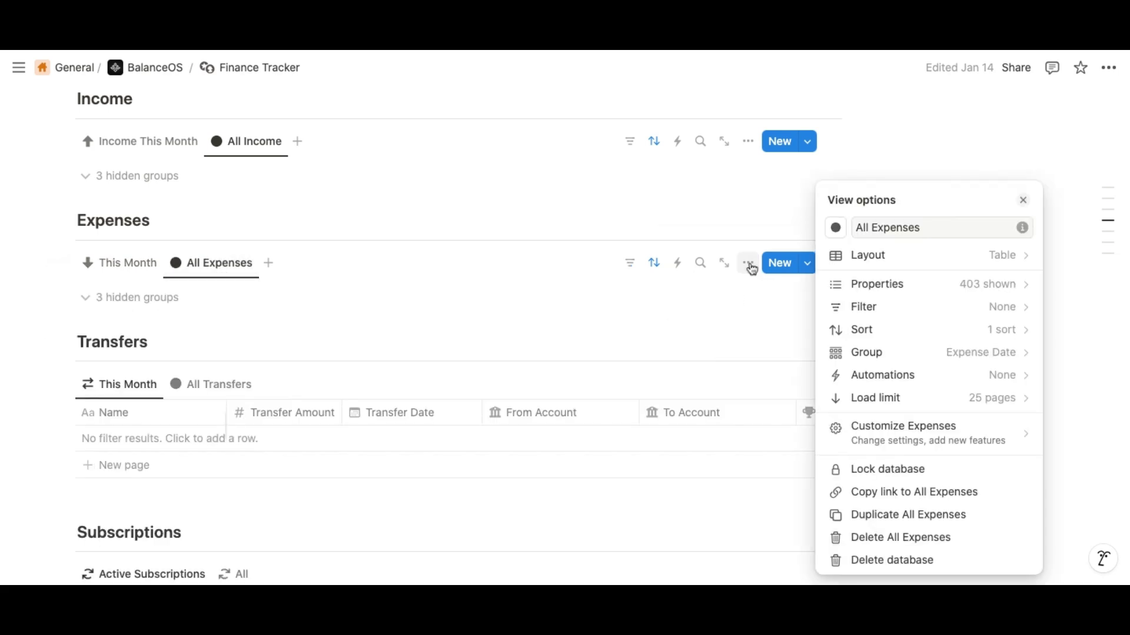
click(912, 293)
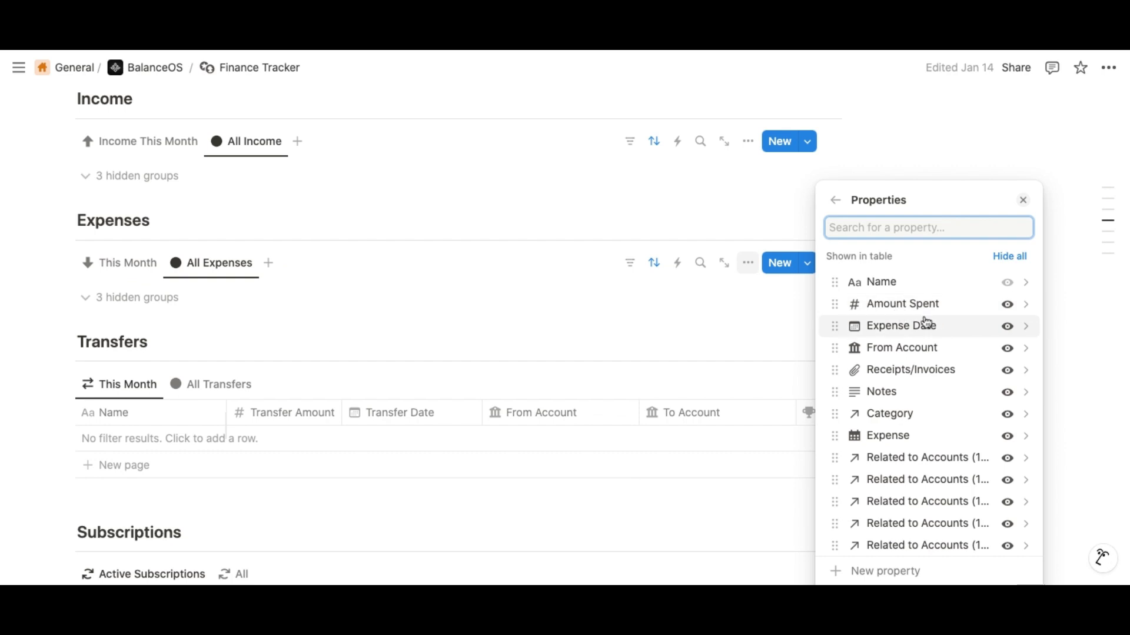
click(834, 307)
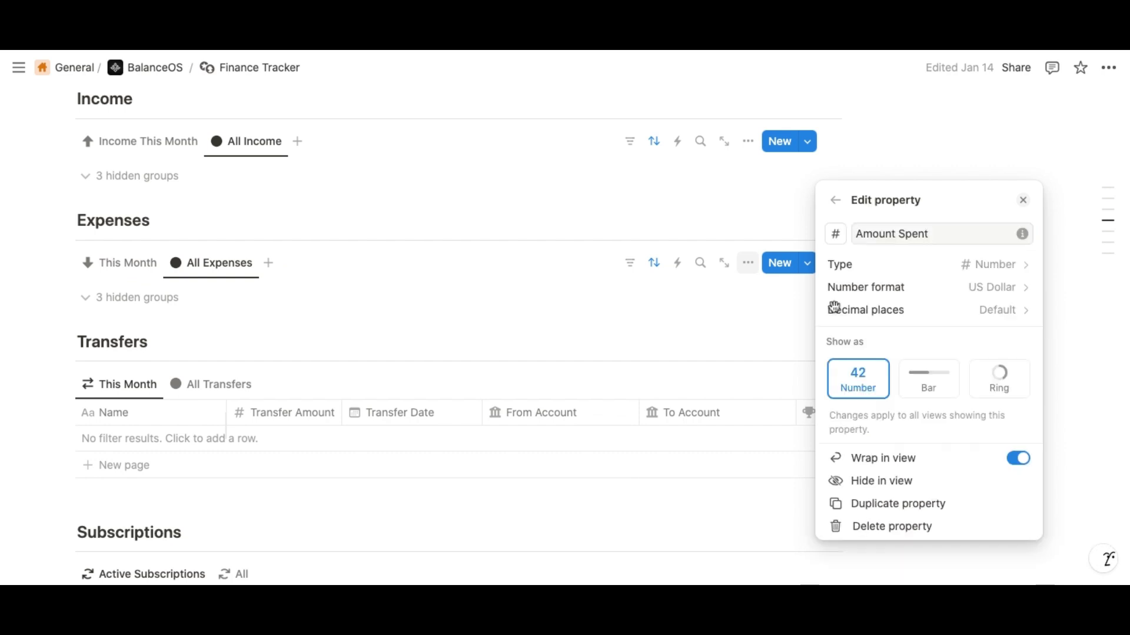
click(736, 330)
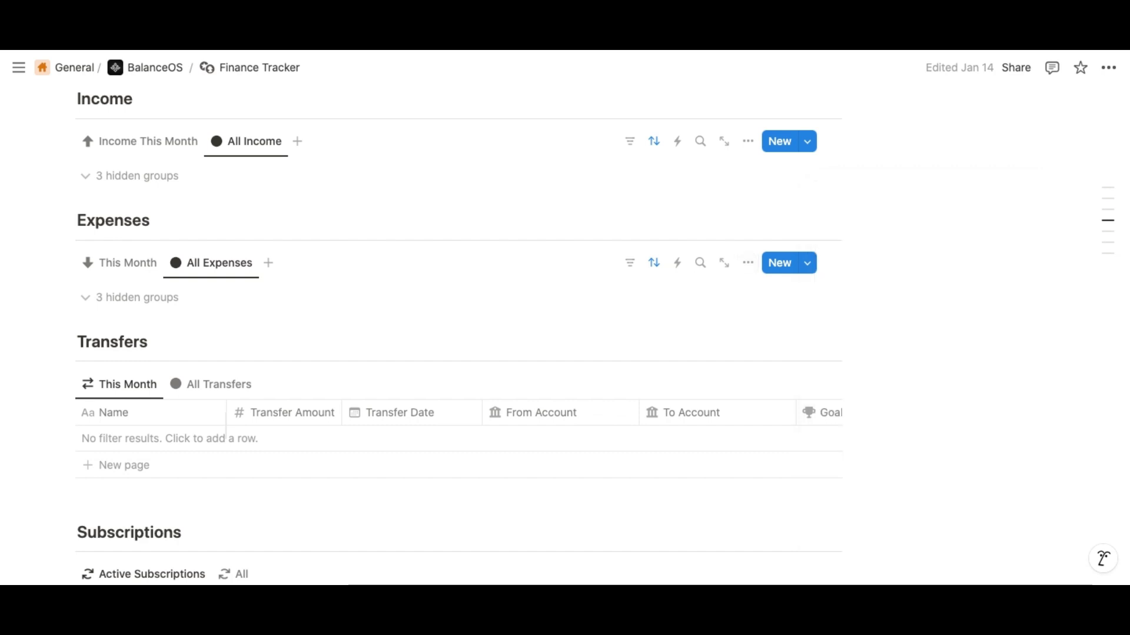
Check the number format in the Transfer Amount property's settings for the Transfers section's This Month view
scroll(747, 282, down, 4)
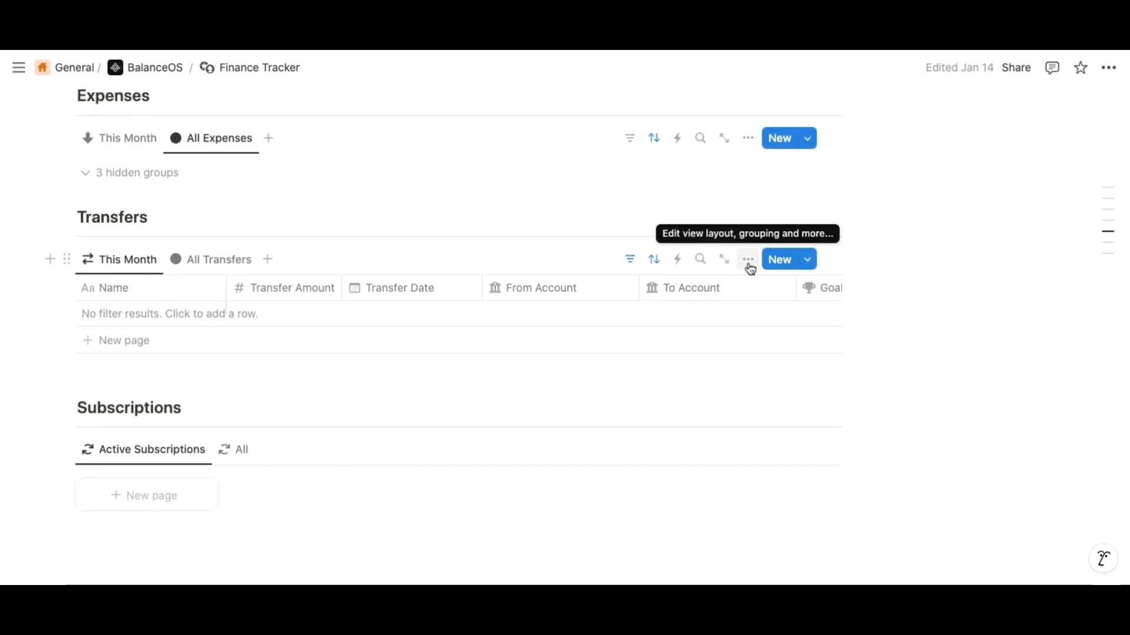
click(748, 261)
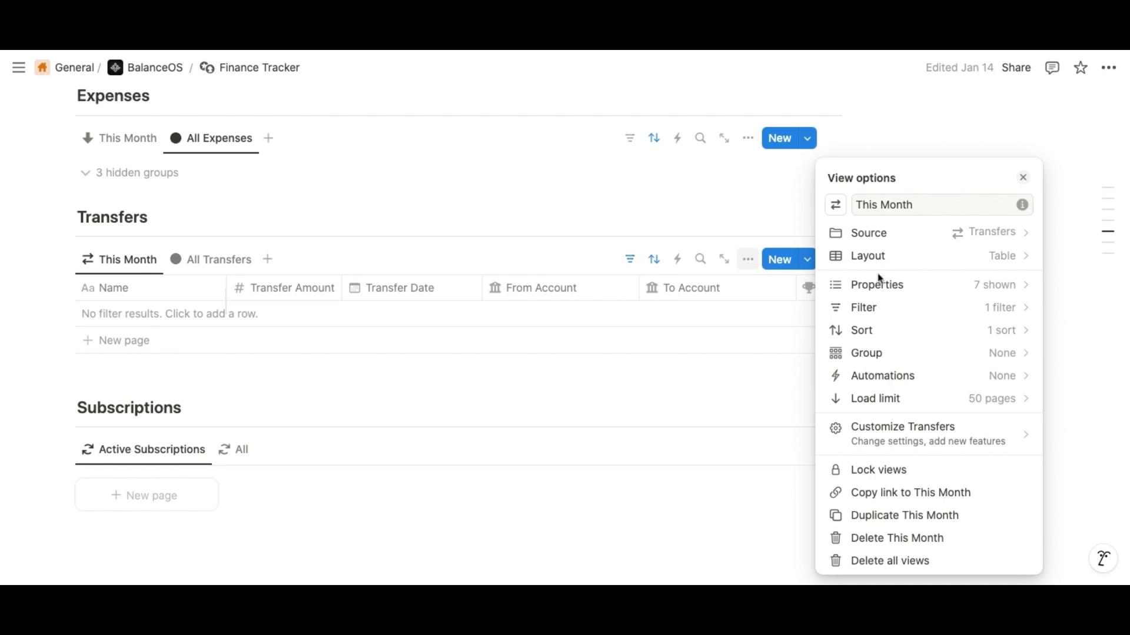
click(877, 285)
click(837, 320)
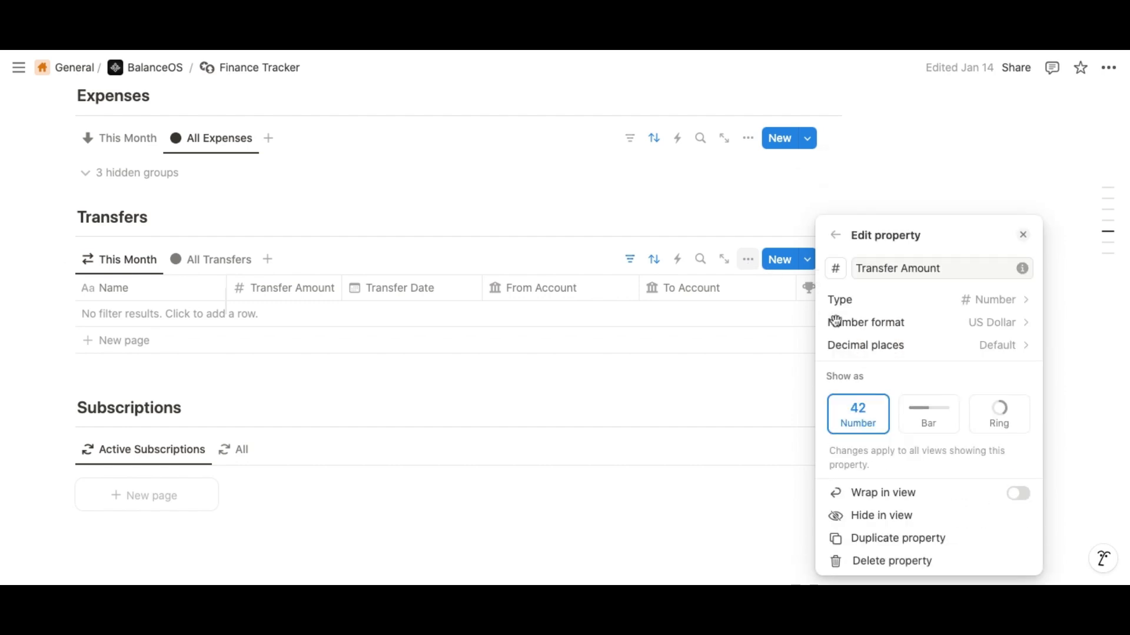
click(725, 348)
Switch the Transfers section to All Transfers and check the number format in the Transfer Amount property's settings
click(225, 266)
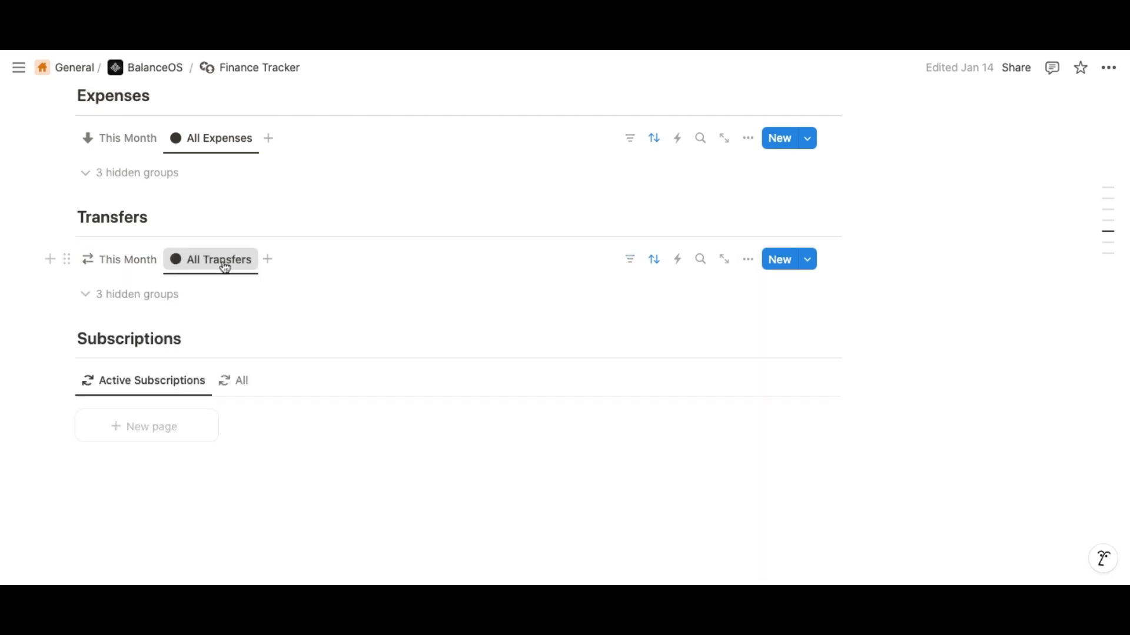
click(748, 263)
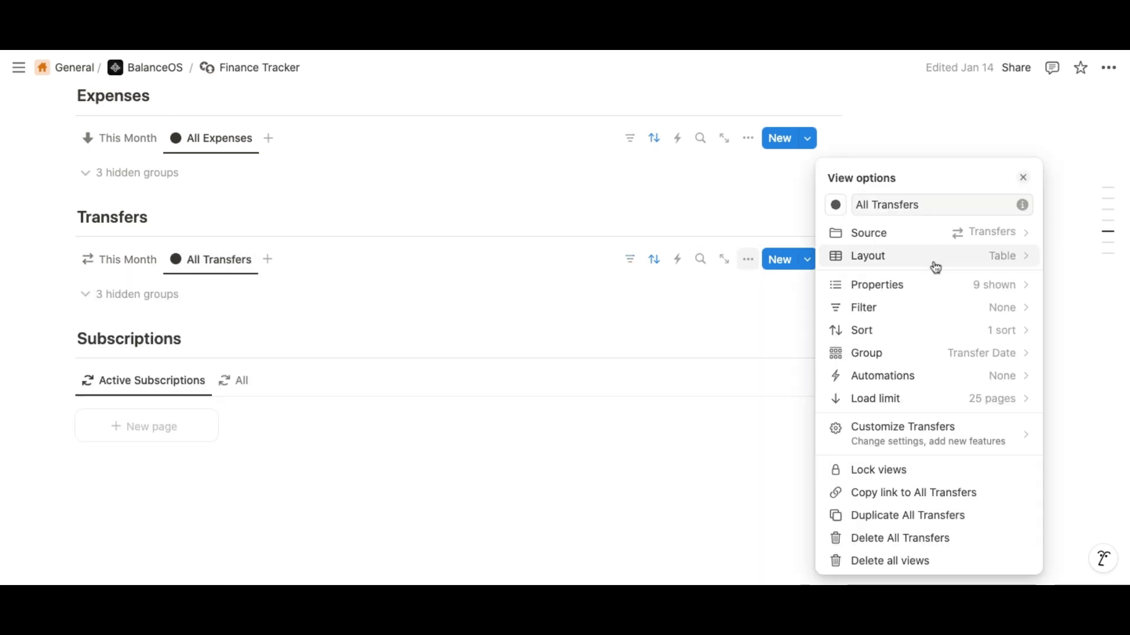
click(933, 285)
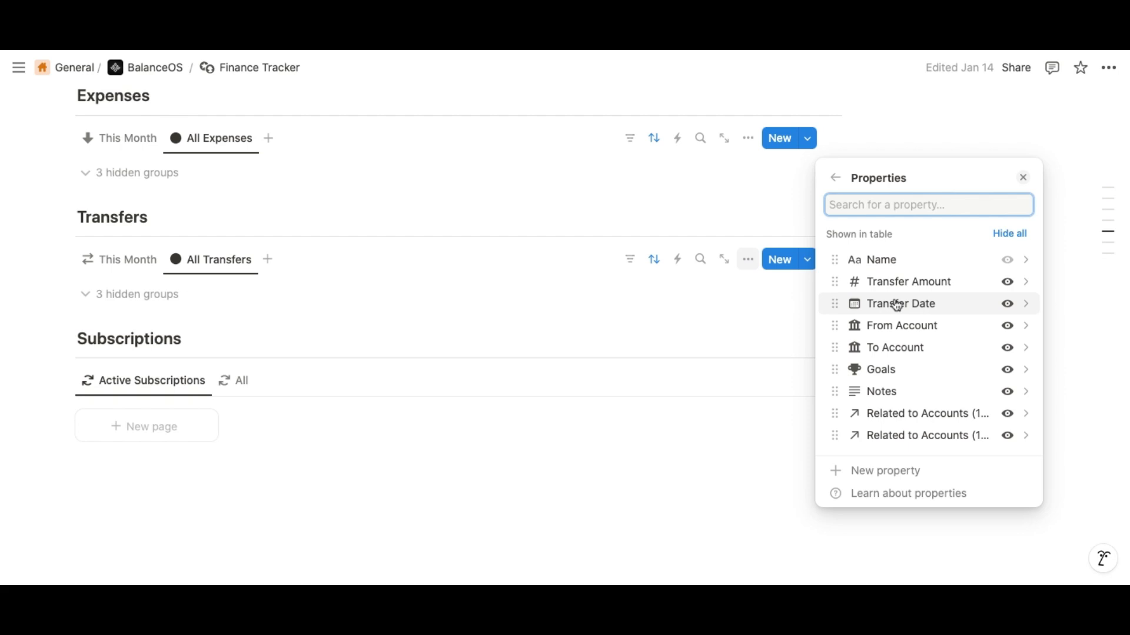
click(834, 284)
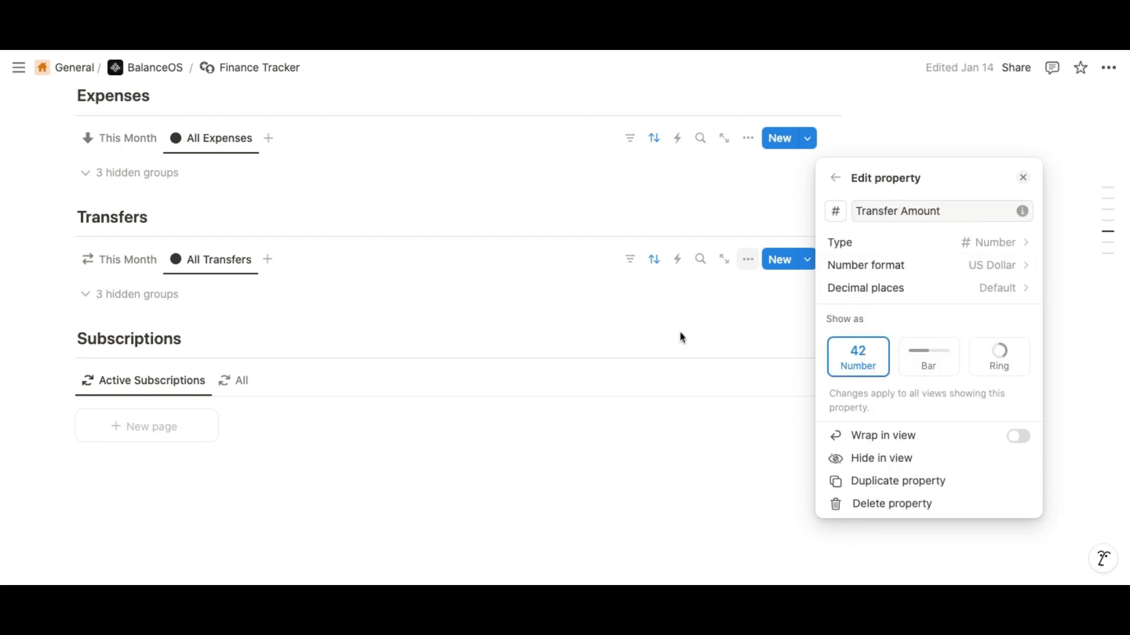
click(670, 353)
Check the number format in the Amount property's settings for the Active Subscriptions view
scroll(706, 329, down, 3)
click(769, 308)
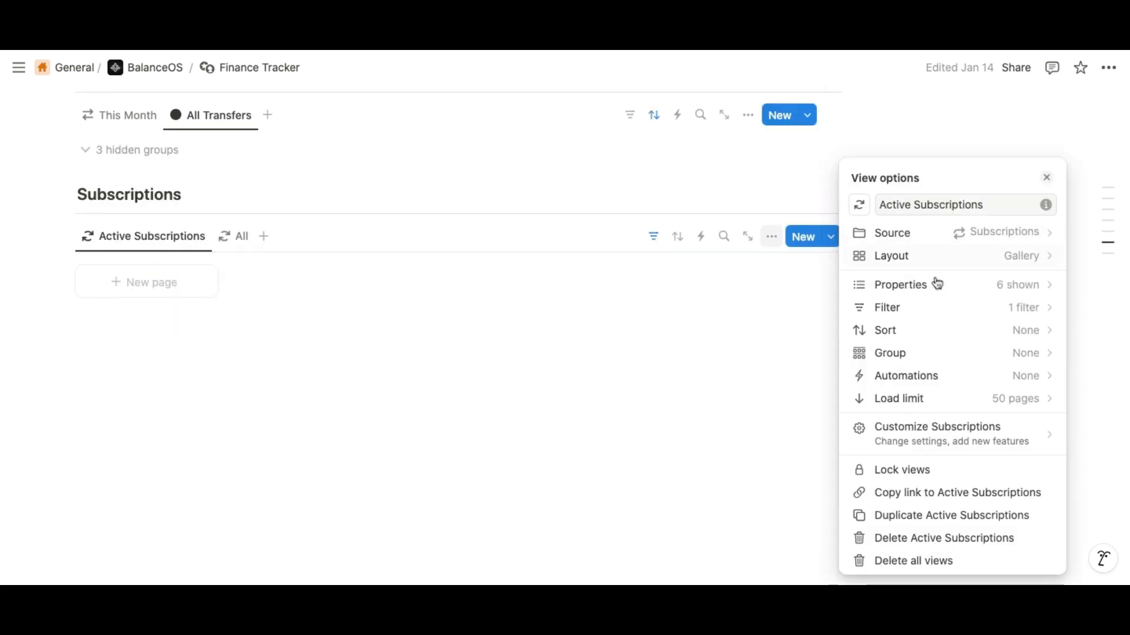
click(900, 285)
click(877, 396)
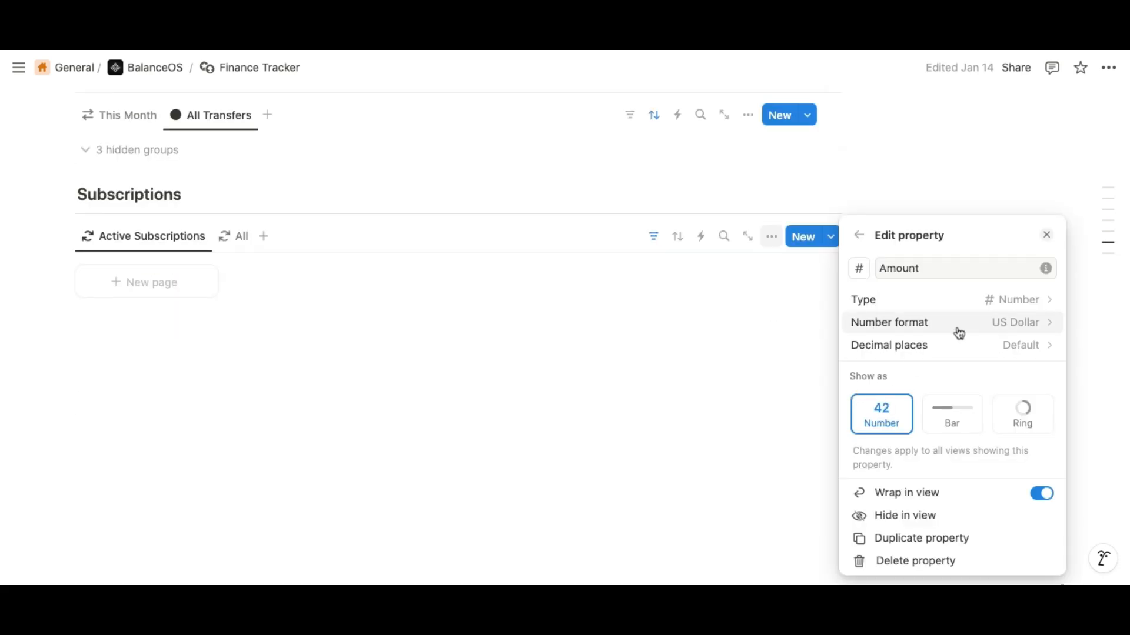
click(767, 351)
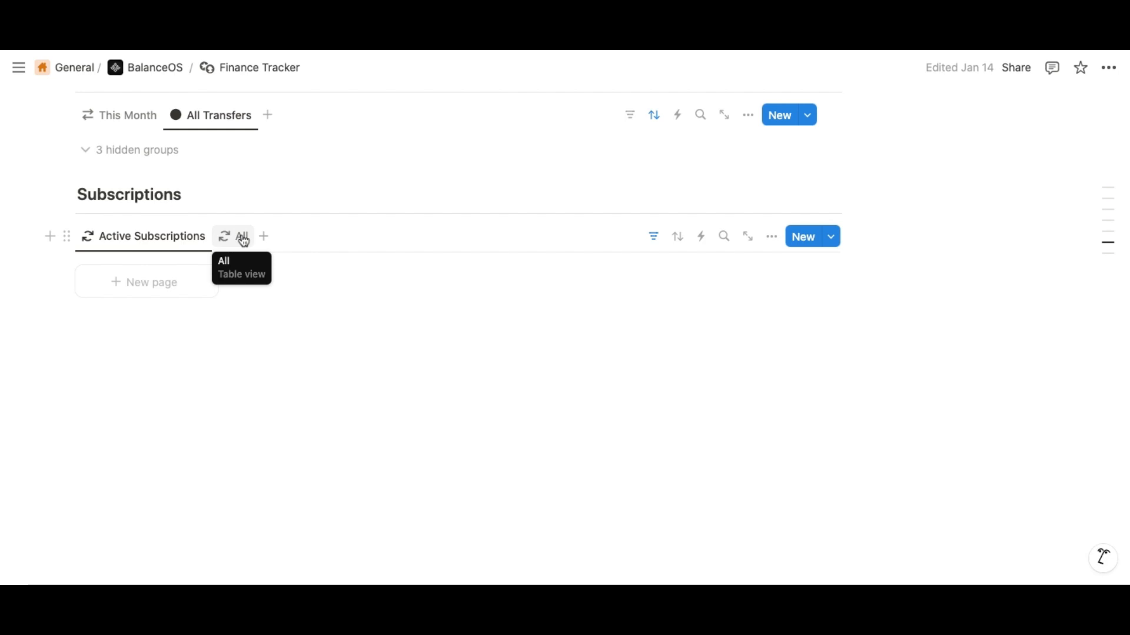
Switch the Subscriptions section to the All view and check the Amount property's settings
click(240, 236)
click(747, 237)
click(846, 286)
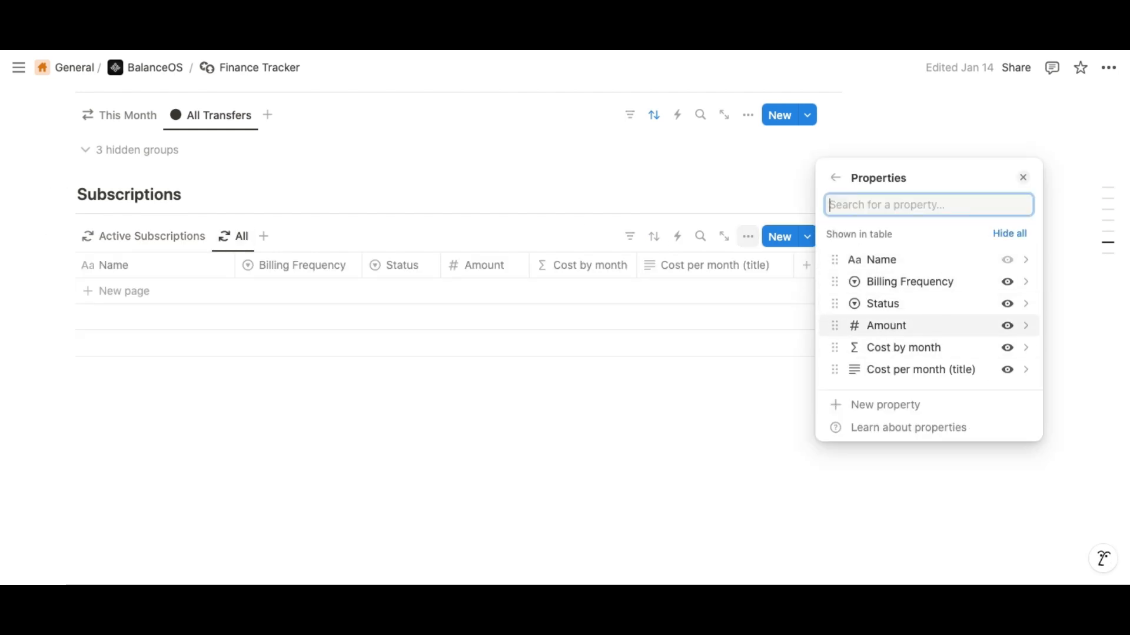
click(887, 326)
click(837, 180)
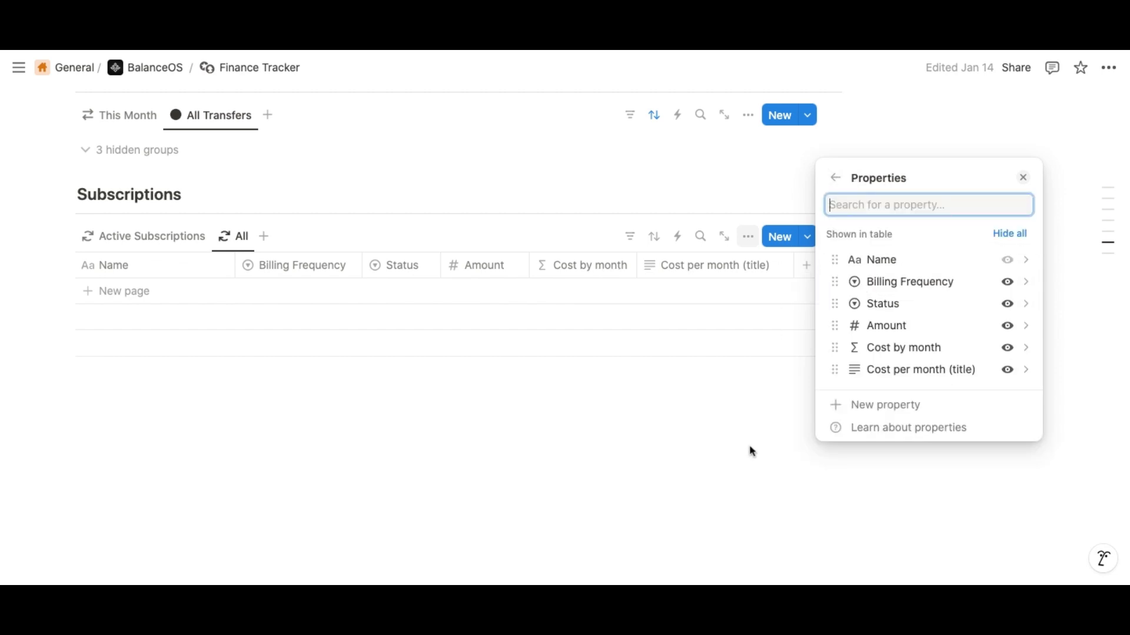
Check the number format options of the Cost by month property in the Subscriptions section's All view
click(835, 347)
click(962, 288)
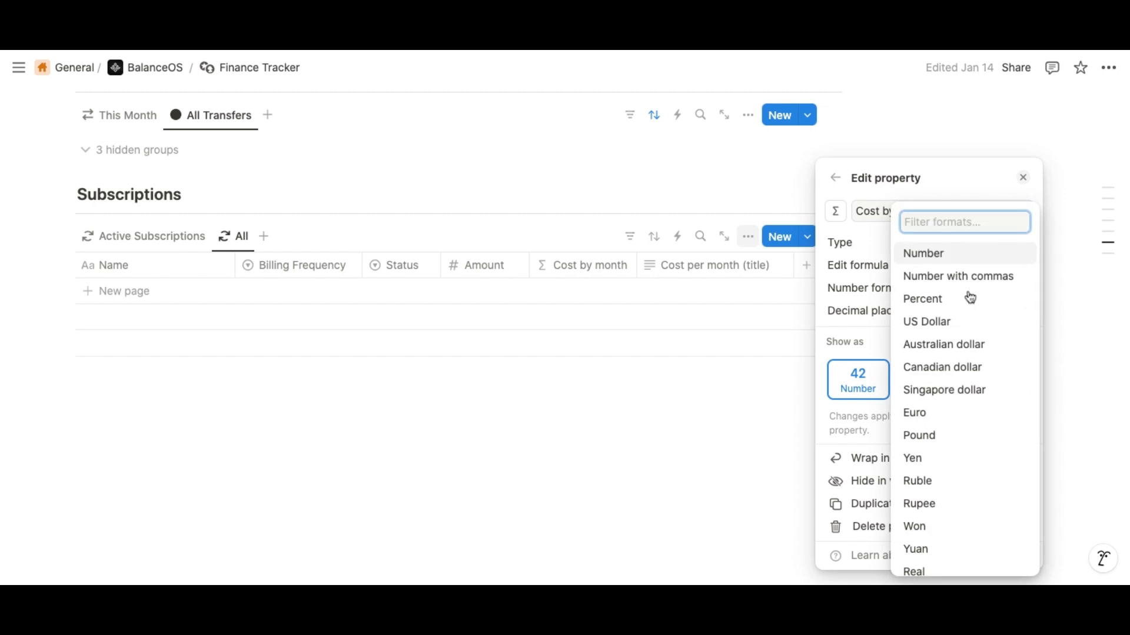
click(699, 458)
click(697, 459)
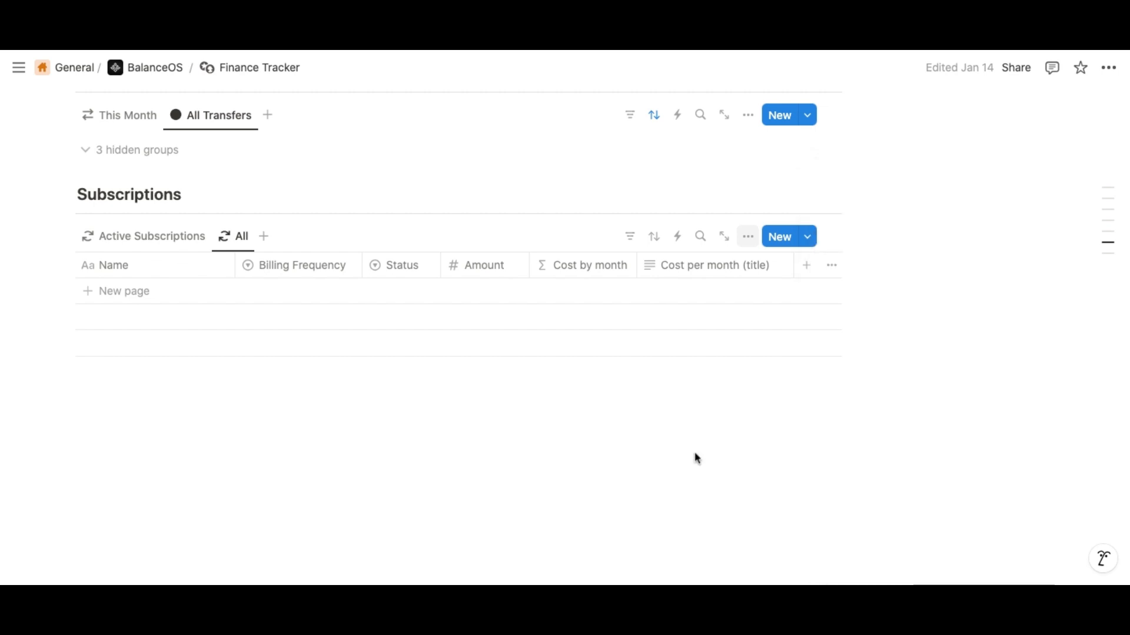
Check the number format in the Balance property's settings for the Goals gallery
scroll(720, 441, up, 15)
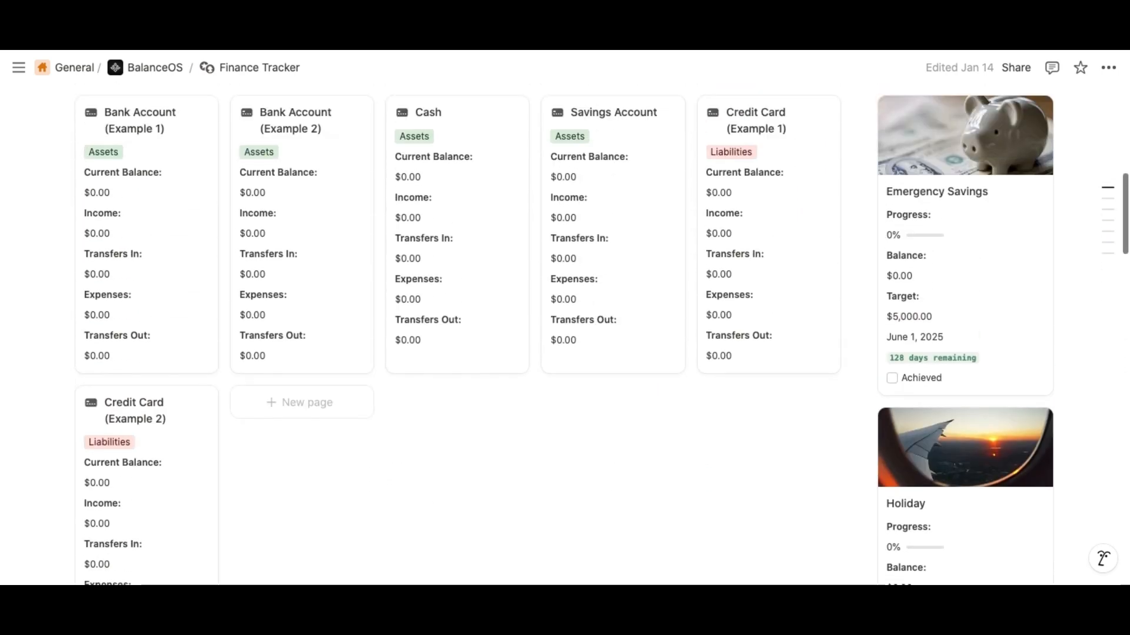
scroll(730, 471, down, 1)
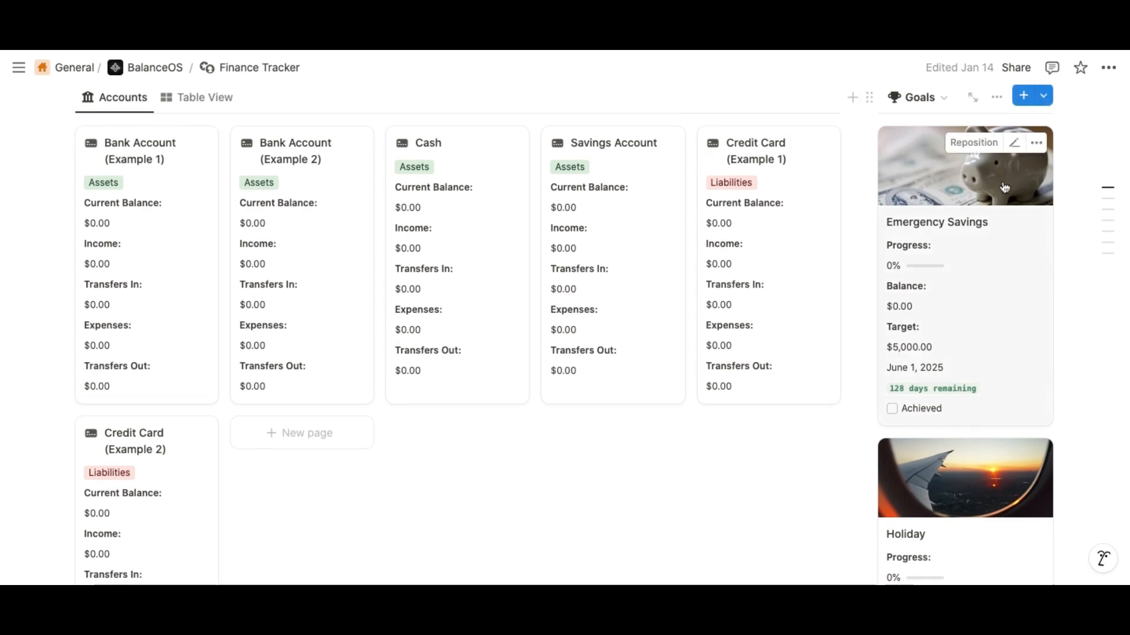
click(997, 101)
click(998, 241)
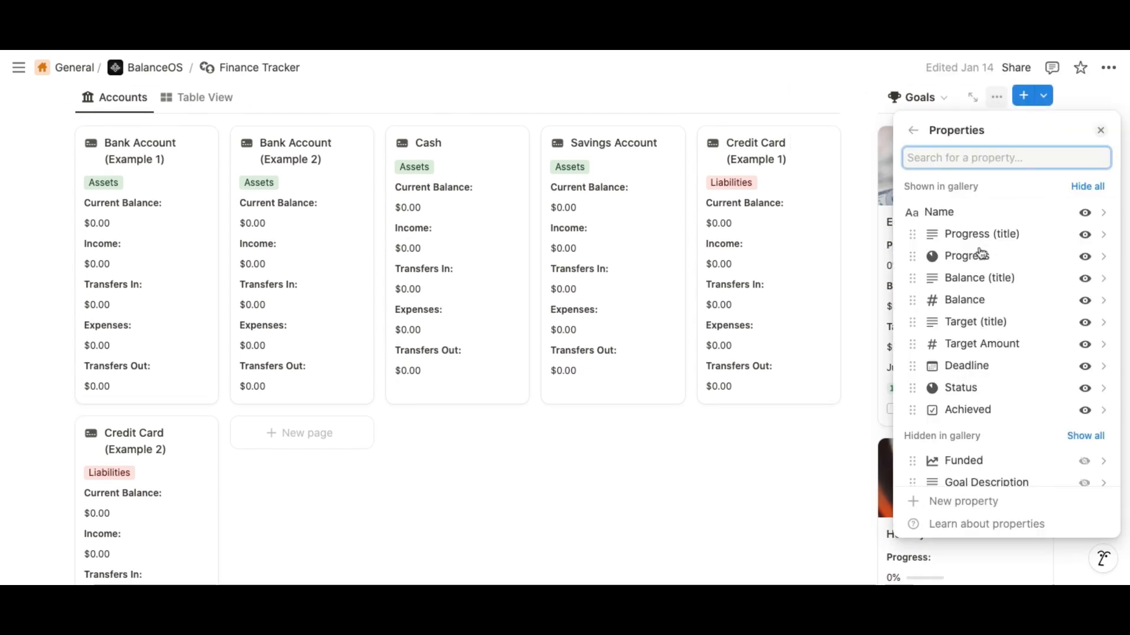
click(918, 300)
click(1055, 244)
scroll(1006, 330, down, 3)
click(912, 130)
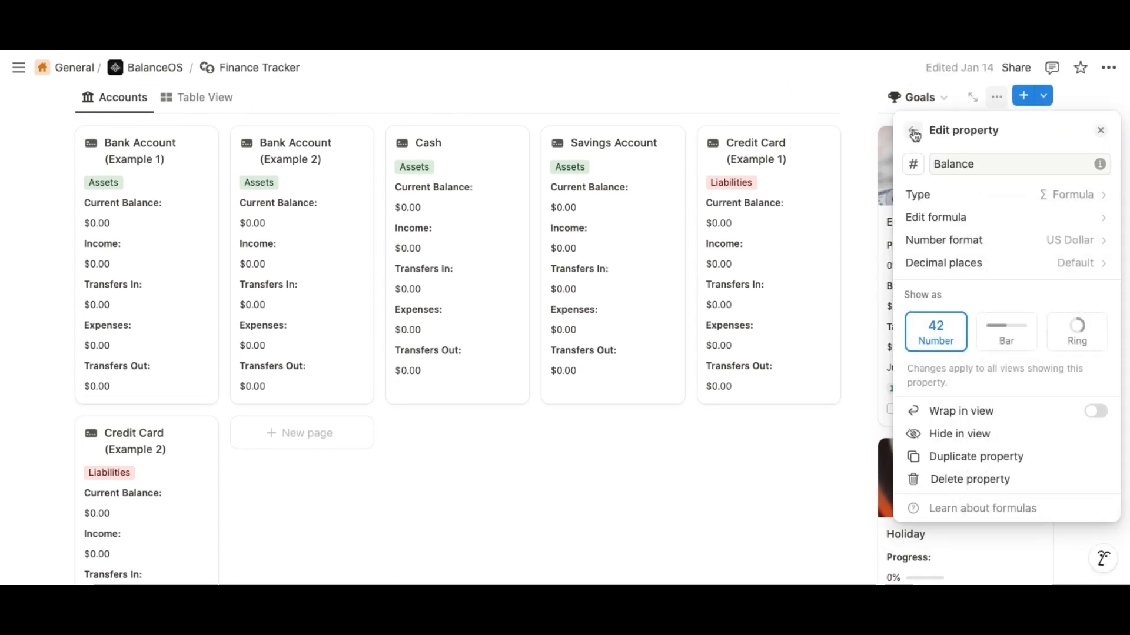
Check the number format options of the Target Amount property in the Goals gallery
click(913, 131)
click(991, 344)
click(1066, 217)
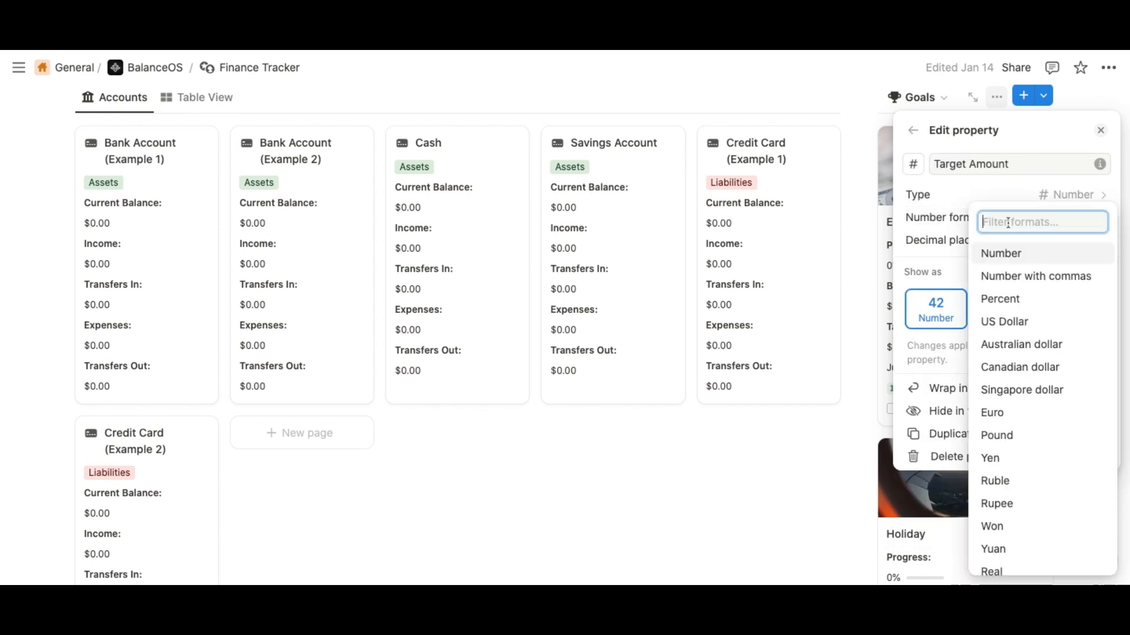
click(856, 281)
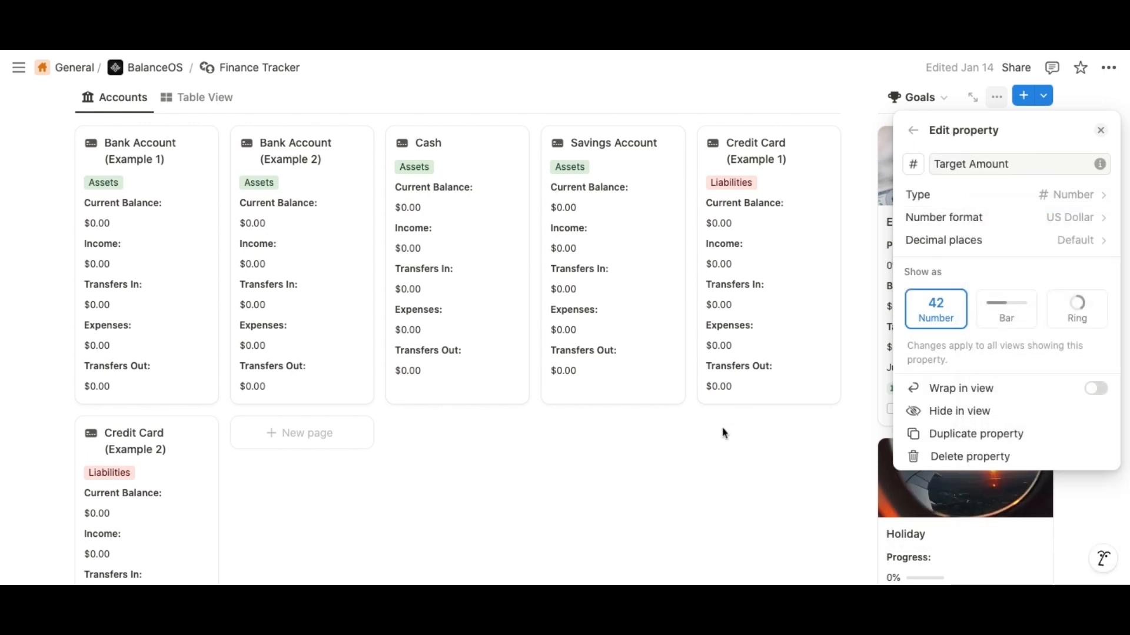
click(675, 460)
Rename the Bank Account (Example 1) card in Accounts Overview as HSBC and undo the rename
scroll(671, 453, up, 2)
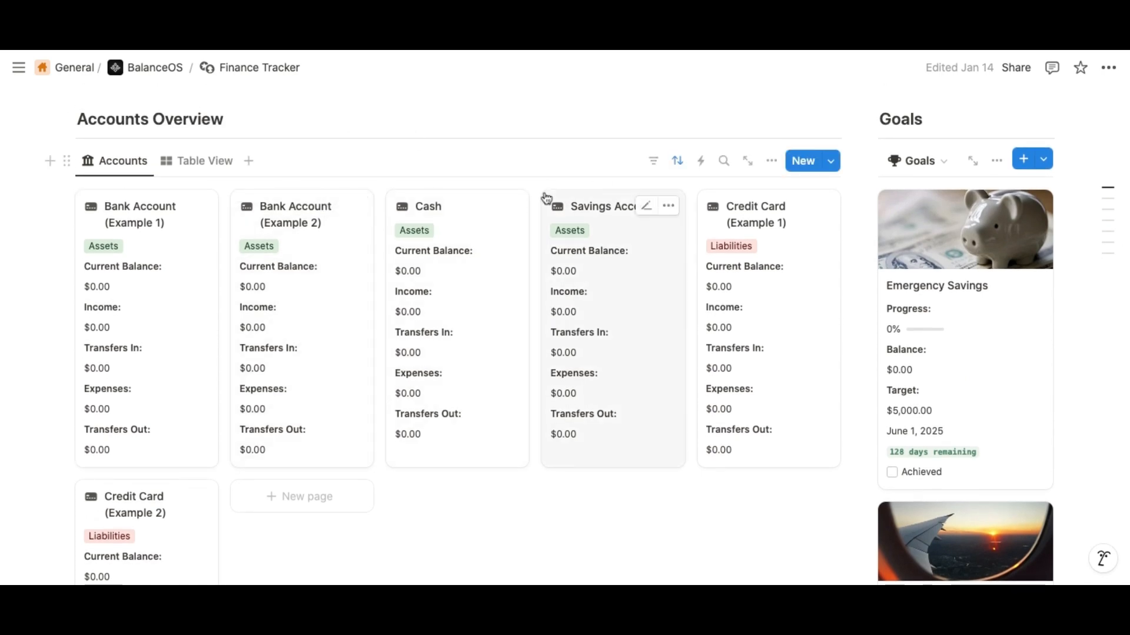
scroll(545, 198, down, 1)
scroll(166, 196, down, 2)
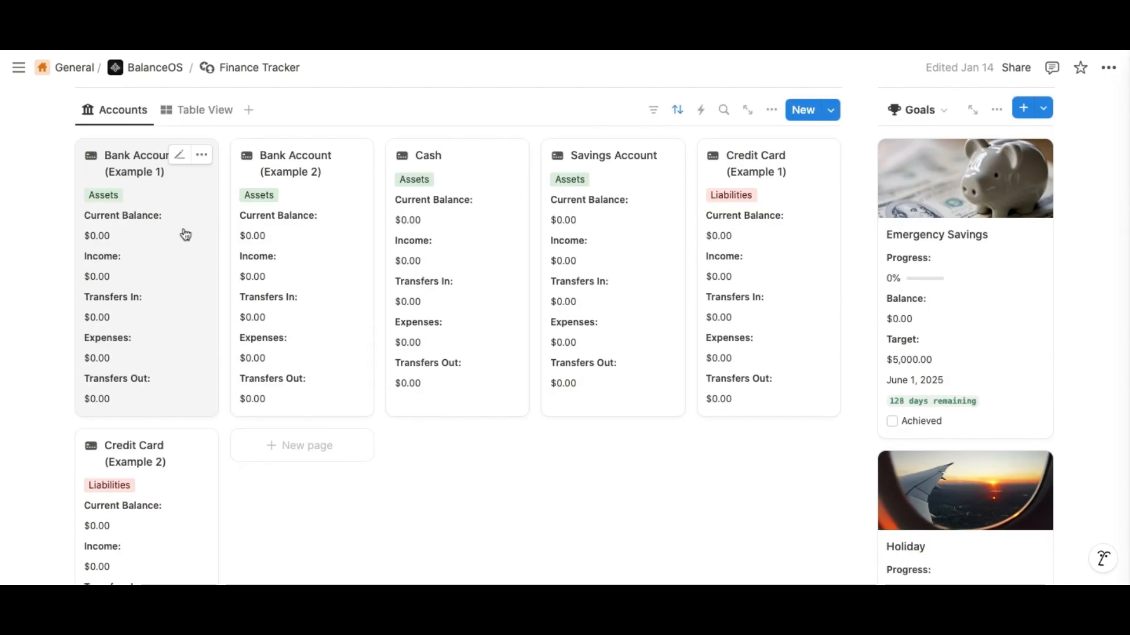
scroll(305, 95, down, 5)
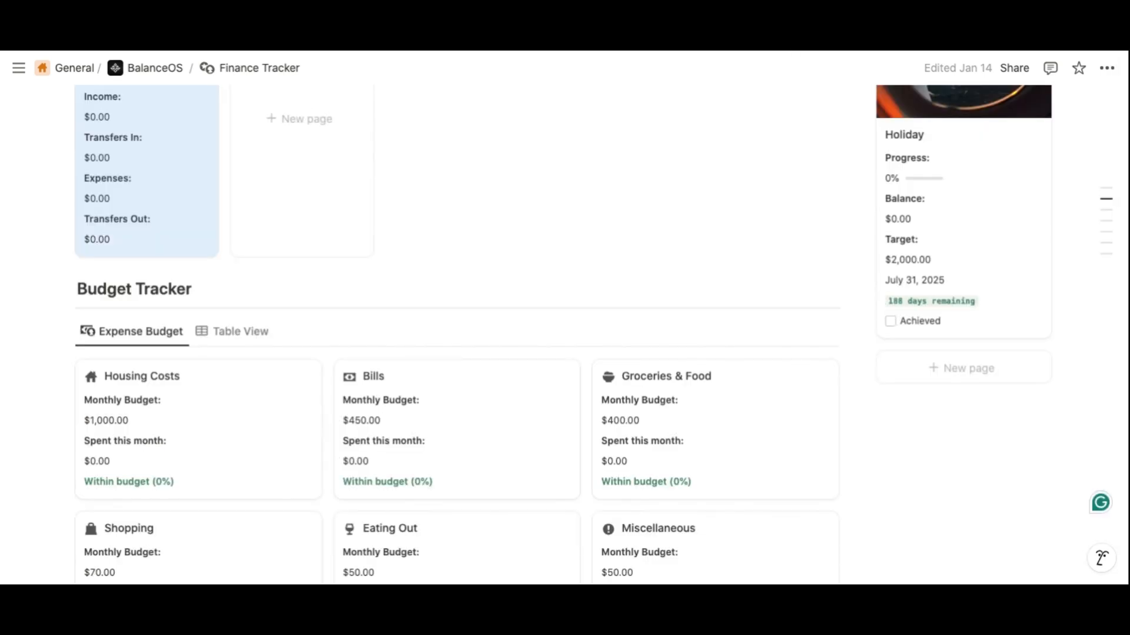
scroll(739, 282, up, 6)
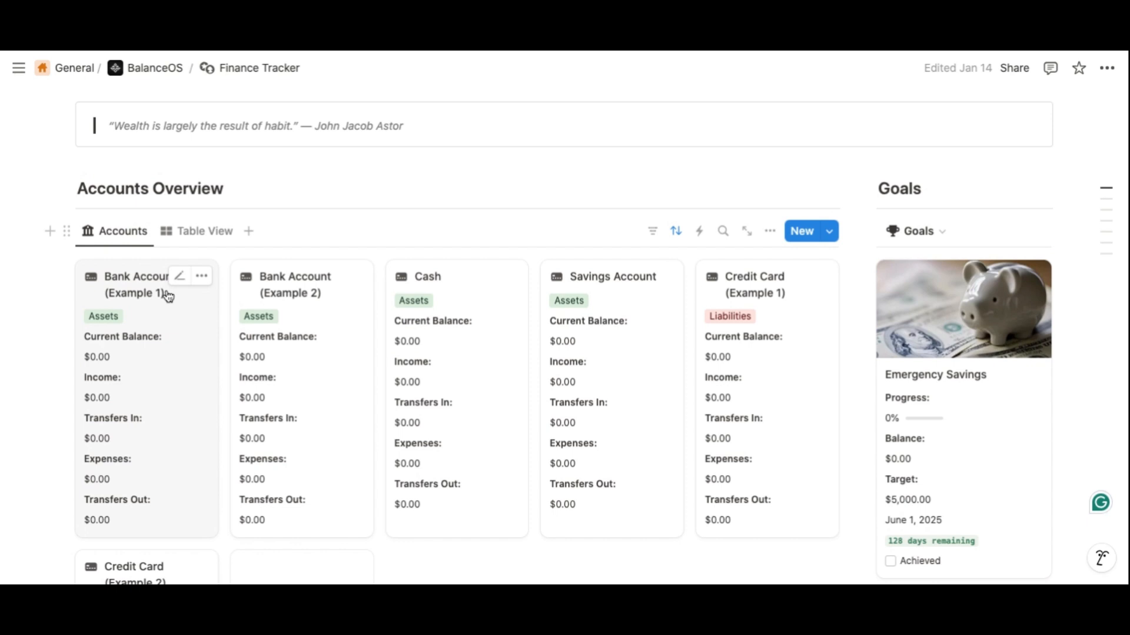
click(180, 276)
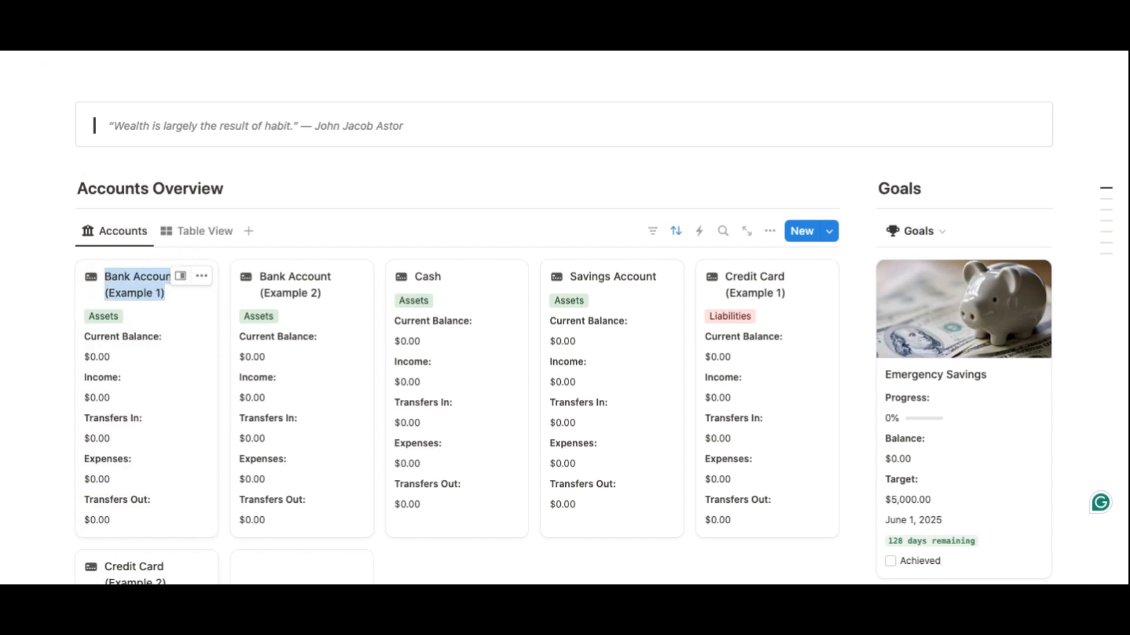
text(HSBC)
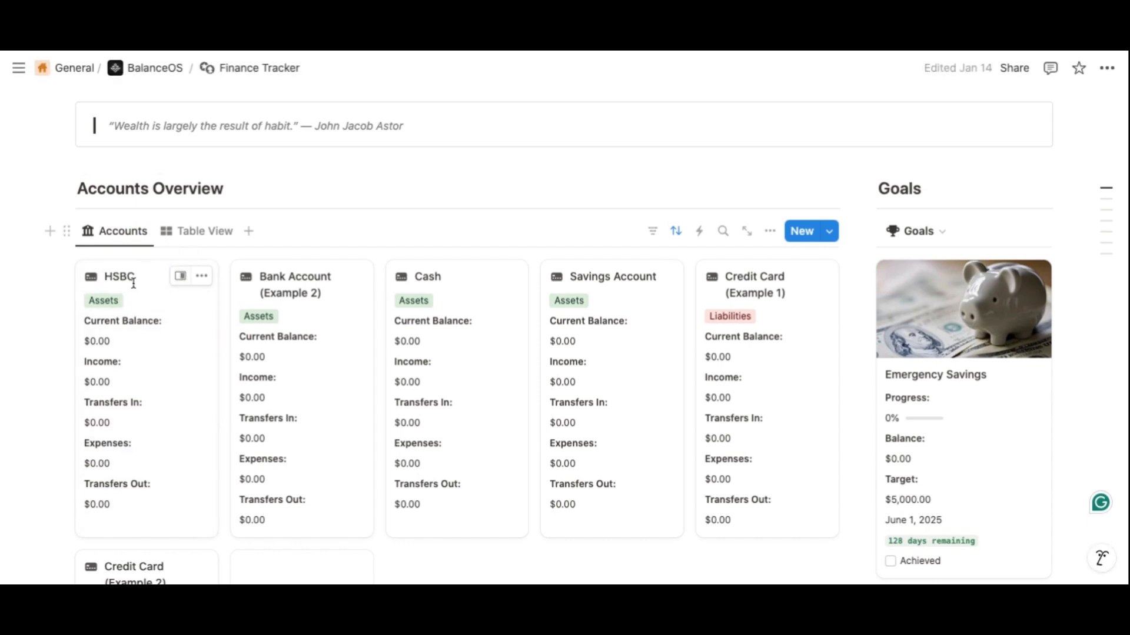
key(super+z)
click(305, 238)
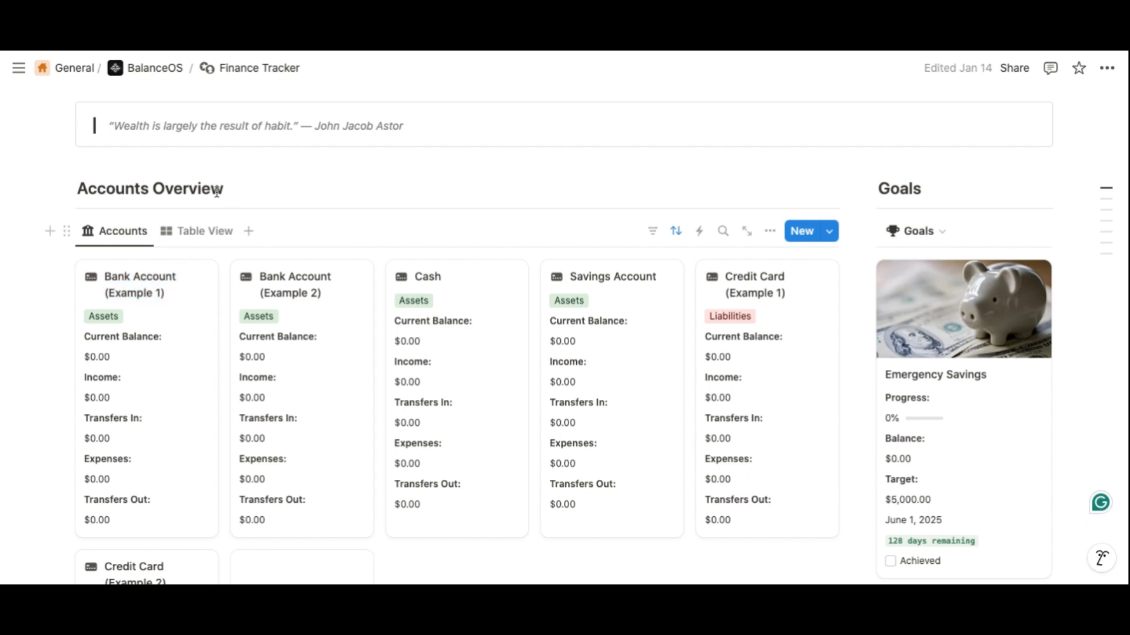
Switch Accounts Overview to Table View and review the balance, expense, income and category columns
click(197, 231)
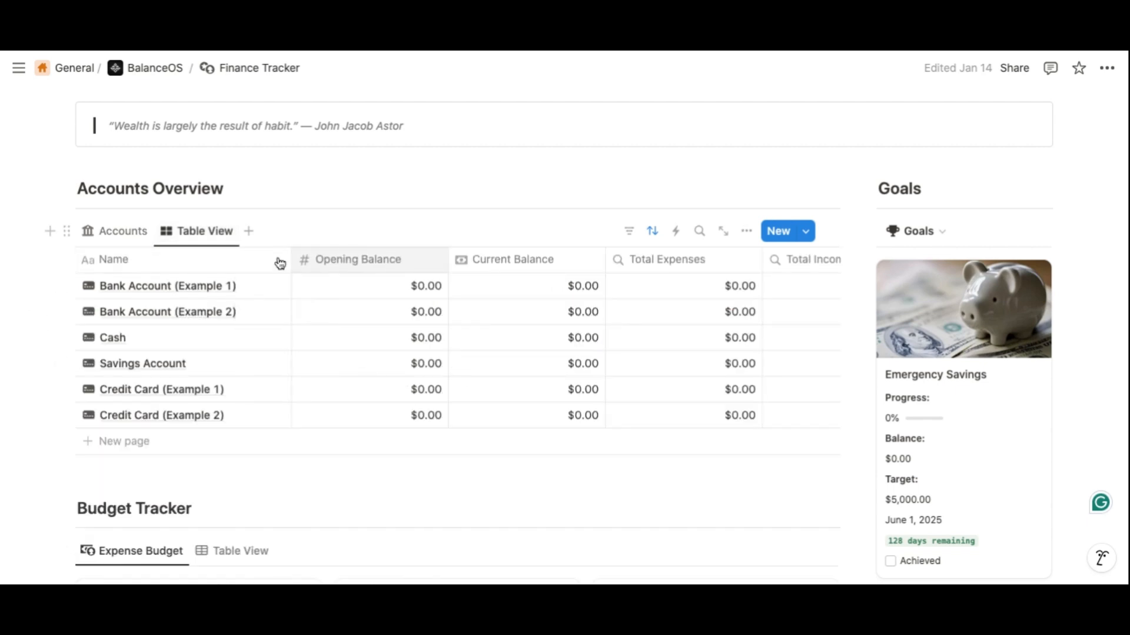
scroll(635, 323, right, 5)
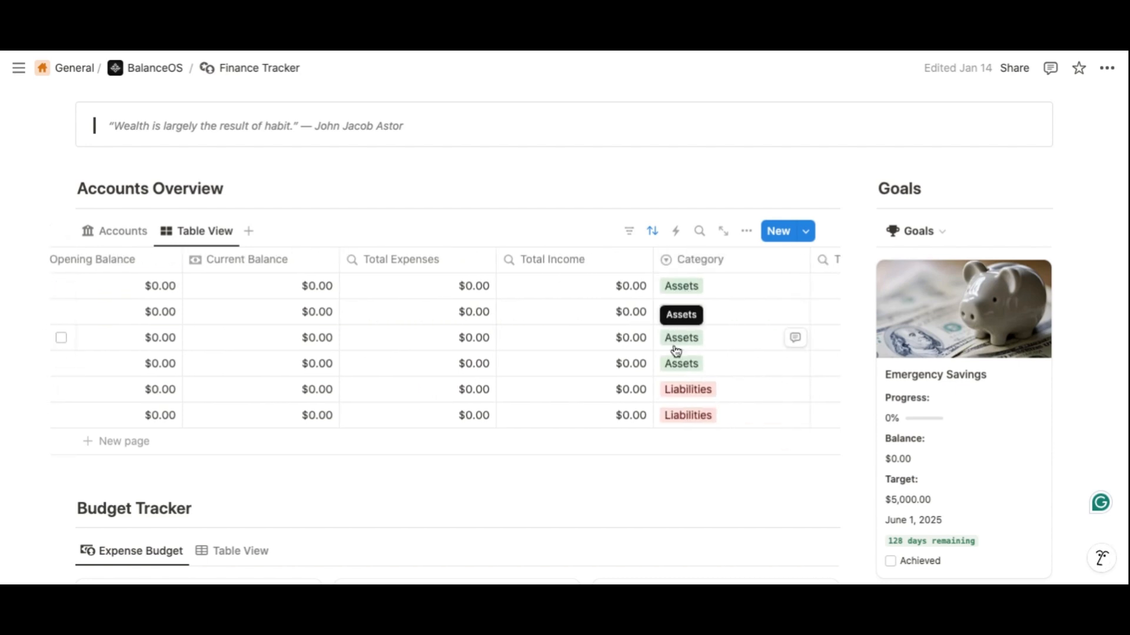
scroll(459, 333, left, 5)
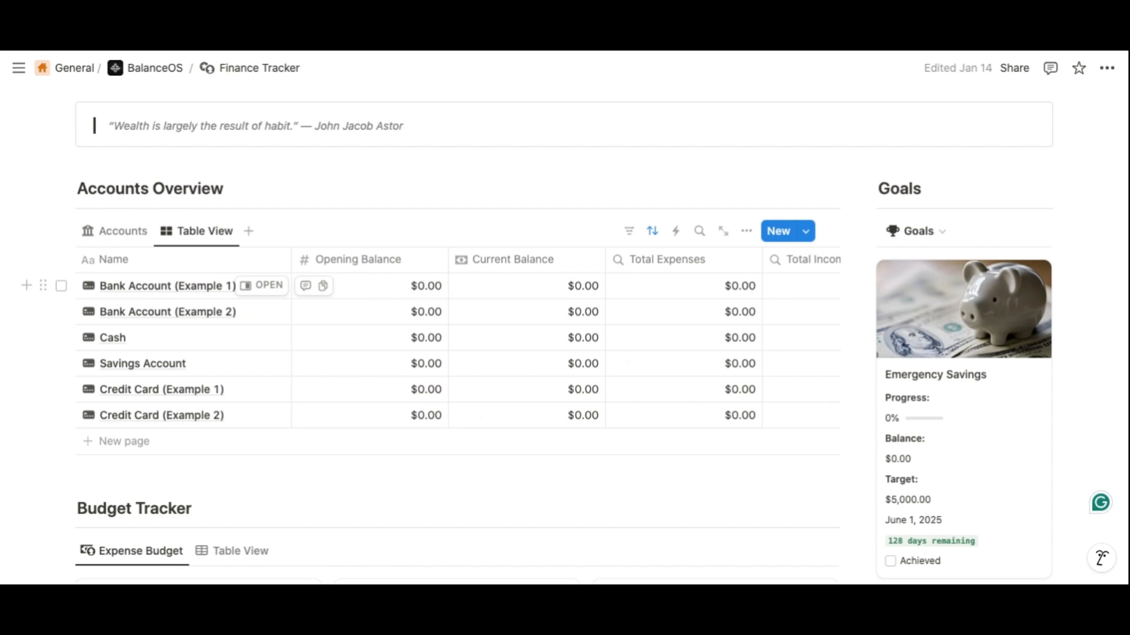
Set the opening balance of Bank Account (Example 1) to $500.00
click(421, 288)
text(500)
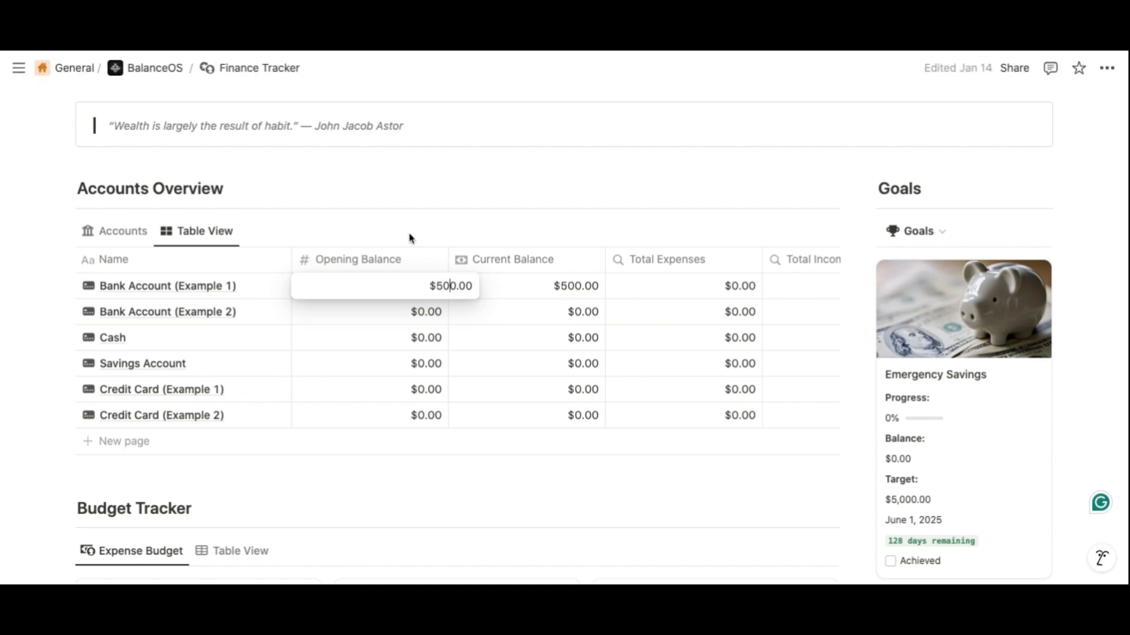
key(Return)
Remove the trial amount from Bank Account (Example 1), returning its opening balance to $0.00
click(416, 287)
key(BackSpace)
key(BackSpace)
key(BackSpace)
key(BackSpace)
key(BackSpace)
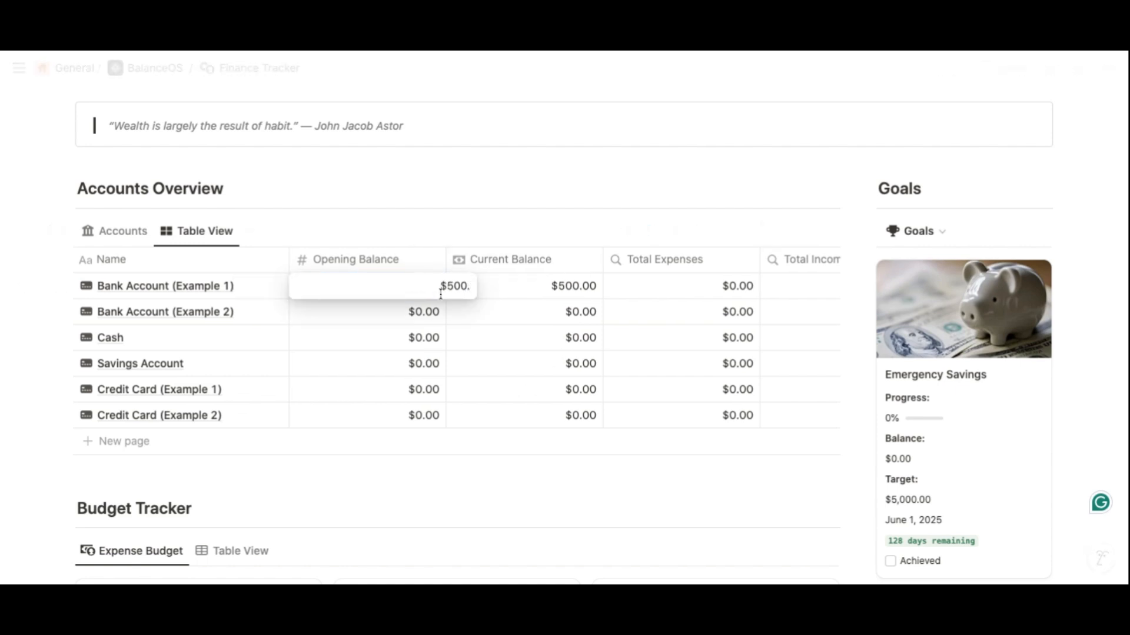
key(Return)
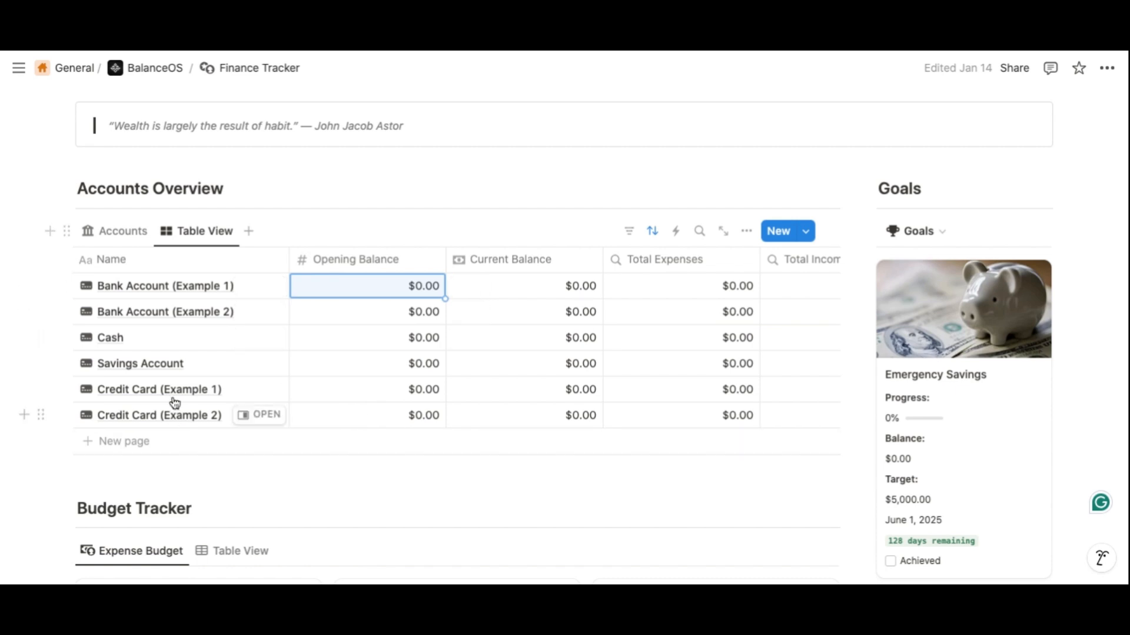
Set the opening balance of Credit Card (Example 1) to -$200.00 and undo the entry
scroll(411, 417, right, 5)
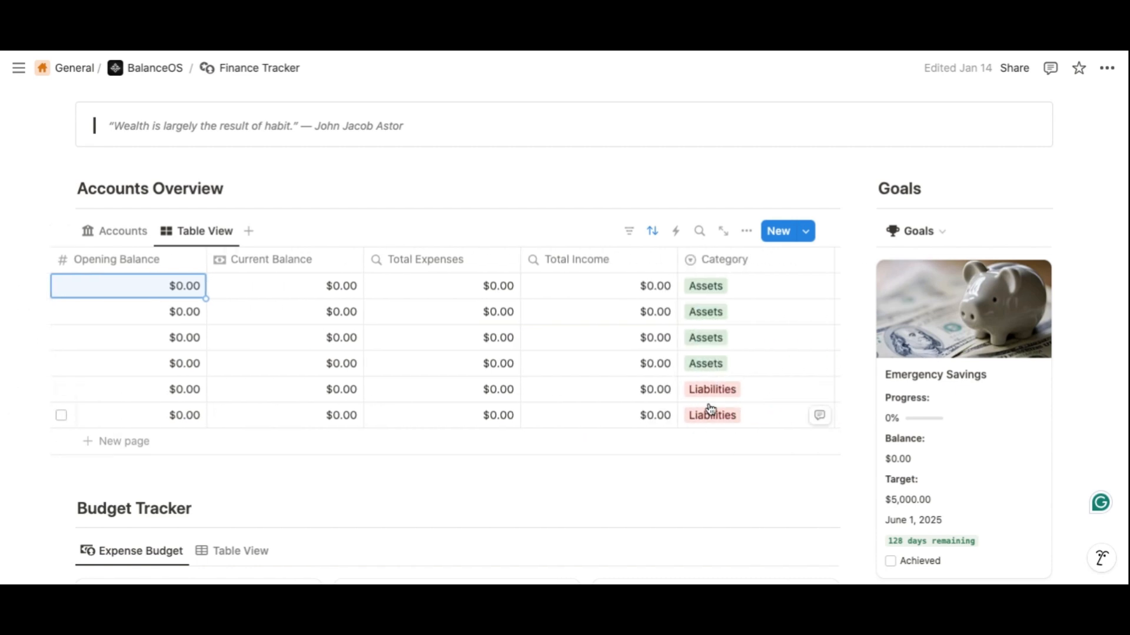
scroll(517, 416, left, 5)
click(429, 398)
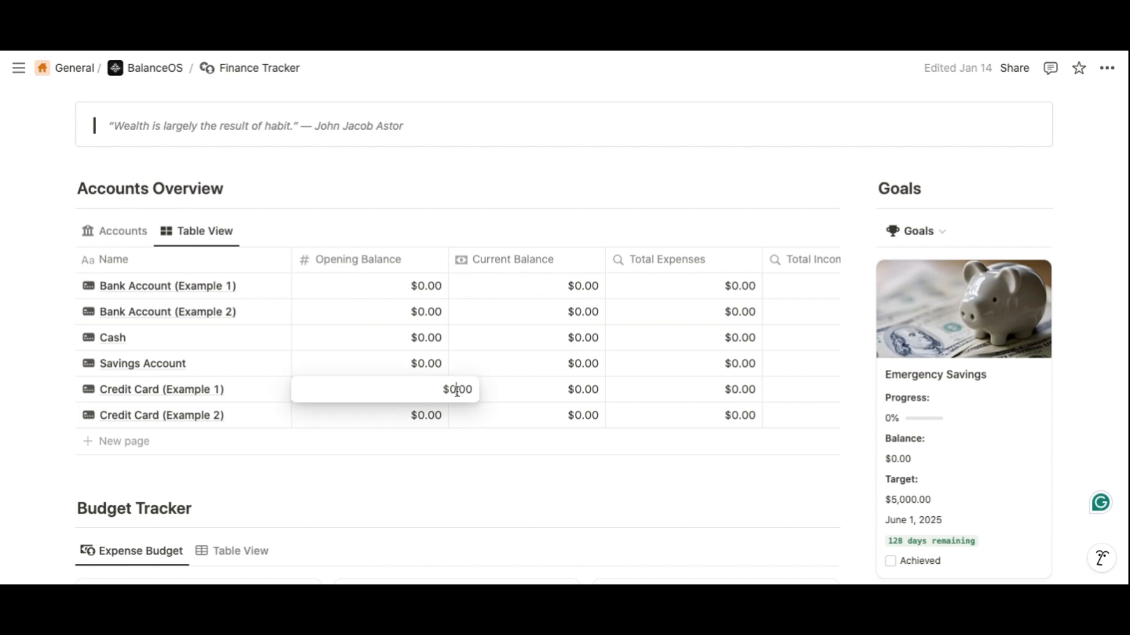
key(BackSpace)
text(-$20)
text(0)
key(Return)
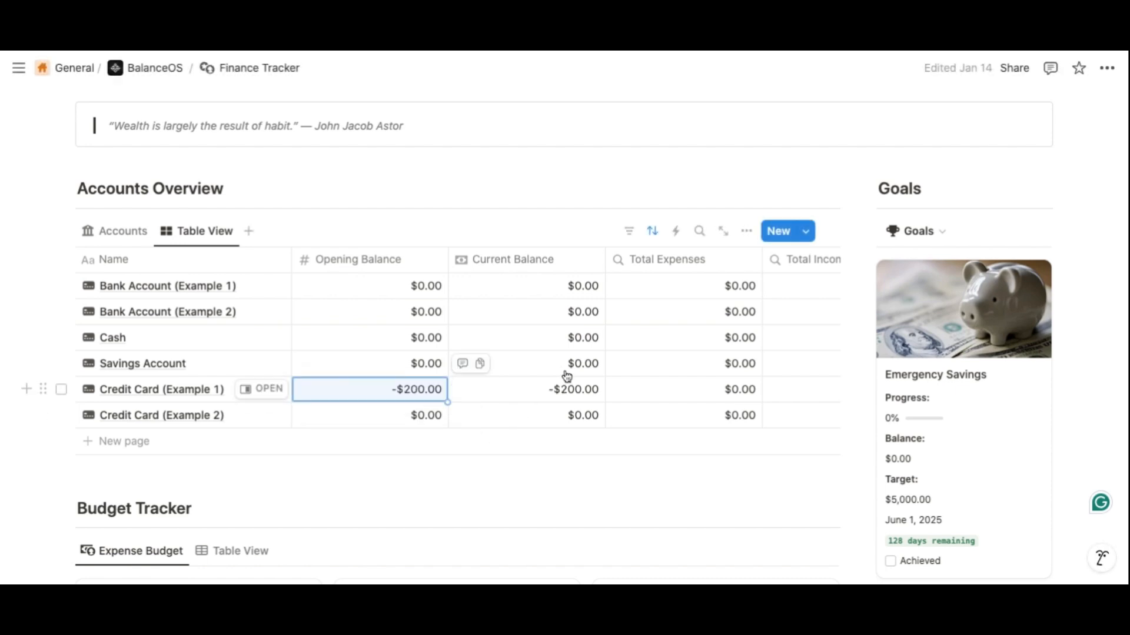
key(ctrl+z)
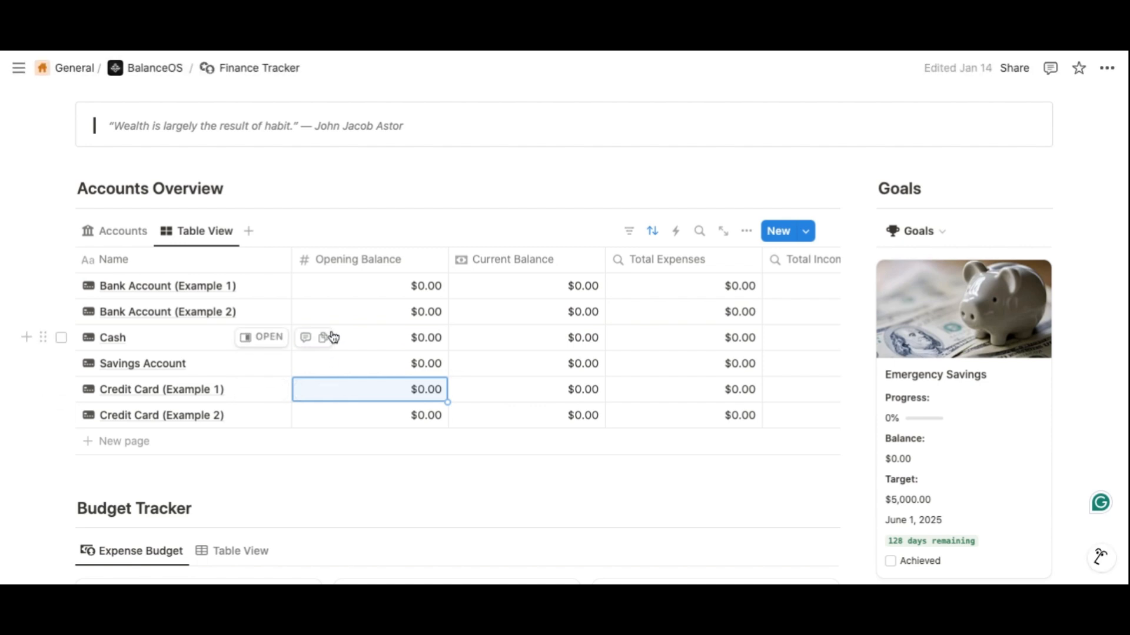
Switch Accounts Overview back to the Accounts view and add a new account page titled "My bank"
click(122, 233)
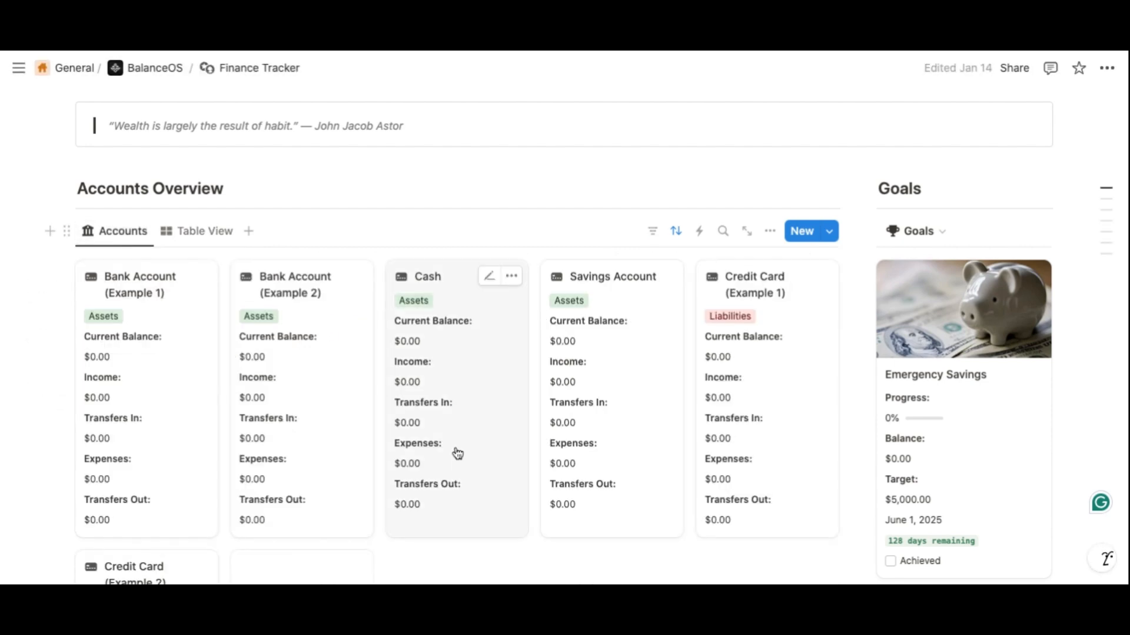
scroll(458, 453, down, 5)
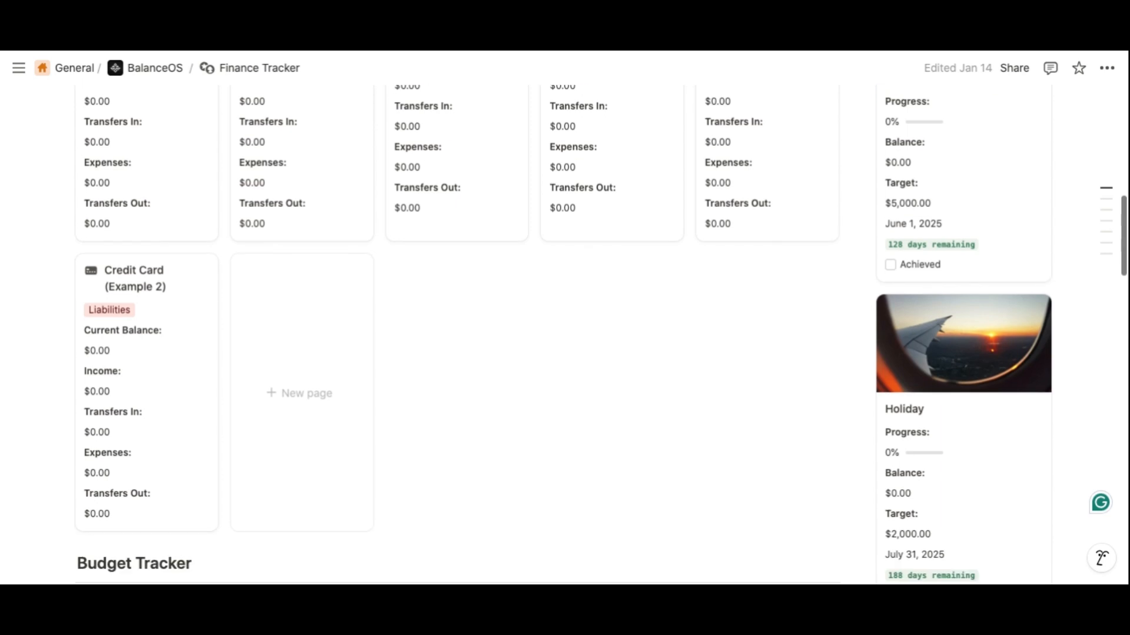
scroll(297, 391, down, 1)
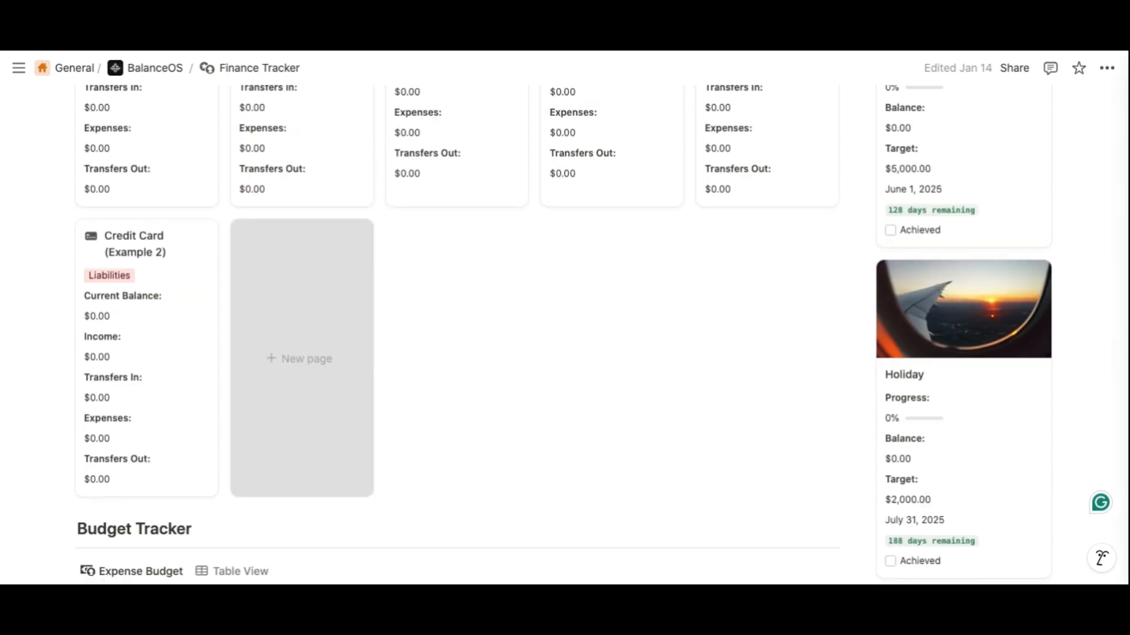
click(299, 358)
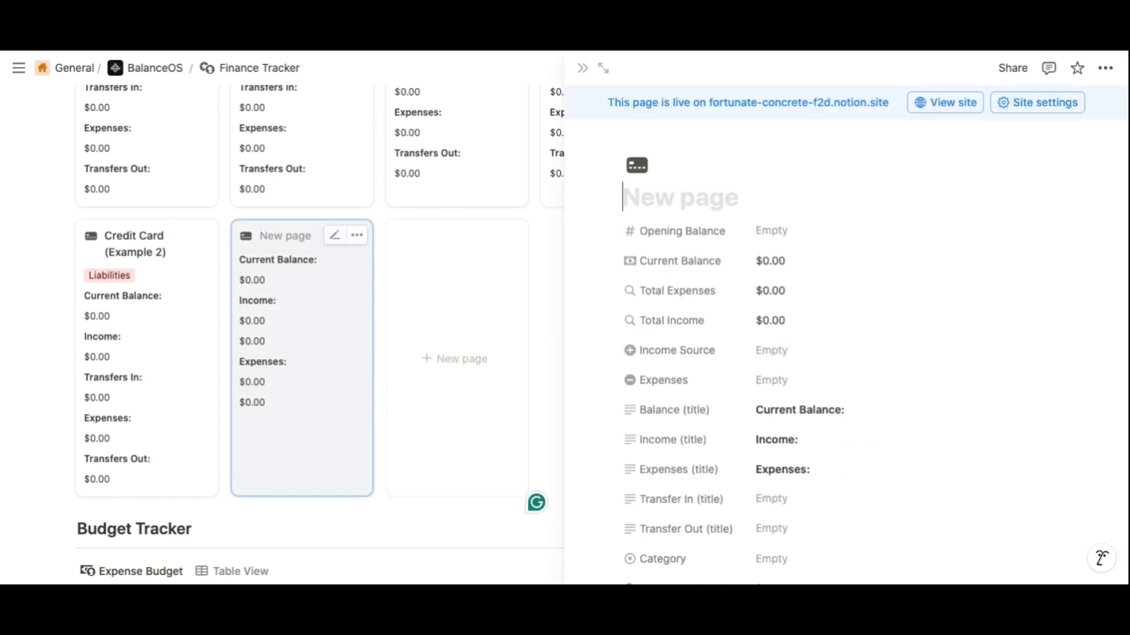
scroll(674, 353, down, 1)
text(My bank)
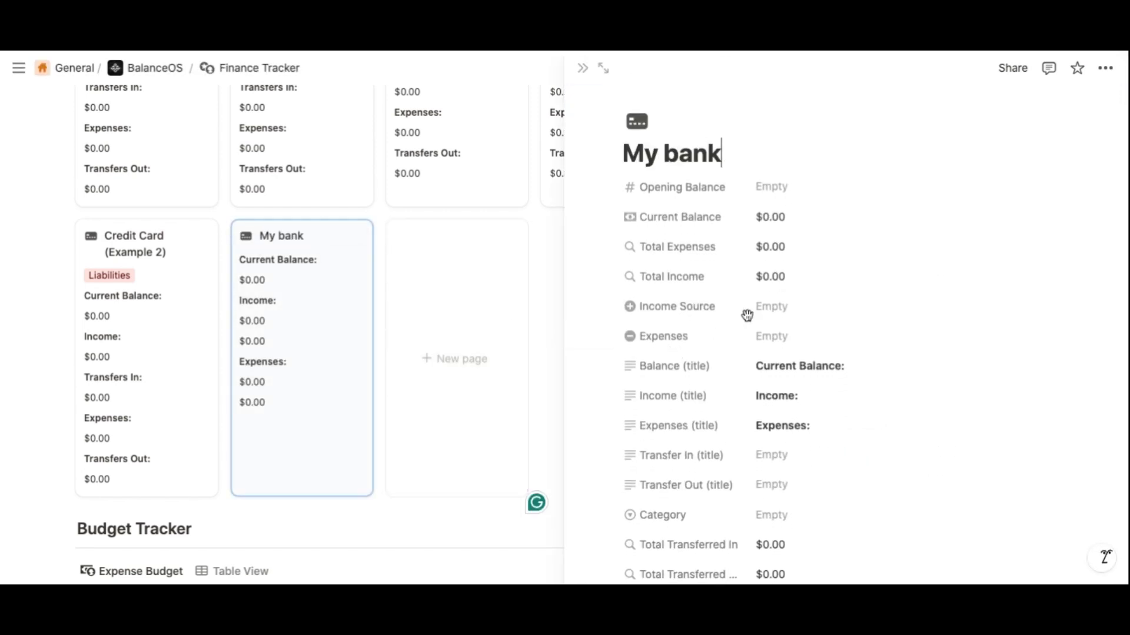
Open the Category options of the My bank account page
scroll(835, 378, down, 2)
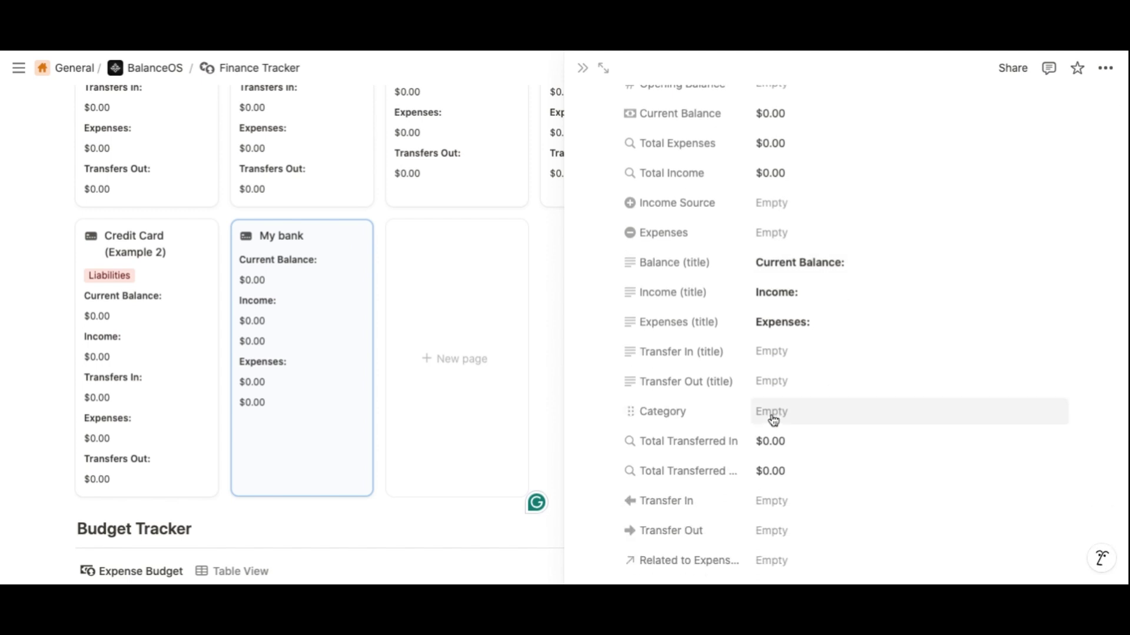
click(773, 420)
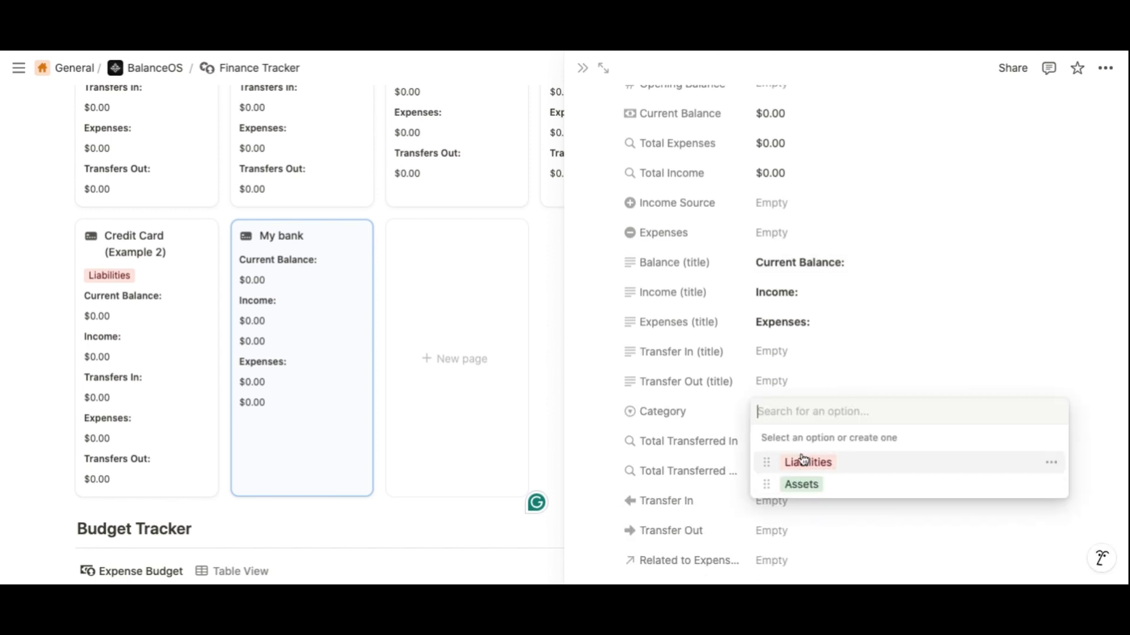
Leave the category unset and move the My bank account page to the trash
click(856, 348)
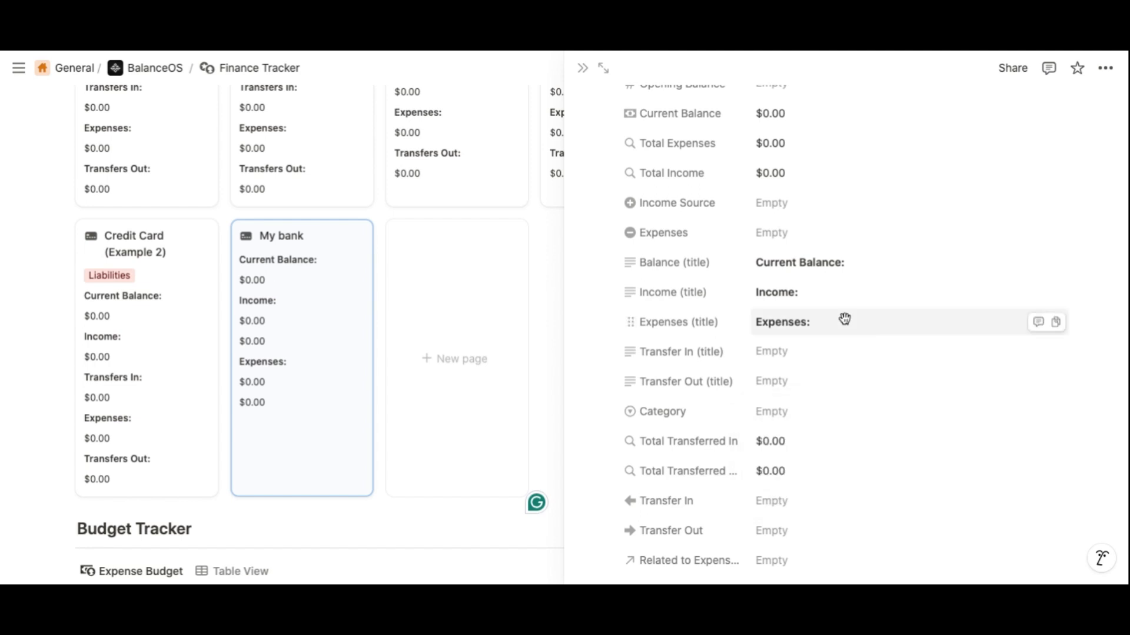
scroll(835, 338, up, 2)
scroll(437, 357, up, 2)
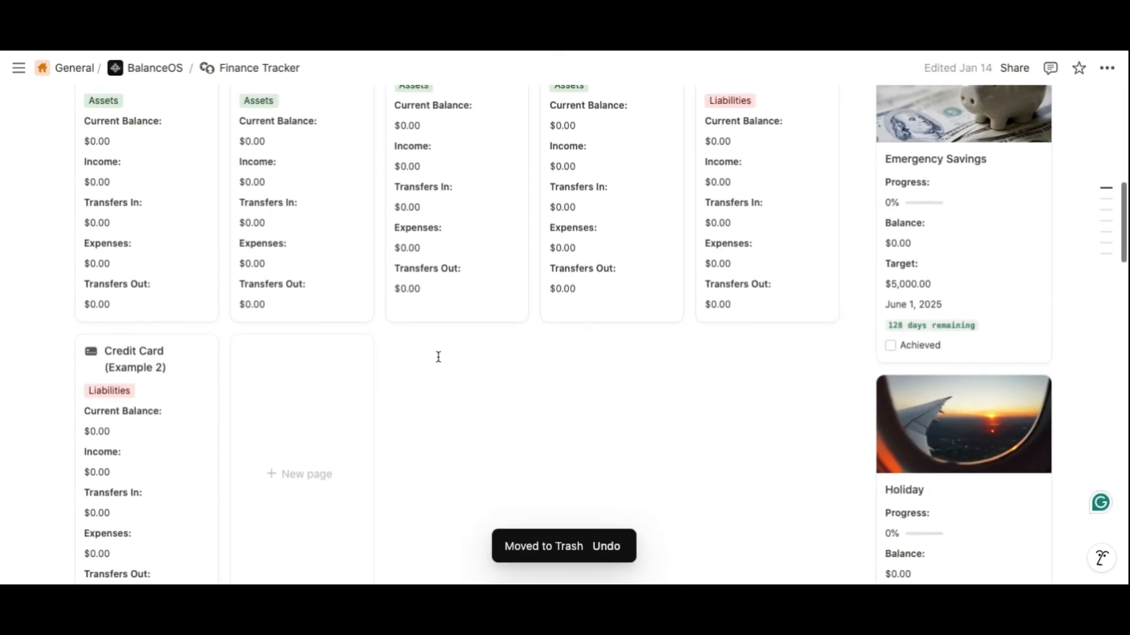
scroll(438, 356, up, 1)
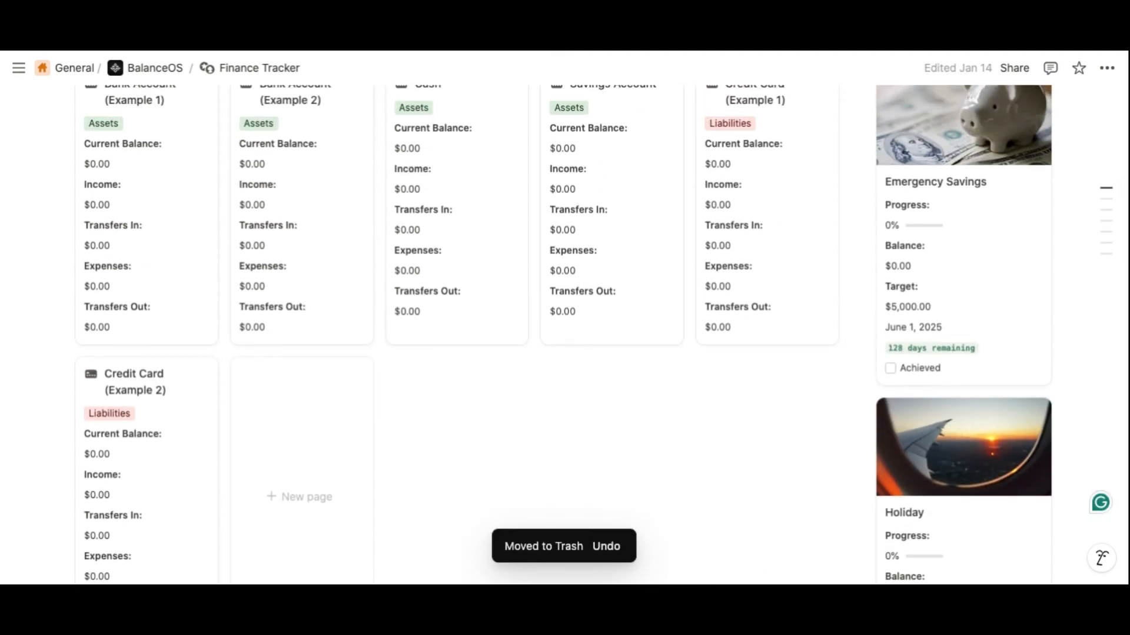
click(202, 376)
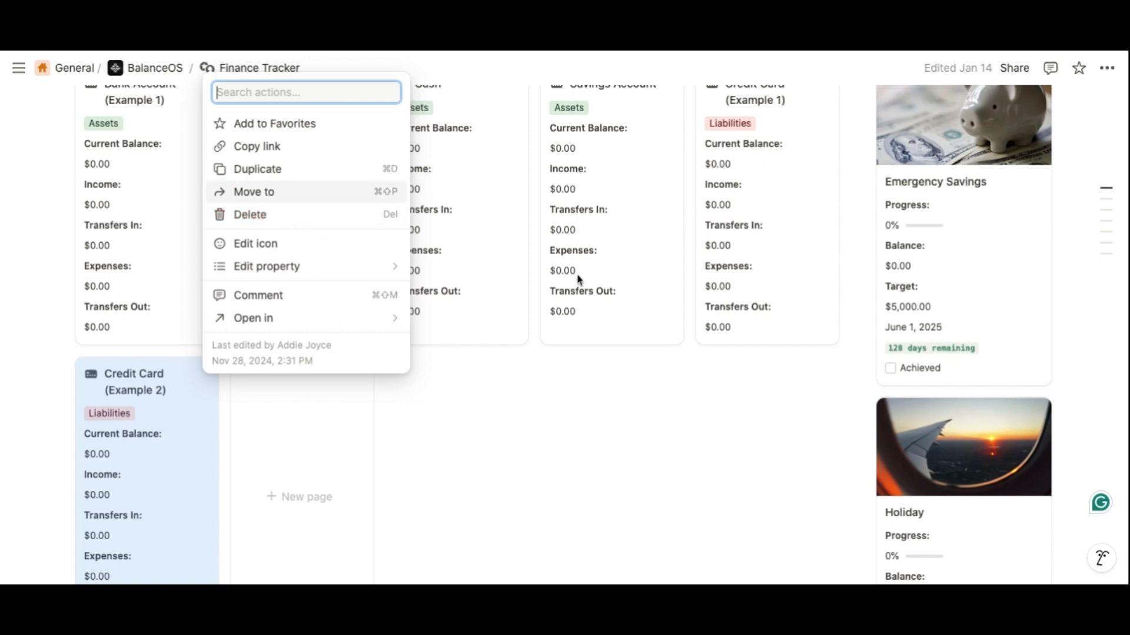
click(681, 435)
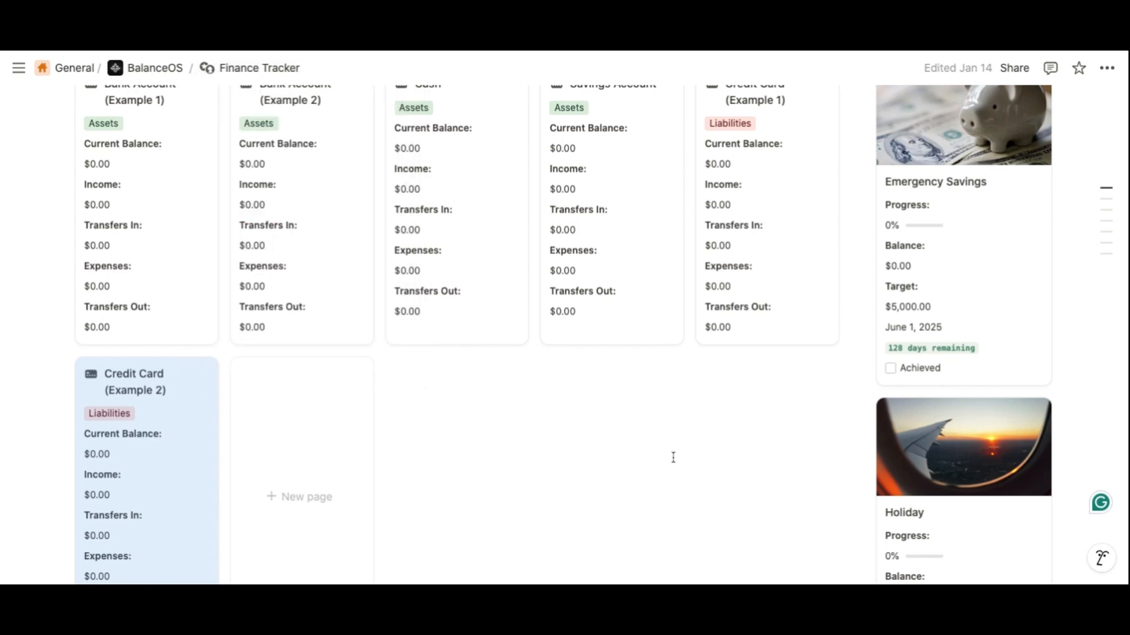
Set the monthly budget of the Housing Costs category in the Budget Tracker to $800
scroll(673, 457, down, 5)
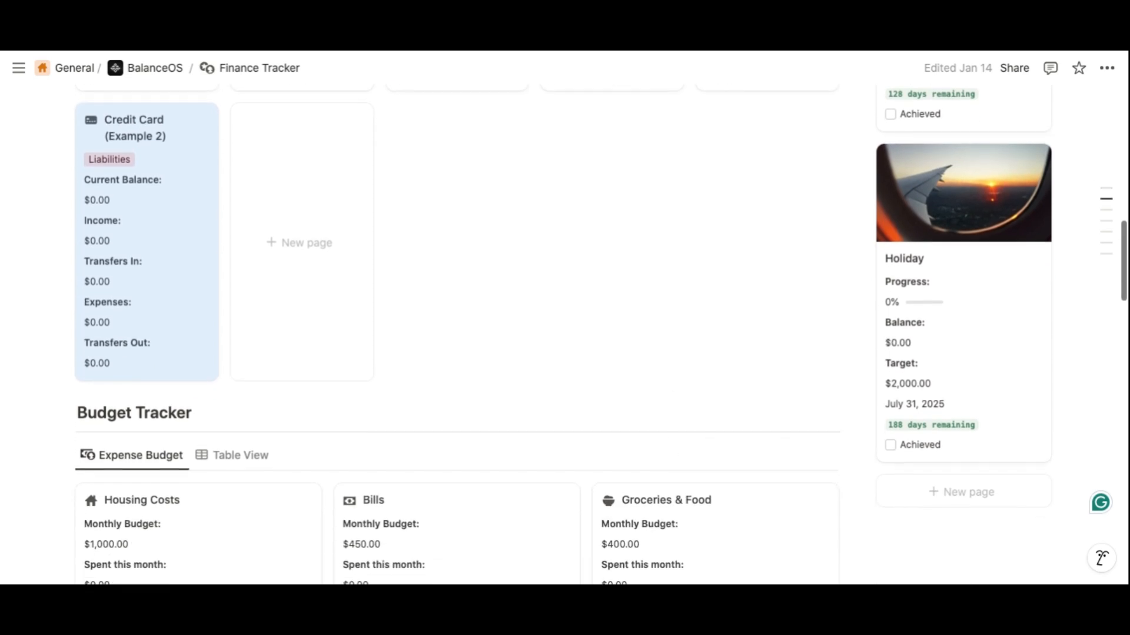
scroll(706, 424, down, 3)
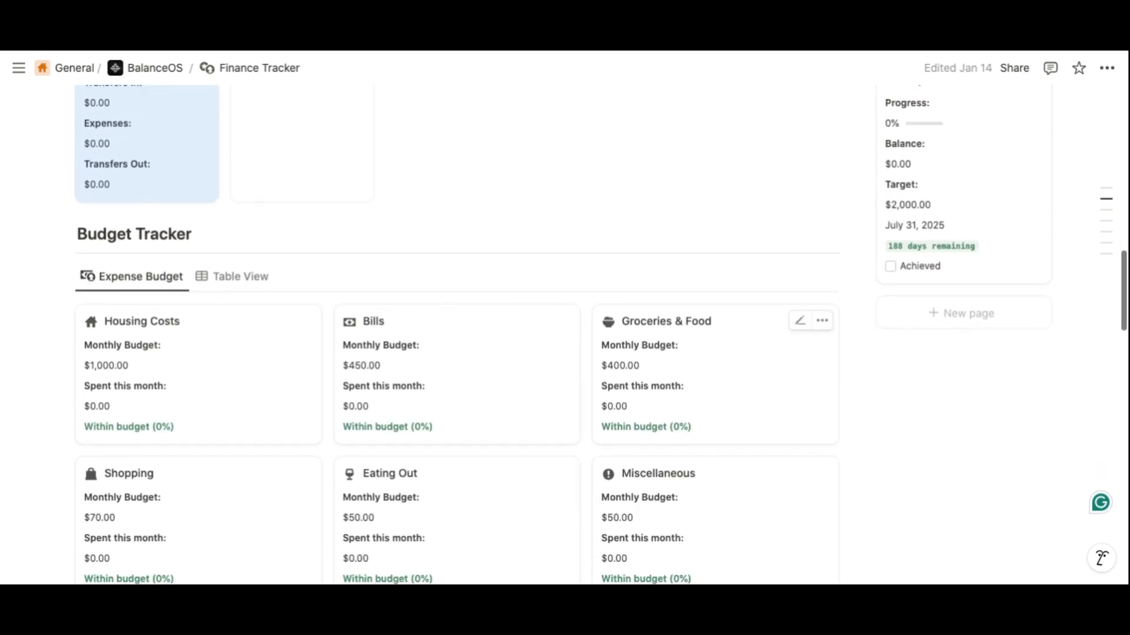
scroll(706, 424, down, 2)
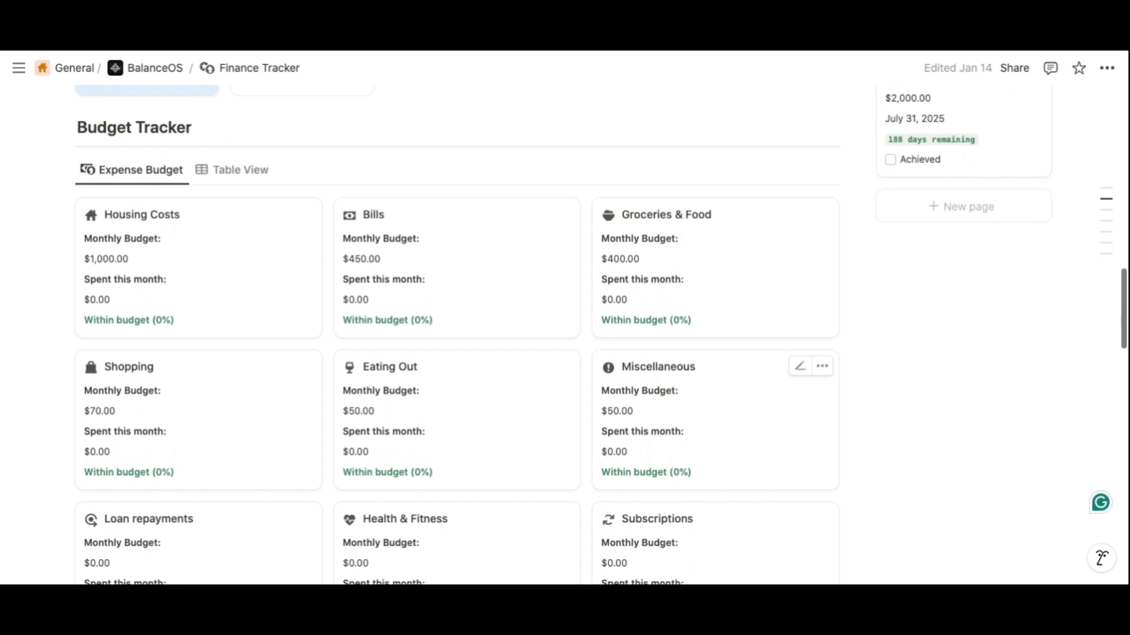
scroll(550, 447, down, 1)
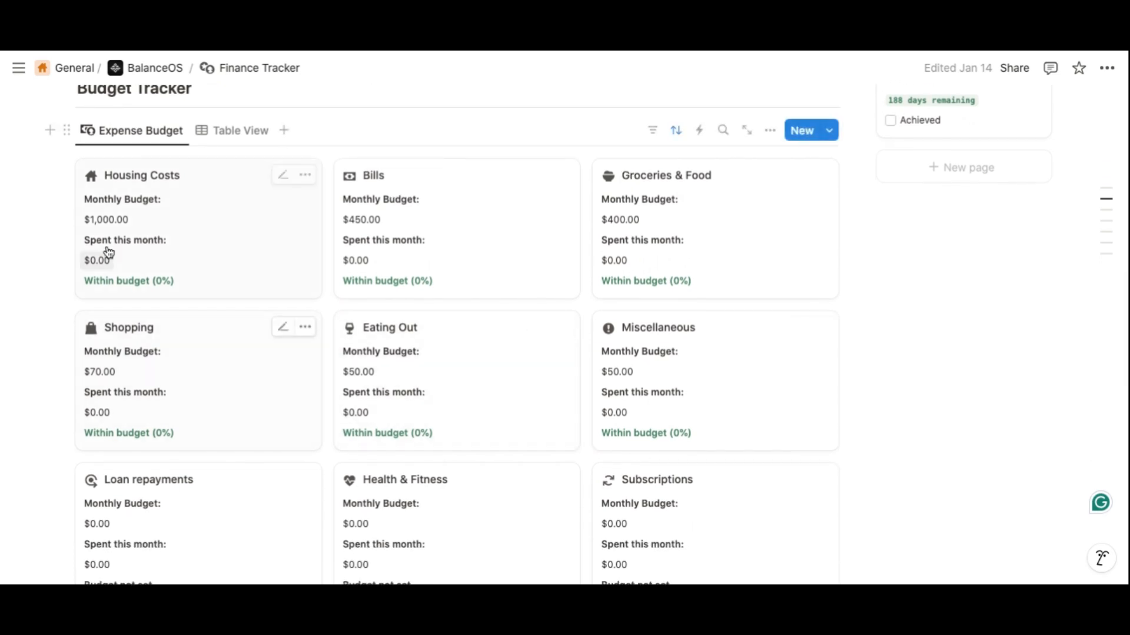
click(111, 221)
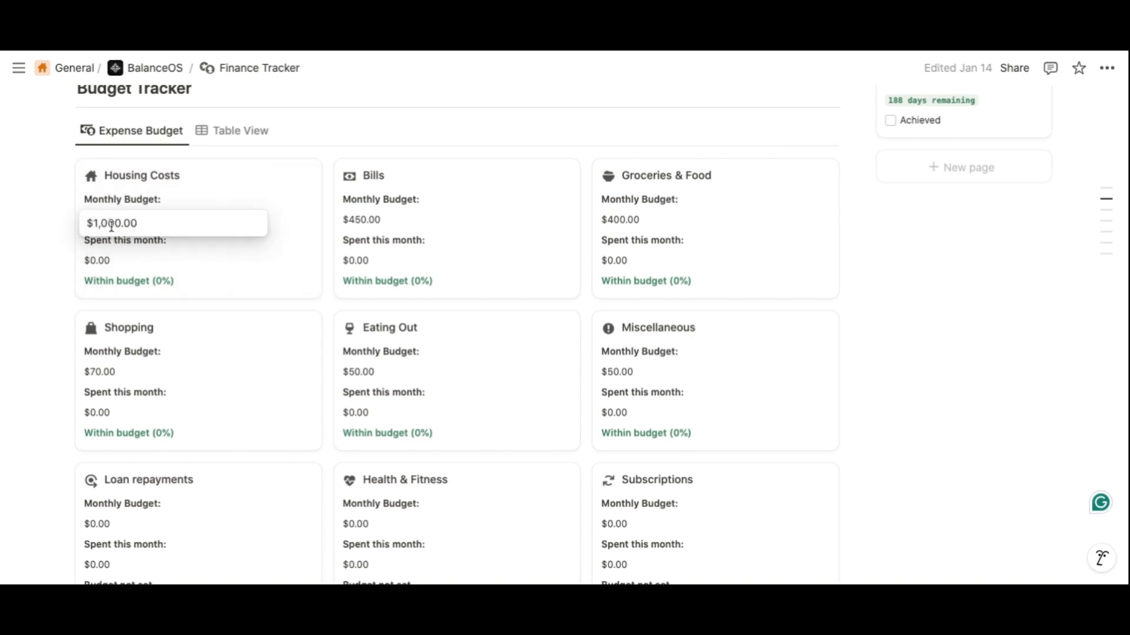
key(BackSpace)
key(BackSpace)
key(BackSpace)
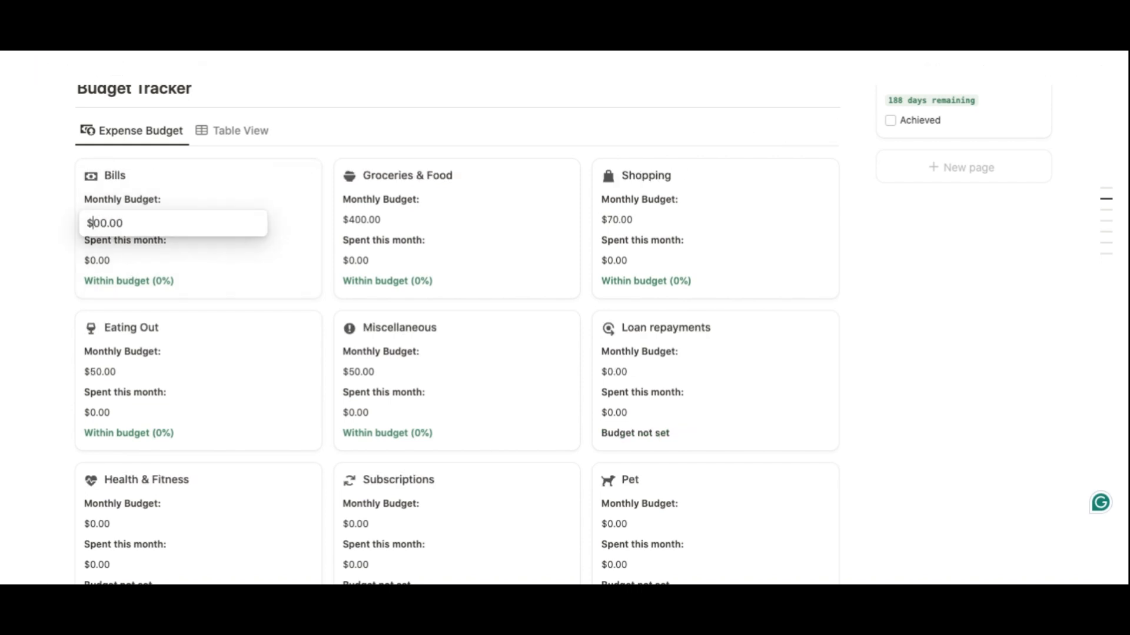
text(8)
click(198, 263)
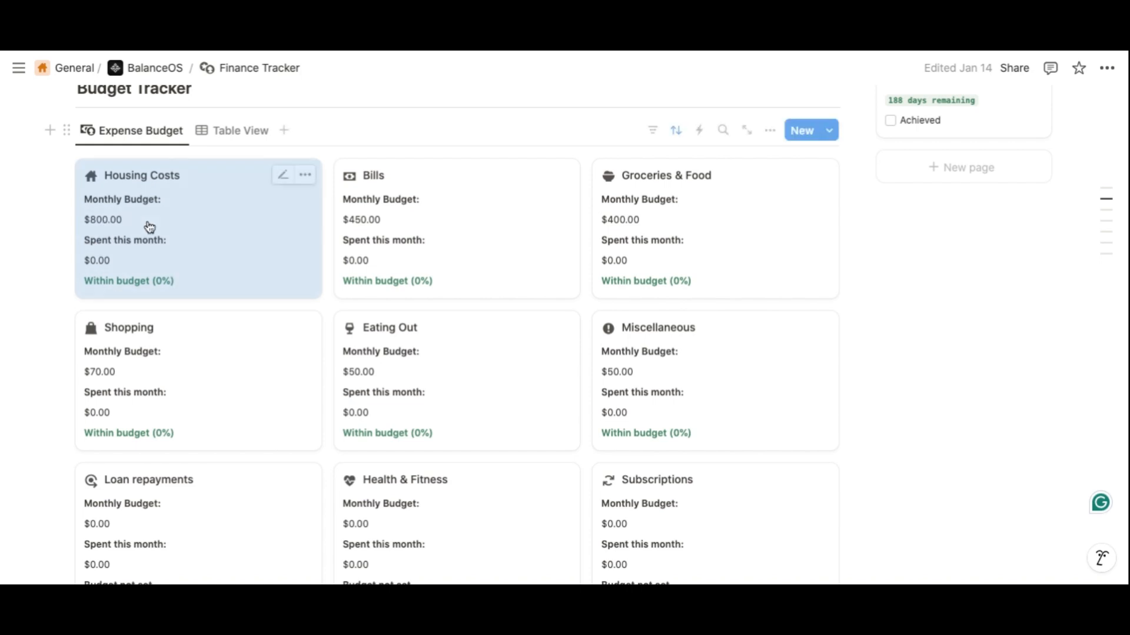
click(53, 267)
scroll(99, 248, up, 1)
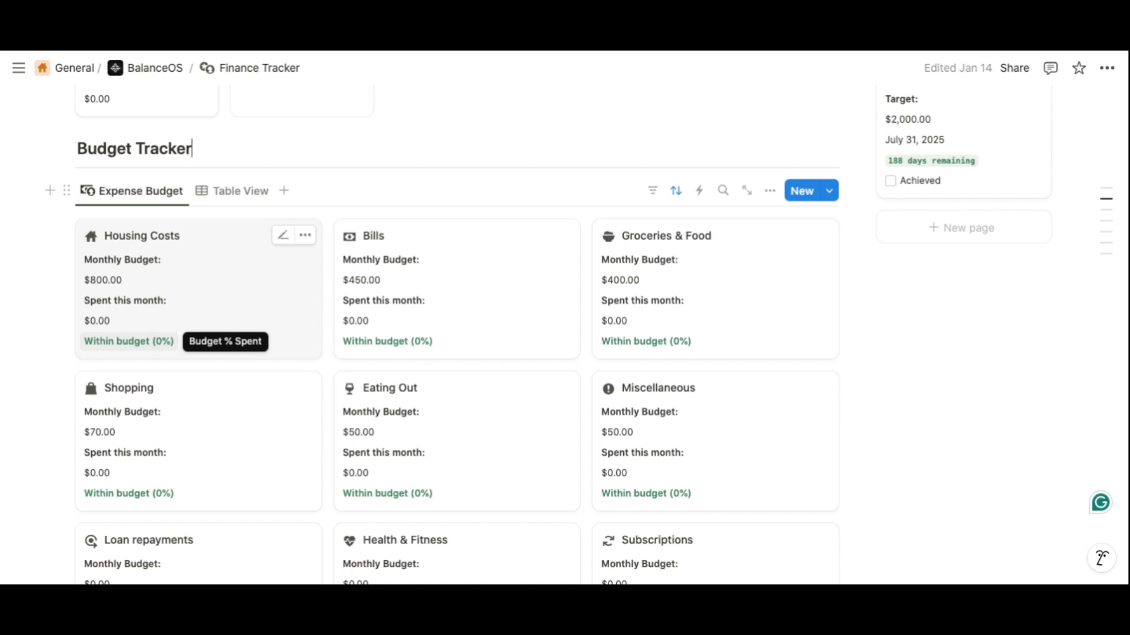
click(283, 236)
key(BackSpace)
key(BackSpace)
key(BackSpace)
key(BackSpace)
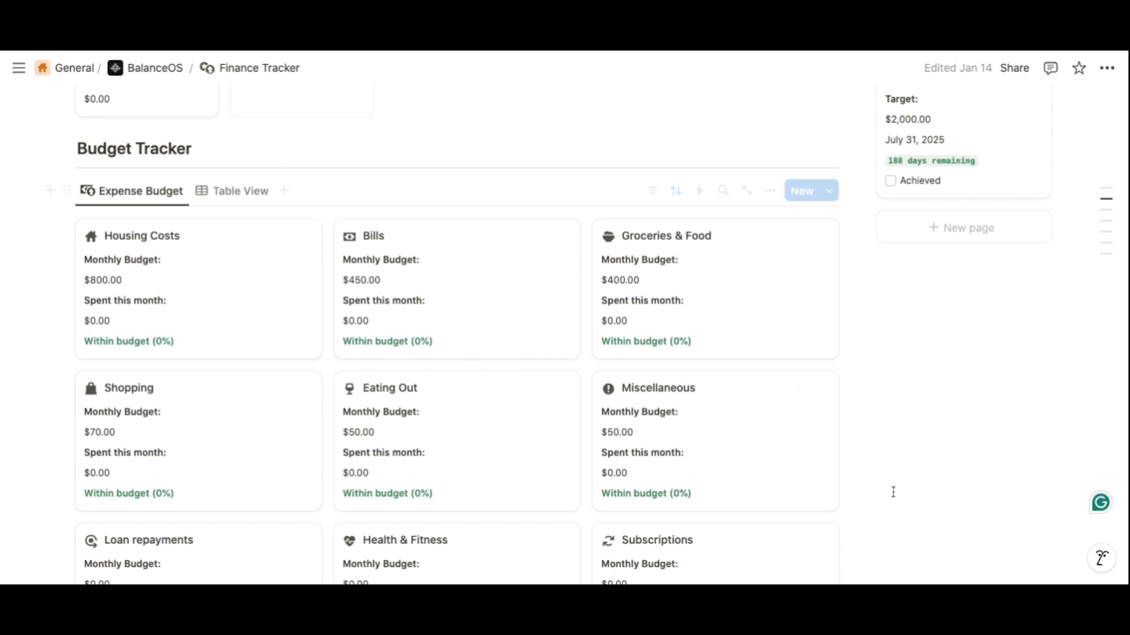
Add a budget category named New with a monthly budget of $60 to the Budget Tracker
scroll(892, 492, down, 10)
click(715, 353)
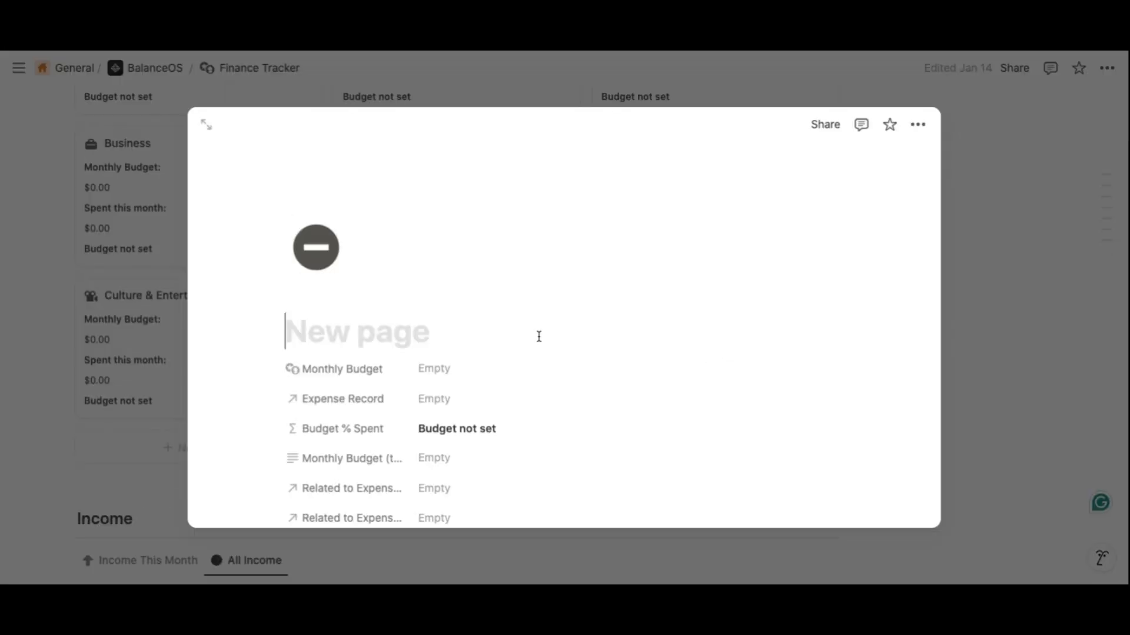
text(New)
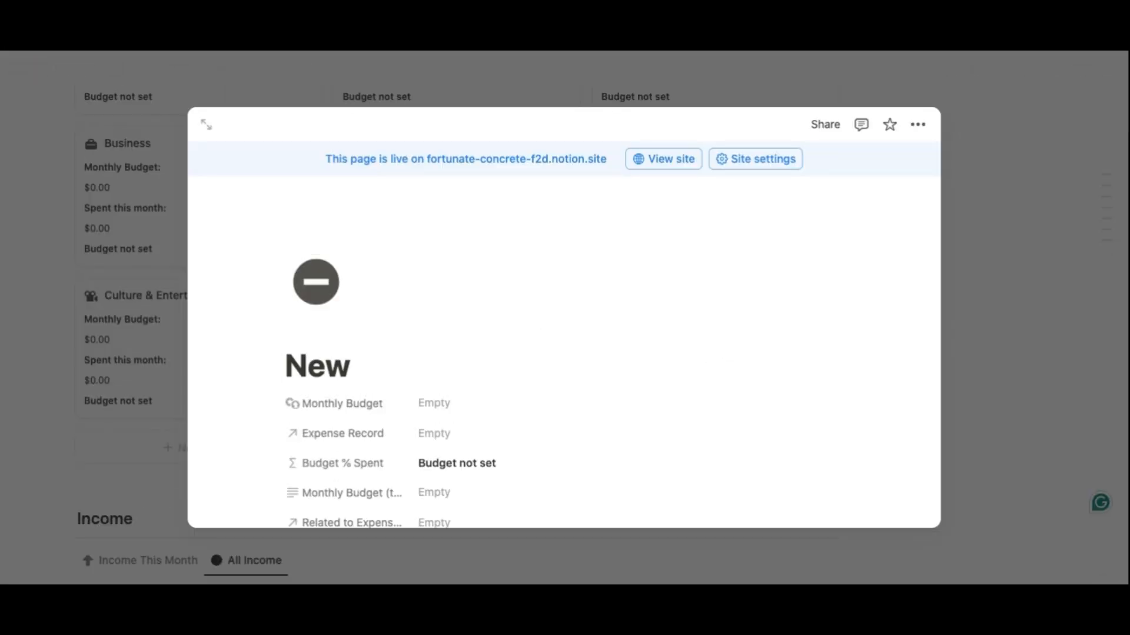
click(439, 406)
text(60)
key(Return)
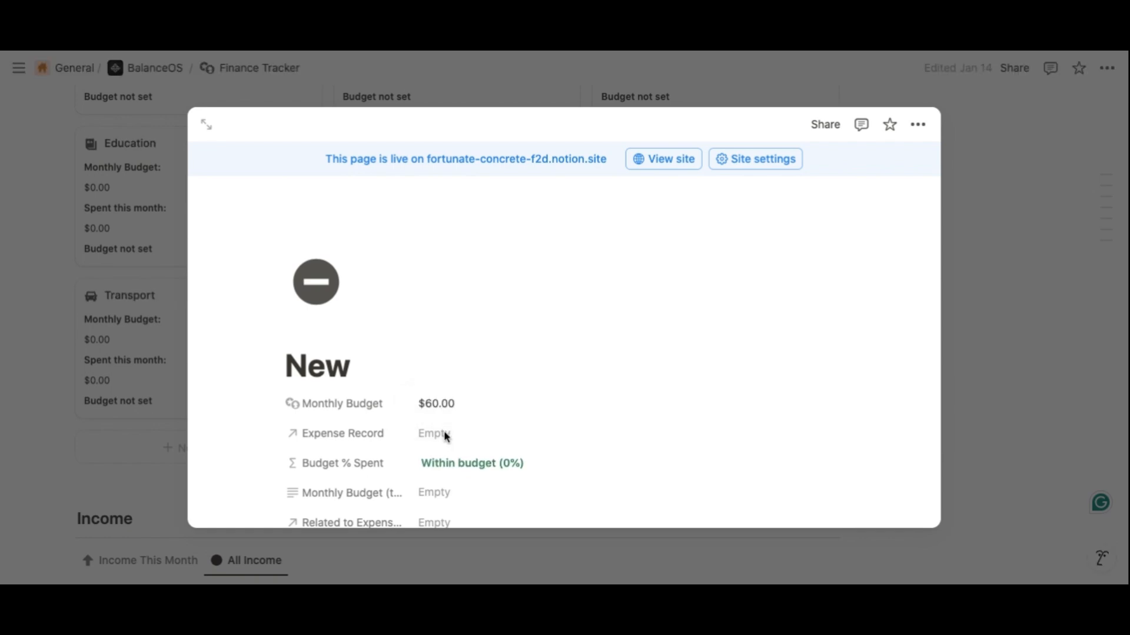
scroll(633, 424, down, 2)
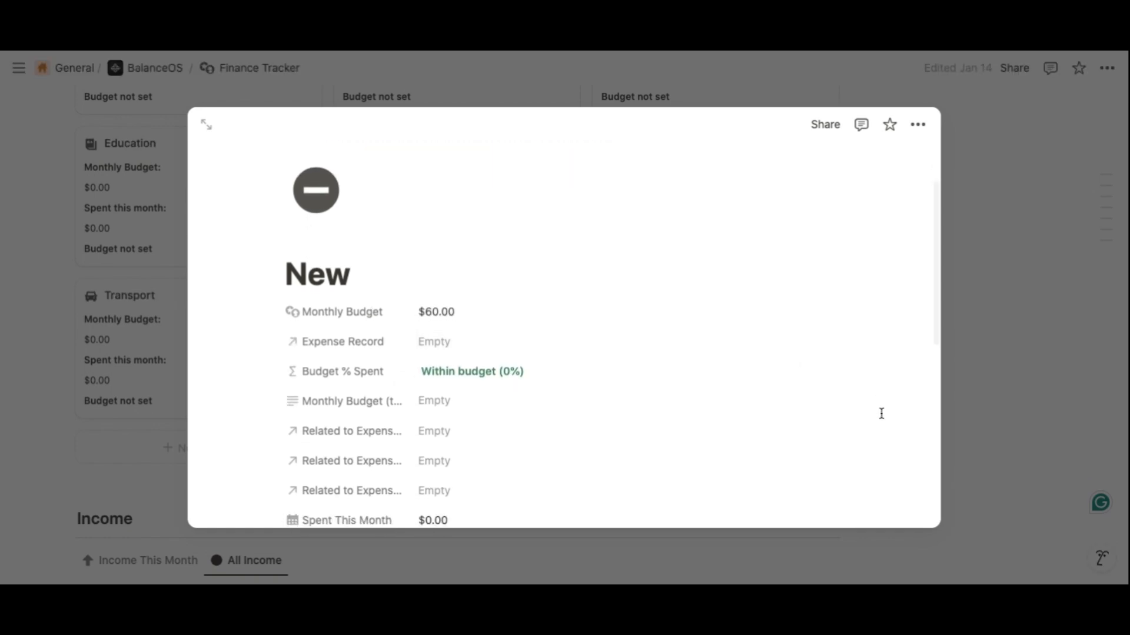
click(980, 431)
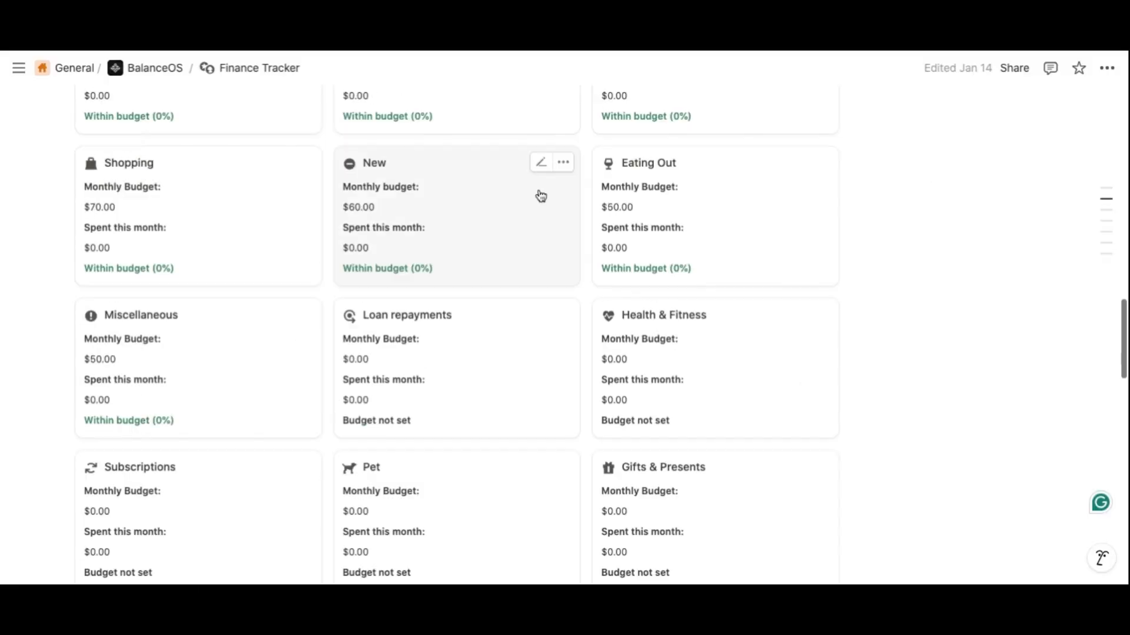
Delete the New category from the Budget Tracker
click(565, 166)
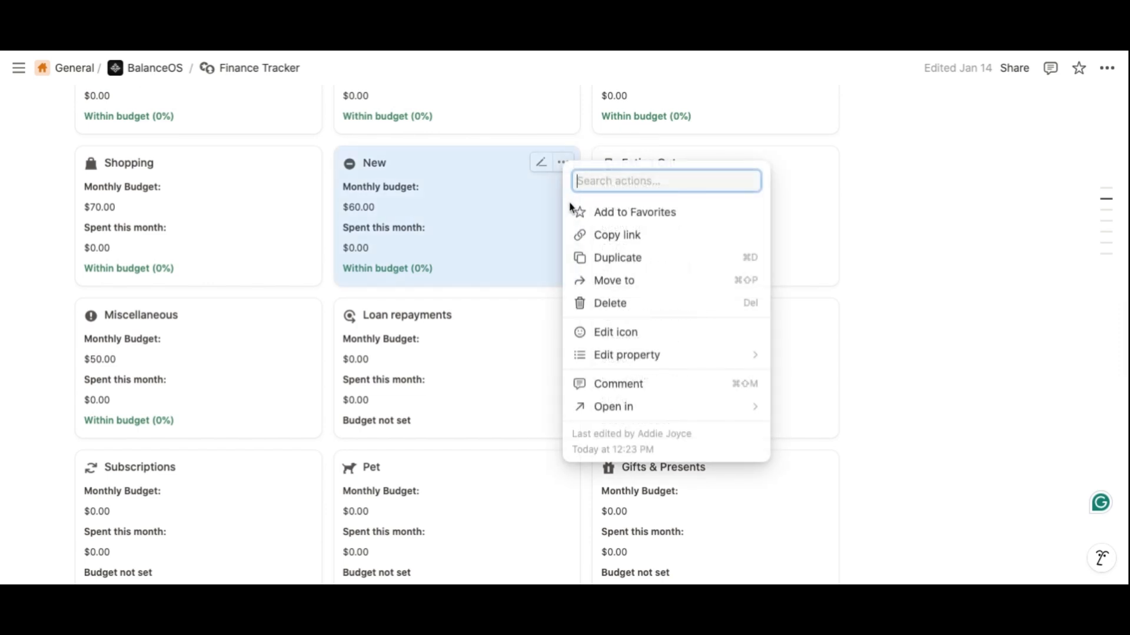
click(621, 304)
Show this month's records in the Income section and add an income entry named Salary
scroll(928, 439, down, 8)
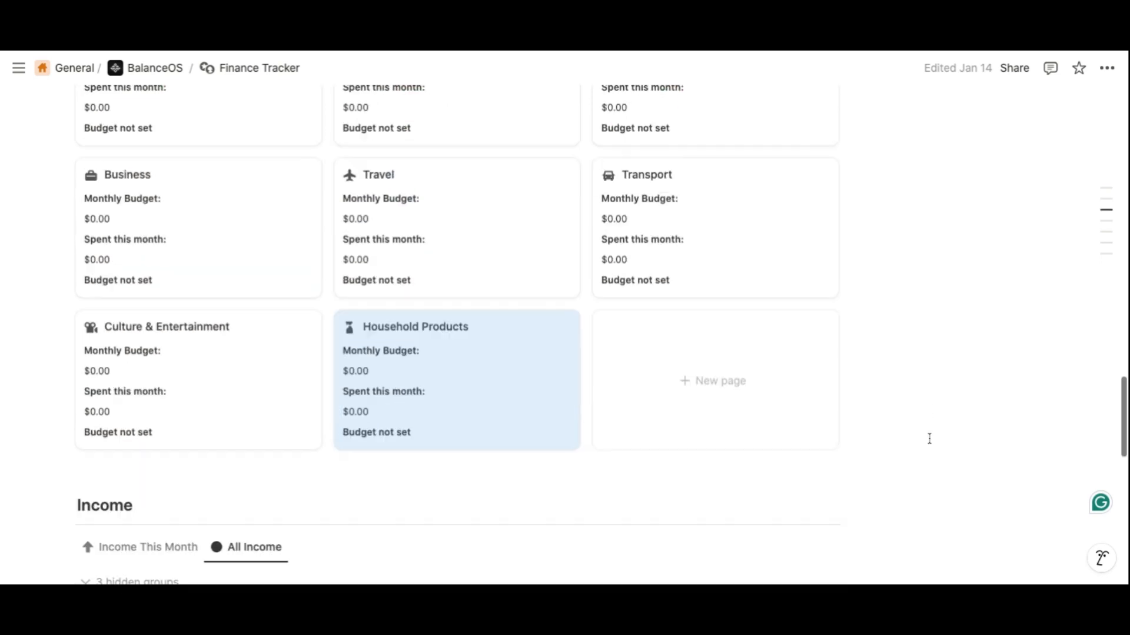
click(133, 257)
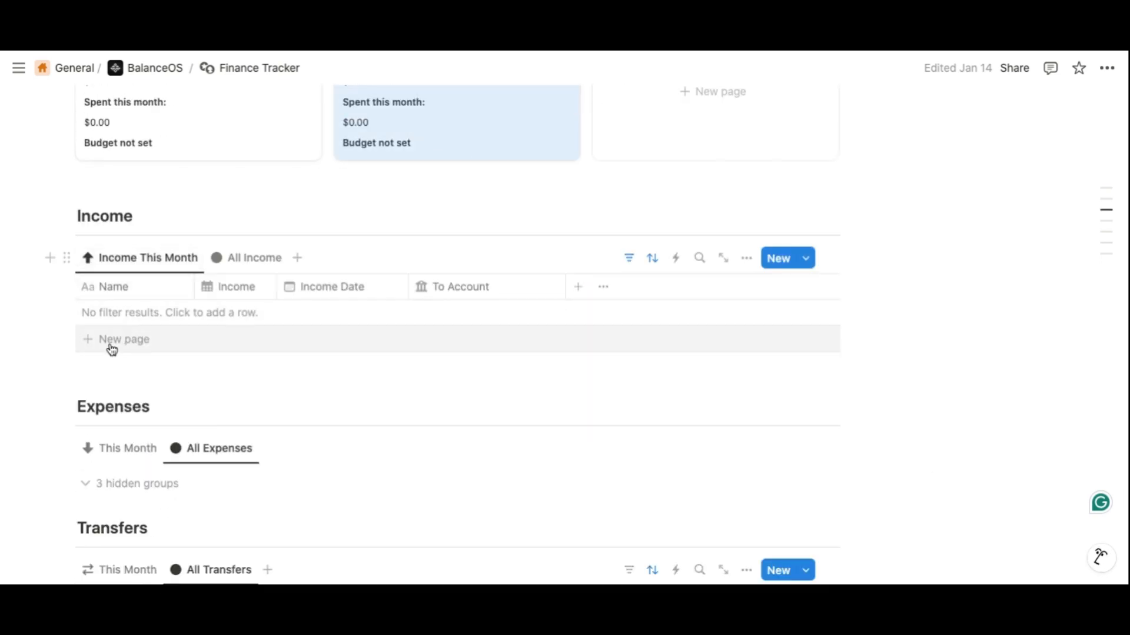
click(142, 353)
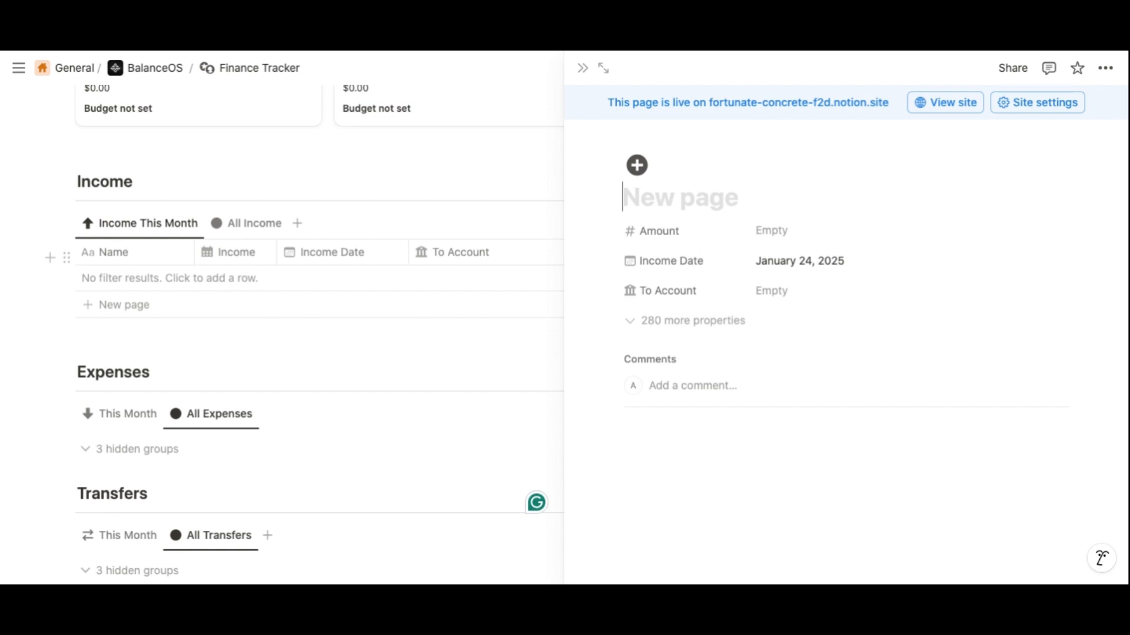
text(Salary)
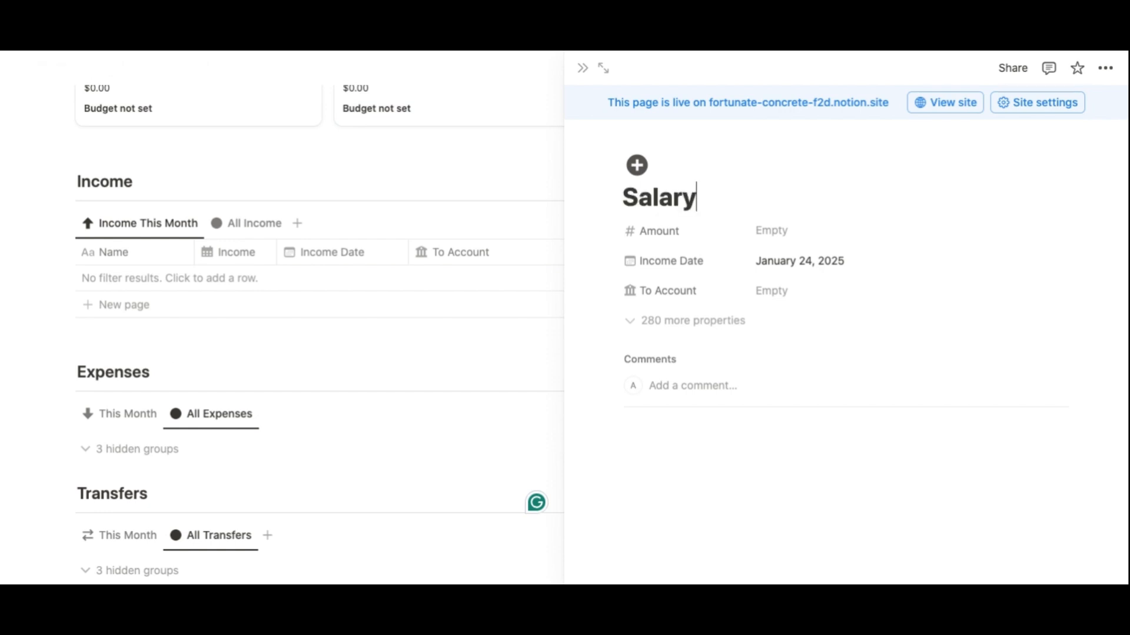
Set the Salary entry's amount to 2000, link it to Bank Account (Example 1) and close the entry
click(774, 230)
text(2000)
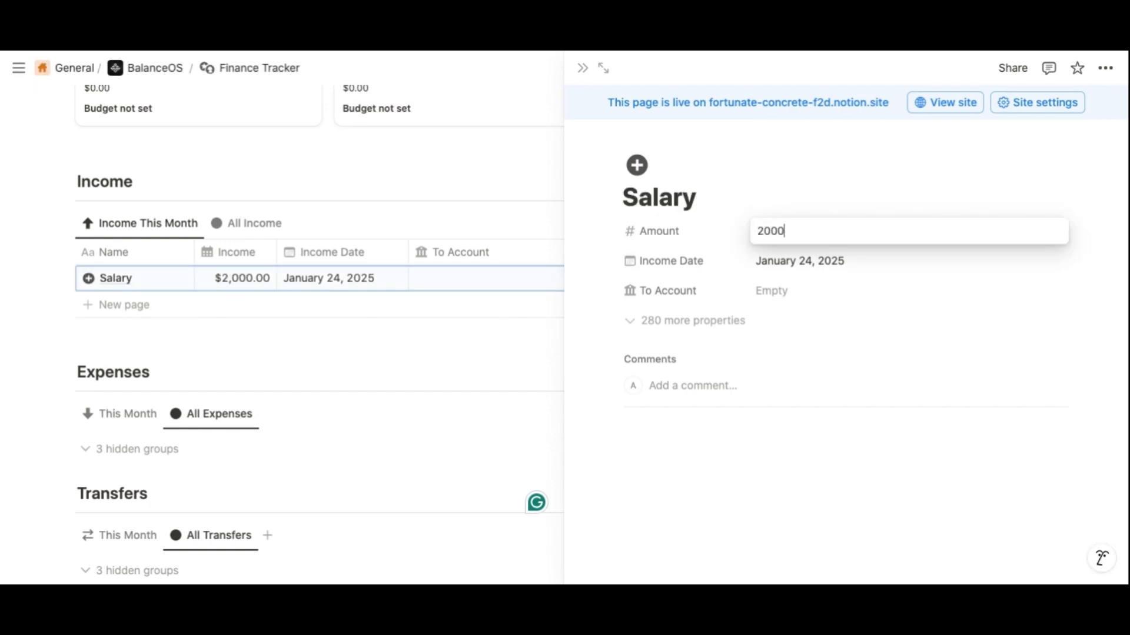
key(Return)
click(780, 292)
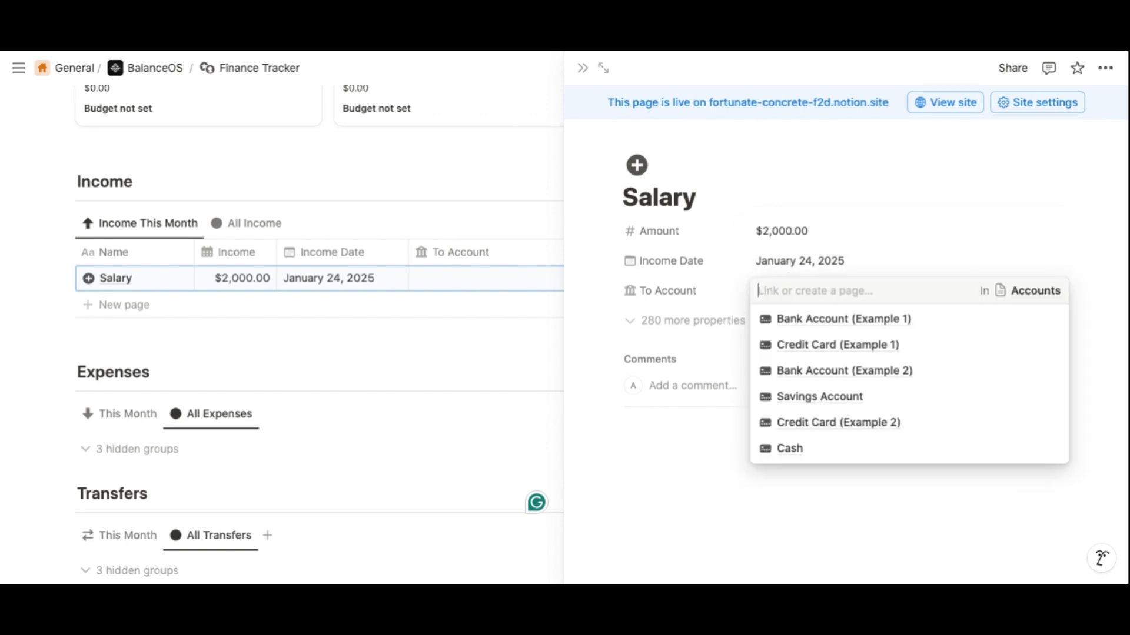
click(802, 321)
click(489, 368)
click(457, 358)
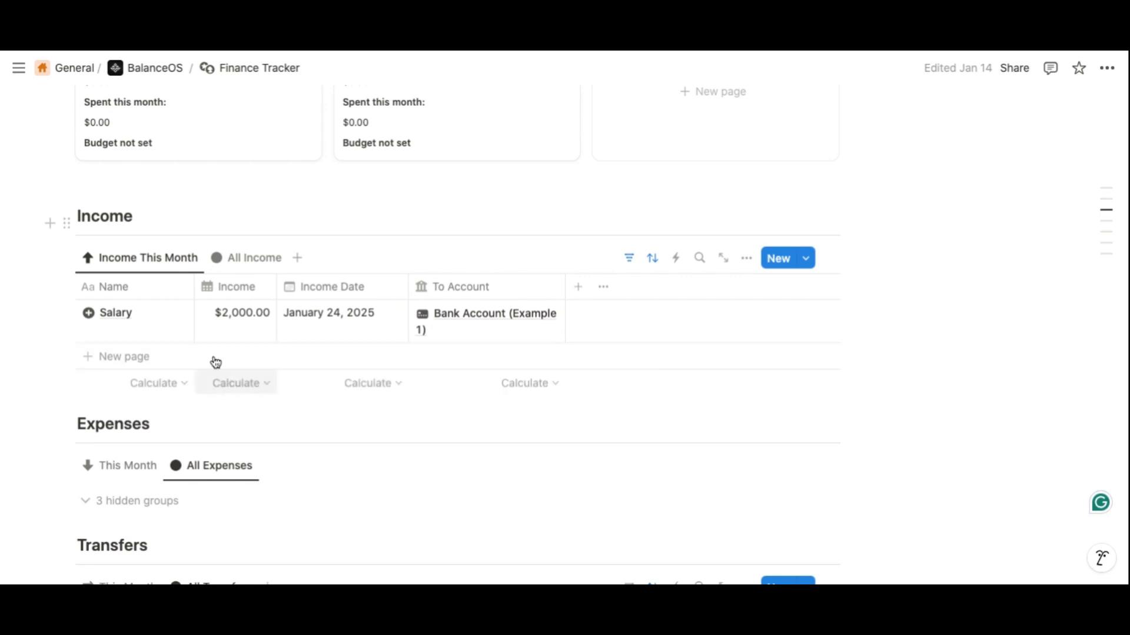
Check the Salary entry in the all-income and current-month views, and its effect on the Bank Account (Example 1) card
click(251, 262)
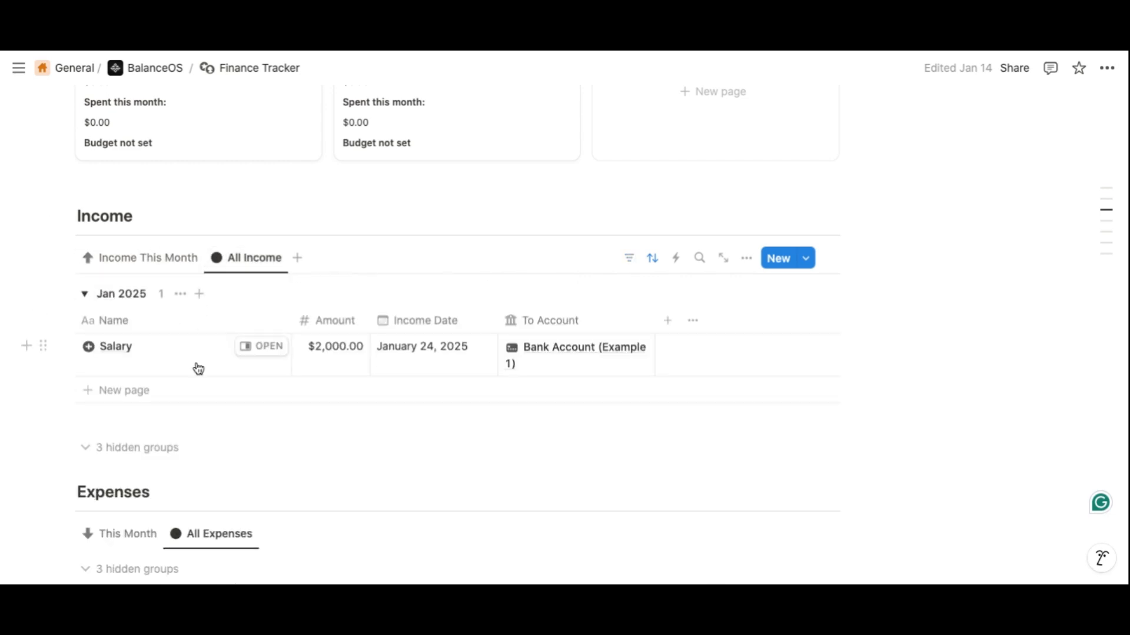
click(146, 266)
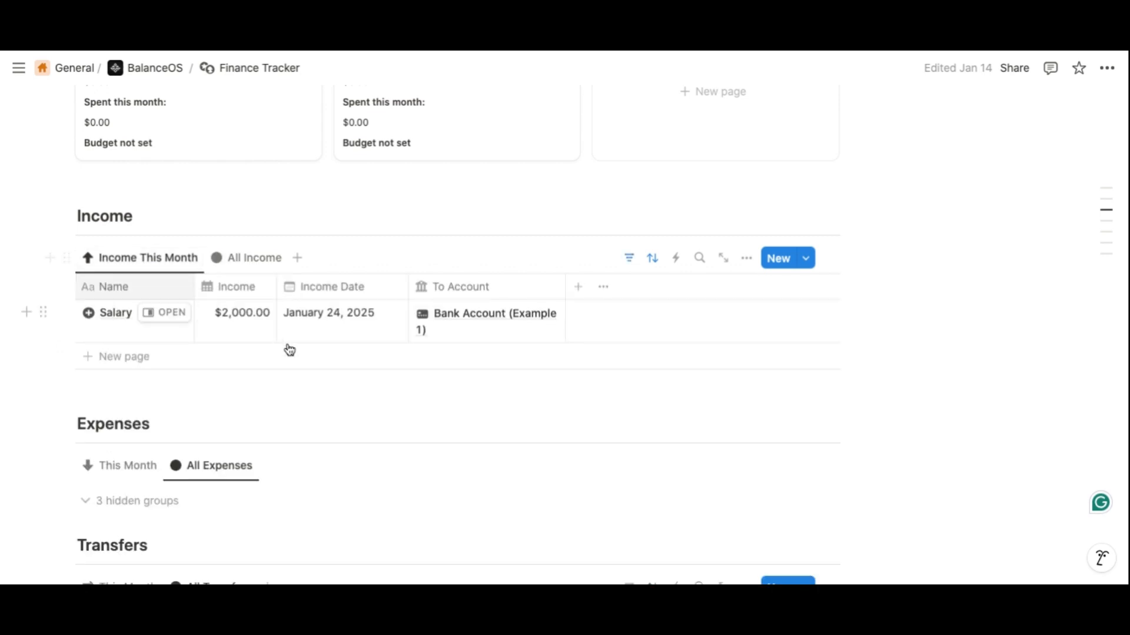
scroll(290, 350, up, 15)
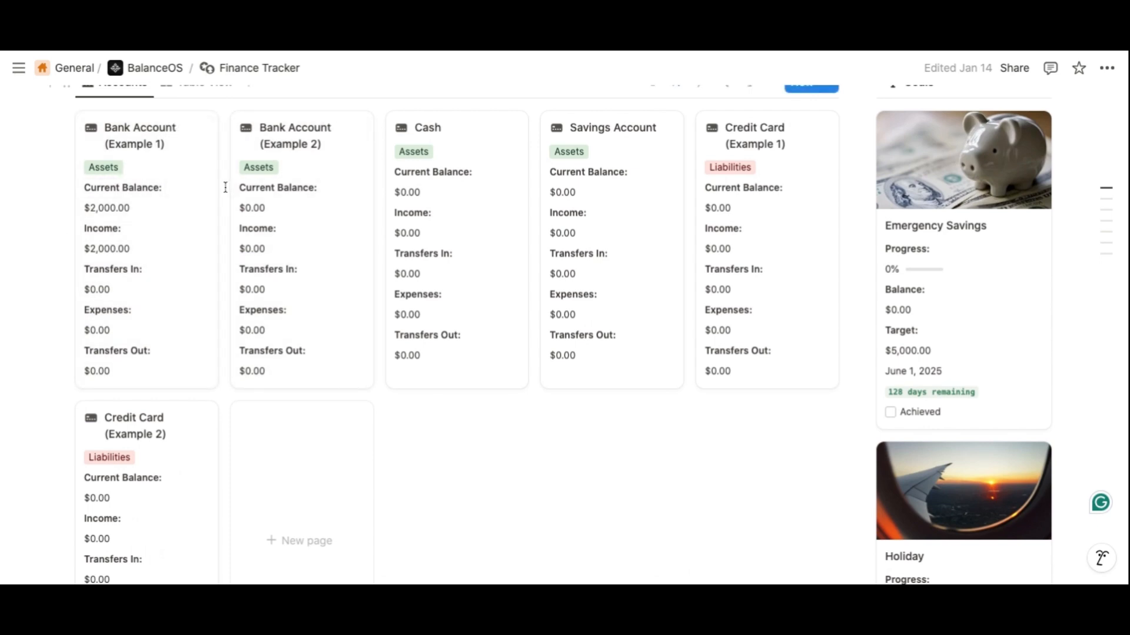
Show this month's records in the Expenses section and add an expense entry named Coffee
scroll(373, 357, down, 15)
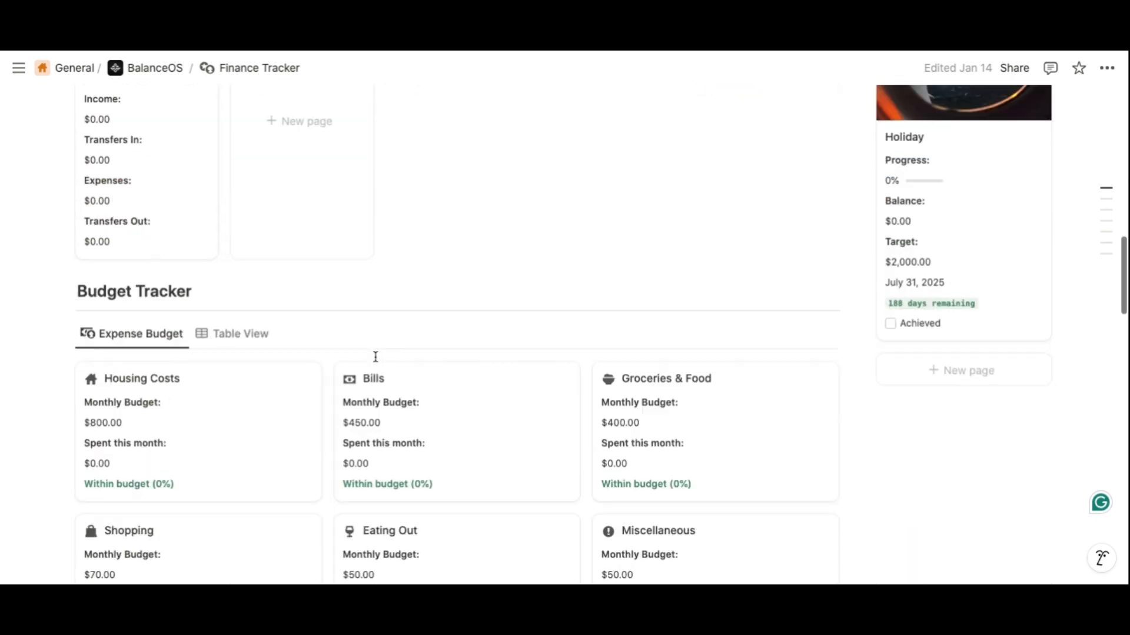
scroll(456, 335, down, 8)
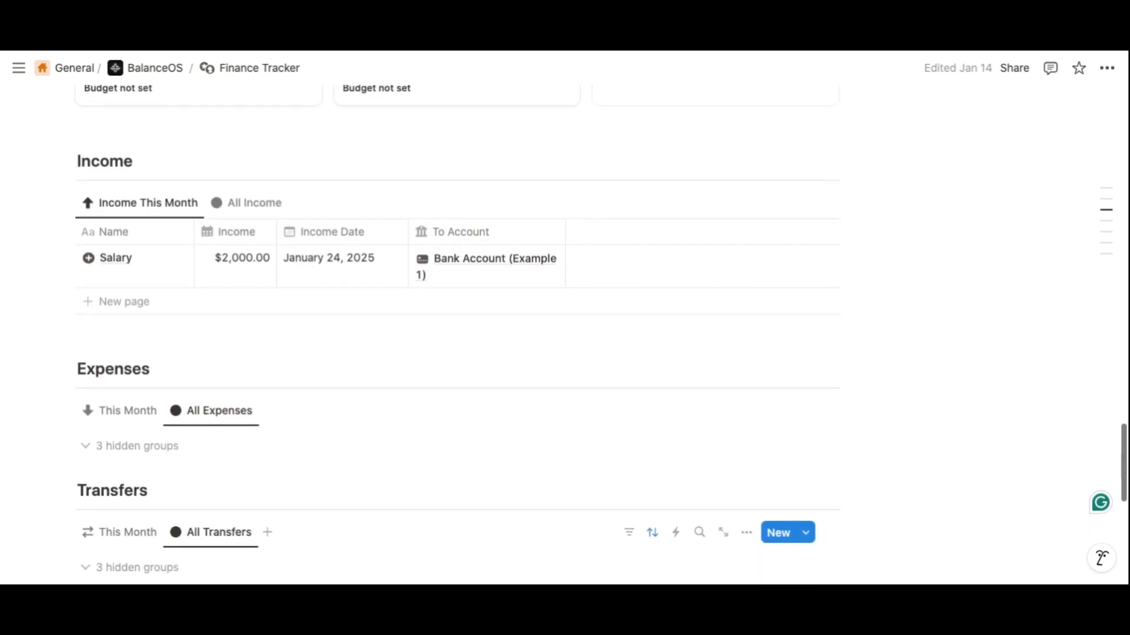
click(126, 288)
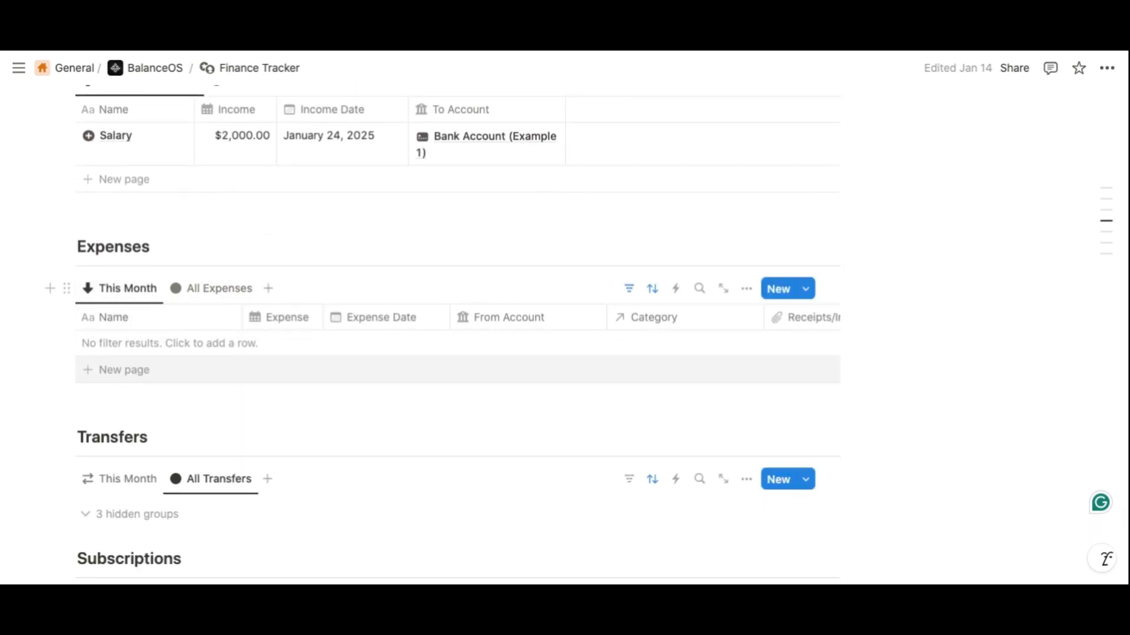
click(377, 377)
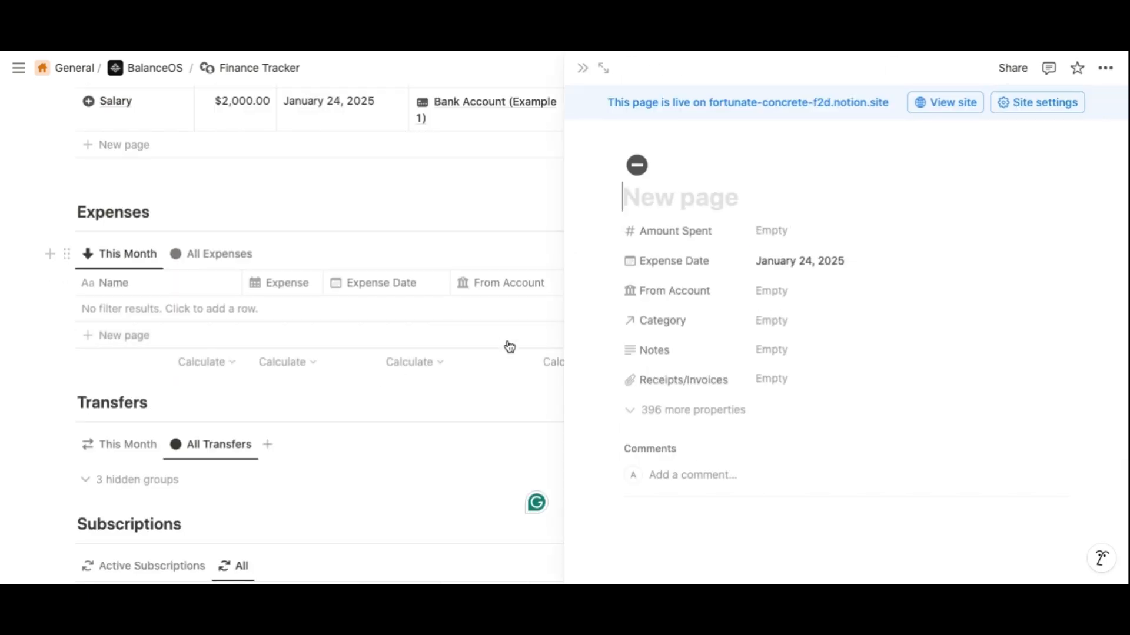
text(Coffee)
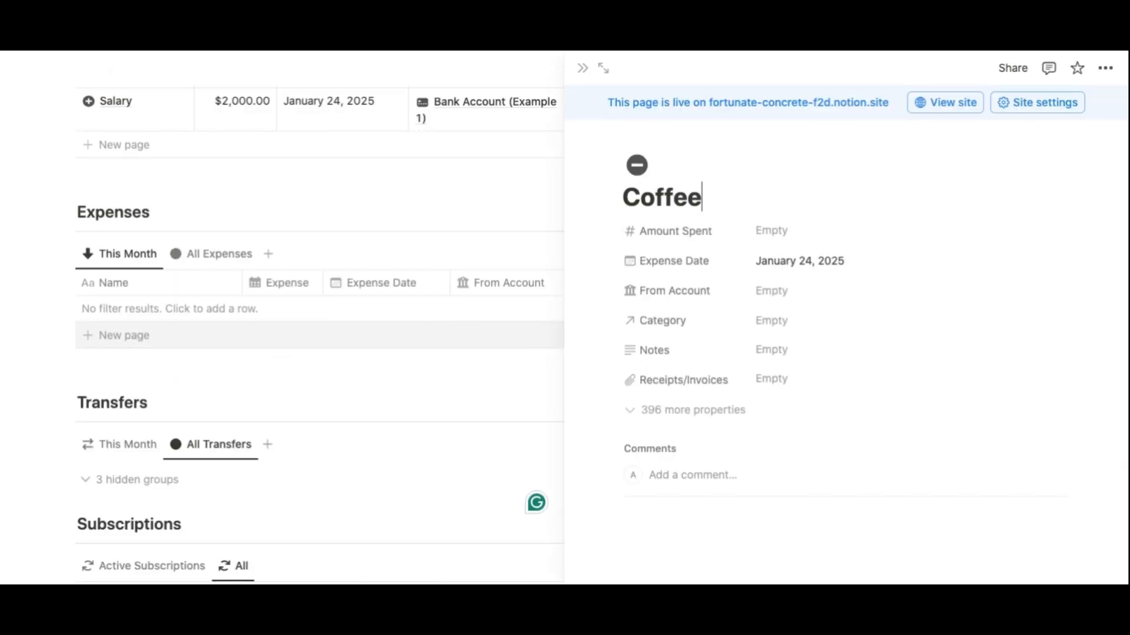
Set the Coffee expense's amount to 4 and link it to Bank Account (Example 1)
click(785, 232)
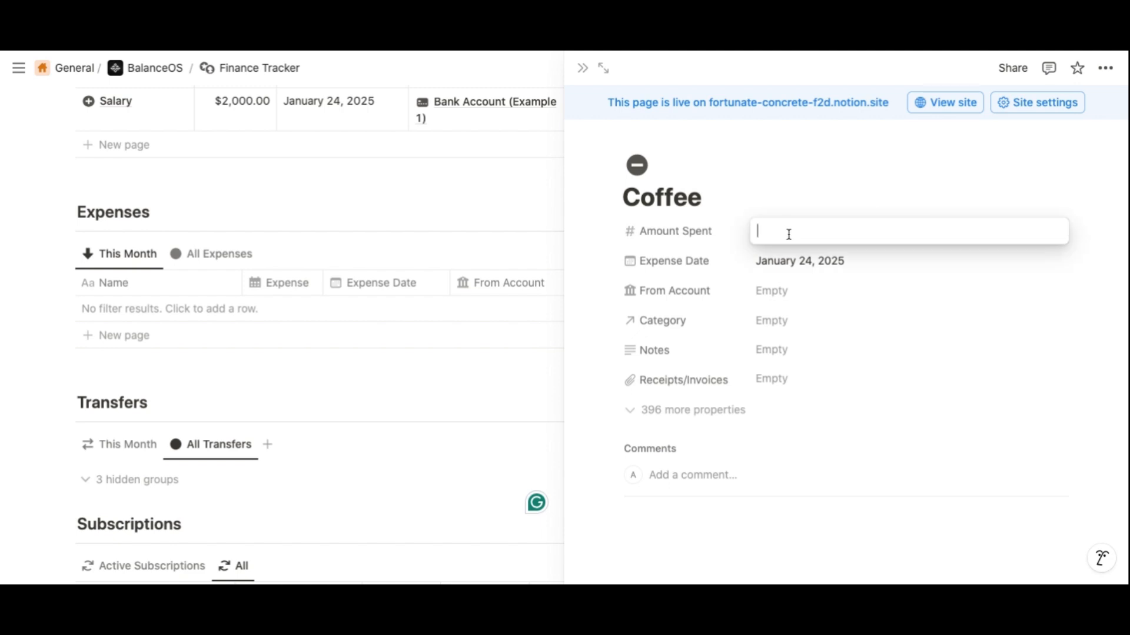
text(4)
click(777, 297)
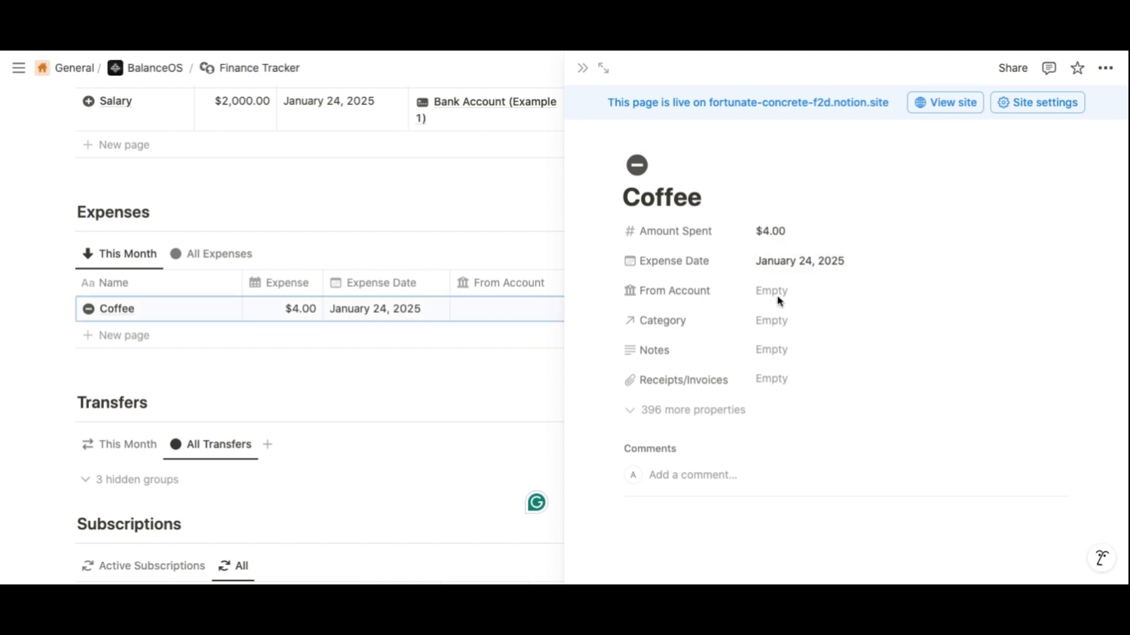
click(774, 294)
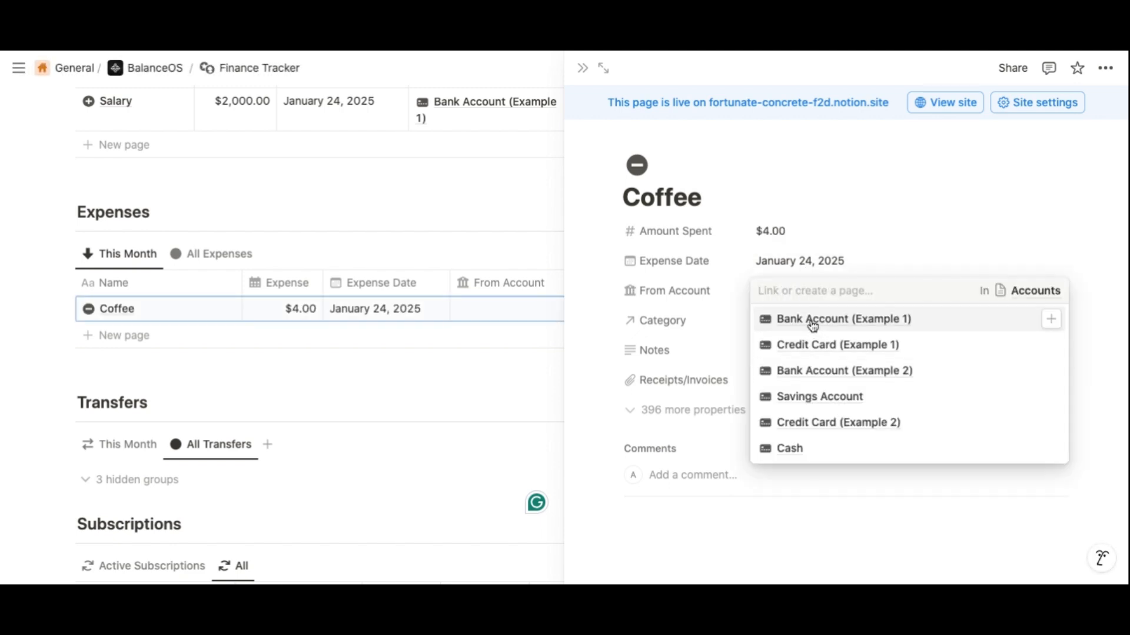
click(811, 321)
click(724, 321)
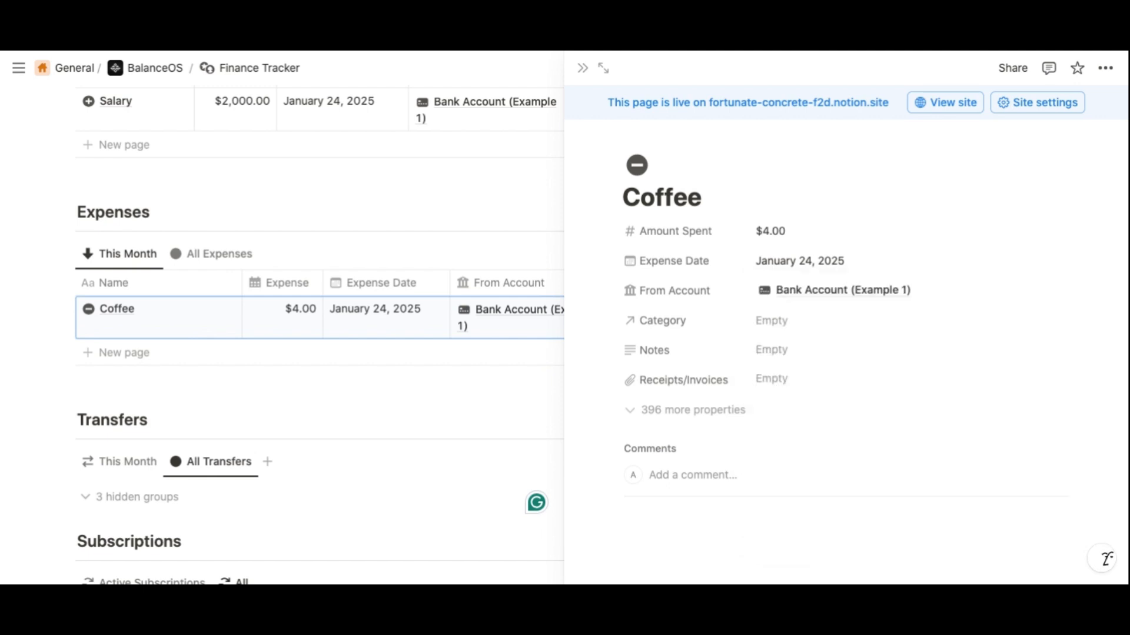
Assign the Coffee expense to the Eating Out category and close the entry
click(765, 320)
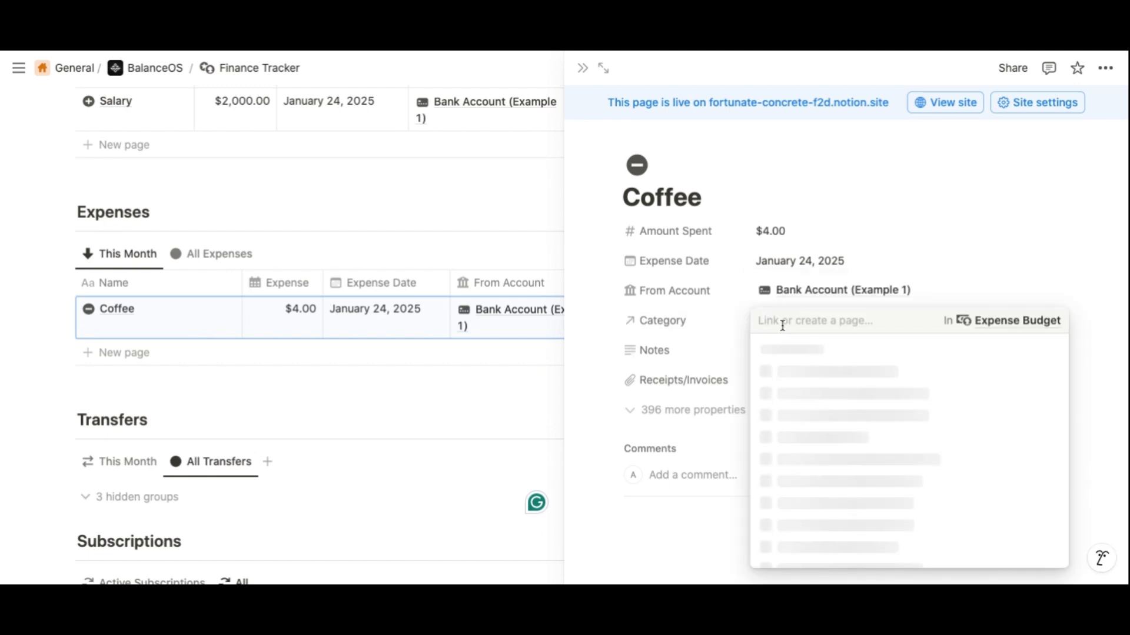
scroll(813, 512, down, 1)
scroll(815, 482, down, 3)
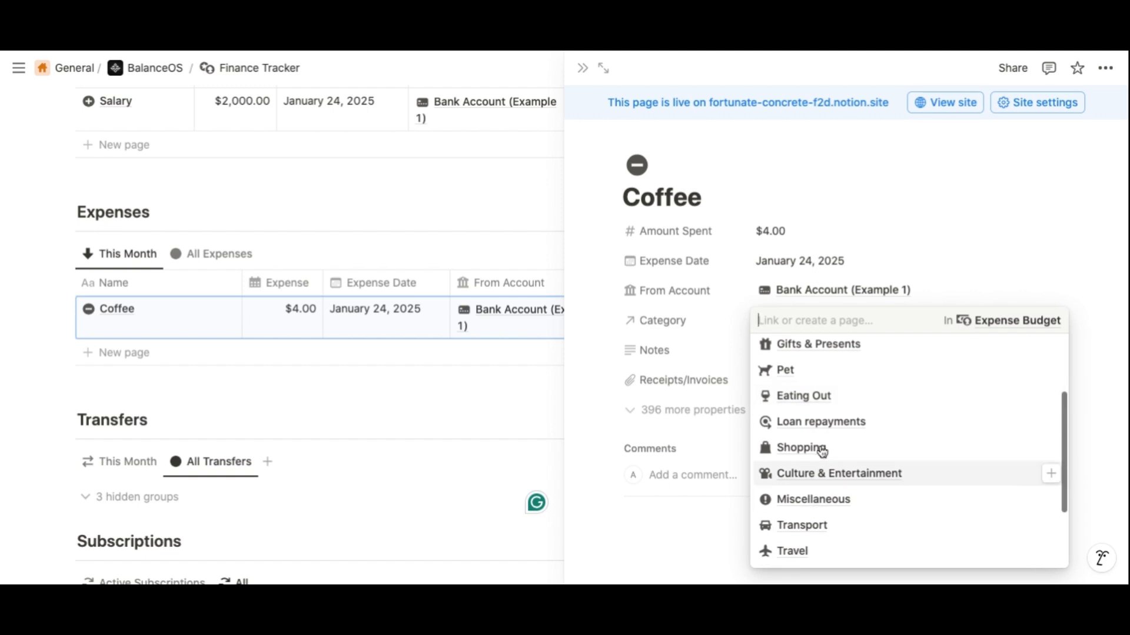
scroll(812, 406, up, 3)
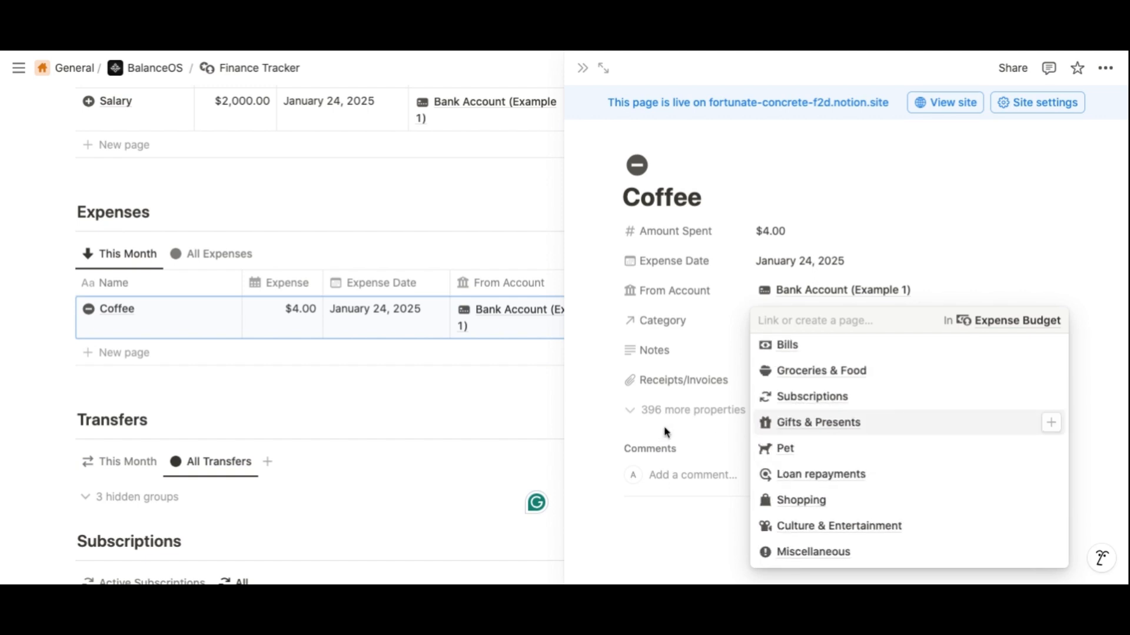
click(586, 437)
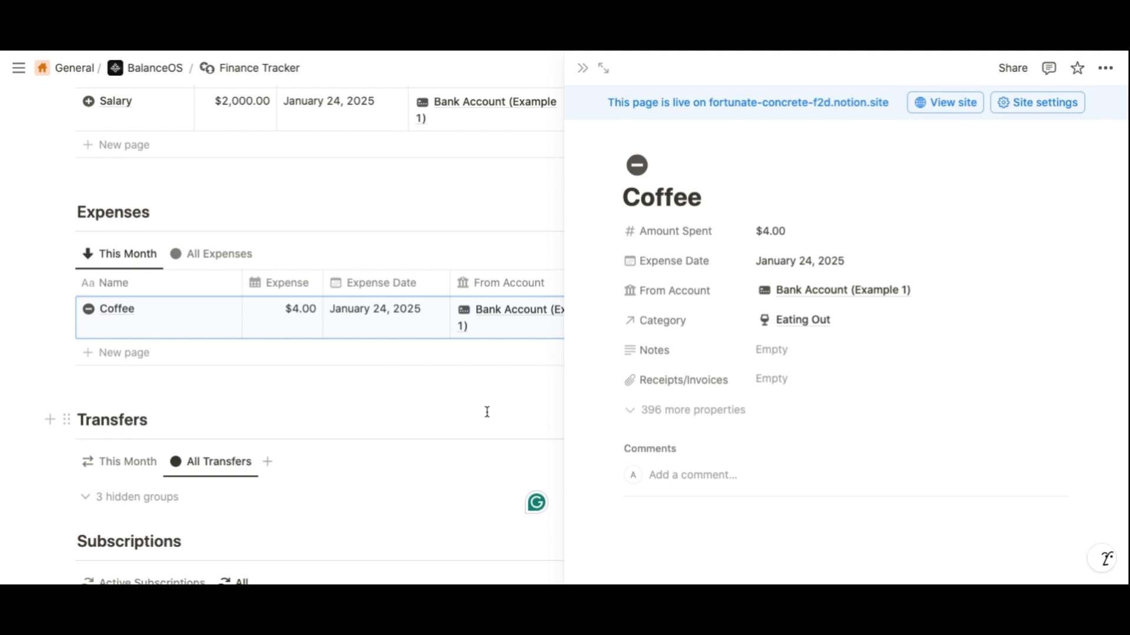
click(582, 69)
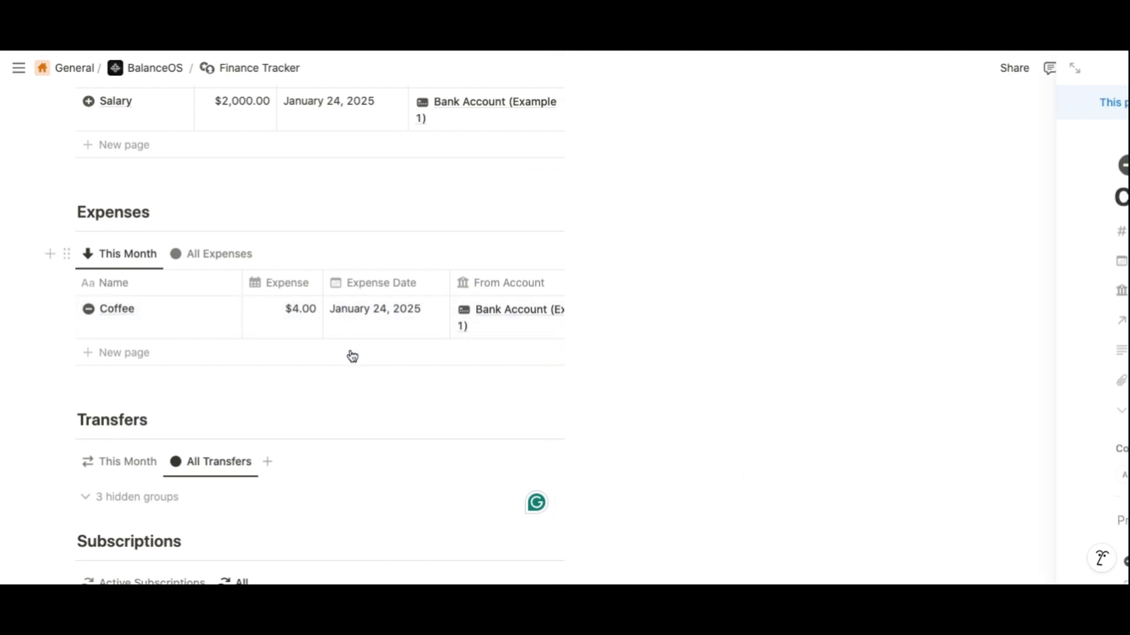
Check the Coffee entry in the all-expenses view, and its effect on the Bank Account (Example 1) card and Eating Out budget
click(212, 289)
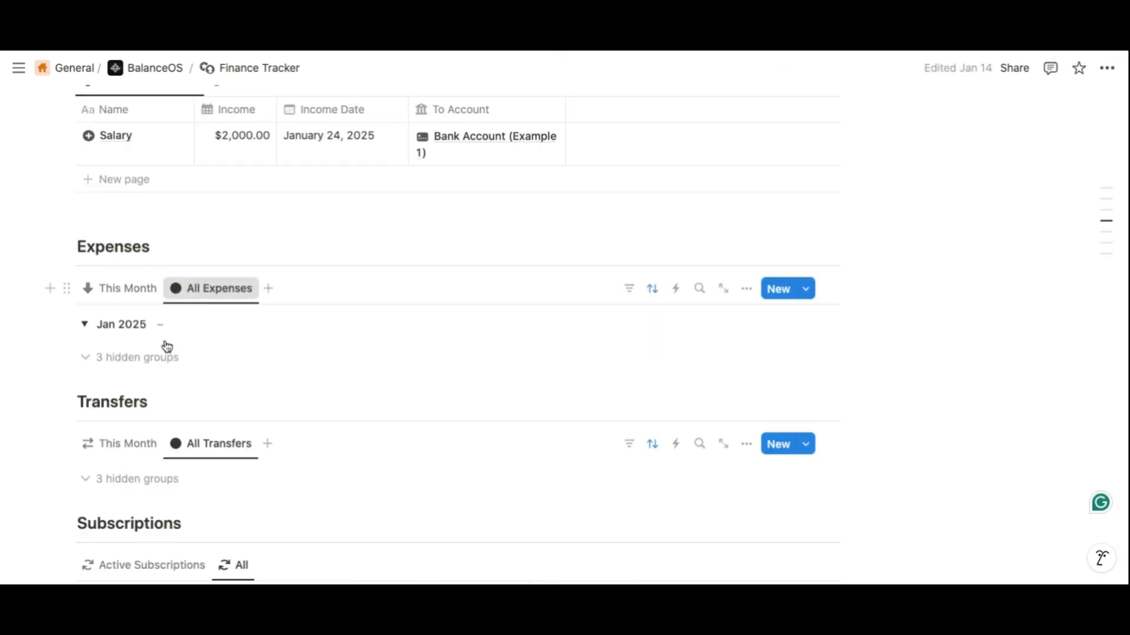
click(86, 326)
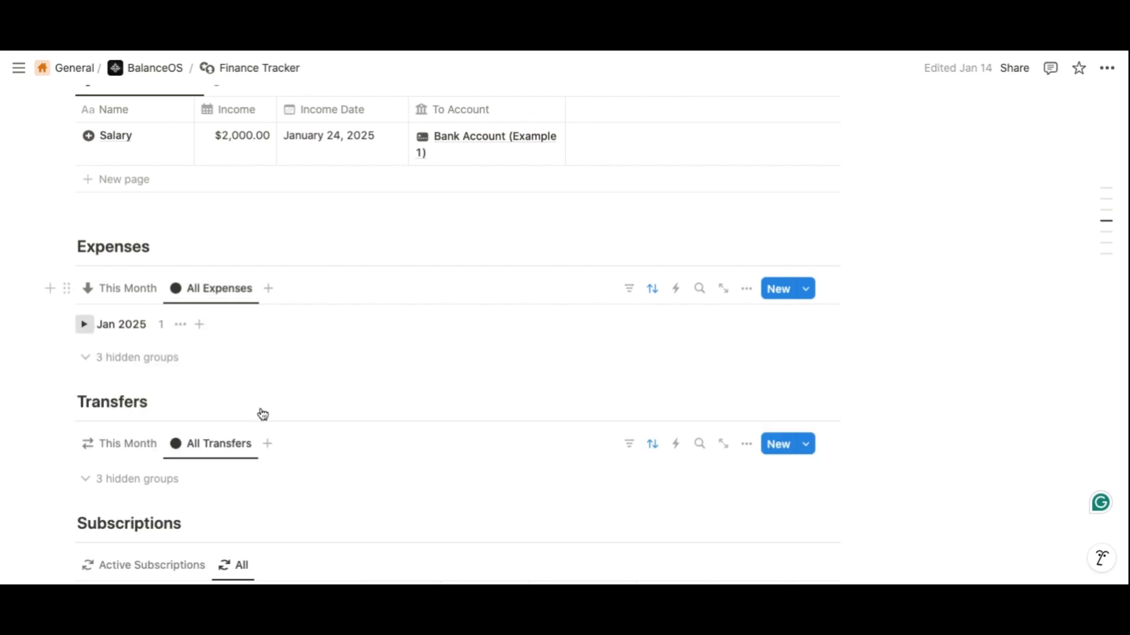
click(85, 324)
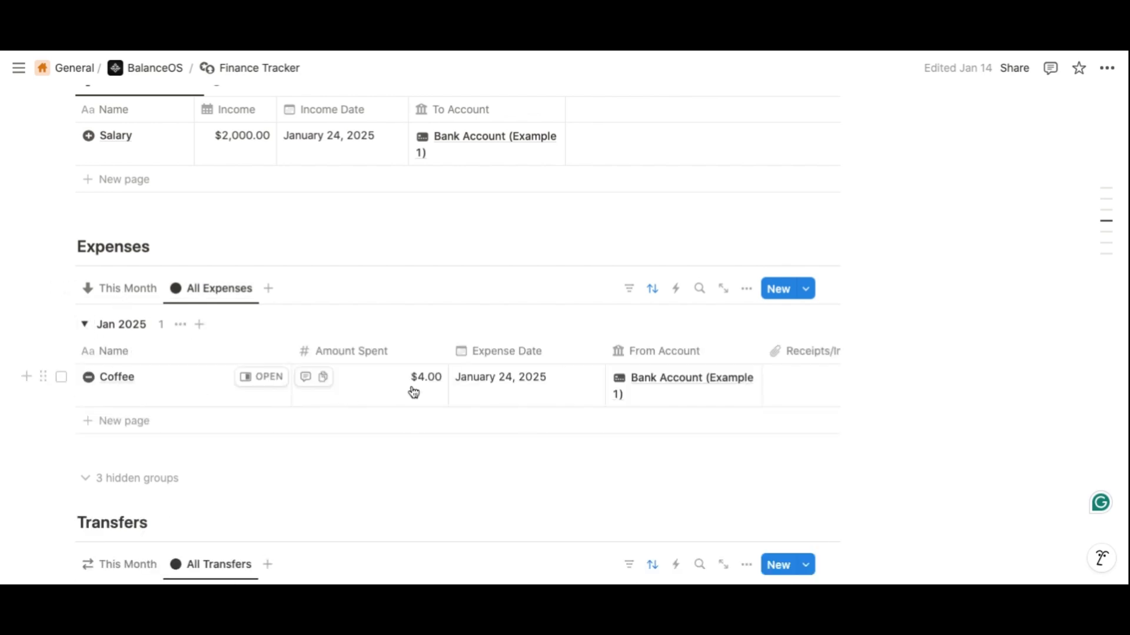
click(85, 325)
click(125, 299)
scroll(270, 315, up, 15)
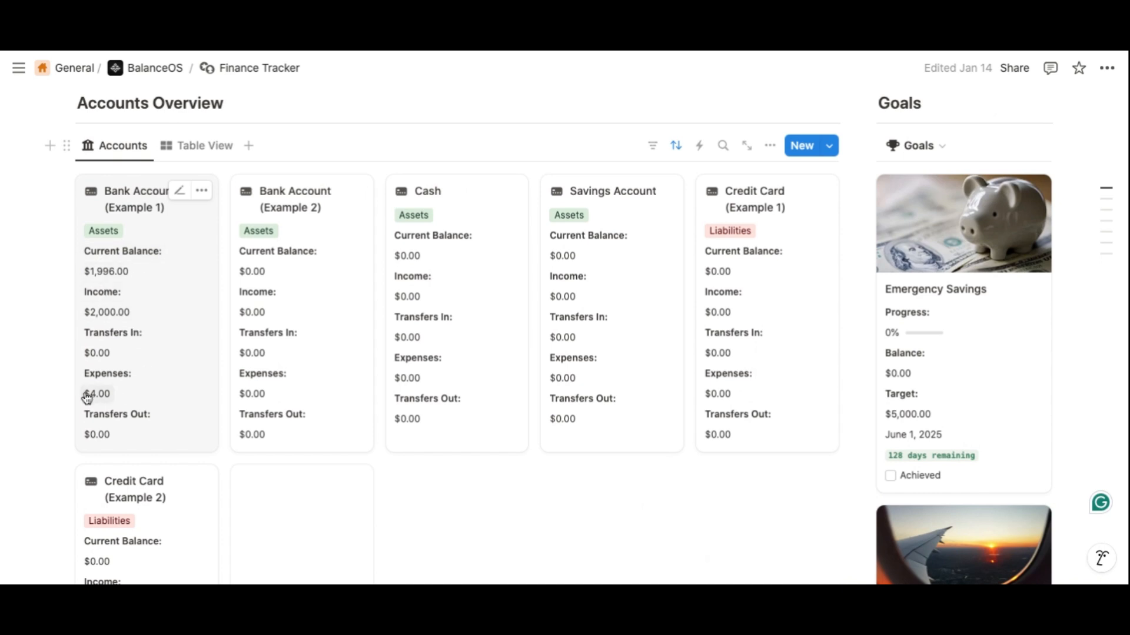
scroll(186, 401, down, 1)
scroll(190, 430, down, 10)
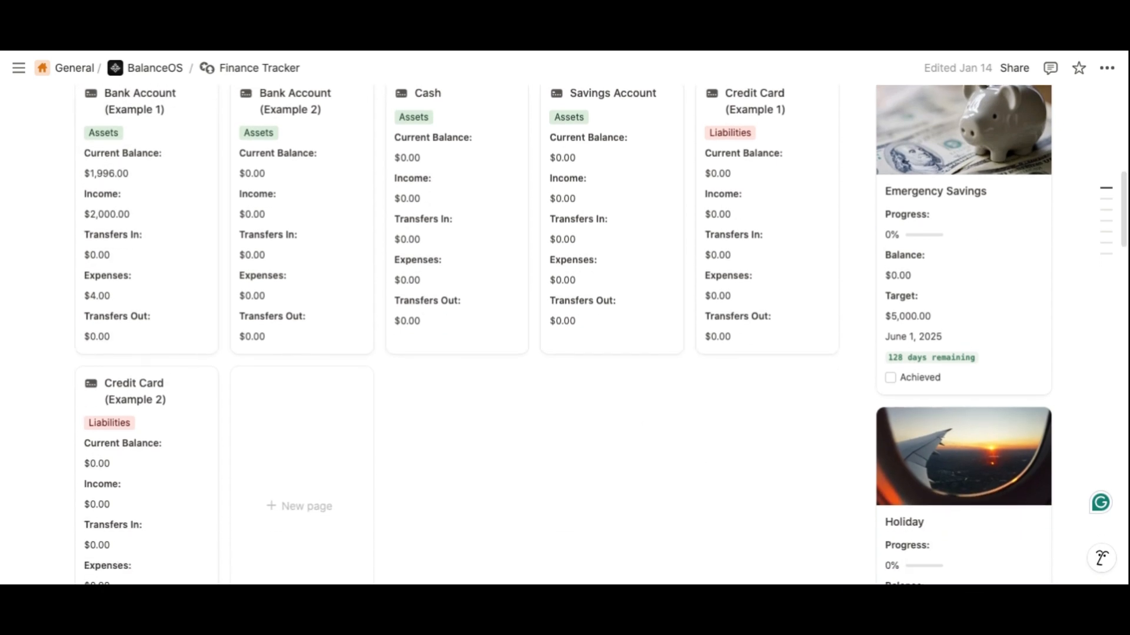
scroll(320, 403, down, 2)
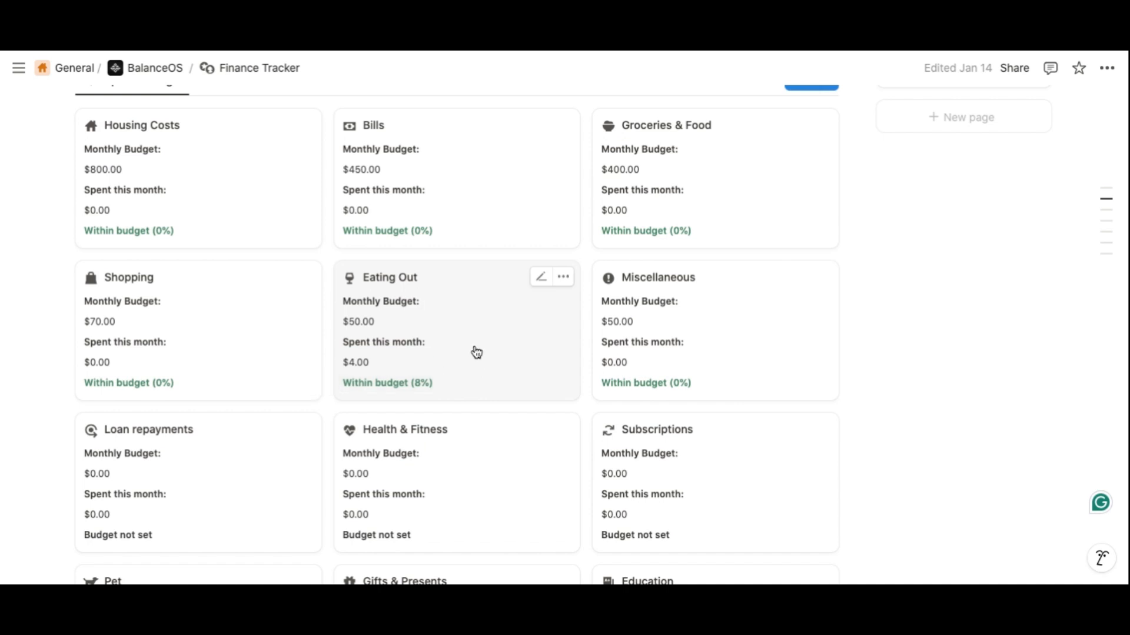
Show this month's records in the Transfers section and add a transfer named "transfer 1"
scroll(482, 333, down, 10)
scroll(456, 329, down, 10)
click(119, 310)
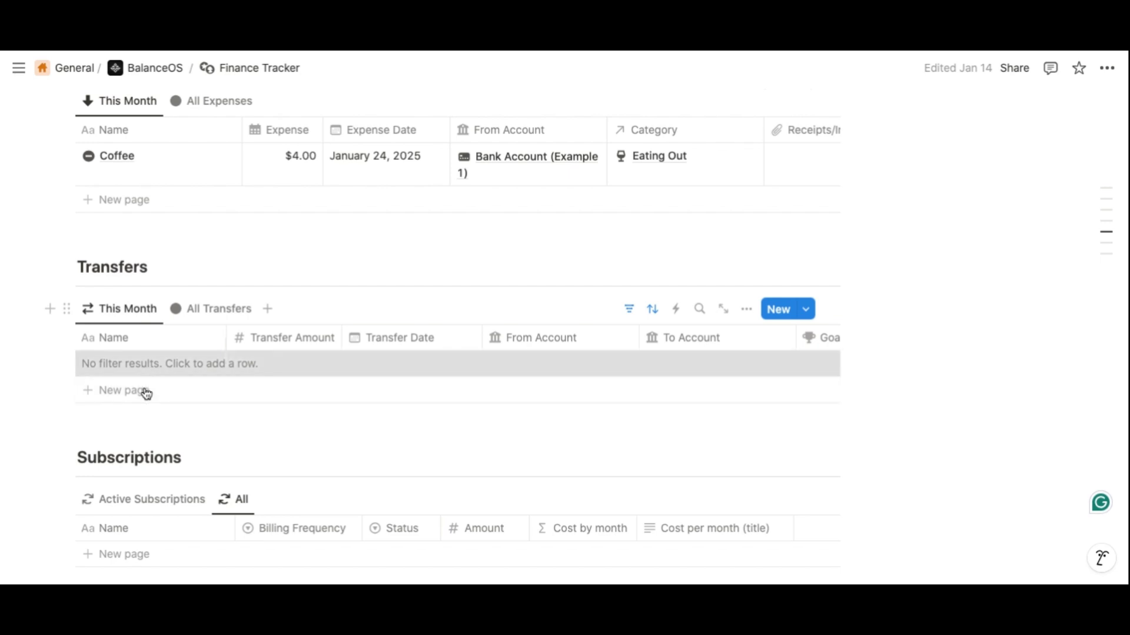
click(147, 394)
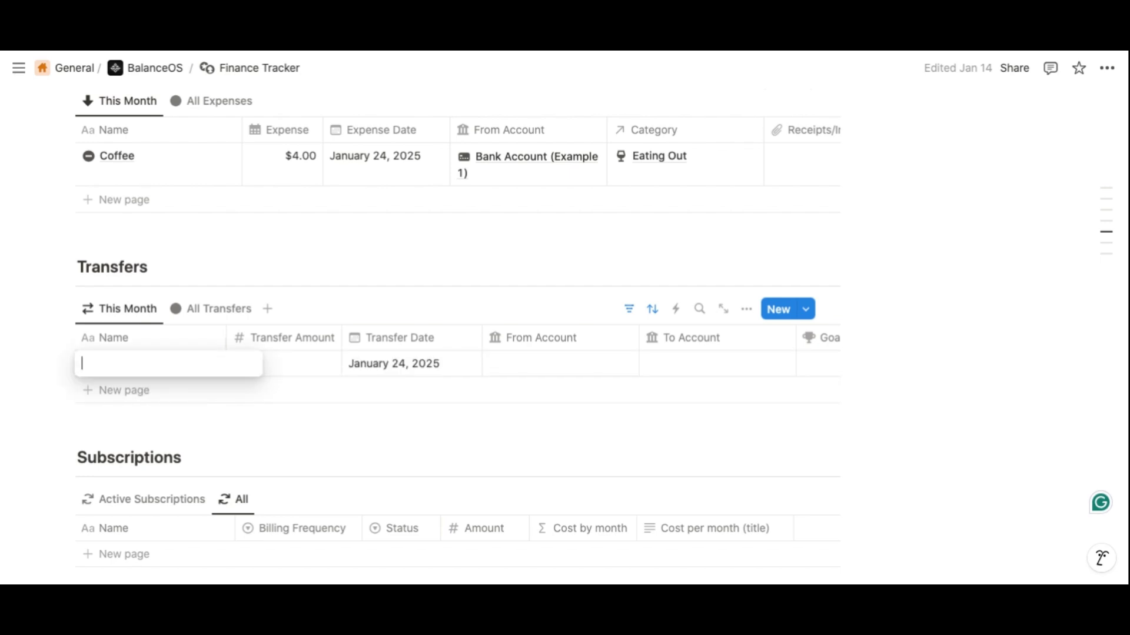
text(transfer 1)
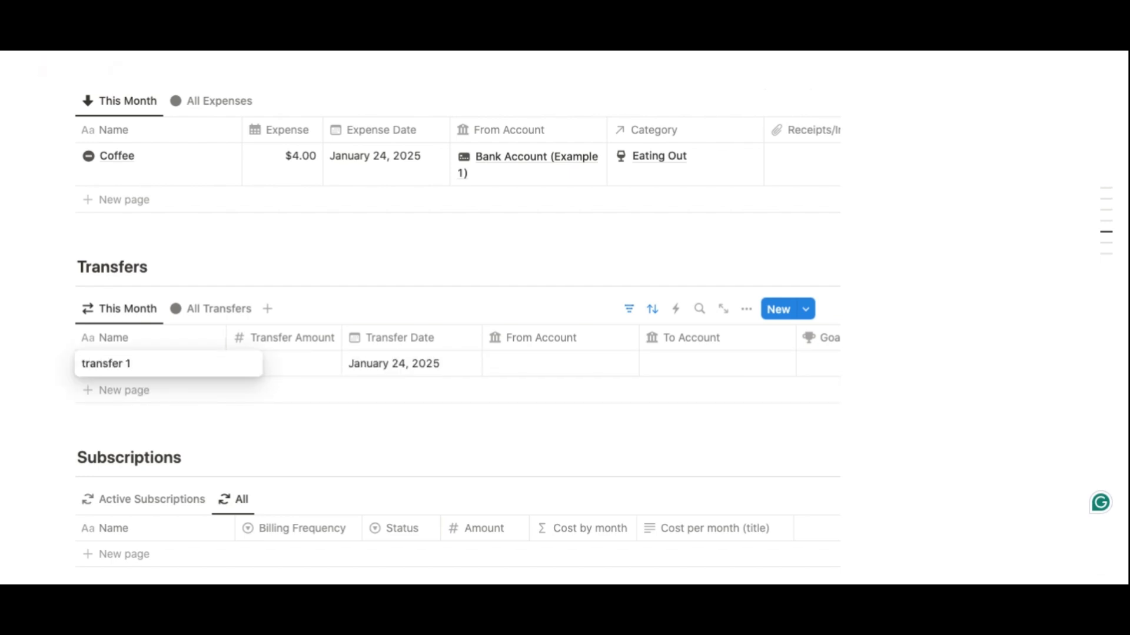
key(Return)
Set transfer 1's amount to 100 and its source account to Bank Account (Example 1)
click(308, 368)
text(100)
key(Return)
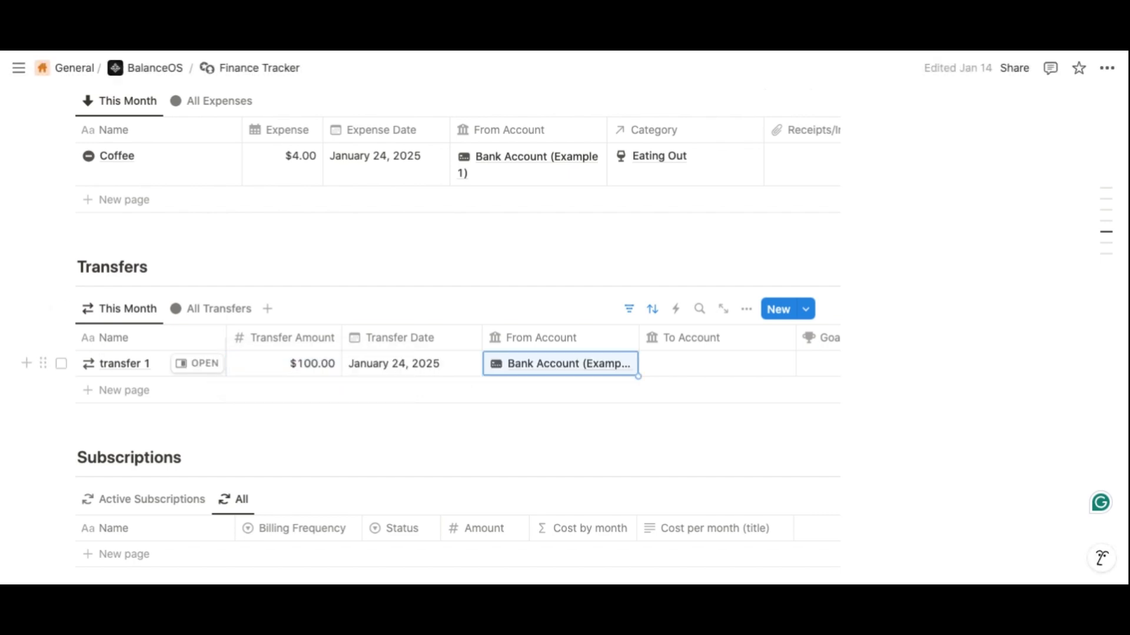
Link transfer 1 to the Emergency Savings goal
scroll(589, 353, right, 4)
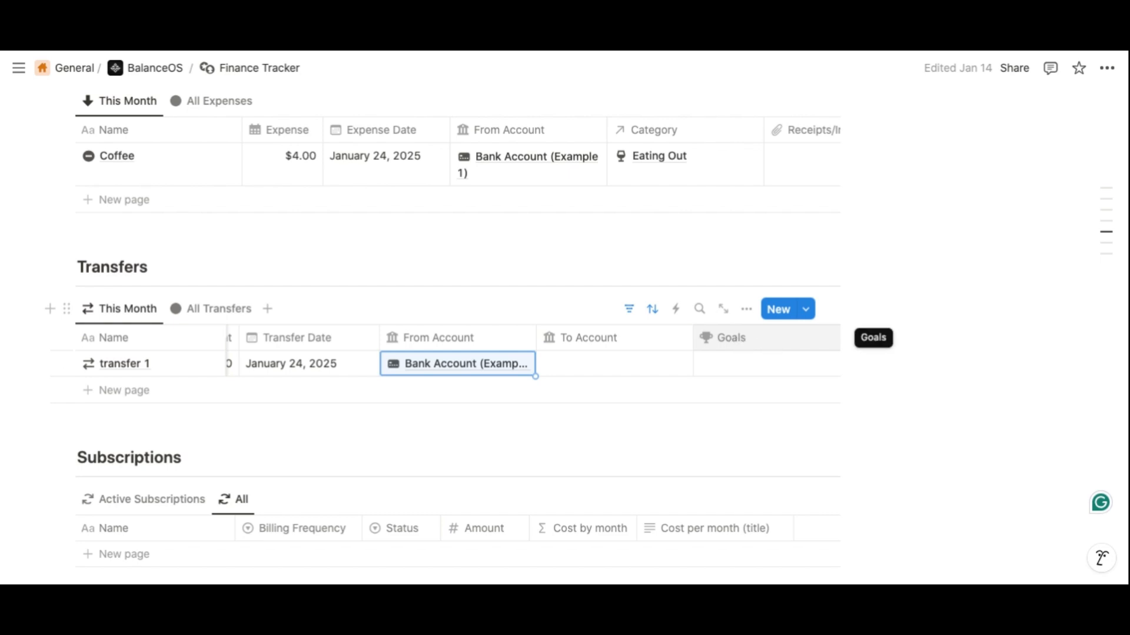
scroll(756, 378, right, 2)
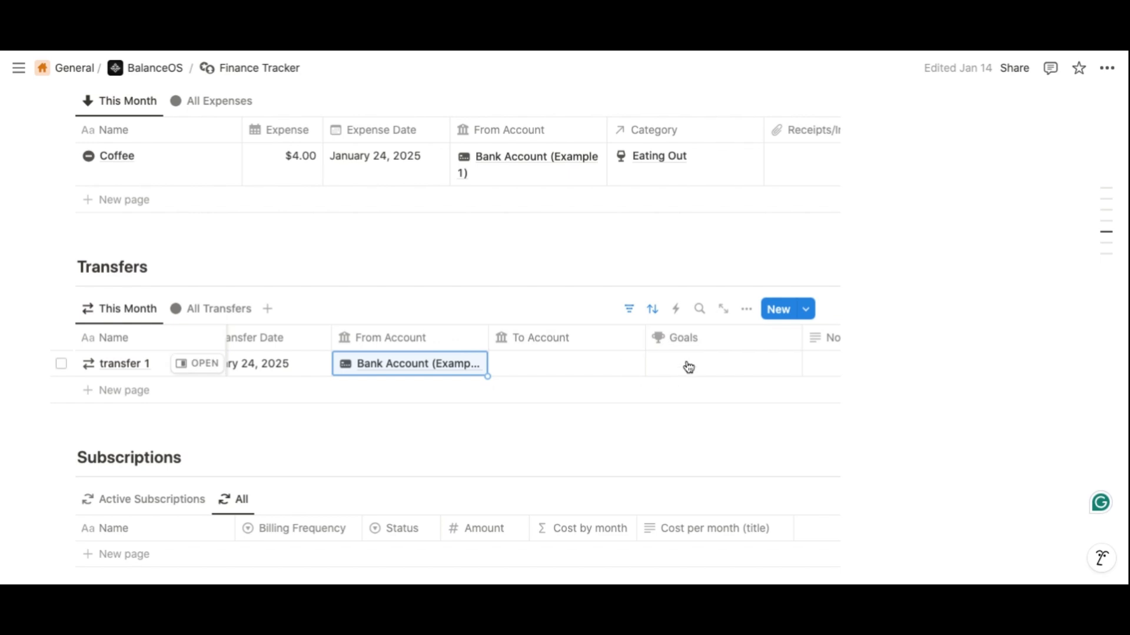
click(724, 368)
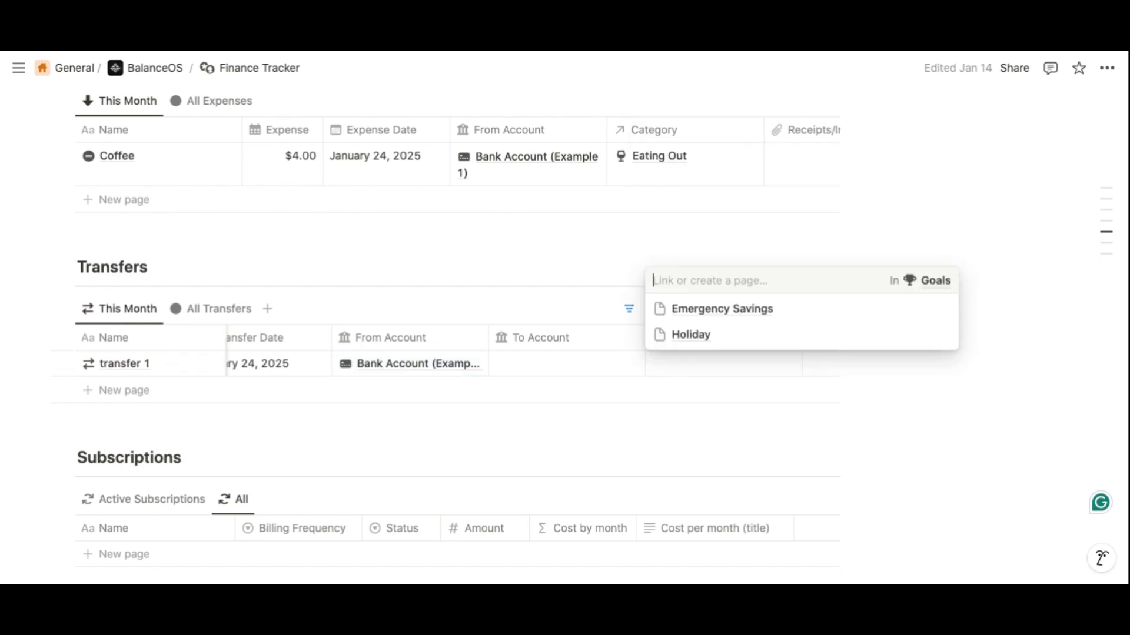
key(Return)
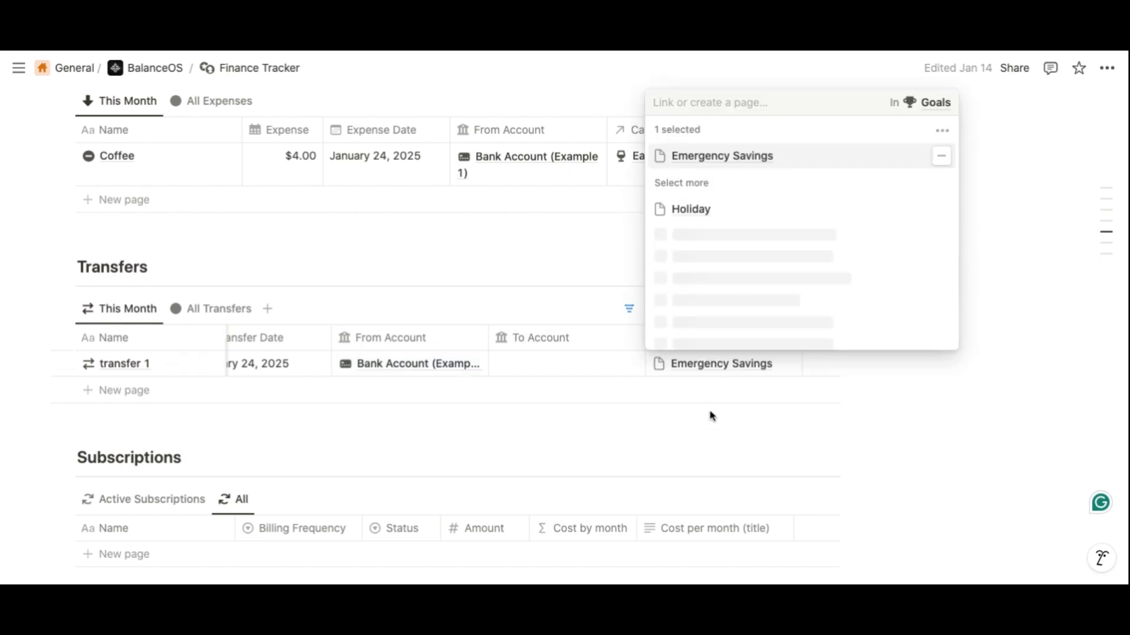
key(Escape)
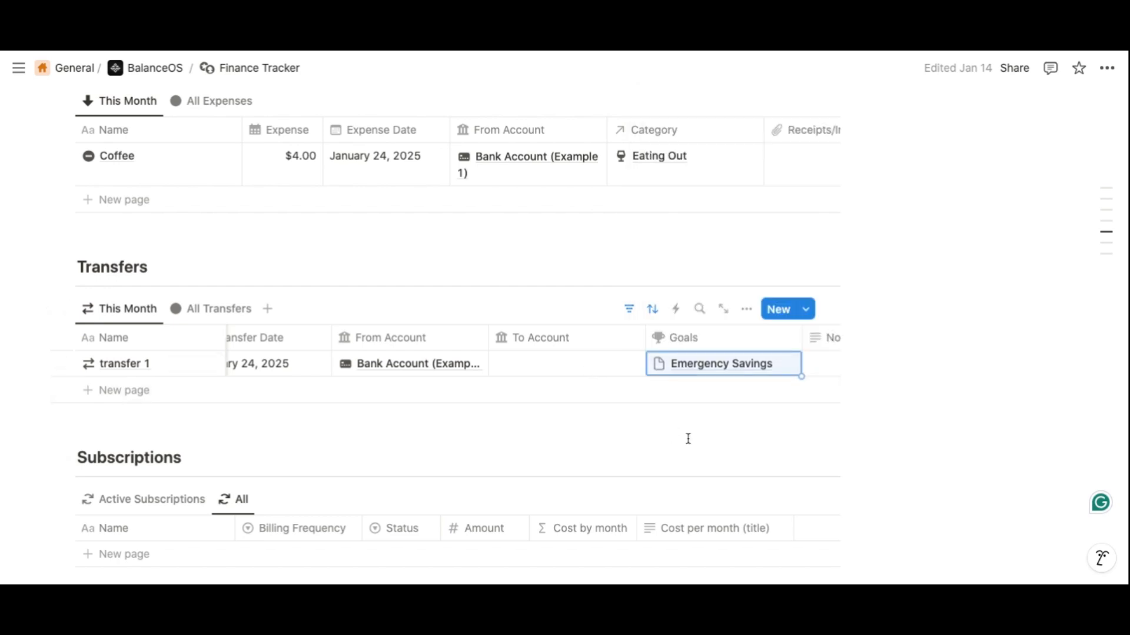
Examine the Emergency Savings goal's progress, balance, properties and goal image options, and close it without changes
scroll(858, 283, up, 20)
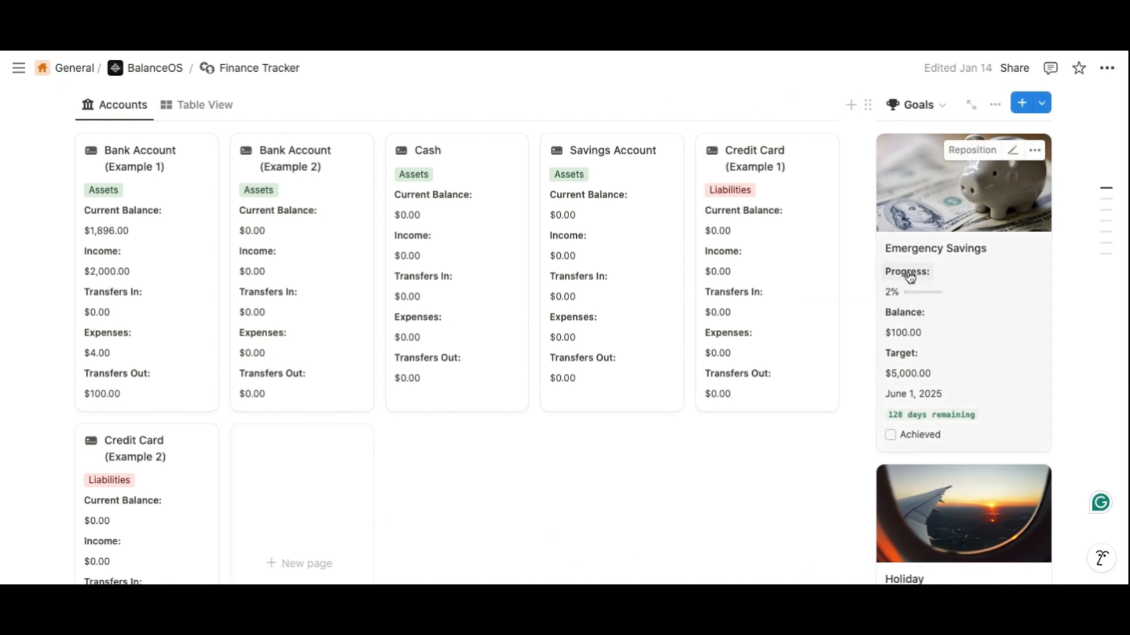
click(1011, 150)
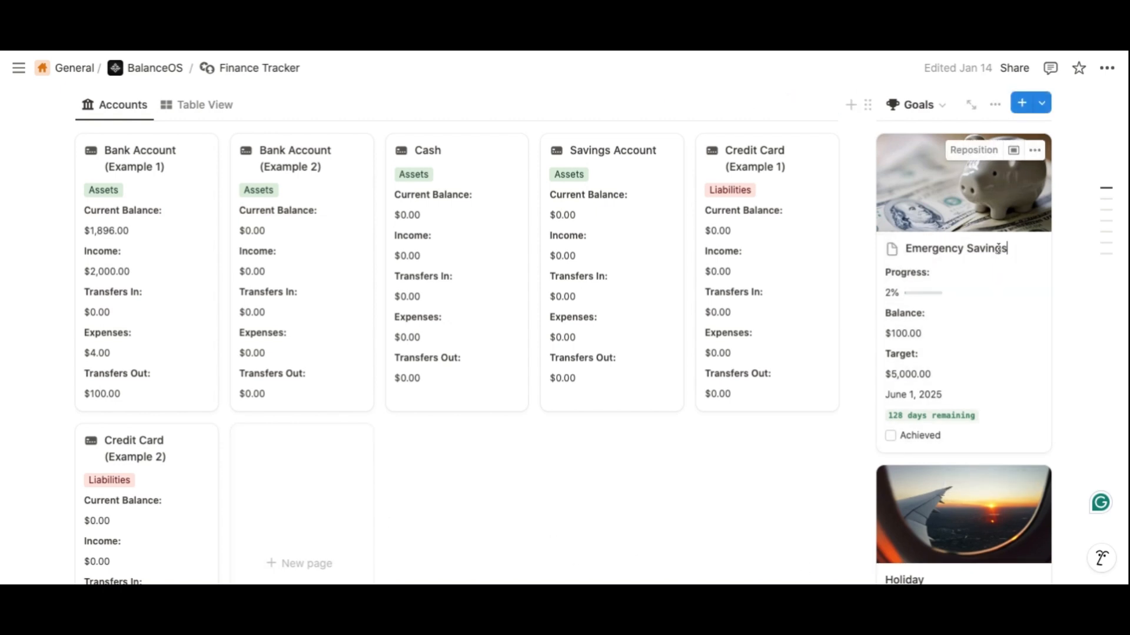
click(954, 221)
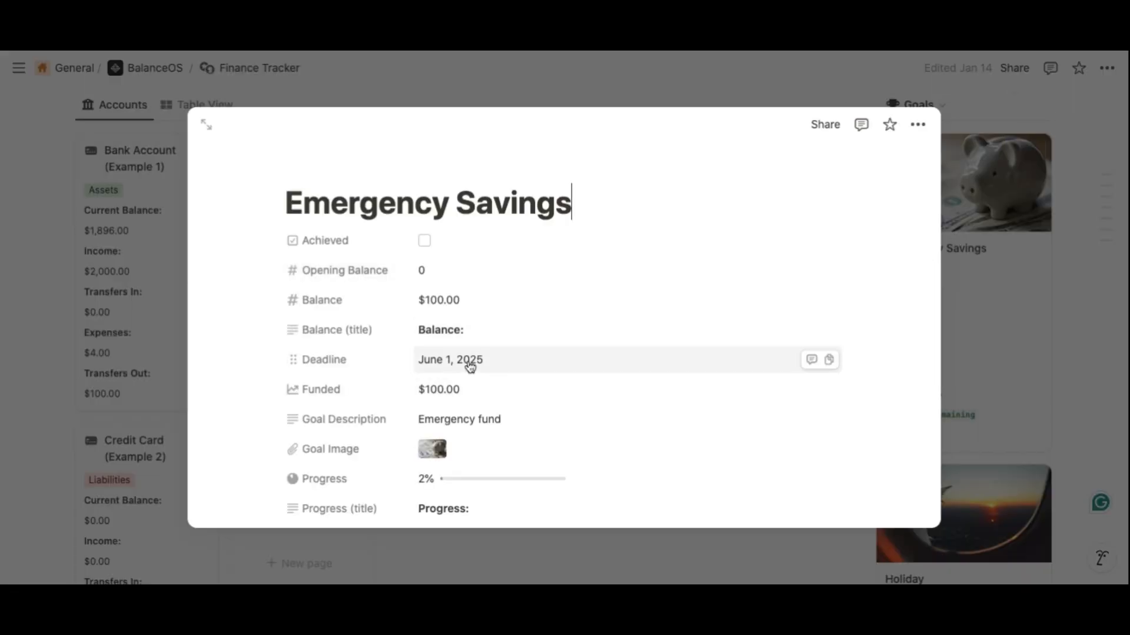
scroll(480, 453, down, 1)
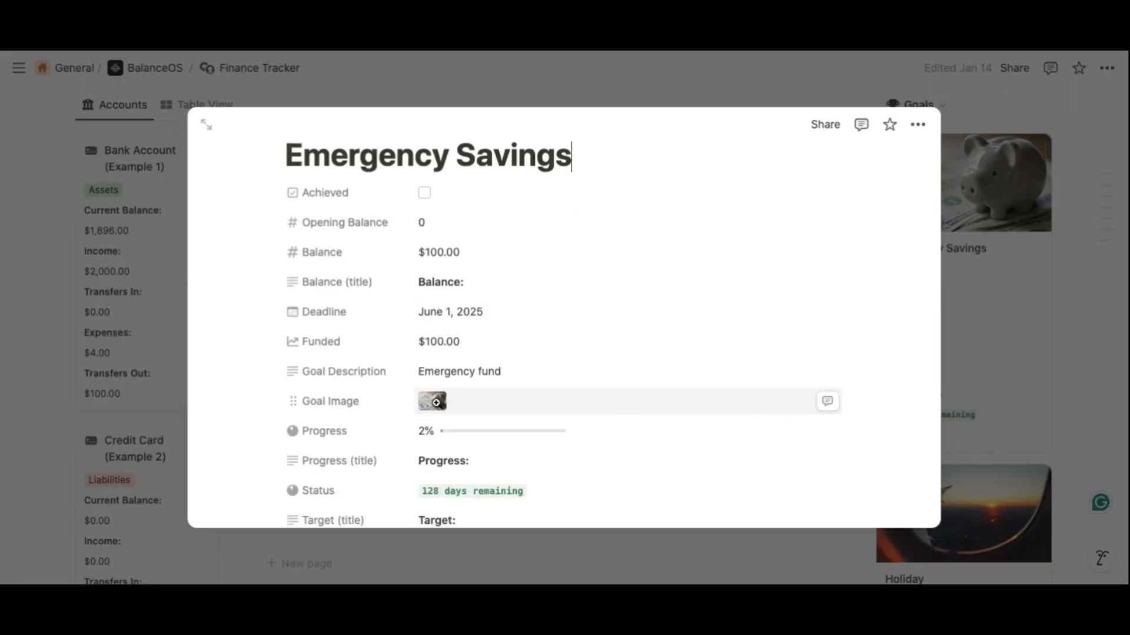
scroll(527, 371, down, 1)
click(535, 371)
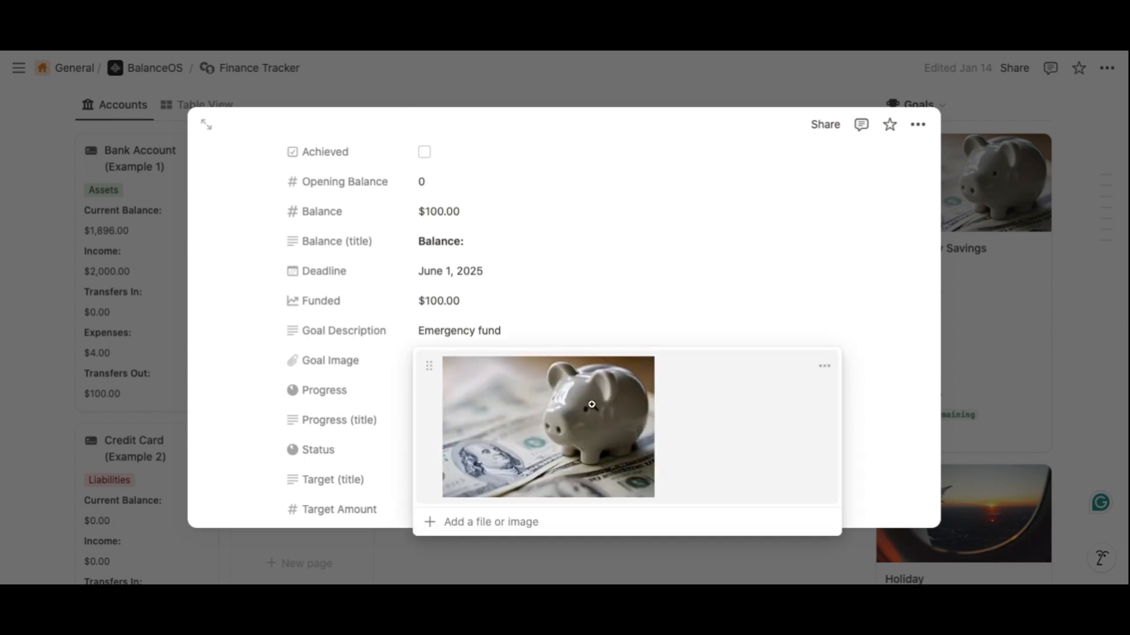
click(823, 368)
click(628, 515)
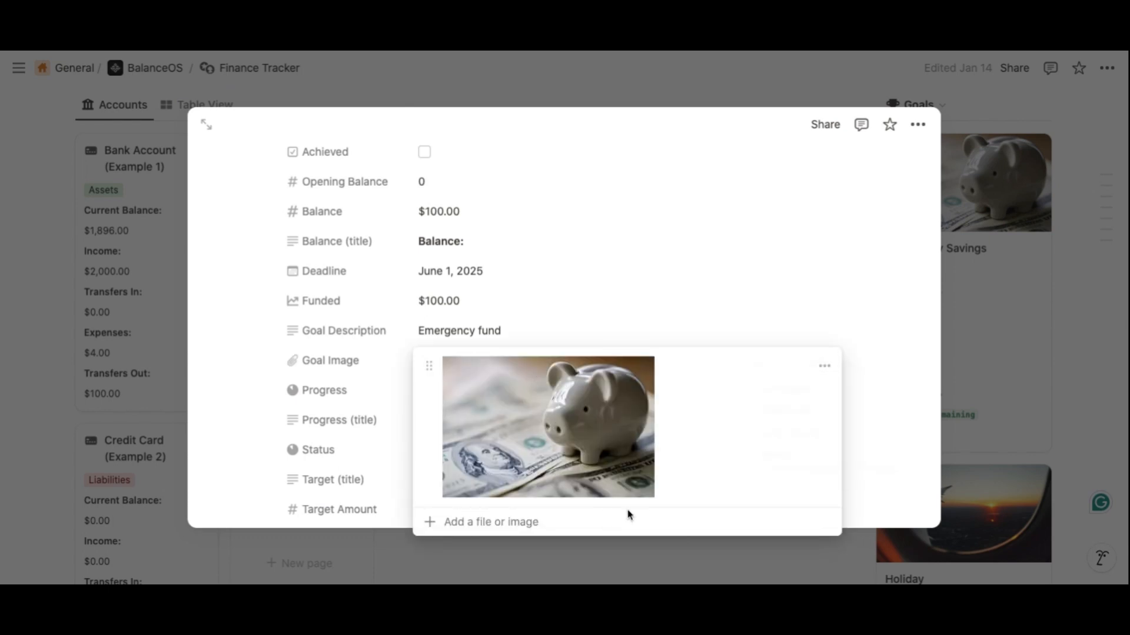
click(1072, 360)
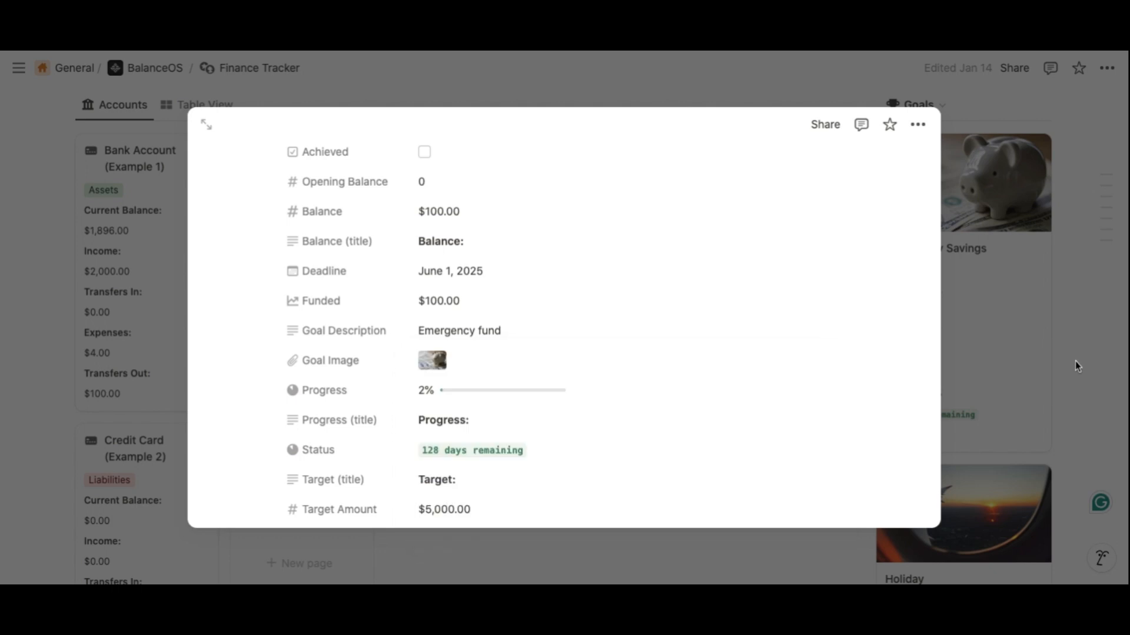
click(1070, 362)
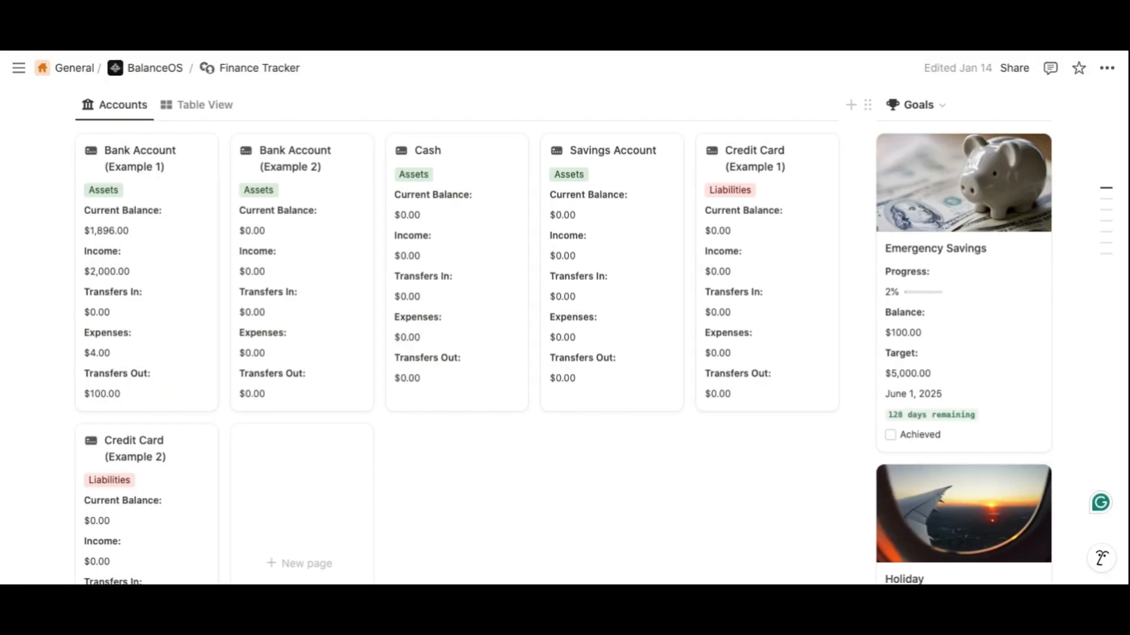
scroll(996, 373, down, 7)
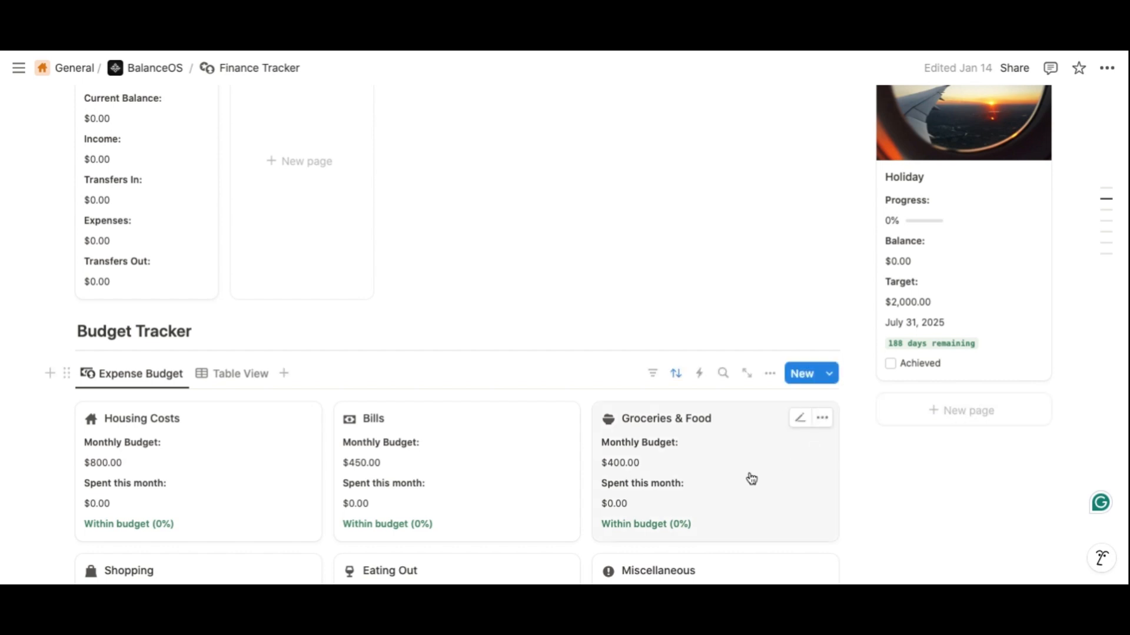
scroll(749, 479, up, 7)
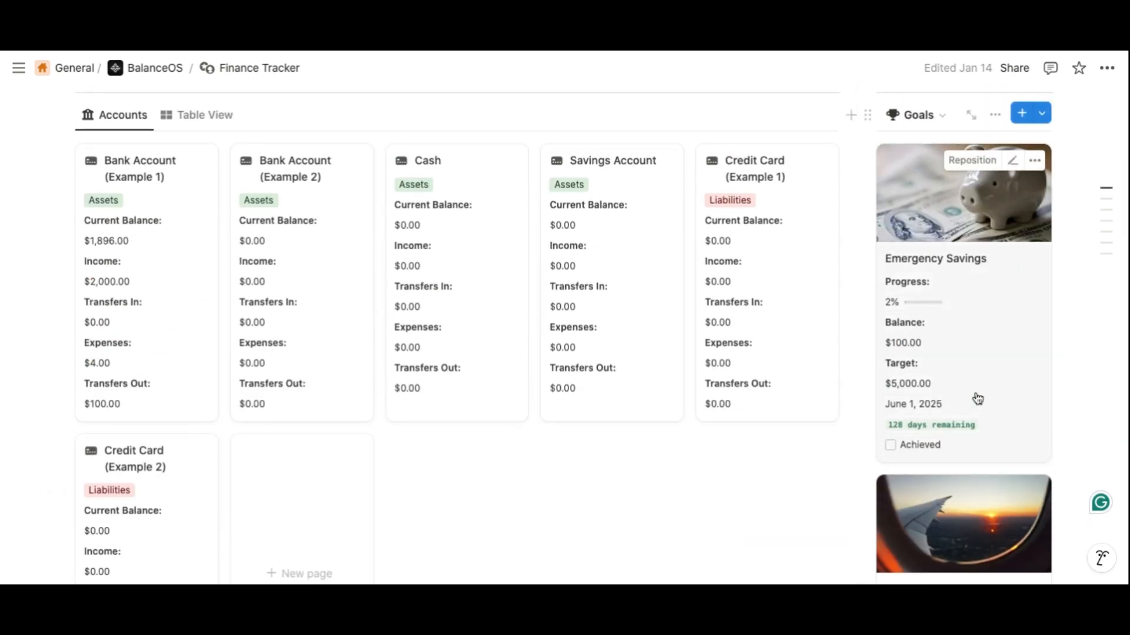
scroll(746, 488, down, 1)
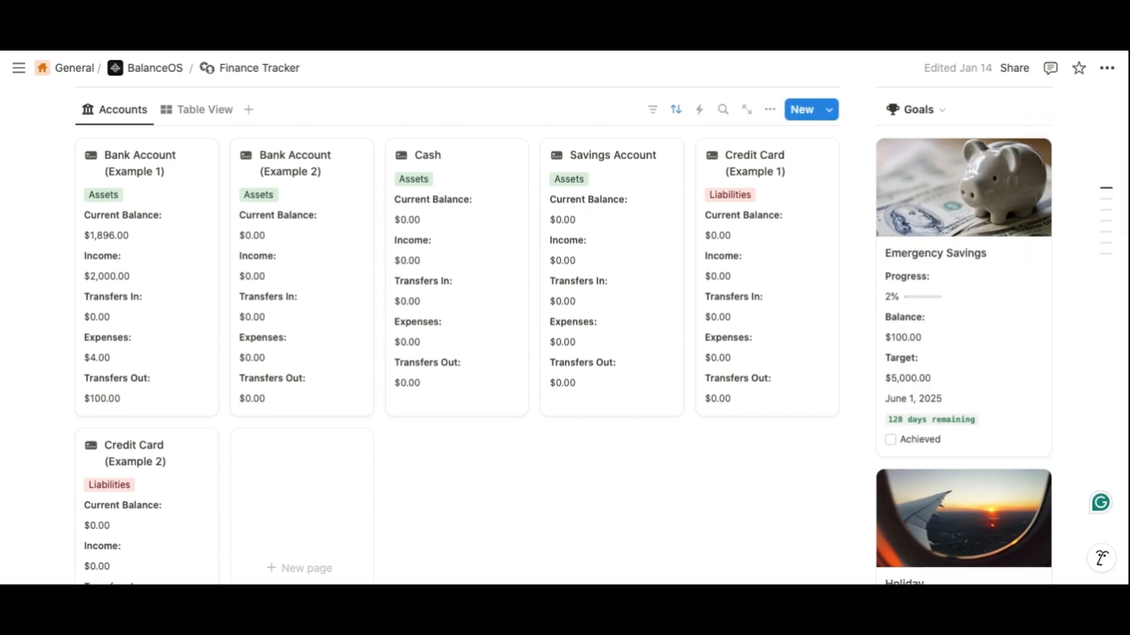
Add a second record named "transfer 2" to this month's Transfers table
scroll(664, 501, down, 20)
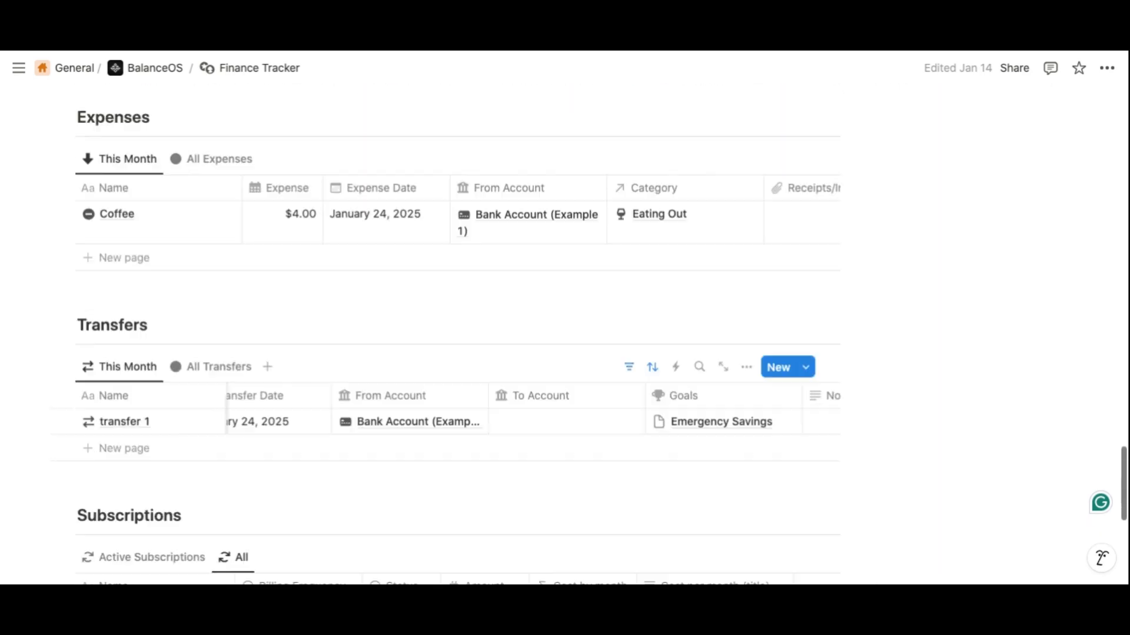
click(222, 315)
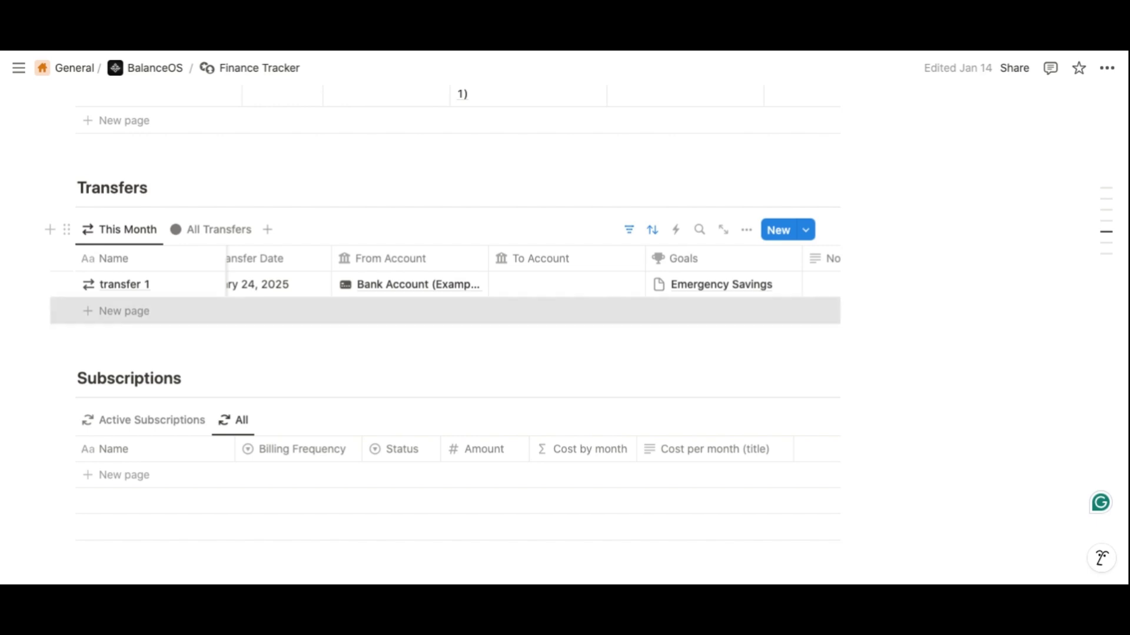
text(tra)
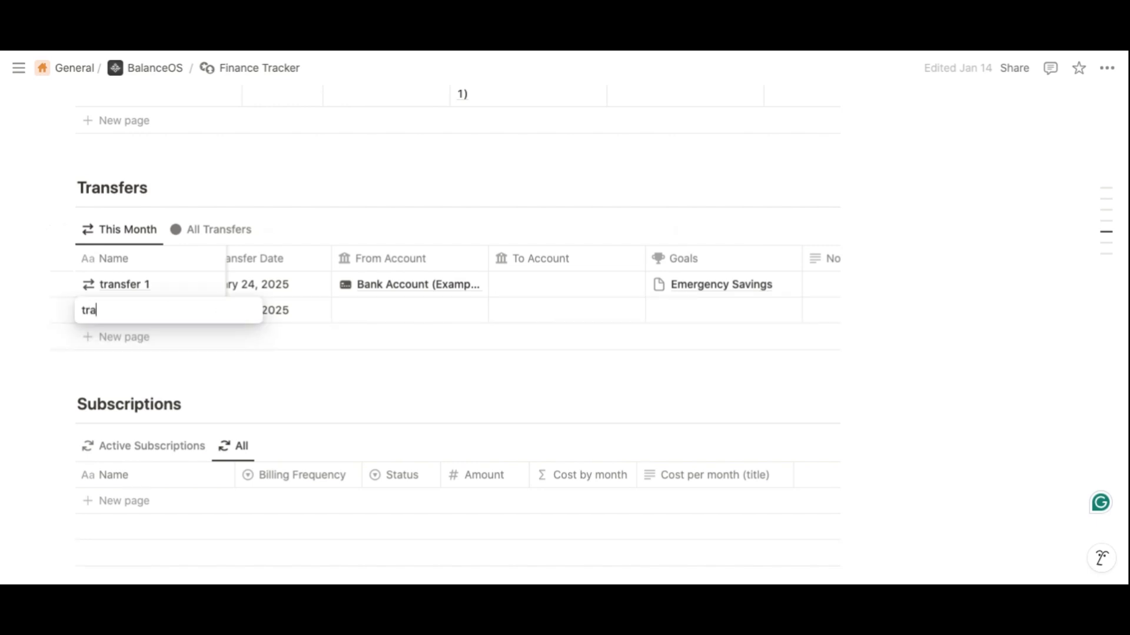
text(nsfer 2)
key(Return)
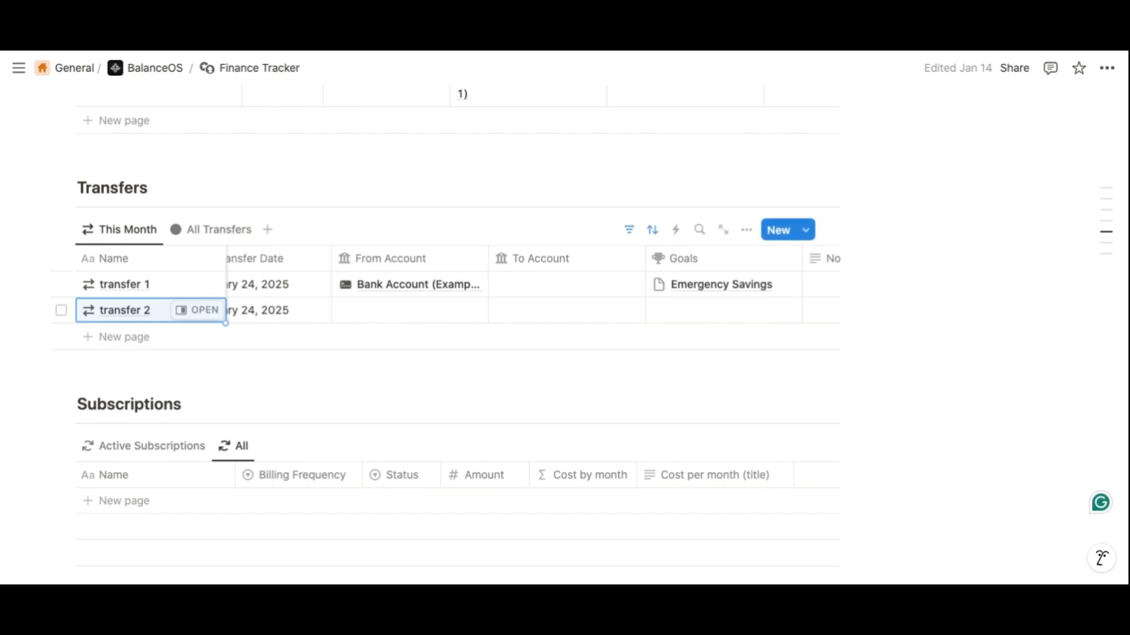
Set transfer 2's source account to Bank Account (Example 1) and link it to the Emergency Savings goal
click(420, 312)
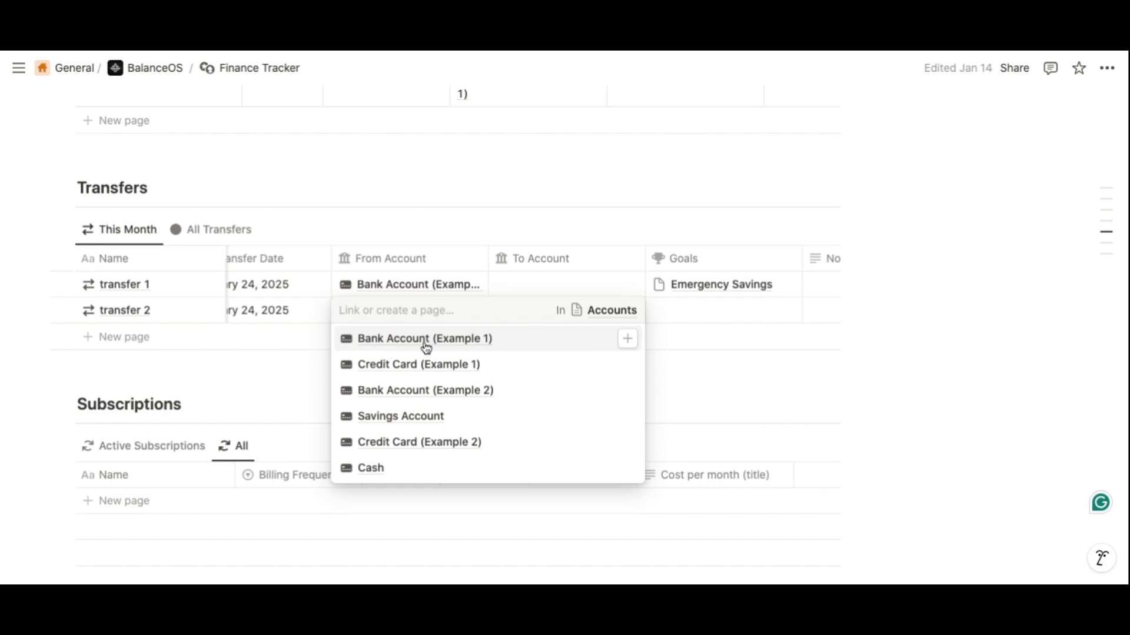
click(425, 344)
key(Escape)
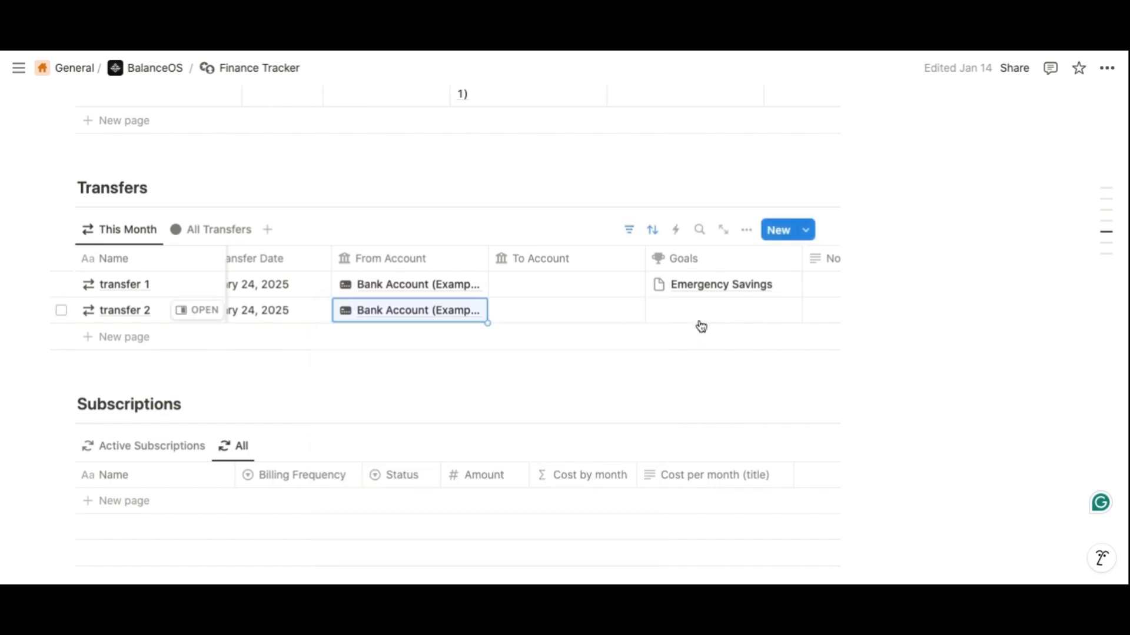
scroll(699, 325, right, 1)
scroll(410, 317, left, 4)
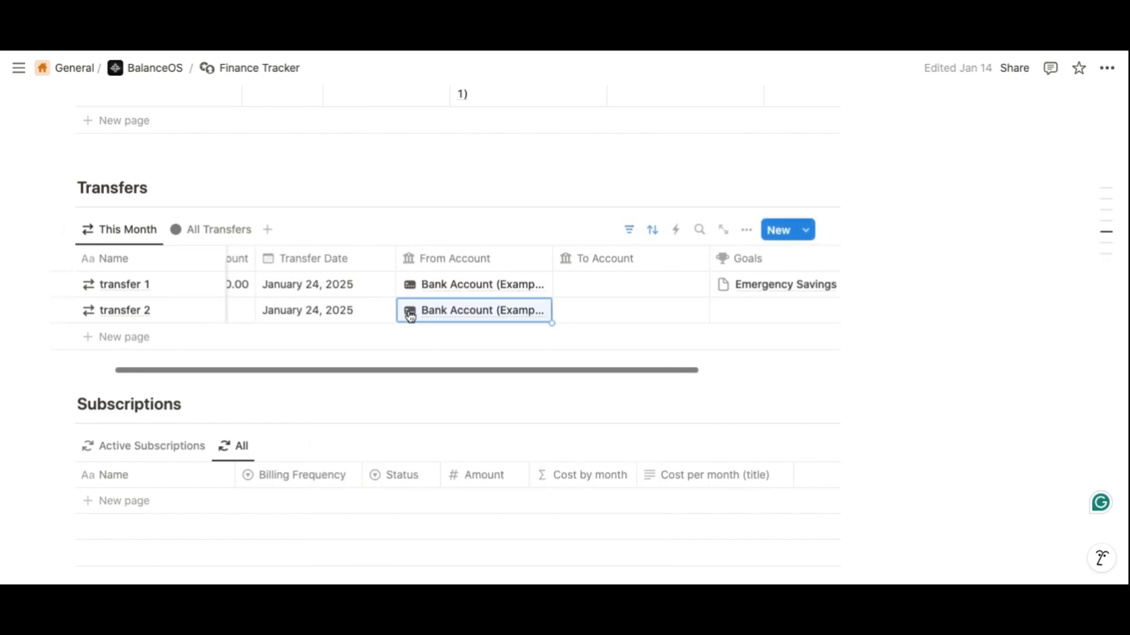
scroll(683, 310, right, 3)
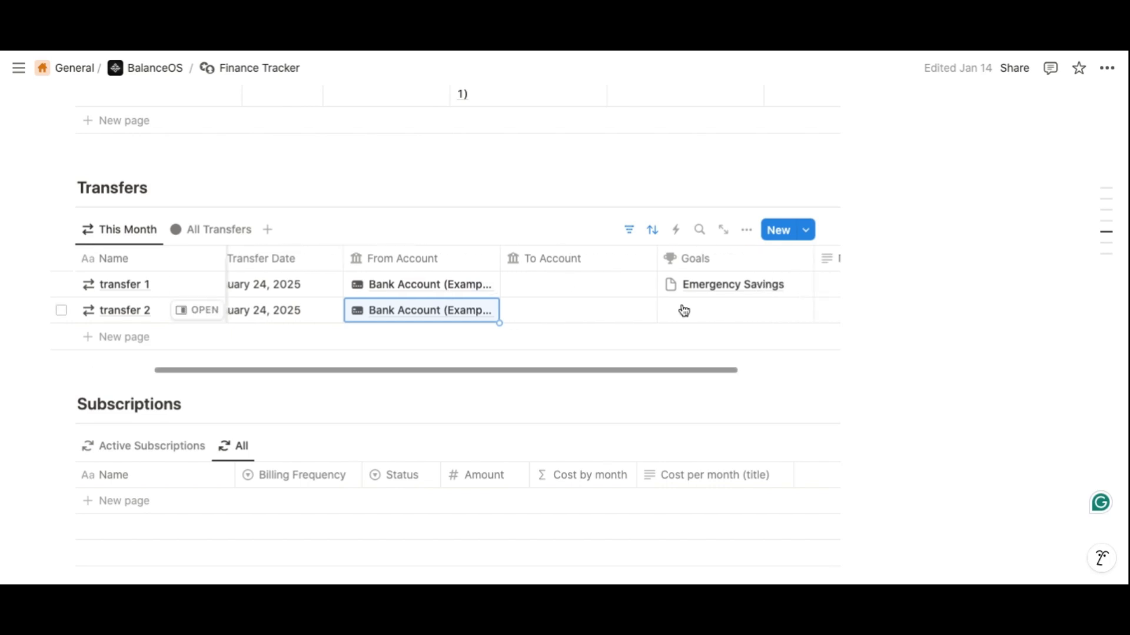
click(702, 315)
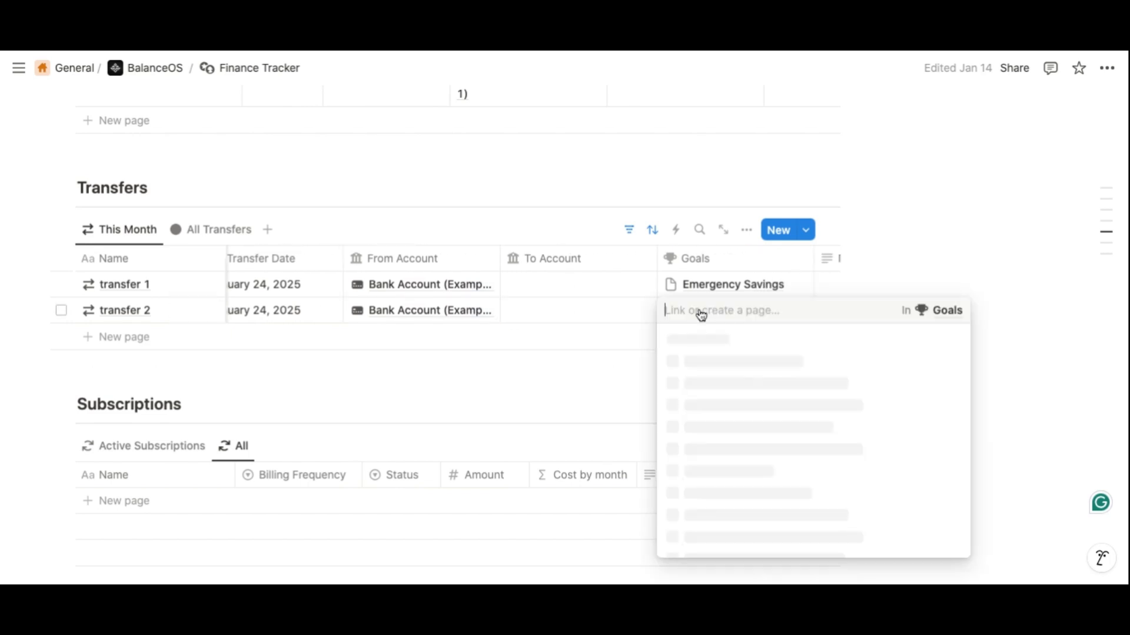
click(727, 347)
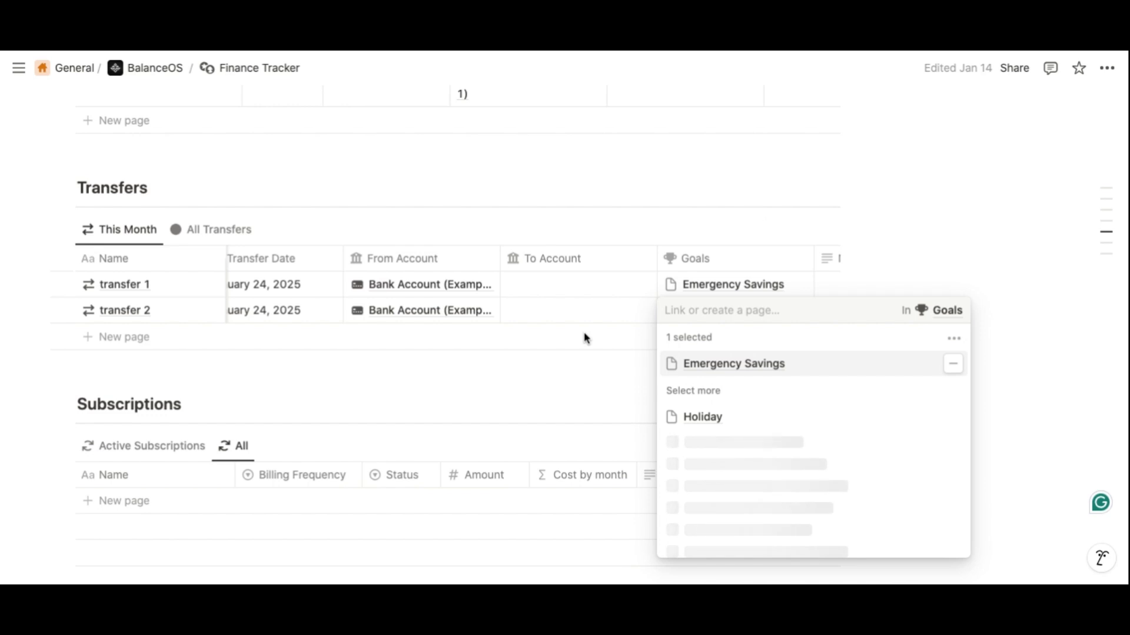
key(Escape)
Set transfer 2's amount to -50 and check its effect on the account cards and the Emergency Savings goal
scroll(537, 312, left, 3)
click(313, 312)
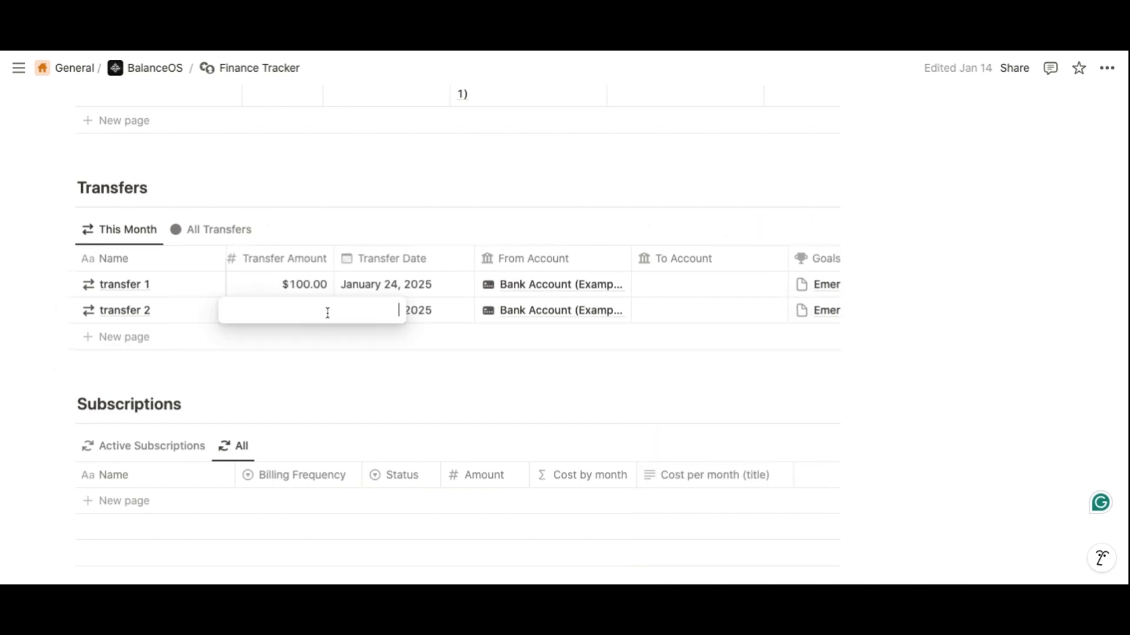
text(-5)
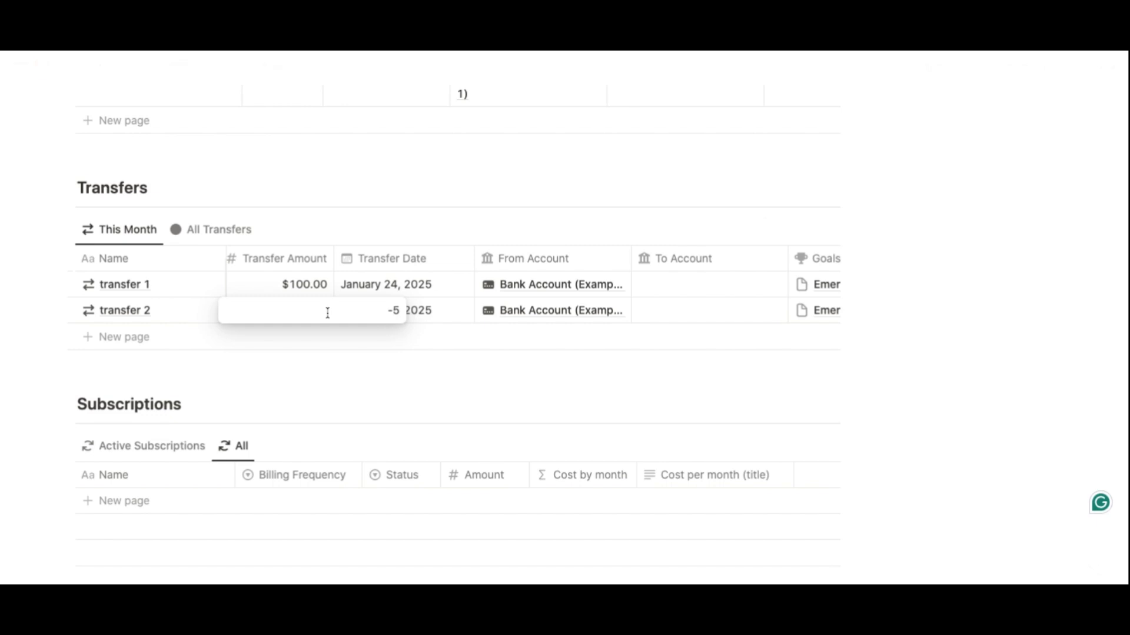
text(0)
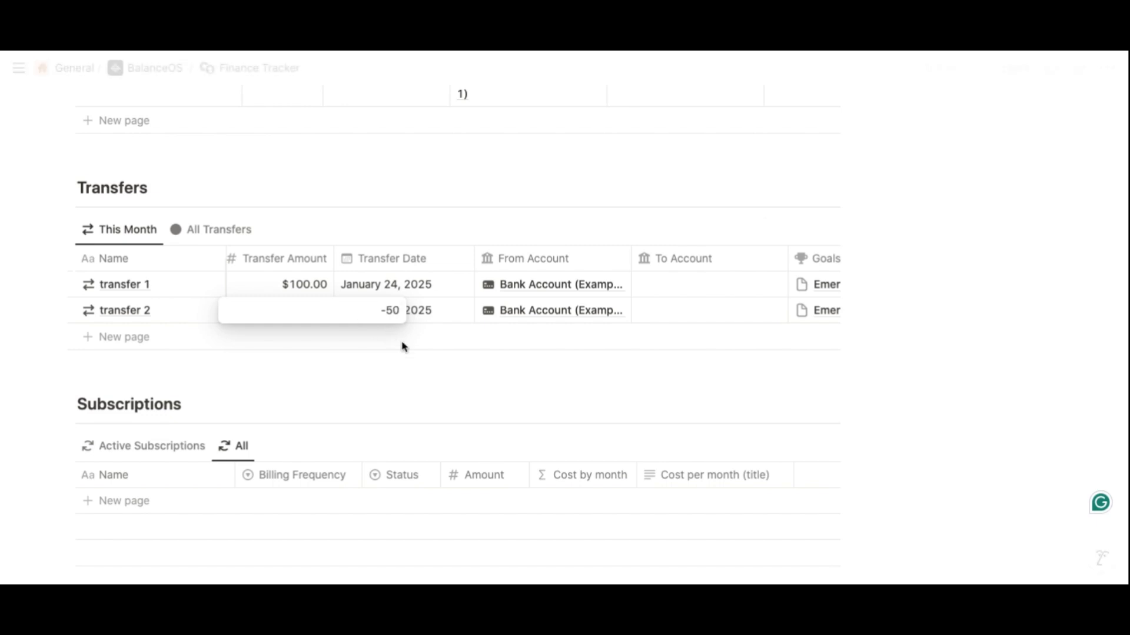
key(Return)
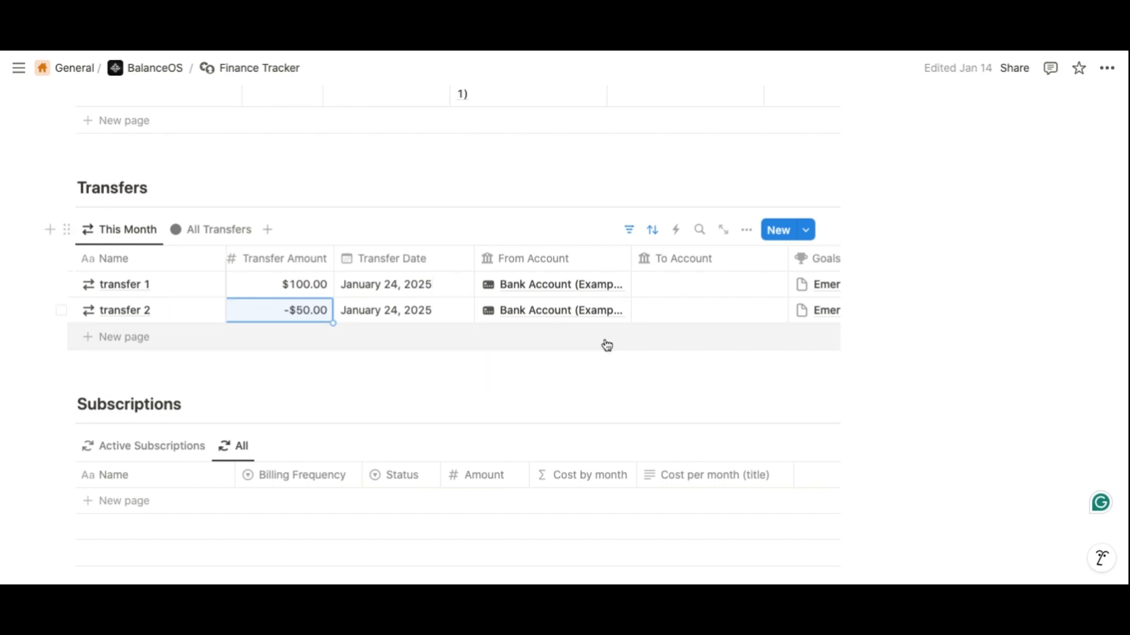
scroll(884, 243, up, 10)
scroll(883, 243, up, 10)
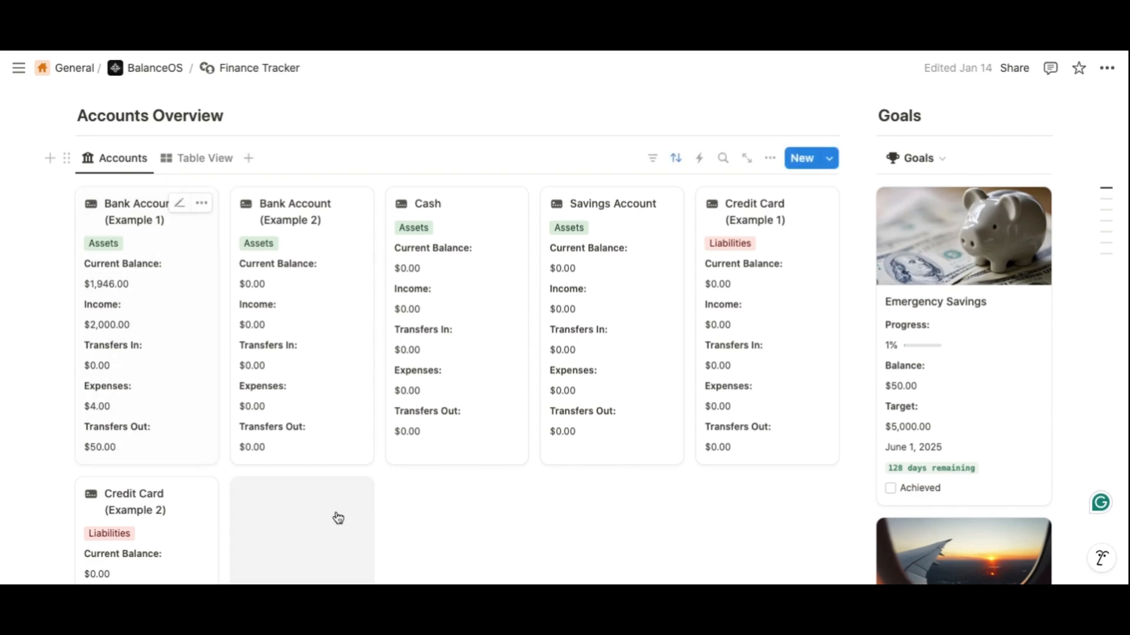
Show the active subscriptions in the Subscriptions section and add a subscription named "Spotify"
scroll(335, 516, down, 12)
scroll(172, 375, down, 10)
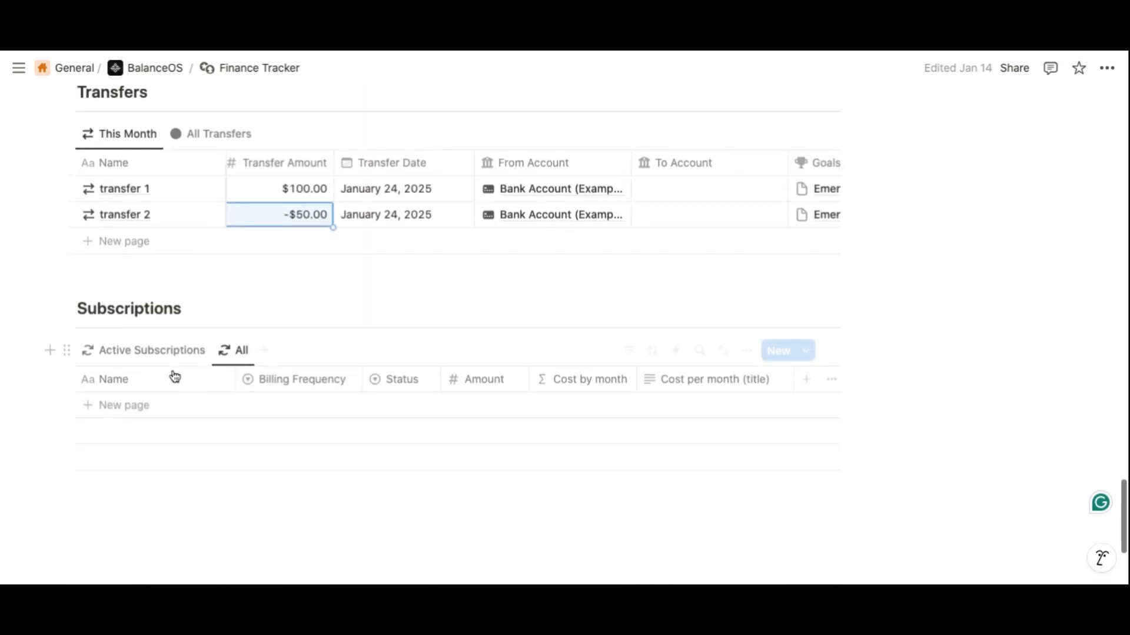
click(153, 355)
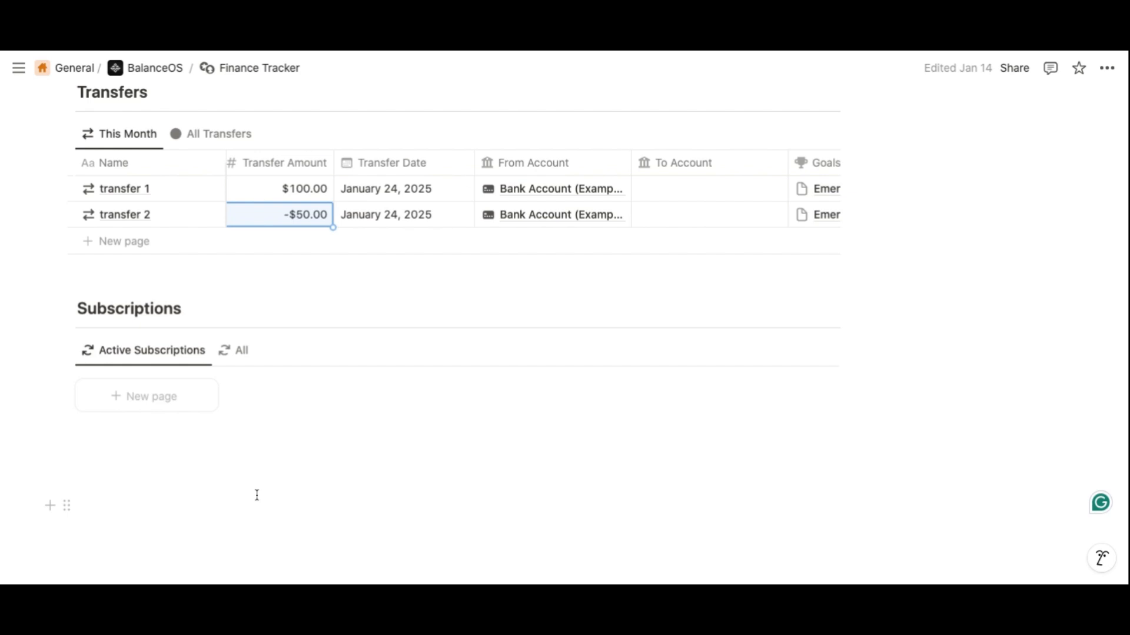
scroll(595, 325, down, 1)
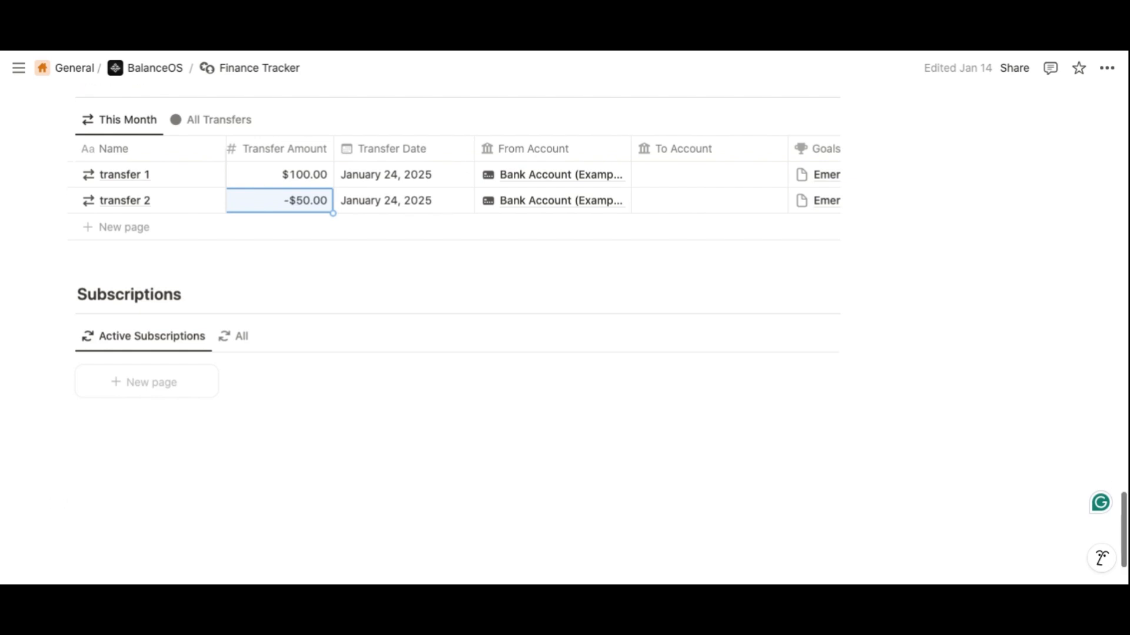
click(163, 390)
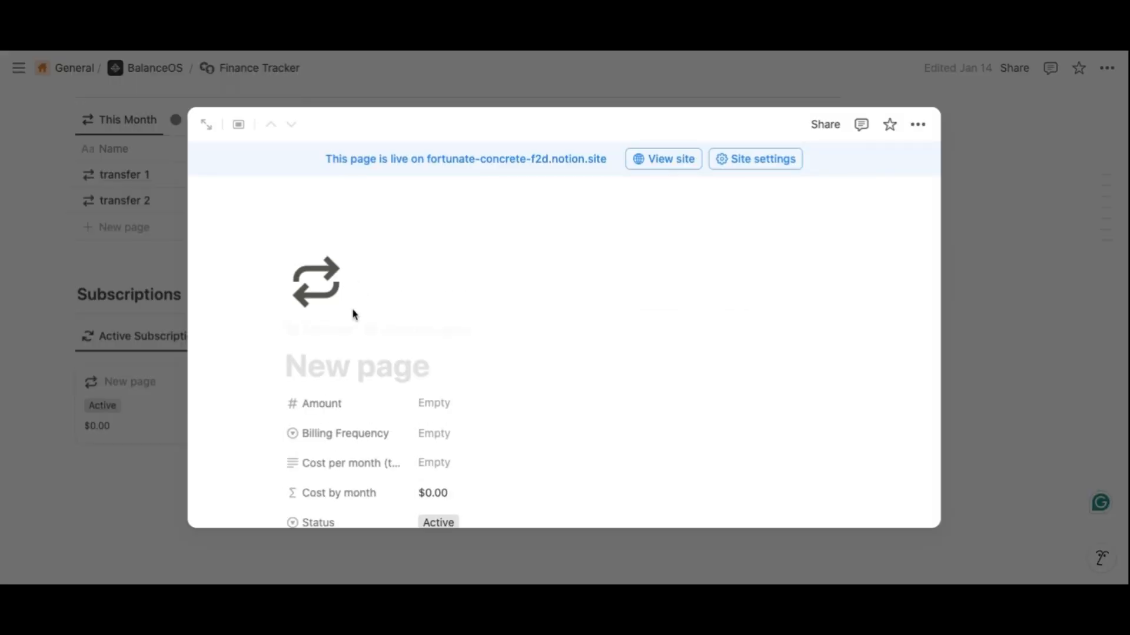
text(Spotify)
Set the Spotify subscription's amount to 10 and its billing frequency to Monthly
scroll(419, 358, down, 2)
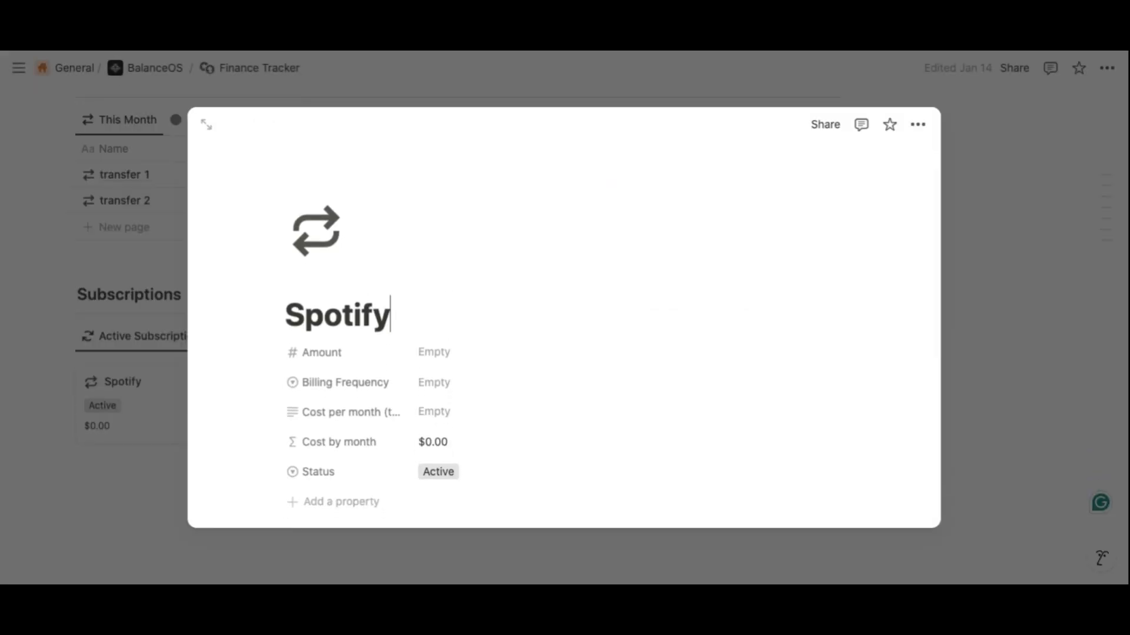
click(504, 337)
text(10)
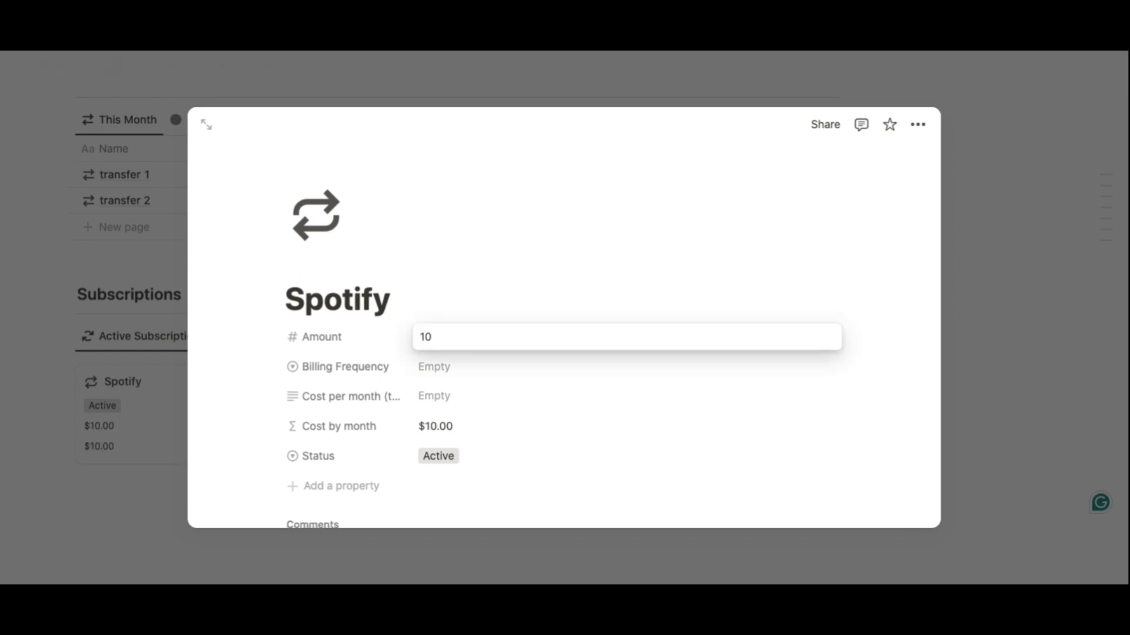
key(Return)
click(438, 368)
click(467, 482)
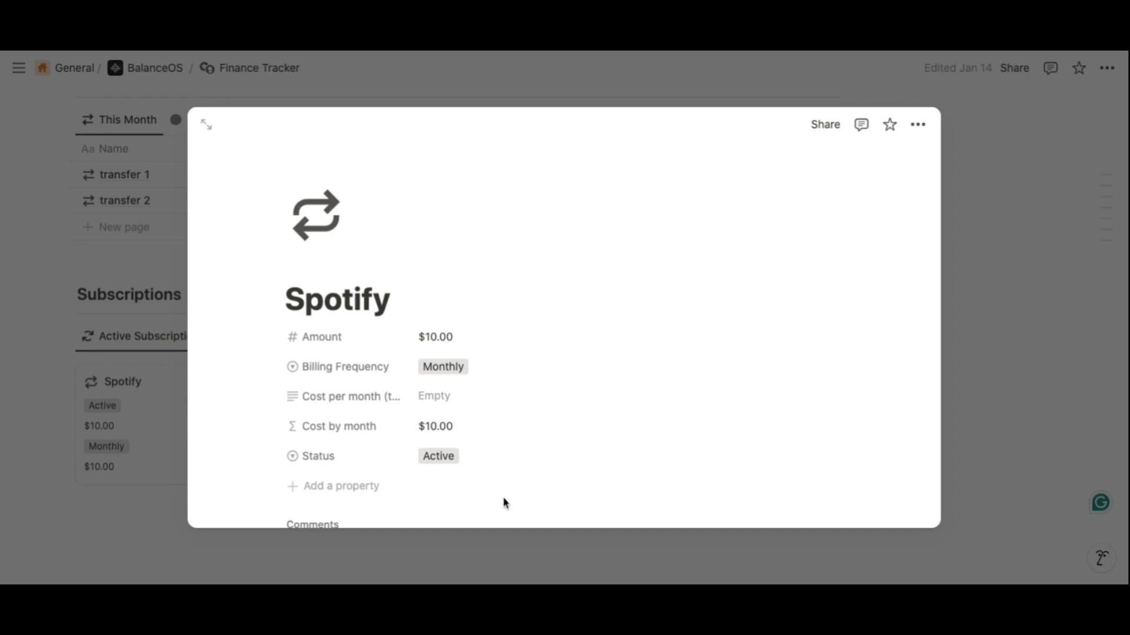
Change the Spotify subscription's status to Need to cancel and close its page
scroll(504, 503, down, 2)
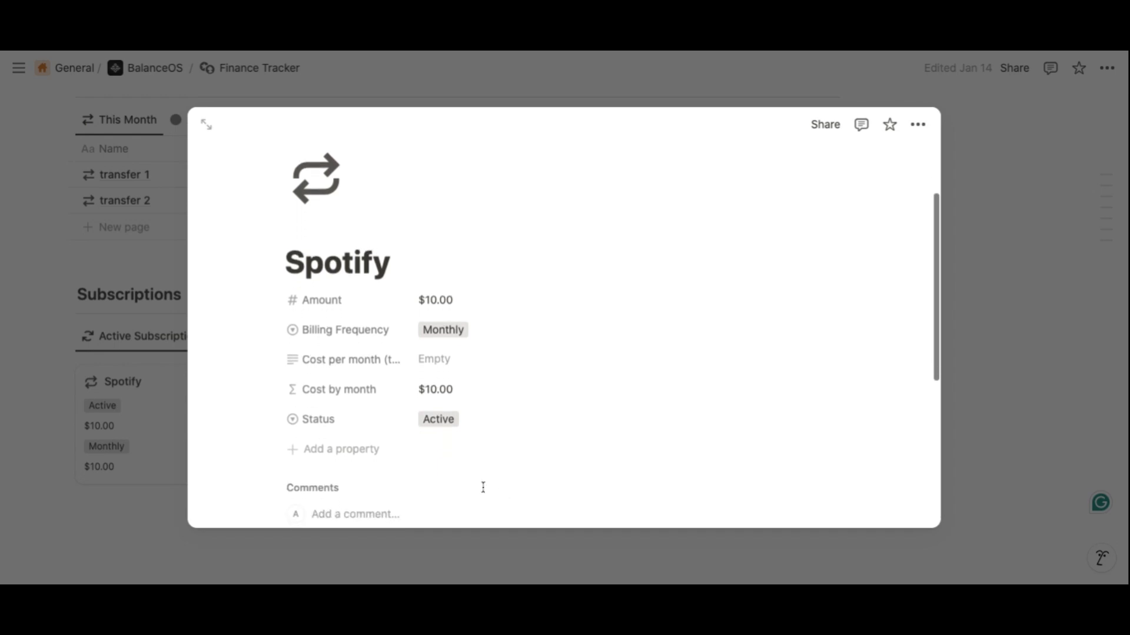
click(443, 428)
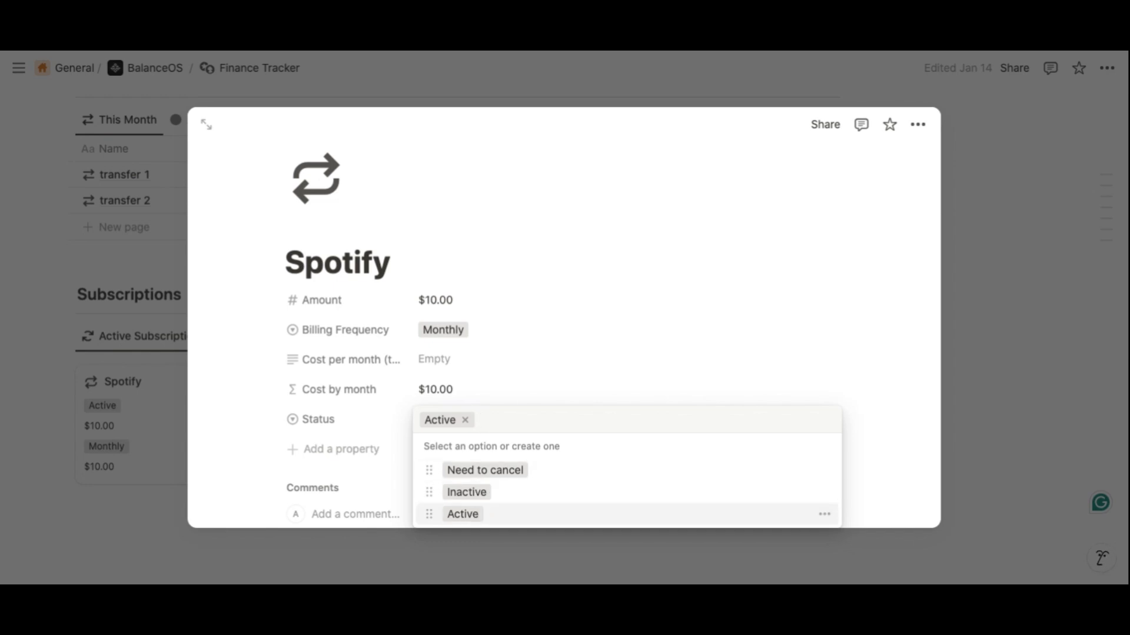
click(478, 478)
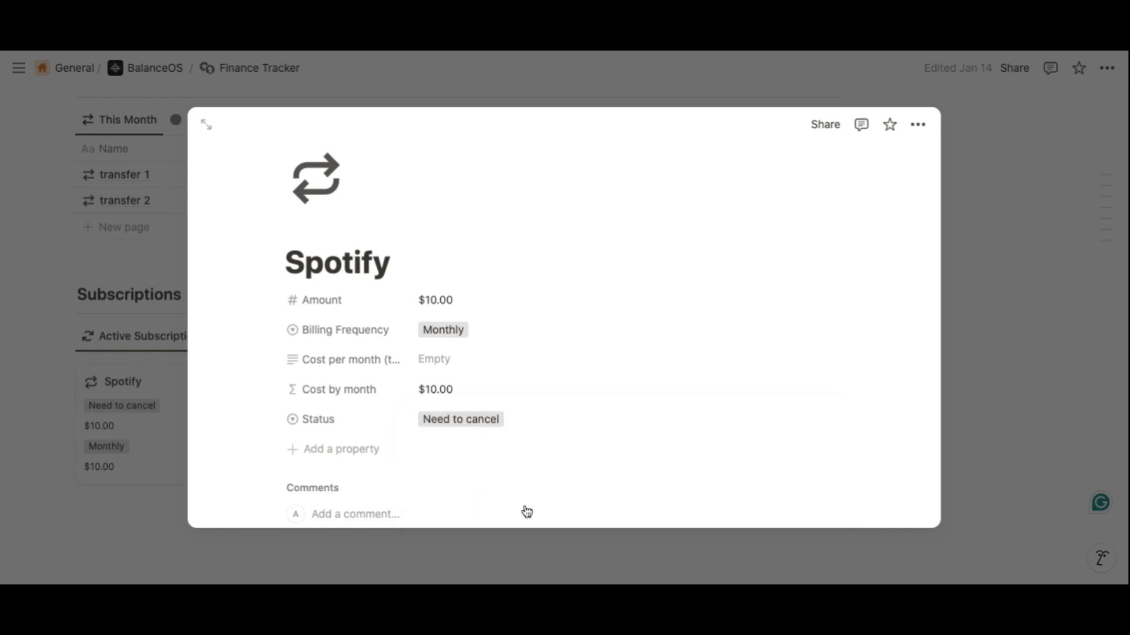
click(161, 525)
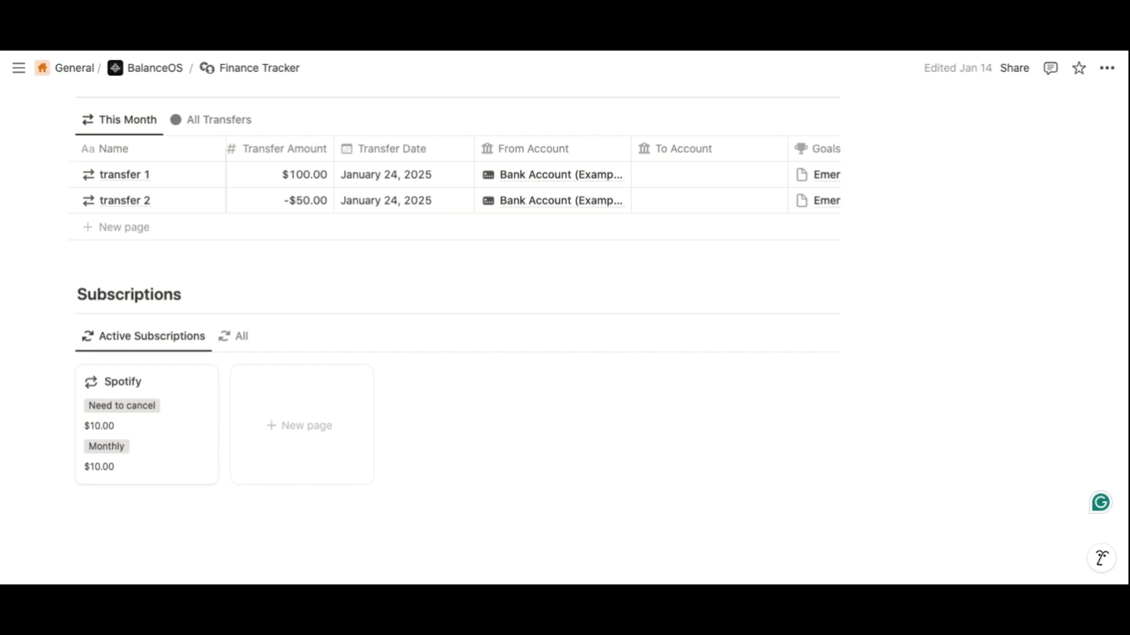
Review the whole Finance Tracker page, from the accounts, goals and budget cards to the income, expense and transfer records
scroll(564, 318, up, 20)
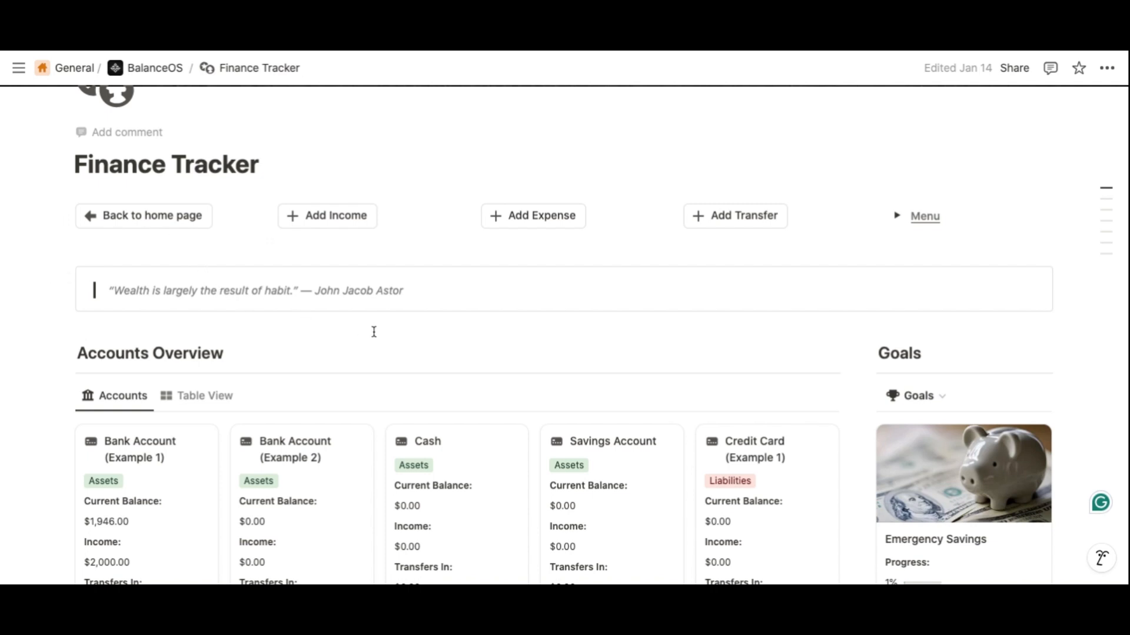
scroll(406, 305, down, 5)
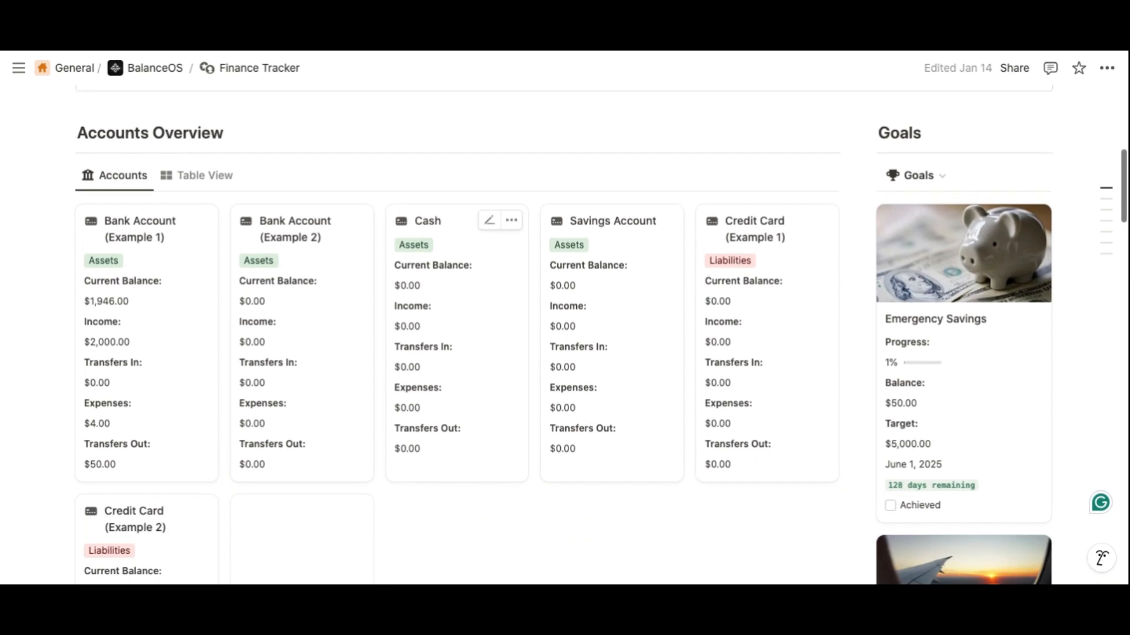
scroll(510, 514, down, 3)
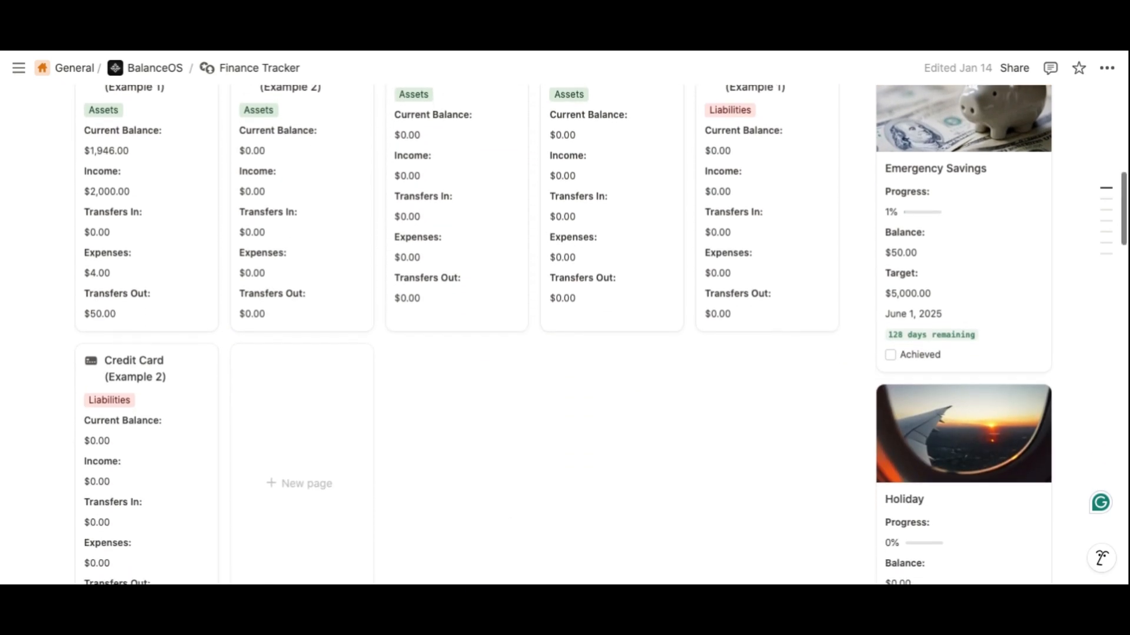
scroll(600, 335, down, 2)
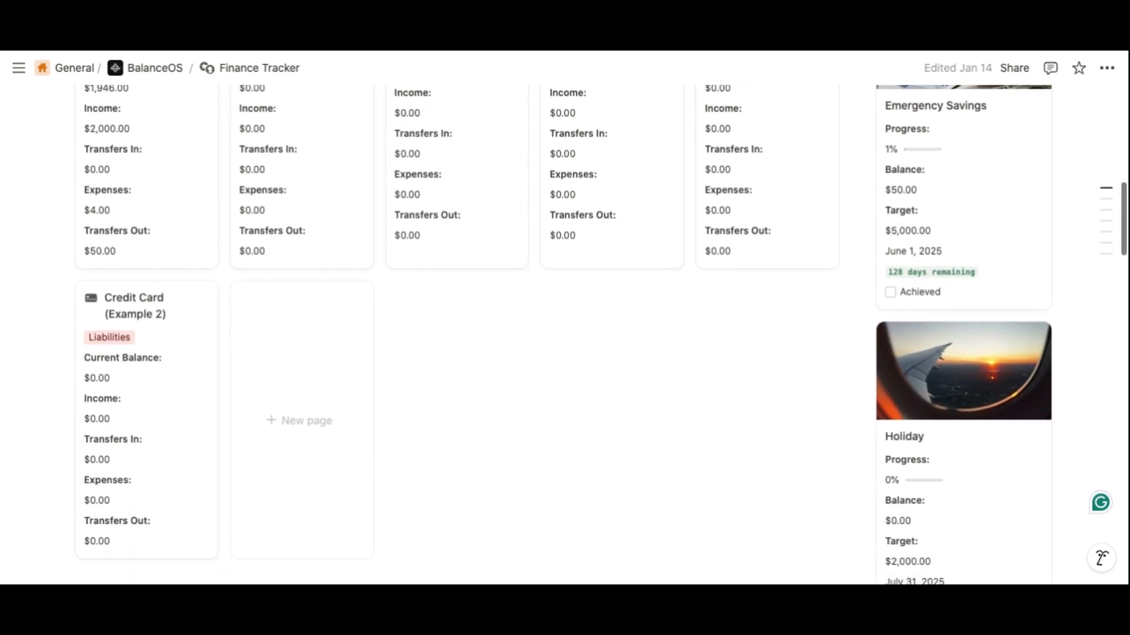
scroll(456, 529, down, 3)
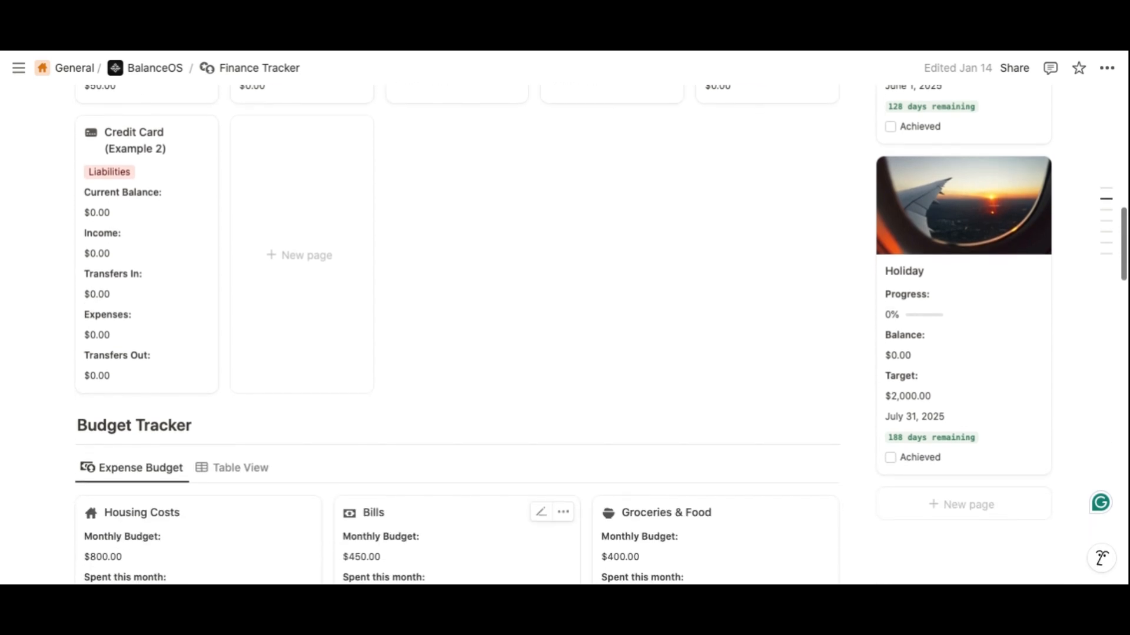
scroll(456, 530, down, 2)
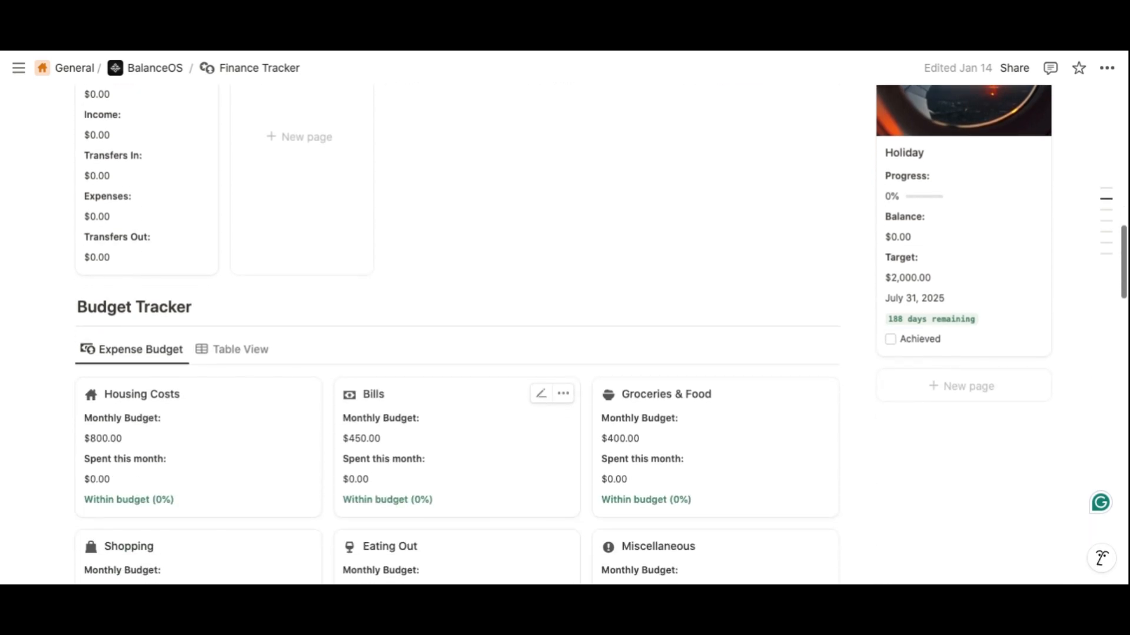
scroll(457, 530, down, 6)
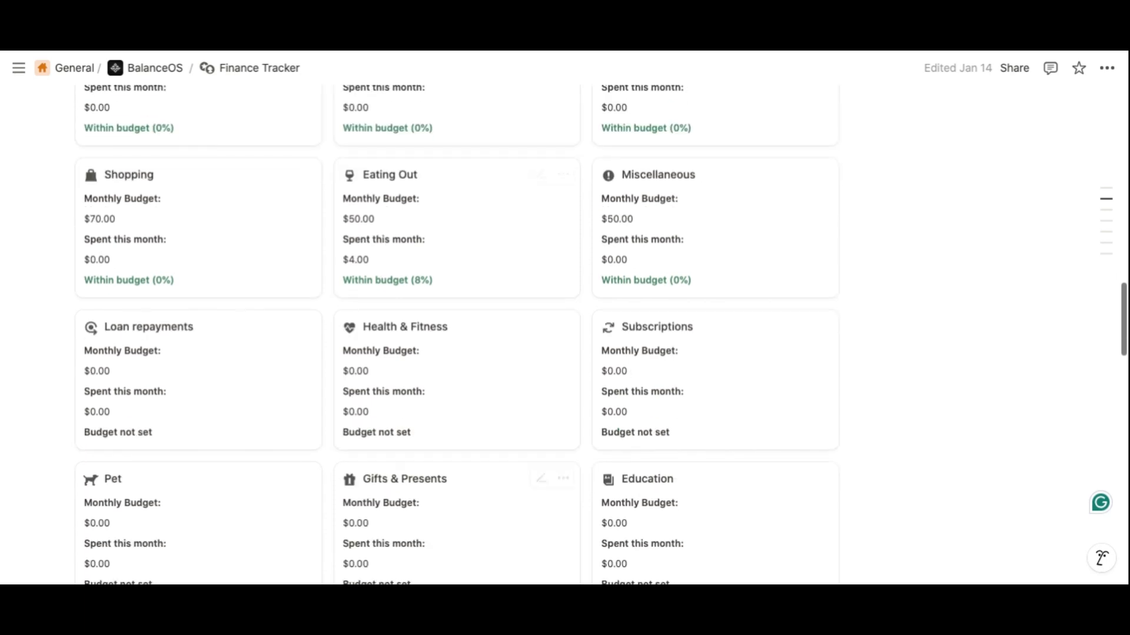
scroll(456, 530, down, 15)
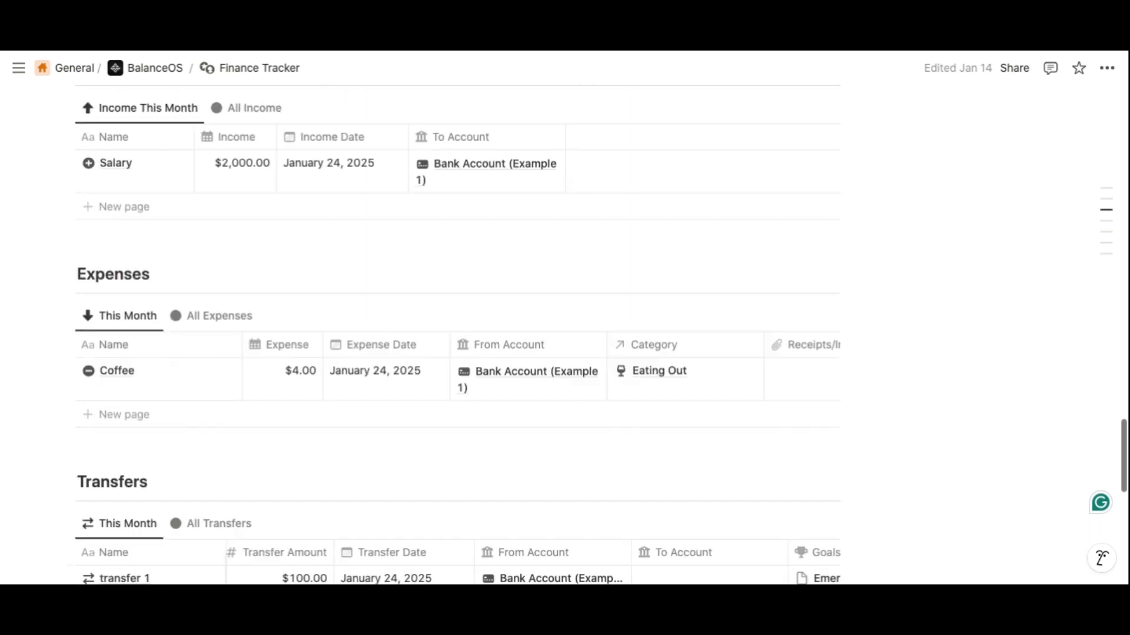
scroll(456, 529, down, 3)
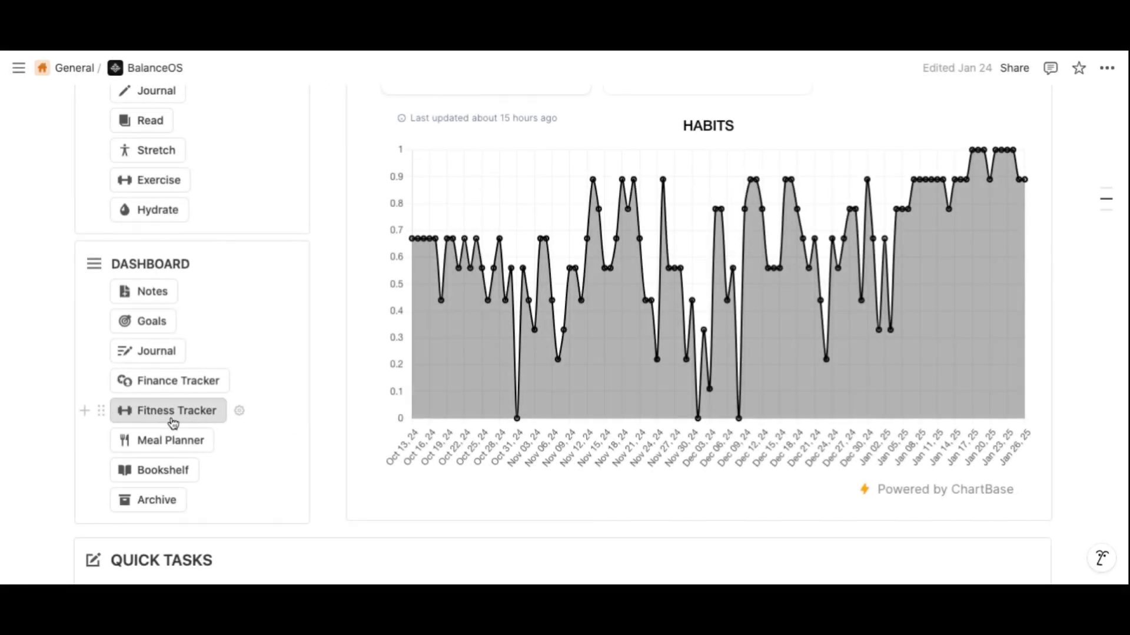
Open the Fitness Tracker page and review its workout cards, weekly planner, workout log and muscle group sections
click(173, 420)
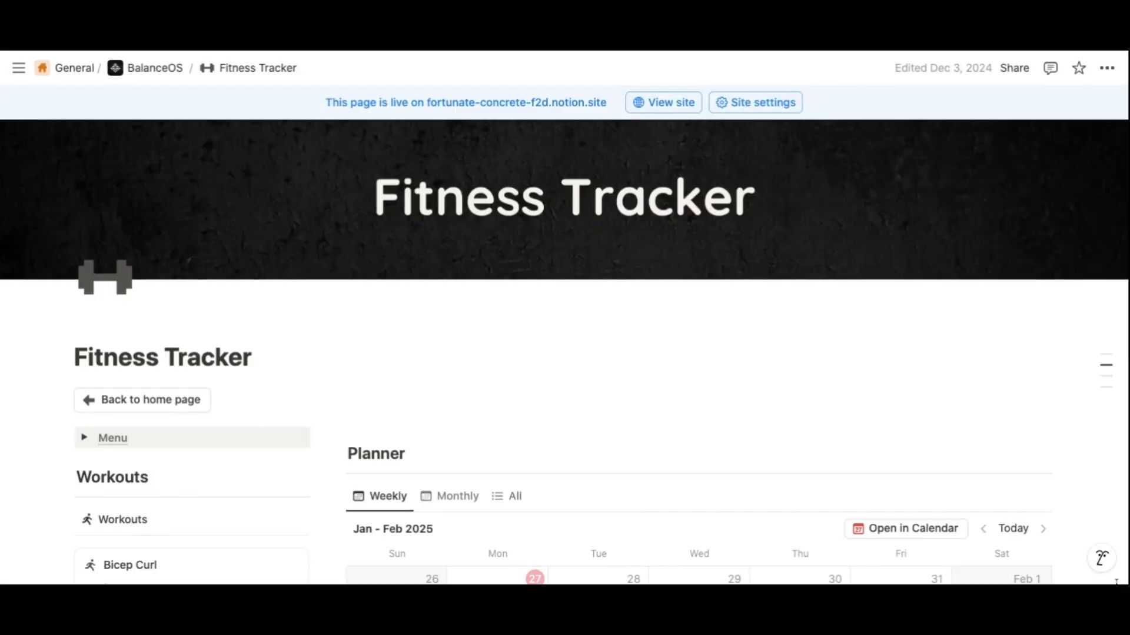
scroll(717, 319, down, 1)
scroll(717, 319, down, 2)
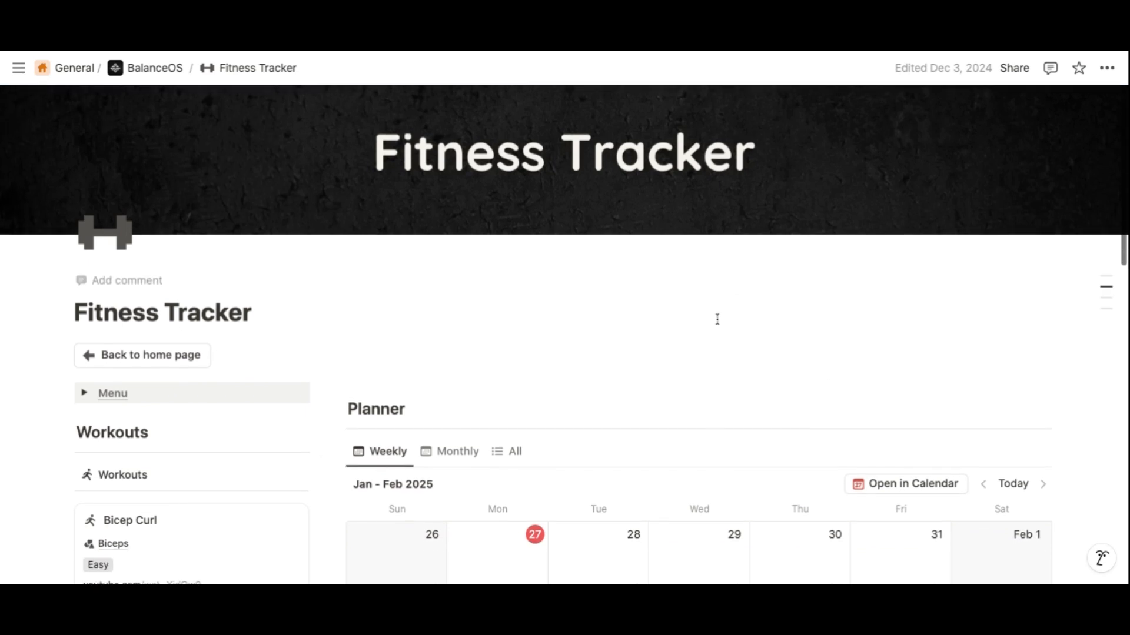
scroll(564, 346, down, 1)
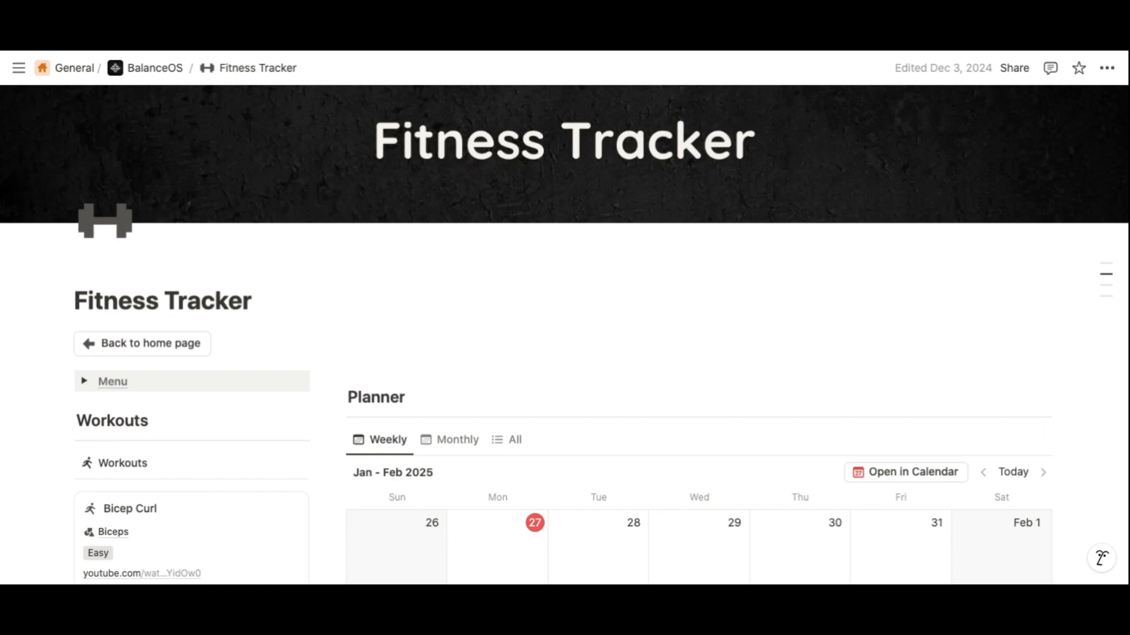
scroll(677, 356, down, 5)
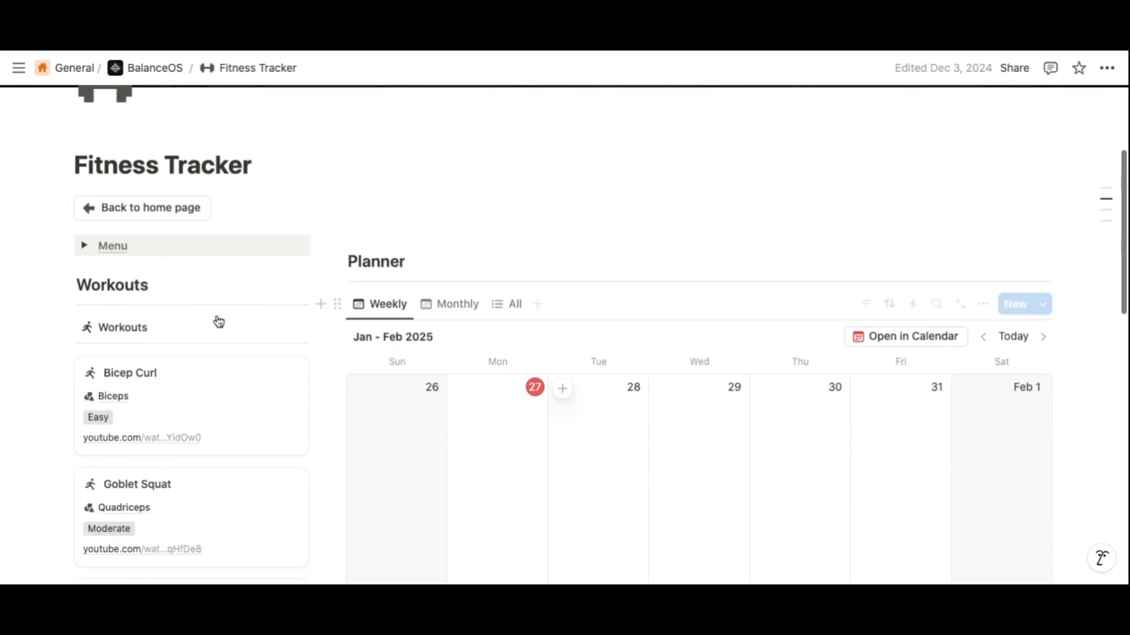
scroll(171, 479, down, 1)
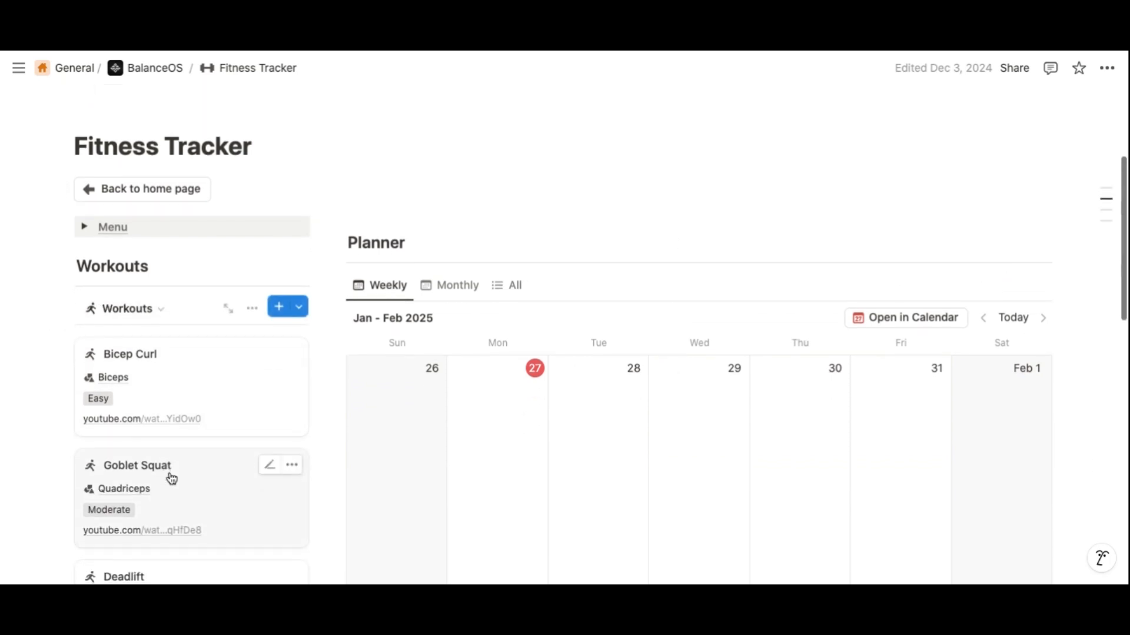
scroll(172, 478, down, 4)
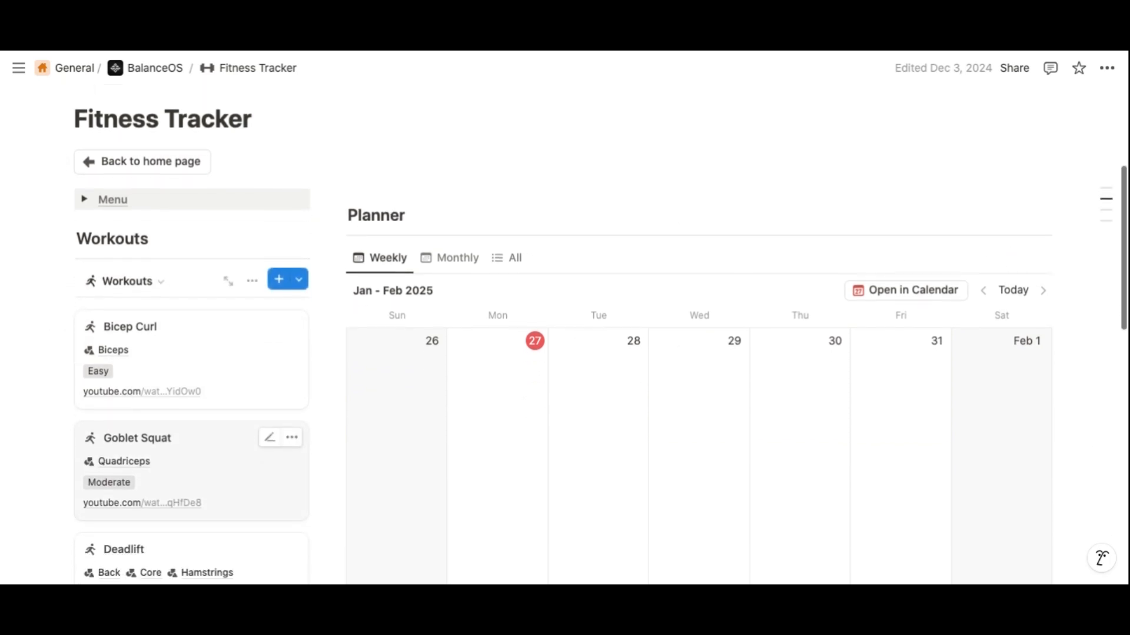
scroll(172, 478, down, 2)
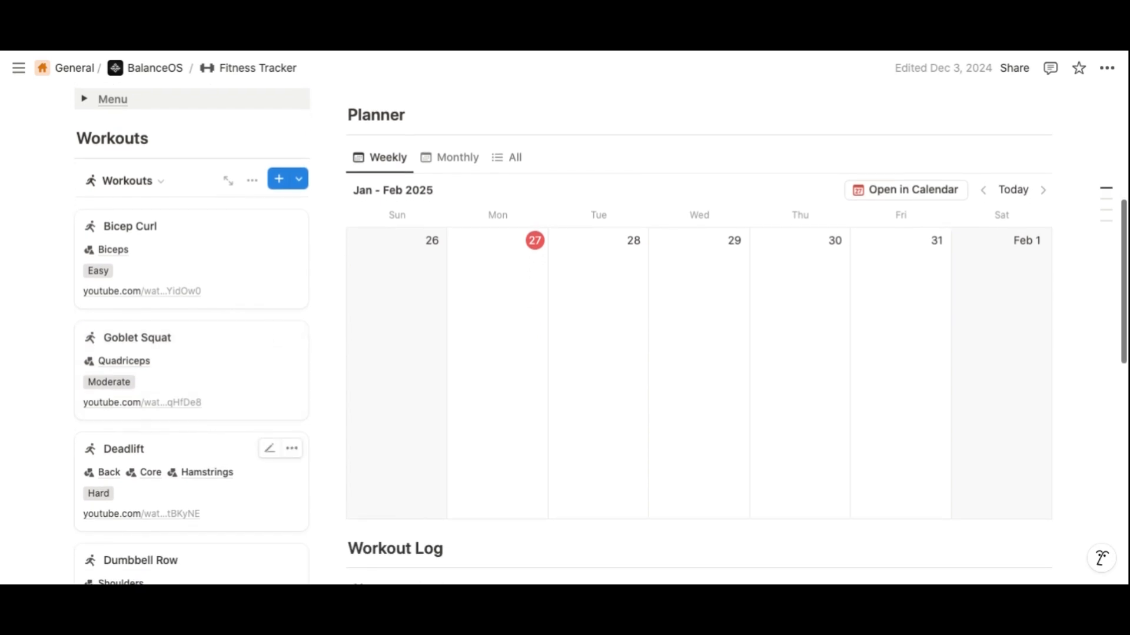
scroll(171, 479, down, 2)
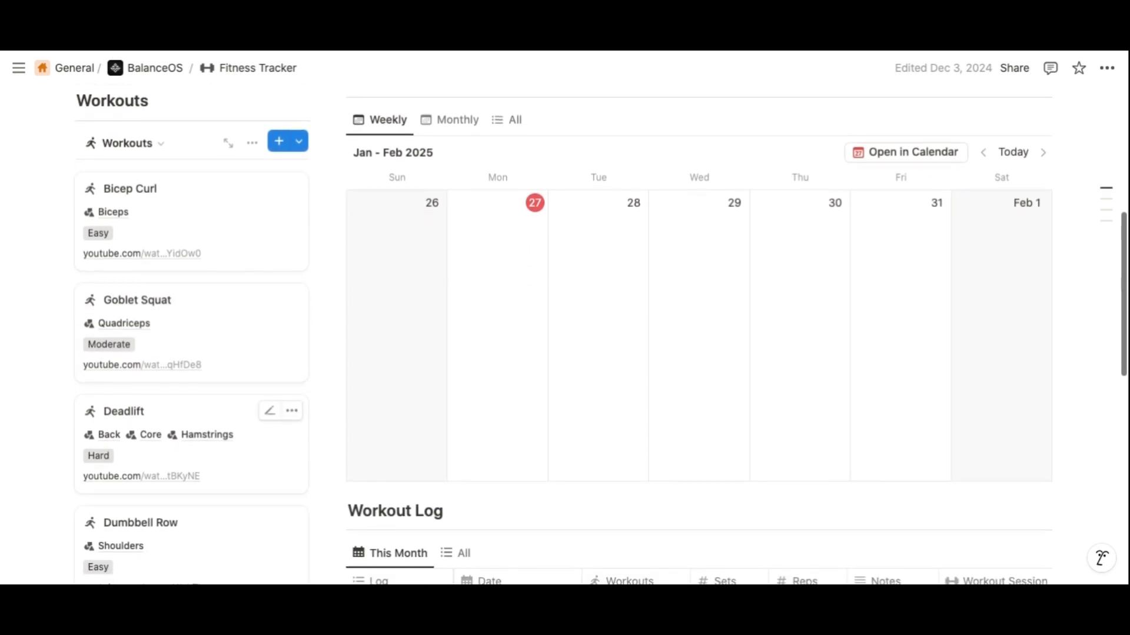
scroll(172, 453, down, 2)
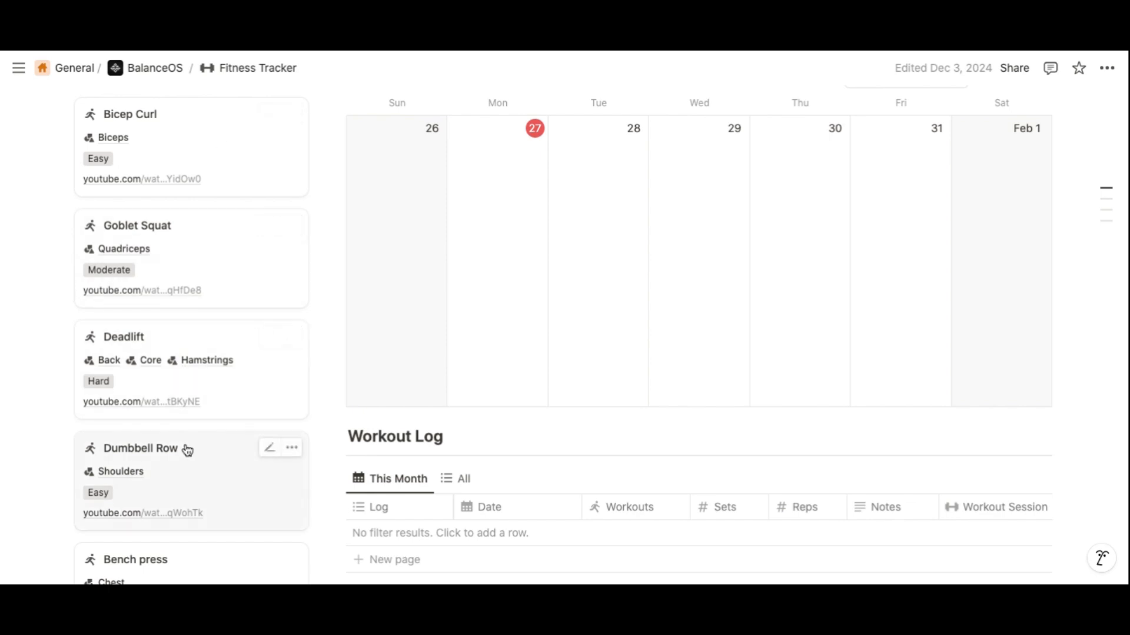
scroll(186, 449, down, 4)
scroll(187, 451, down, 6)
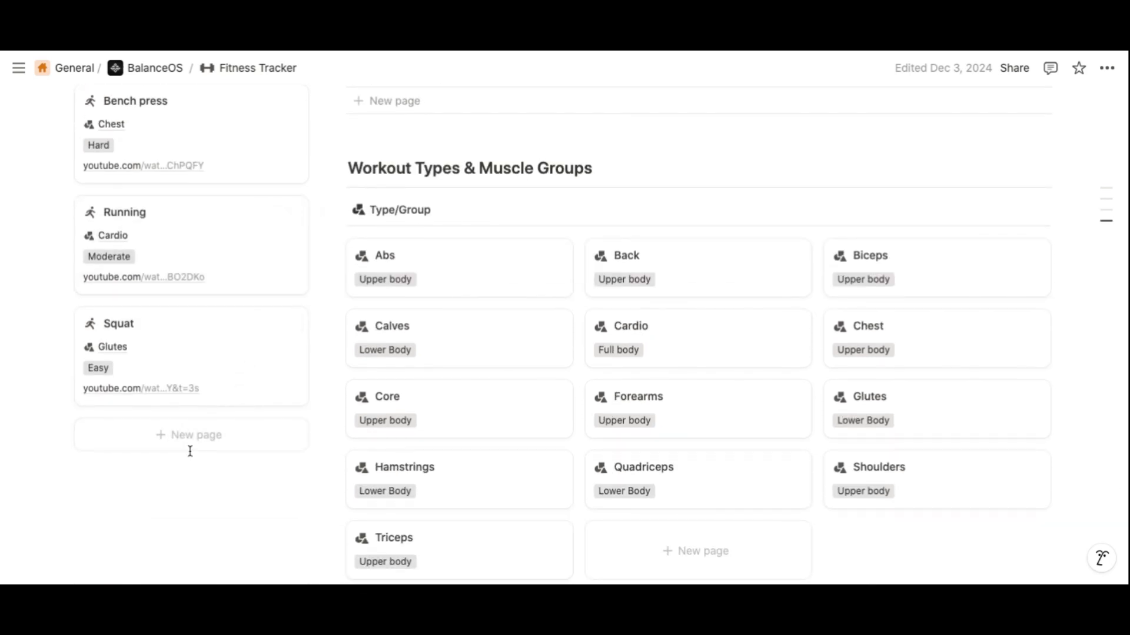
Add a new exercise named "Plank" to the Workouts list
click(196, 436)
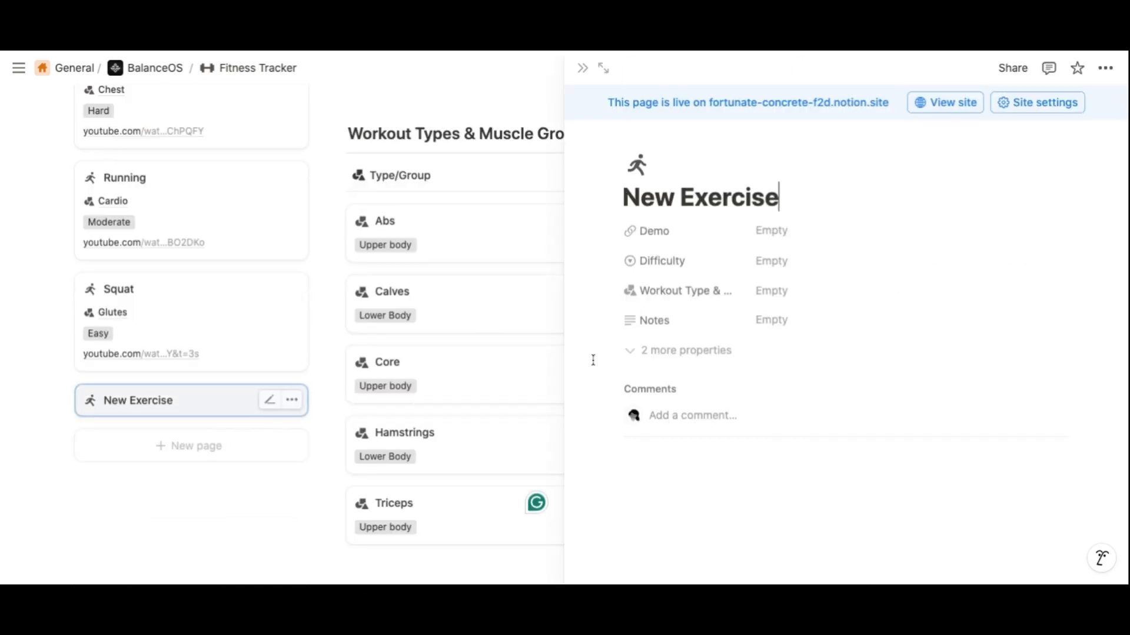
click(782, 203)
key(ctrl+a)
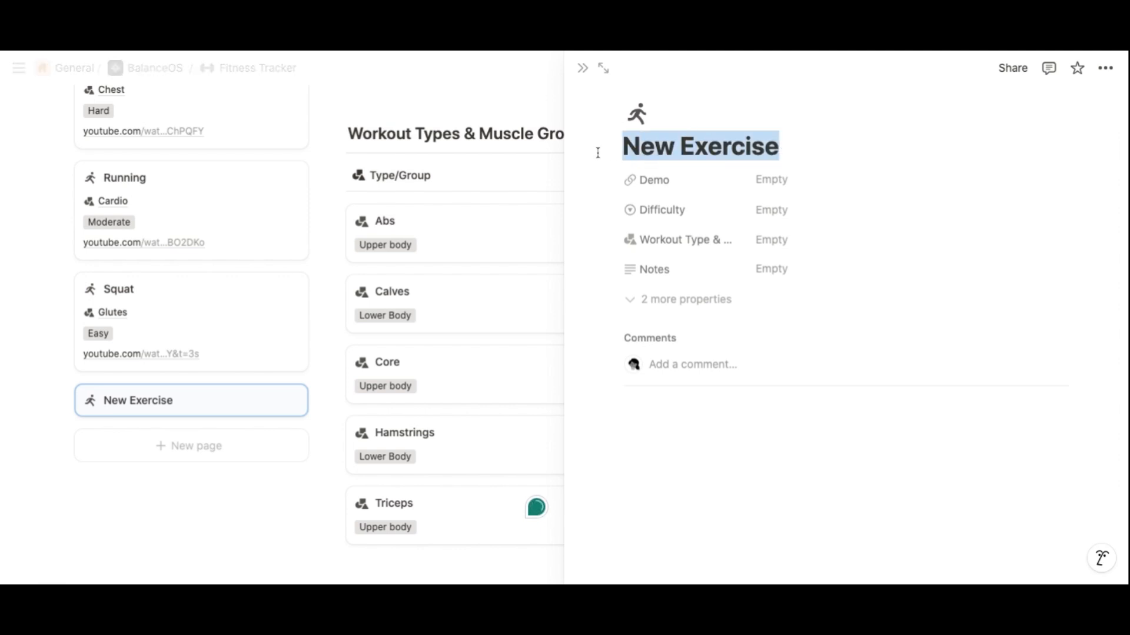
text(Plank)
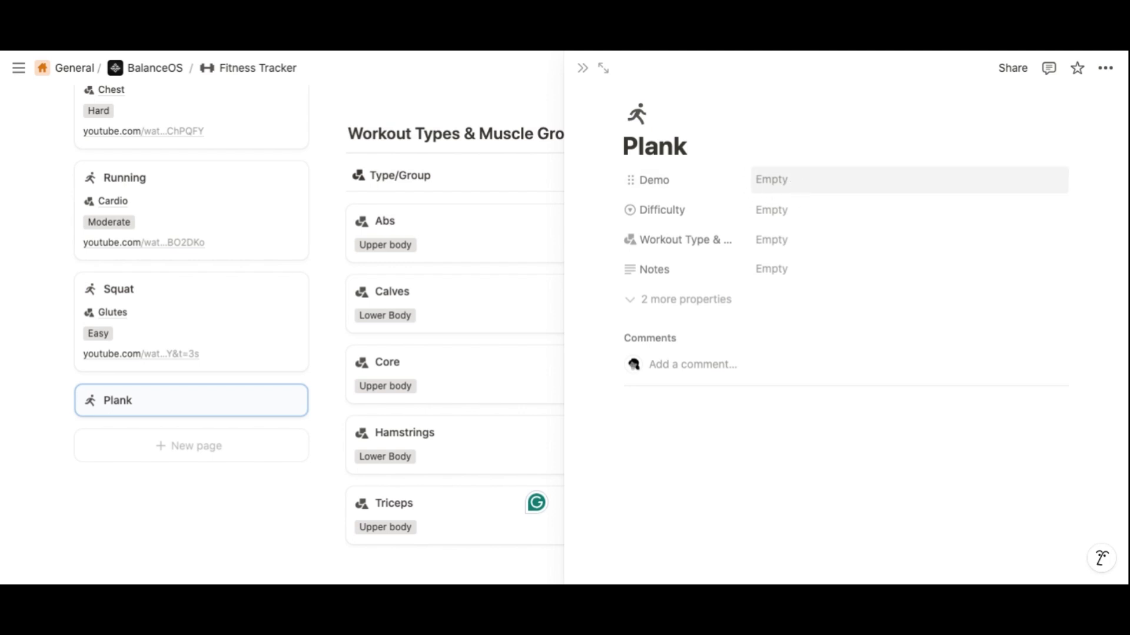
Look at the Plank exercise's difficulty options and link Core as its workout type and muscle group
click(782, 214)
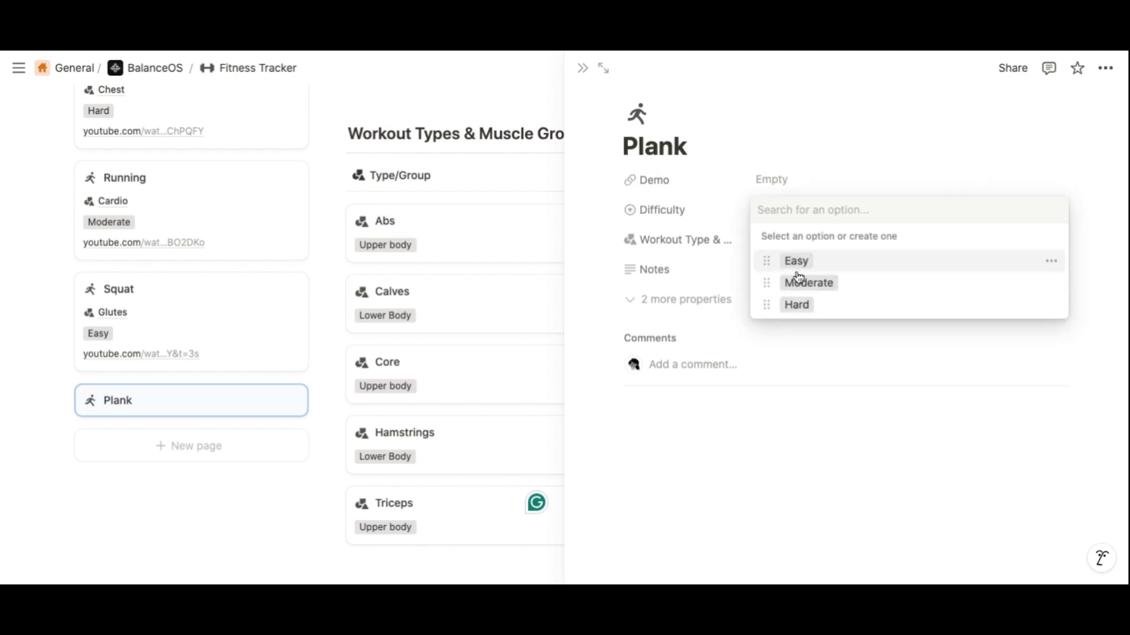
click(785, 397)
click(782, 244)
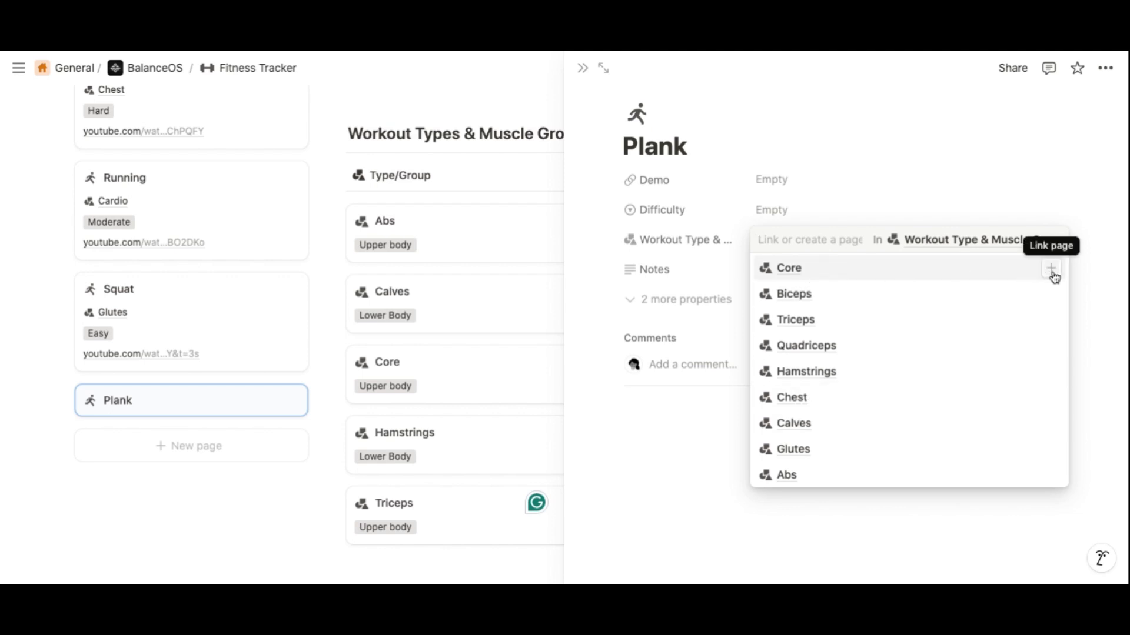
click(1052, 274)
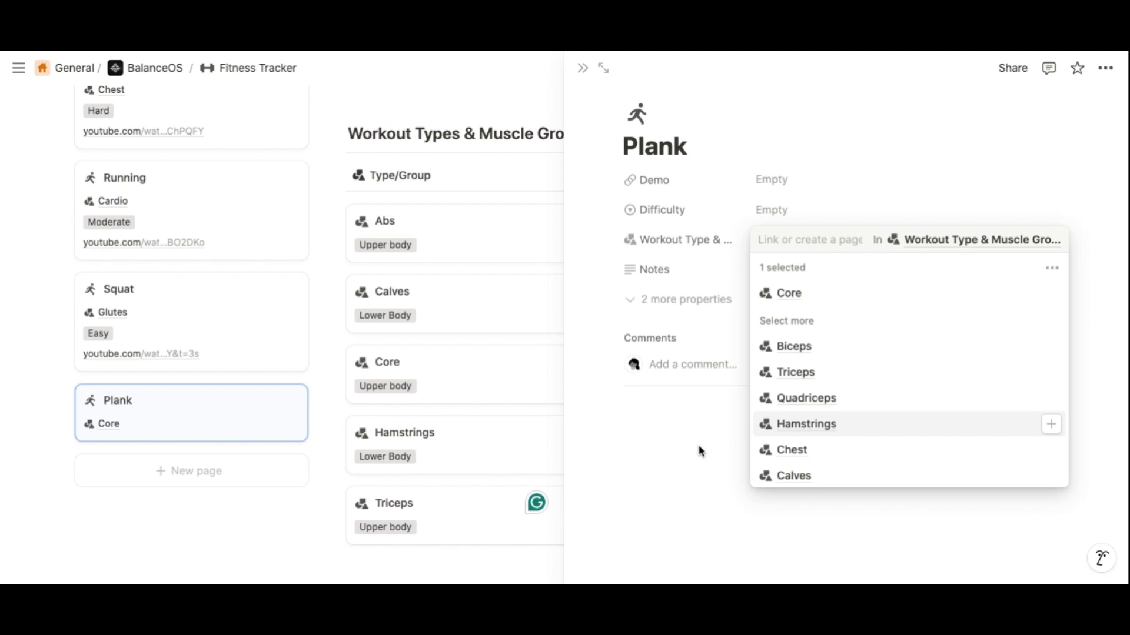
key(Escape)
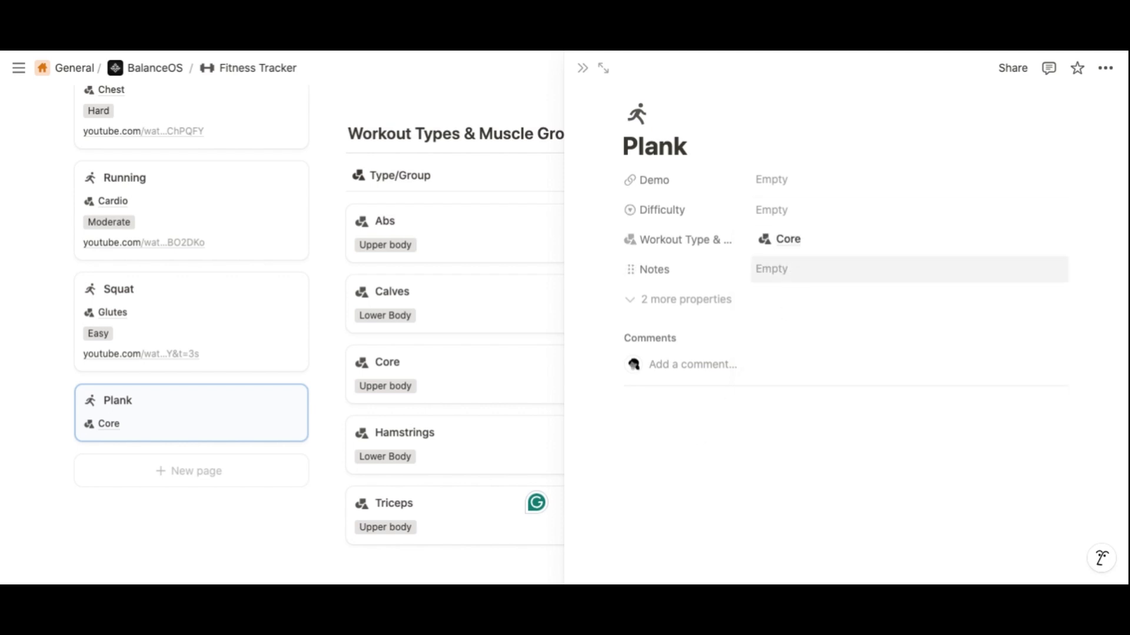
scroll(785, 268, down, 1)
scroll(785, 268, up, 1)
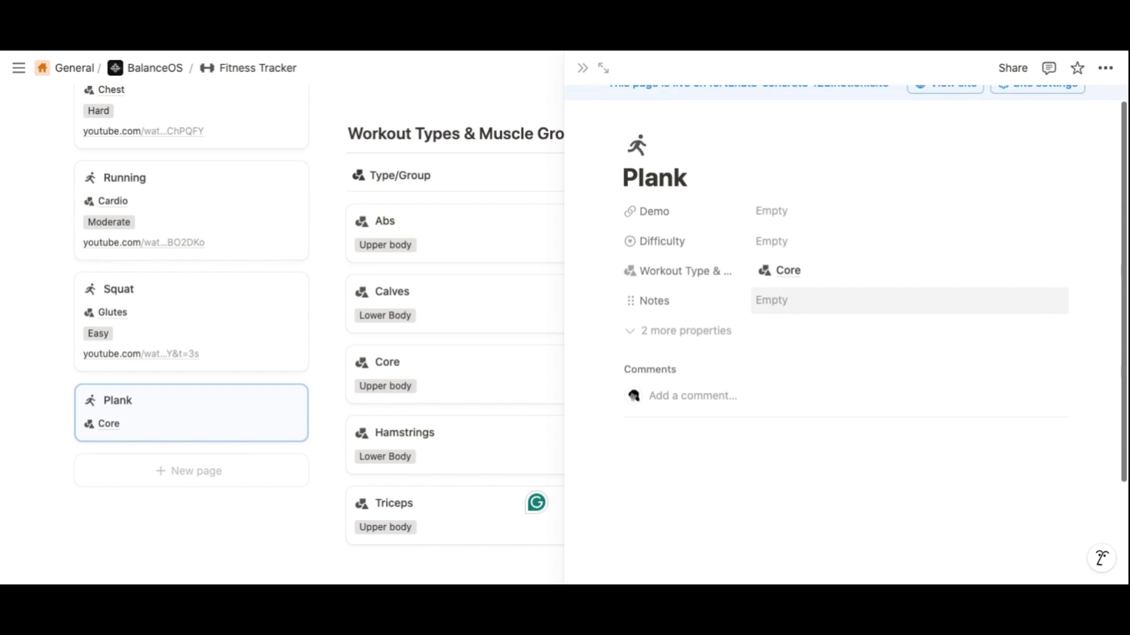
Delete the Plank exercise from the Workouts list
click(778, 251)
click(809, 318)
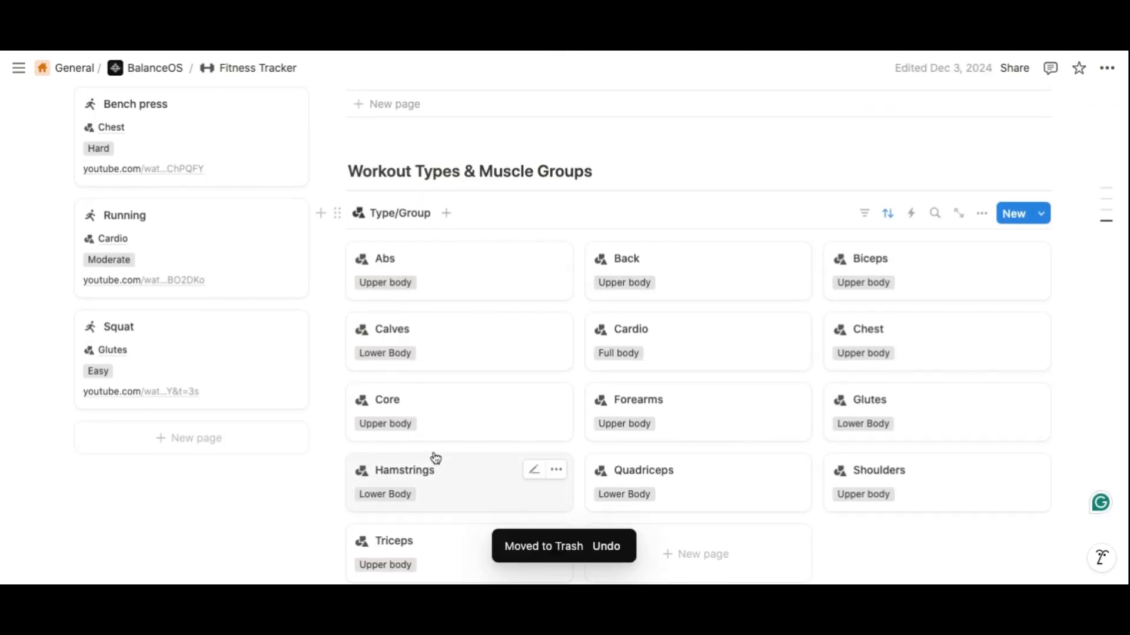
scroll(699, 339, down, 2)
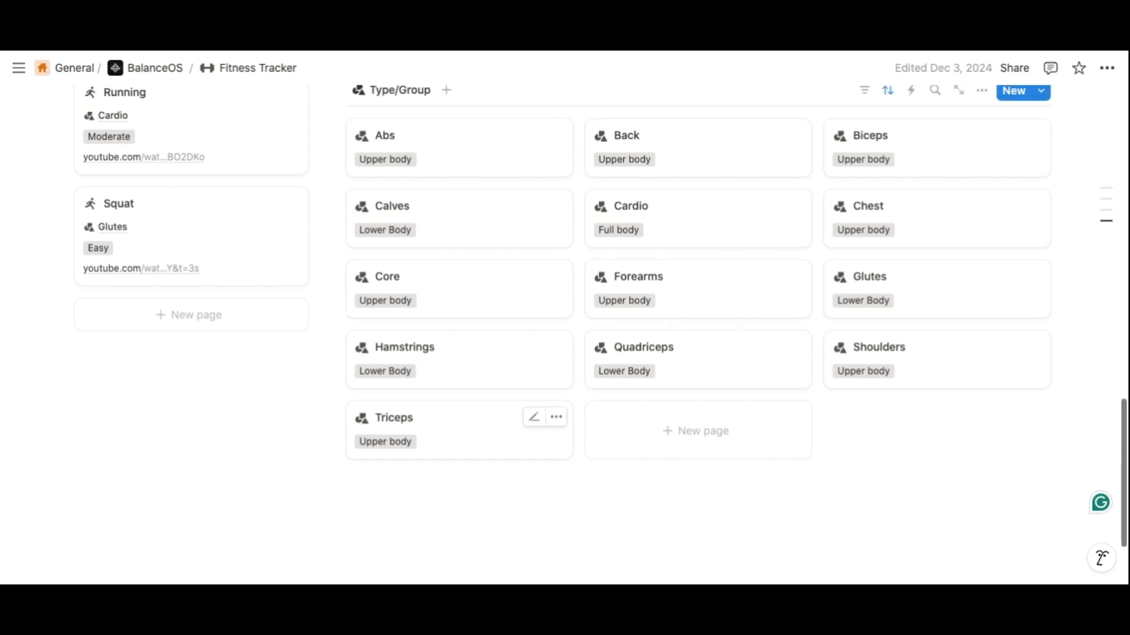
Add a session to January 28, 2025 in the weekly Planner and name it "Tuesday workout"
scroll(699, 338, up, 10)
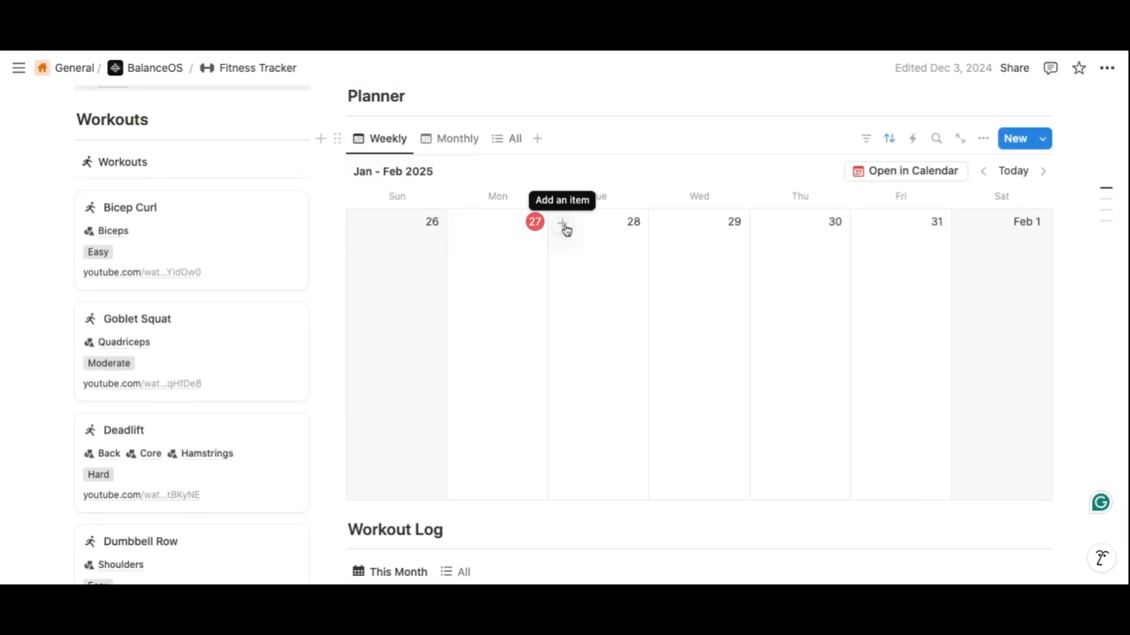
click(564, 224)
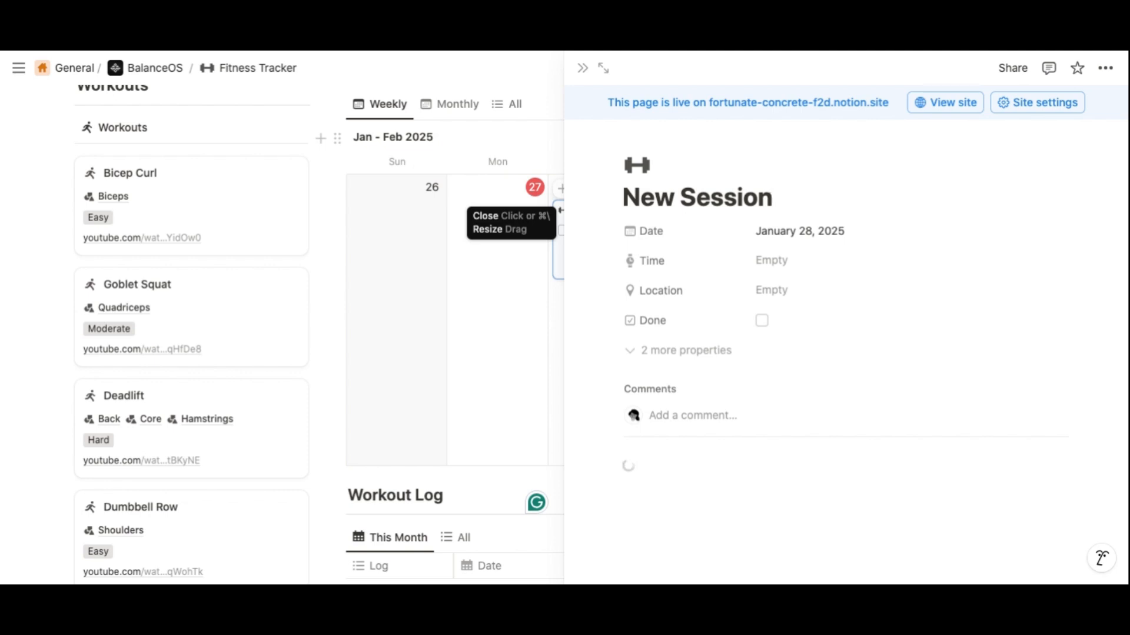
drag(805, 206, 625, 201)
text(Tusda)
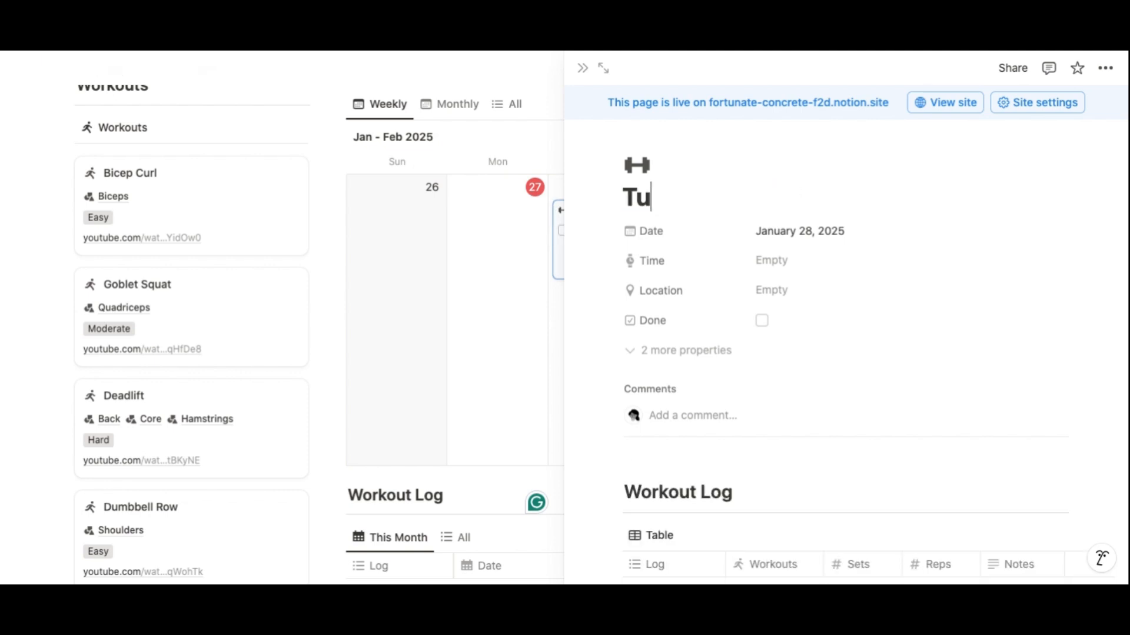
key(BackSpace)
key(BackSpace)
key(BackSpace)
text(esday workout)
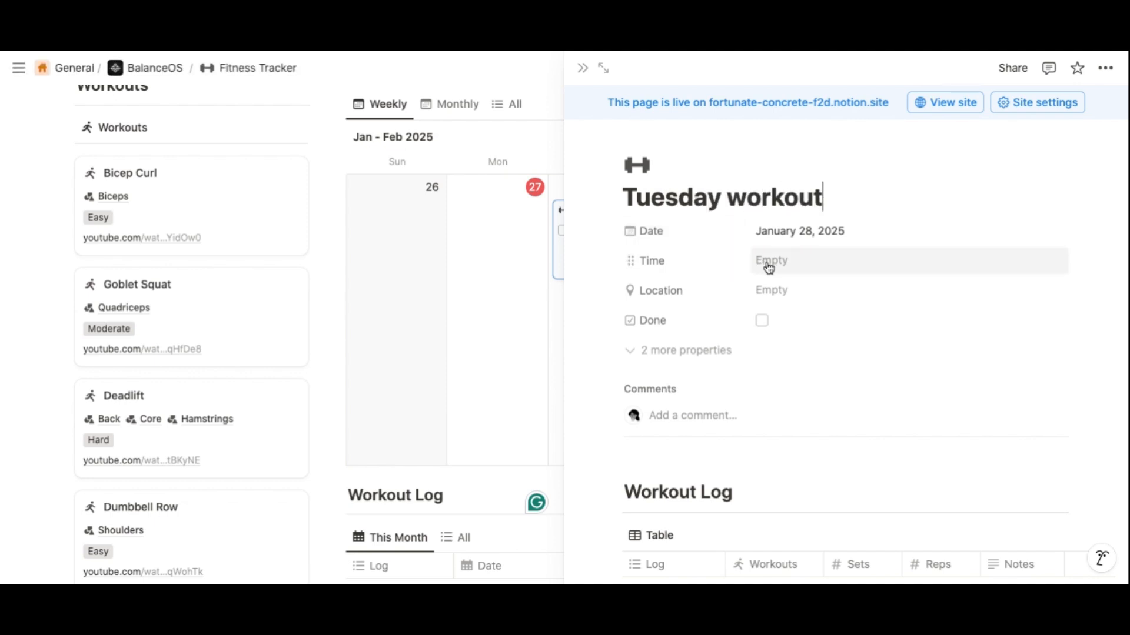
Set the Tuesday workout session's time to 8:00AM and its location to Gym
click(788, 261)
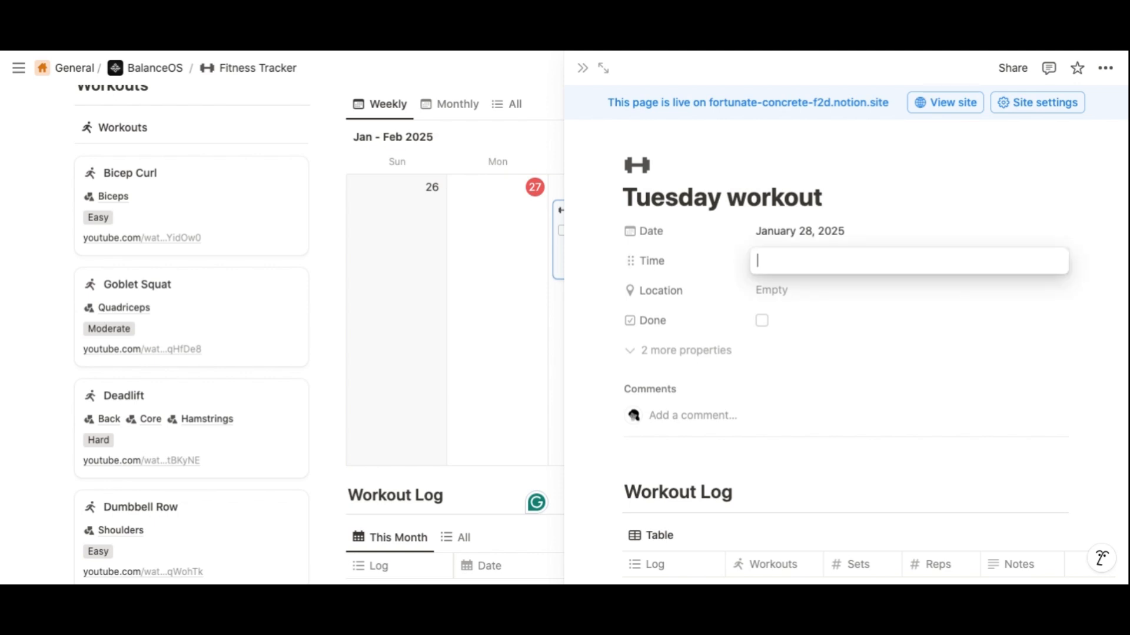
text(8:00AM)
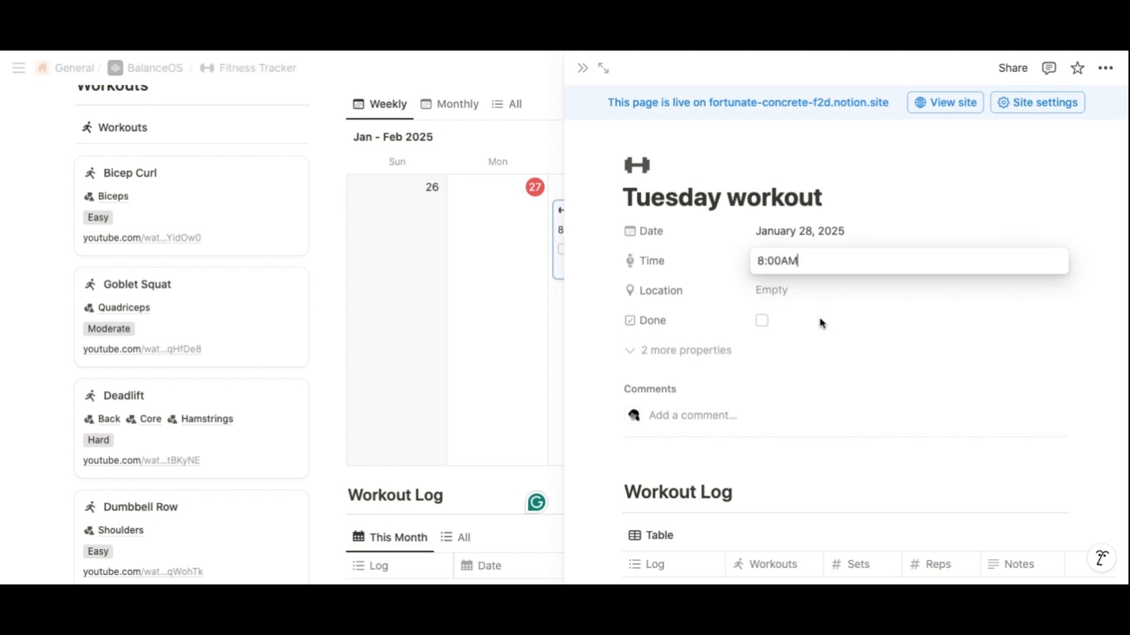
key(Return)
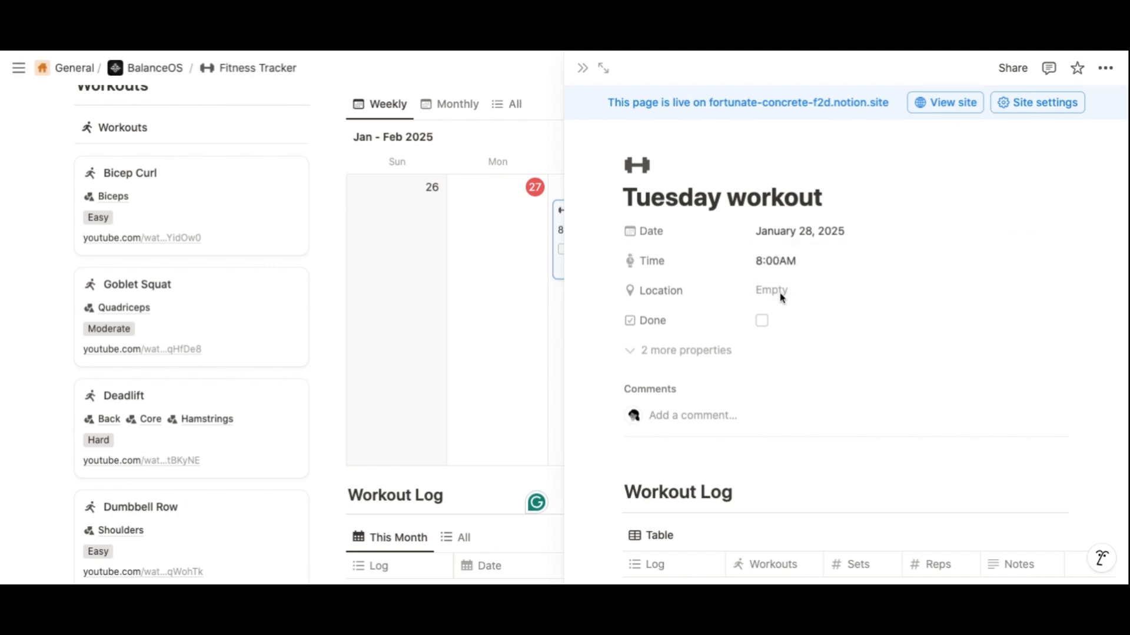
click(789, 293)
text(Gym)
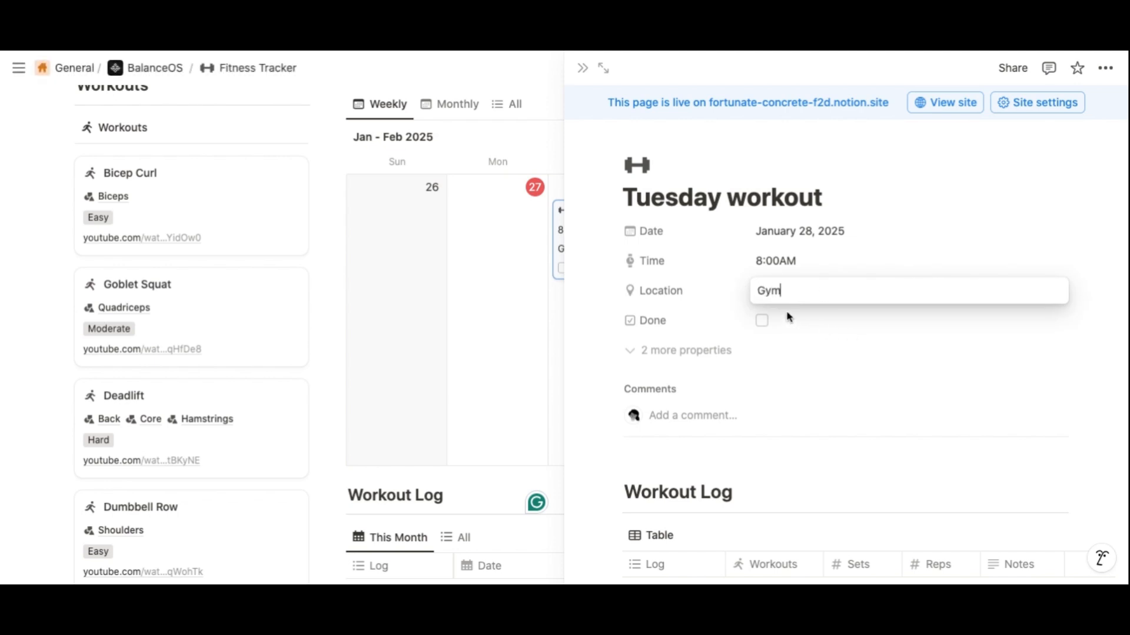
key(Return)
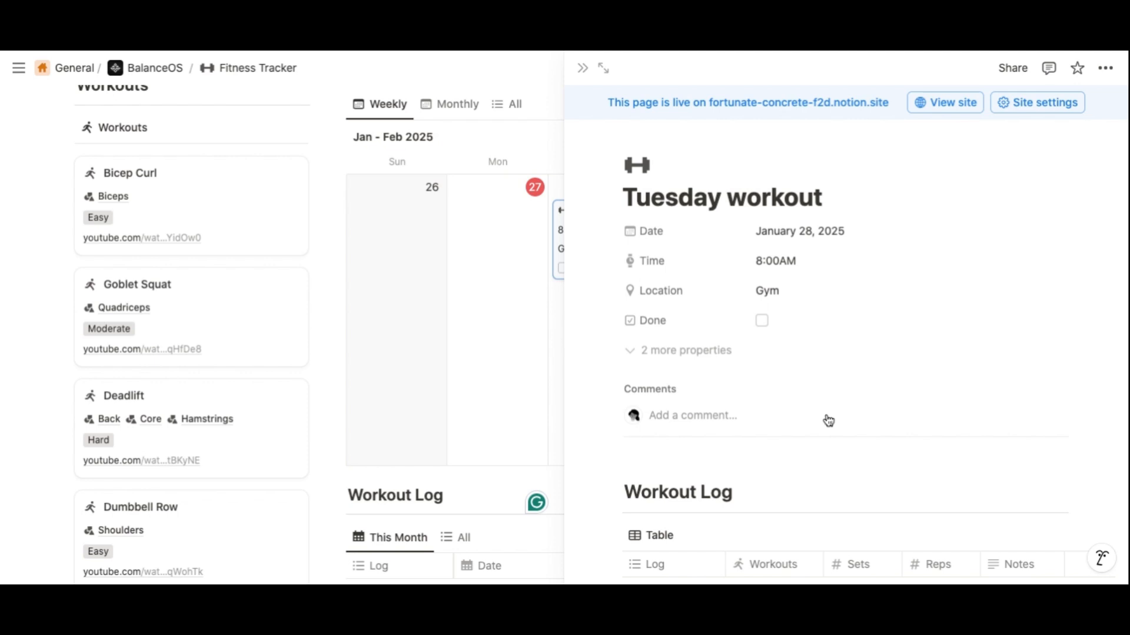
Add an entry named "Tuesday 27th" to the session's Workout Log table
scroll(829, 421, down, 3)
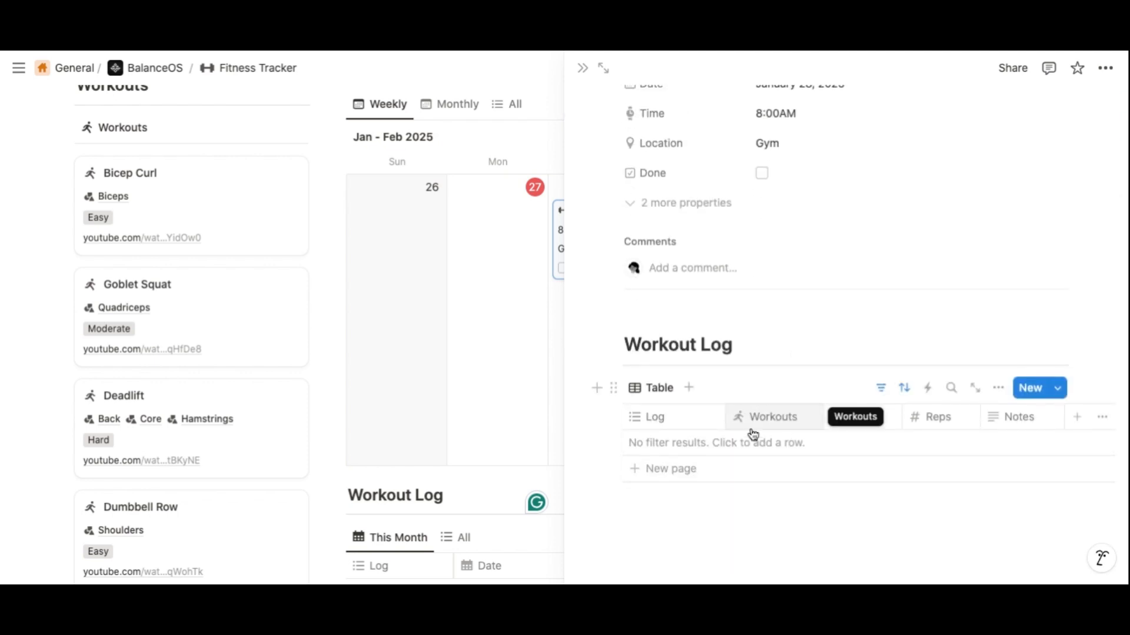
scroll(776, 419, down, 1)
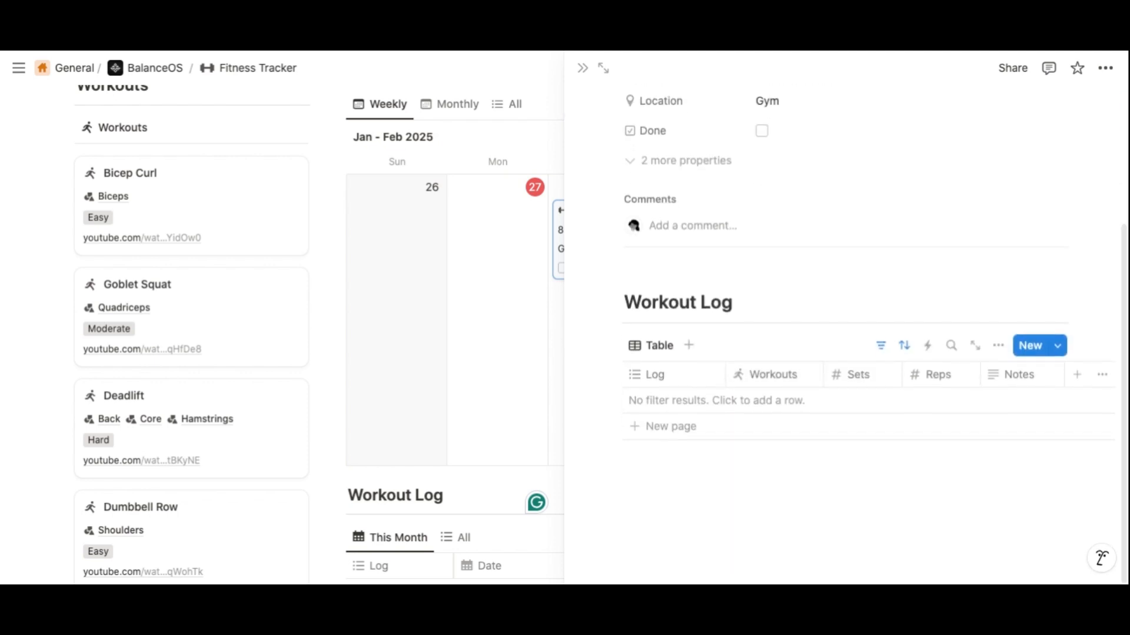
click(699, 403)
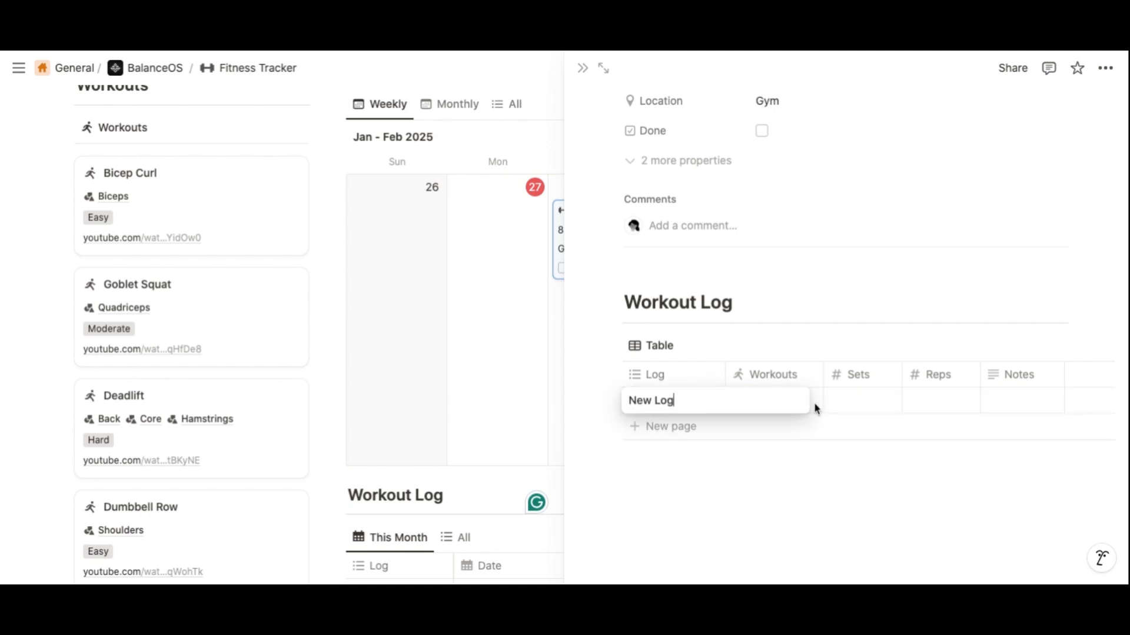
drag(699, 404, 612, 398)
text(Tuesday)
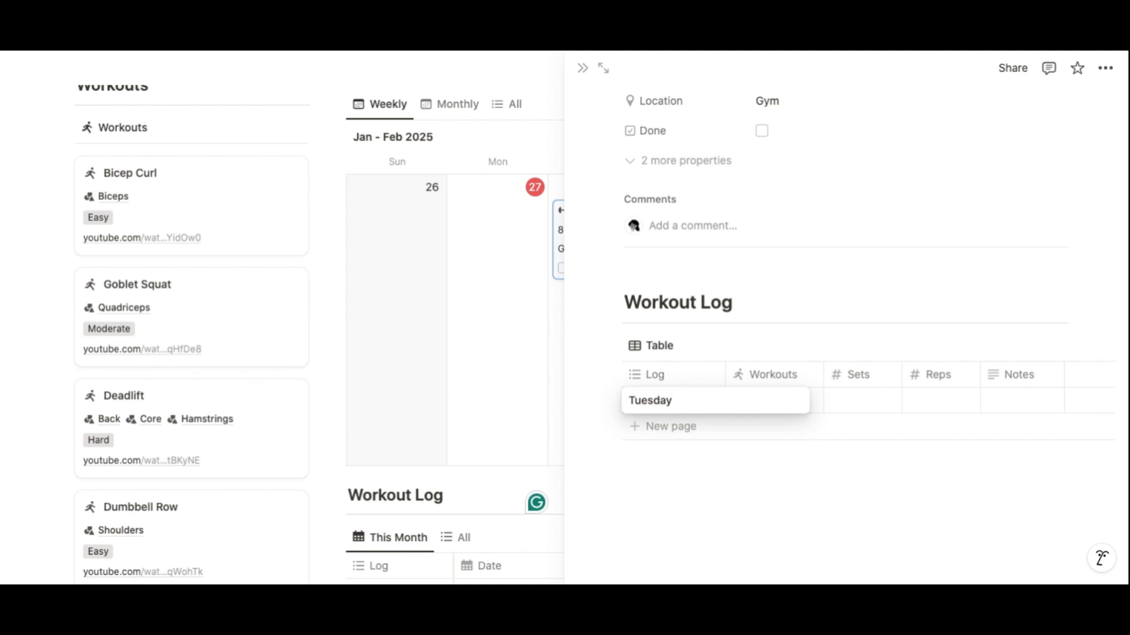
text( 27th)
key(Return)
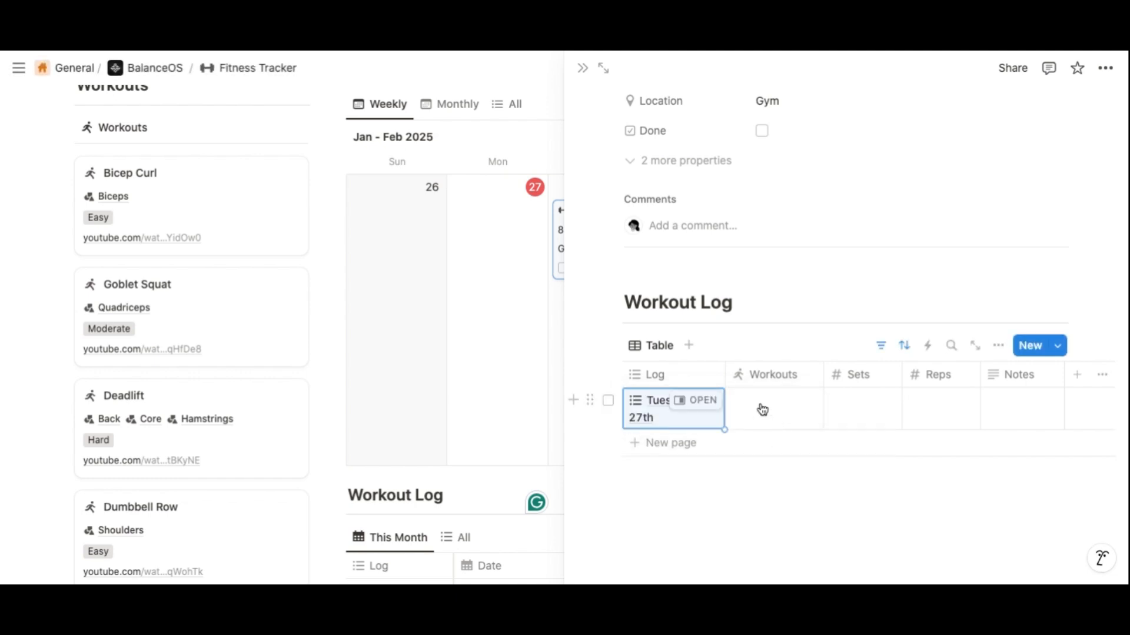
Link the Squat exercise to the Tuesday 27th entry in the session's Workout Log
click(767, 406)
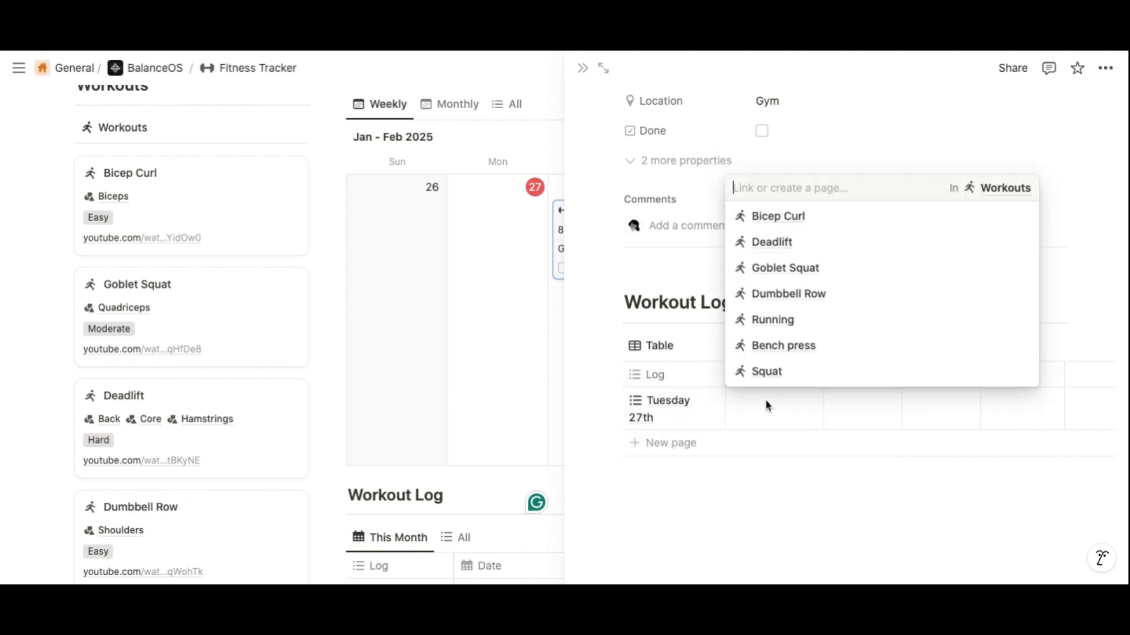
click(784, 372)
key(Escape)
Set the Tuesday 27th log entry's sets to 50 and its reps to 4
key(Right)
key(Return)
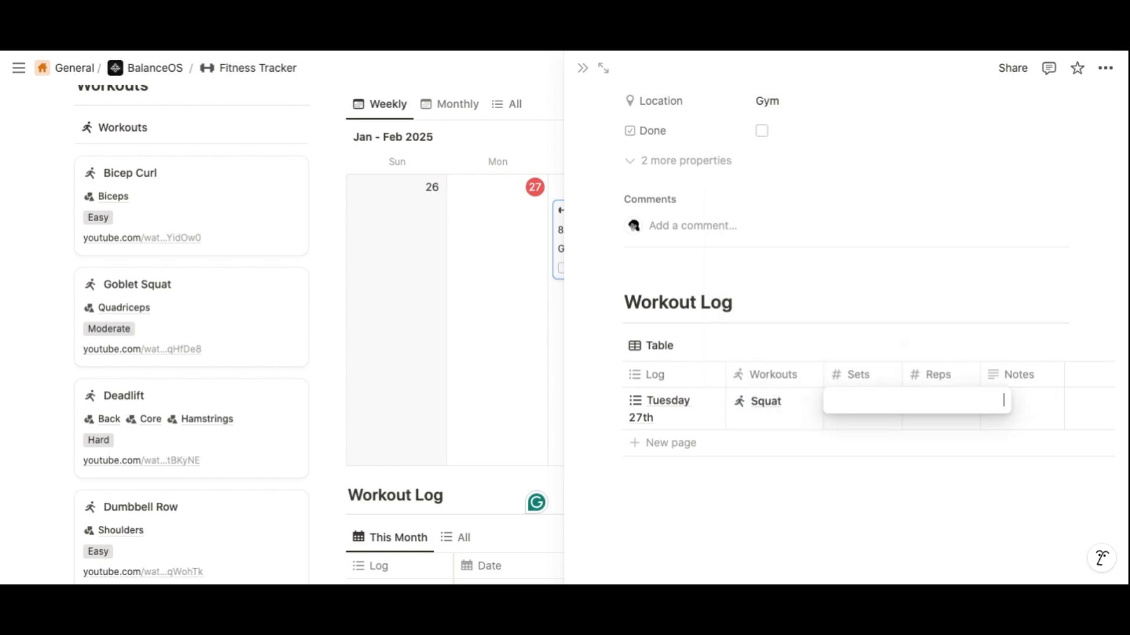
text(50)
key(Return)
key(Right)
key(Return)
text(4)
key(Return)
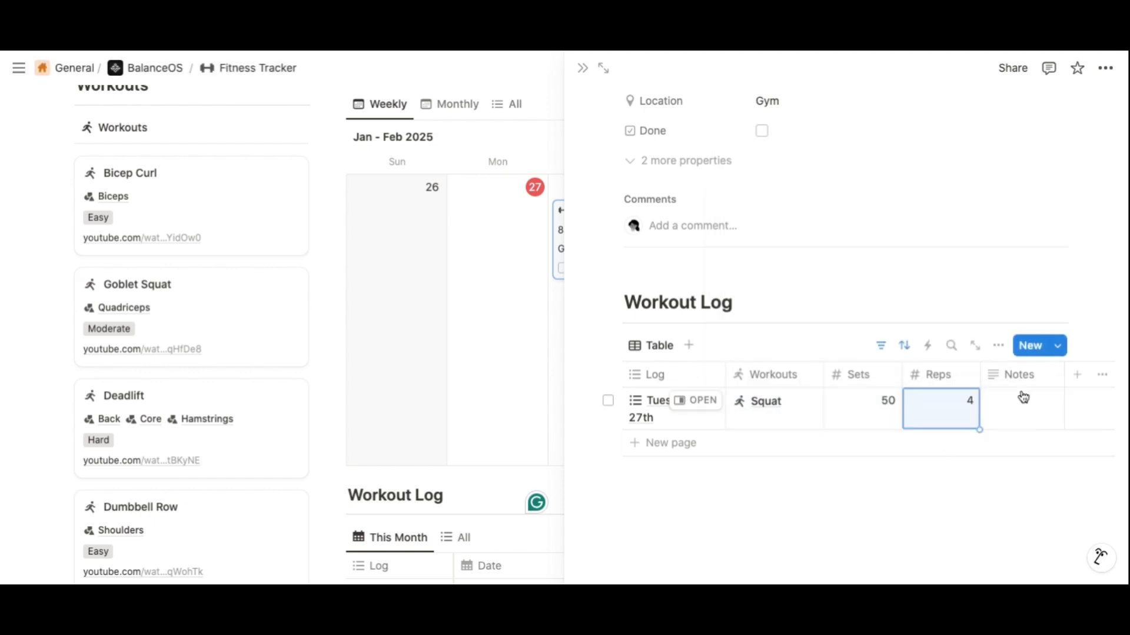
Close the session page and mark the Tuesday workout as Done in the weekly Planner
scroll(988, 285, up, 3)
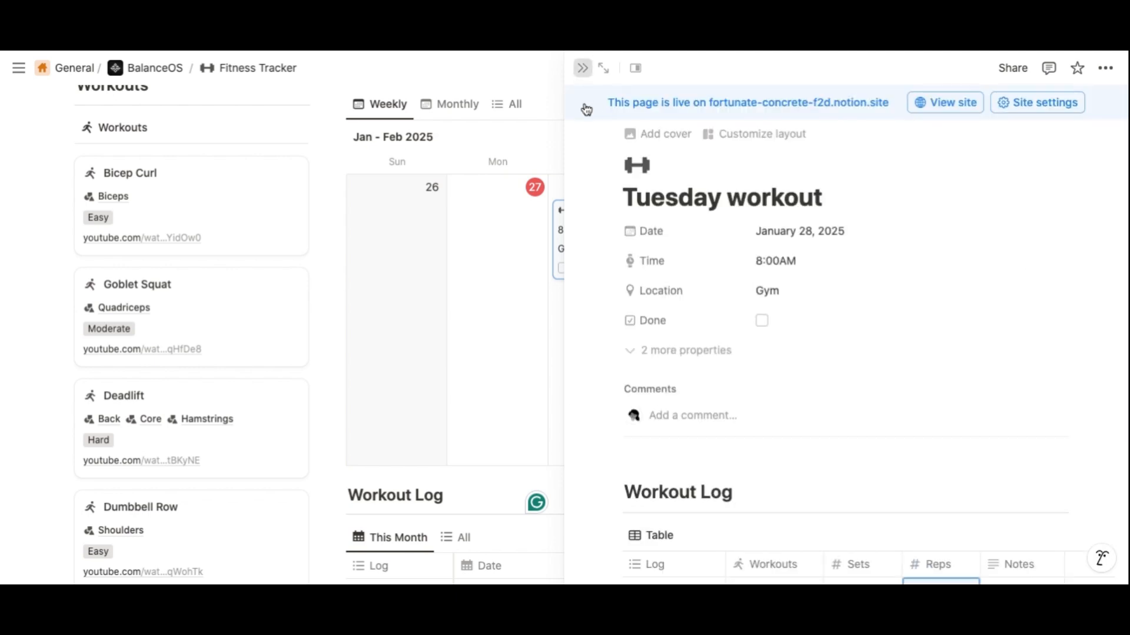
click(583, 67)
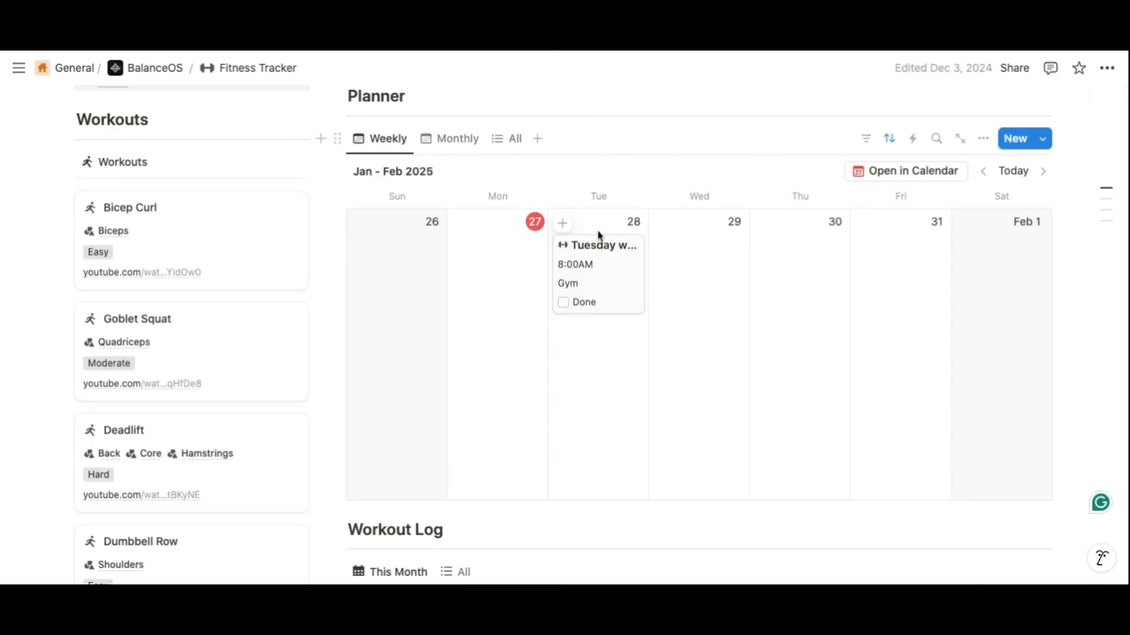
click(563, 302)
scroll(560, 399, down, 2)
scroll(602, 335, down, 2)
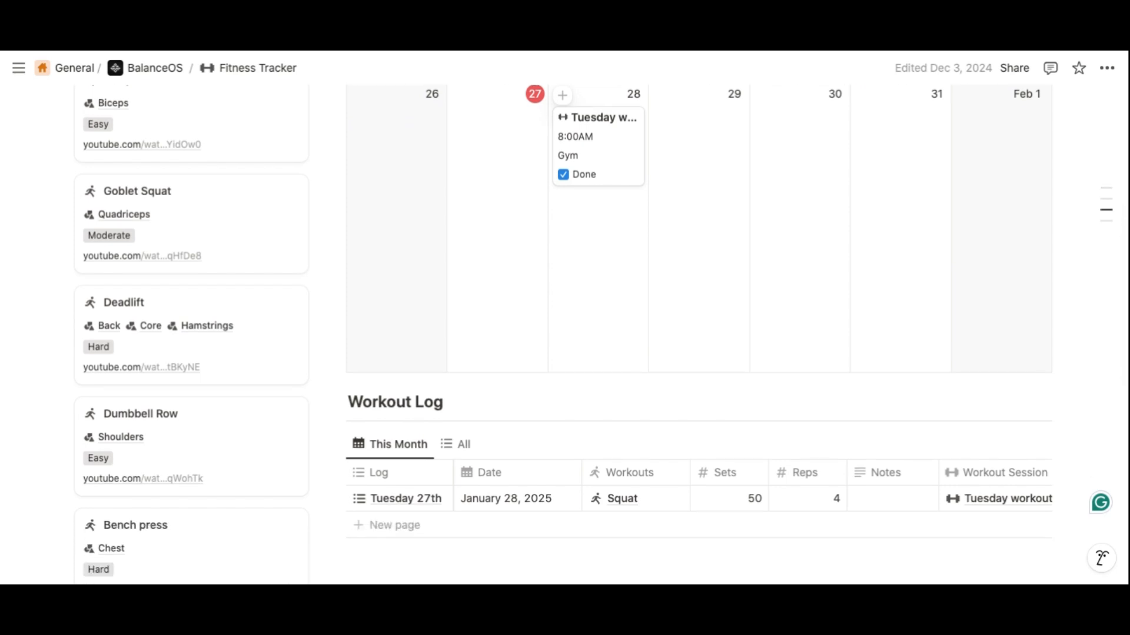
View the Planner's Monthly and All views, and return it to the Weekly view
scroll(452, 167, up, 5)
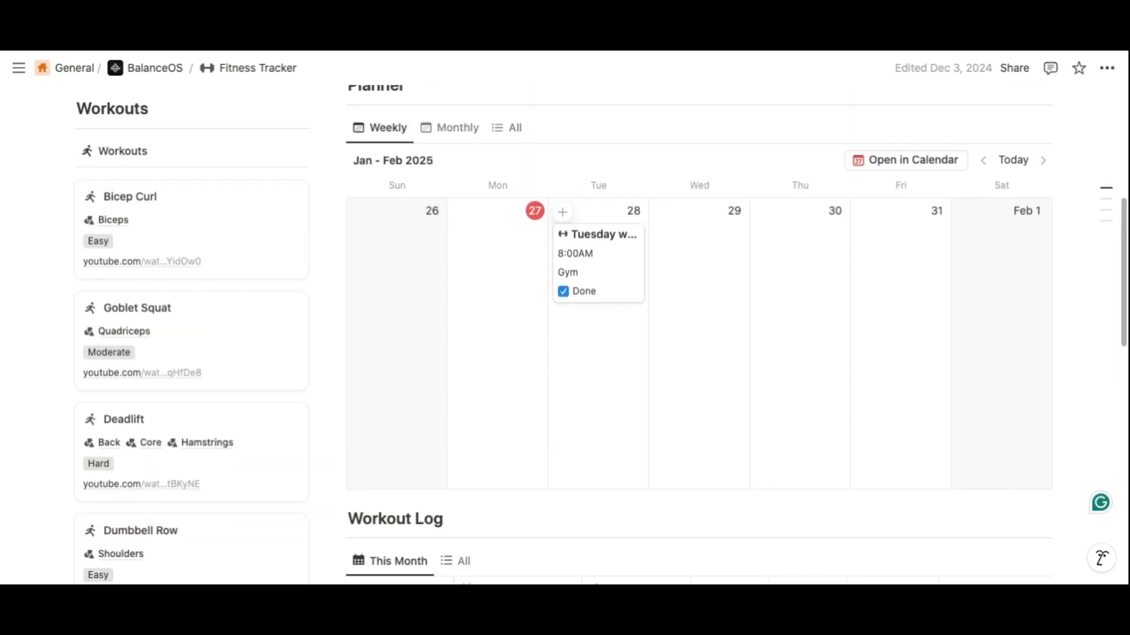
click(452, 166)
click(511, 165)
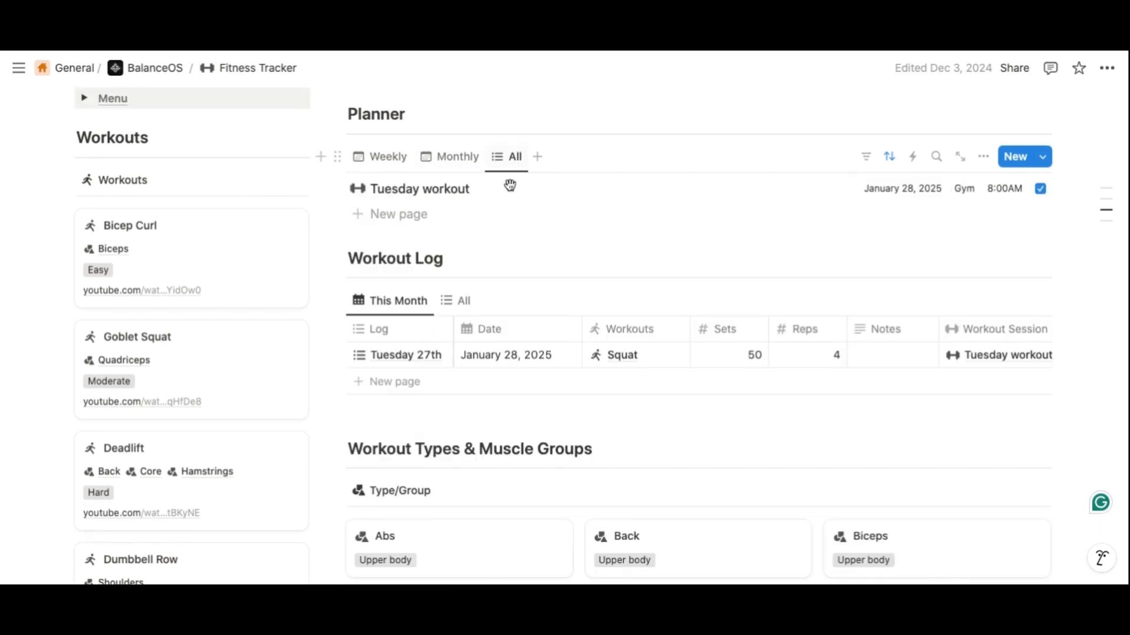
click(454, 159)
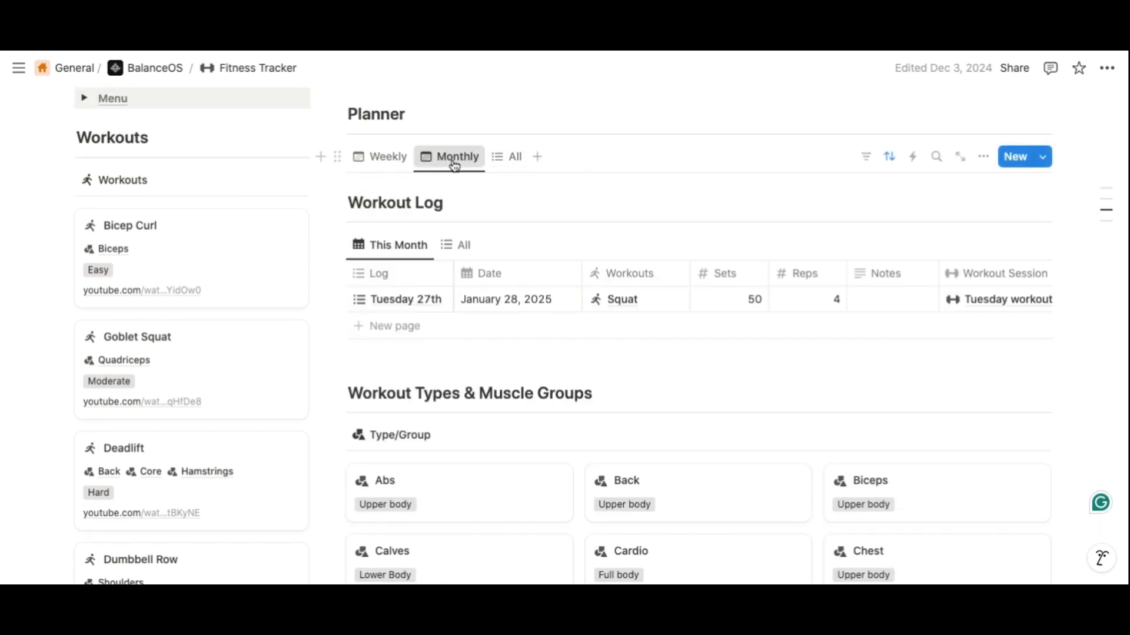
click(393, 158)
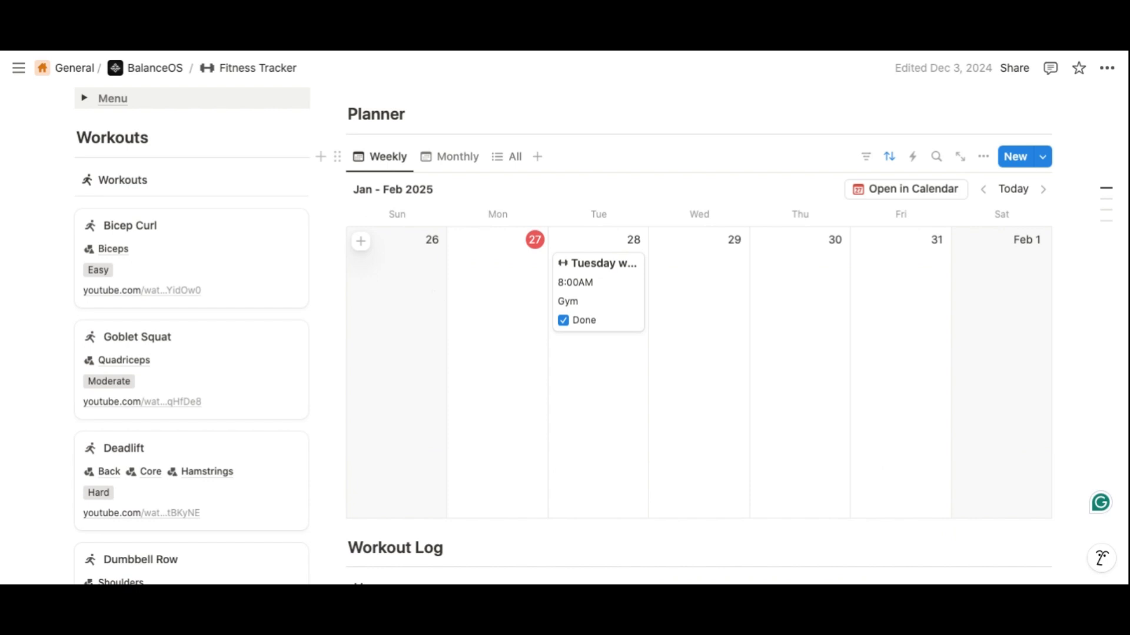
Check all entries in the Fitness Tracker's Workout Log, and return it to the This Month view
scroll(459, 353, down, 3)
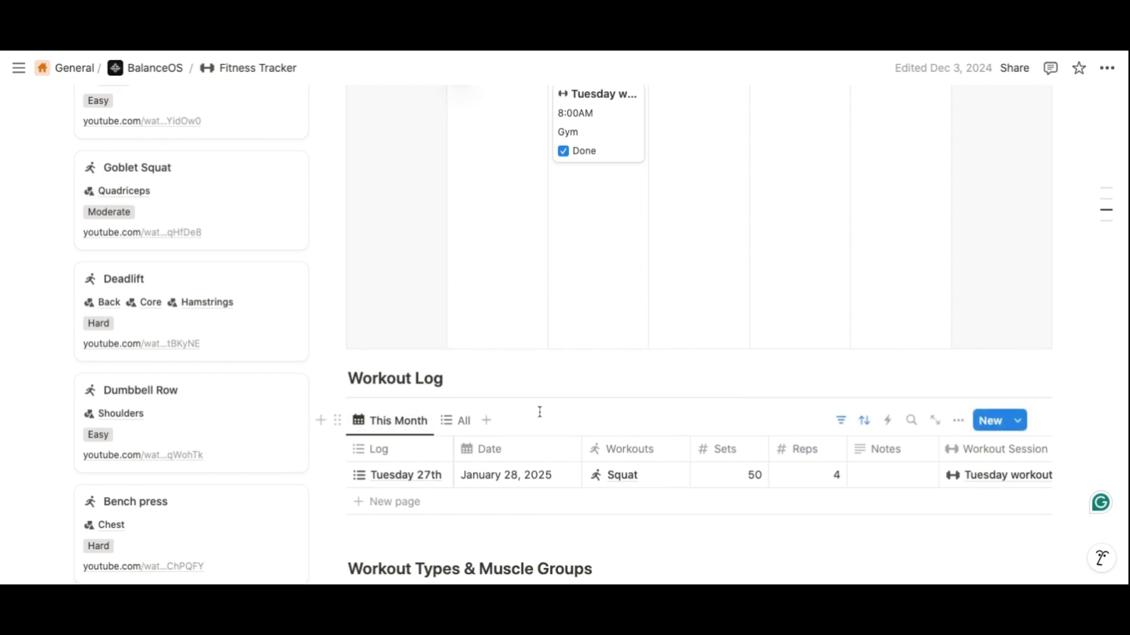
scroll(537, 407, down, 1)
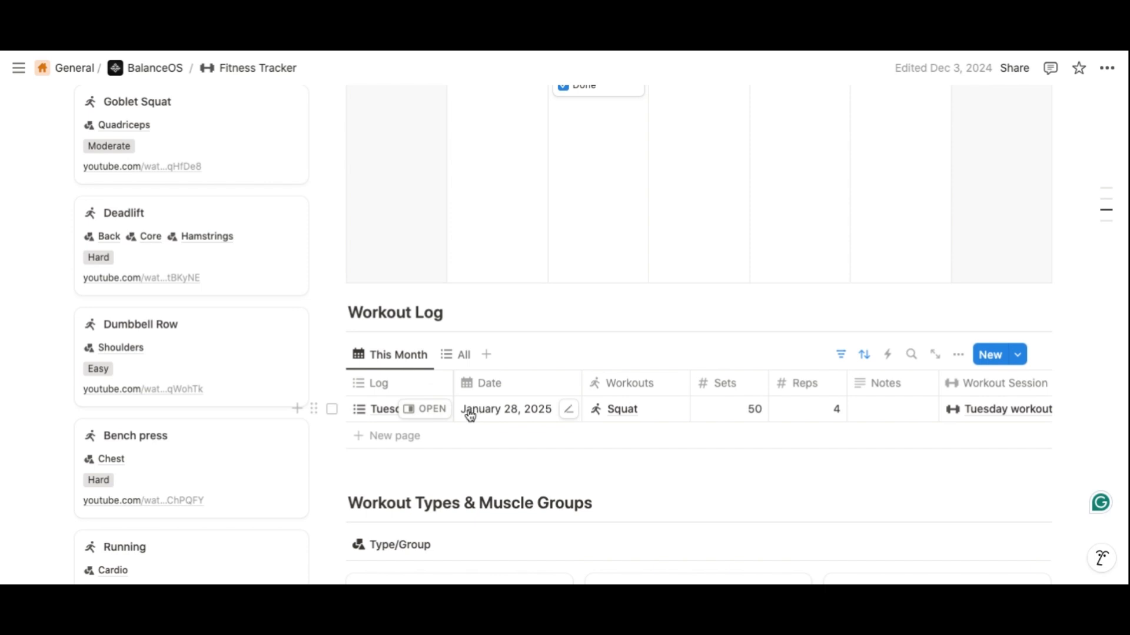
click(471, 353)
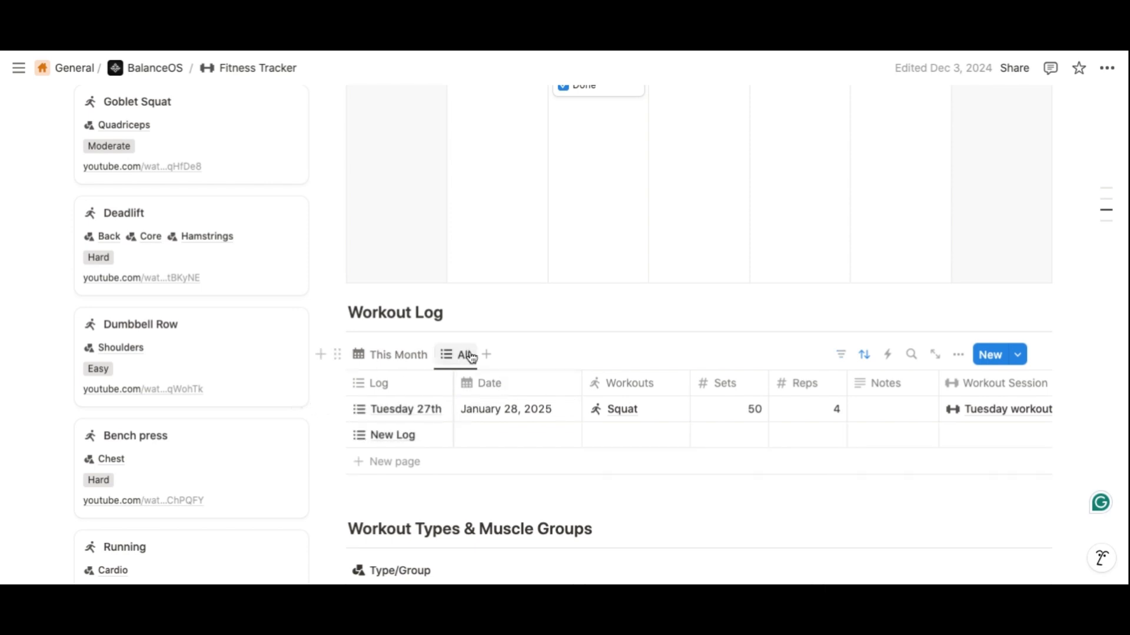
click(401, 360)
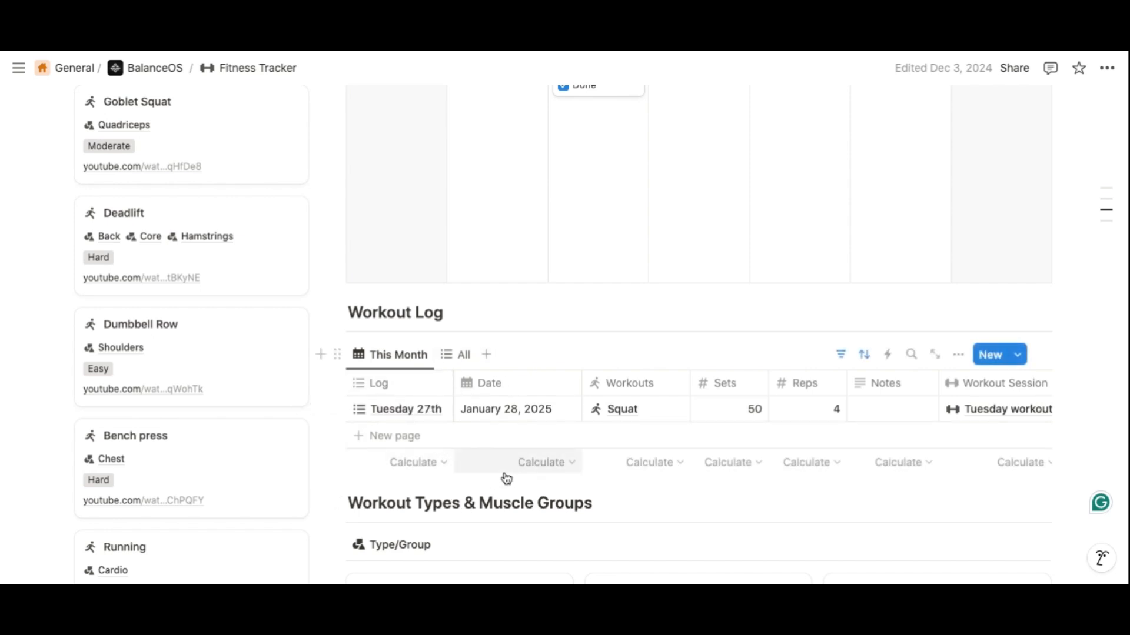
Review the Fitness Tracker page from the Planner down to the Workout Types & Muscle Groups section
scroll(504, 476, up, 3)
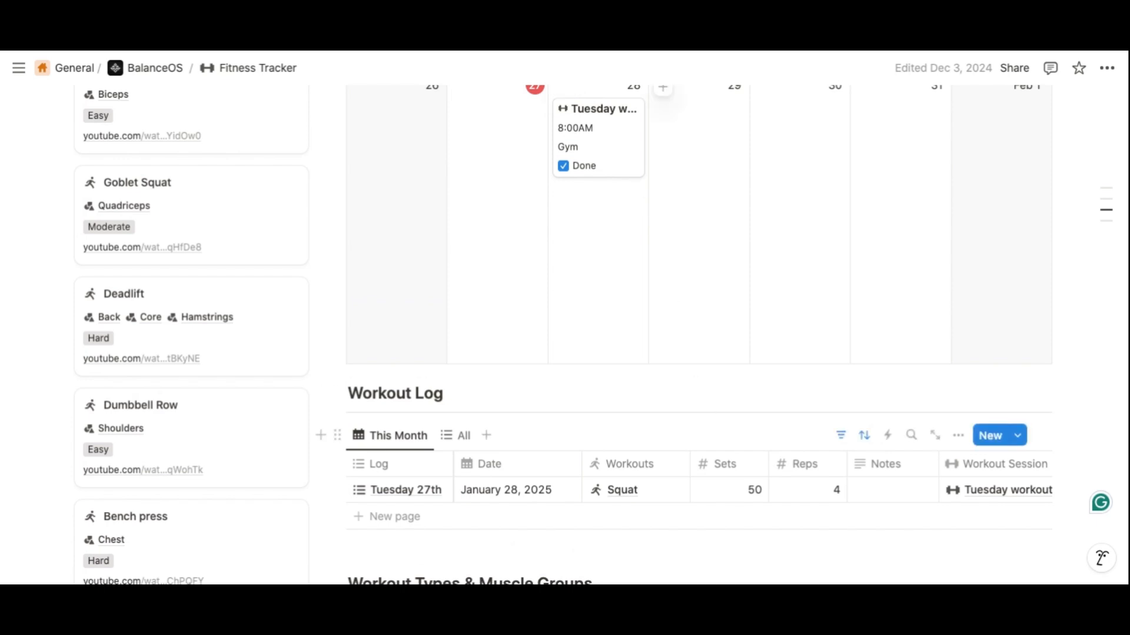
scroll(600, 336, up, 5)
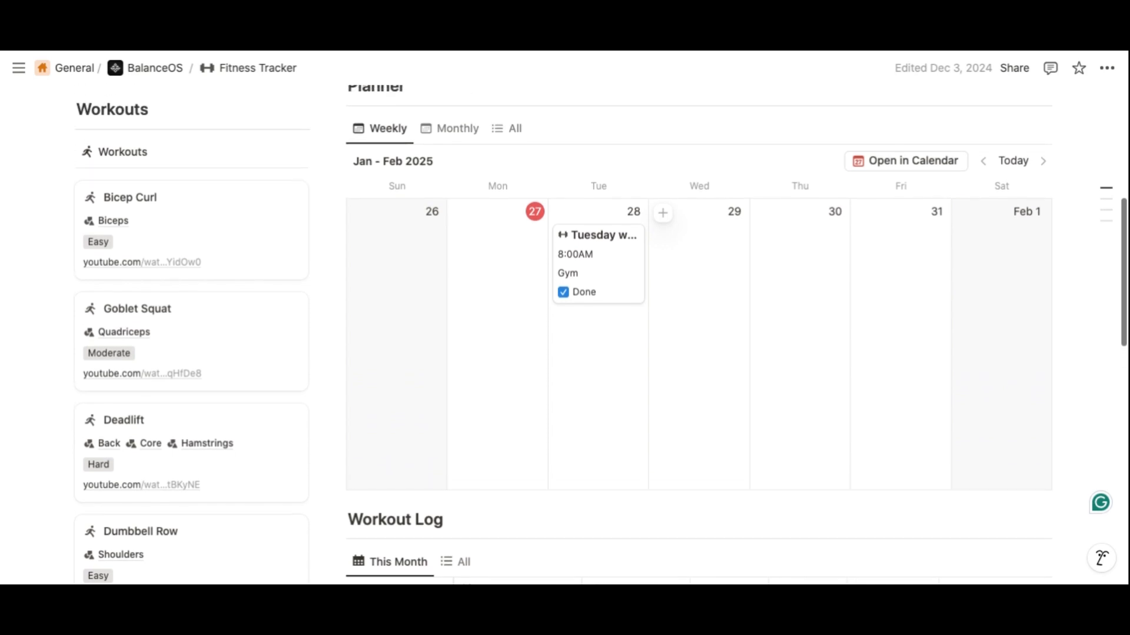
scroll(600, 336, up, 4)
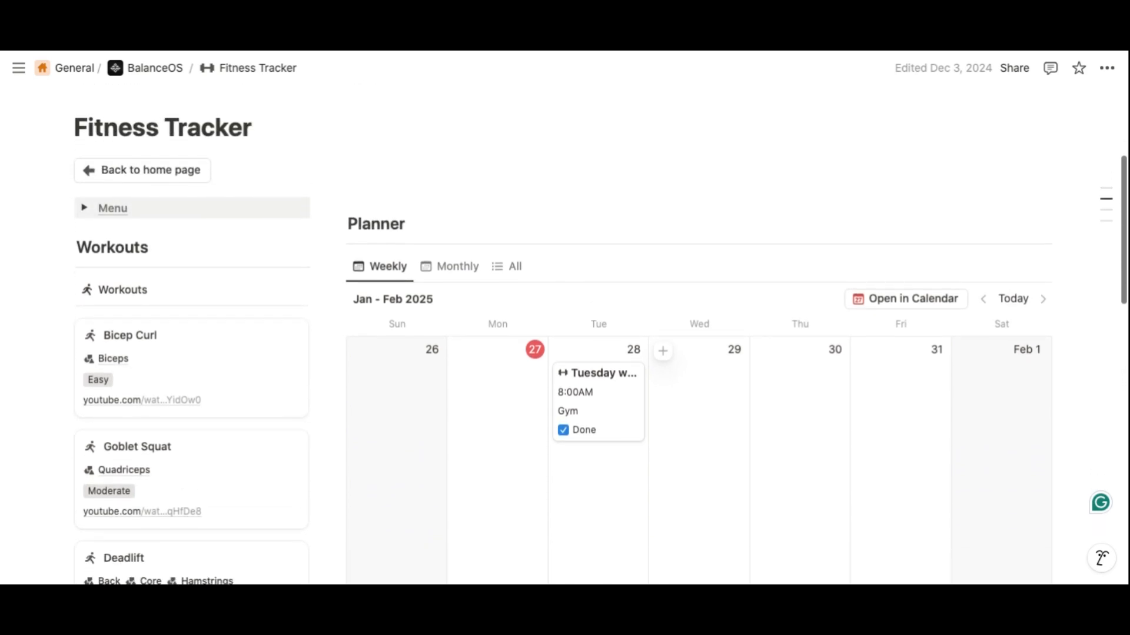
scroll(600, 336, down, 12)
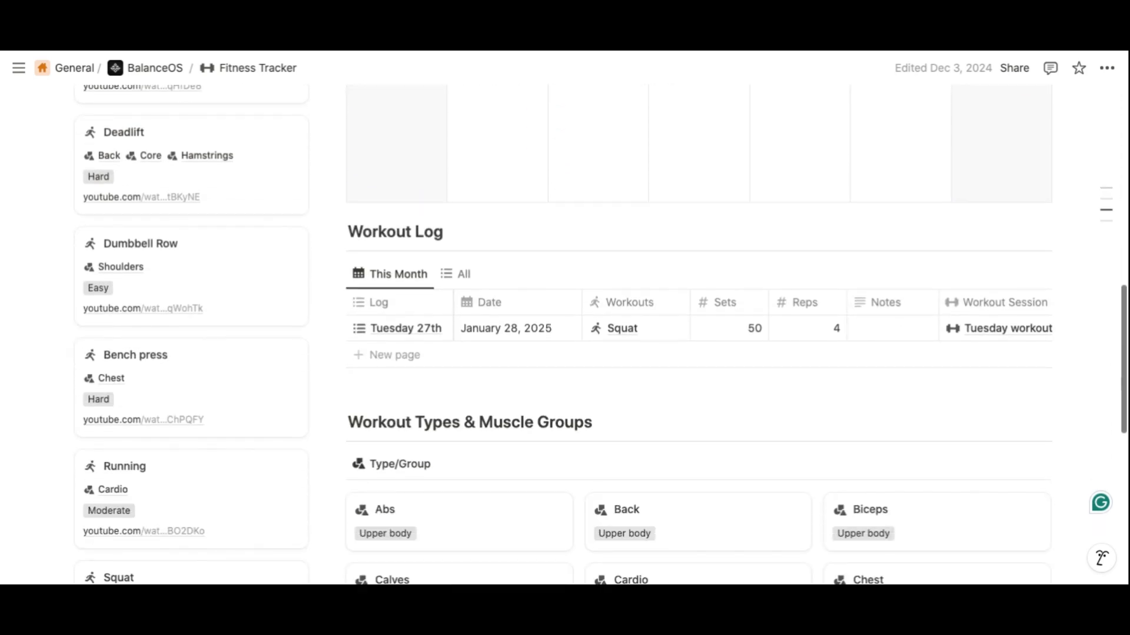
scroll(676, 247, down, 12)
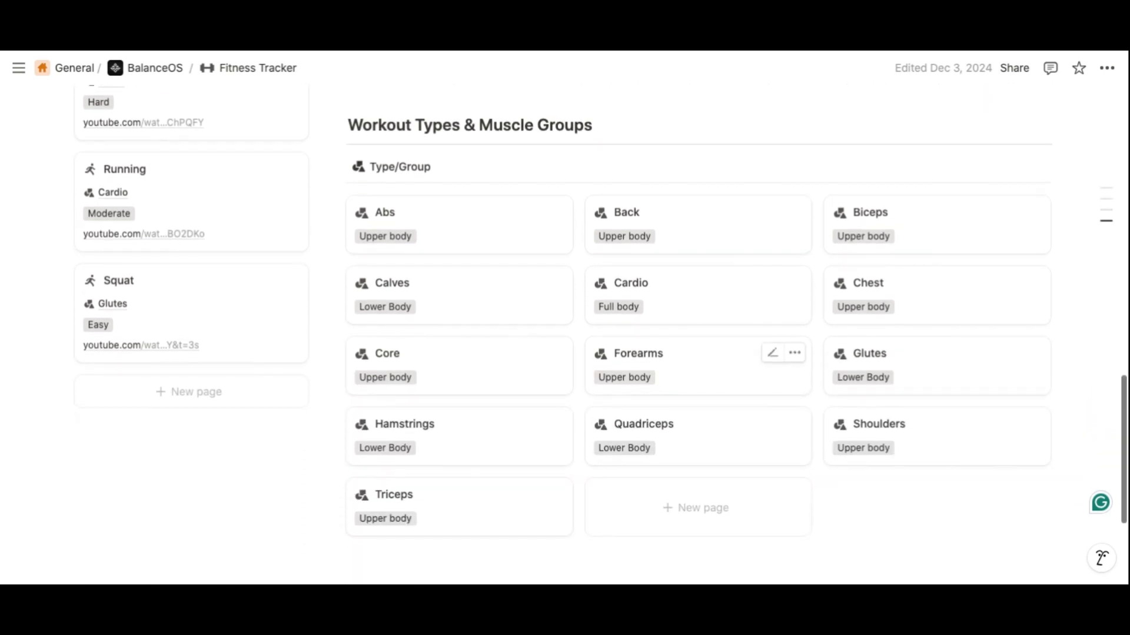
scroll(706, 247, down, 1)
scroll(706, 247, up, 20)
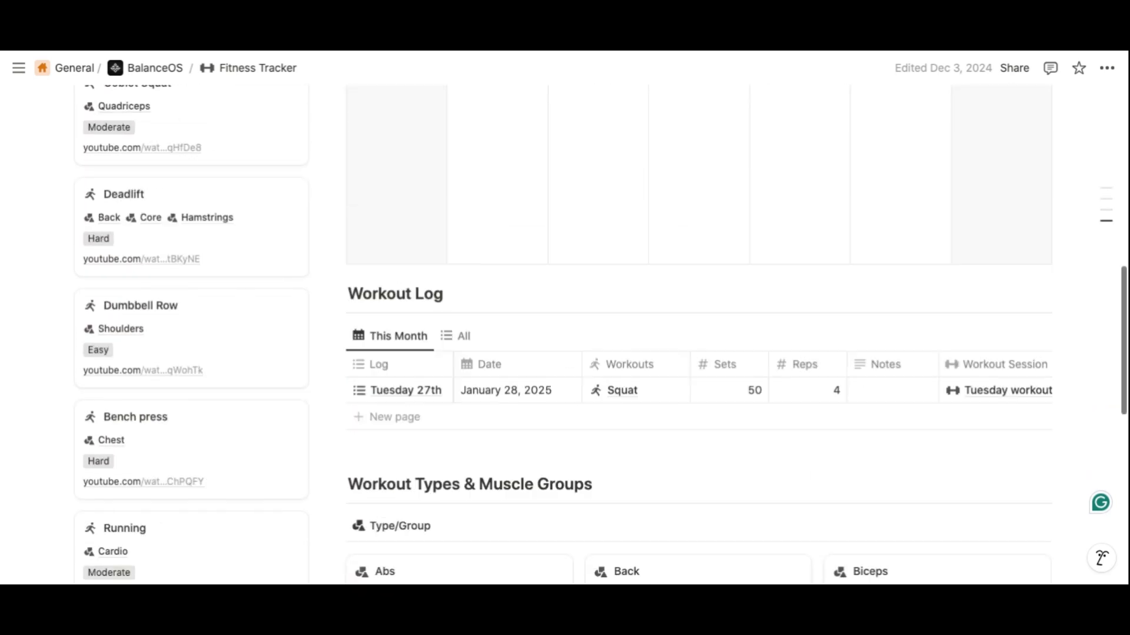
Return to the BalanceOS home page and open the Meal Planner from the dashboard
scroll(706, 318, up, 8)
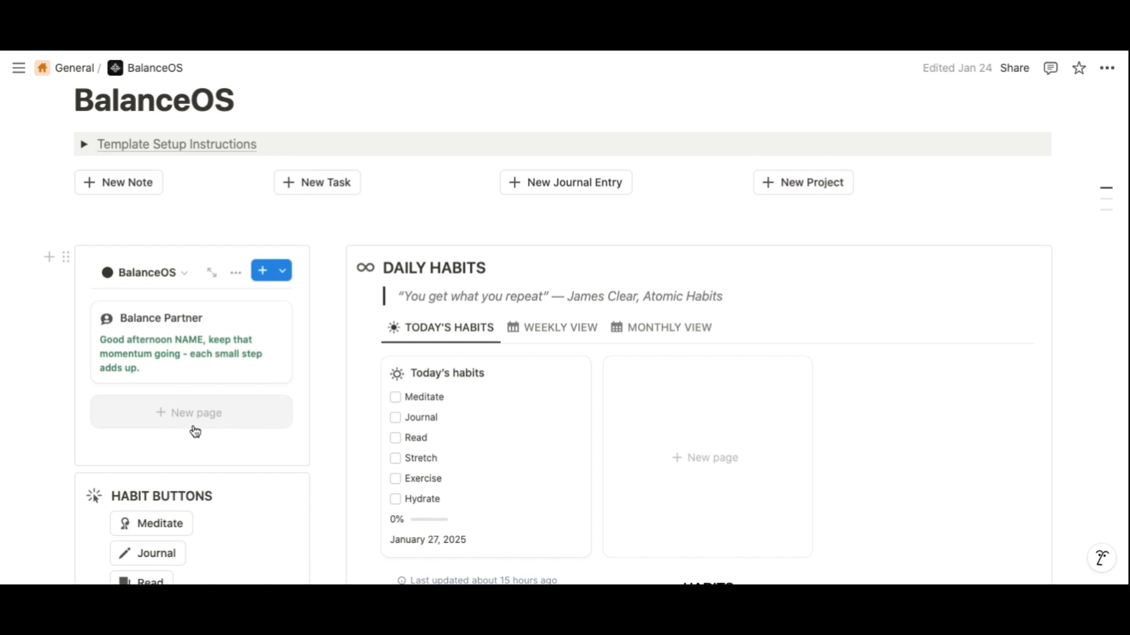
scroll(194, 429, down, 8)
scroll(194, 431, down, 3)
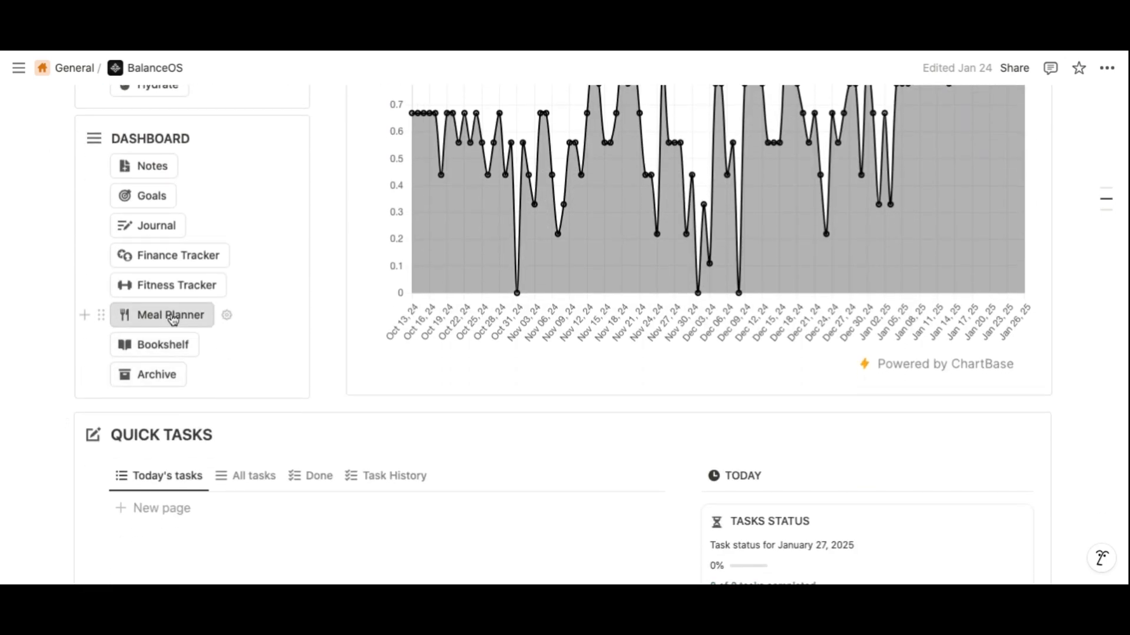
click(165, 315)
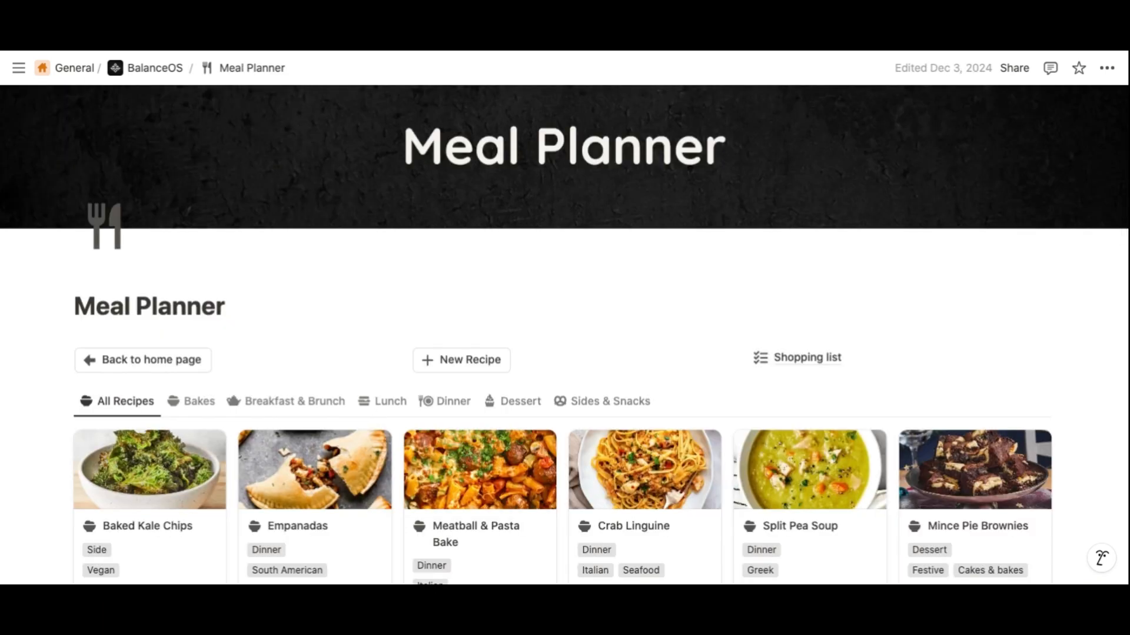
Look over the Meal Planner's All Recipes gallery and the actions available for the Empanadas recipe
scroll(564, 338, down, 2)
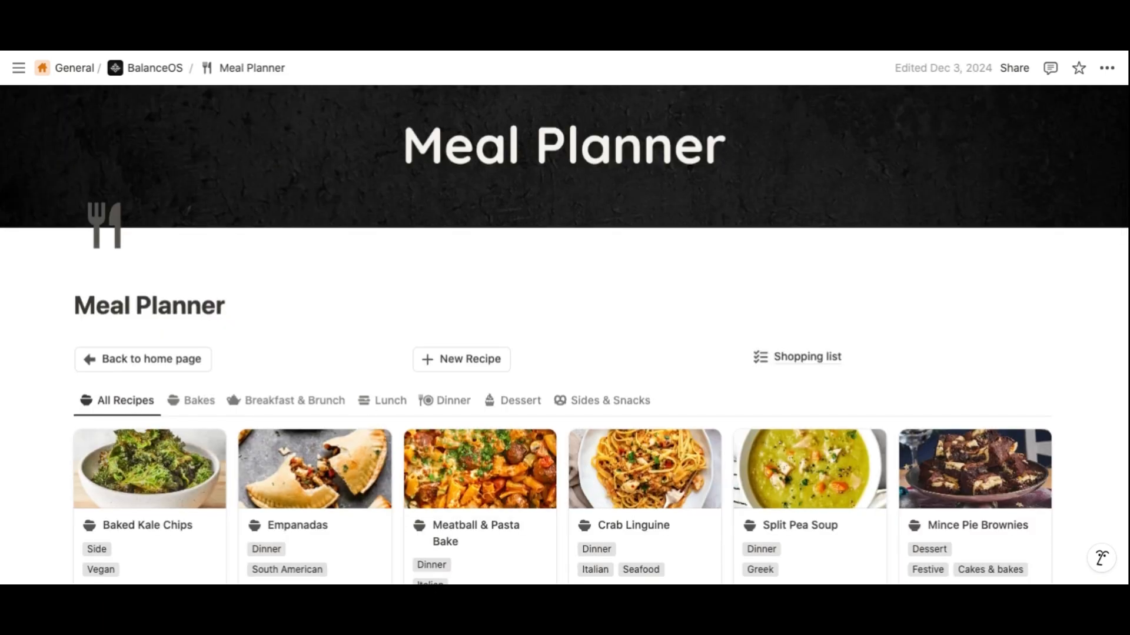
scroll(315, 423, down, 5)
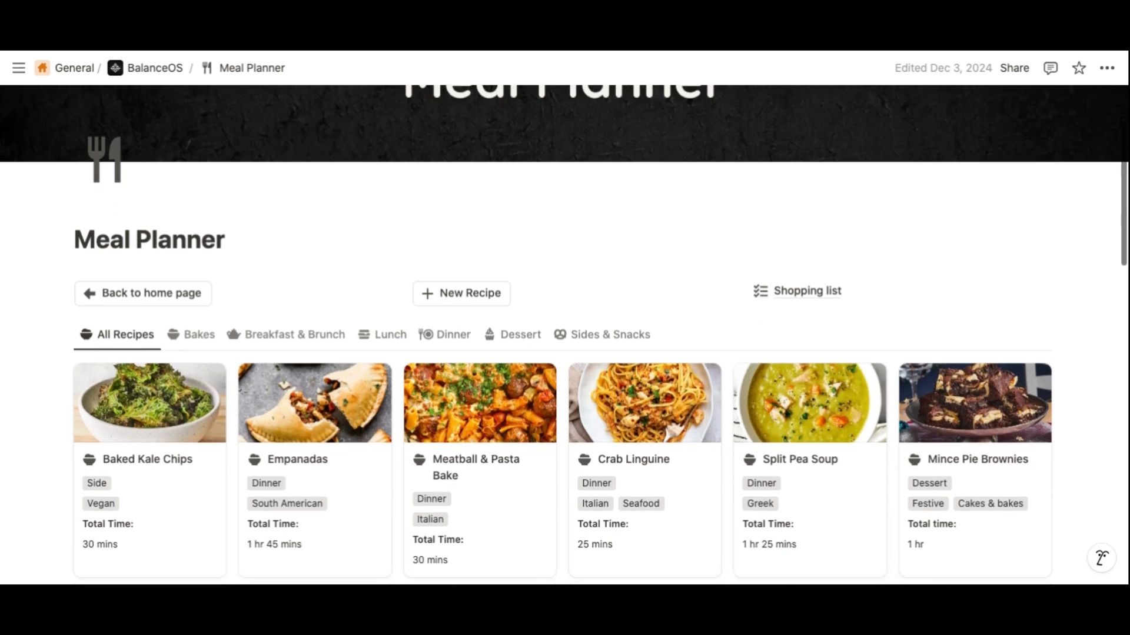
scroll(315, 294, down, 2)
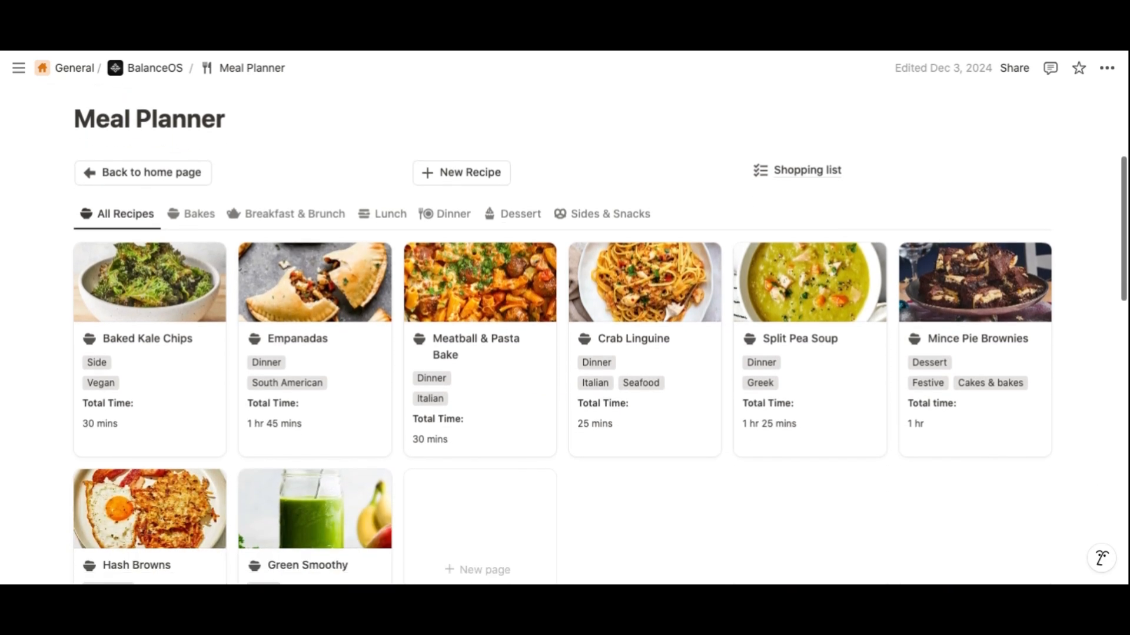
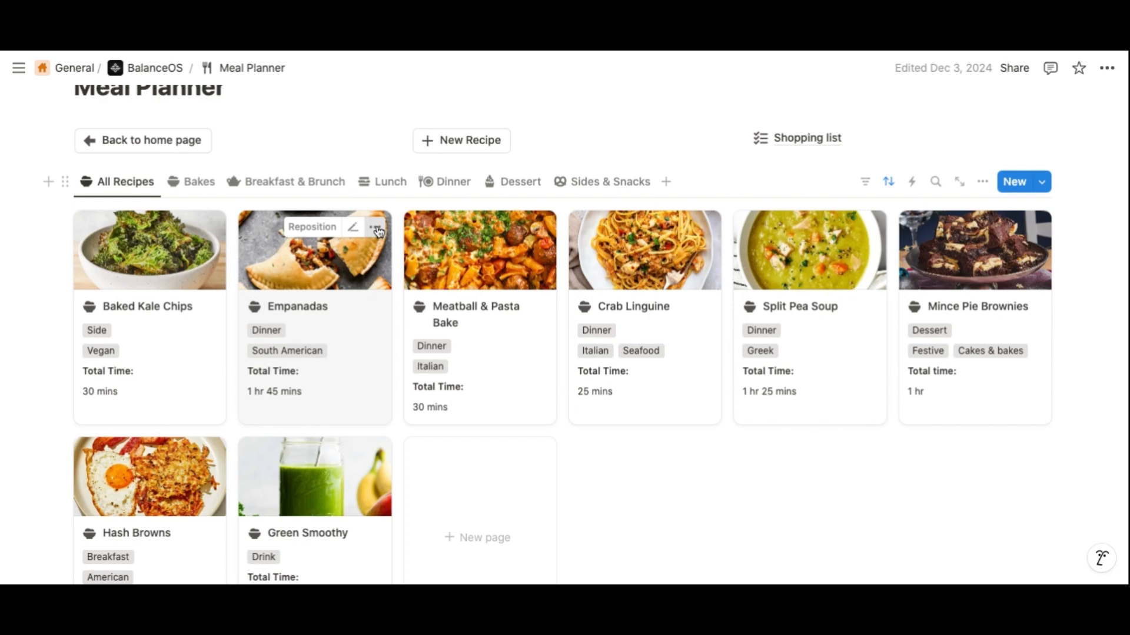
click(377, 229)
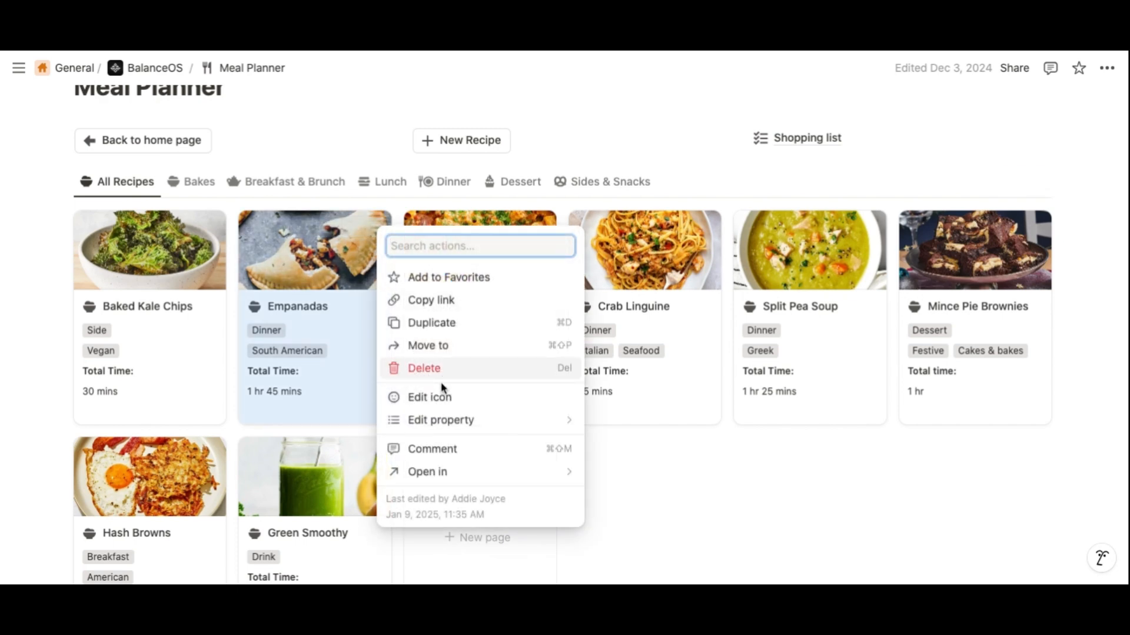
key(Escape)
scroll(486, 433, down, 2)
scroll(484, 432, up, 3)
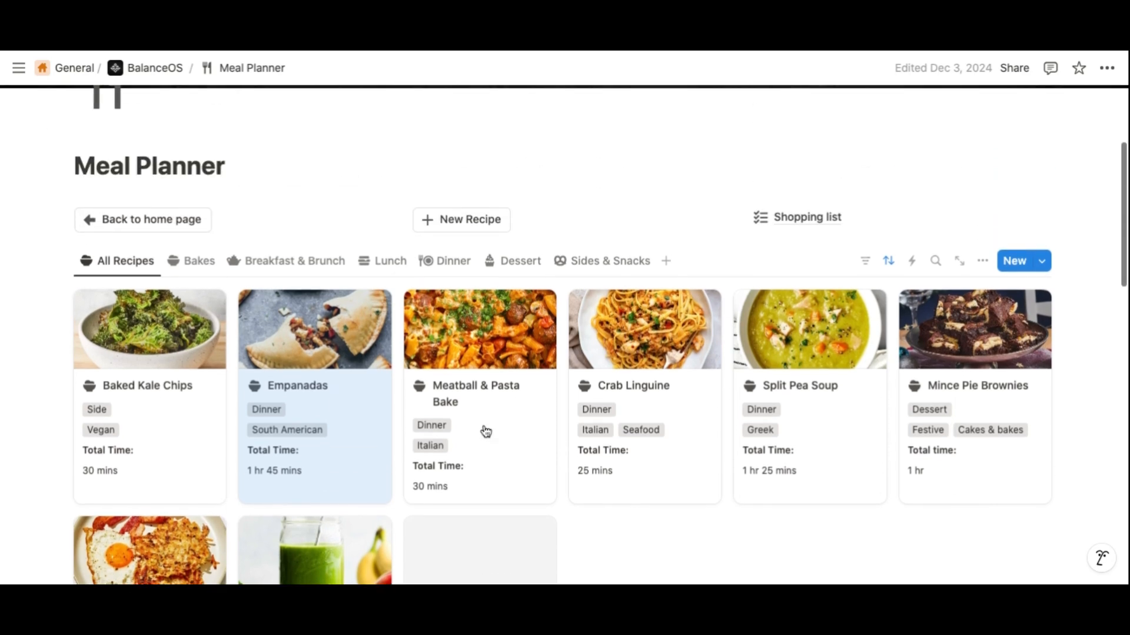
scroll(477, 476, down, 3)
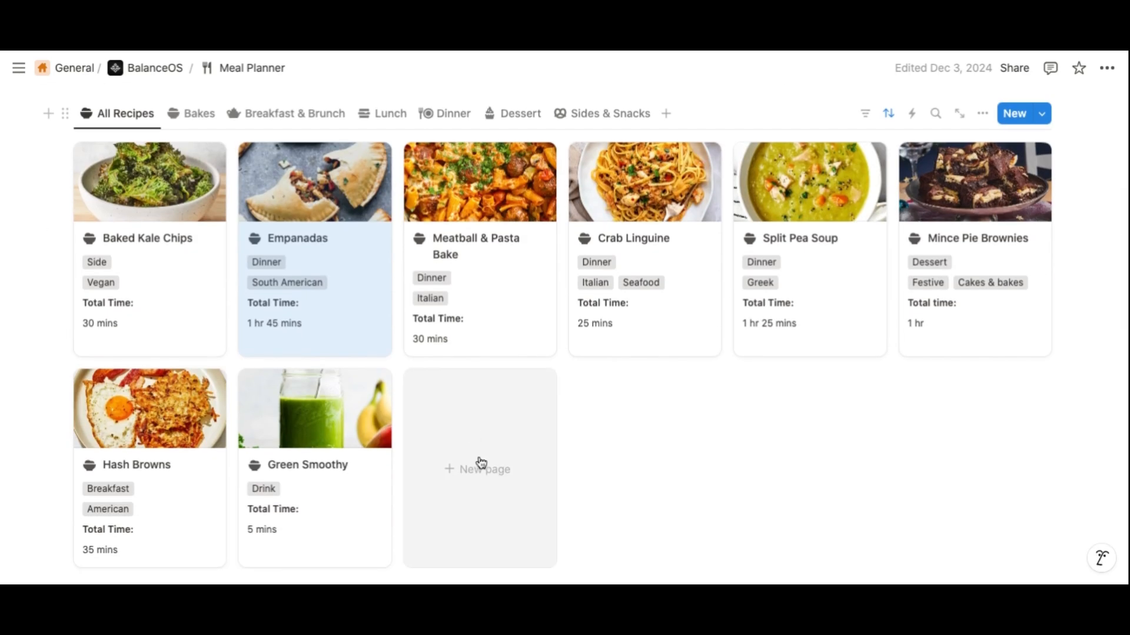
scroll(478, 465, up, 3)
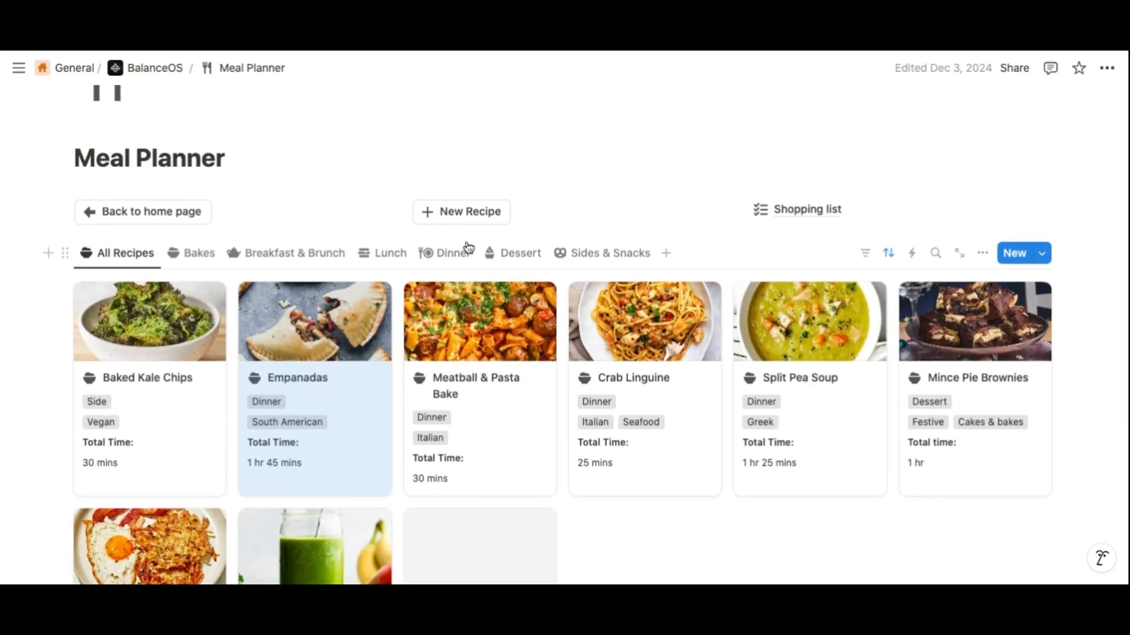
Create a new recipe named "Bagels" and set its type to Breakfast
click(461, 211)
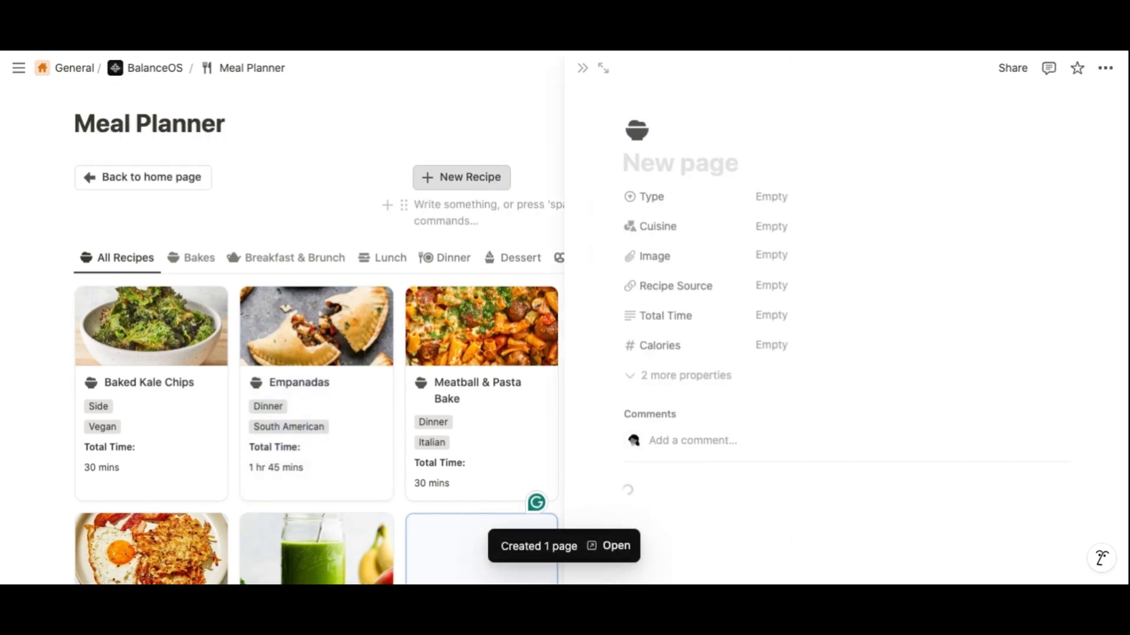
text(Bagels)
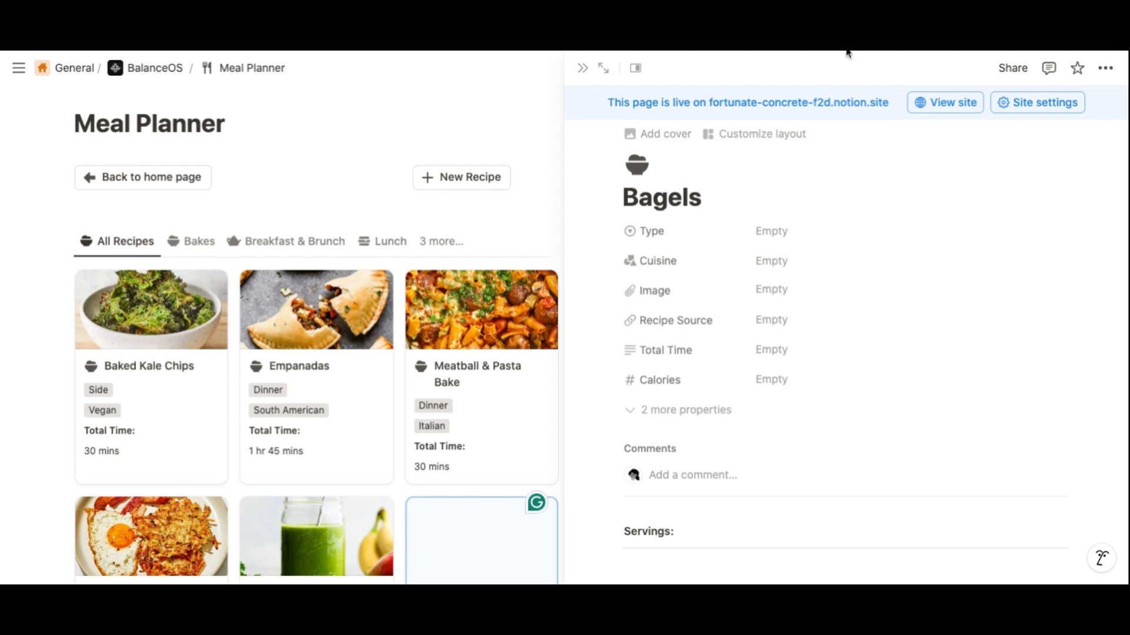
scroll(739, 368, down, 1)
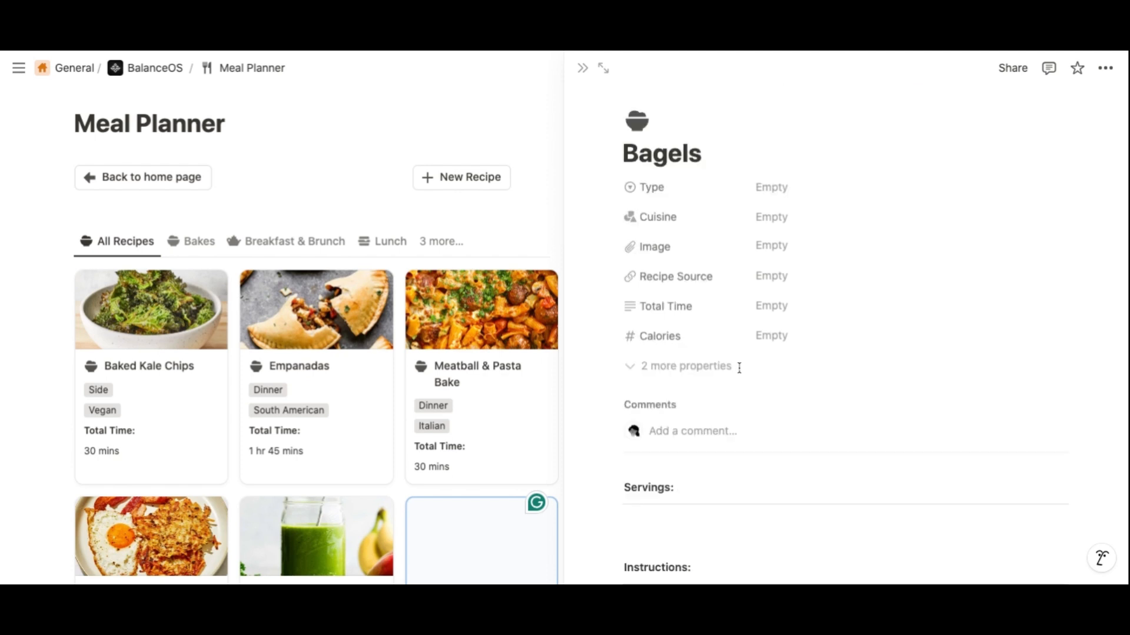
click(786, 189)
click(809, 239)
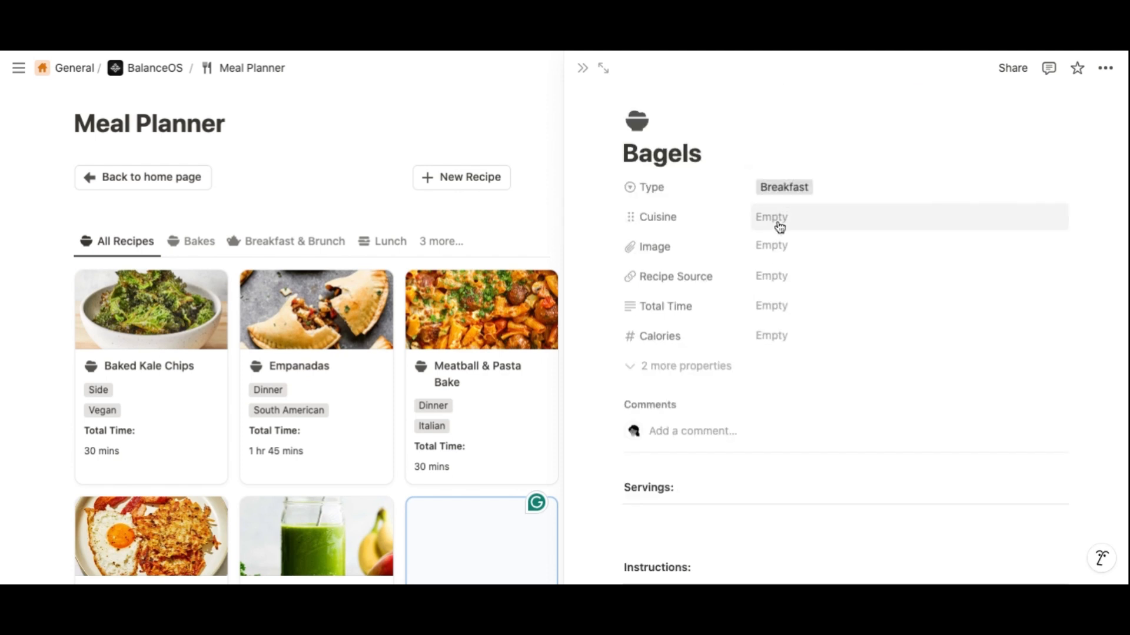
Create a new cuisine option "Jewish" for the Bagels recipe and set the option's color to Gray
click(771, 217)
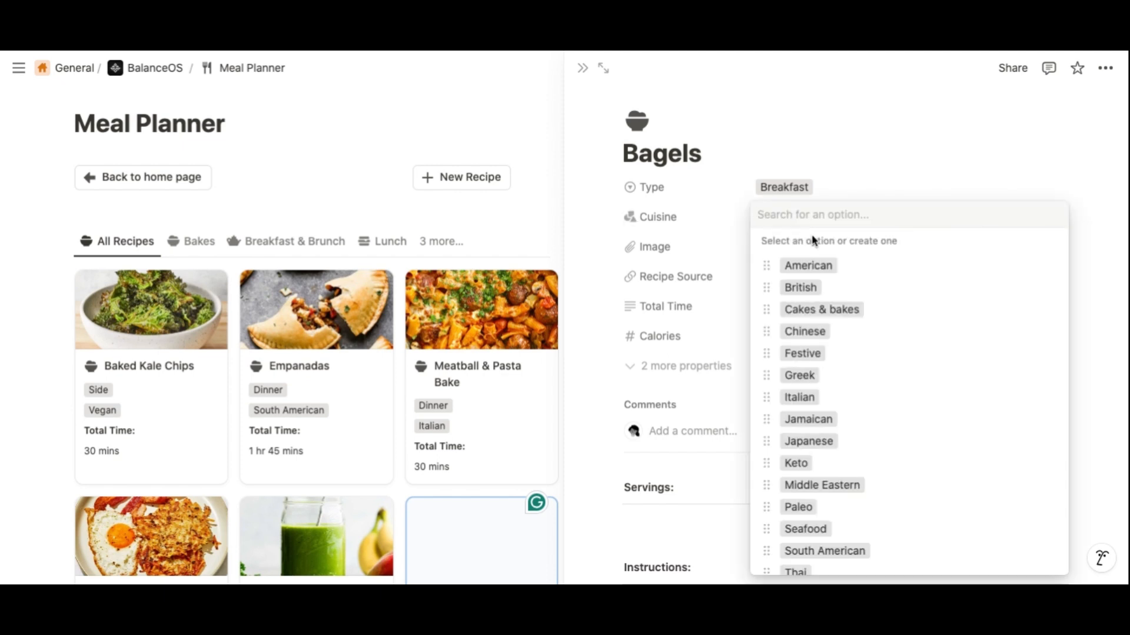
text(Jewish)
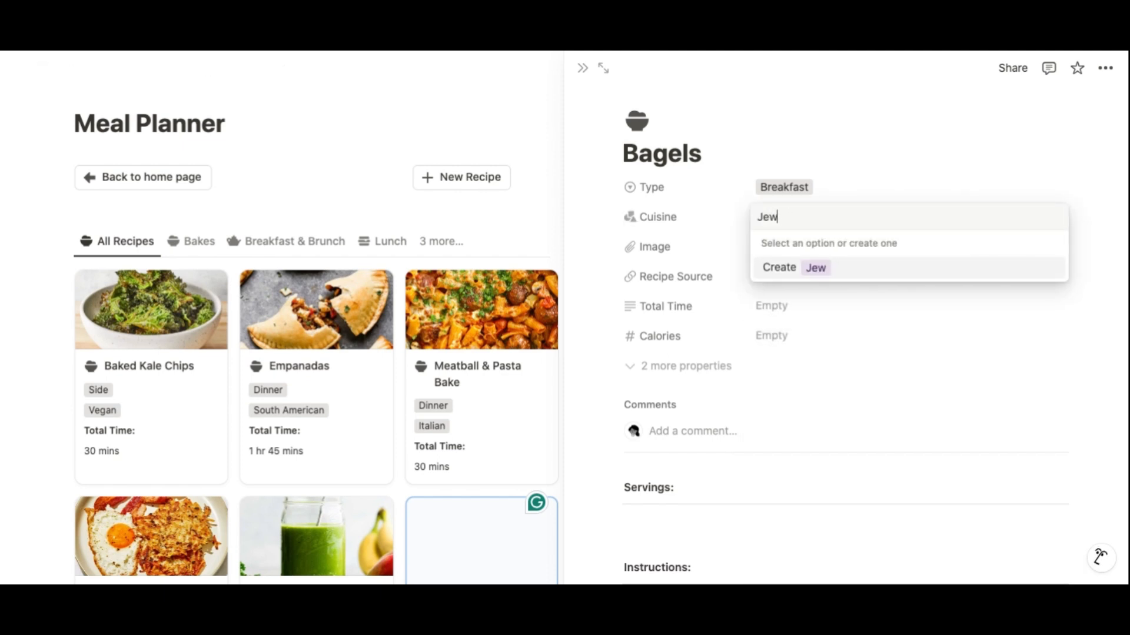
click(823, 268)
click(1049, 463)
click(995, 250)
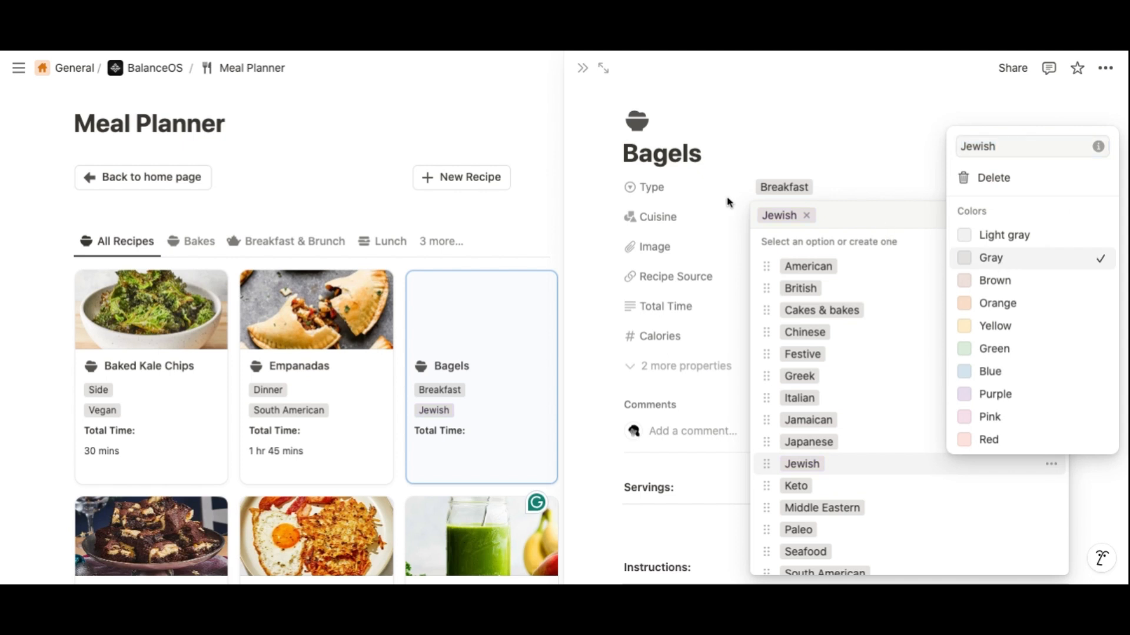
click(733, 199)
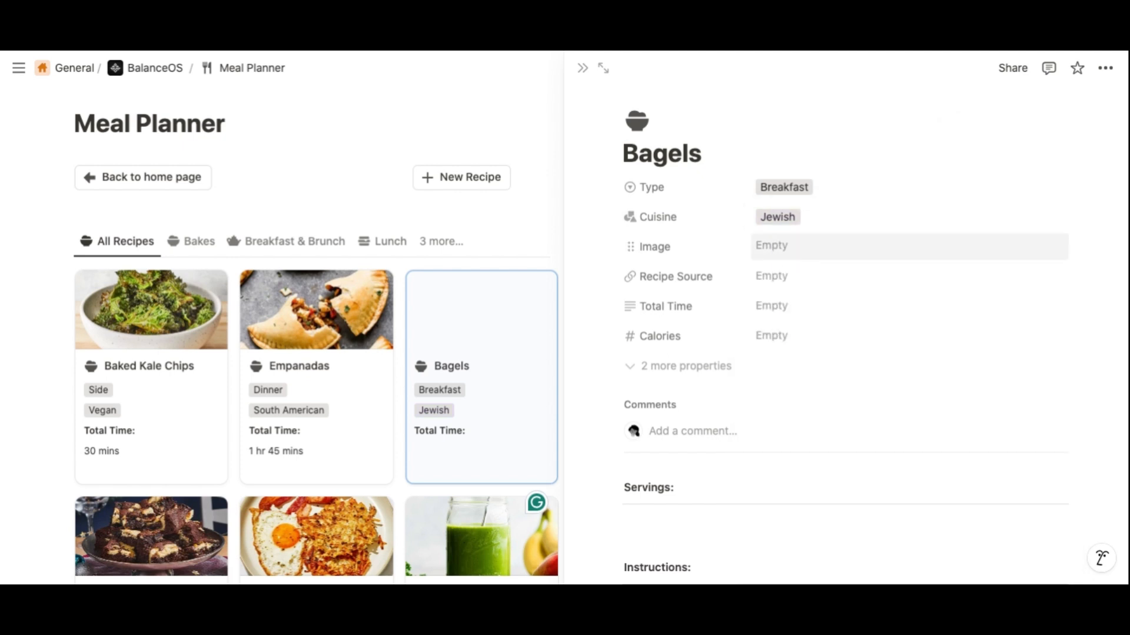
Embed a bagel photo from the copied web link as the Bagels recipe's image
click(853, 247)
click(881, 276)
key(ctrl+v)
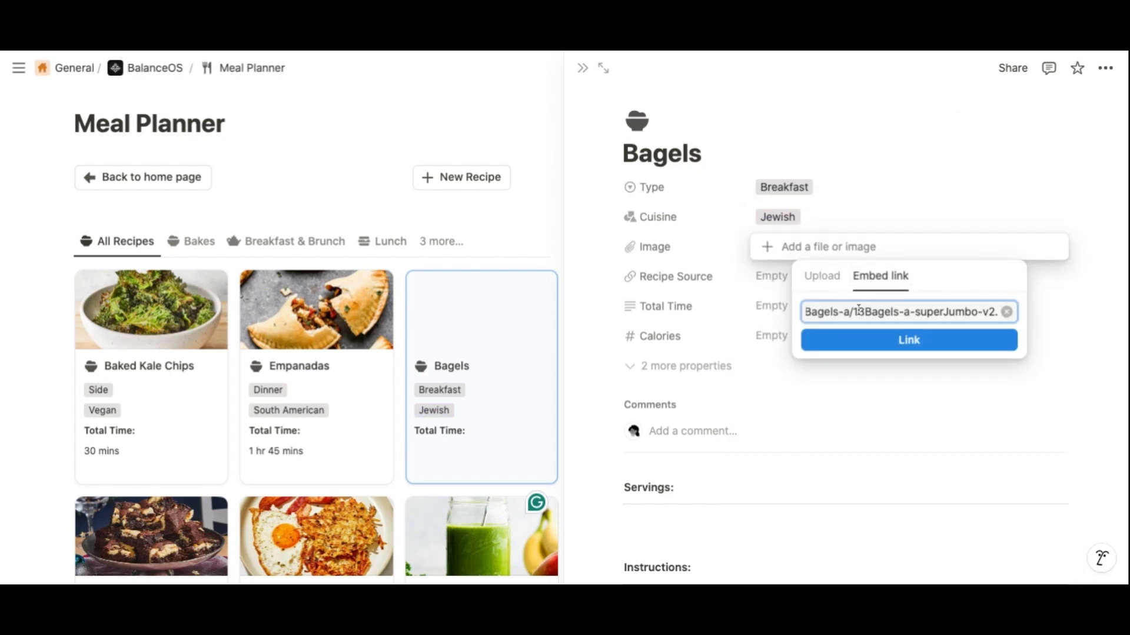
click(878, 352)
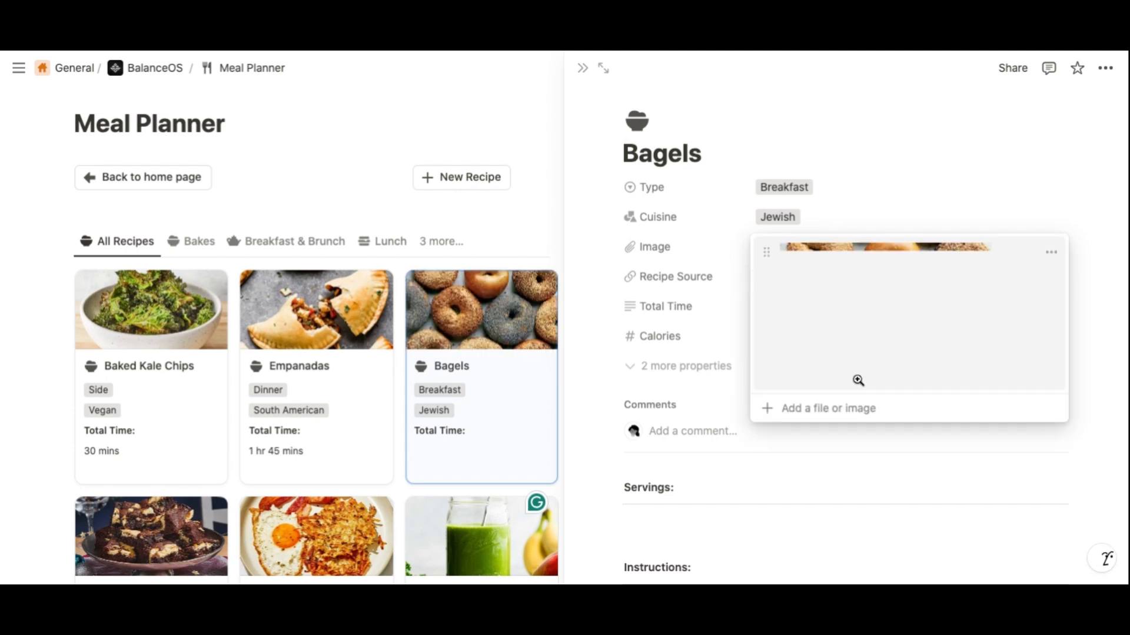
click(876, 471)
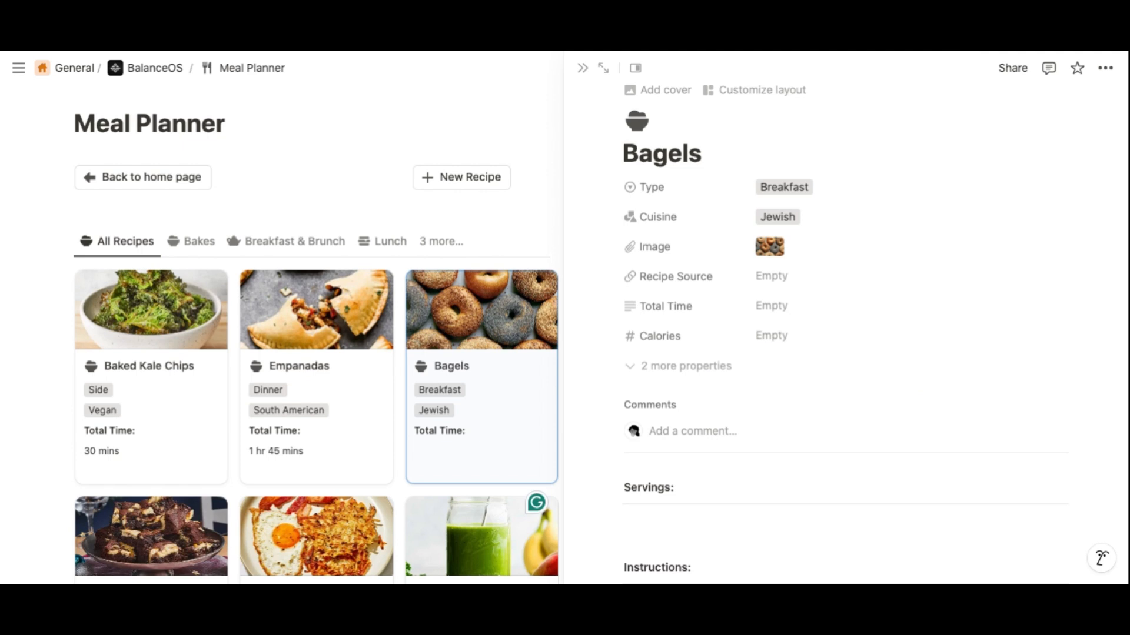
click(770, 276)
text(https://cooking.nytimes.com/guides/81-how-to-make-bagels)
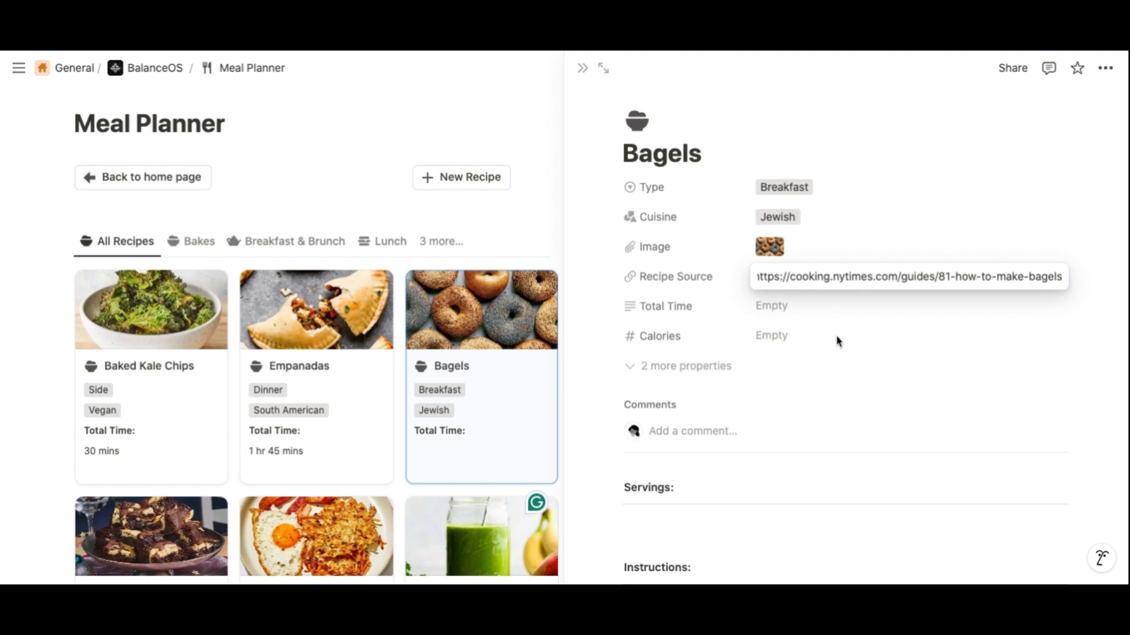
click(847, 416)
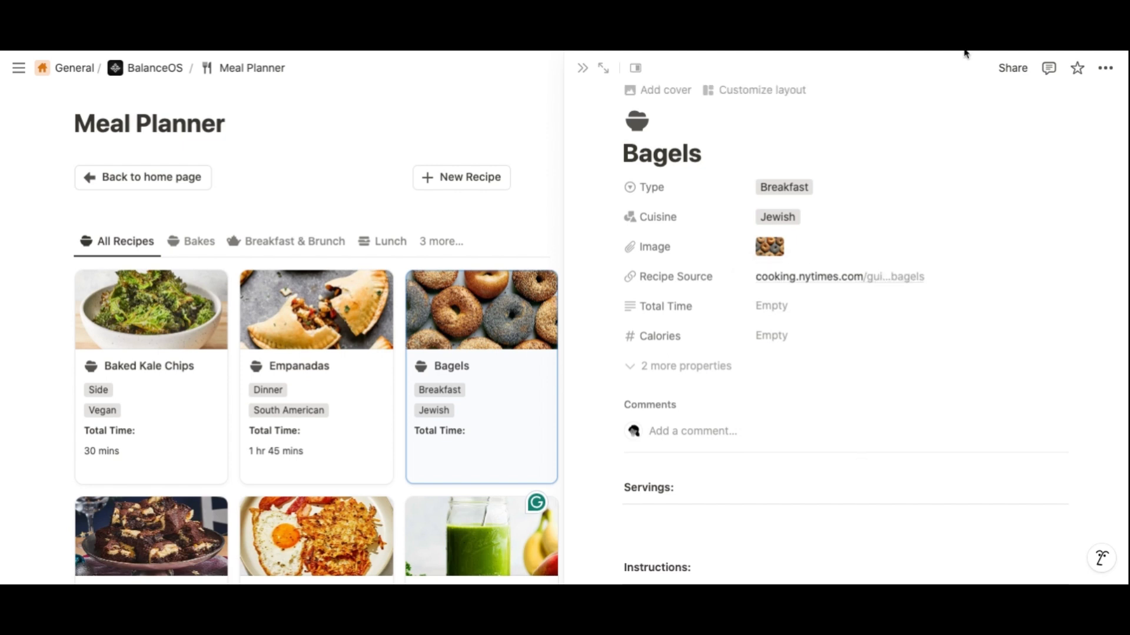
click(775, 306)
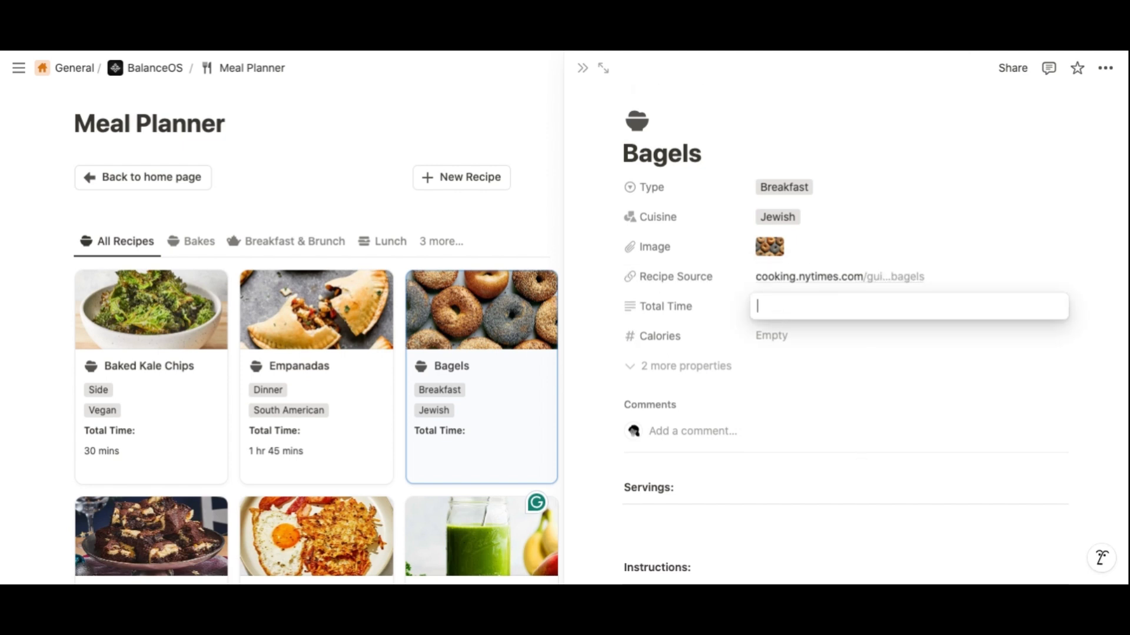
text(4 hr)
click(802, 458)
Enter 10 under the Servings heading of the Bagels recipe
scroll(764, 289, down, 2)
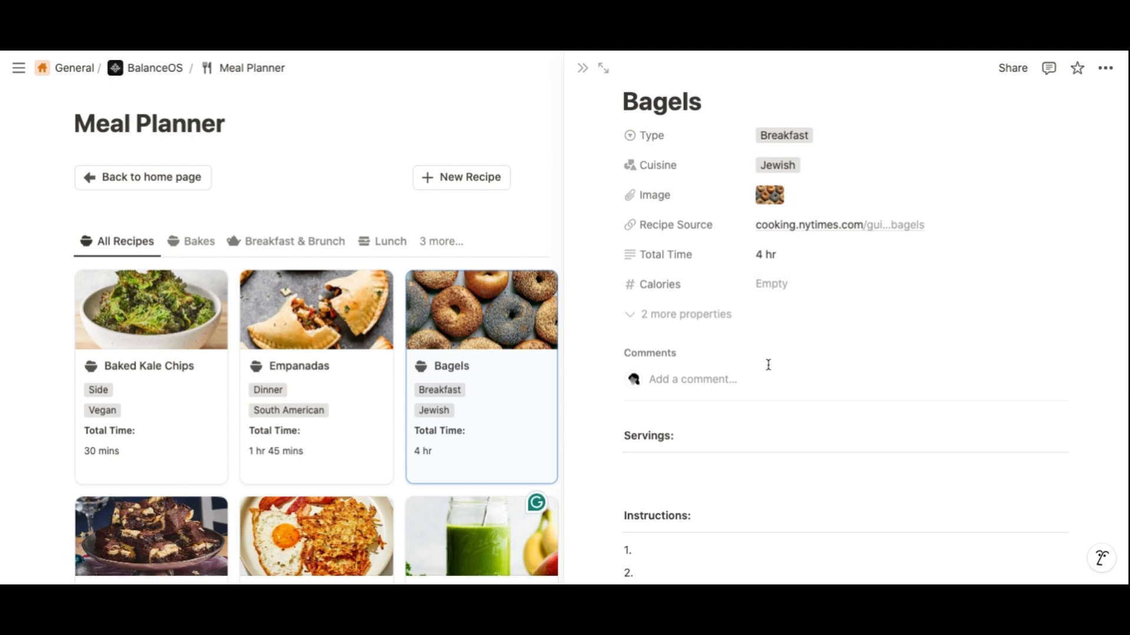
scroll(706, 291, down, 5)
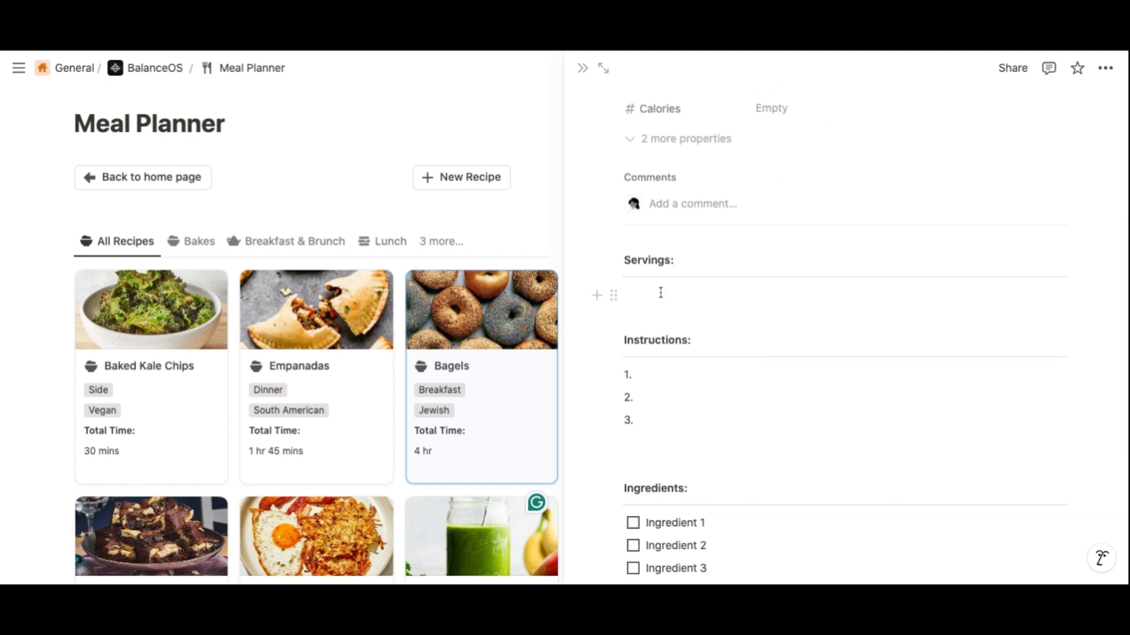
scroll(660, 299, down, 1)
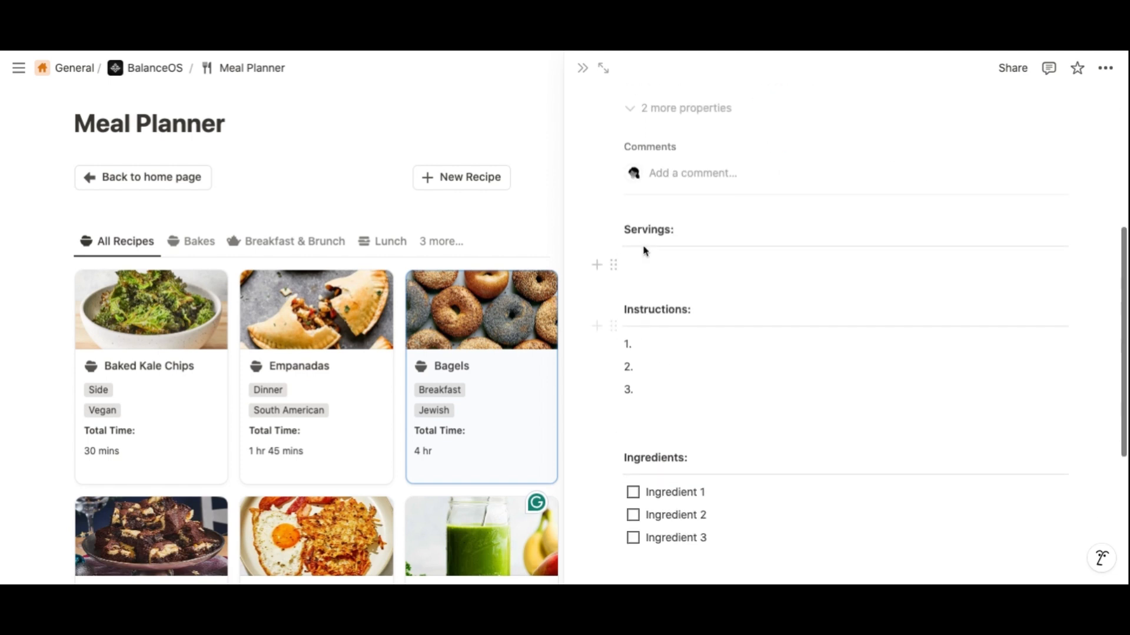
click(650, 271)
text(10)
Replace the Ingredient 1 placeholder in the Bagels recipe with "Flour" and close the recipe
scroll(647, 353, down, 3)
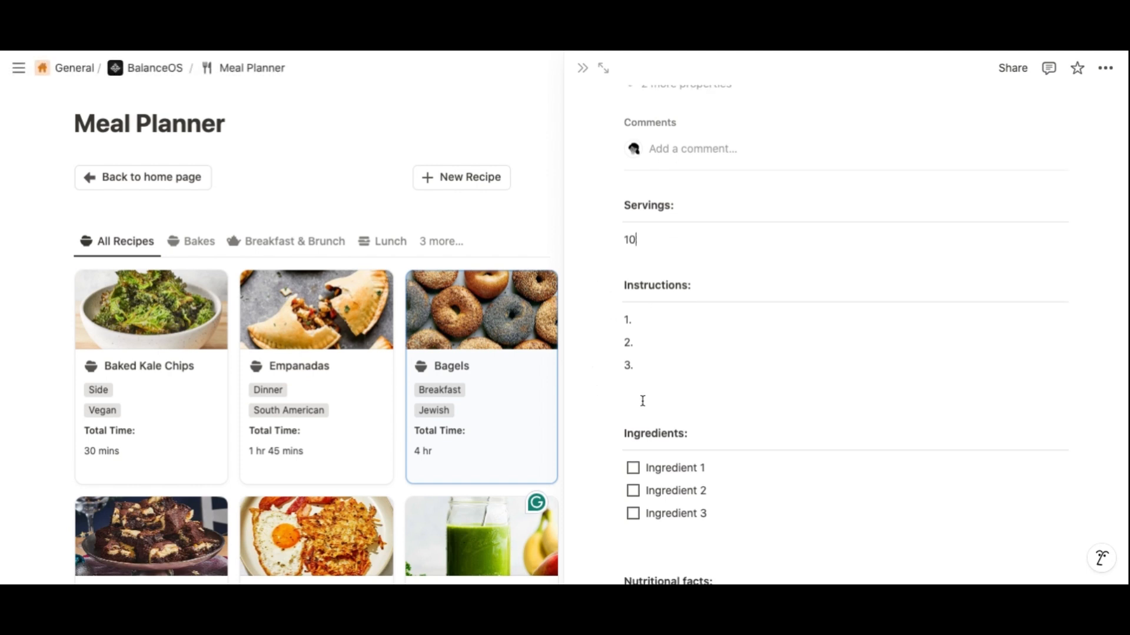
drag(708, 416, 646, 413)
text(Flour)
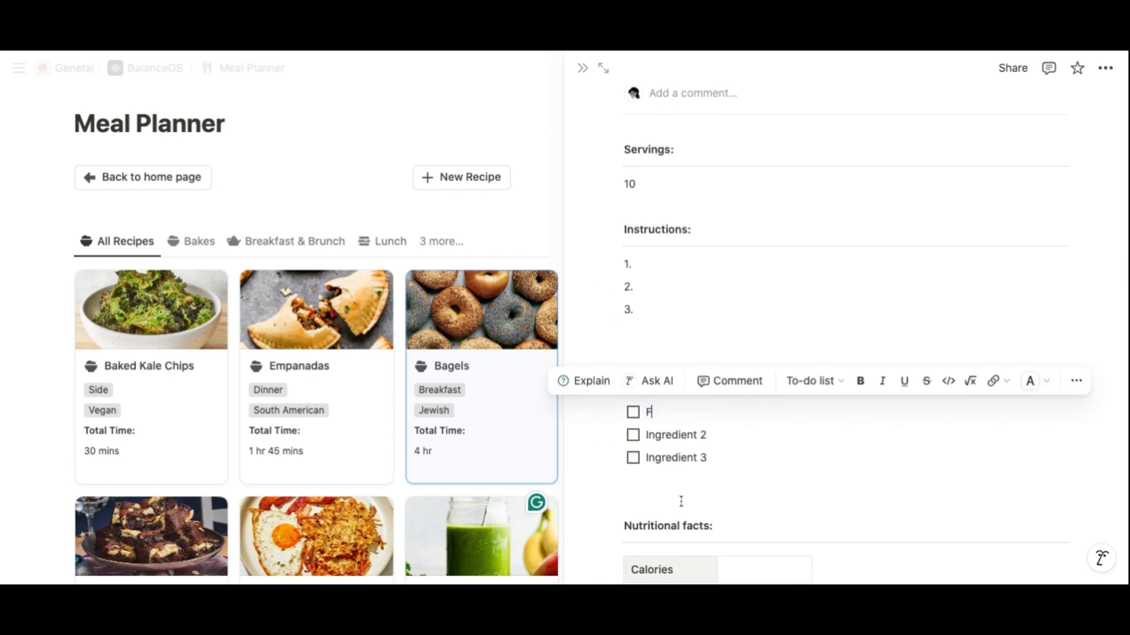
click(703, 438)
scroll(676, 436, down, 7)
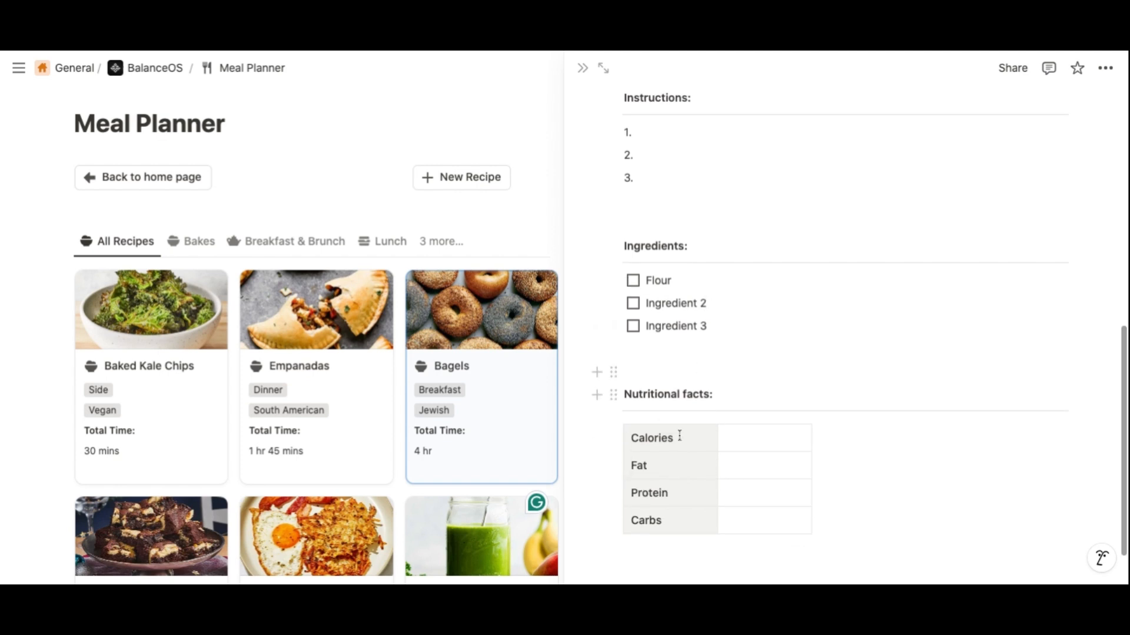
scroll(683, 506, up, 20)
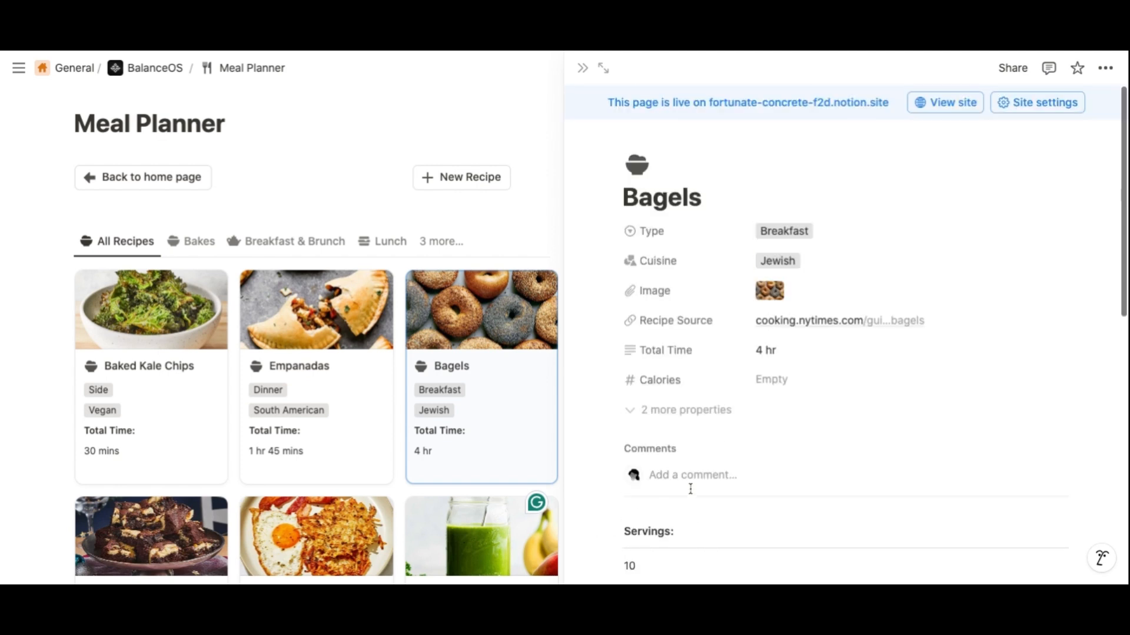
click(582, 68)
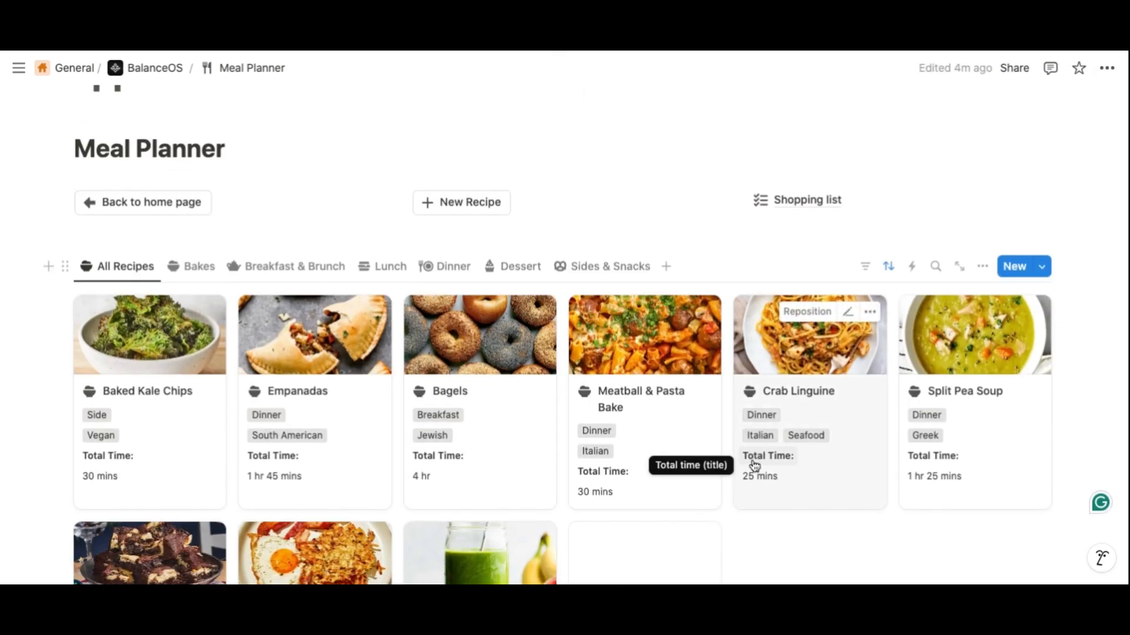
Add a meal plan for January 28, 2025 in the Weekly View calendar with Bagels as breakfast
scroll(694, 525, down, 2)
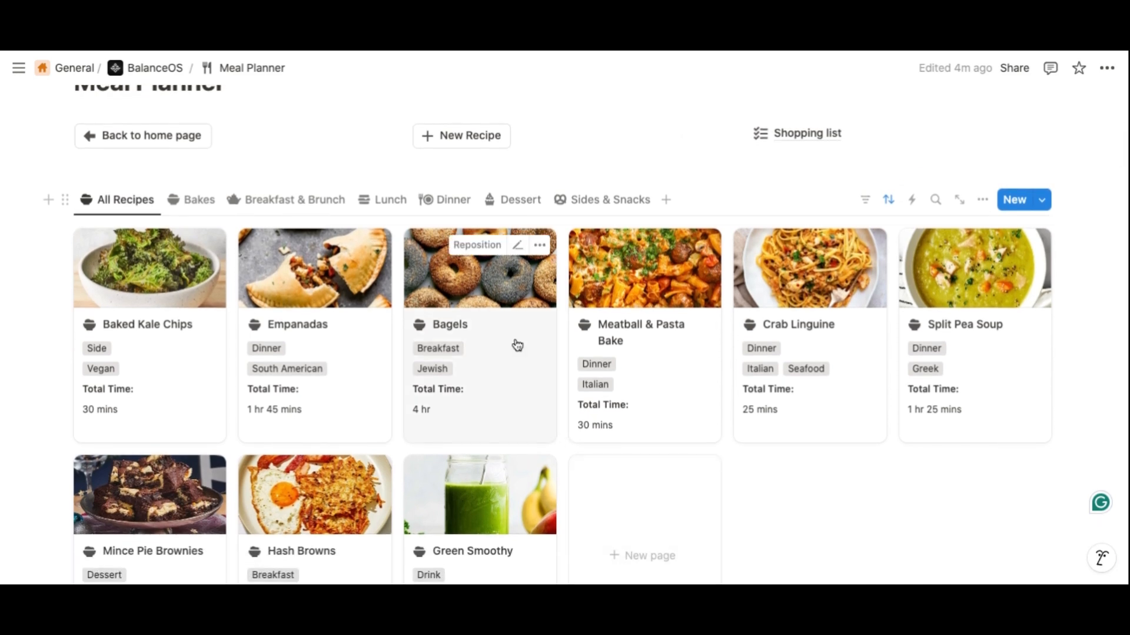
scroll(517, 345, down, 6)
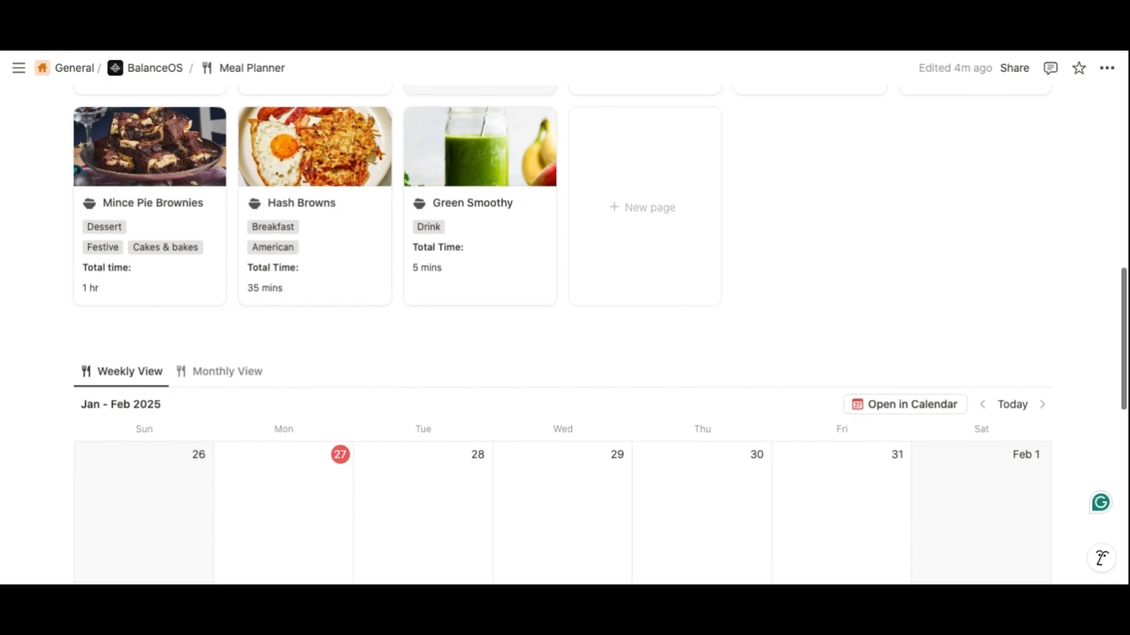
scroll(508, 411, down, 4)
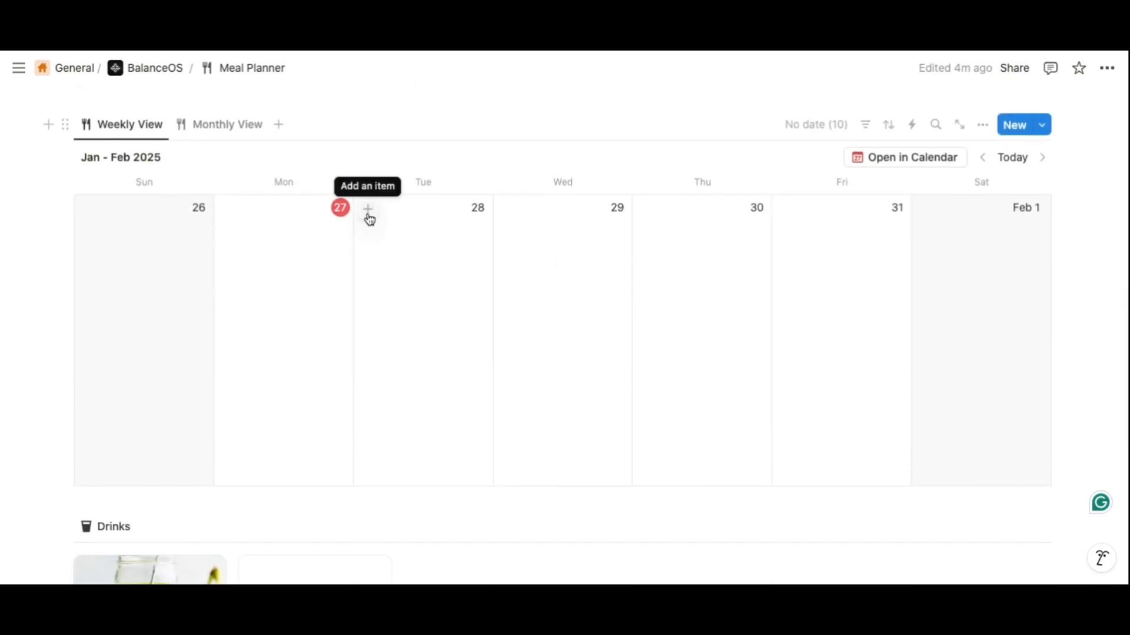
click(367, 208)
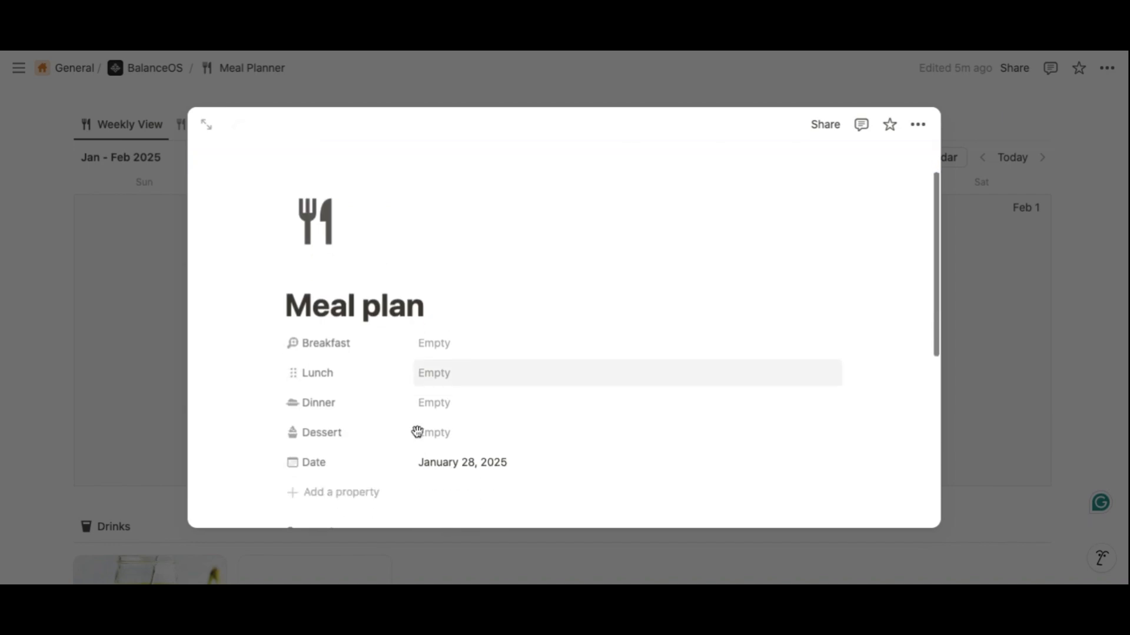
click(438, 308)
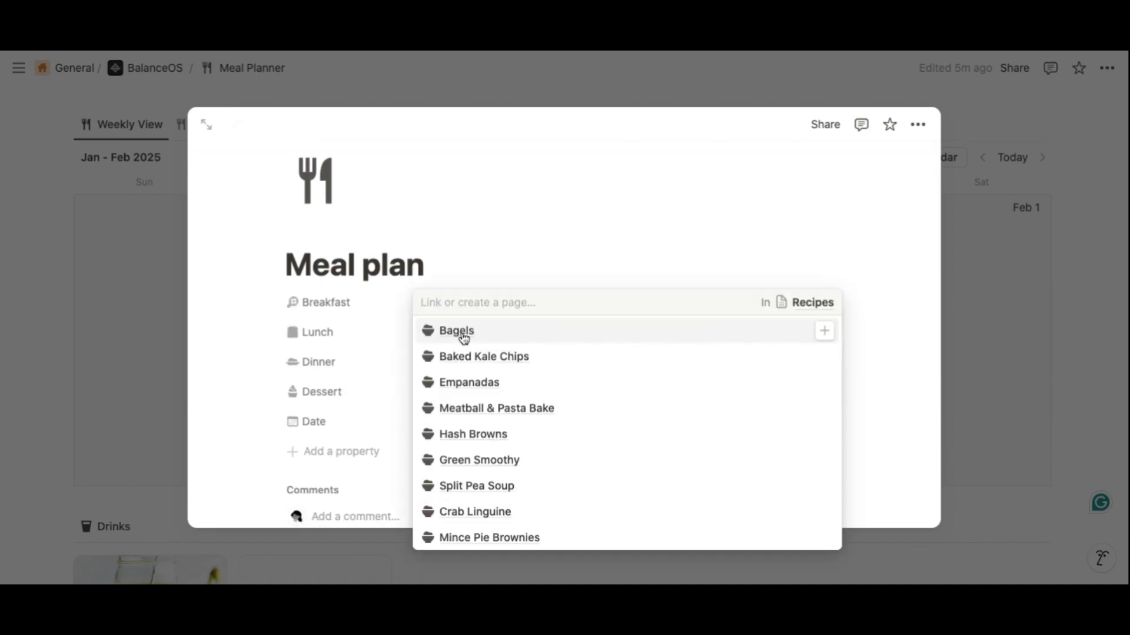
click(460, 330)
key(Escape)
Set the meal plan's lunch to Split Pea Soup, dinner to Crab Linguine and dessert to Mince Pie Brownies, and close it
click(434, 340)
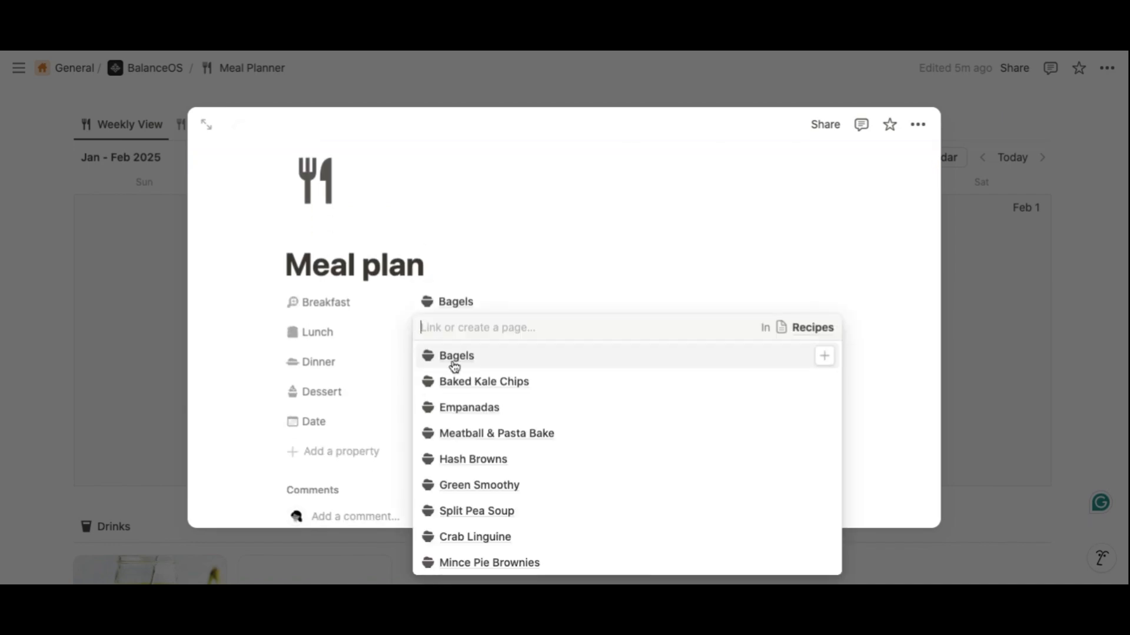
click(472, 515)
click(441, 371)
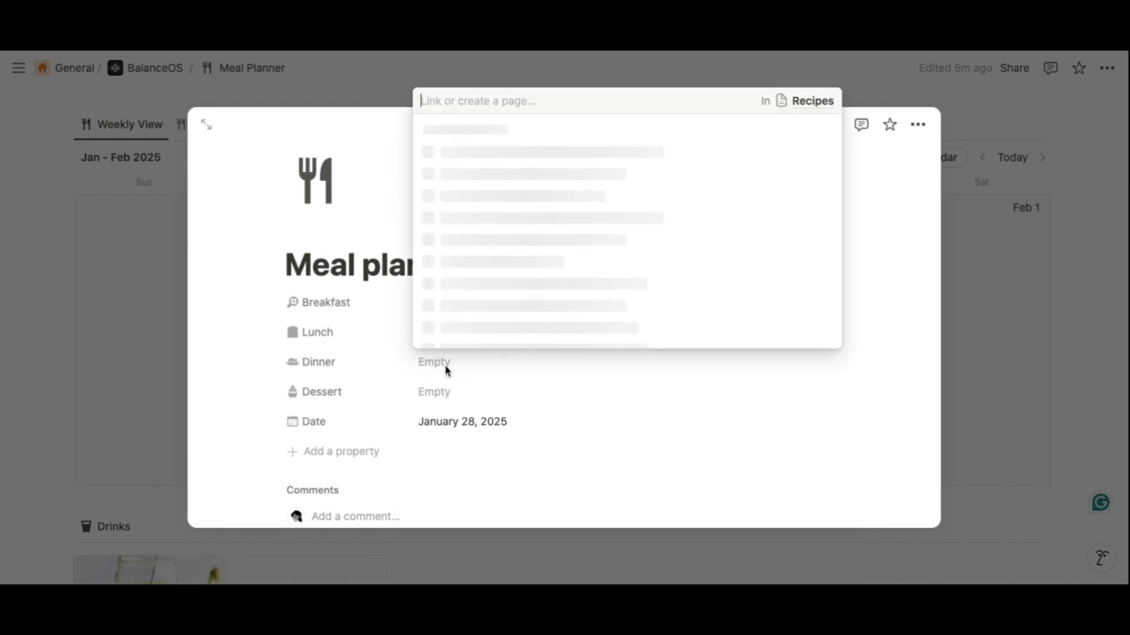
click(453, 313)
click(441, 393)
click(453, 362)
key(Escape)
key(Escape)
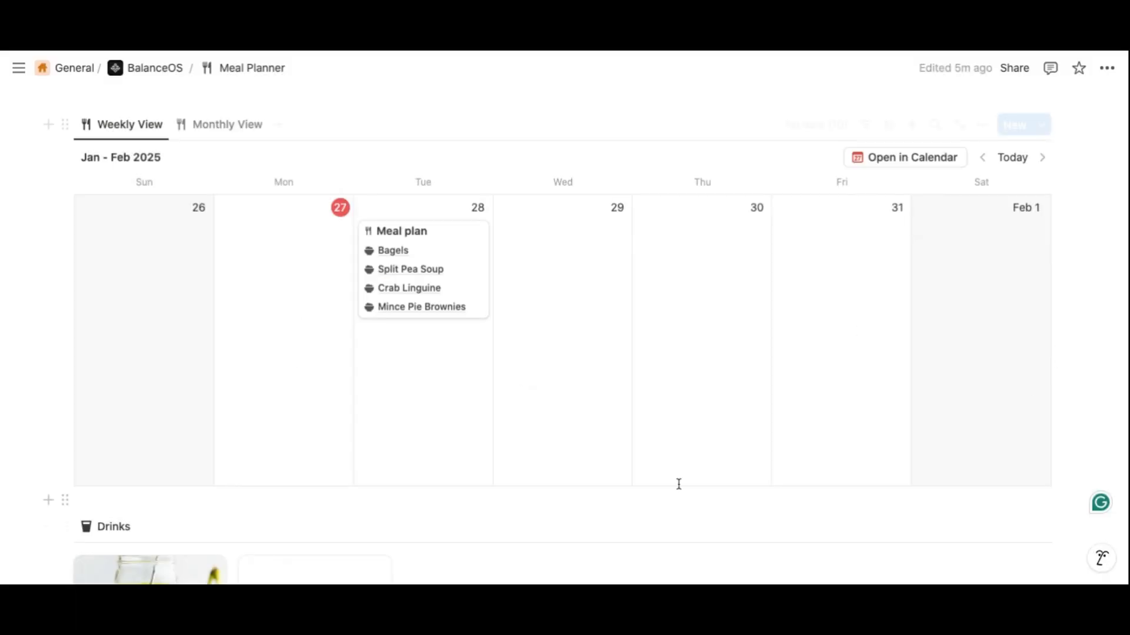
Open the Meal Planner's Shopping list page and add "Flour" to the Ingredients table
scroll(404, 352, up, 1)
scroll(166, 350, down, 10)
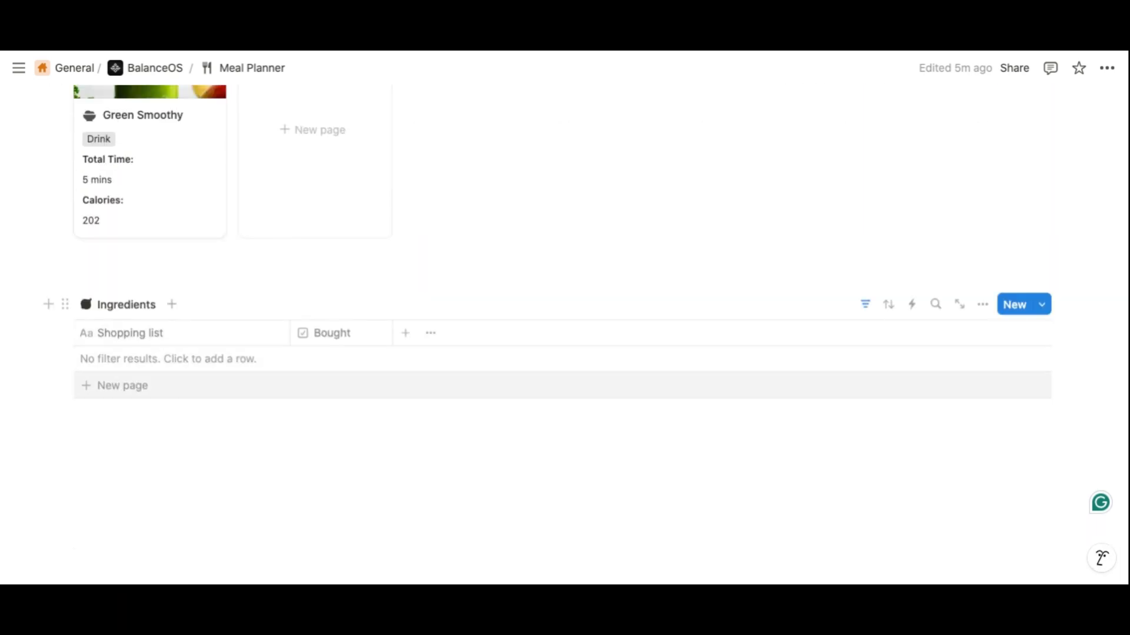
scroll(474, 312, up, 15)
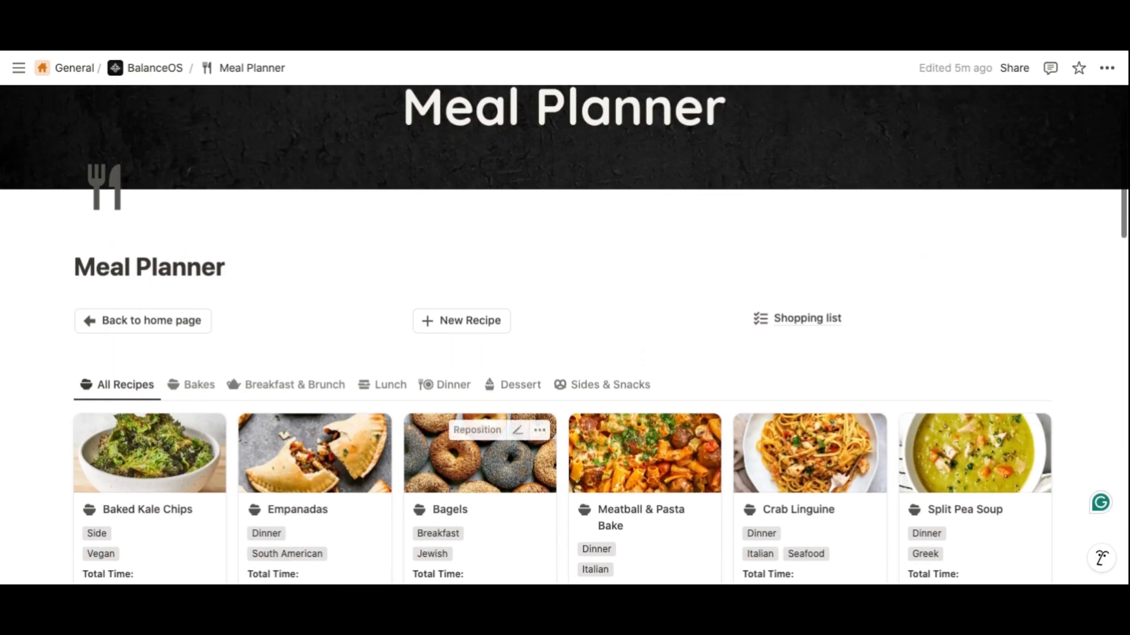
scroll(480, 450, down, 1)
click(796, 319)
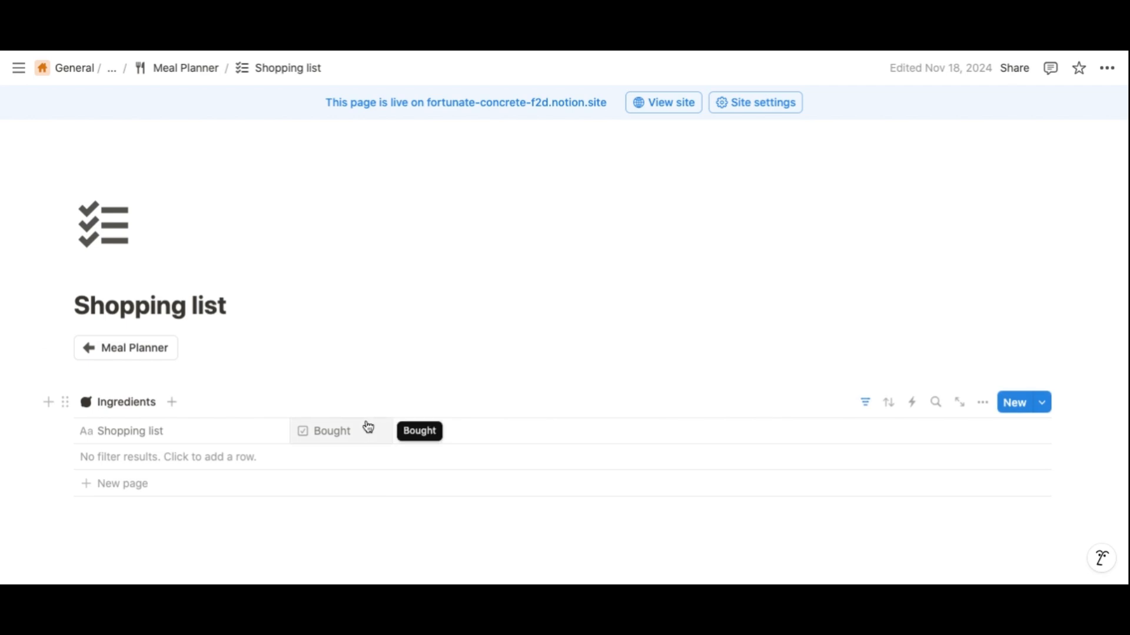
scroll(259, 475, down, 1)
click(180, 446)
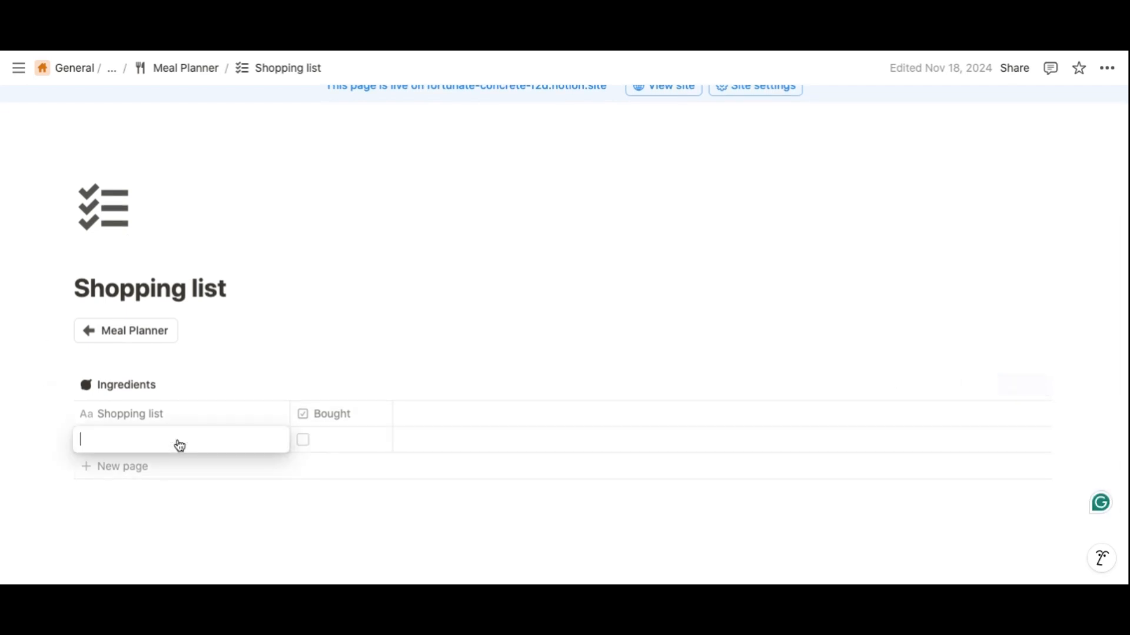
text(Flour)
key(Return)
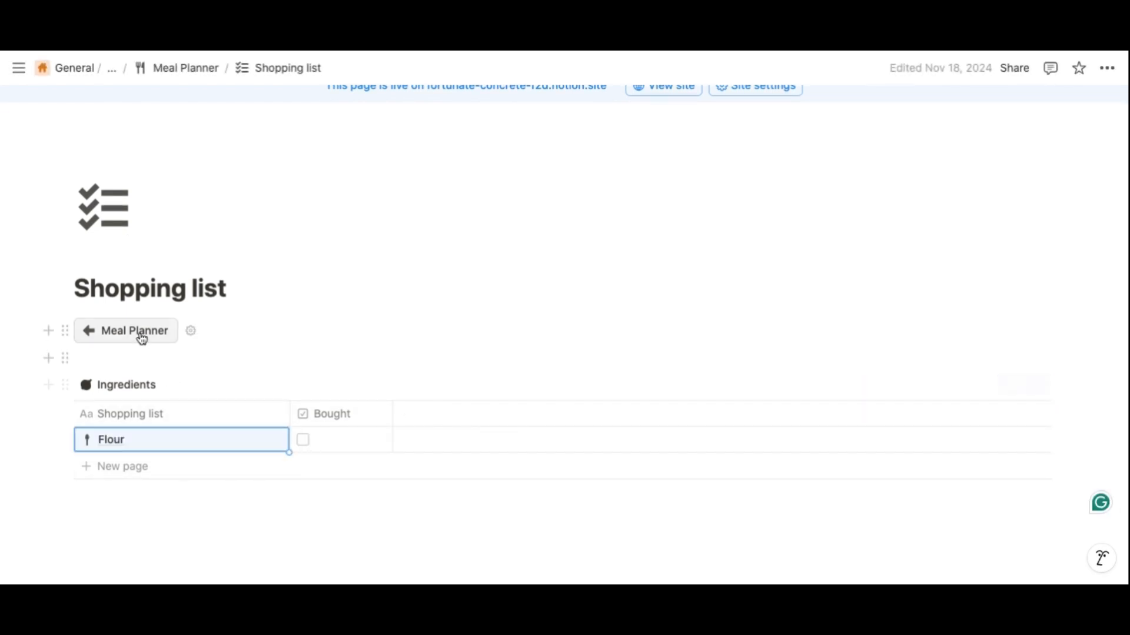
Return to the Meal Planner and mark Flour as bought in its Ingredients table
click(126, 331)
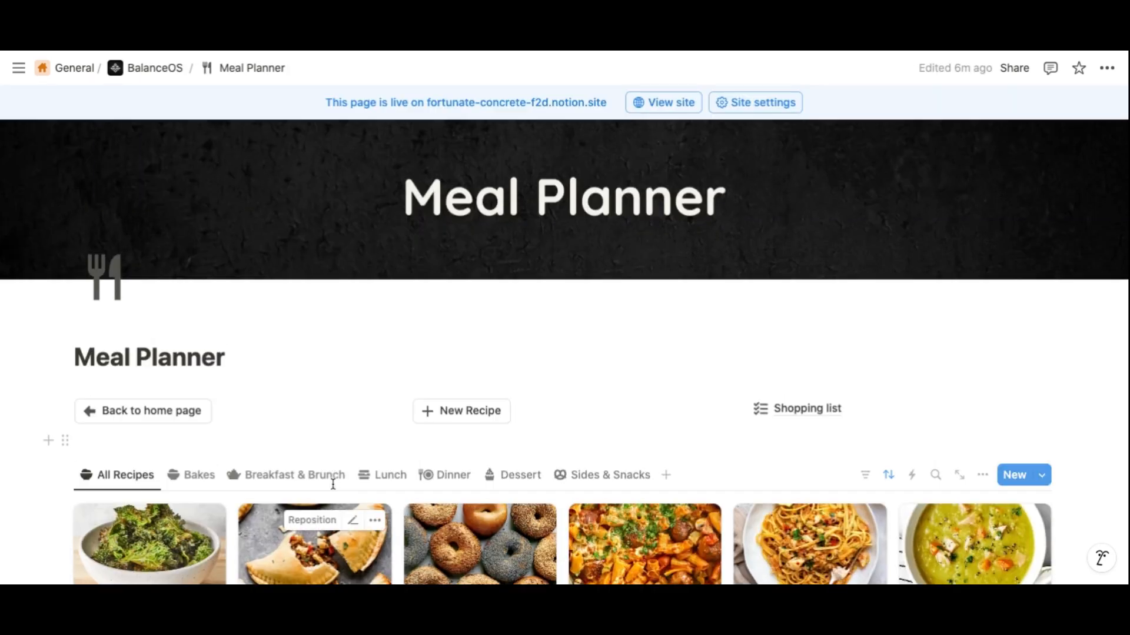
scroll(333, 481, down, 15)
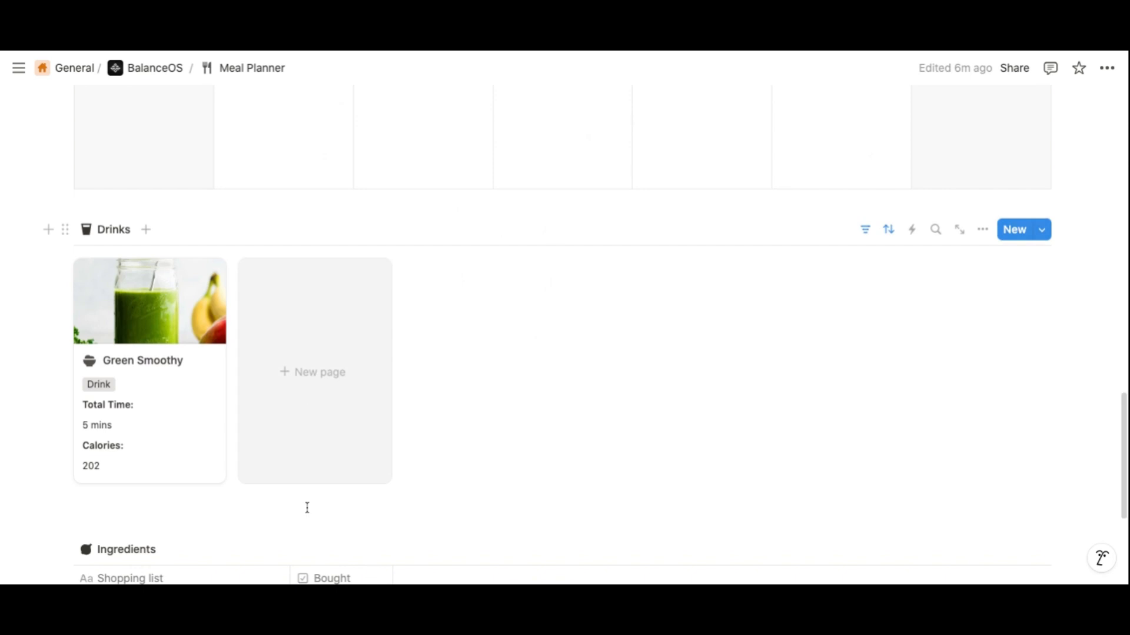
scroll(307, 371, down, 4)
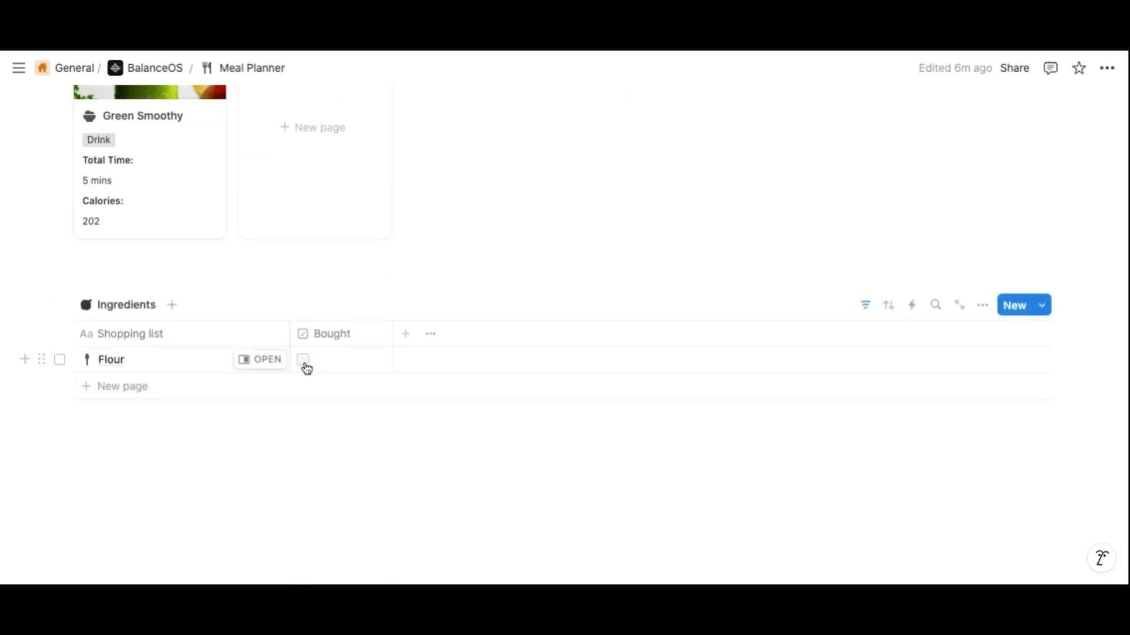
click(304, 363)
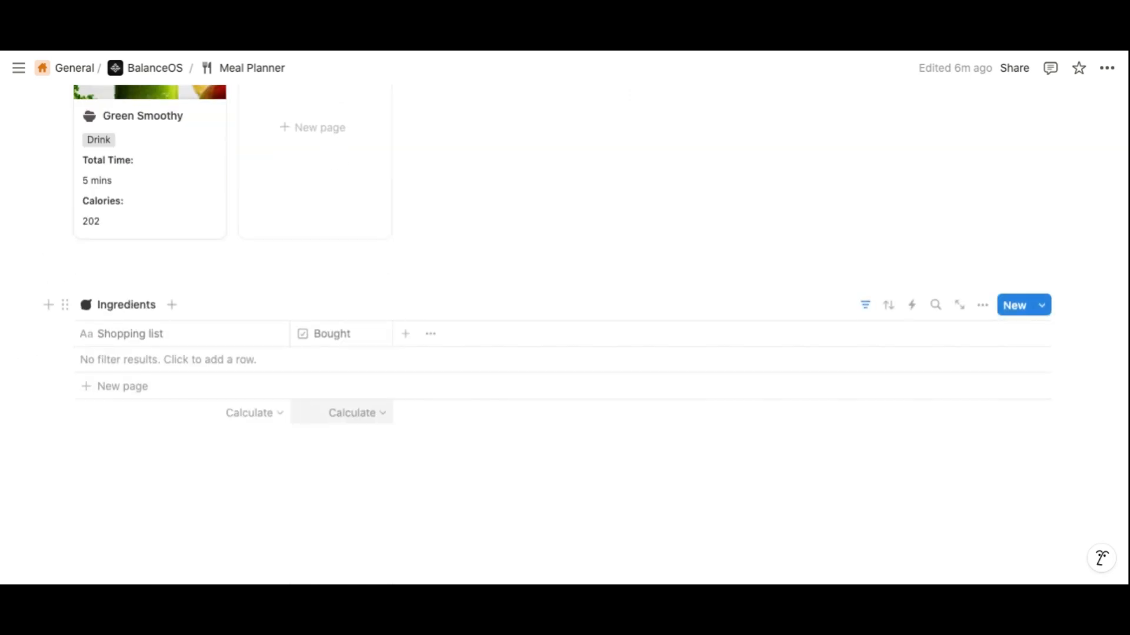
Return to the BalanceOS home page and open the Template Setup instructions page
scroll(309, 383, up, 20)
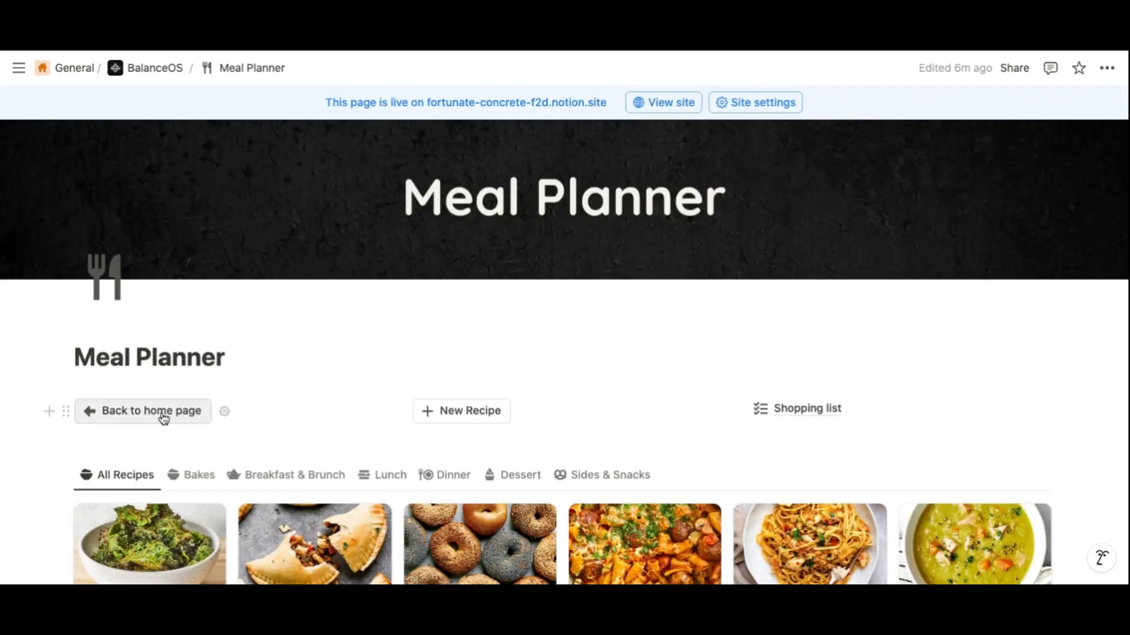
click(164, 419)
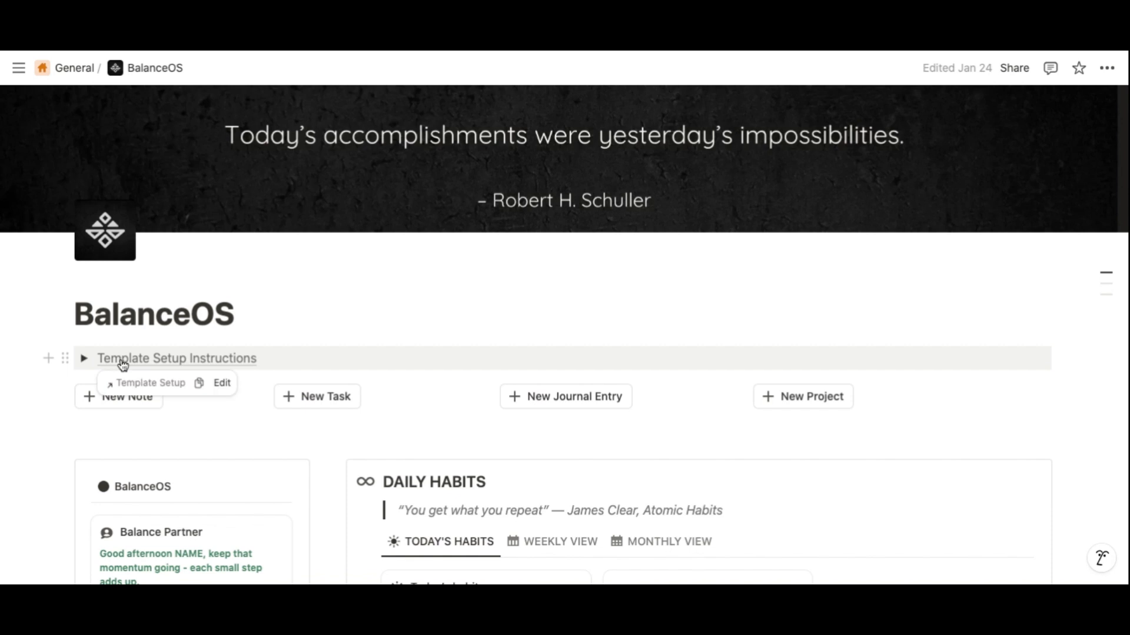
click(179, 364)
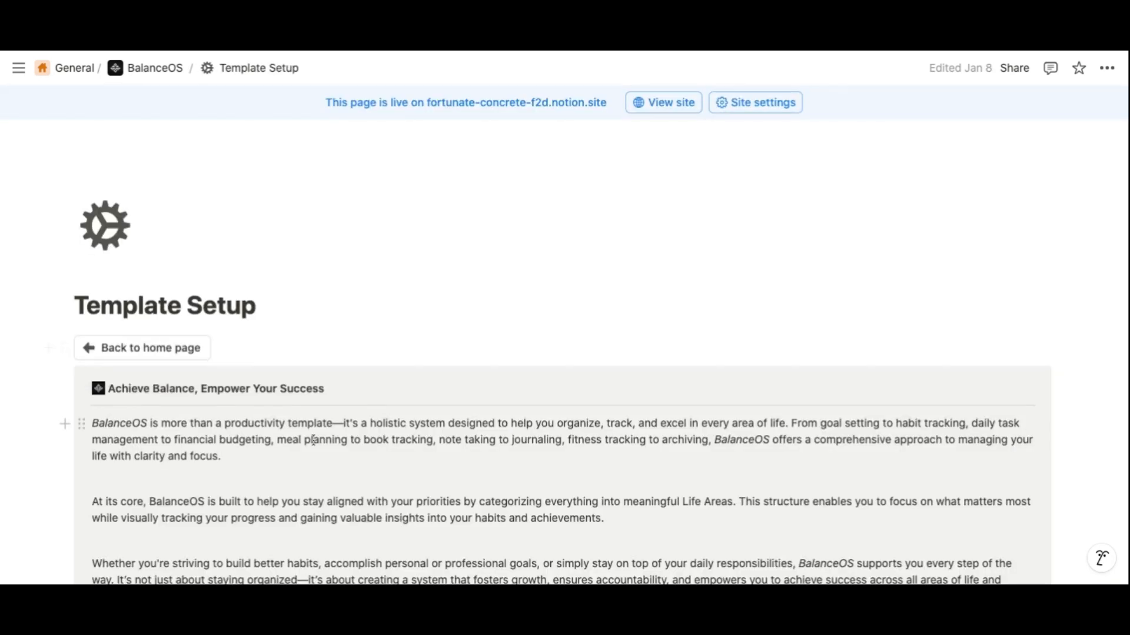
Collapse the Custom BalanceOS Page Covers section, expand the Meal Planner Page instructions and read how to plan meals and create a shopping list
scroll(313, 439, down, 5)
scroll(134, 477, down, 8)
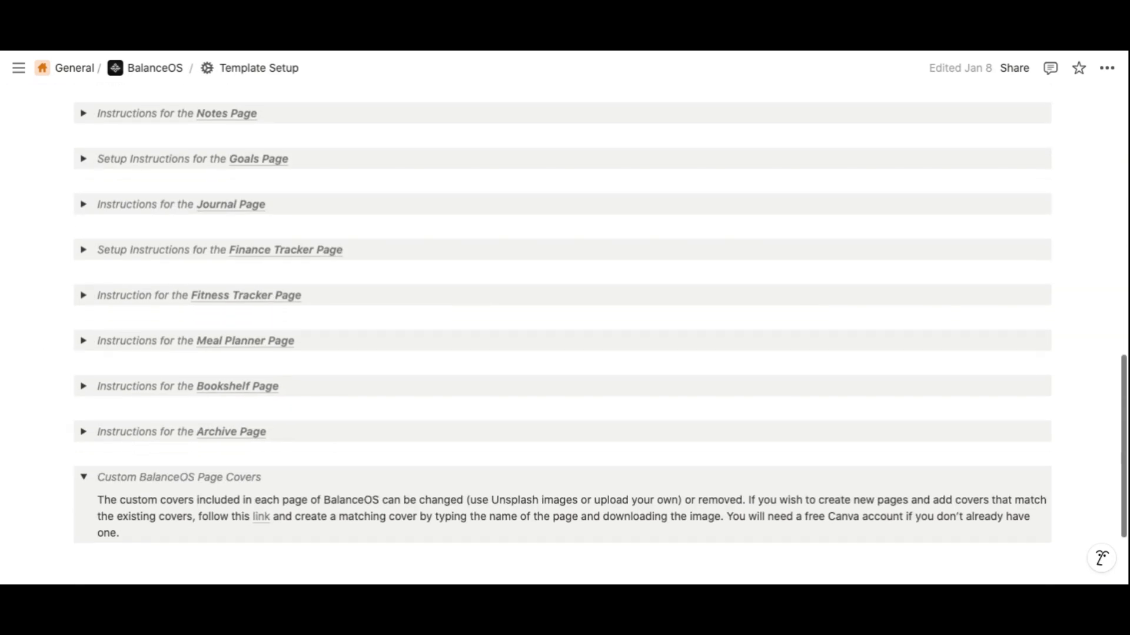
click(83, 477)
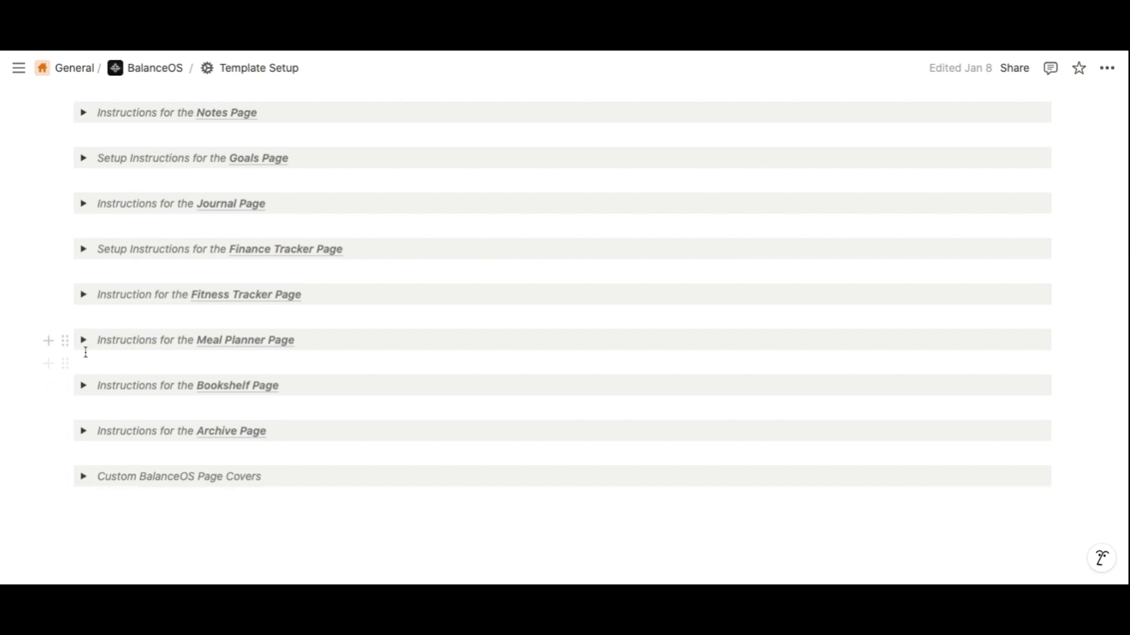
click(83, 340)
scroll(196, 463, down, 10)
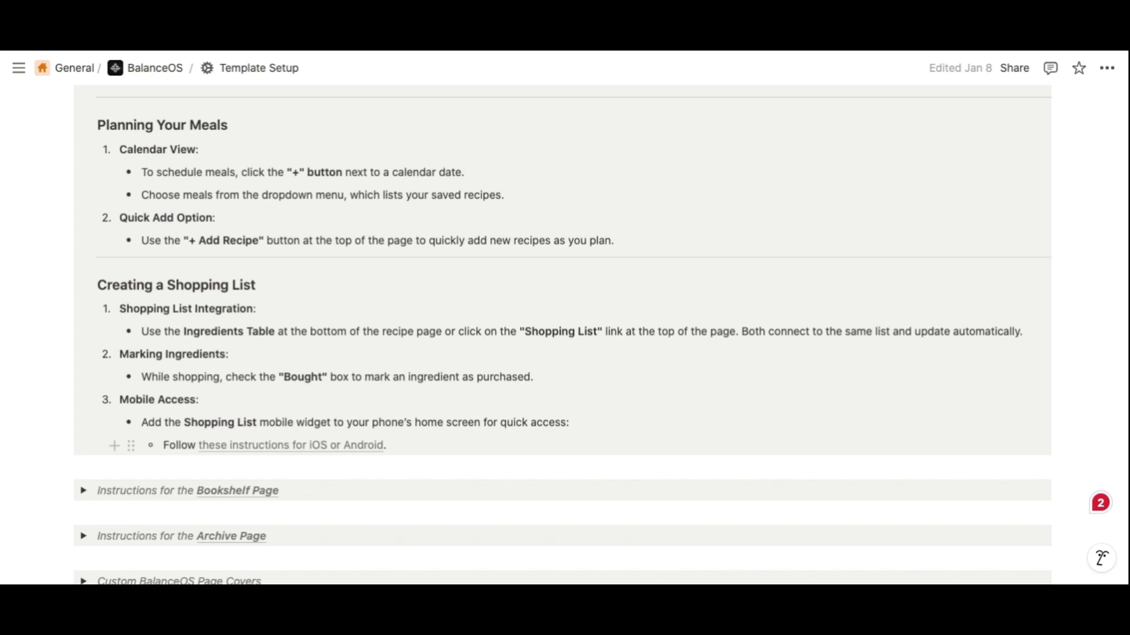
scroll(335, 141, up, 10)
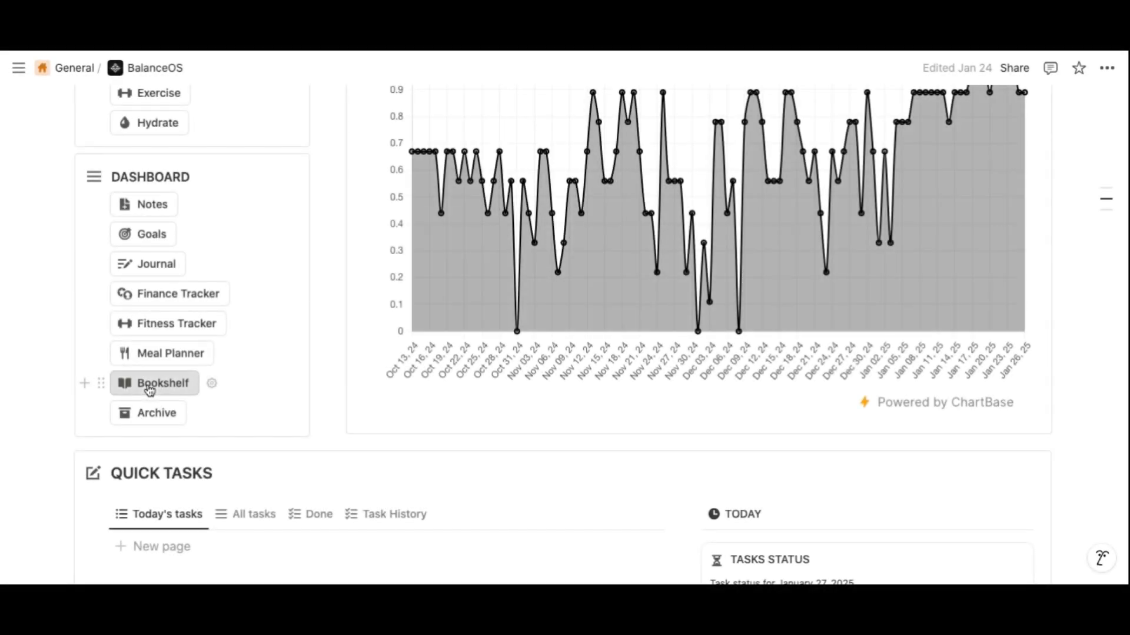
Open the Bookshelf page from the BalanceOS dashboard and view the books in Reading Now
click(148, 385)
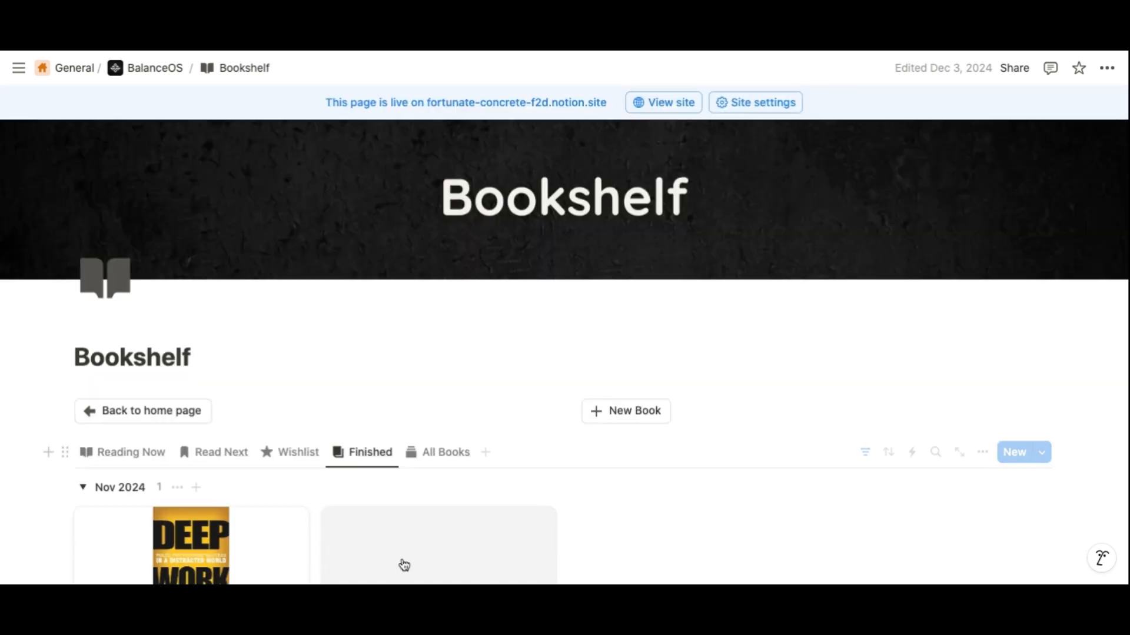
click(154, 438)
scroll(338, 353, down, 1)
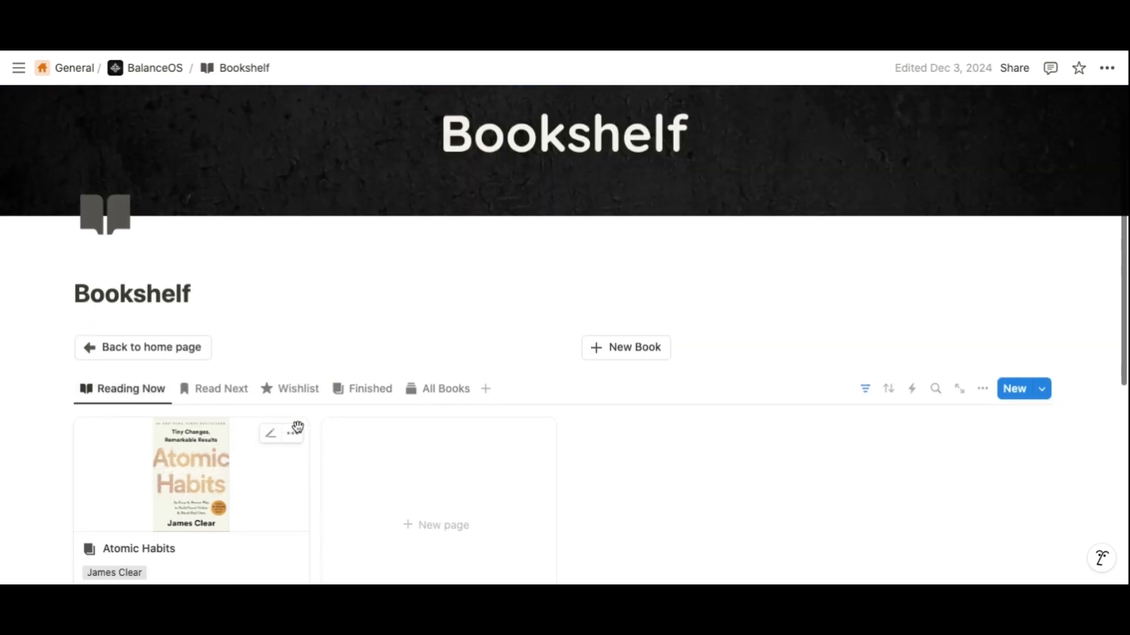
scroll(339, 342, down, 3)
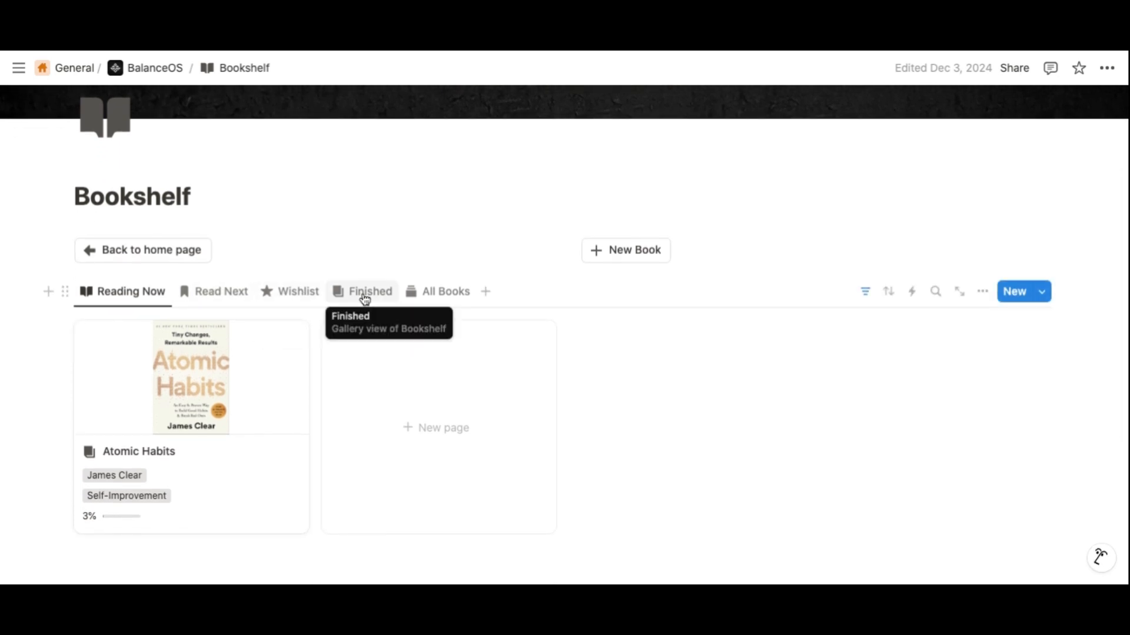
scroll(308, 275, down, 1)
scroll(308, 275, down, 1)
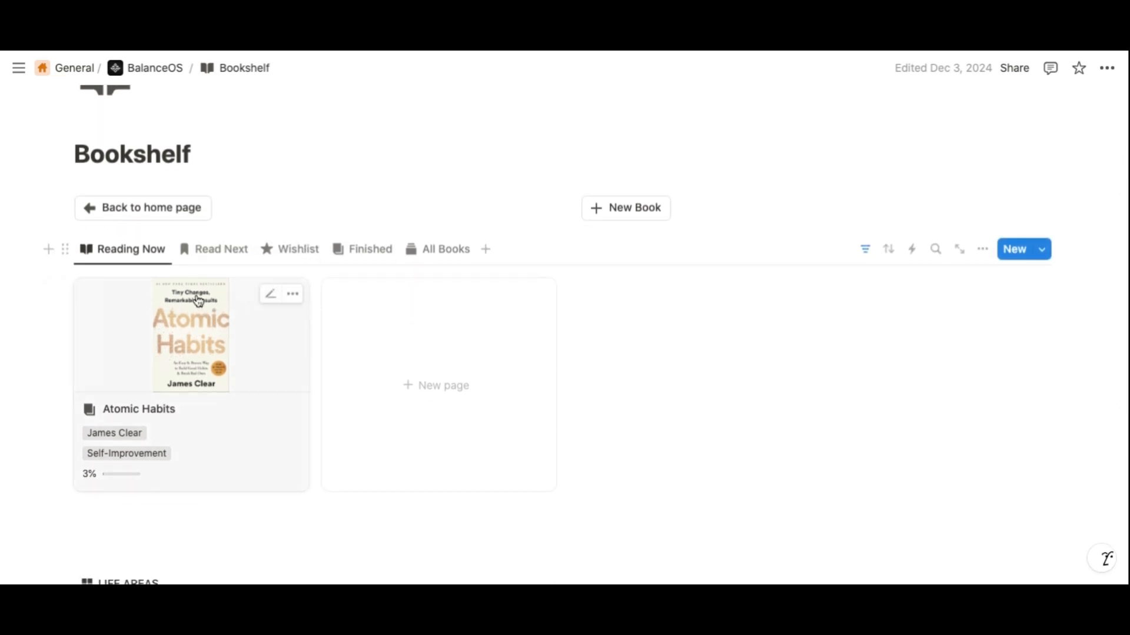
View the Finished books and examine the Deep Work card
click(373, 255)
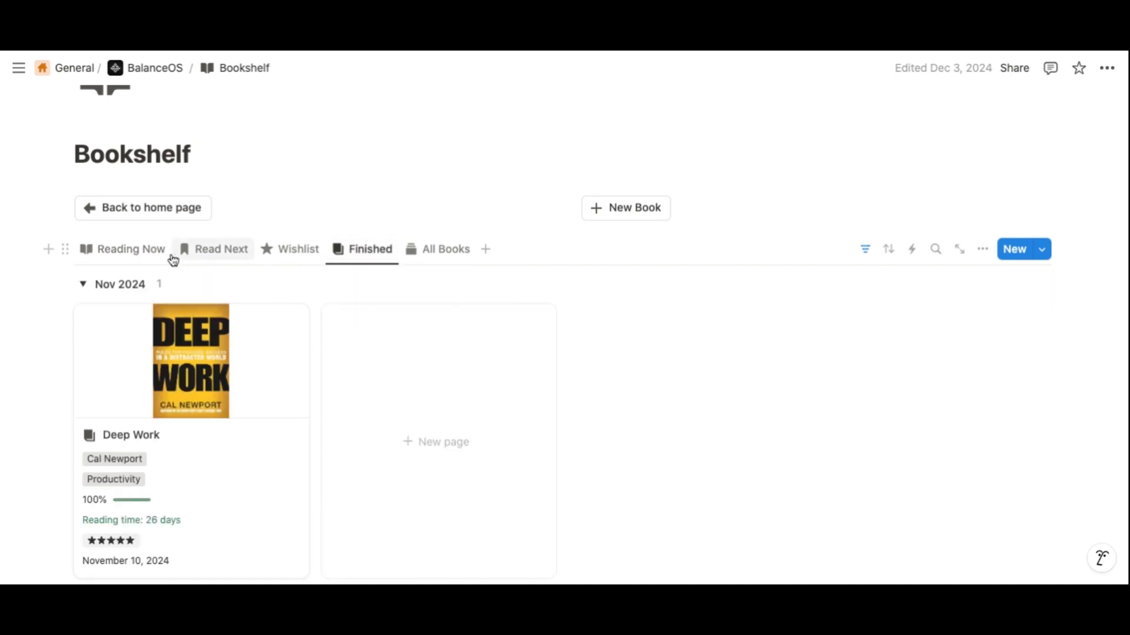
scroll(157, 428, down, 2)
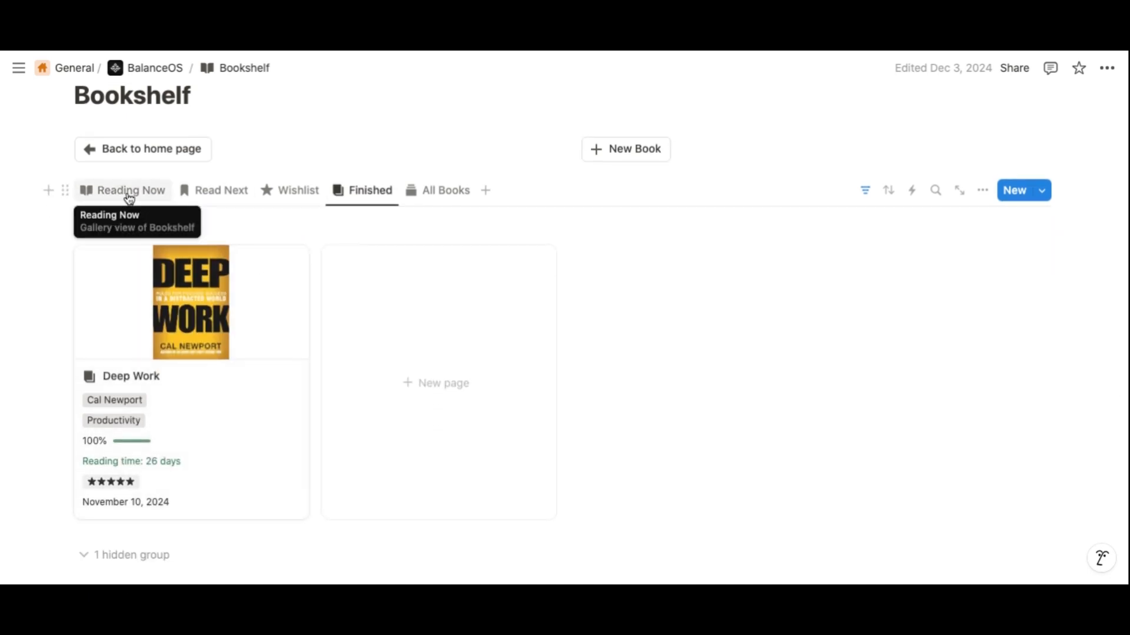
click(288, 261)
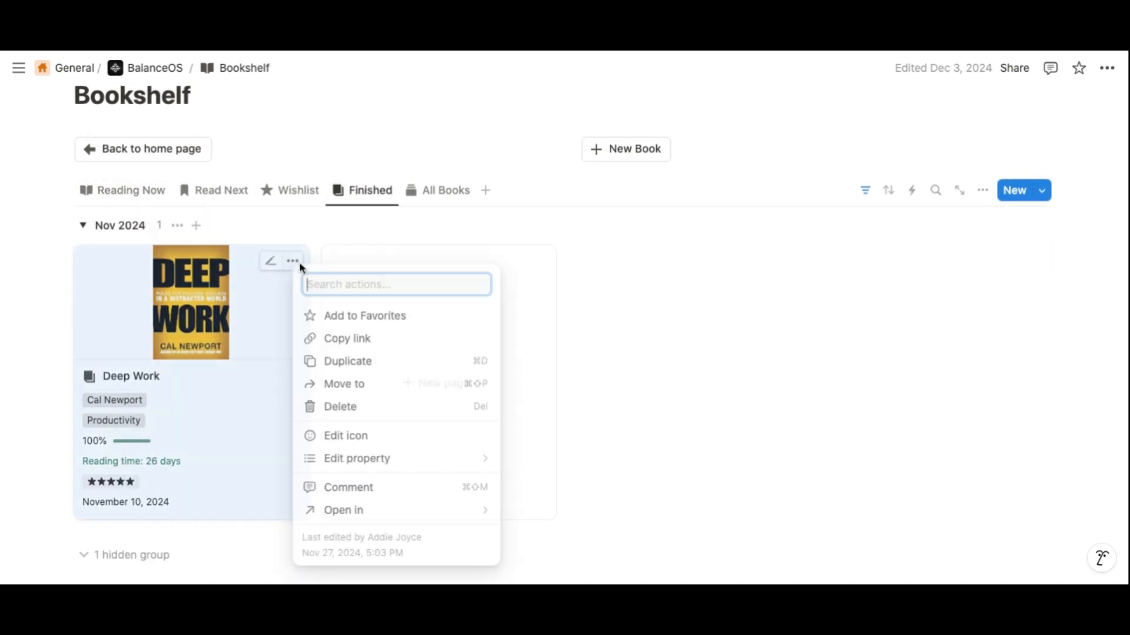
click(285, 234)
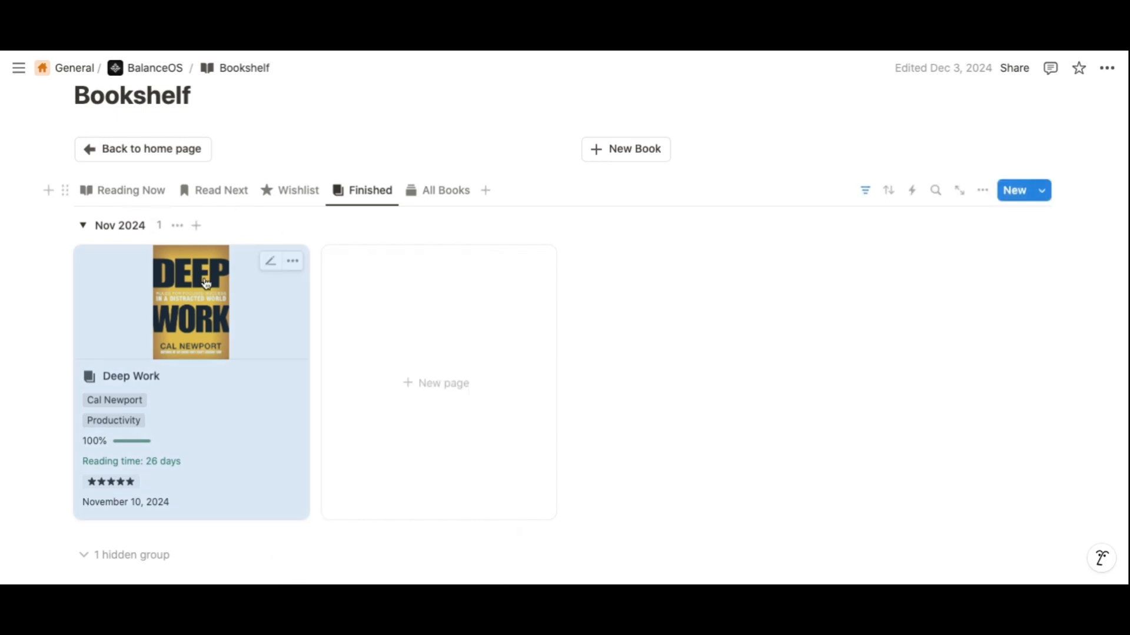
scroll(194, 294, up, 2)
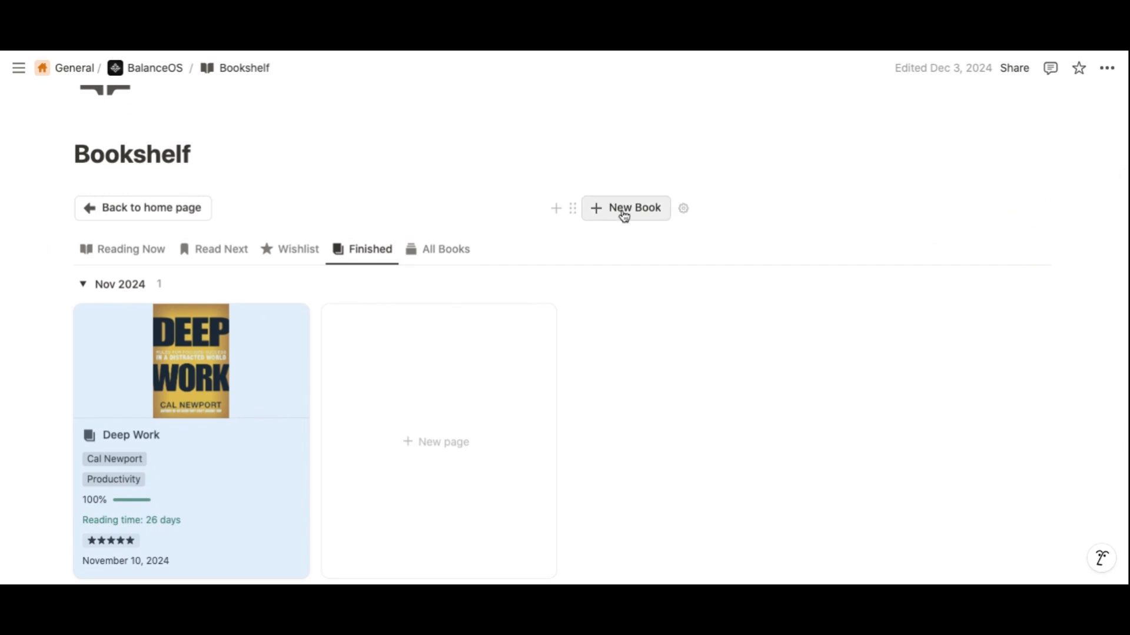
Create a new book entry in the Bookshelf and look over its Author(s) and Topic options without choosing any
click(622, 211)
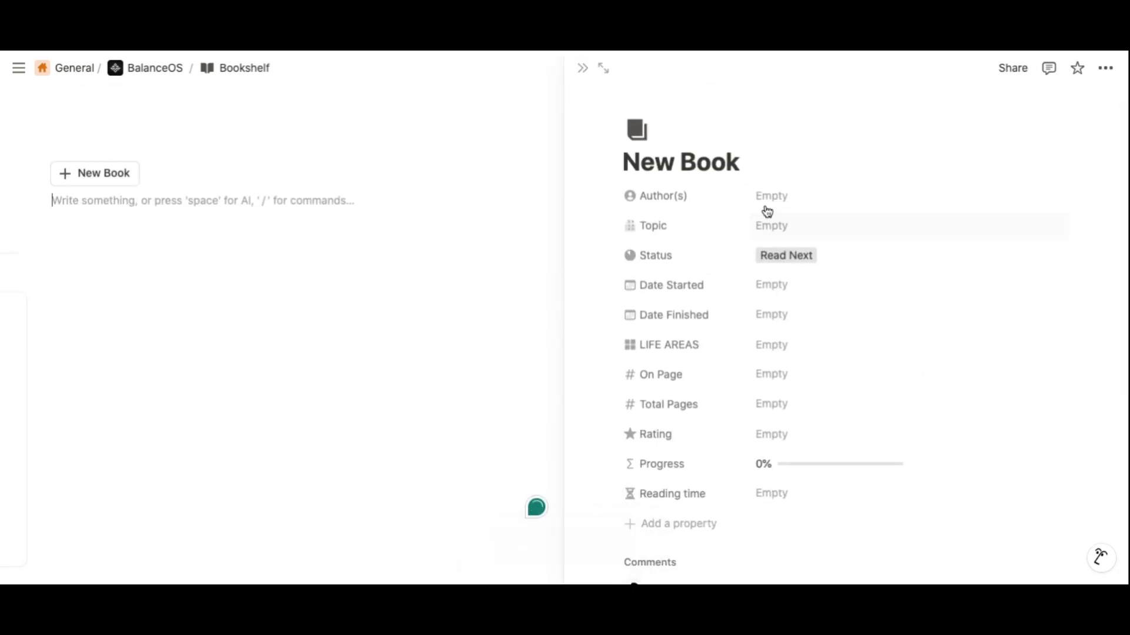
click(774, 199)
click(718, 235)
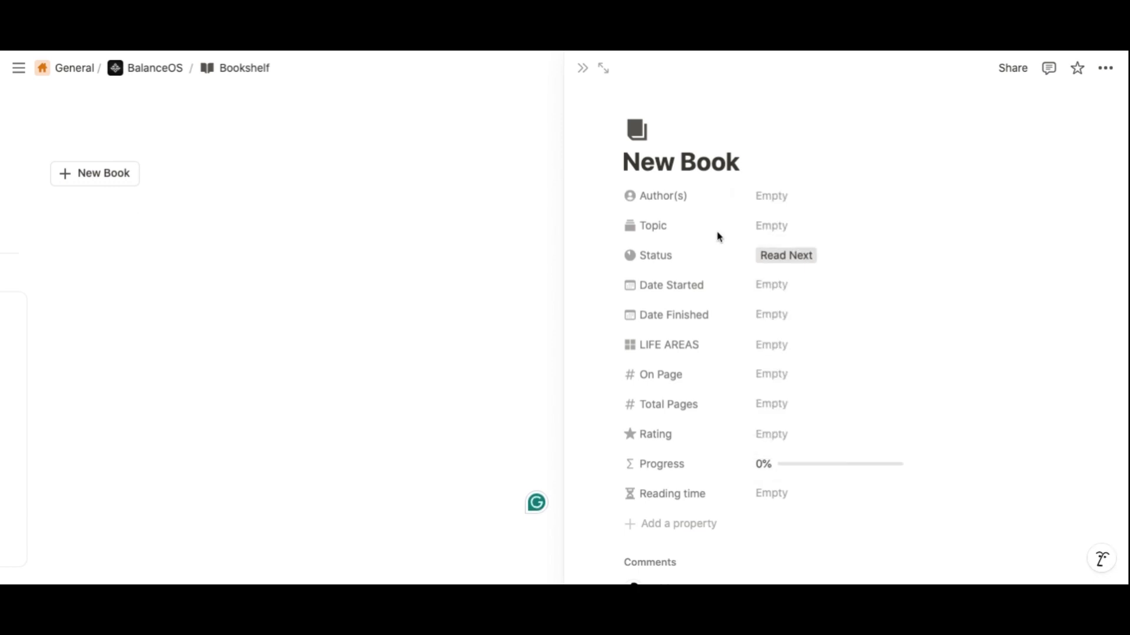
click(776, 230)
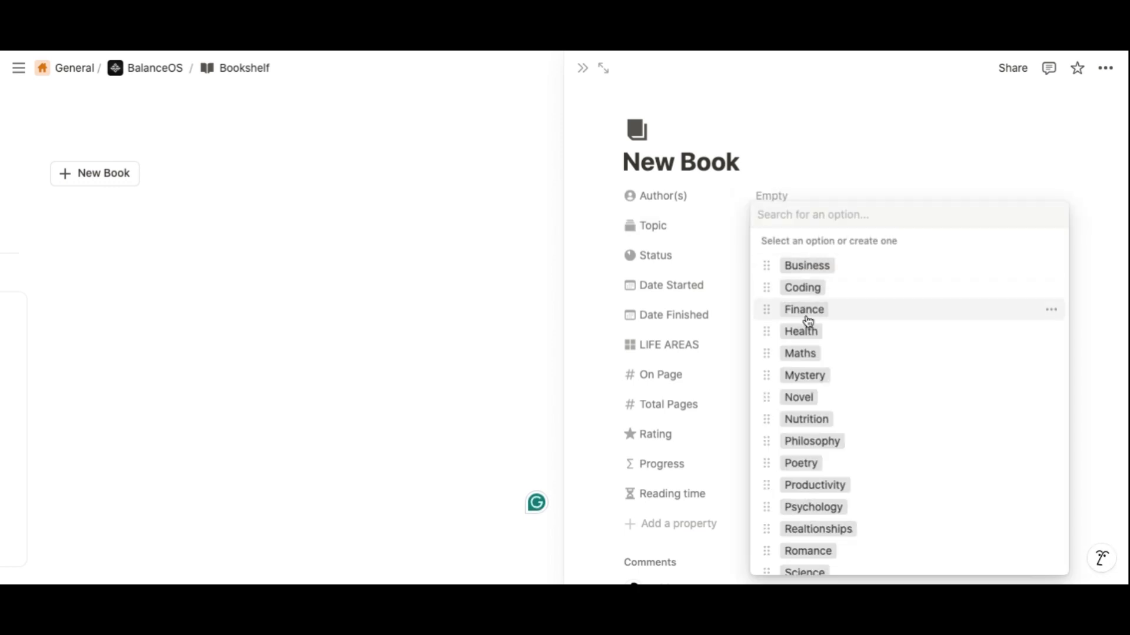
scroll(811, 446, down, 1)
scroll(816, 449, up, 1)
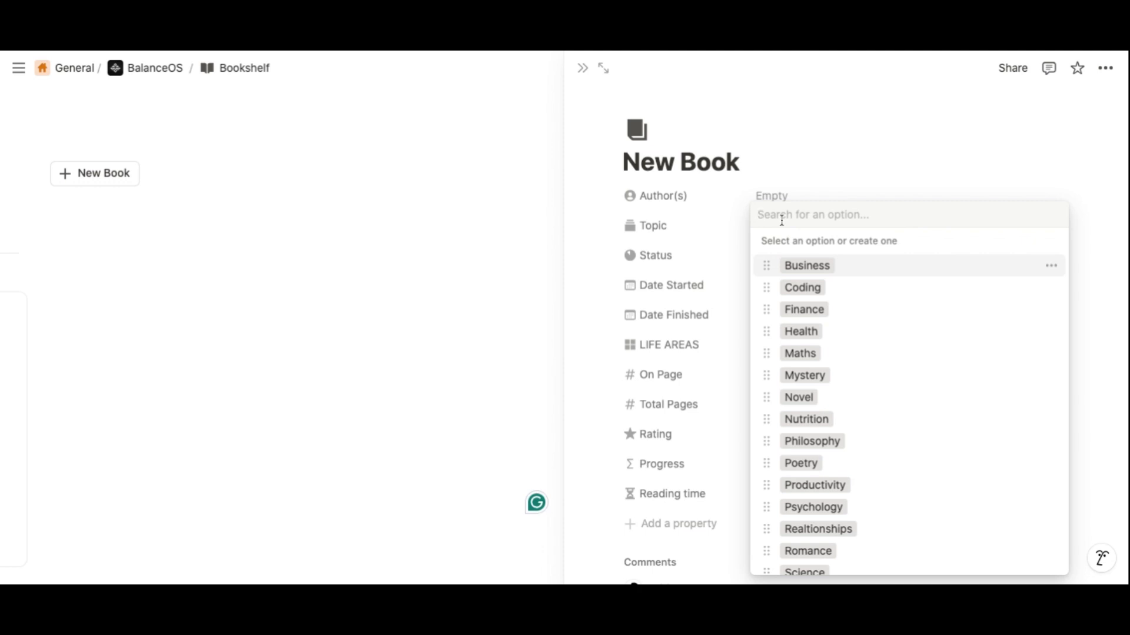
click(743, 255)
Set the new book's status to Wishlist and review the available status options
click(790, 258)
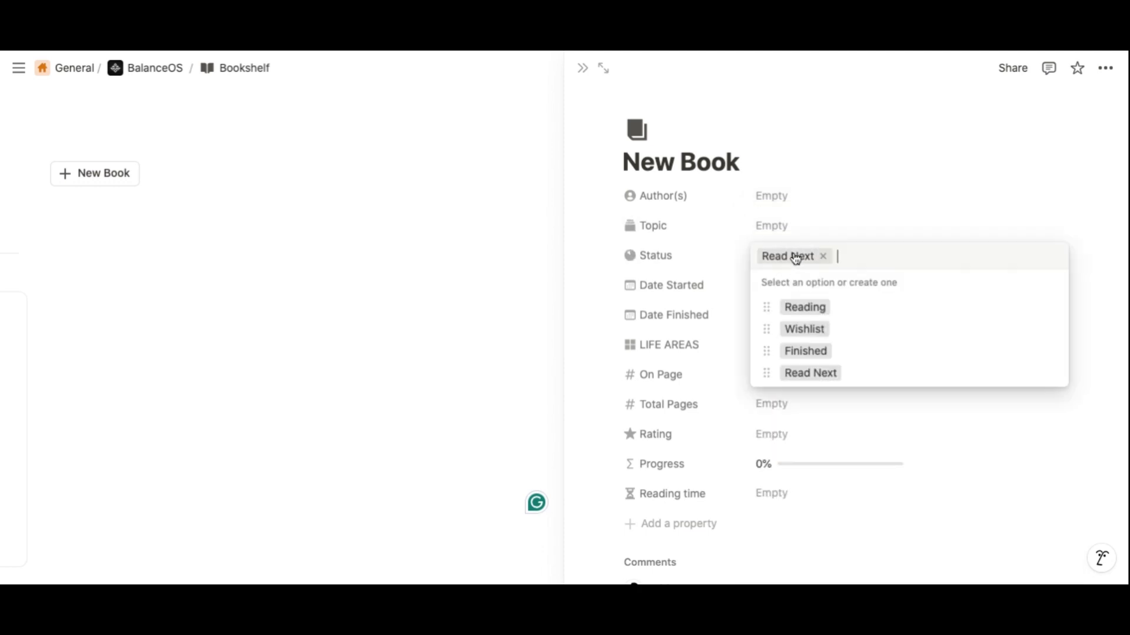
click(806, 329)
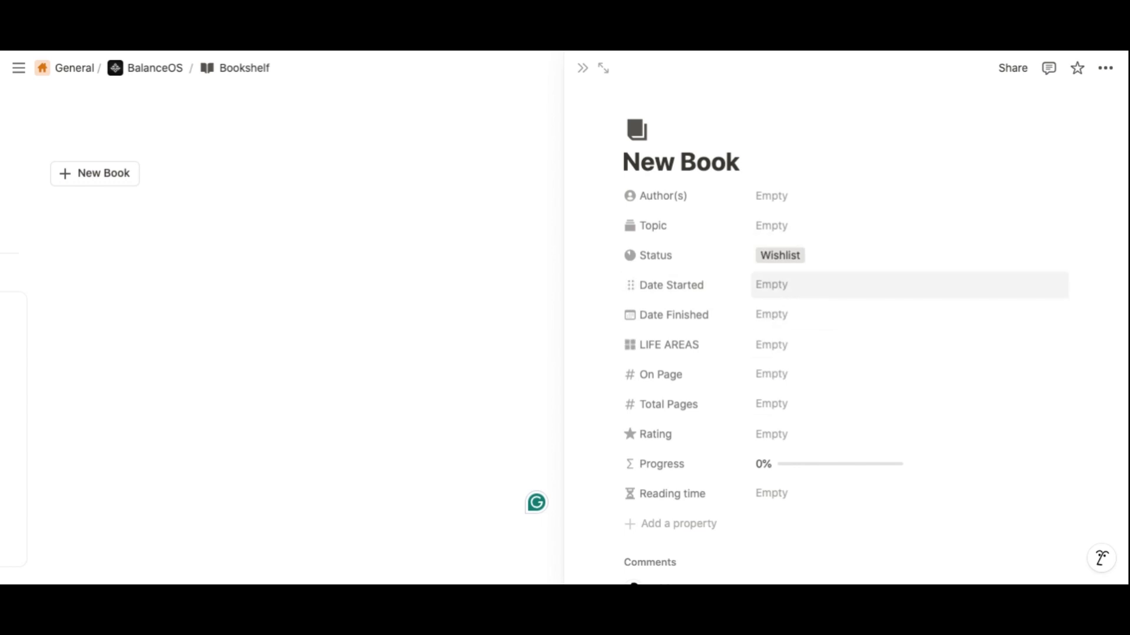
click(787, 266)
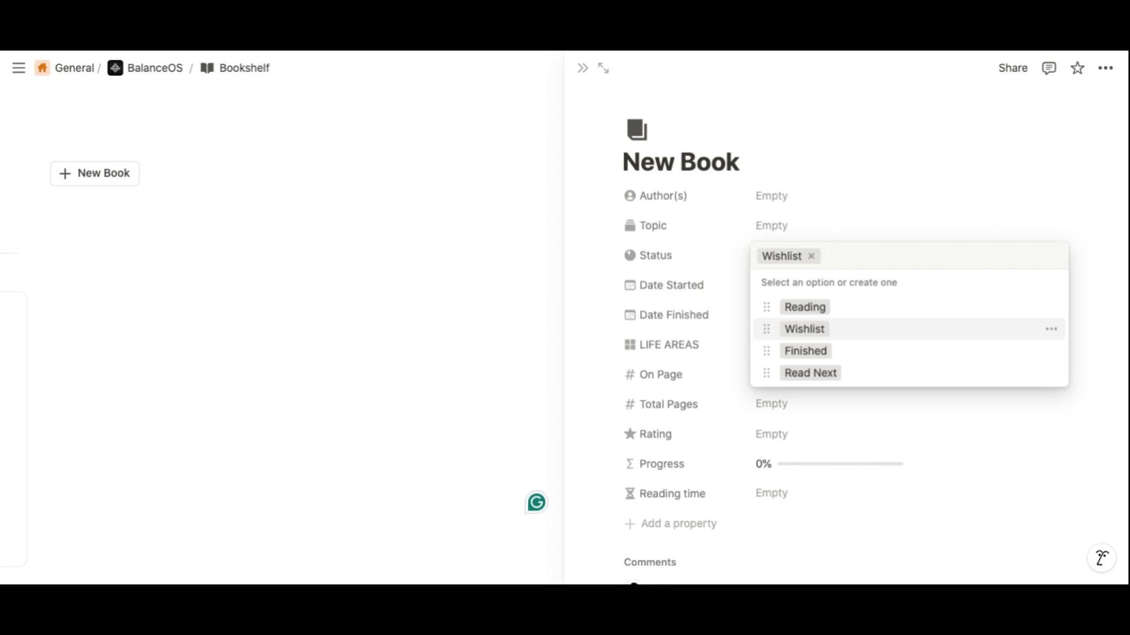
click(748, 374)
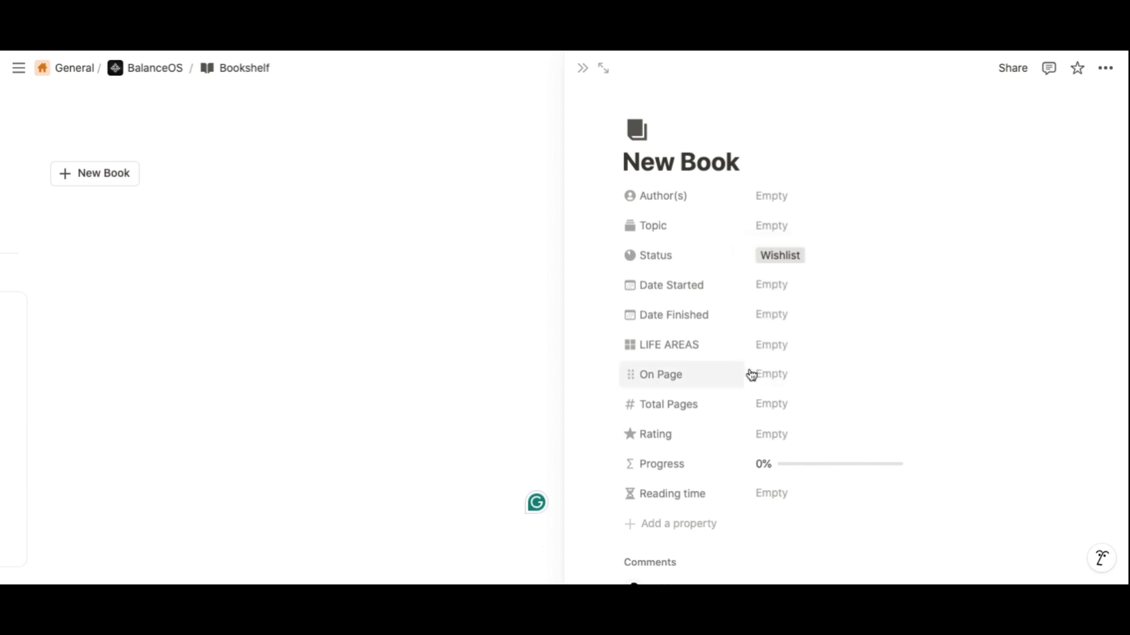
Set the new book's Total Pages to 200 and On Page to 20
click(775, 404)
text(200)
key(Return)
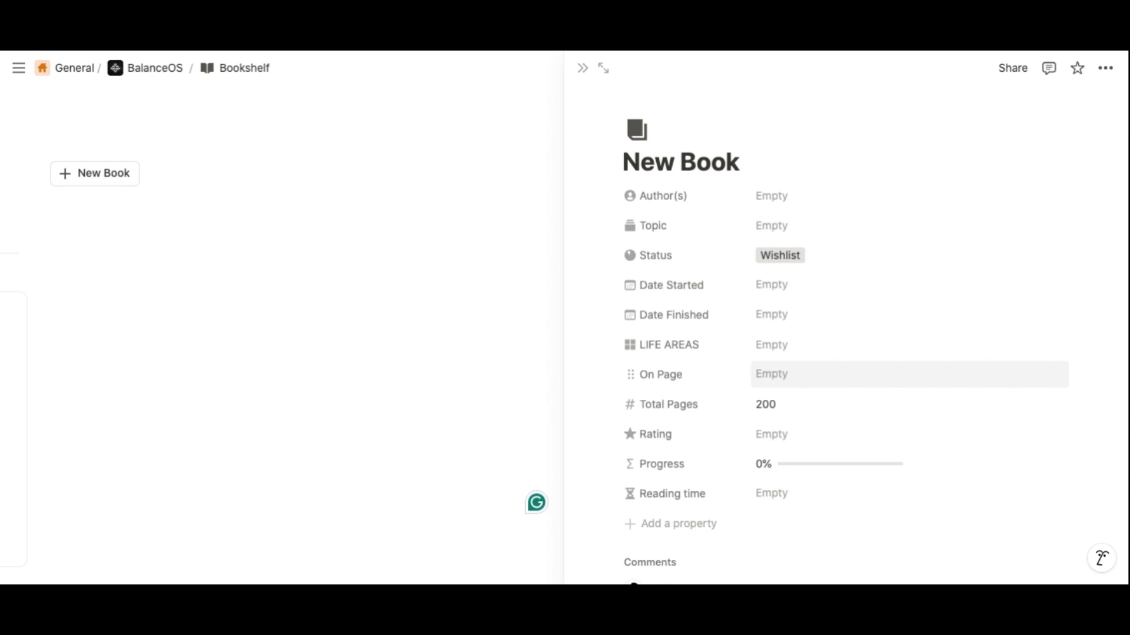
click(774, 374)
text(20)
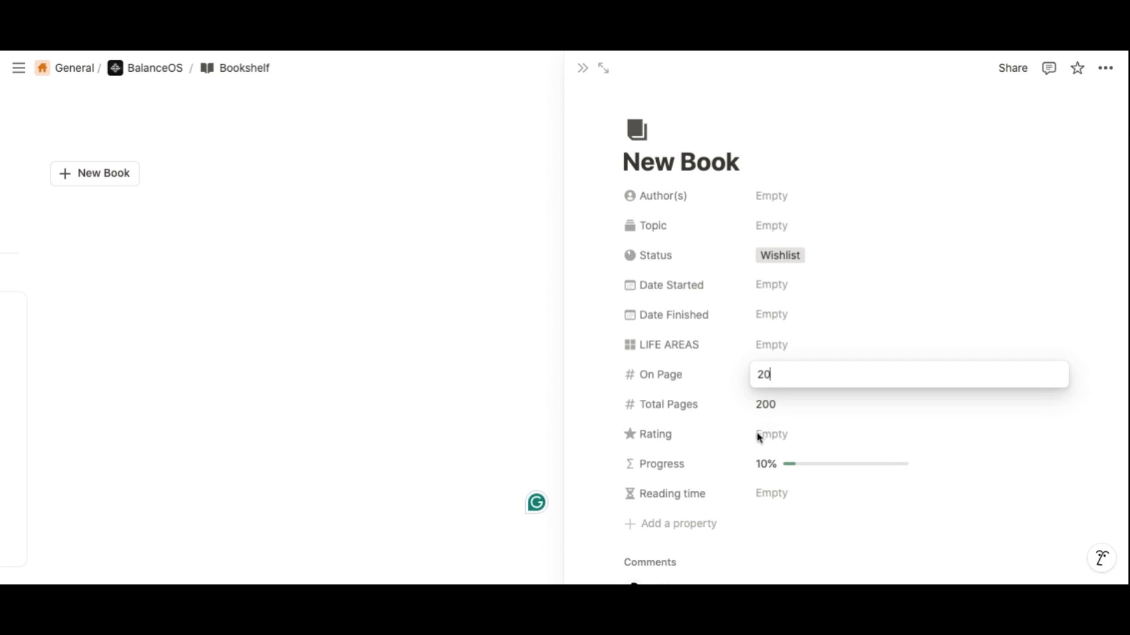
key(Return)
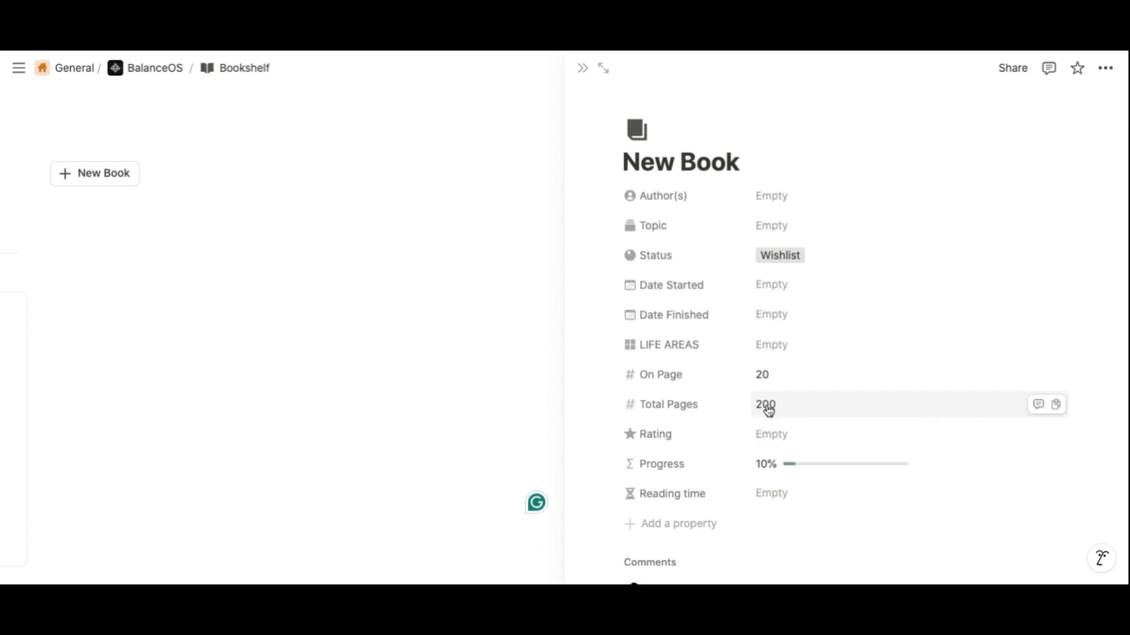
Set the new book's Date Started to January 27, 2025
click(771, 285)
click(807, 364)
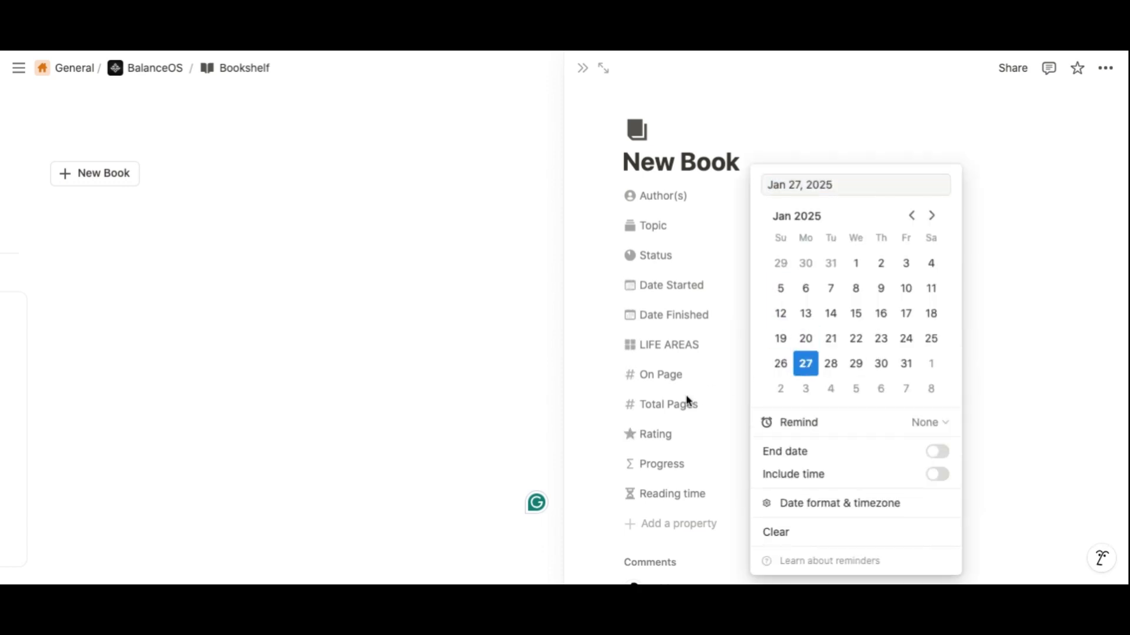
click(686, 399)
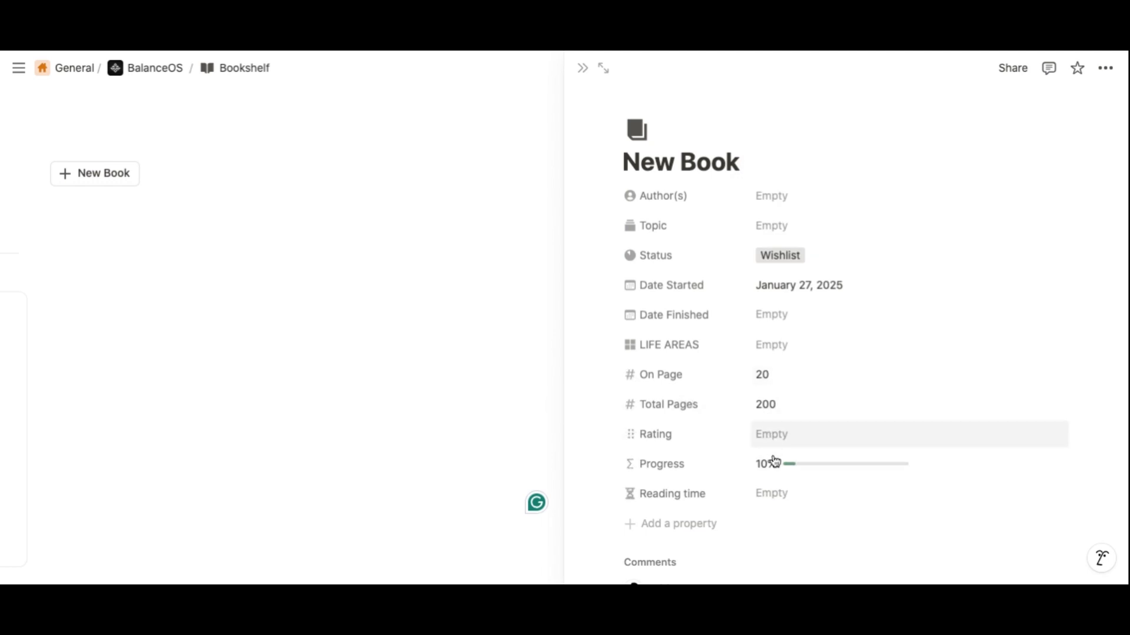
Check the new book's Rating field and examine the Book Review template sections, from Summary through Final Verdict
scroll(771, 471, down, 1)
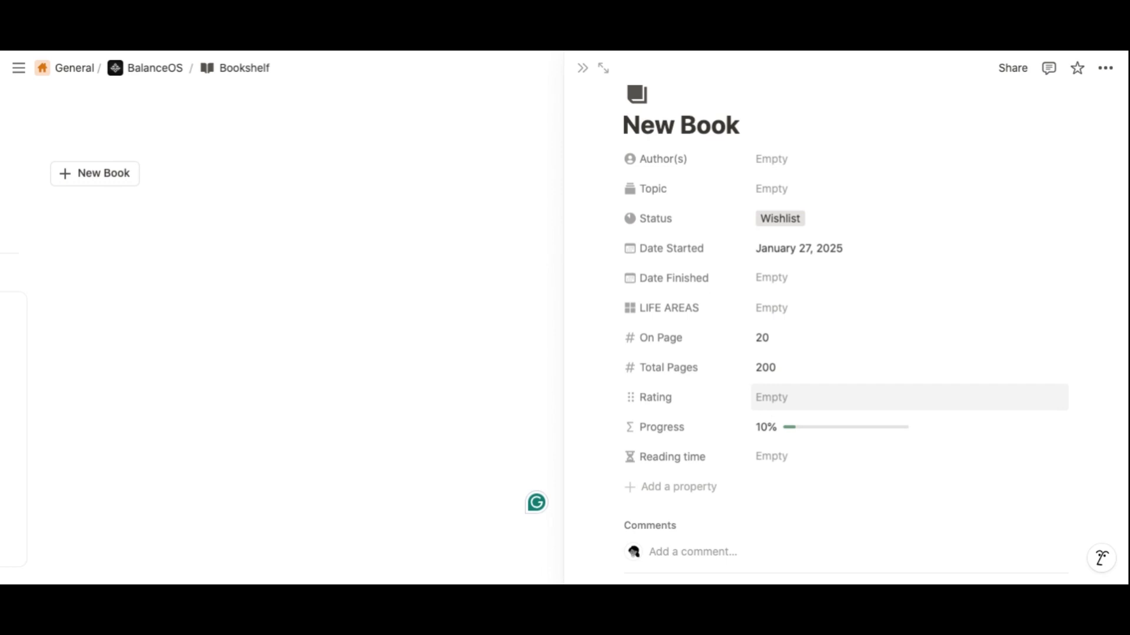
click(771, 400)
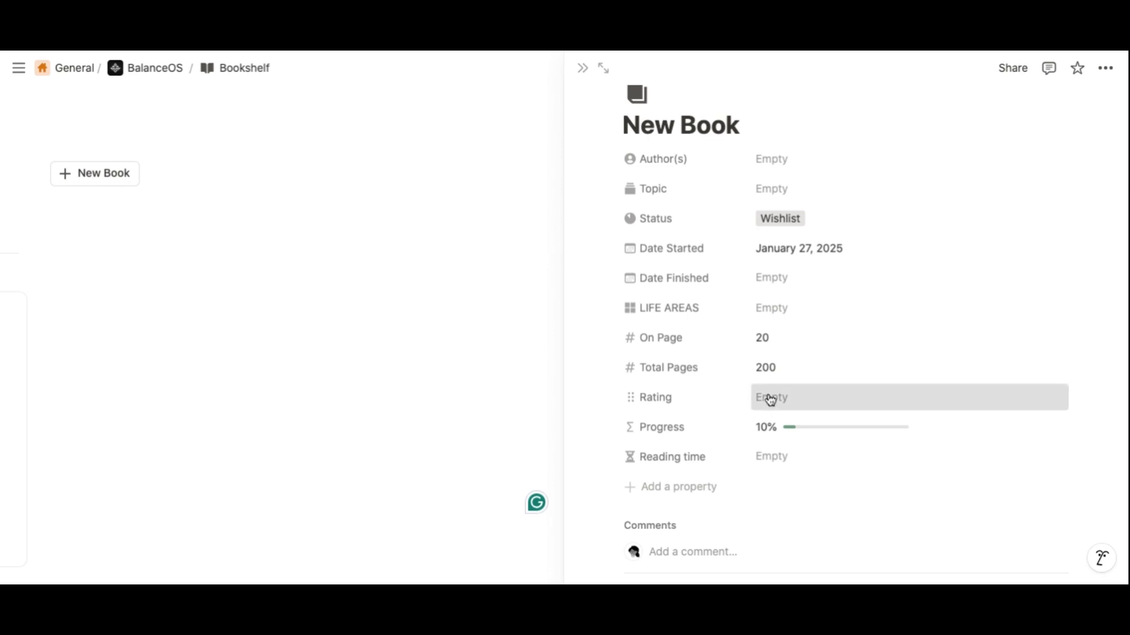
click(724, 388)
scroll(734, 467, down, 6)
scroll(846, 329, down, 4)
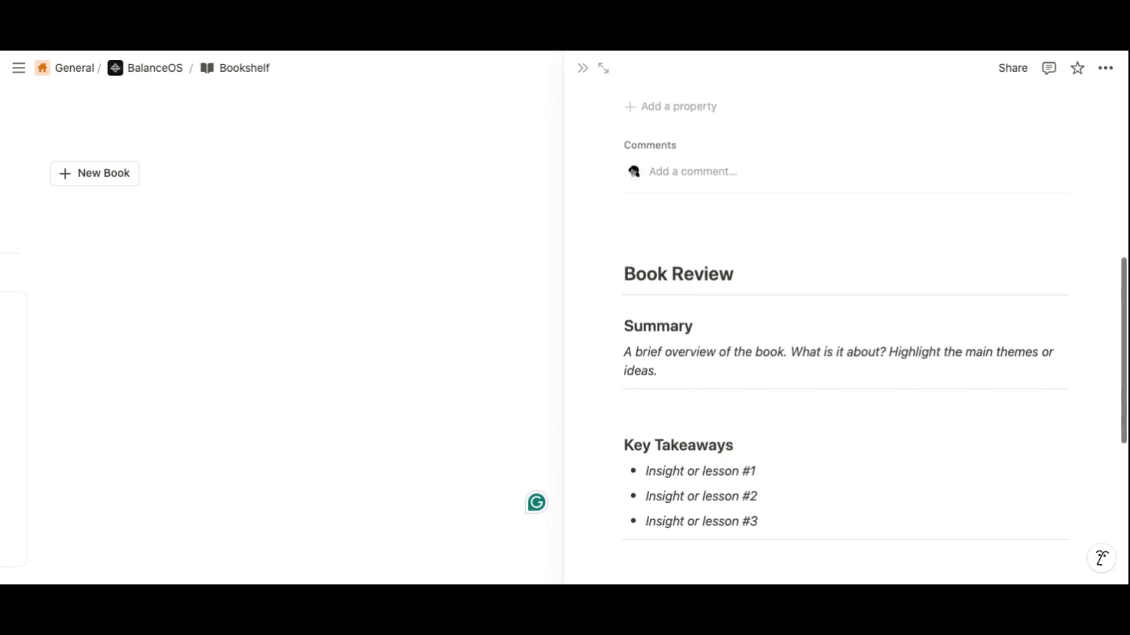
scroll(846, 329, down, 2)
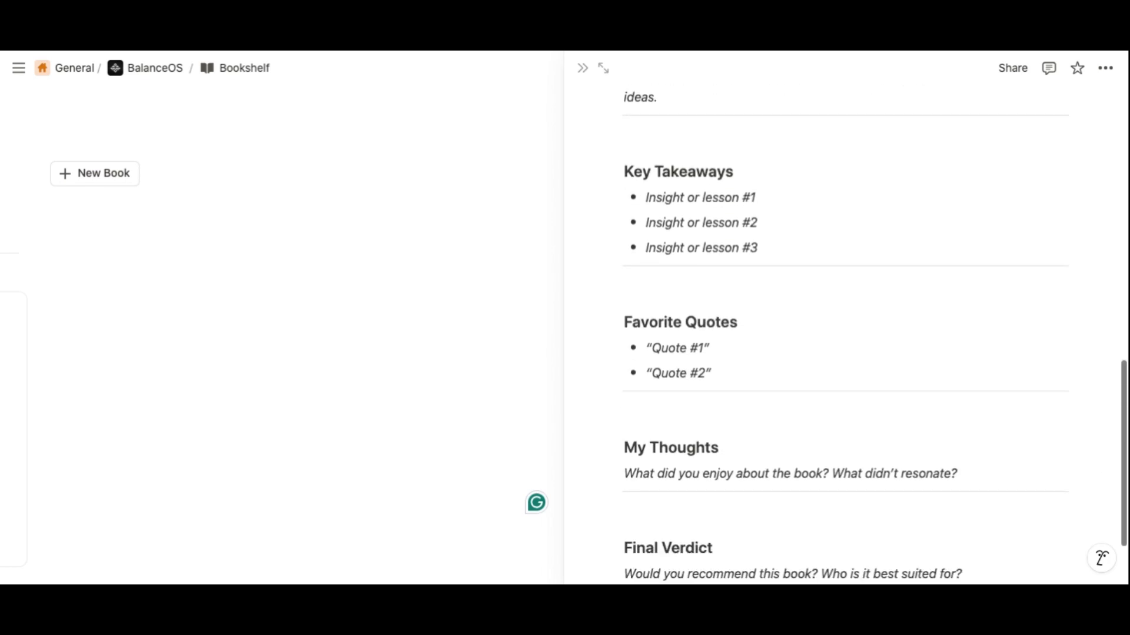
scroll(846, 329, up, 9)
scroll(794, 282, up, 5)
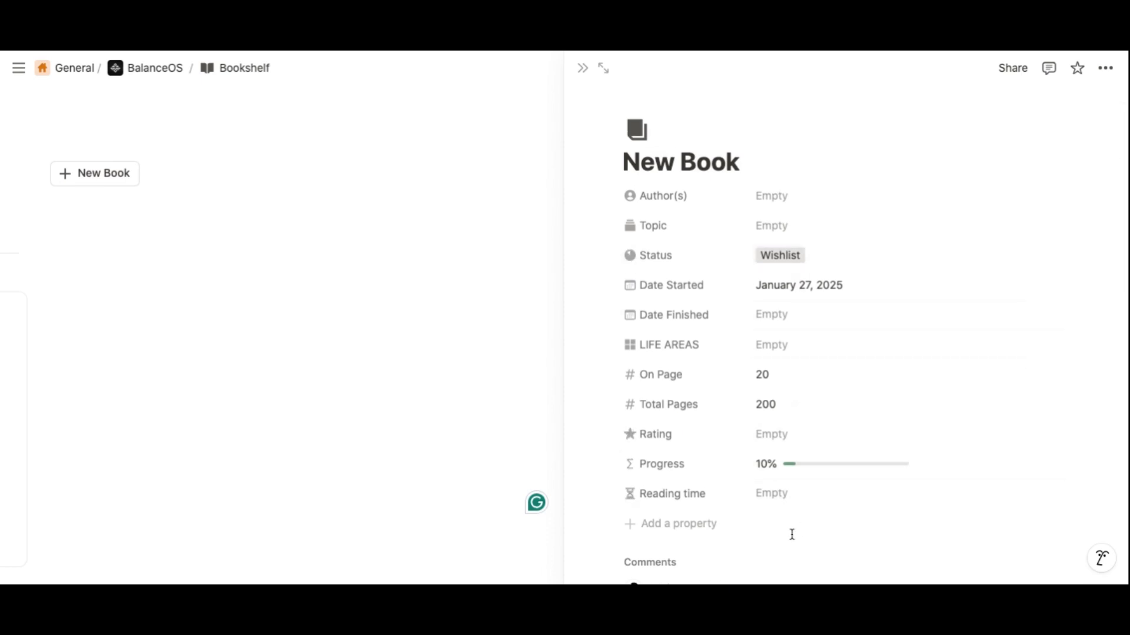
Link the new book to the Health & Fitness life area and close its page
click(770, 352)
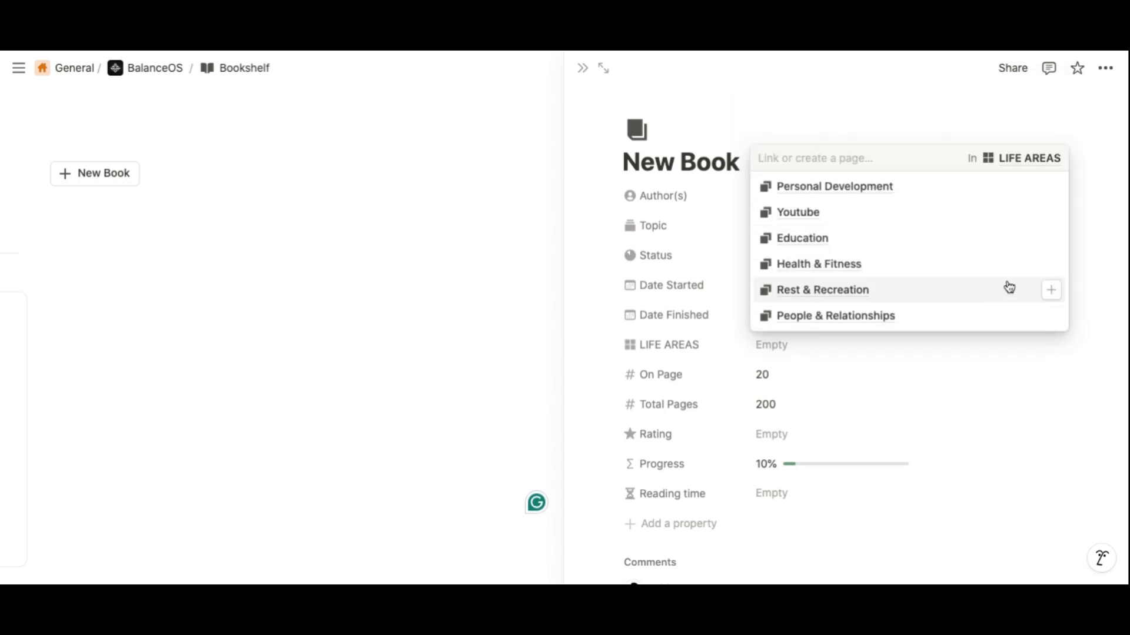
click(1052, 264)
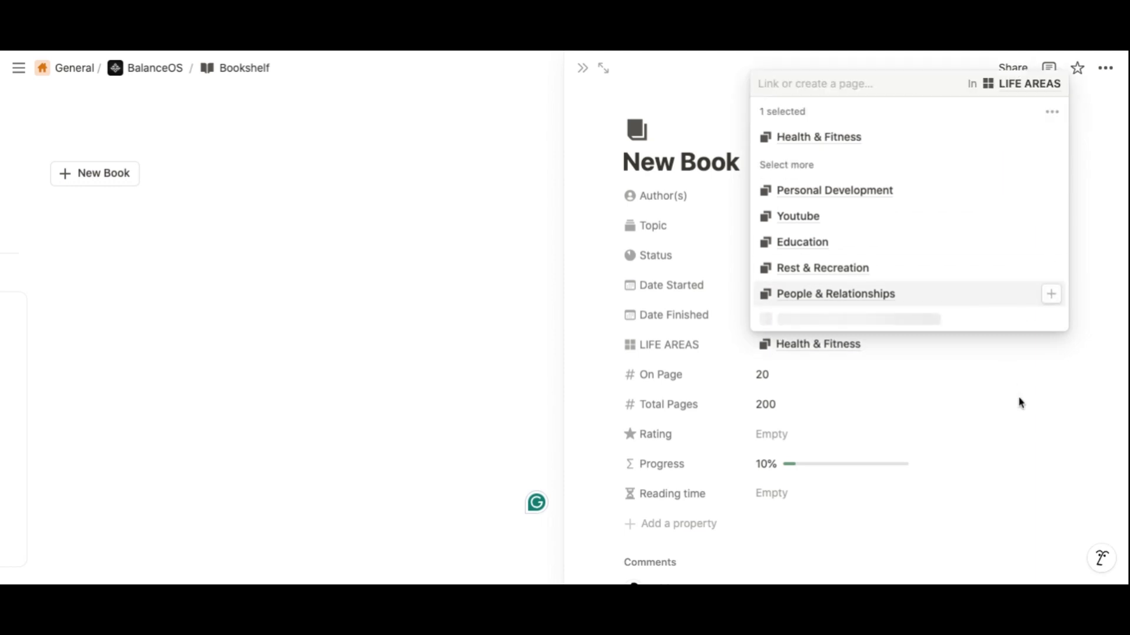
click(991, 421)
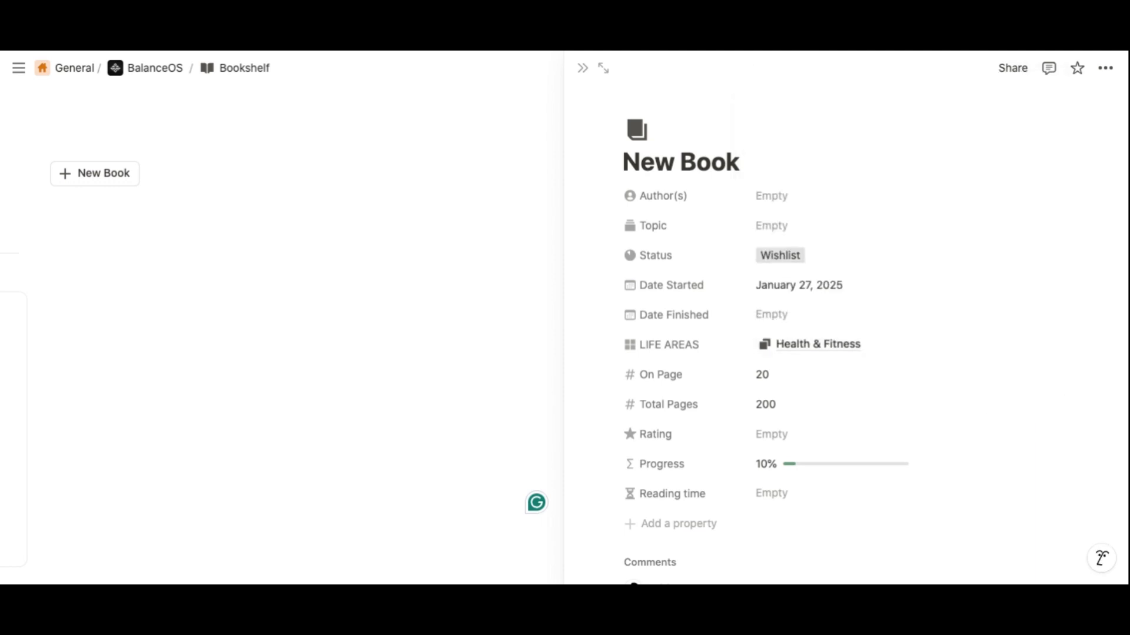
click(581, 71)
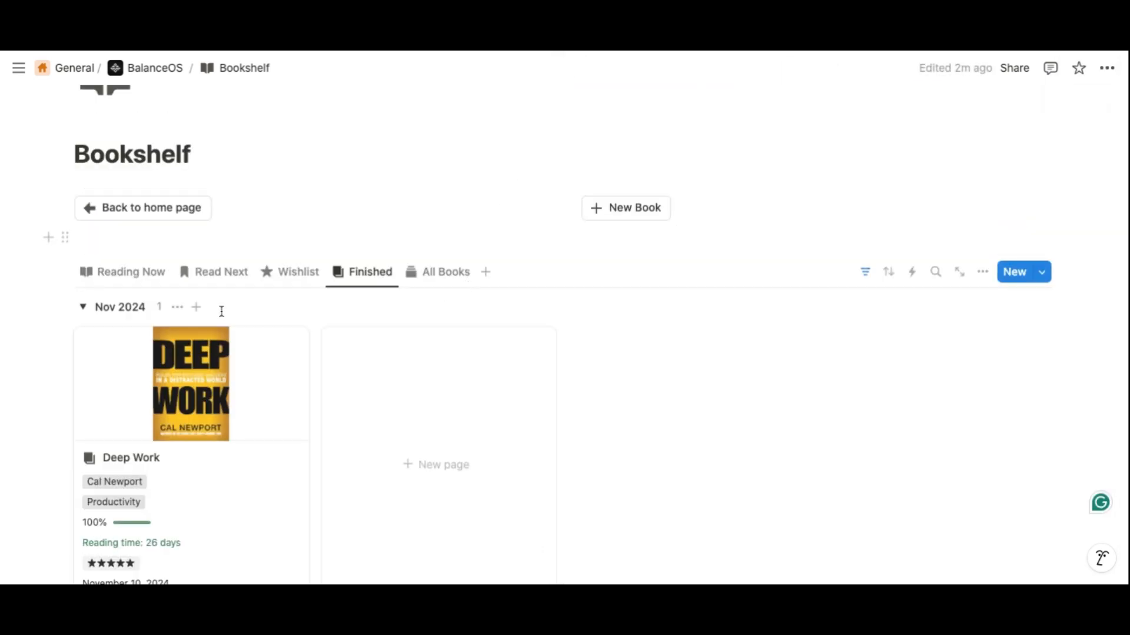
Review the Bookshelf's views from Reading Now through All Books, including the books grouped by topic
click(157, 272)
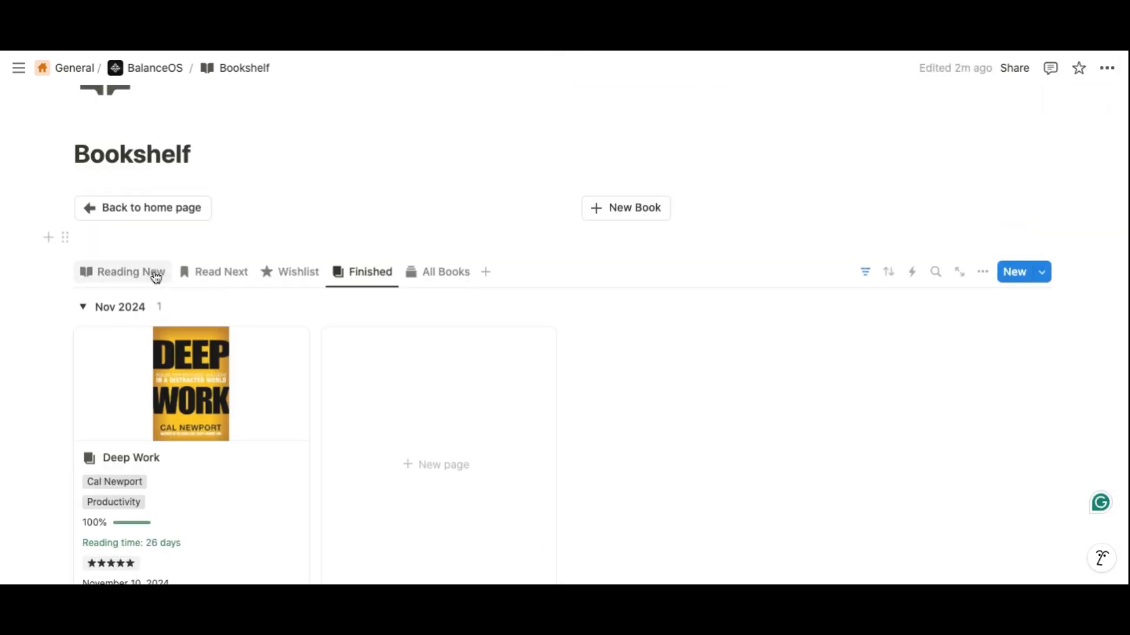
click(228, 278)
click(295, 276)
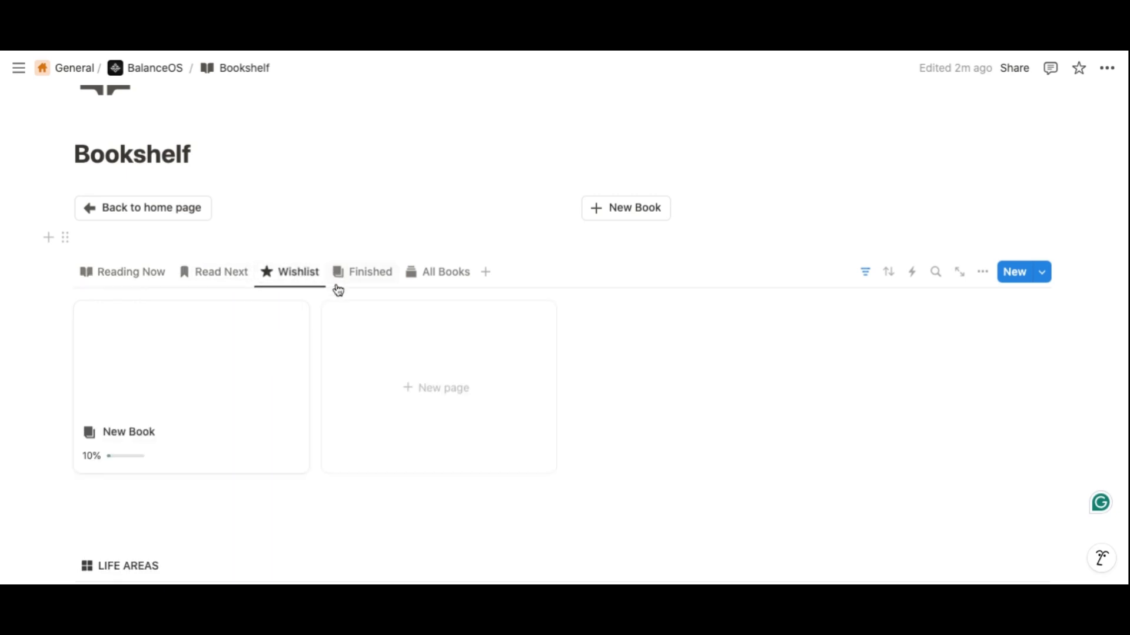
scroll(353, 270, down, 1)
click(365, 257)
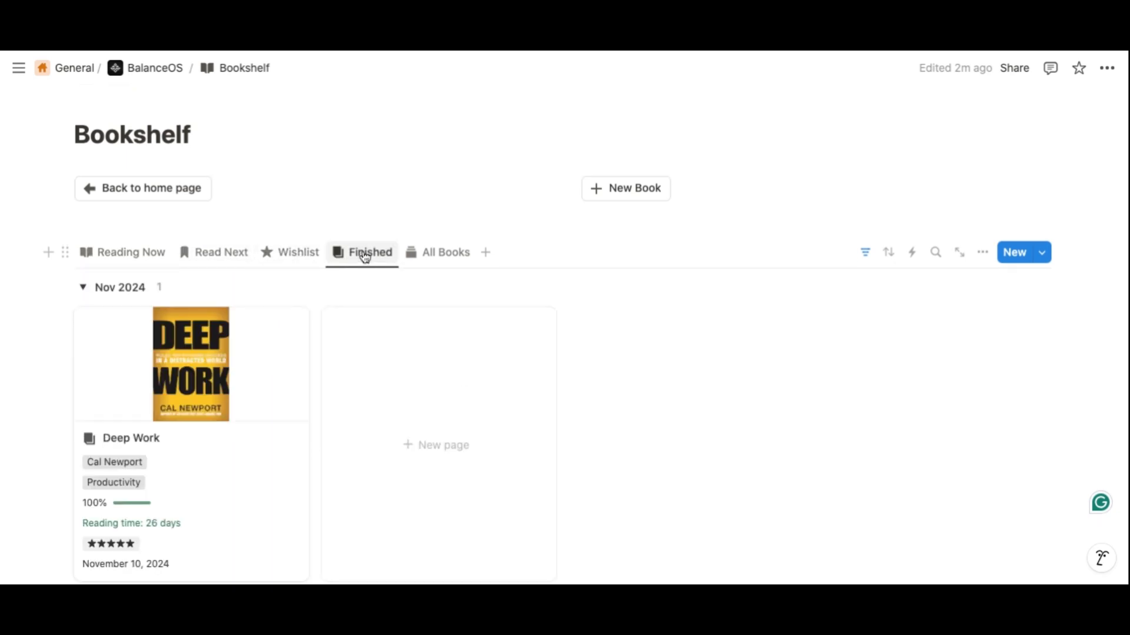
click(439, 255)
scroll(418, 342, down, 2)
scroll(418, 342, down, 10)
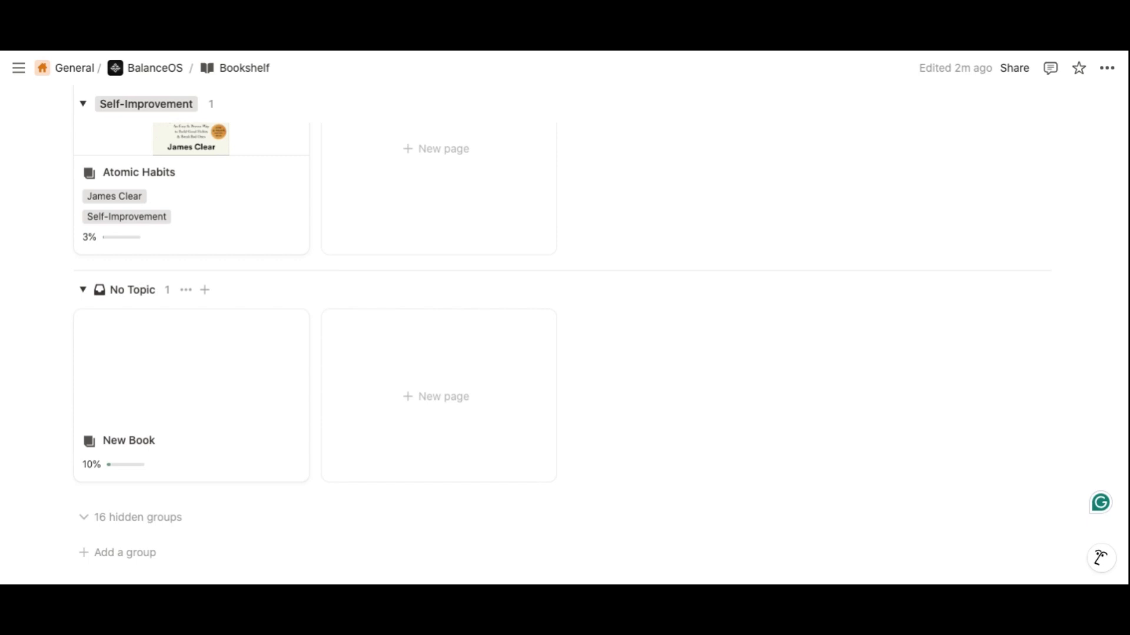
scroll(418, 342, up, 1)
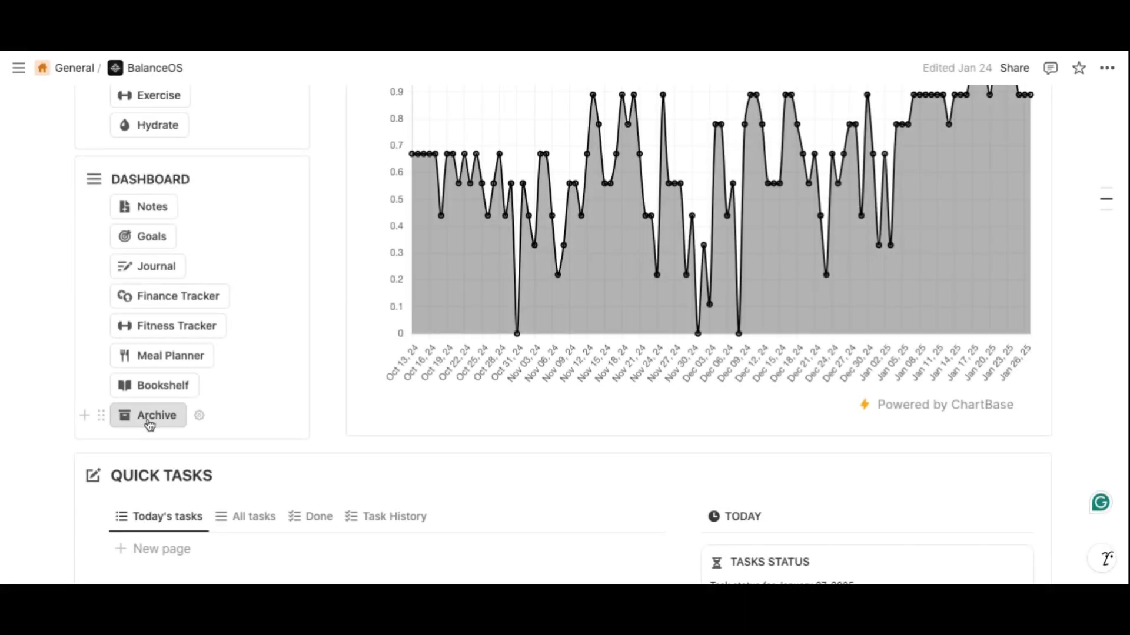
Open the Archive page from the dashboard, view its Archived Notes and Archived Projects sections, and return to the home page
click(148, 416)
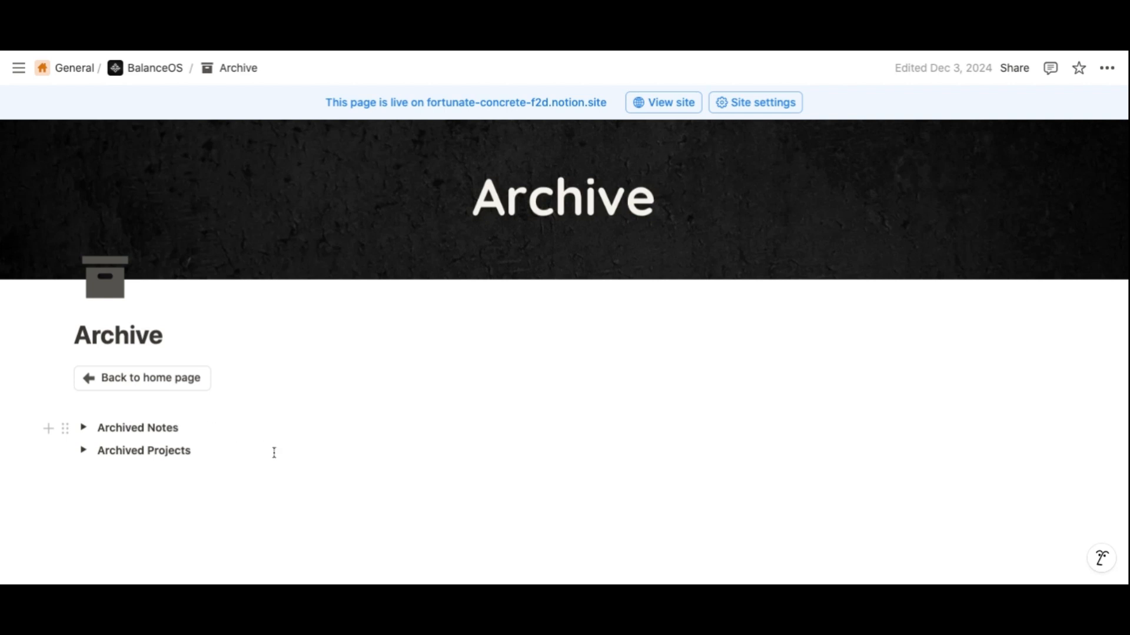
scroll(274, 452, down, 2)
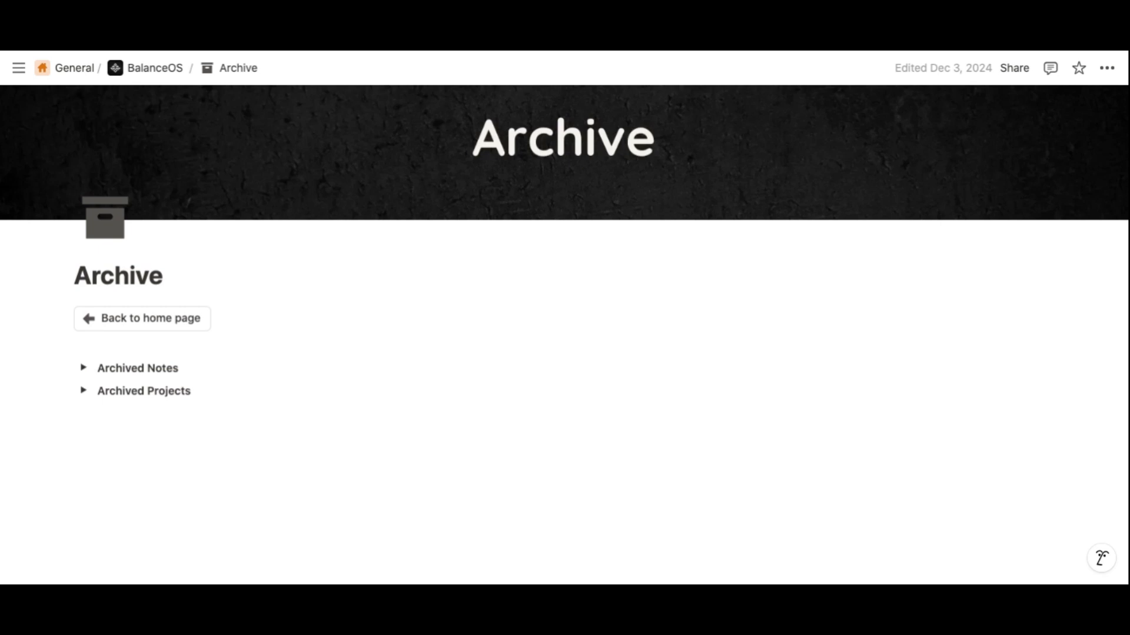
scroll(252, 446, up, 2)
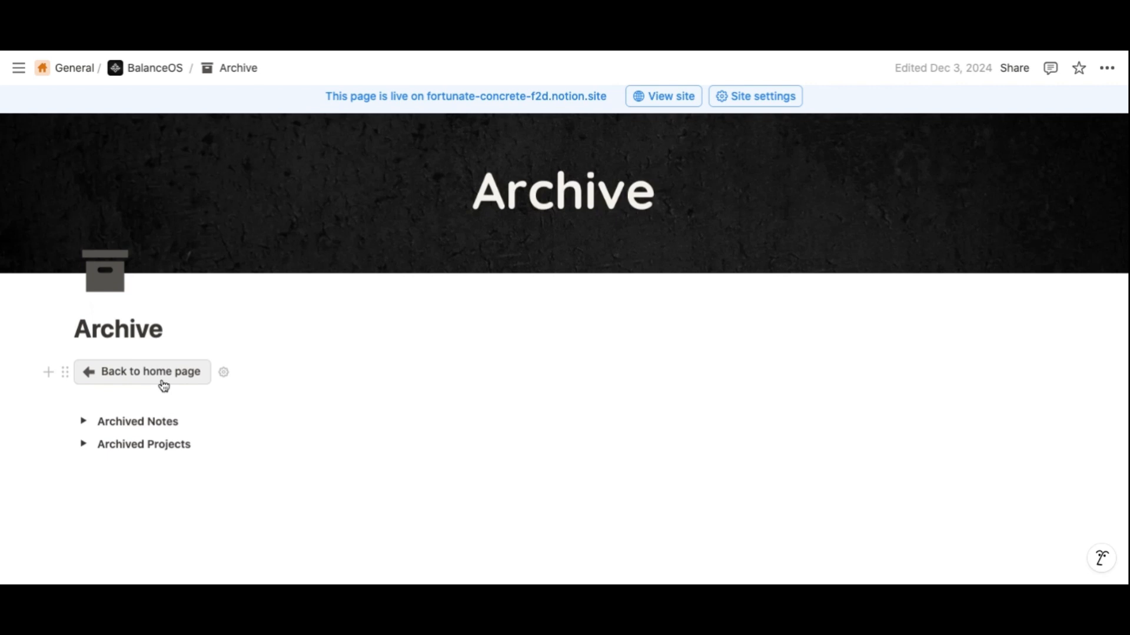
click(163, 385)
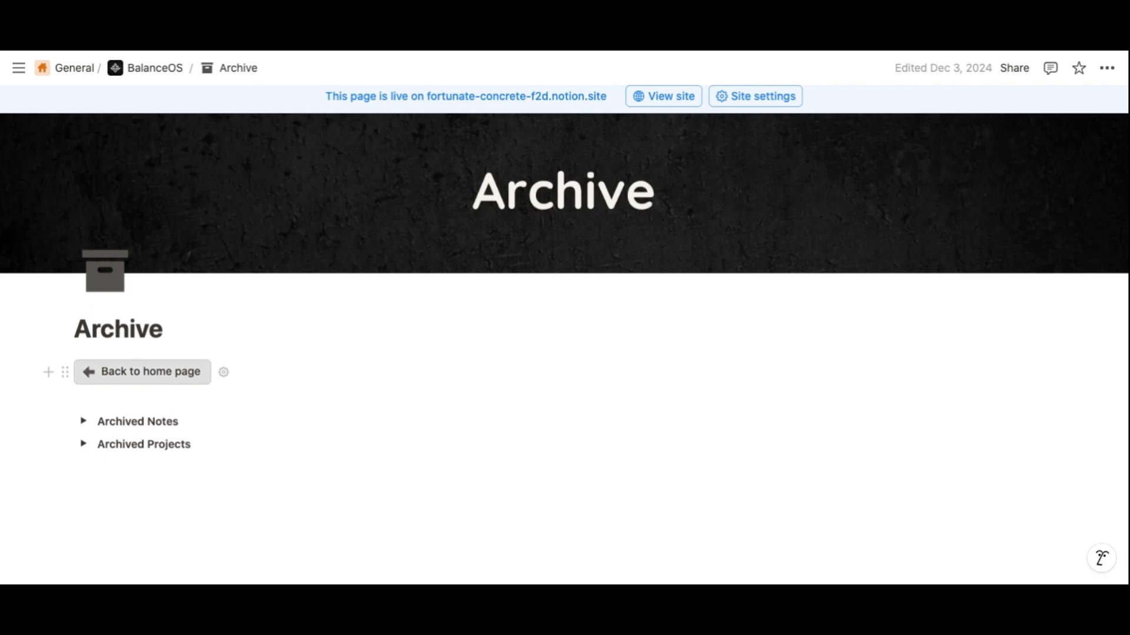
Open the Notes page from the dashboard and look through its Inbox, Favorite Notes and Recent Notes sections
scroll(565, 335, down, 7)
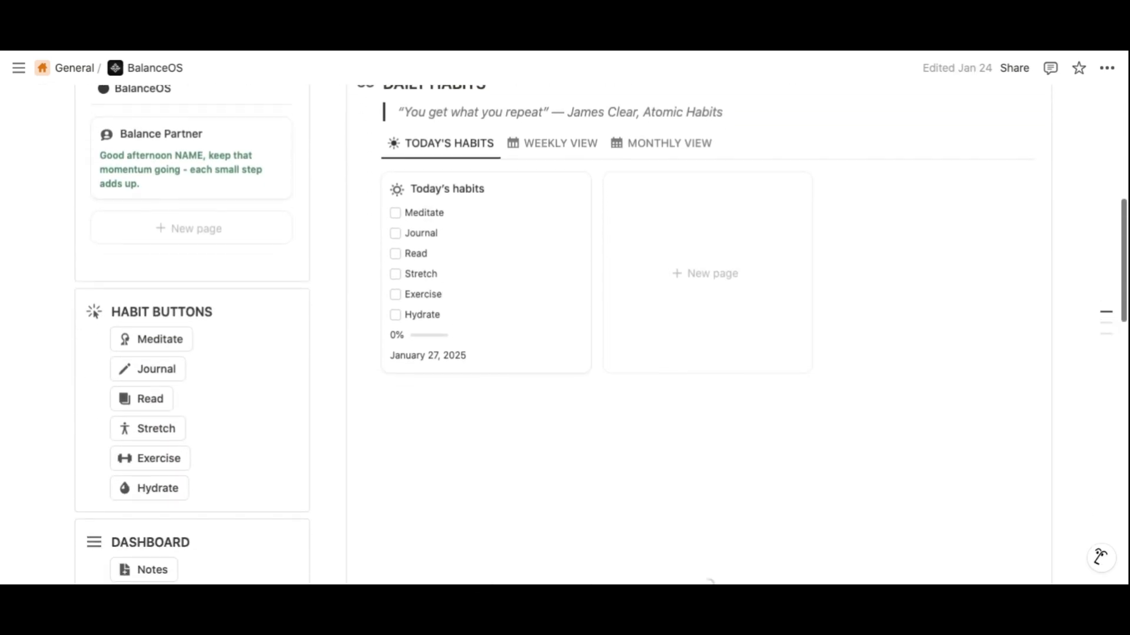
scroll(150, 243, down, 5)
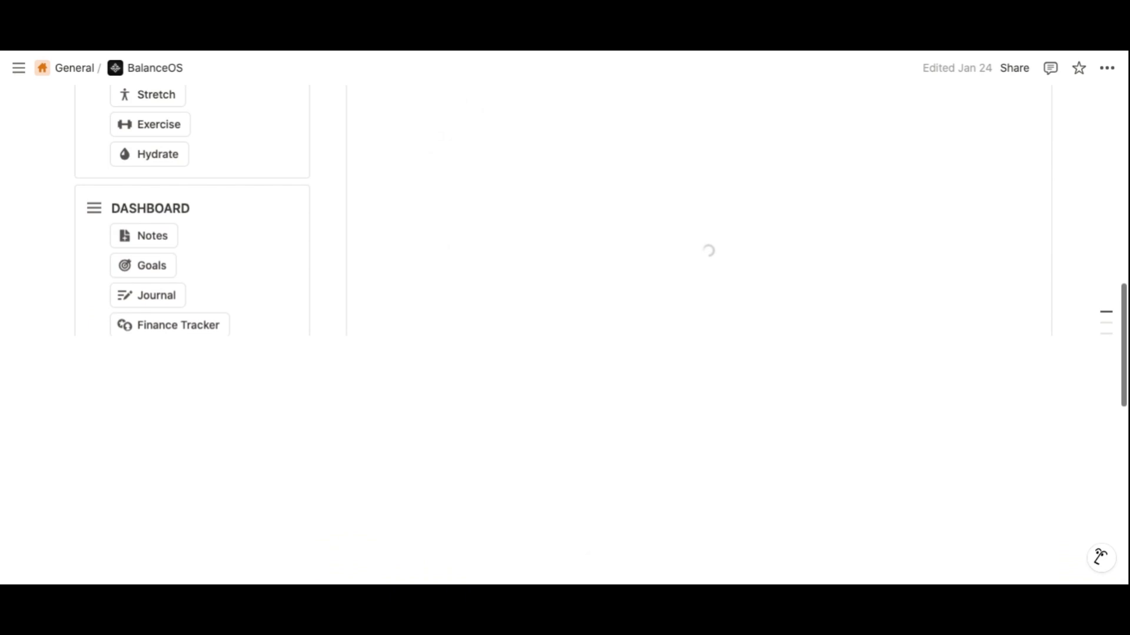
click(150, 237)
scroll(524, 301, down, 1)
scroll(484, 403, down, 3)
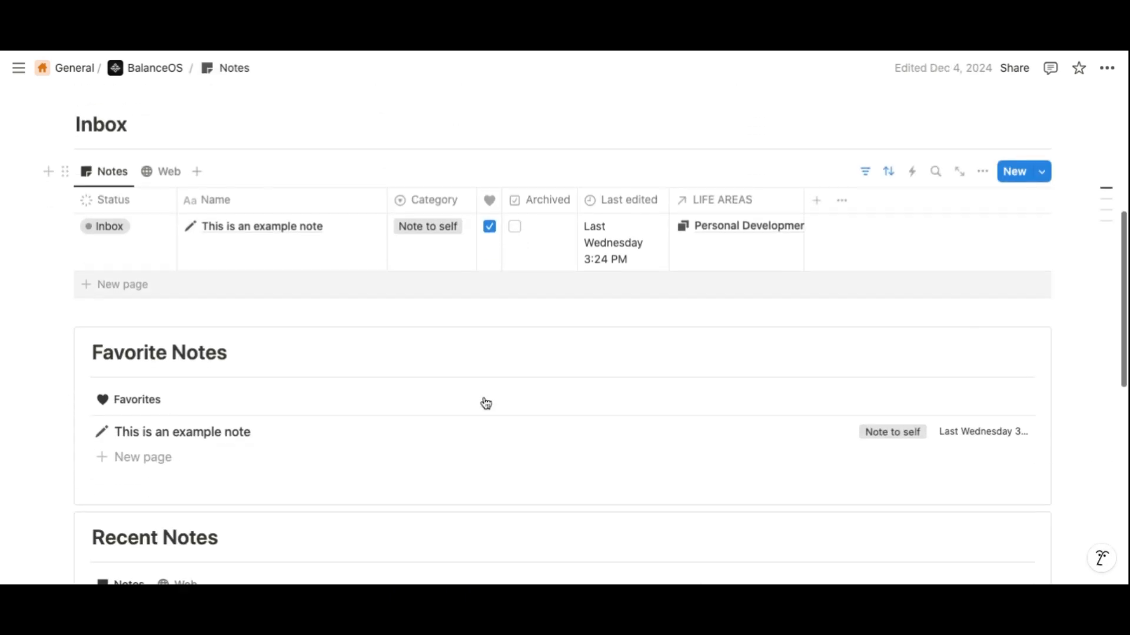
scroll(318, 341, down, 3)
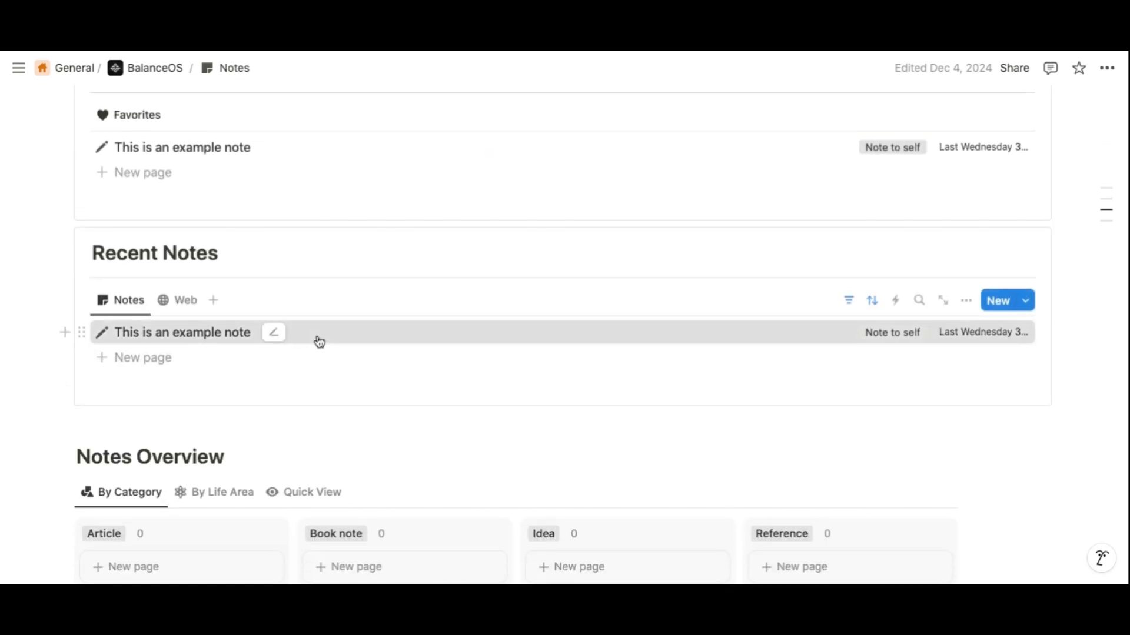
Inspect the Archived property of the example note under Recent Notes, close the note and return to the home page
click(319, 342)
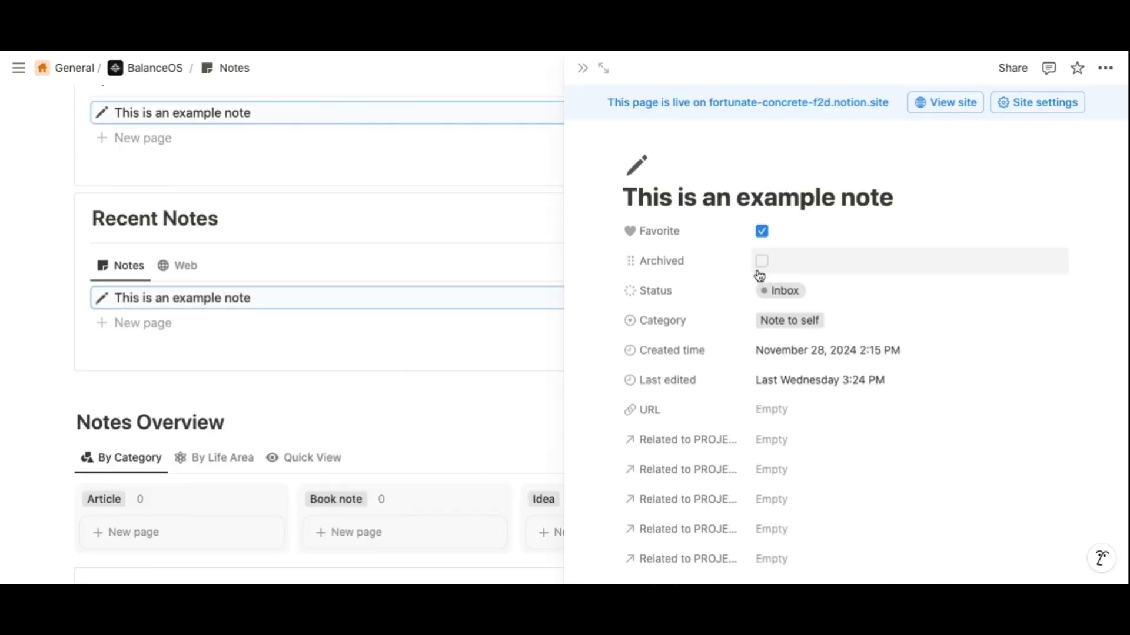
click(582, 68)
scroll(196, 200, up, 10)
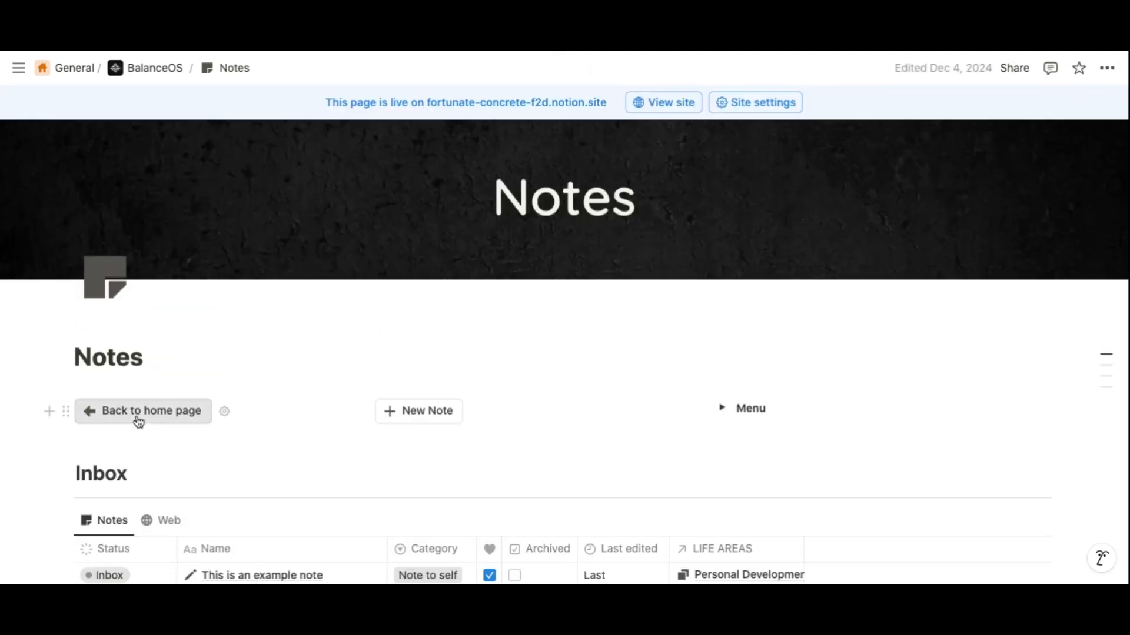
click(138, 417)
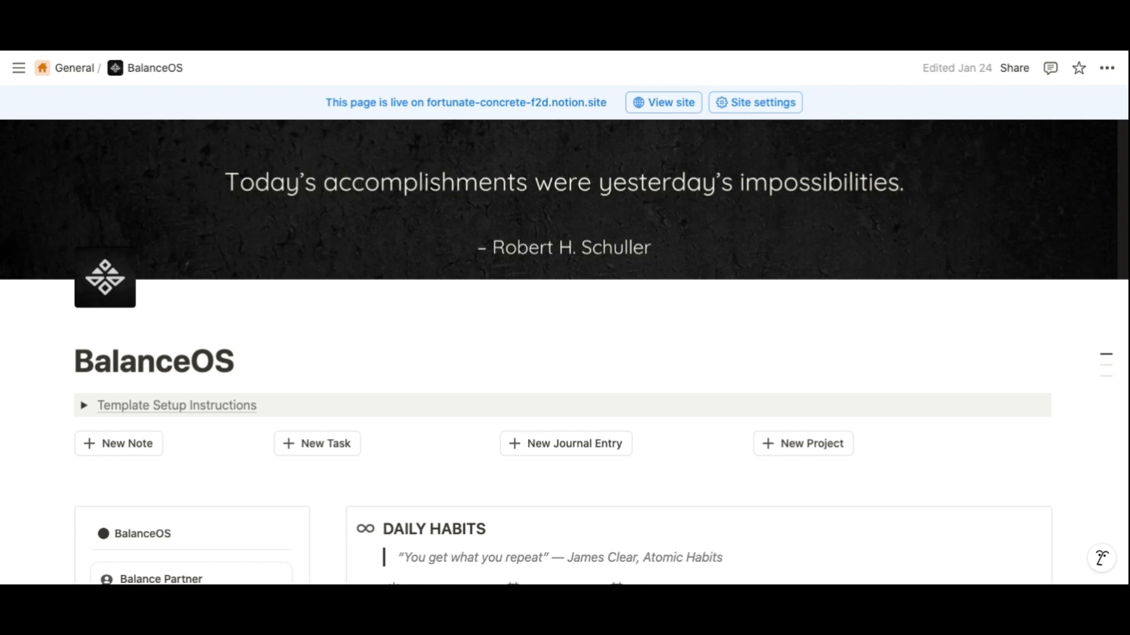
Open the Goals page from the dashboard and review its Goals, Goals & Projects and Life Areas sections
scroll(147, 259, down, 12)
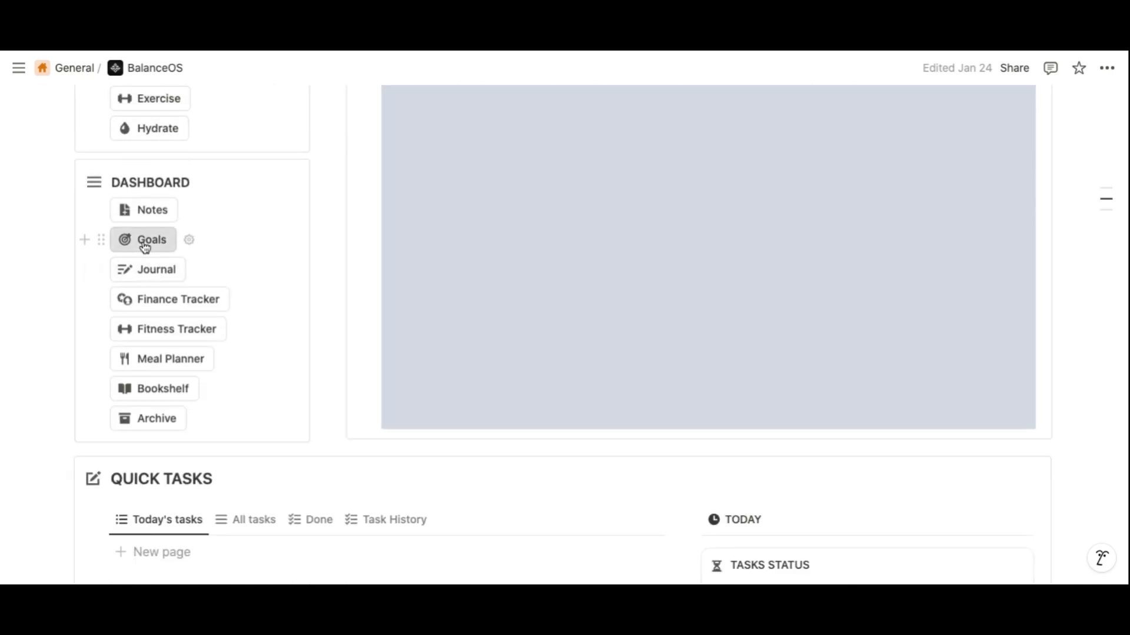
click(144, 246)
scroll(465, 492, down, 7)
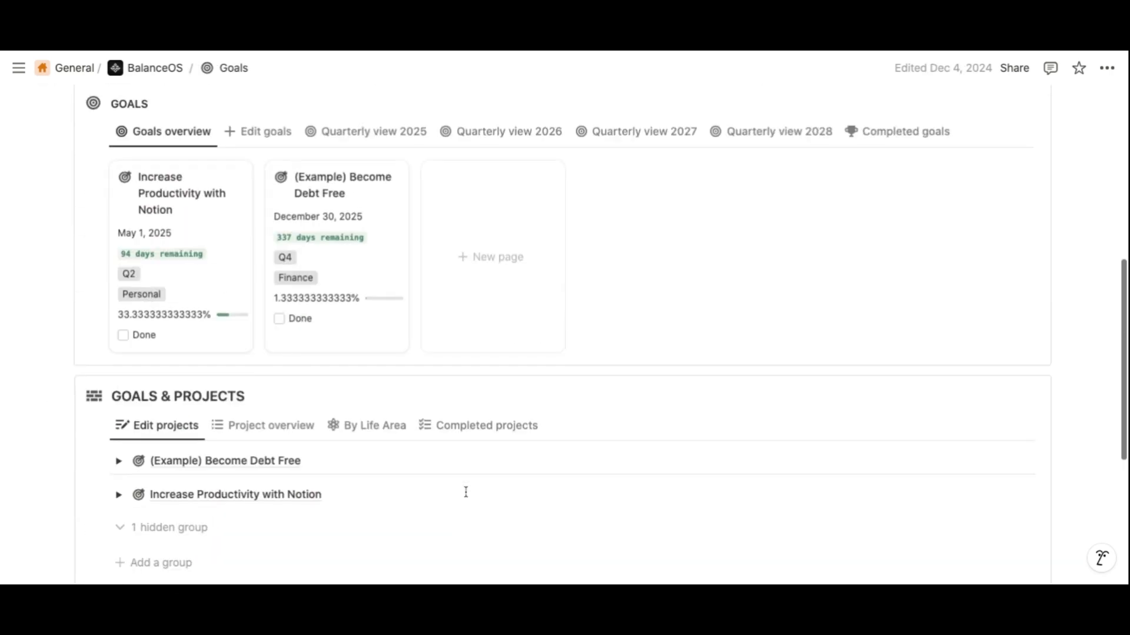
scroll(466, 492, down, 3)
scroll(465, 492, up, 2)
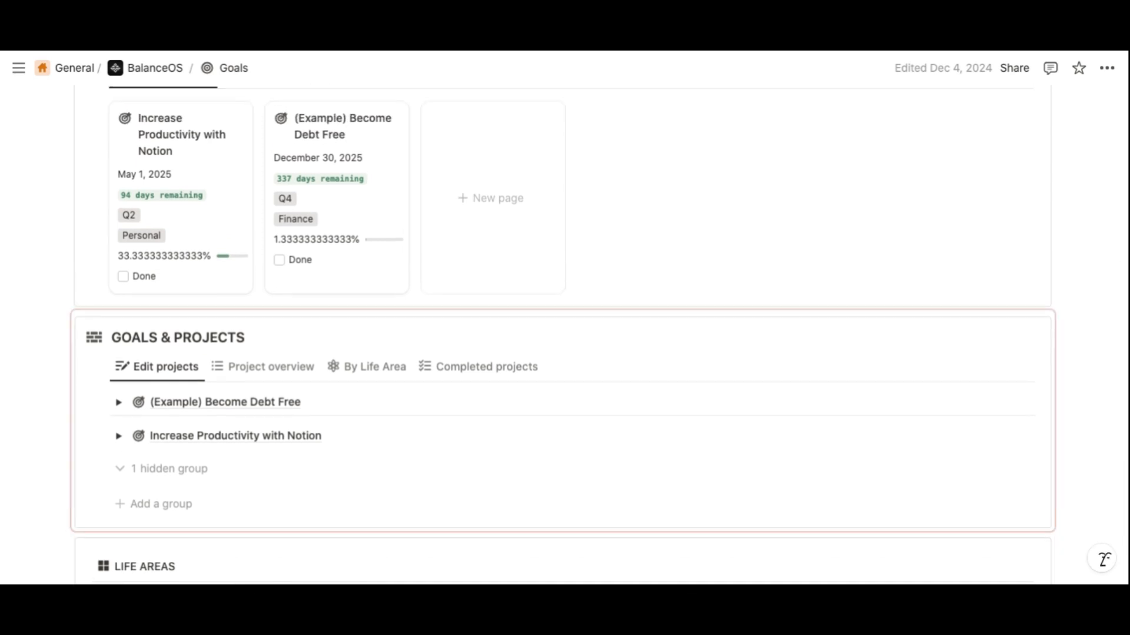
scroll(412, 194, down, 4)
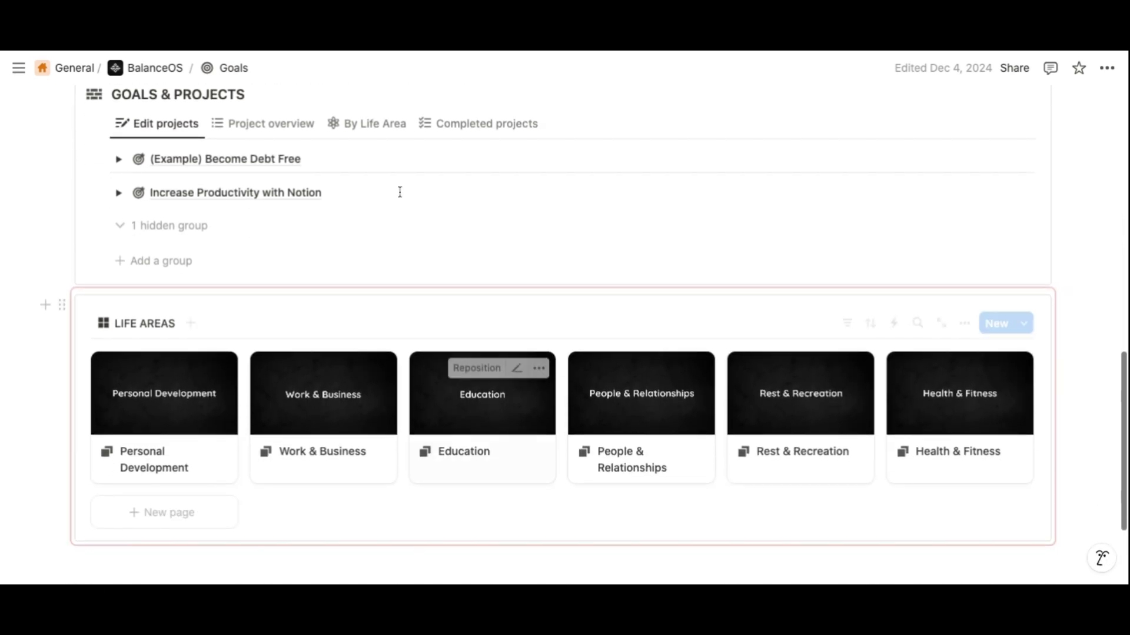
Show the completed projects under Goals & Projects and return to the home page
click(464, 126)
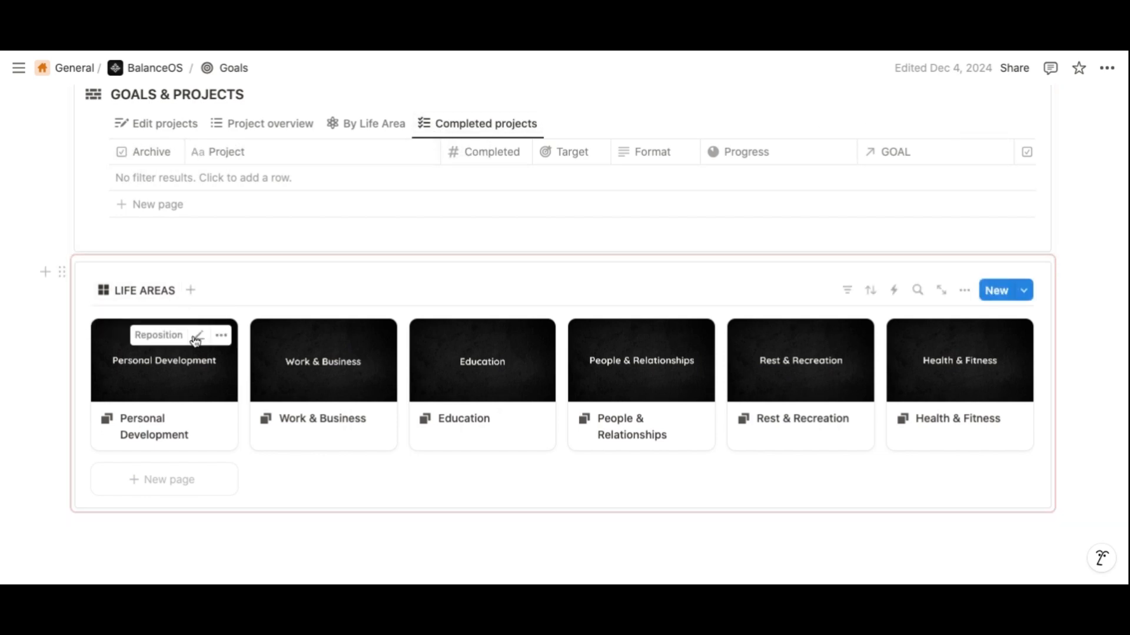
scroll(194, 352, up, 2)
scroll(194, 351, up, 15)
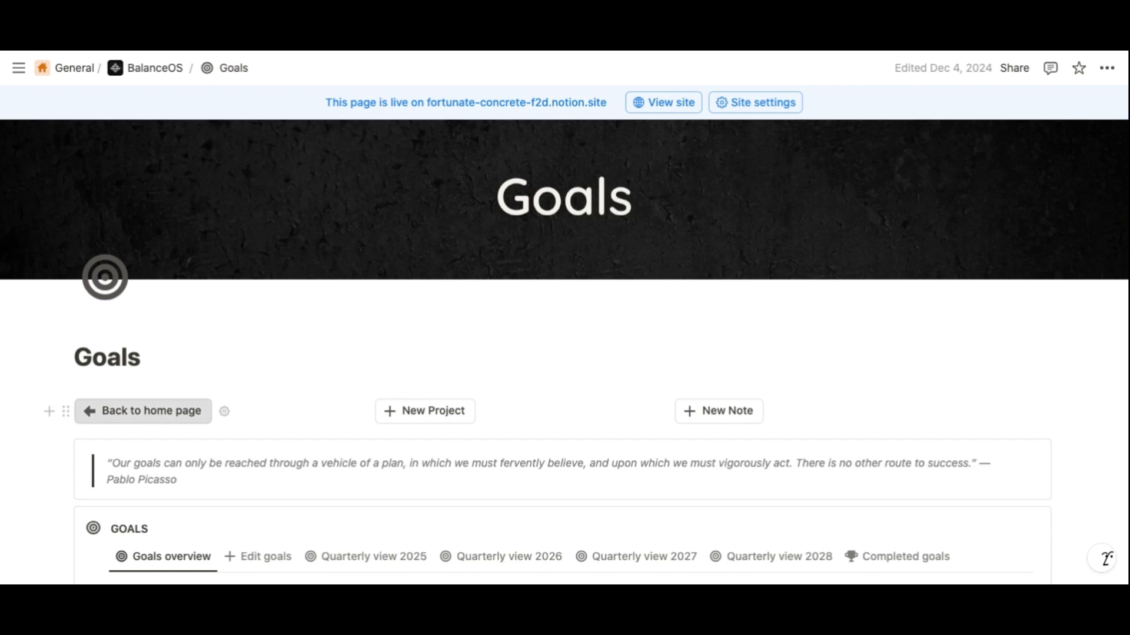
click(143, 410)
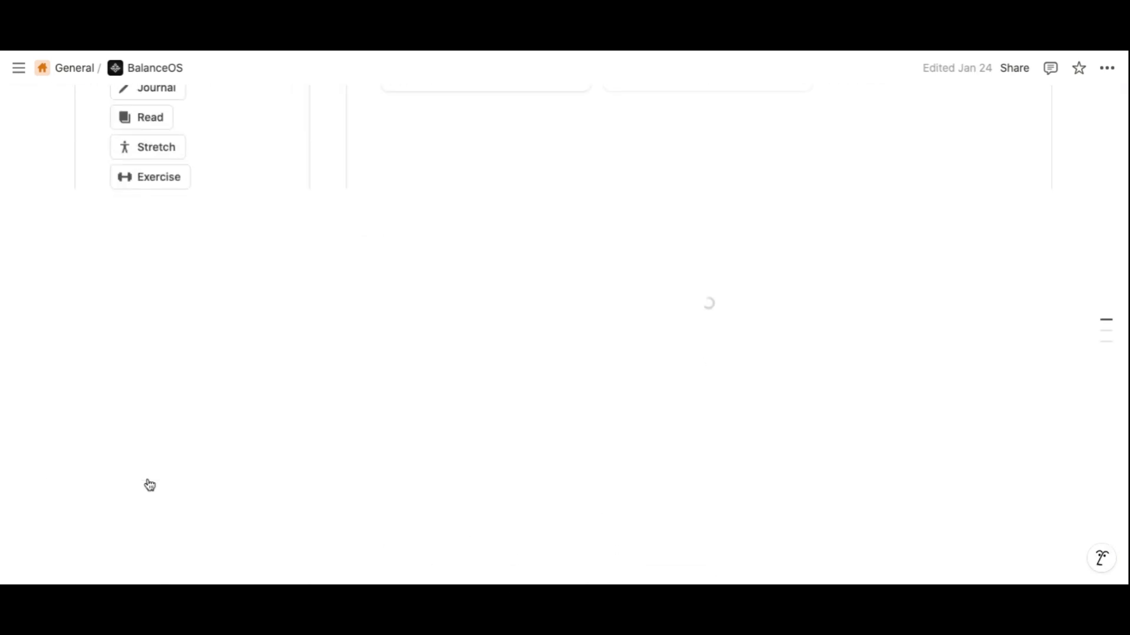
Reopen the Archive page from the dashboard and expand the Archived Notes section
scroll(149, 485, down, 2)
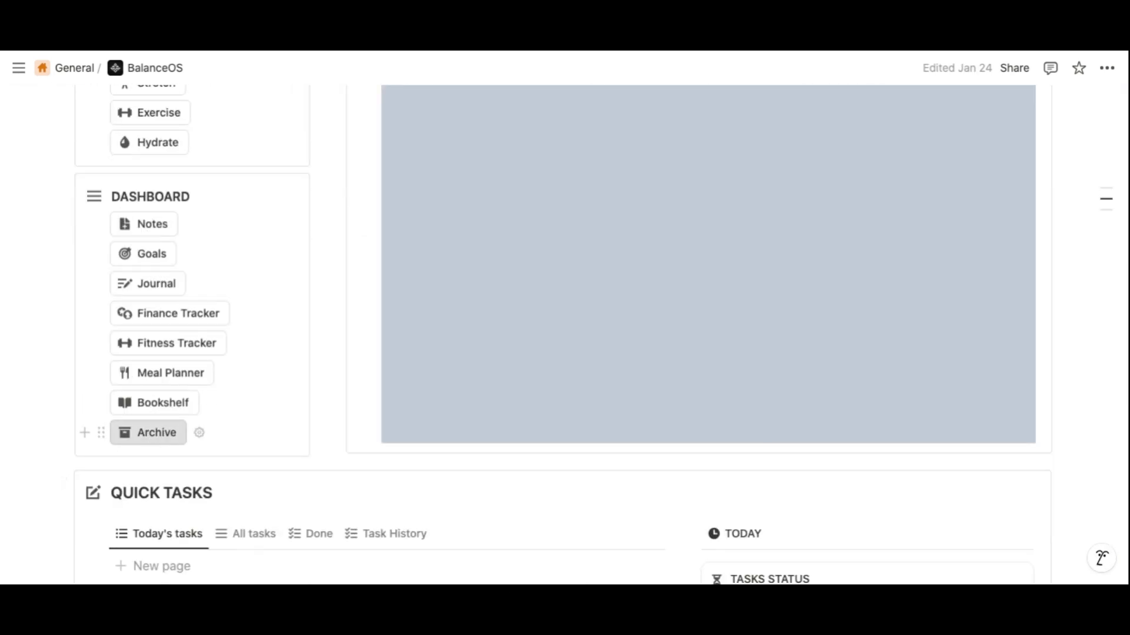
click(148, 432)
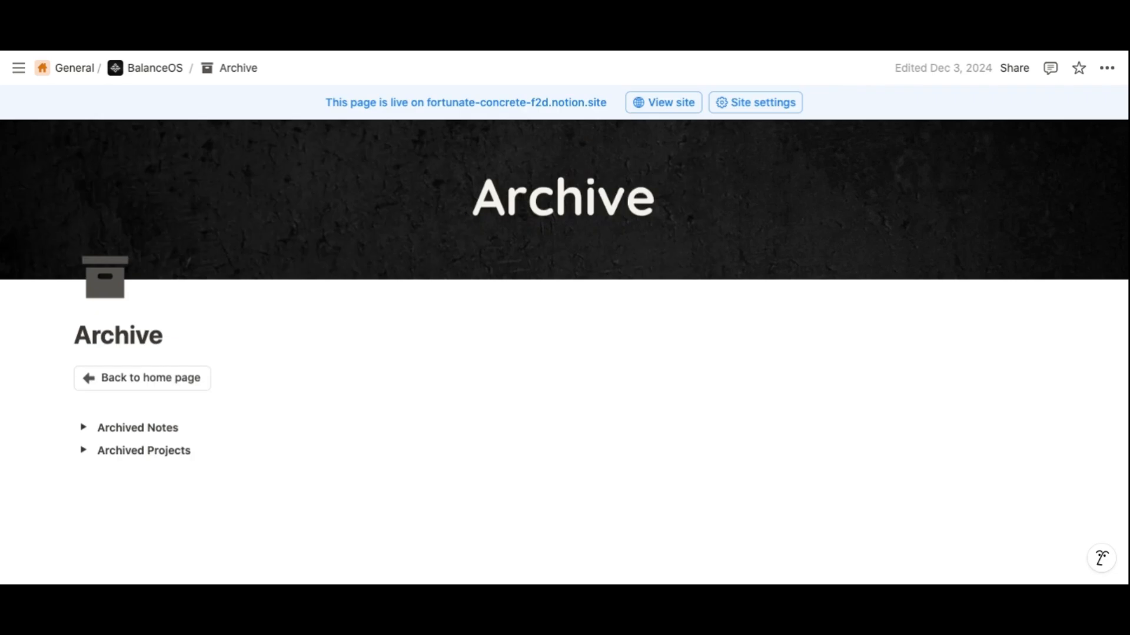
click(83, 427)
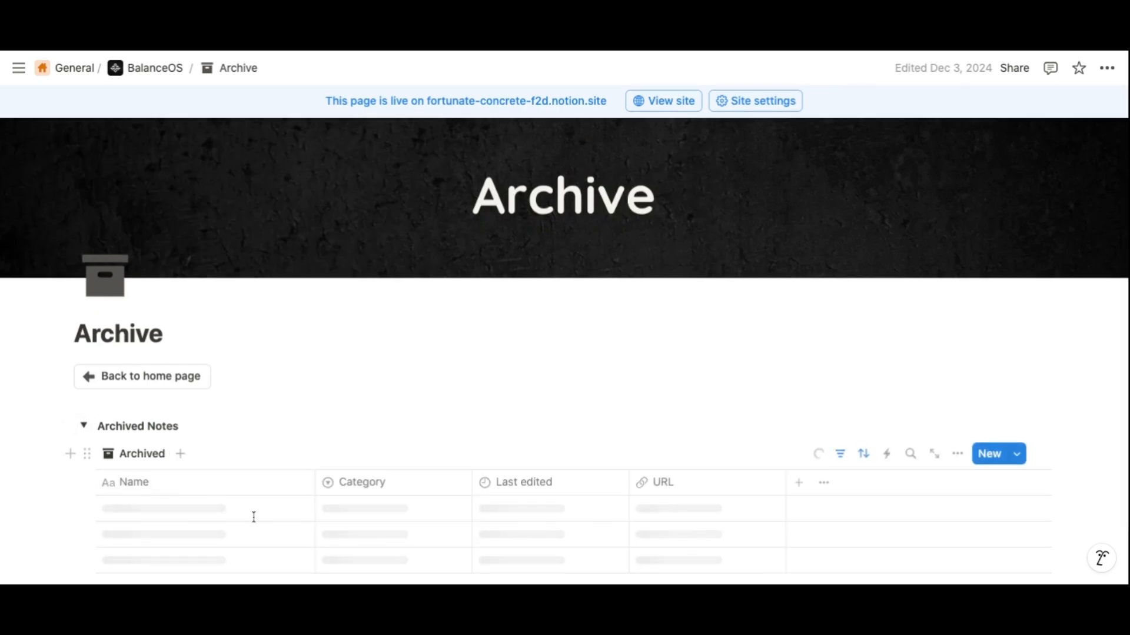
scroll(254, 517, down, 2)
scroll(254, 518, down, 3)
Open the archived note in a side peek, check its Archived property and close it
mouse_move(294, 396)
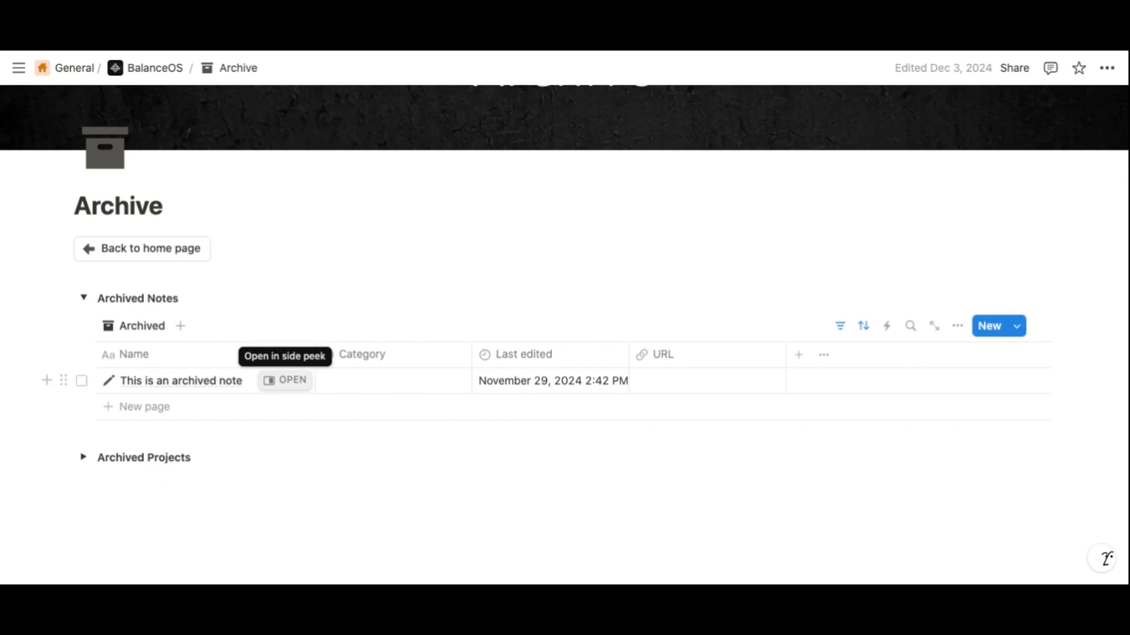
click(285, 380)
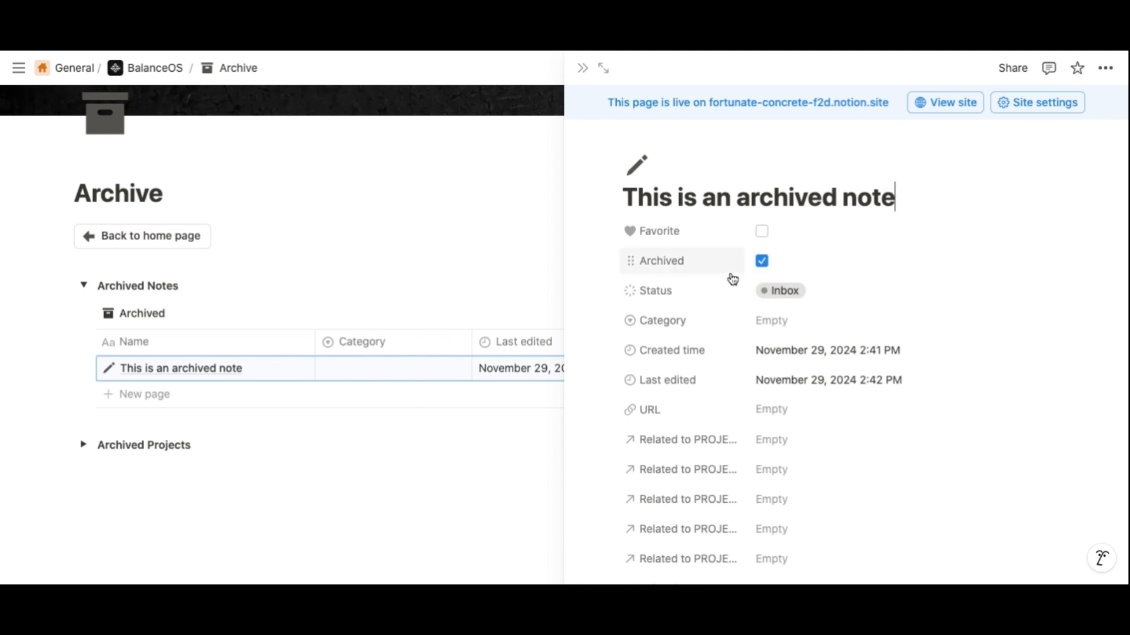
click(582, 69)
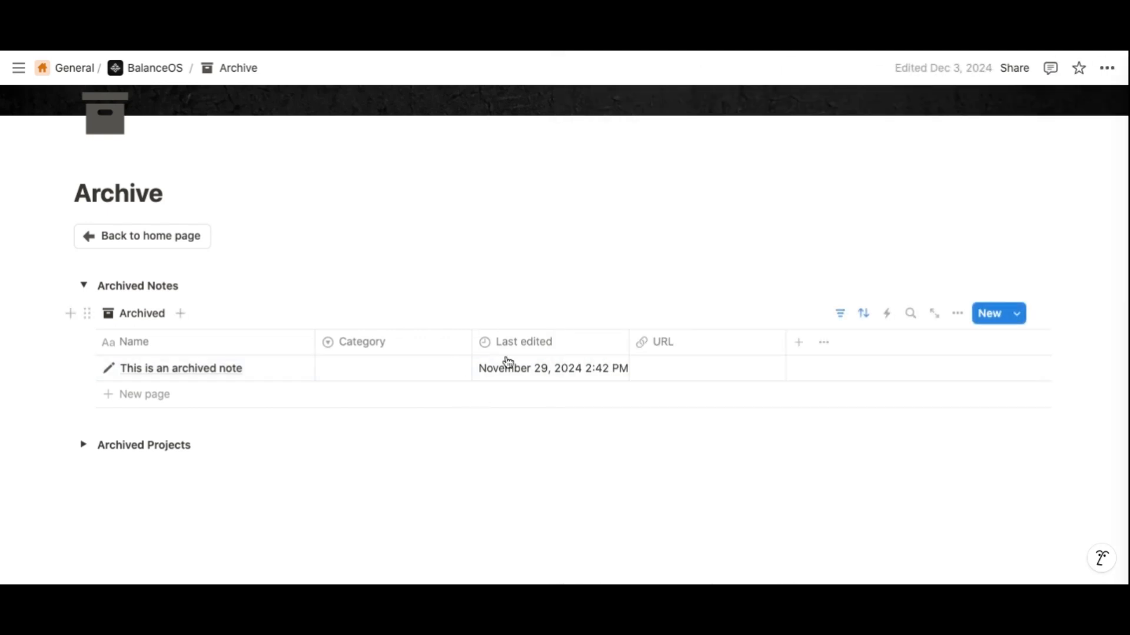
scroll(434, 522, up, 1)
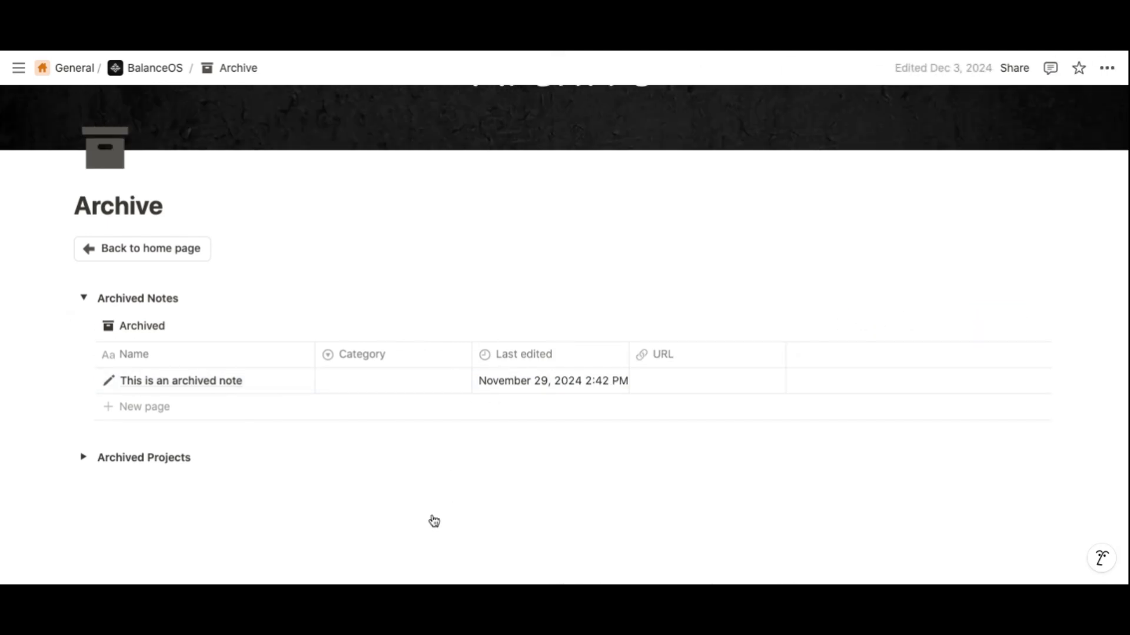
scroll(434, 522, up, 2)
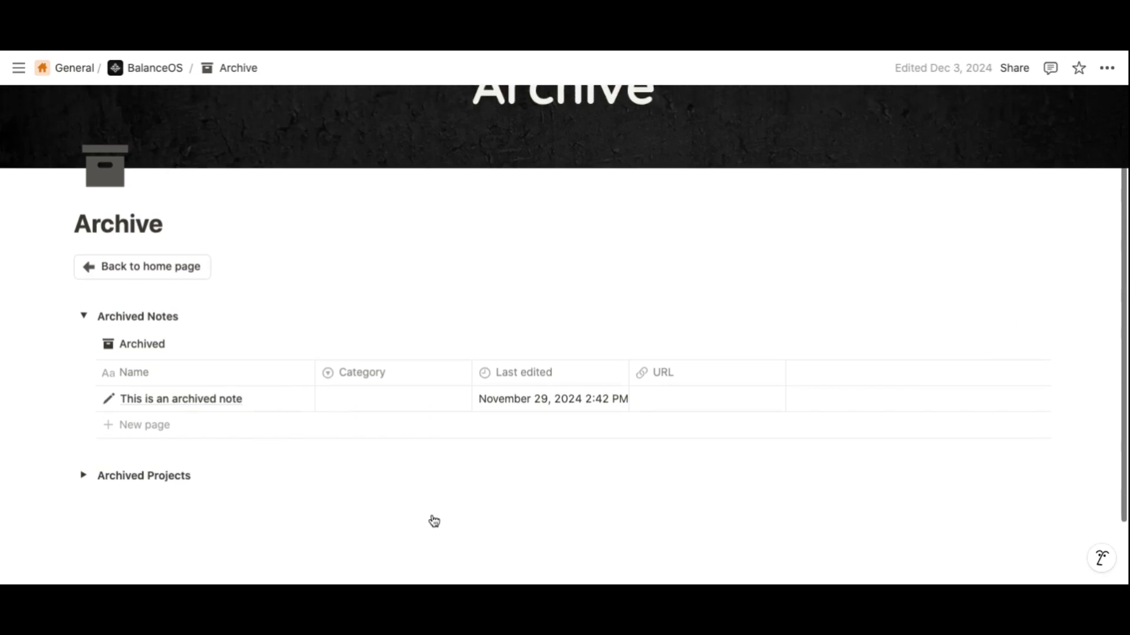
Return from the Archive page to the BalanceOS home page and browse down to the Life Areas gallery
scroll(434, 522, up, 2)
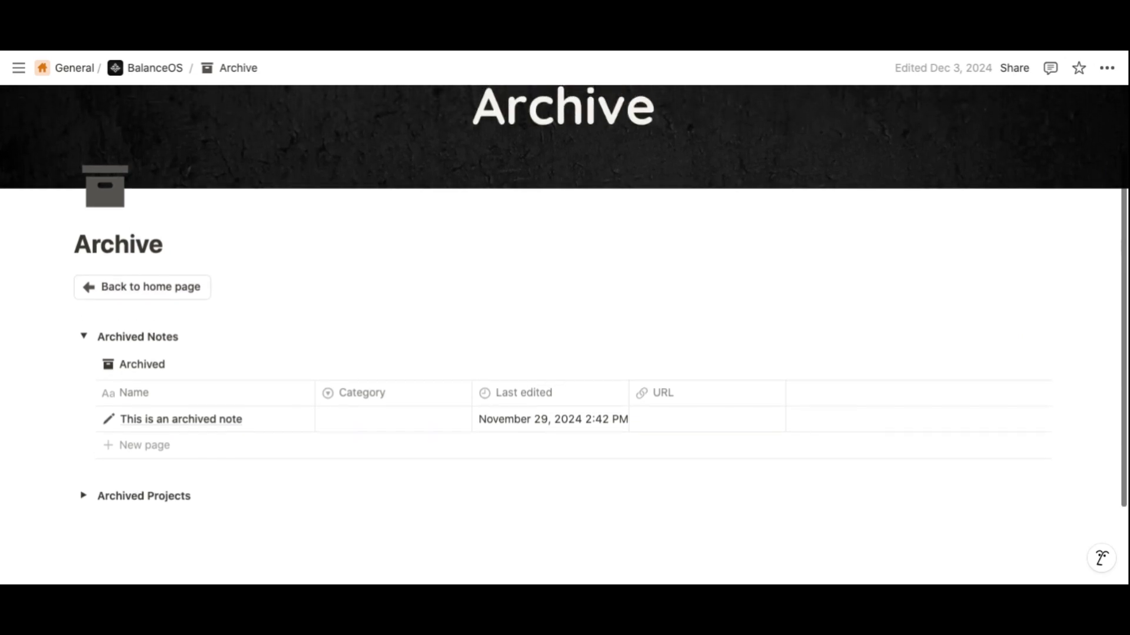
scroll(564, 329, up, 1)
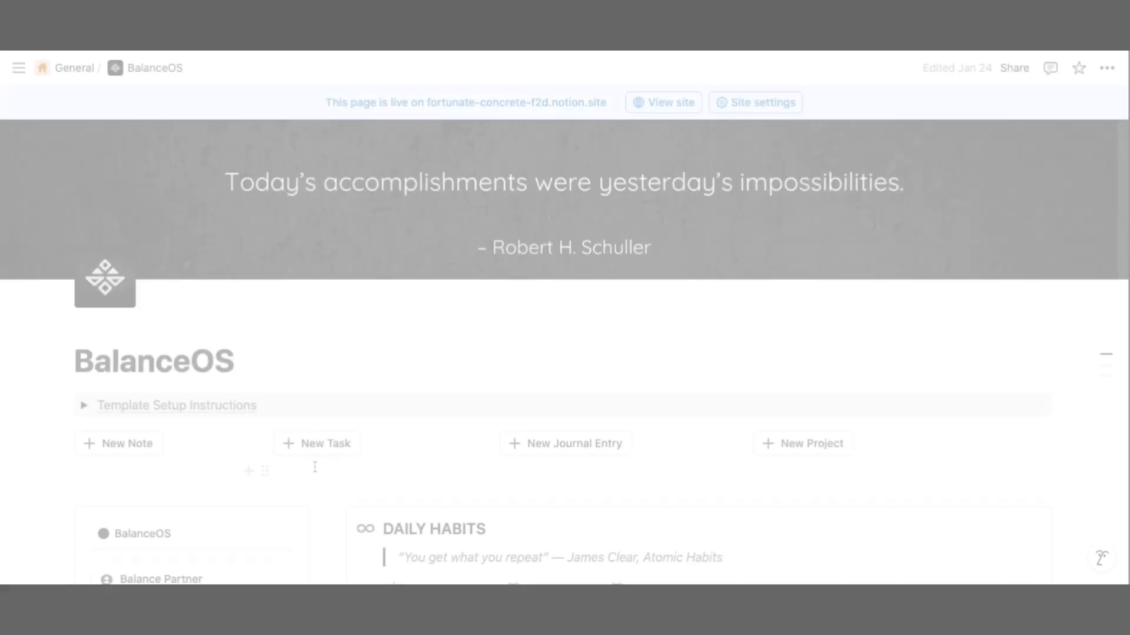
scroll(404, 253, down, 15)
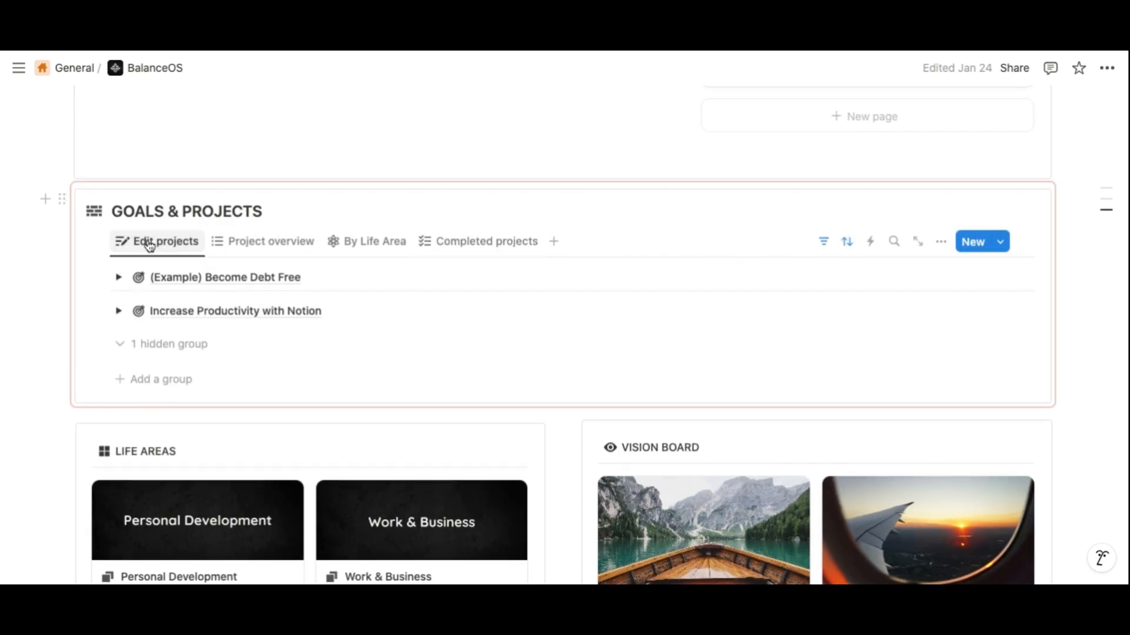
scroll(357, 221, down, 5)
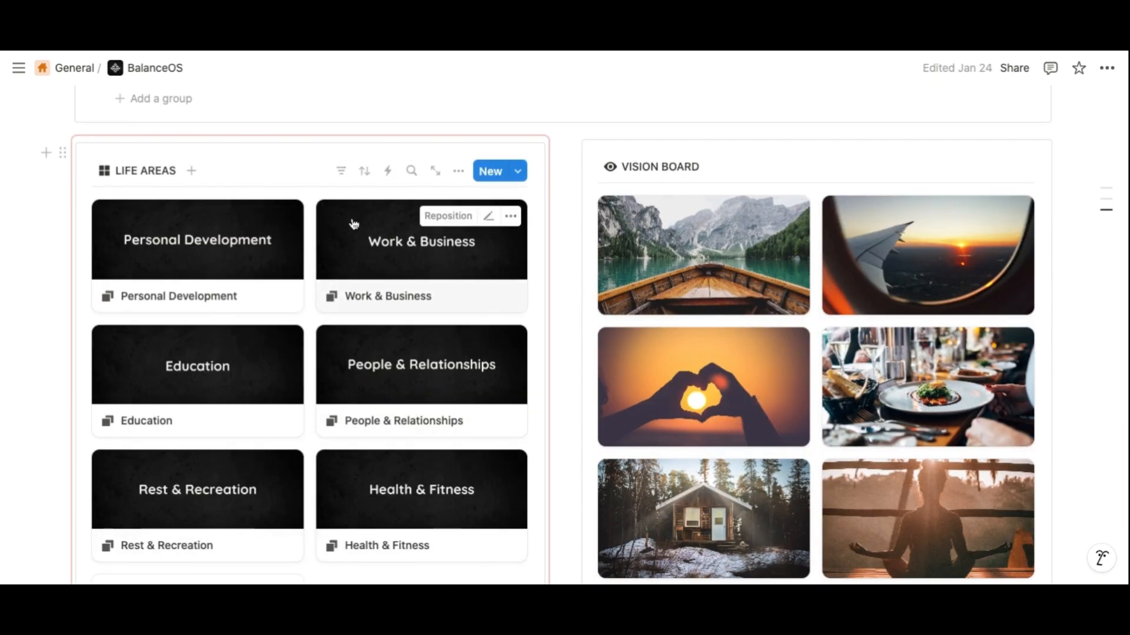
Open the Personal Development life area in a side peek, bring up its cover image options and close it without changing the cover
click(247, 242)
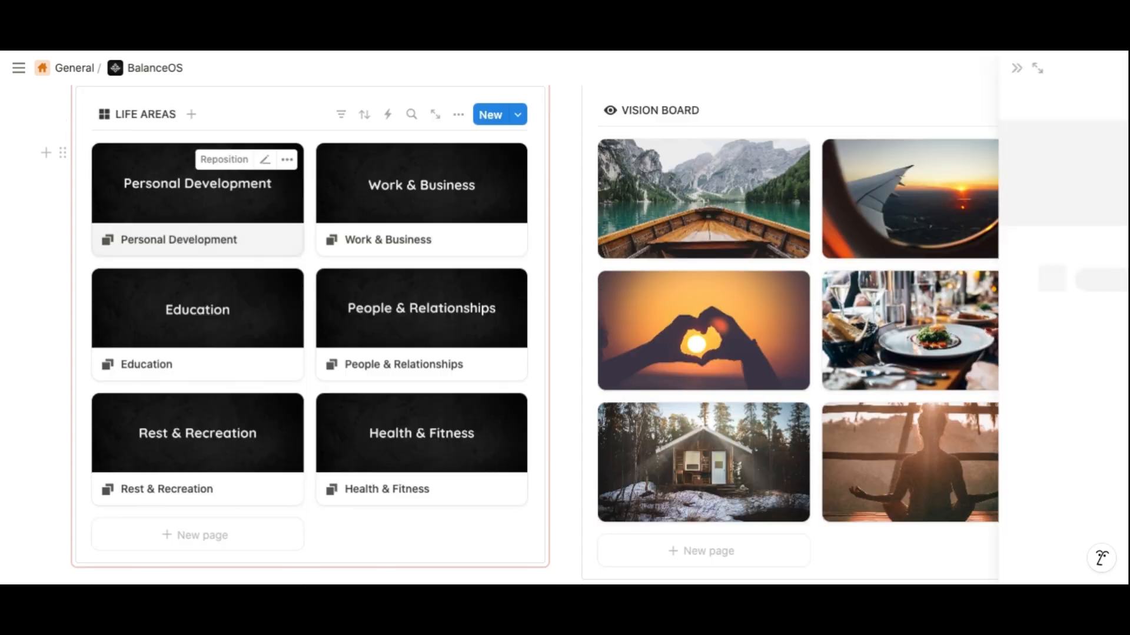
click(965, 145)
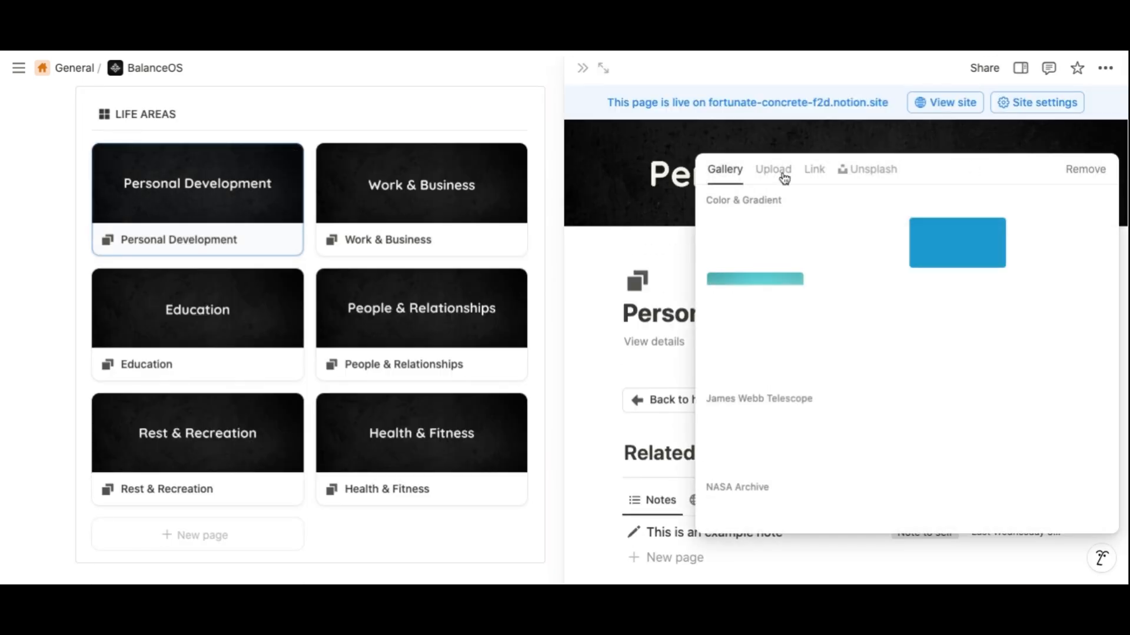
click(582, 70)
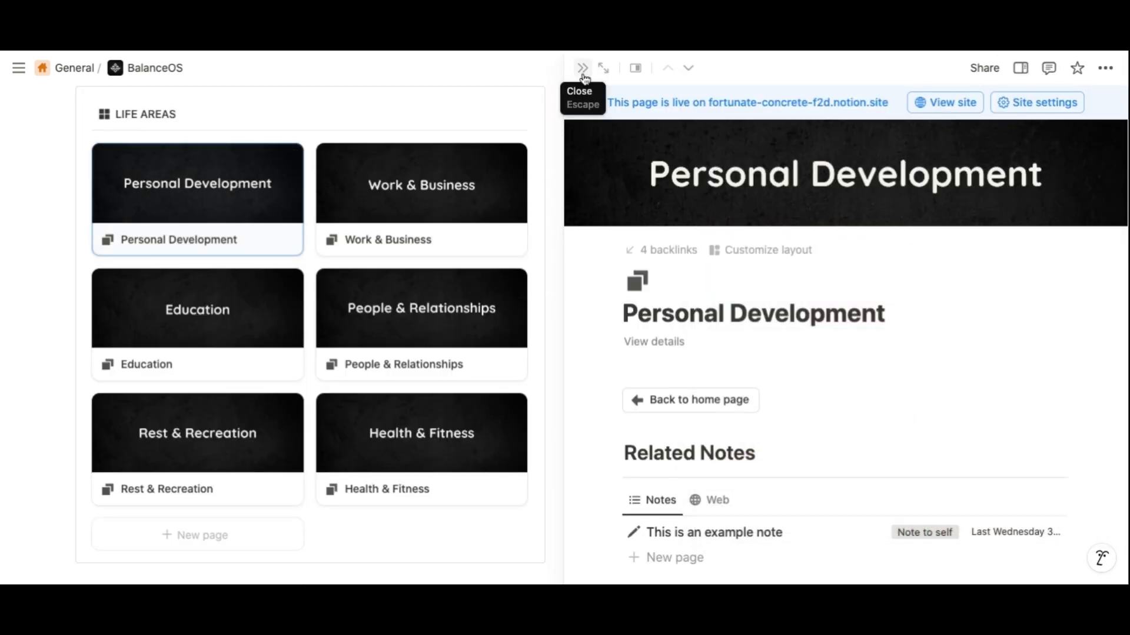
key(Escape)
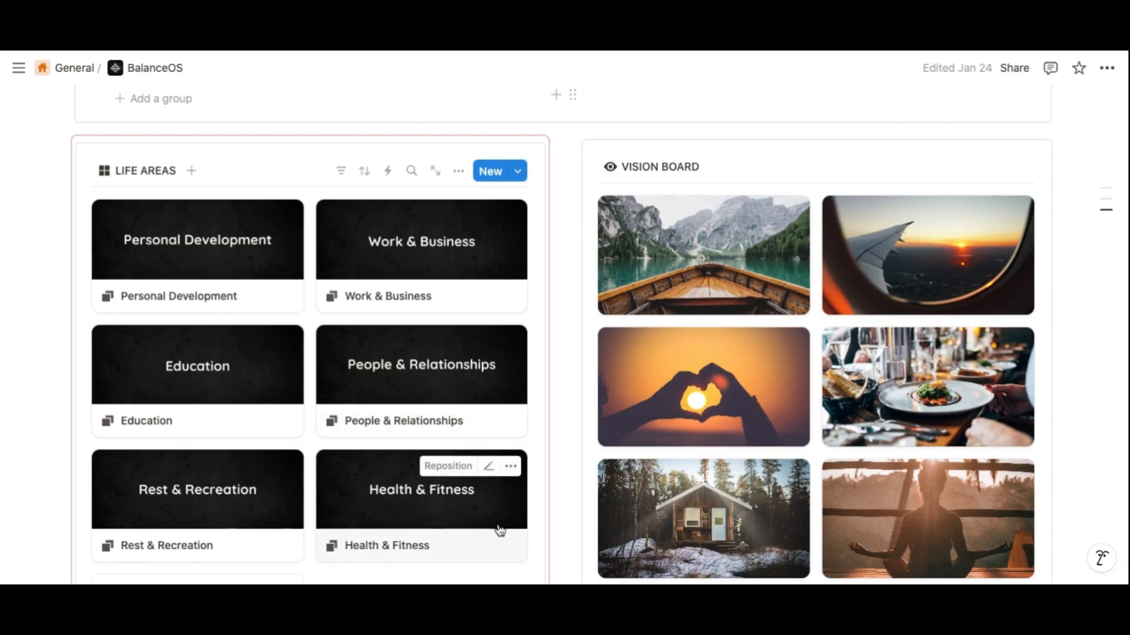
scroll(434, 463, down, 1)
Open the Template Setup page from the home page's Template Setup Instructions and look through its list of page instructions
scroll(433, 463, up, 15)
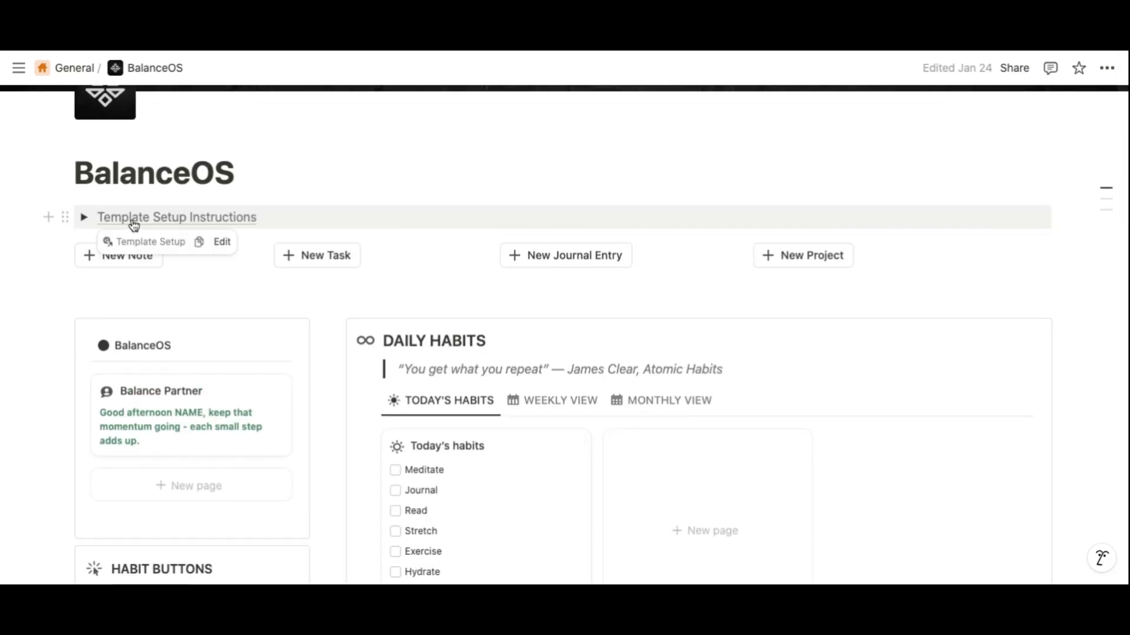
click(134, 219)
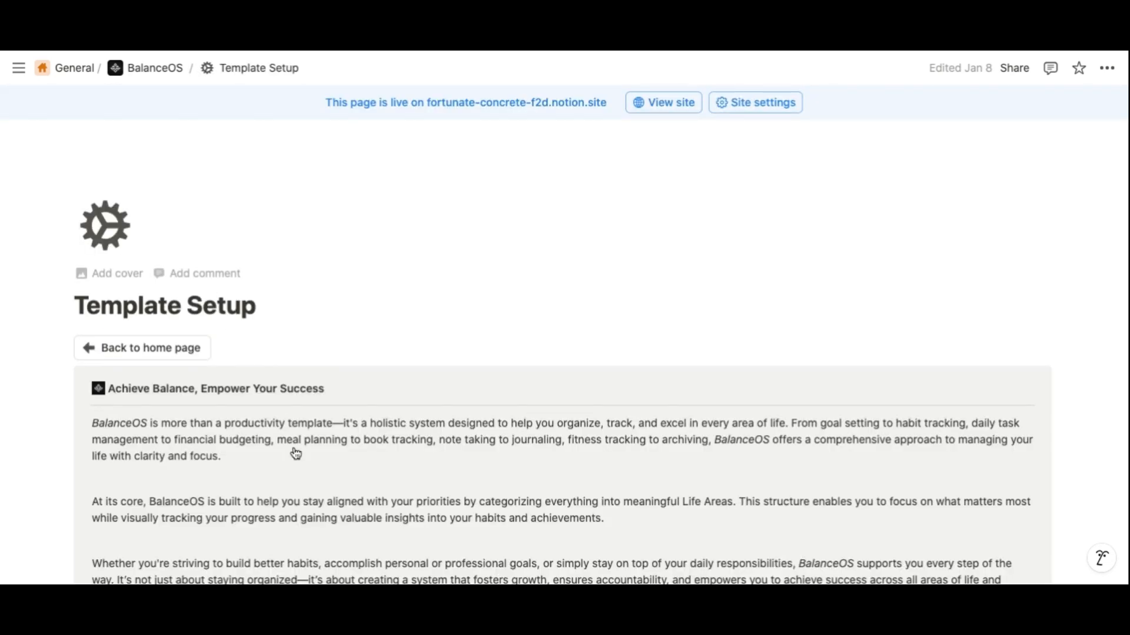
scroll(300, 477, down, 10)
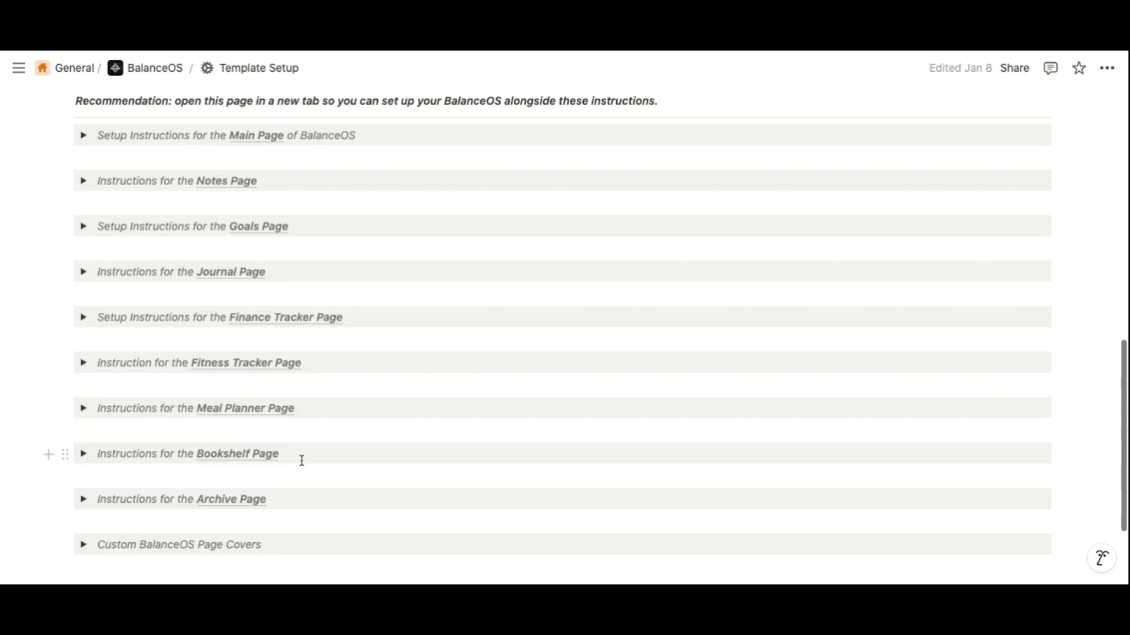
scroll(302, 461, down, 1)
scroll(301, 461, up, 1)
scroll(301, 462, down, 1)
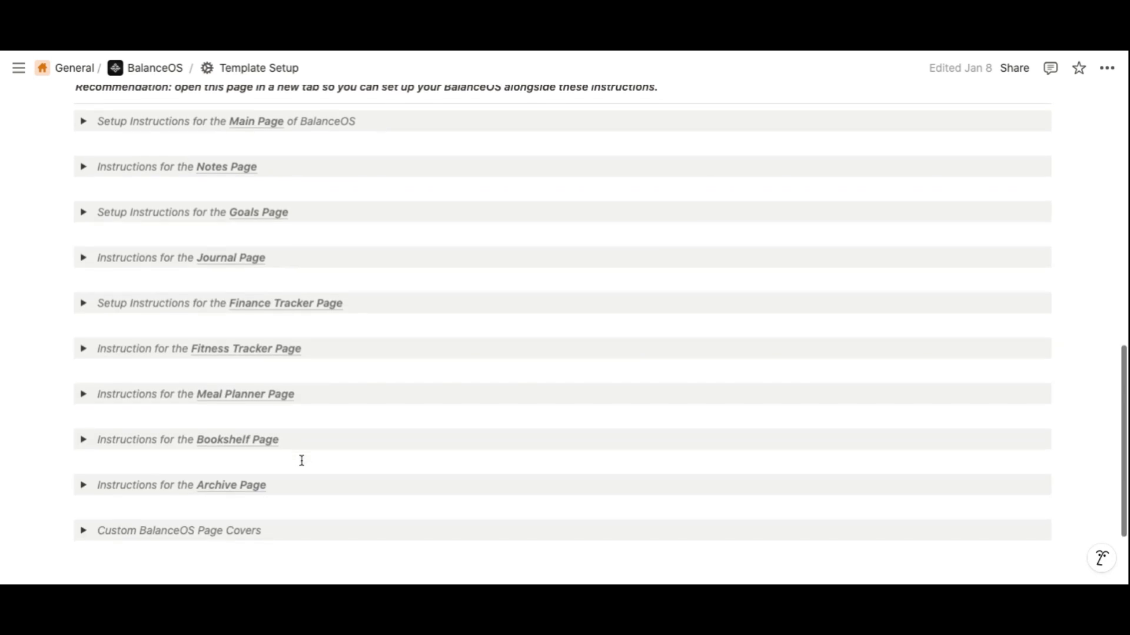
scroll(252, 469, down, 2)
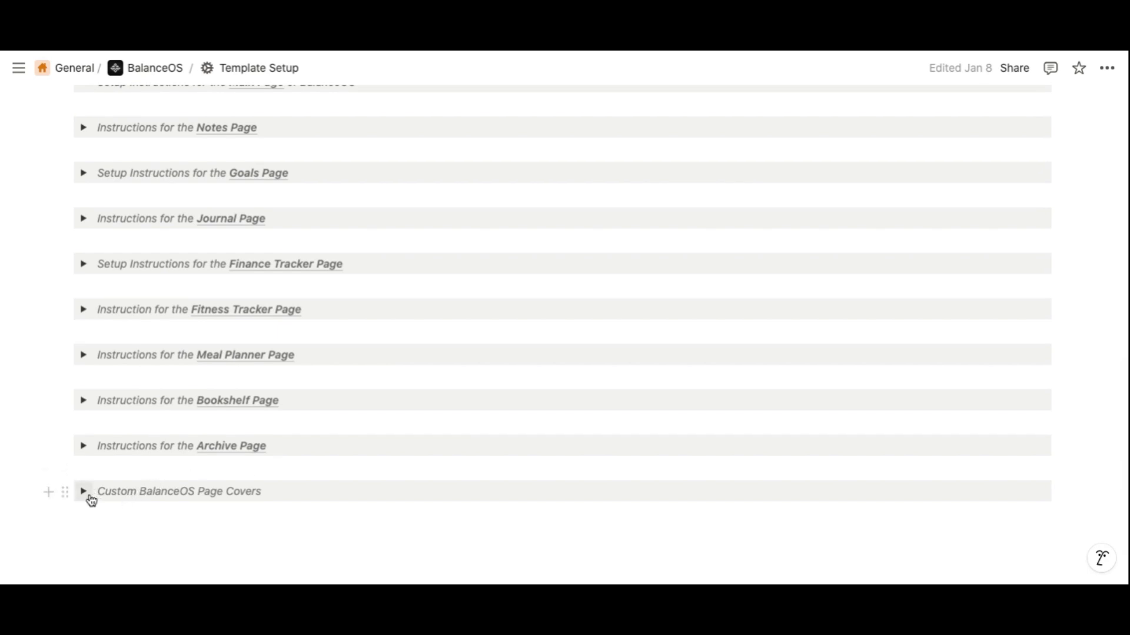
Expand the Custom BalanceOS Page Covers section, read how to create matching covers and collapse it again
click(85, 493)
scroll(200, 509, down, 1)
scroll(200, 510, down, 1)
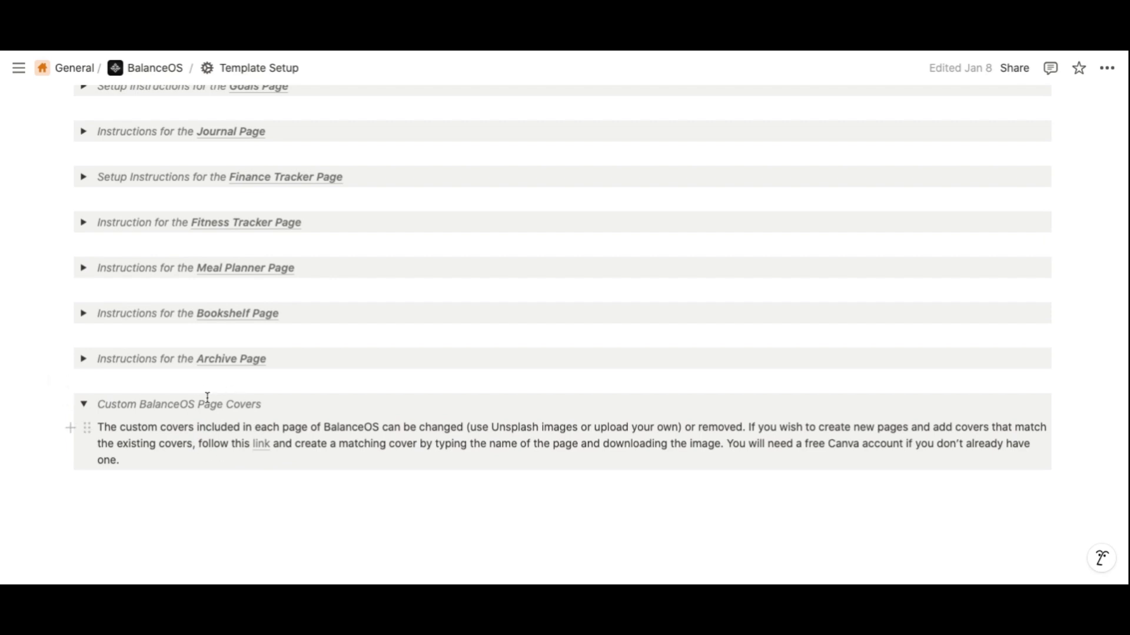
mouse_move(265, 450)
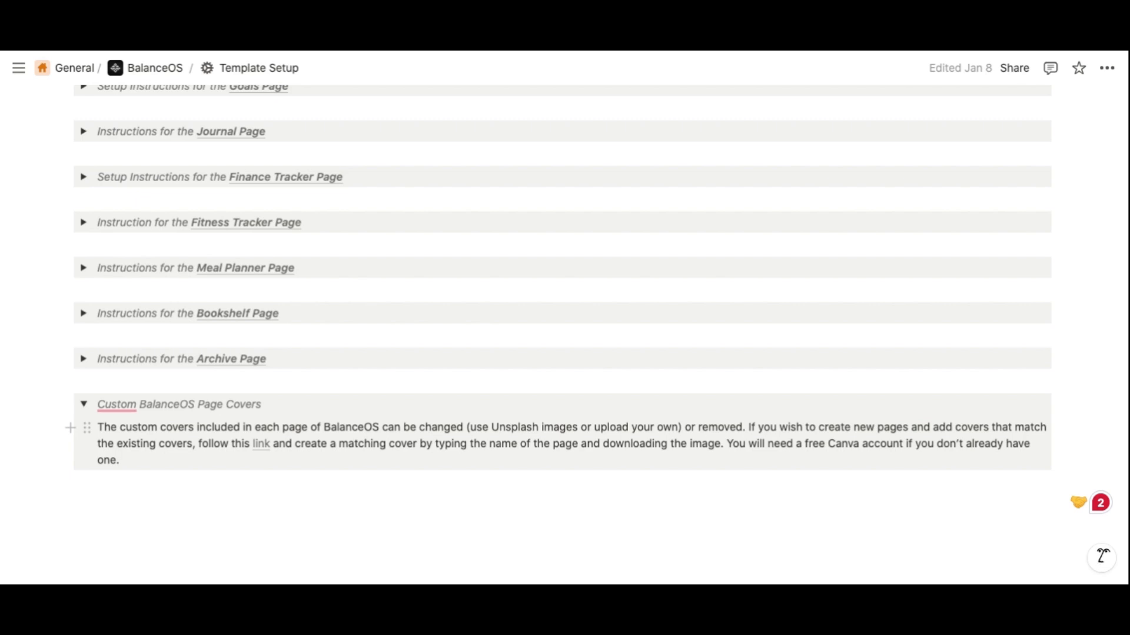
click(84, 404)
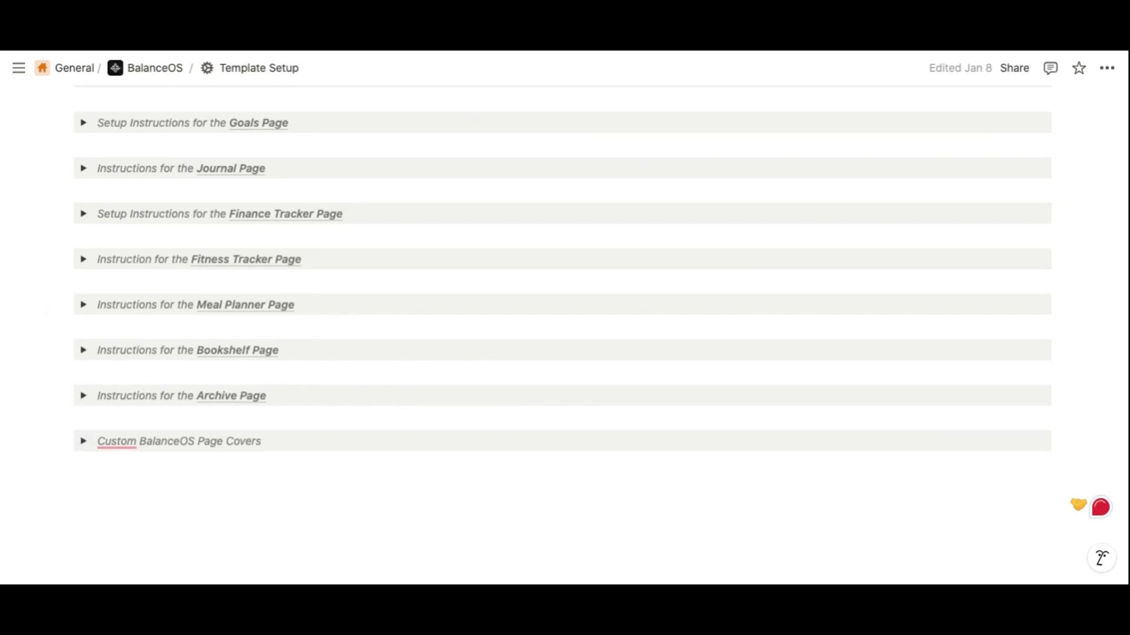
Look over the introduction of the Template Setup page and go back to the home page
scroll(143, 363, up, 20)
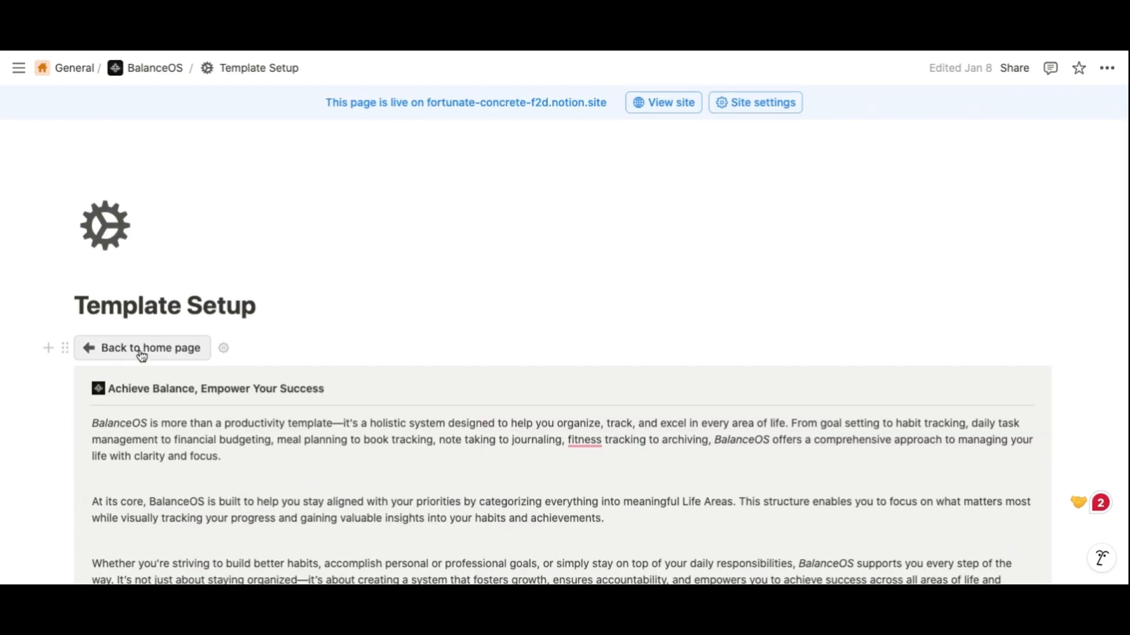
scroll(124, 451, down, 20)
scroll(124, 451, up, 20)
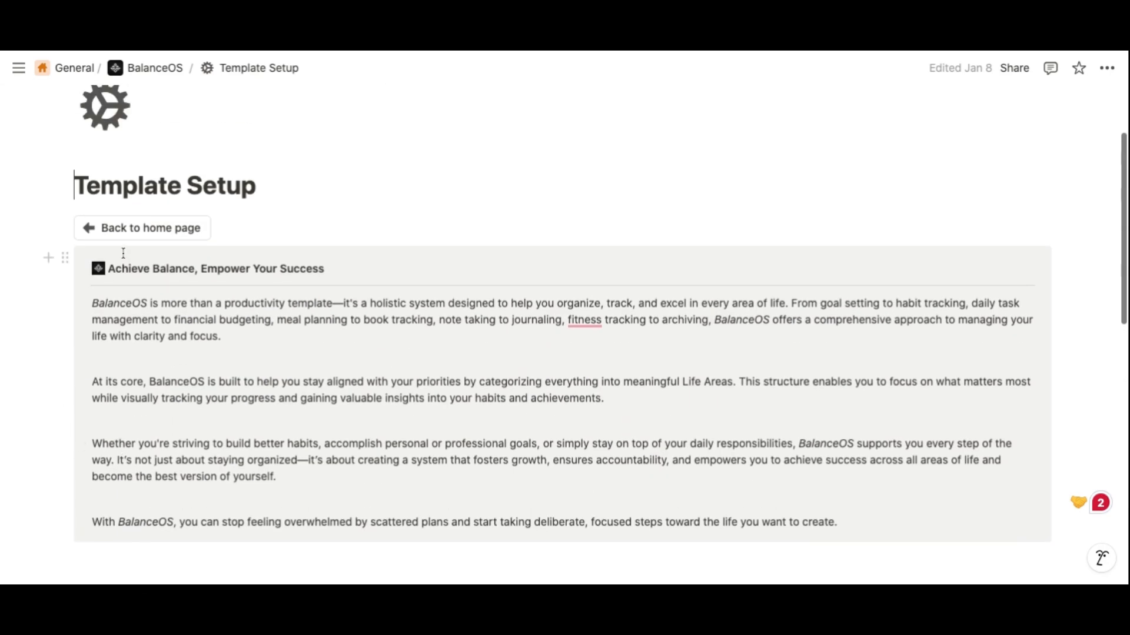
click(129, 233)
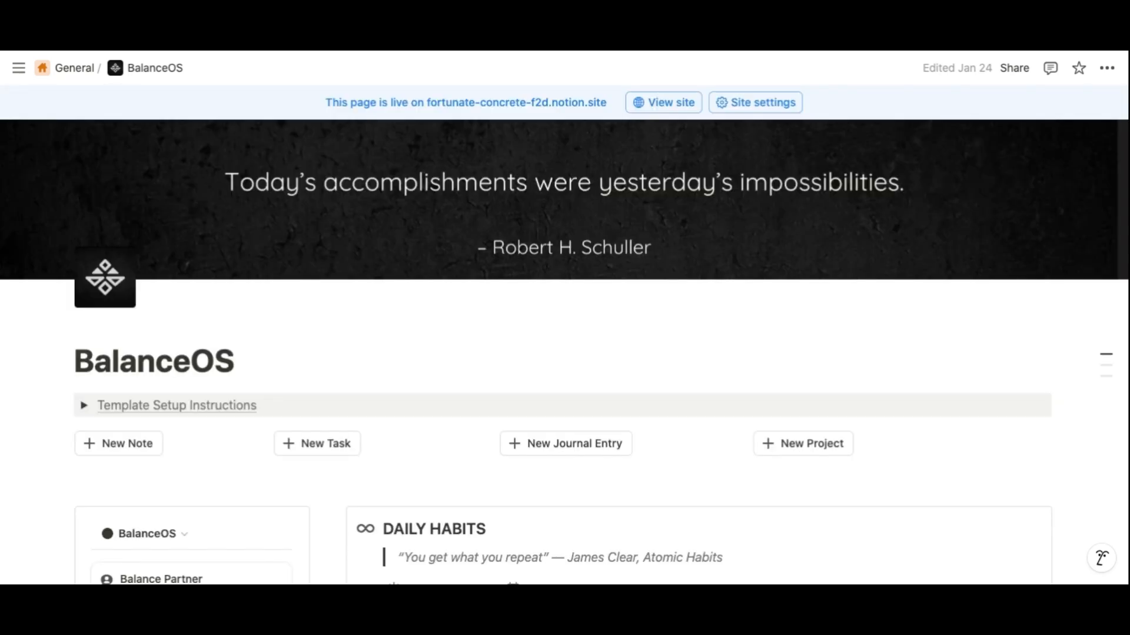
Review the home page from Daily Habits and the habits chart through Quick Tasks and Goals & Projects to Life Areas and the Vision Board
scroll(281, 501, down, 2)
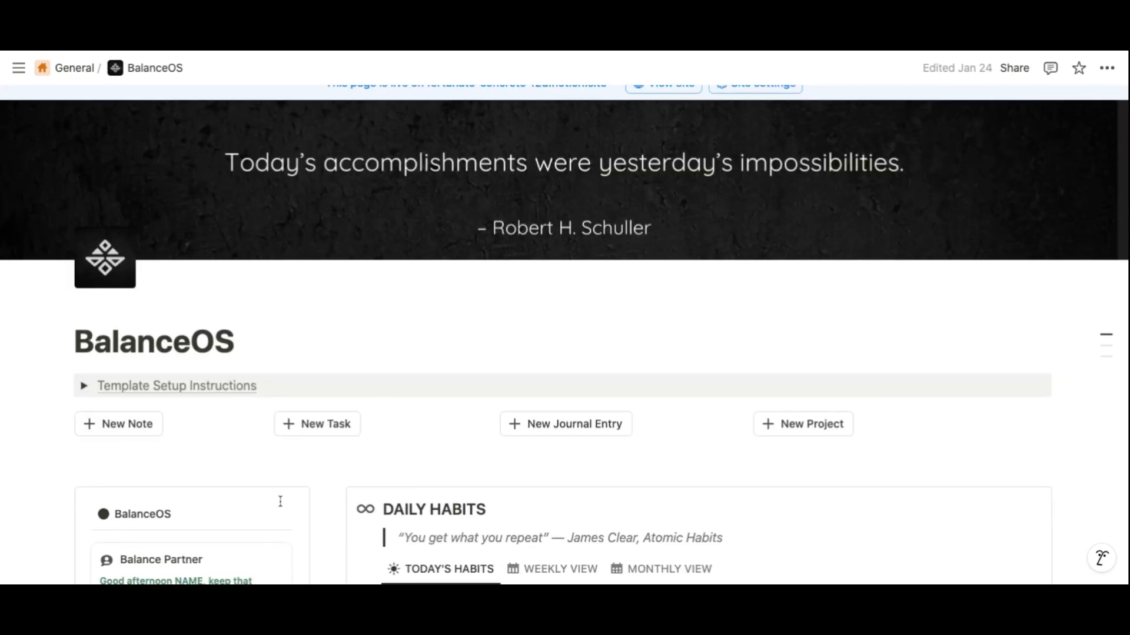
scroll(280, 501, down, 5)
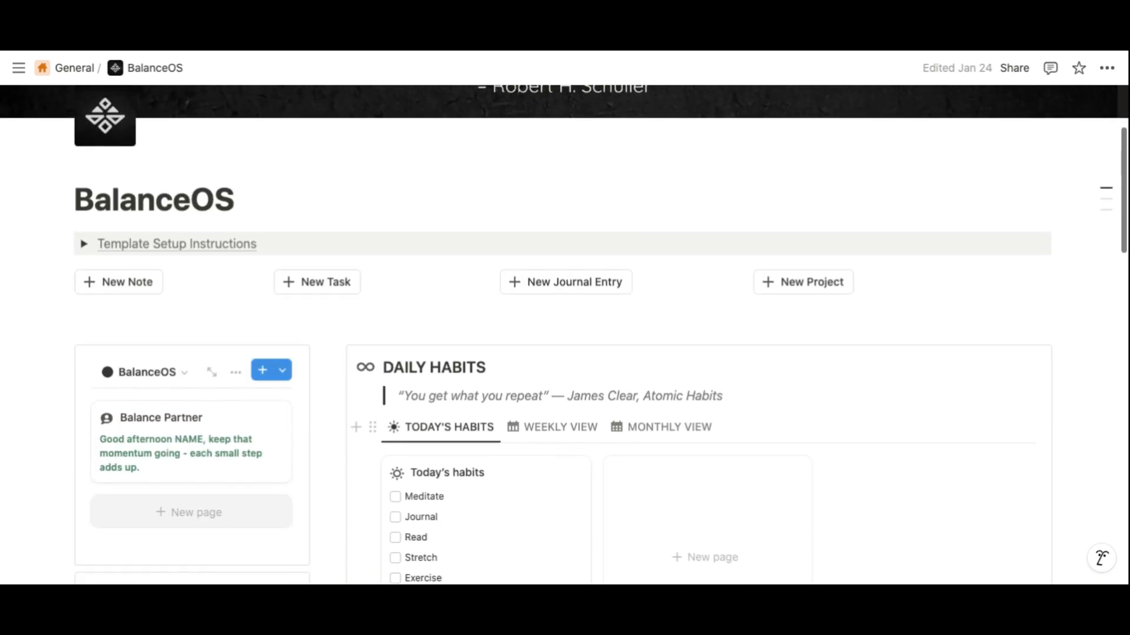
scroll(565, 339, down, 3)
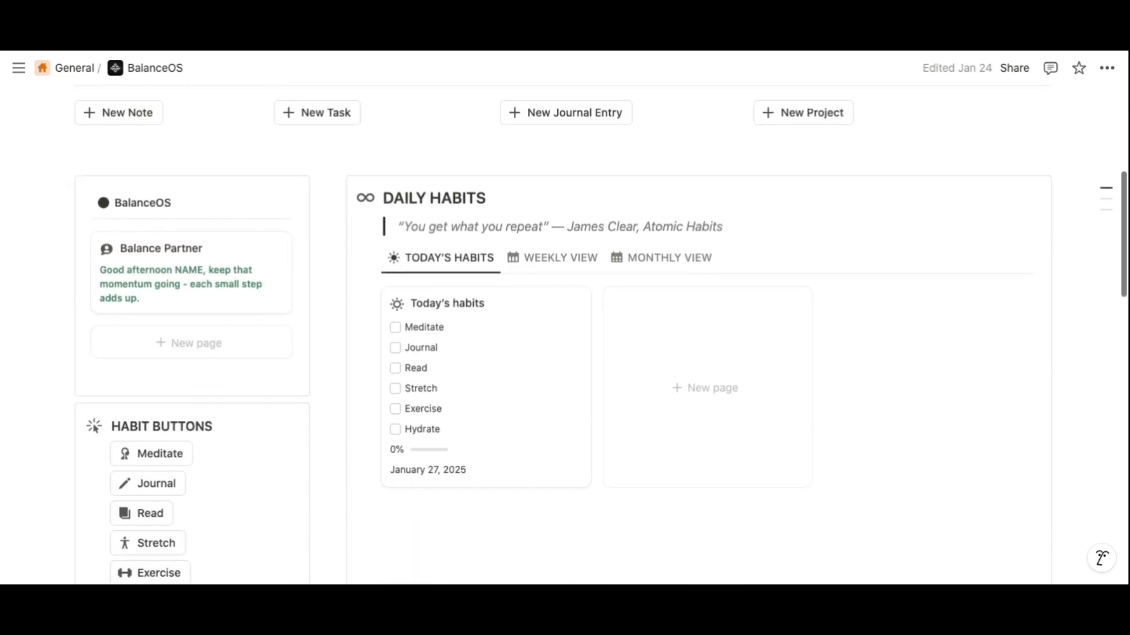
scroll(564, 339, down, 2)
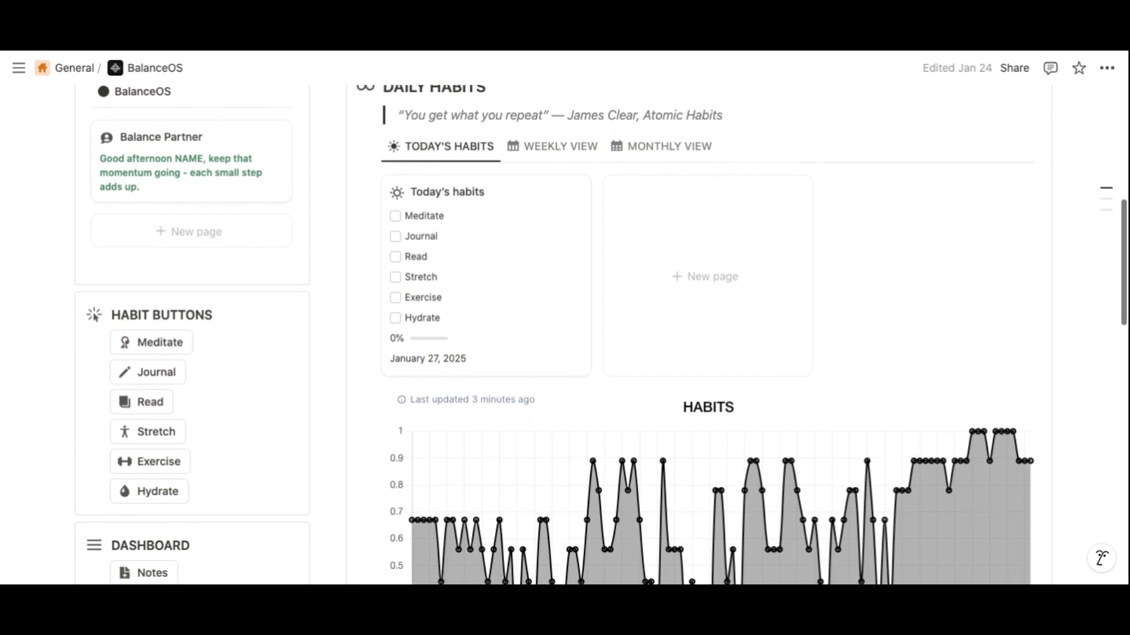
scroll(564, 339, down, 3)
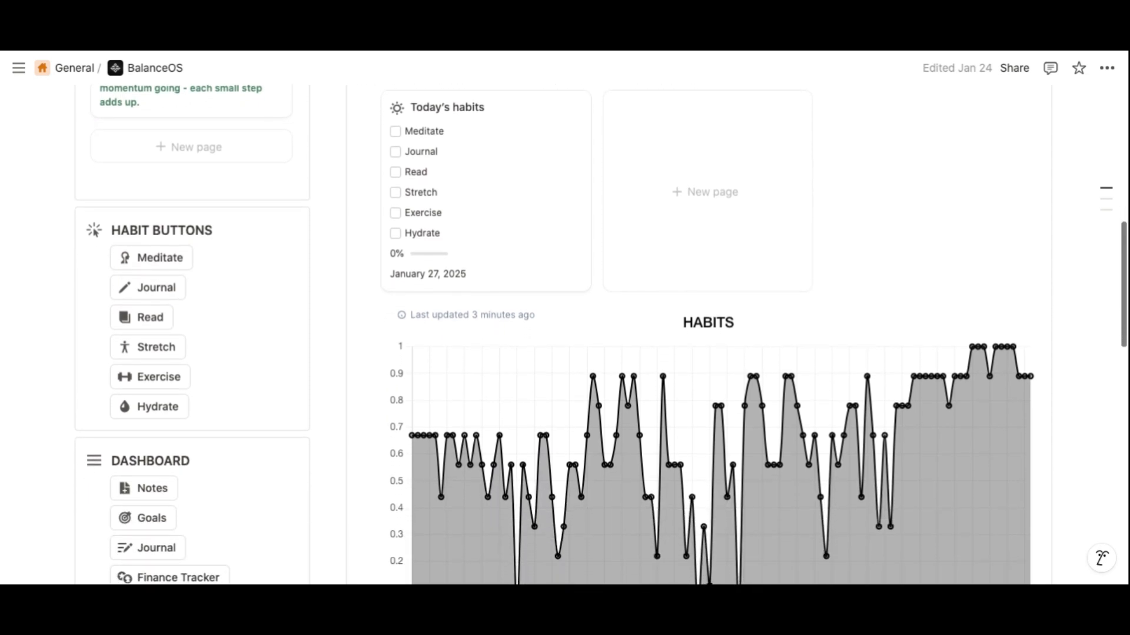
scroll(565, 339, up, 1)
scroll(565, 339, down, 1)
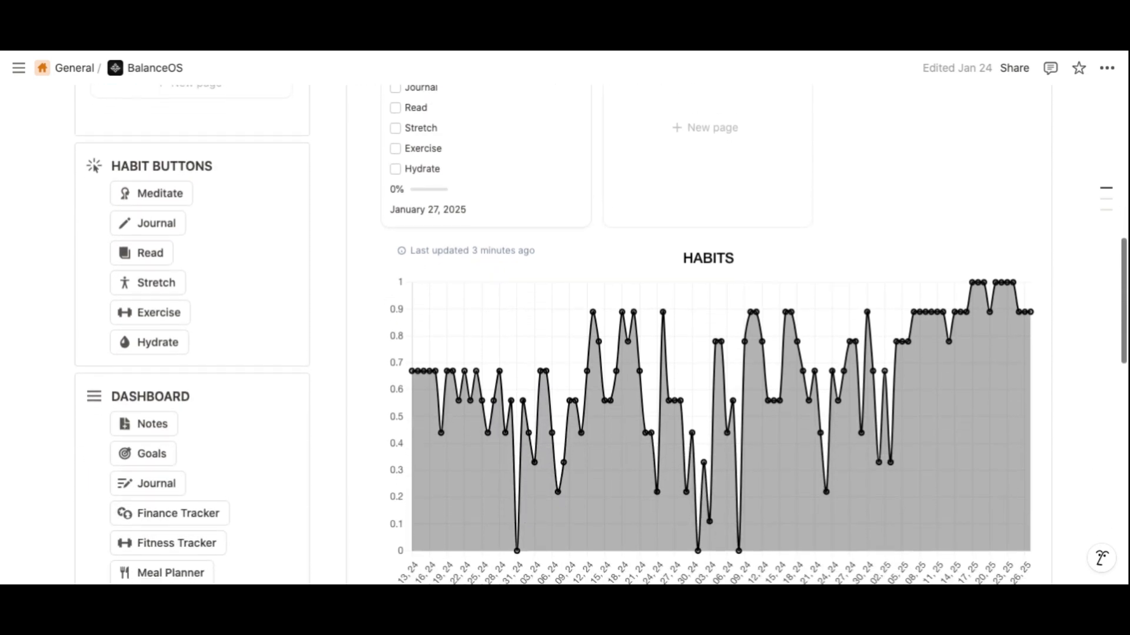
scroll(565, 339, down, 3)
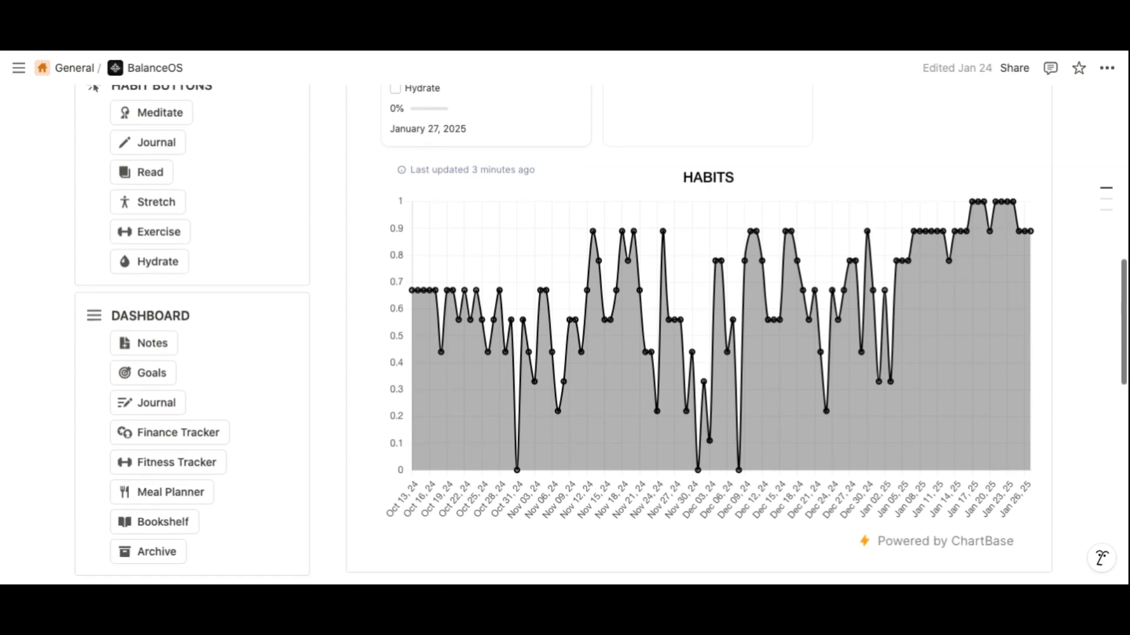
scroll(565, 338, down, 3)
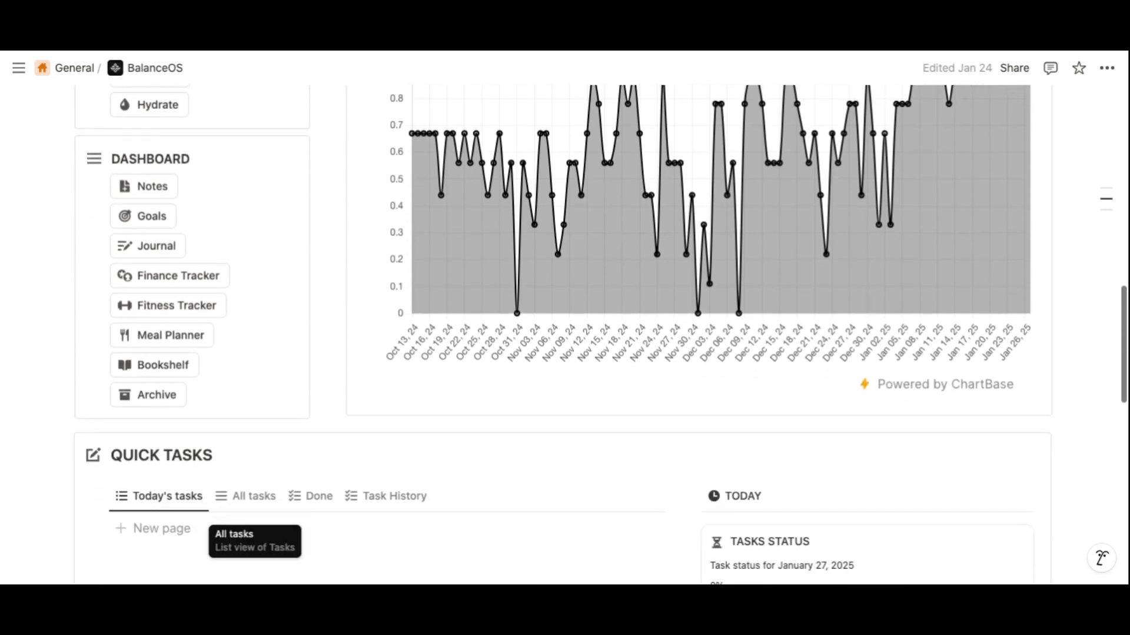
scroll(565, 338, down, 3)
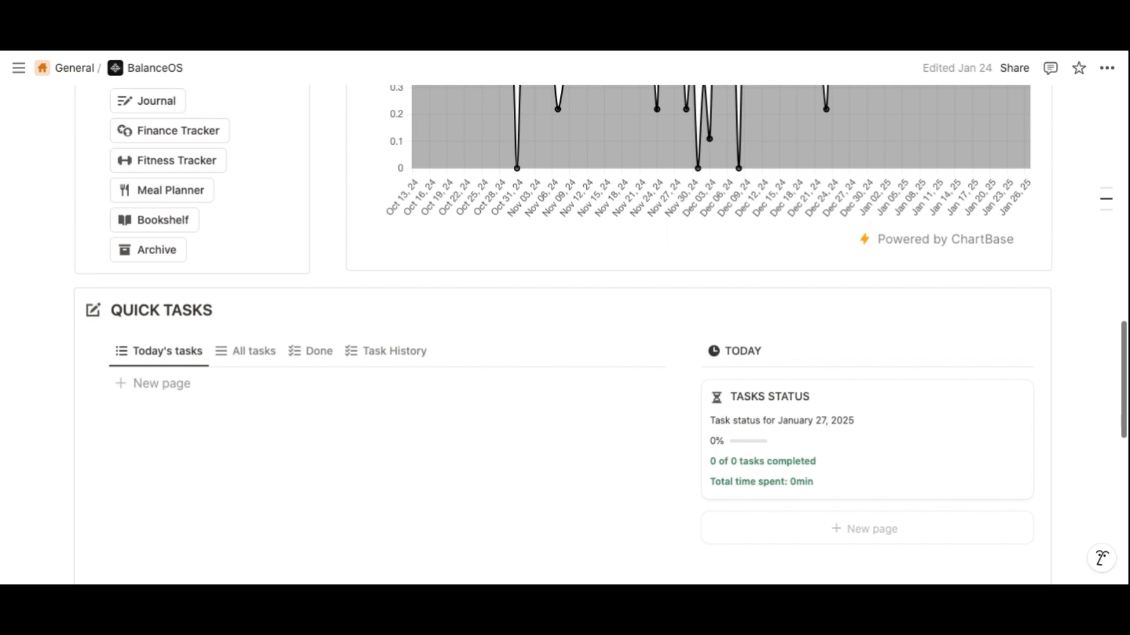
scroll(565, 339, down, 7)
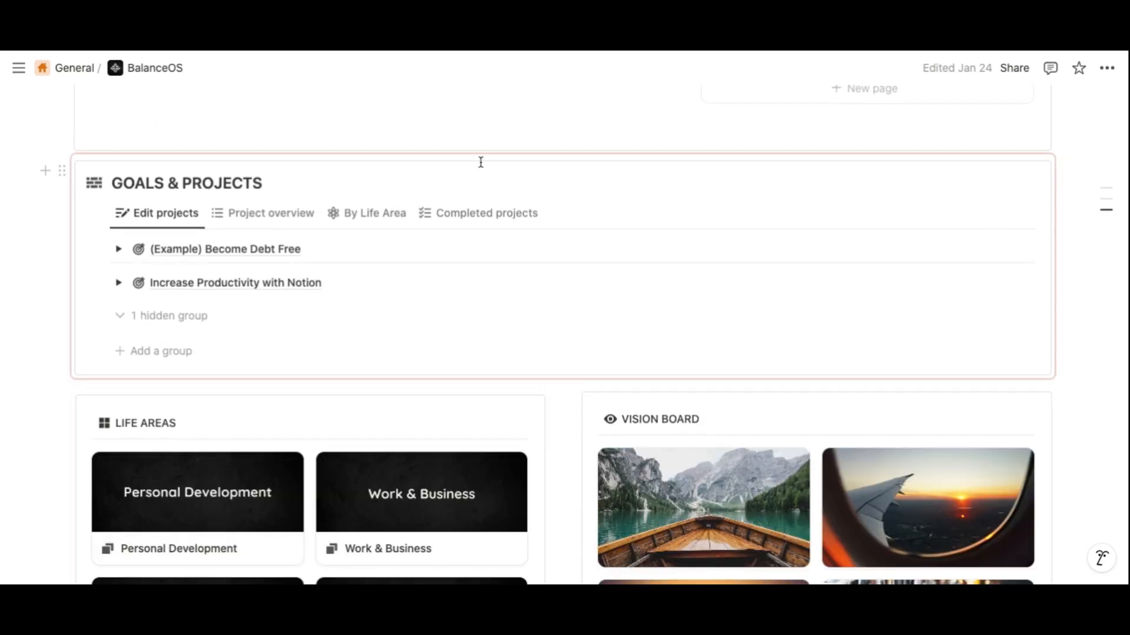
scroll(479, 159, down, 6)
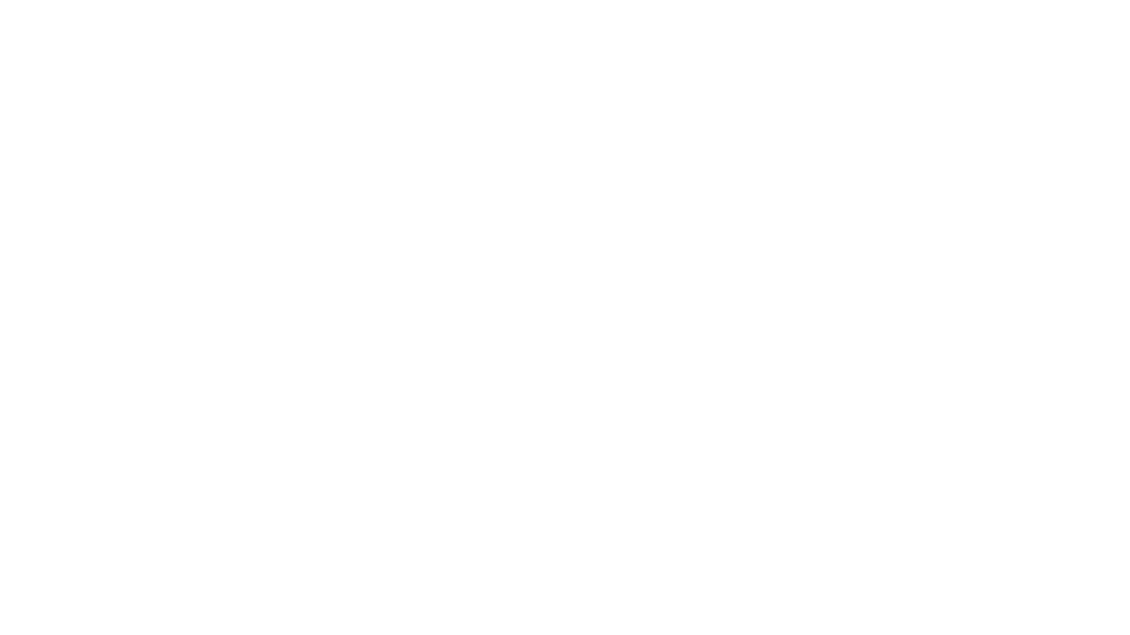